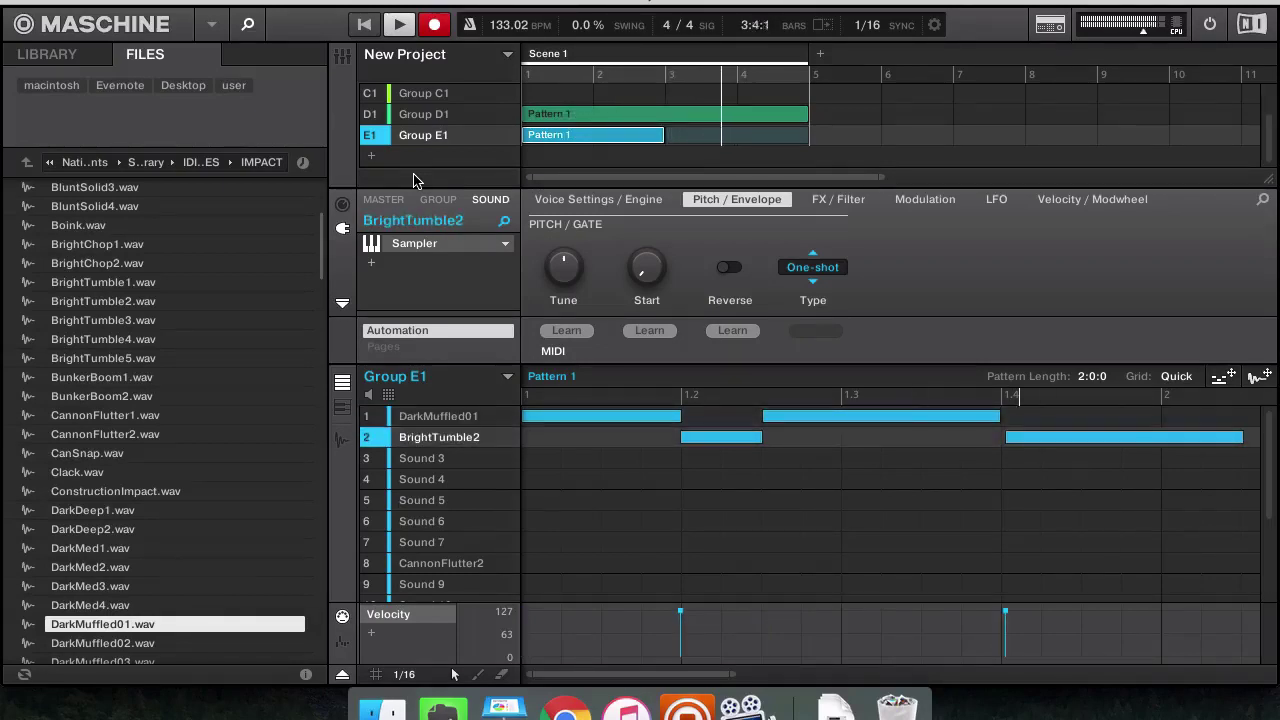
Align the recorded BrightTumble2 notes in Group E1's Pattern 1 to the 1/16 grid
{"action": "left_click", "coordinate": [377, 675]}
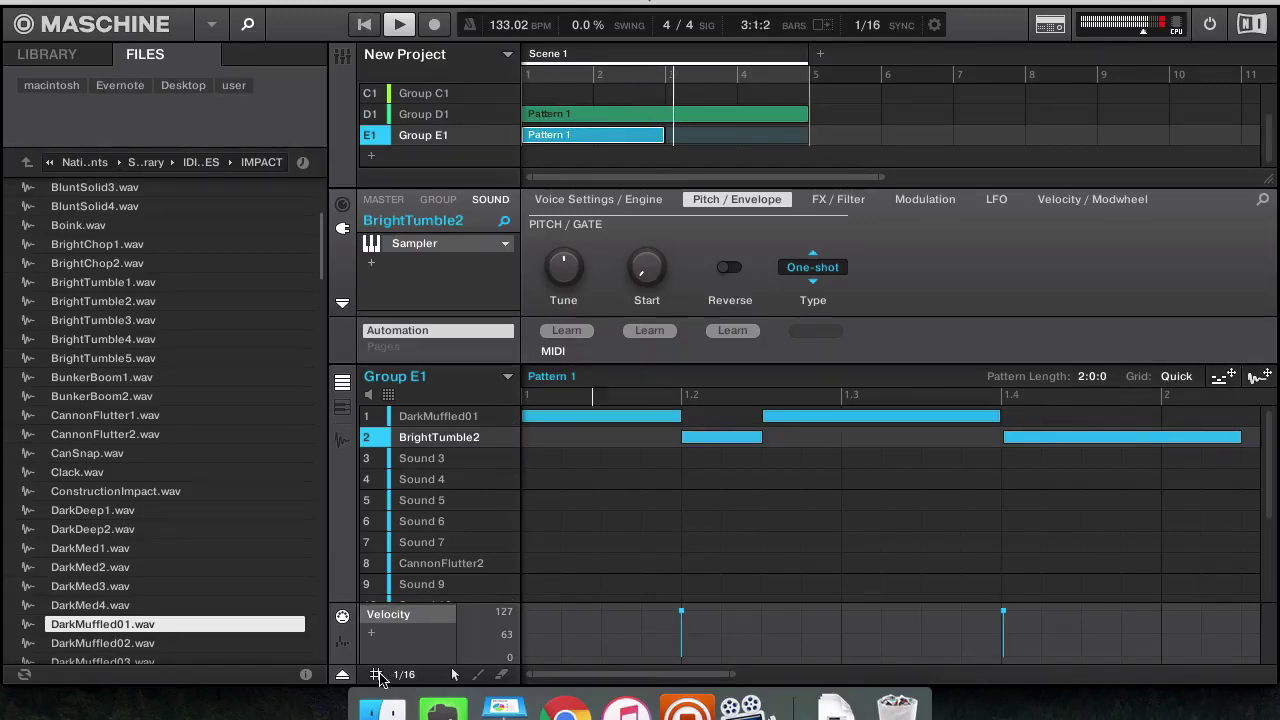
{"action": "key", "text": "XF86AudioRaiseVolume"}
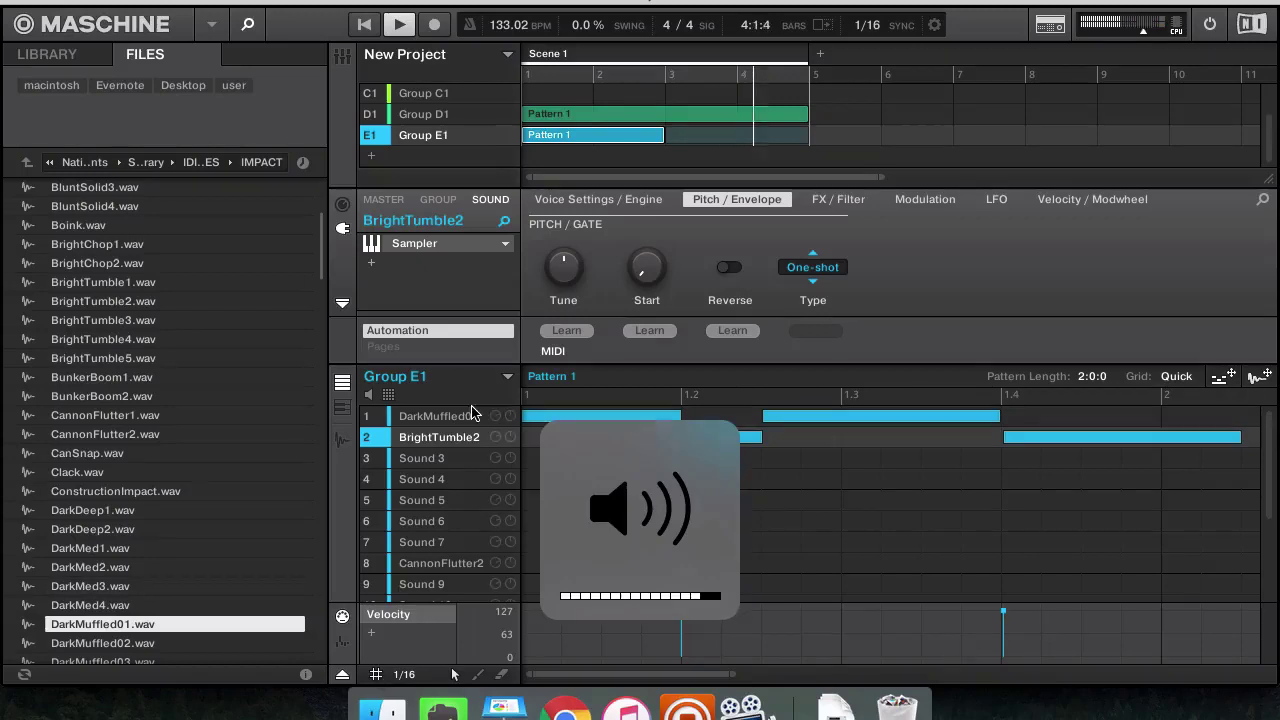
Add compression, drive and an EQ filter to the BrightTumble2 sampler and lower its level in the mixer
{"action": "left_click", "coordinate": [470, 416]}
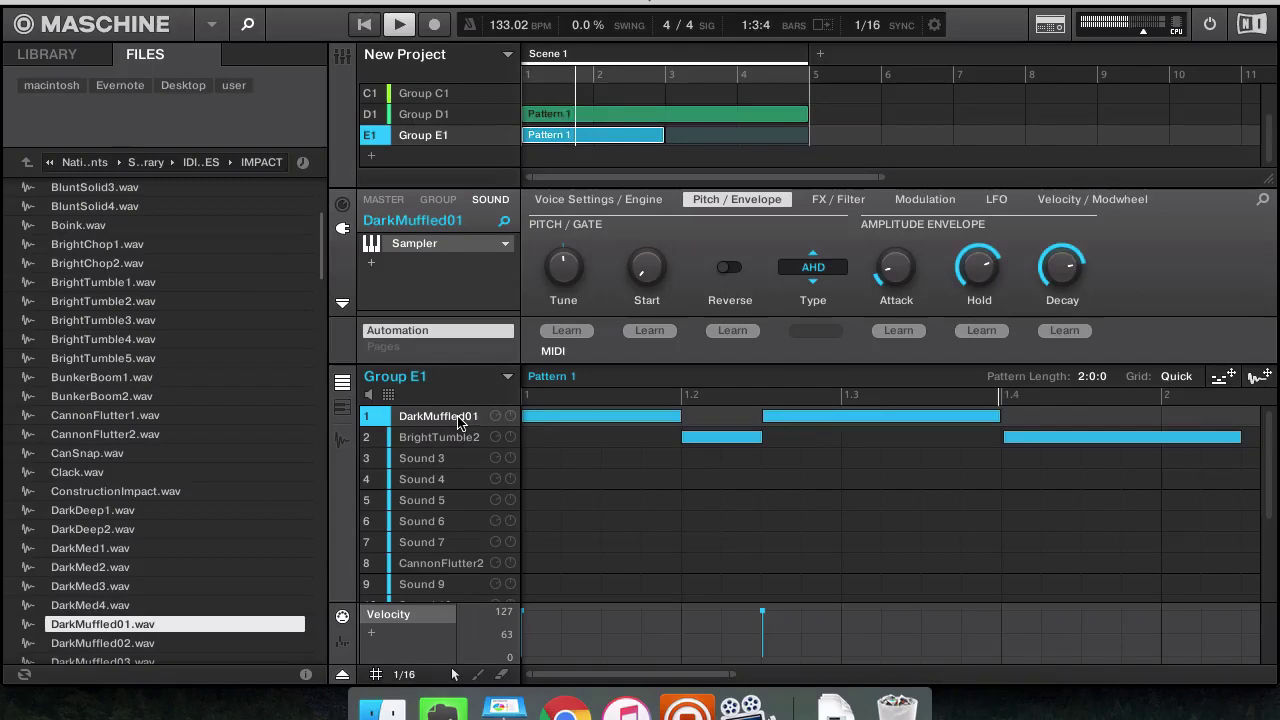
{"action": "left_click", "coordinate": [452, 440]}
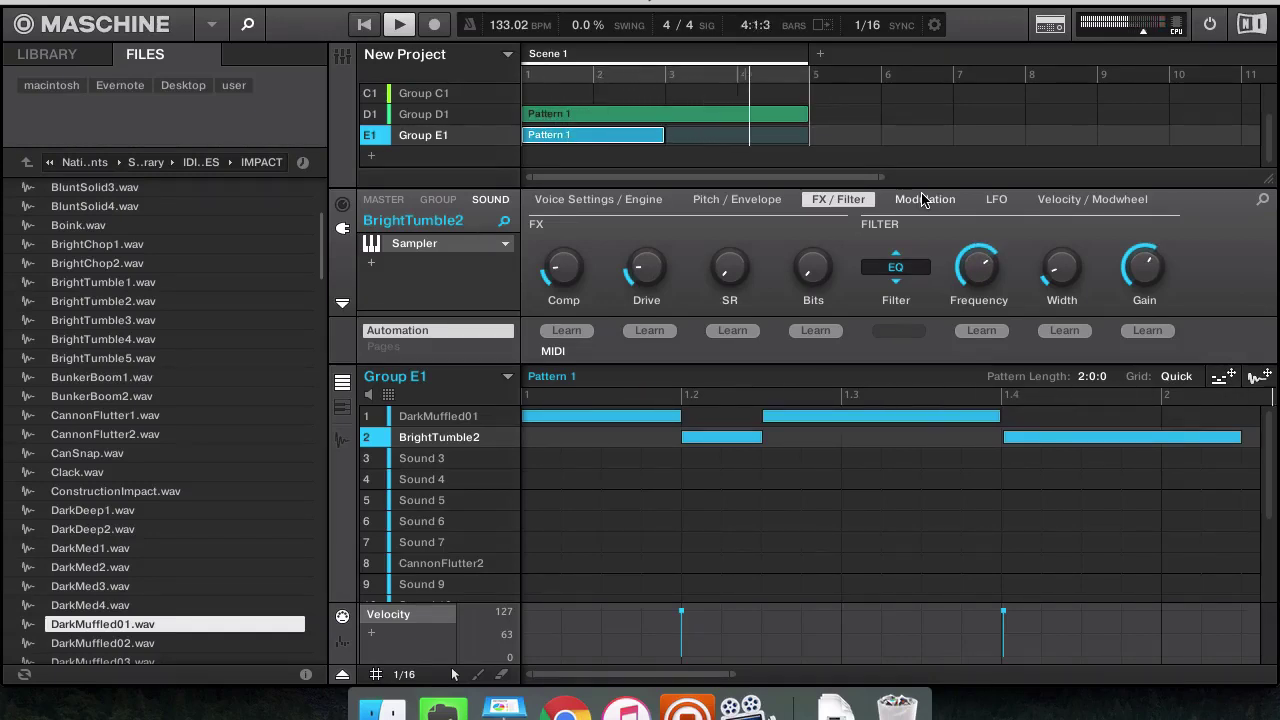
{"action": "left_click", "coordinate": [345, 58]}
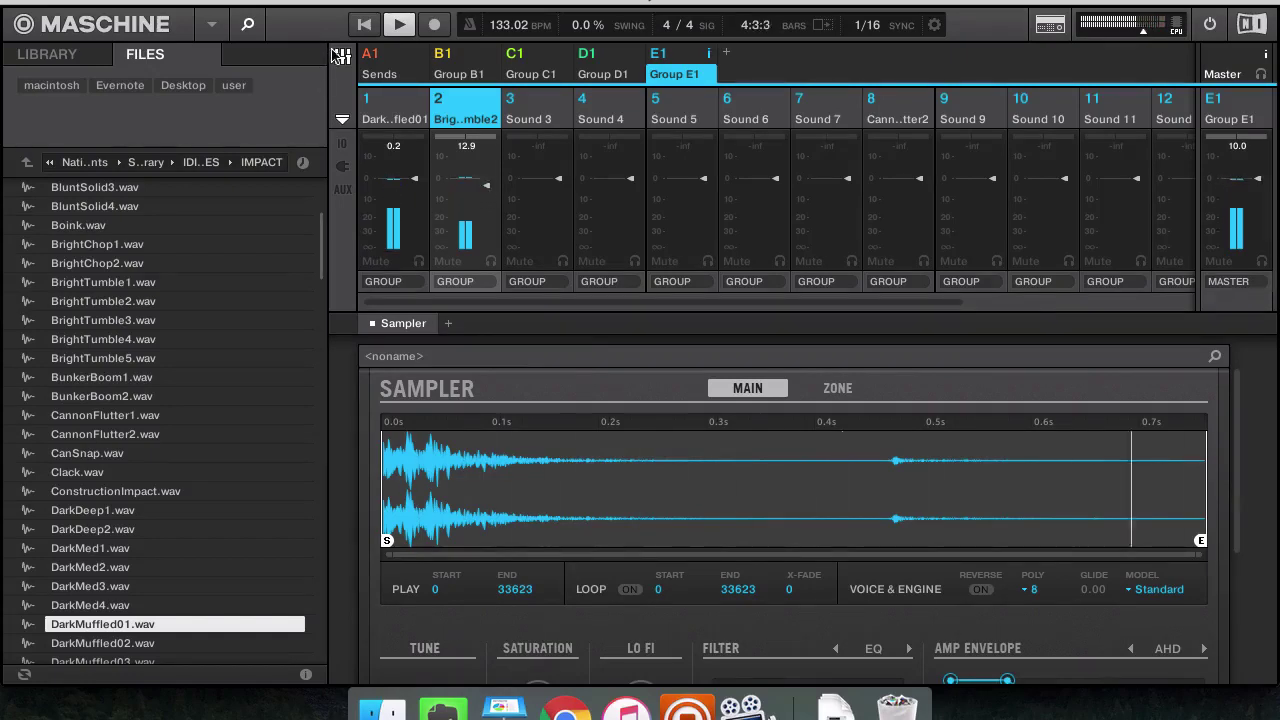
{"action": "left_click", "coordinate": [340, 55]}
Load the internal Drumsynth Kick as the instrument on Sound 3 of Group E1
{"action": "left_click", "coordinate": [423, 457]}
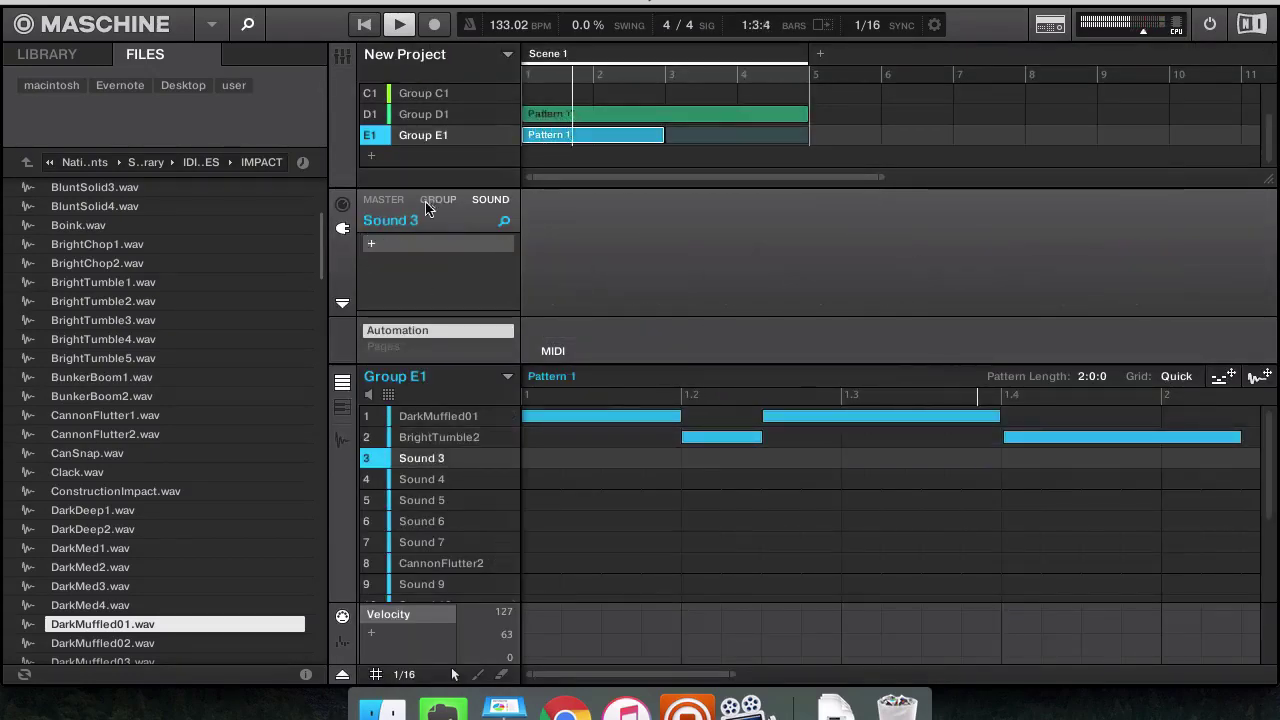
{"action": "left_click", "coordinate": [371, 245]}
{"action": "mouse_move", "coordinate": [480, 276]}
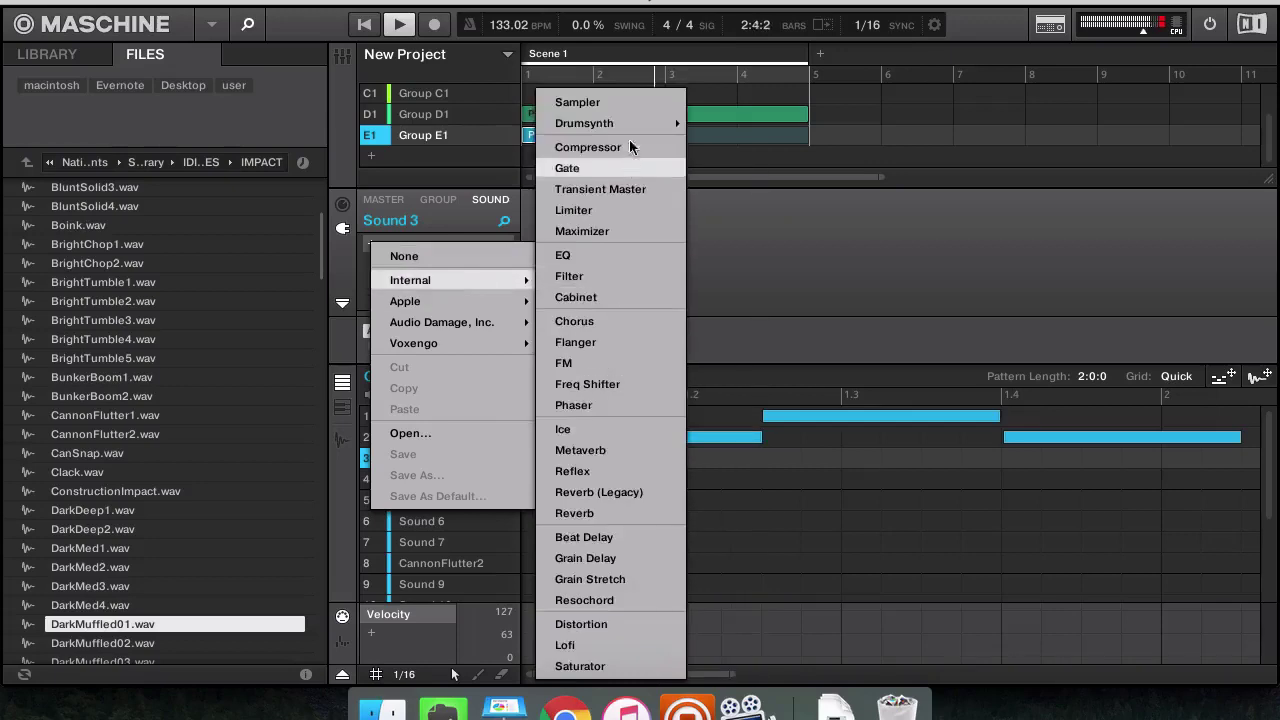
{"action": "mouse_move", "coordinate": [640, 123]}
{"action": "left_click", "coordinate": [750, 124]}
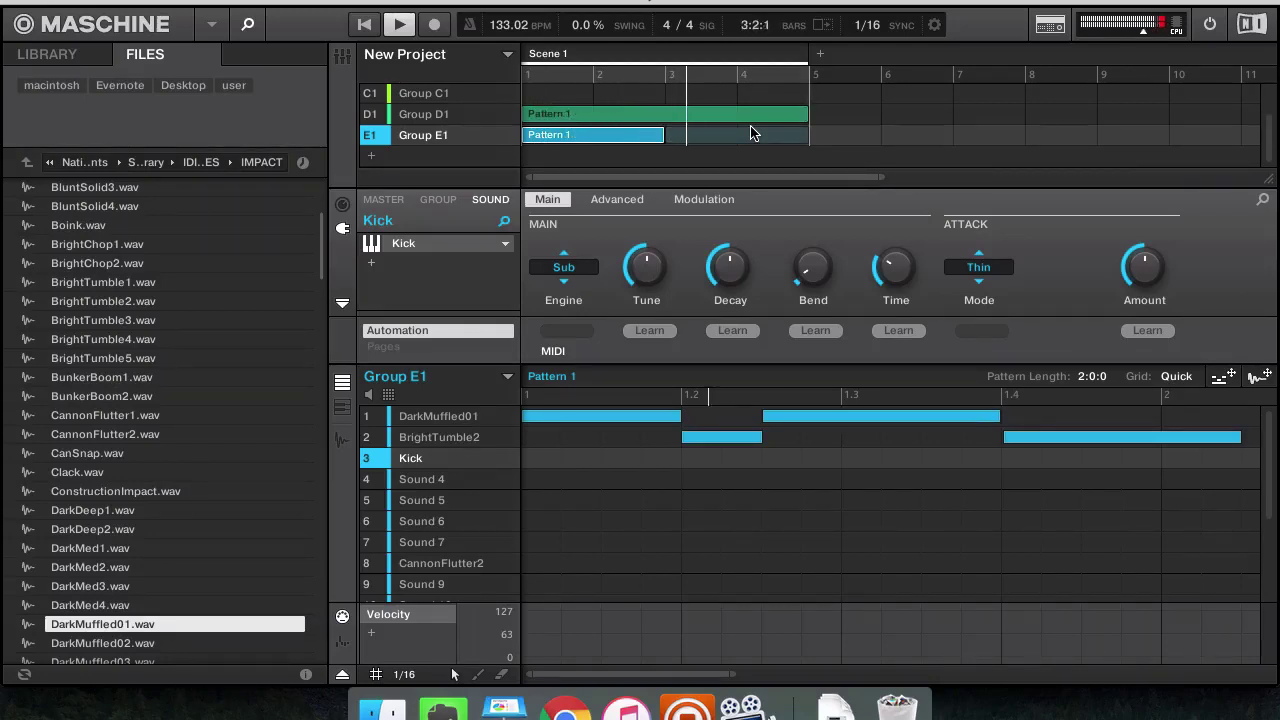
Record a five-hit Kick part into Pattern 1, raise the Kick's decay and bend, and shorten its time
{"action": "key", "text": "super+r"}
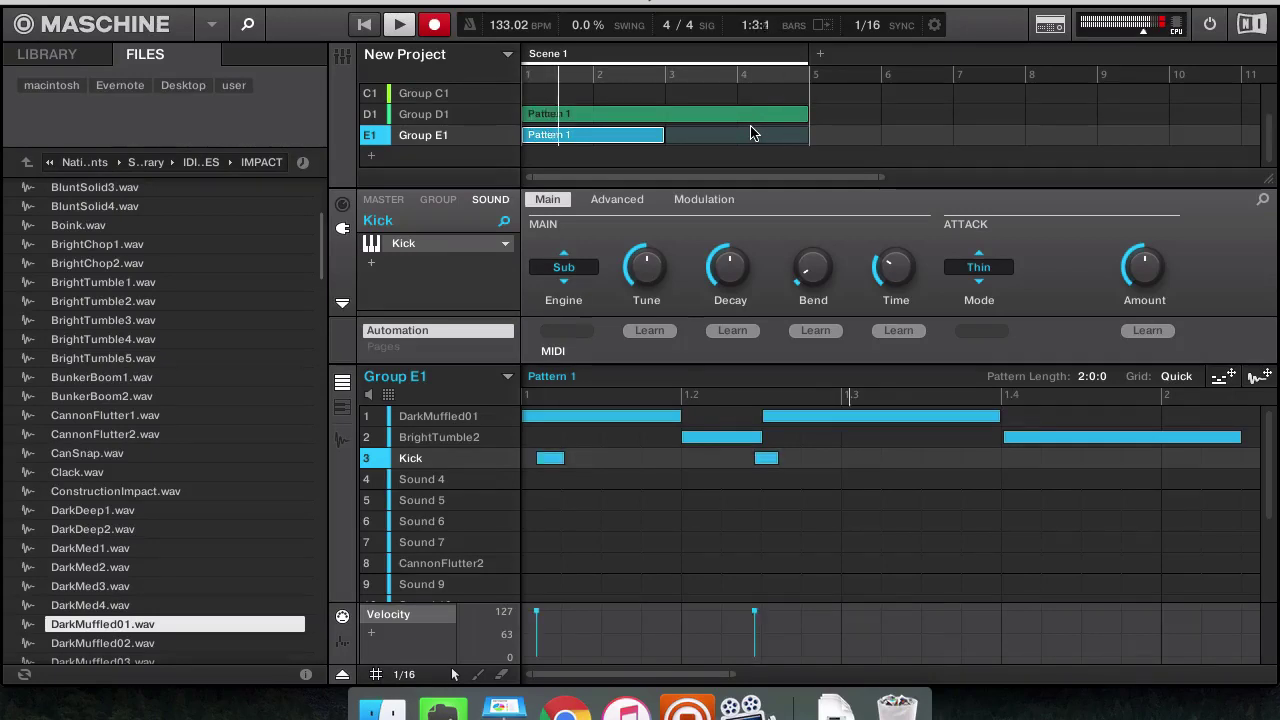
{"action": "key", "text": "super+r"}
{"action": "key", "text": "super+z"}
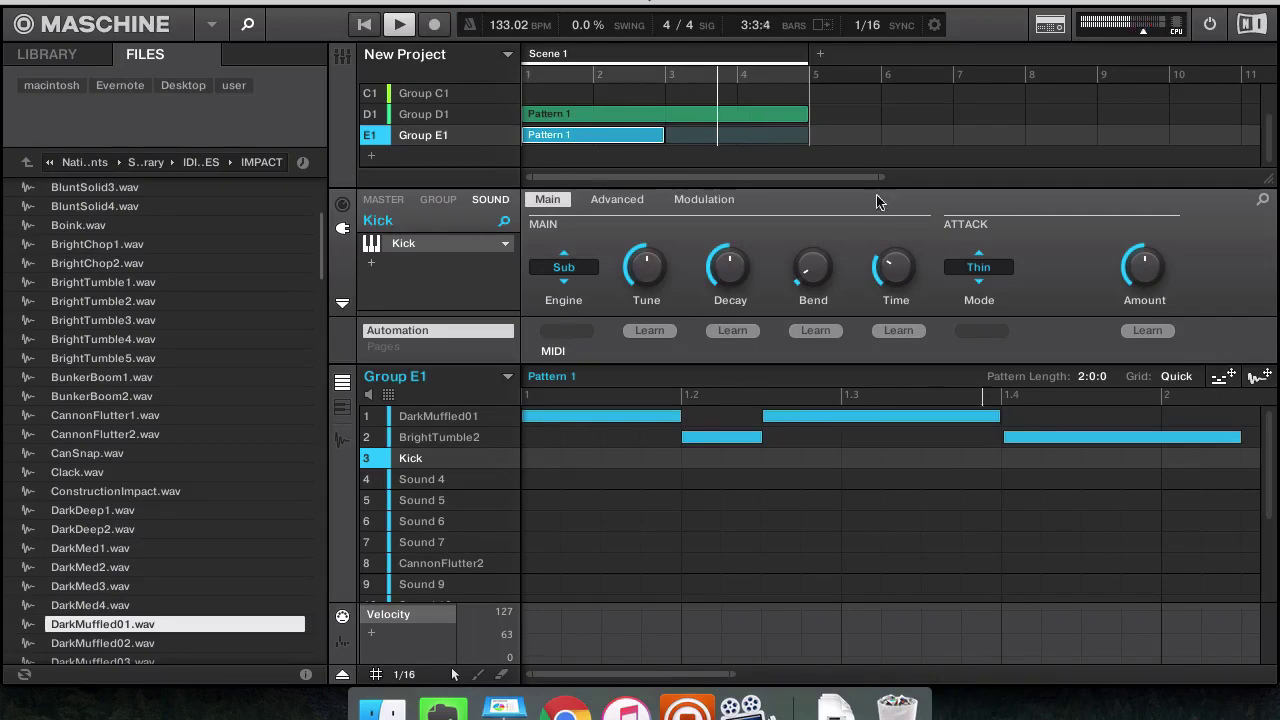
{"action": "key", "text": "super+shift+z"}
{"action": "left_click_drag", "start_coordinate": [809, 463], "coordinate": [1243, 477]}
{"action": "key", "text": "Delete"}
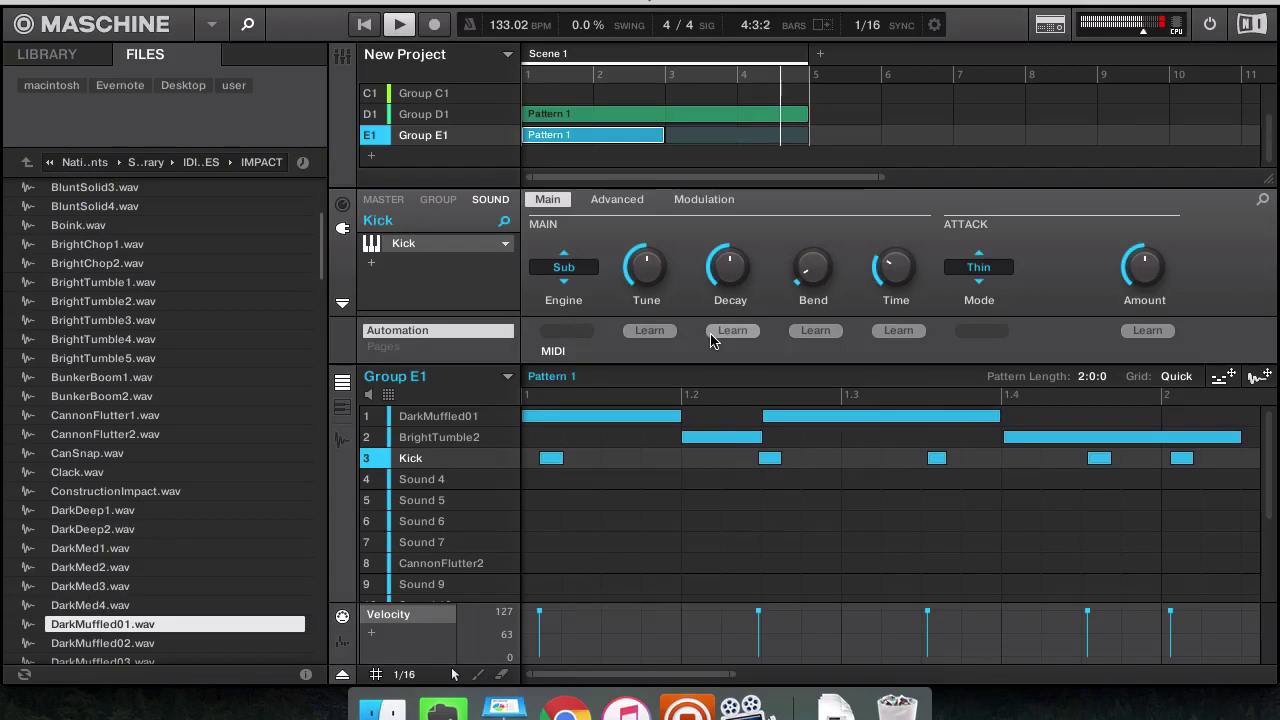
{"action": "key", "text": "XF86AudioRaiseVolume"}
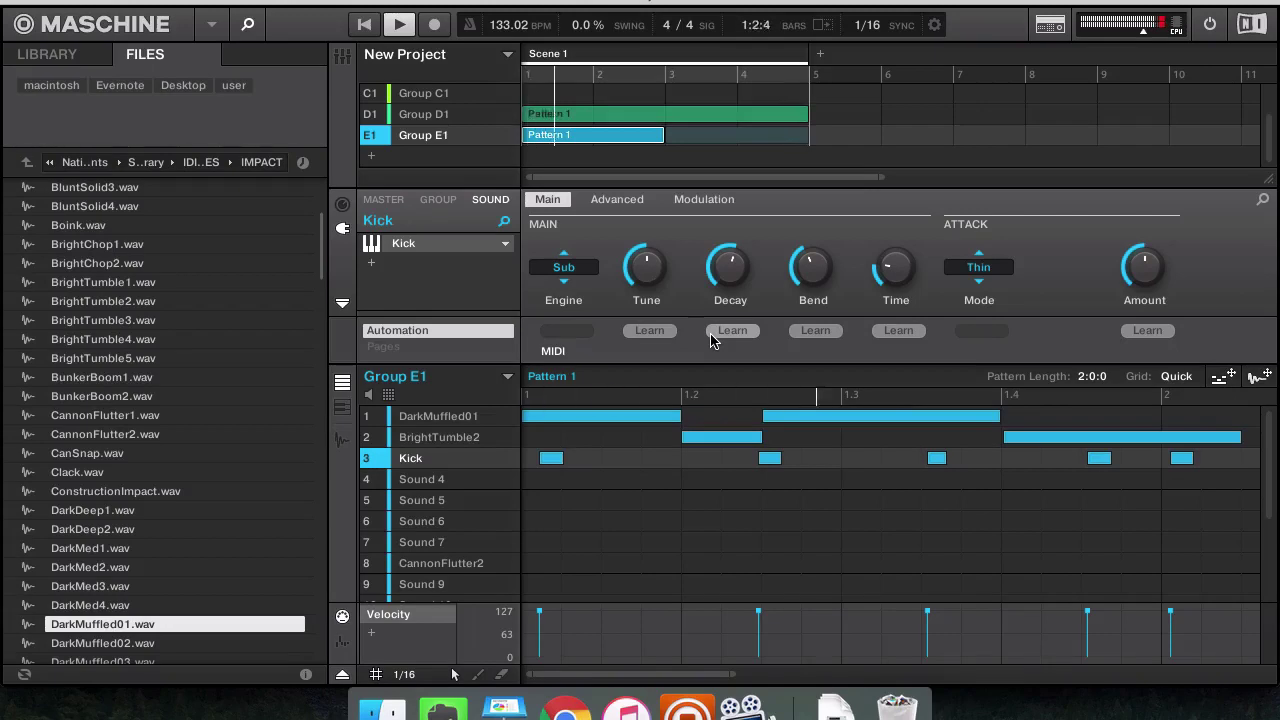
Insert the Voxengo Tube Amp effect on the Kick and load its Bass Warmer preset
{"action": "left_click", "coordinate": [371, 262]}
{"action": "mouse_move", "coordinate": [484, 299]}
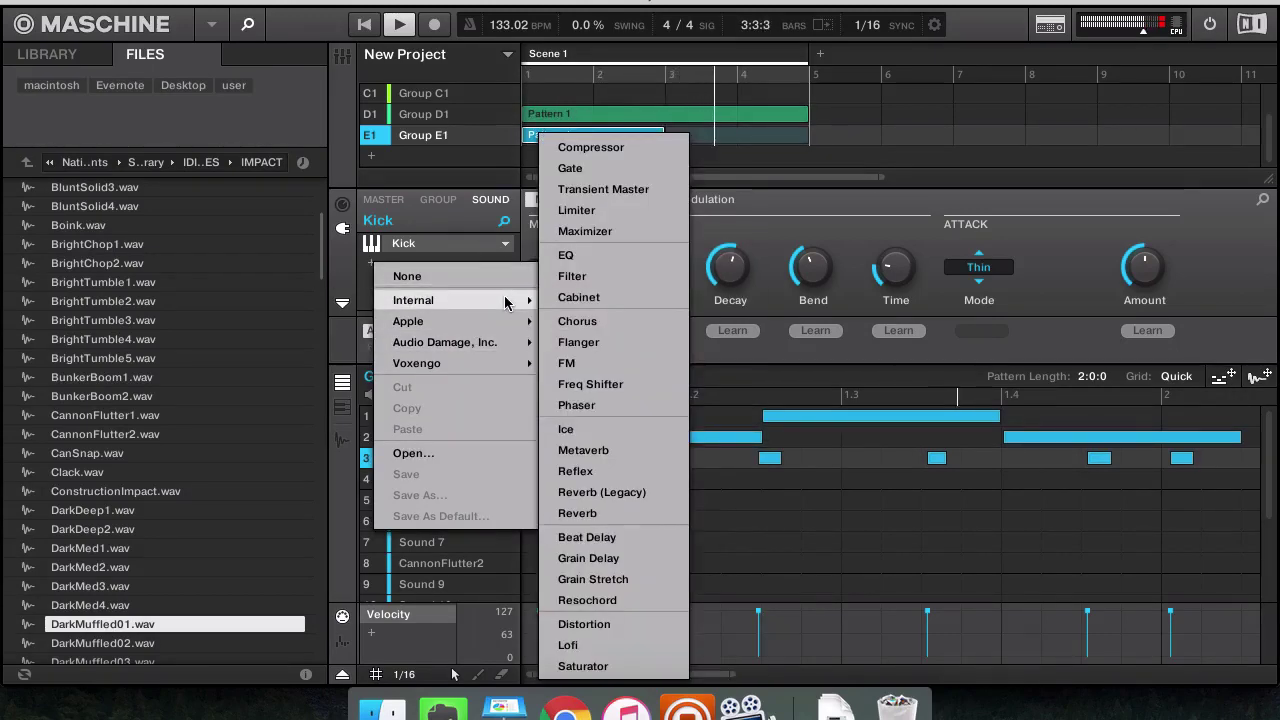
{"action": "mouse_move", "coordinate": [508, 363]}
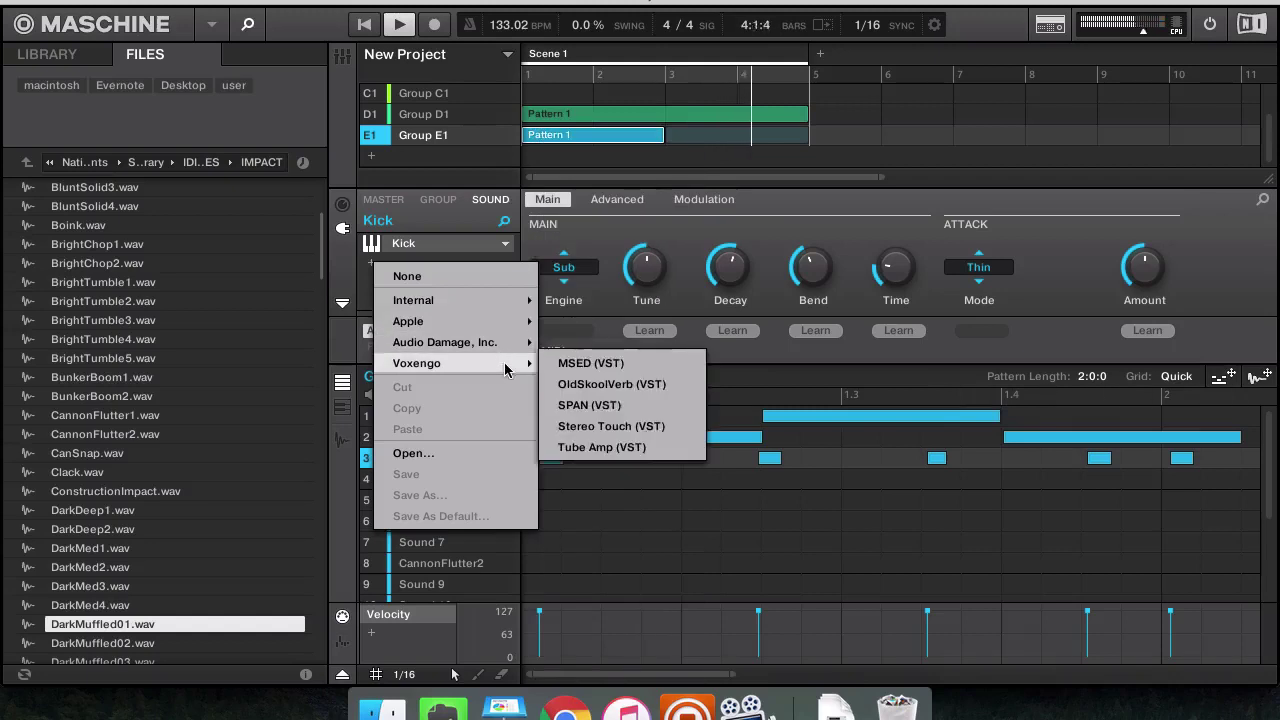
{"action": "left_click", "coordinate": [621, 449]}
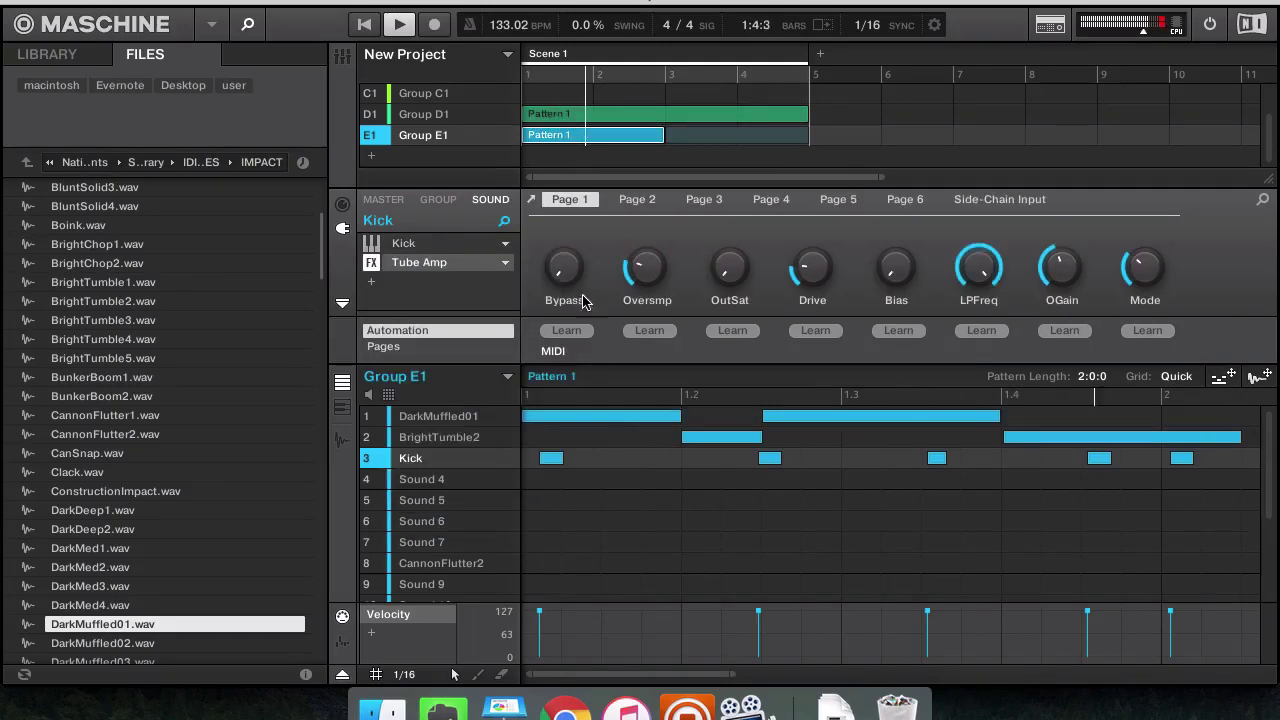
{"action": "left_click", "coordinate": [508, 265]}
{"action": "mouse_move", "coordinate": [580, 278]}
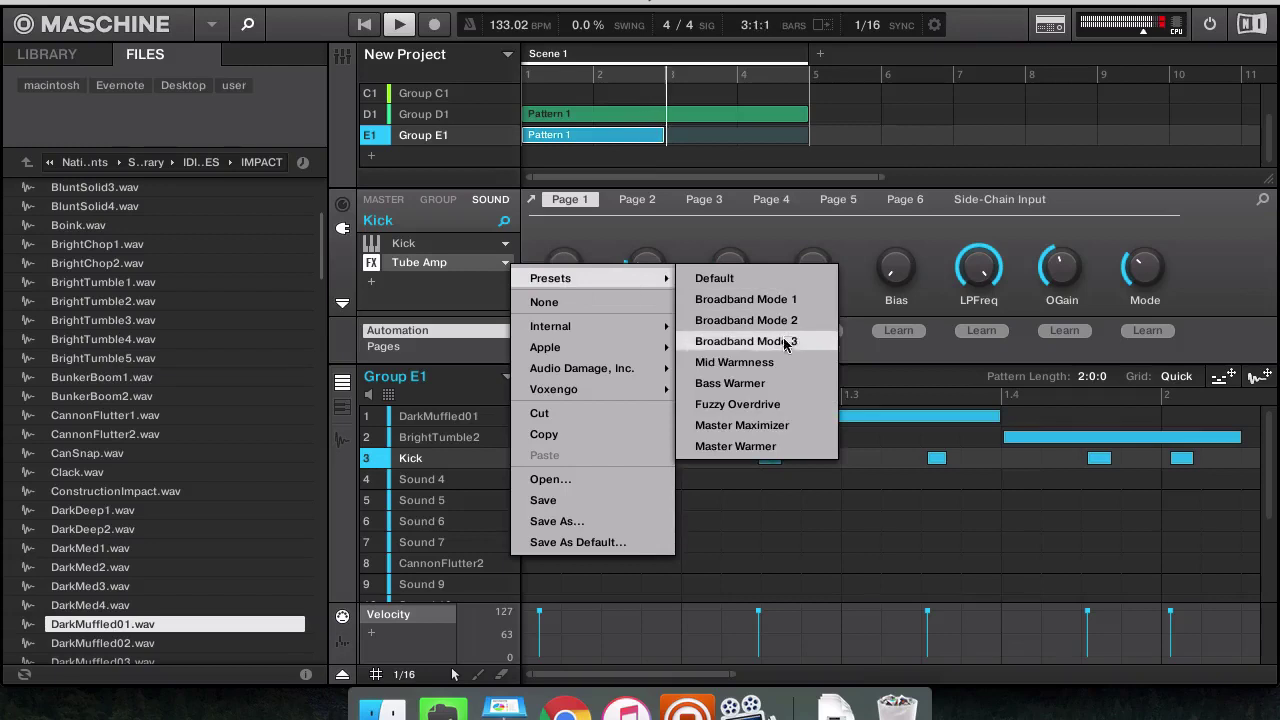
{"action": "left_click", "coordinate": [768, 383]}
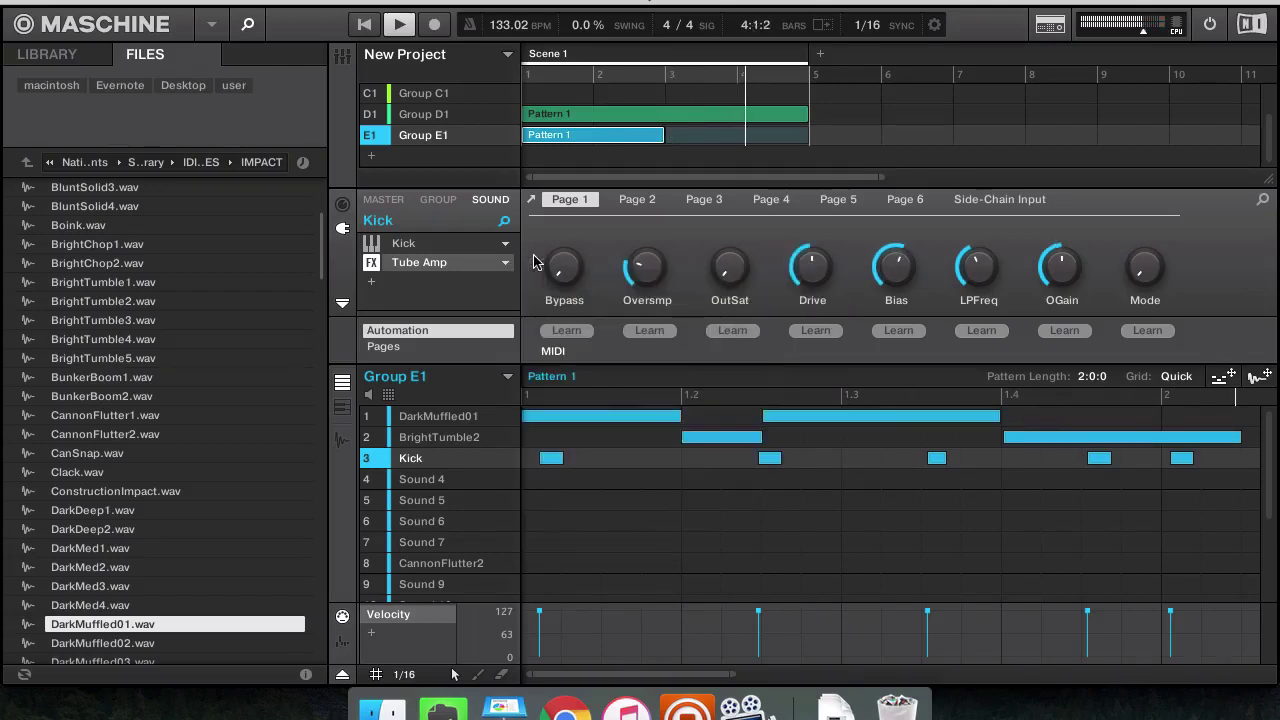
{"action": "left_click", "coordinate": [438, 416]}
{"action": "left_click", "coordinate": [450, 460]}
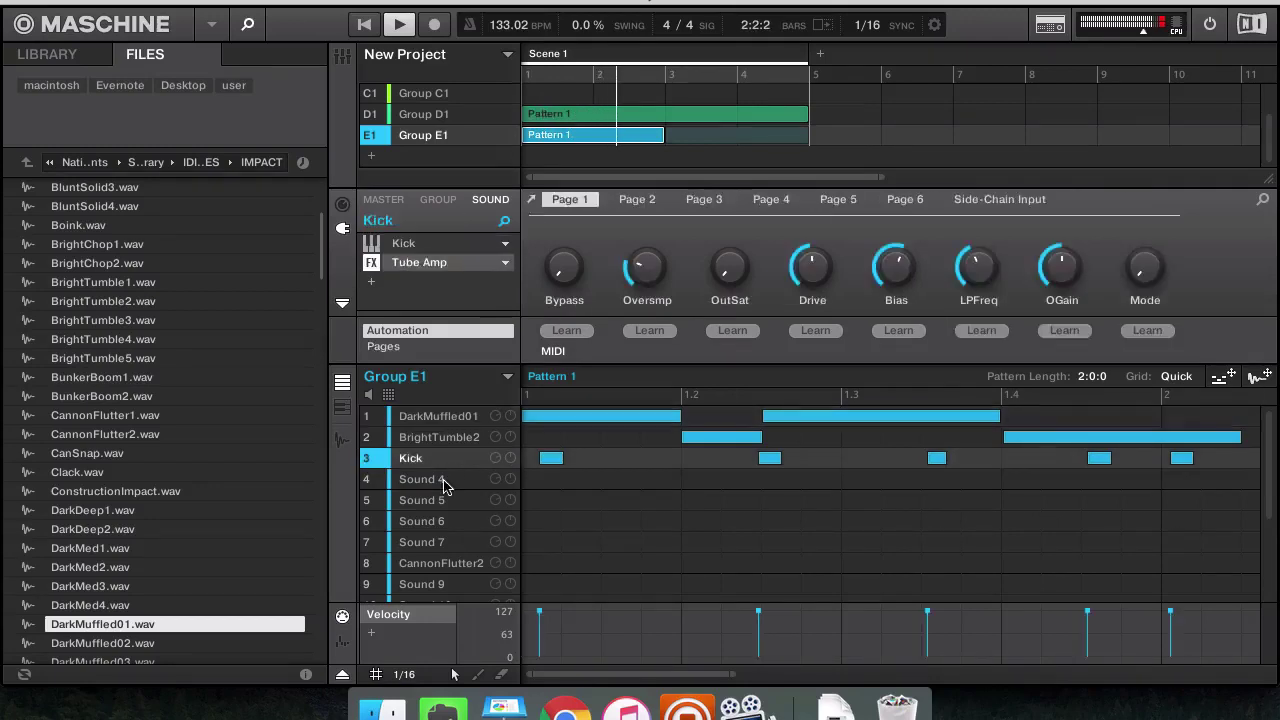
{"action": "left_click", "coordinate": [445, 479]}
{"action": "left_click", "coordinate": [386, 252]}
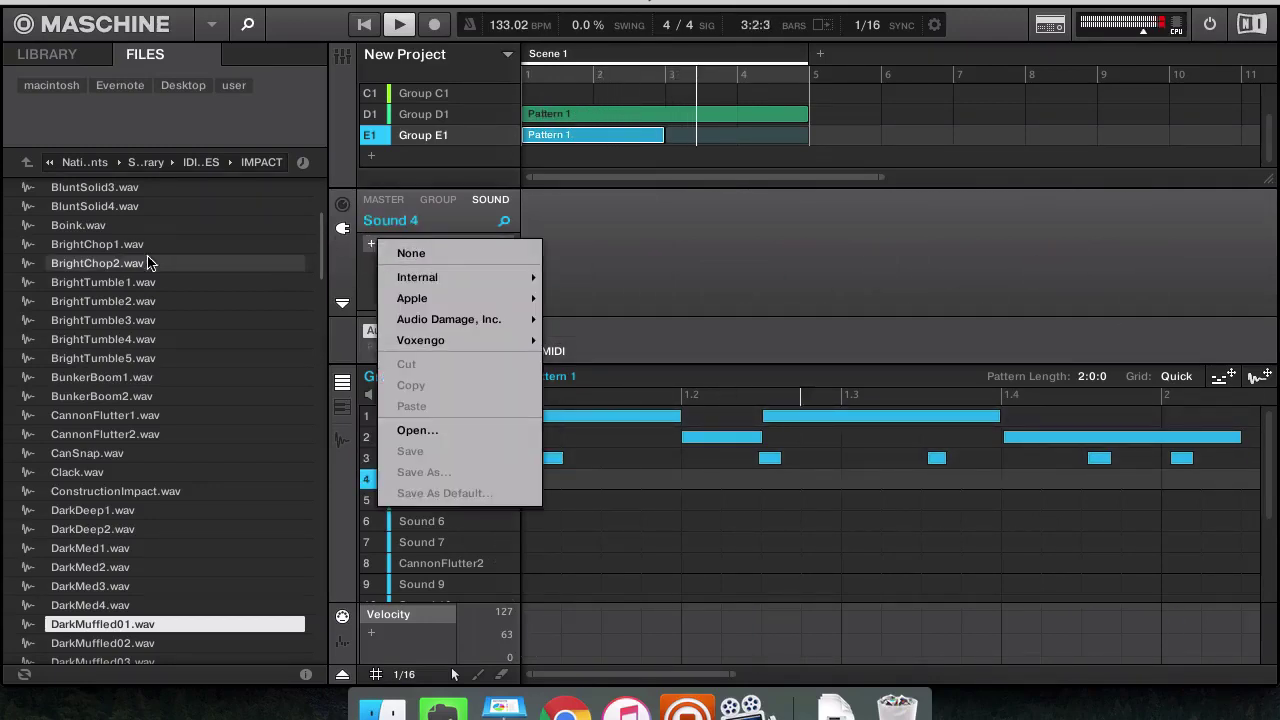
{"action": "left_click", "coordinate": [28, 164]}
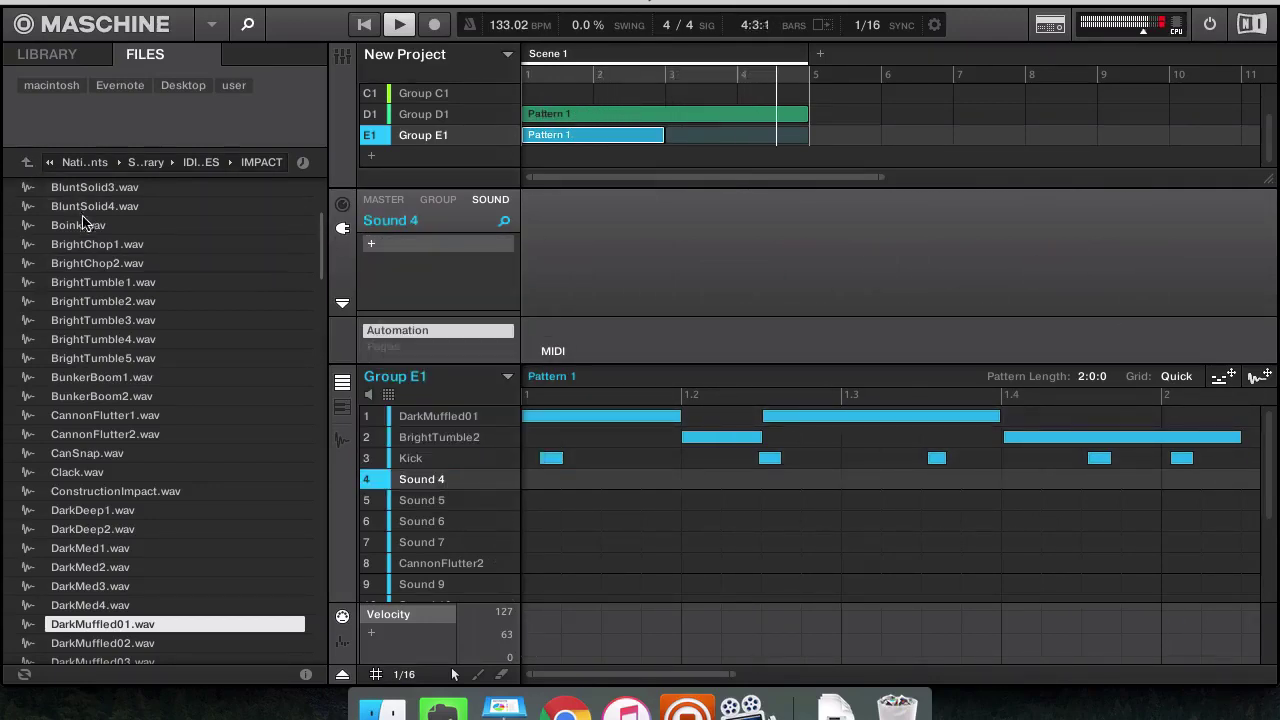
Audition samples in the IMPACT folder, from LatchImpact1.wav back through the HammerHackSizzle files
{"action": "scroll", "coordinate": [200, 543], "scroll_direction": "down", "scroll_amount": 5}
{"action": "left_click", "coordinate": [160, 590]}
{"action": "scroll", "coordinate": [150, 560], "scroll_direction": "down", "scroll_amount": 10}
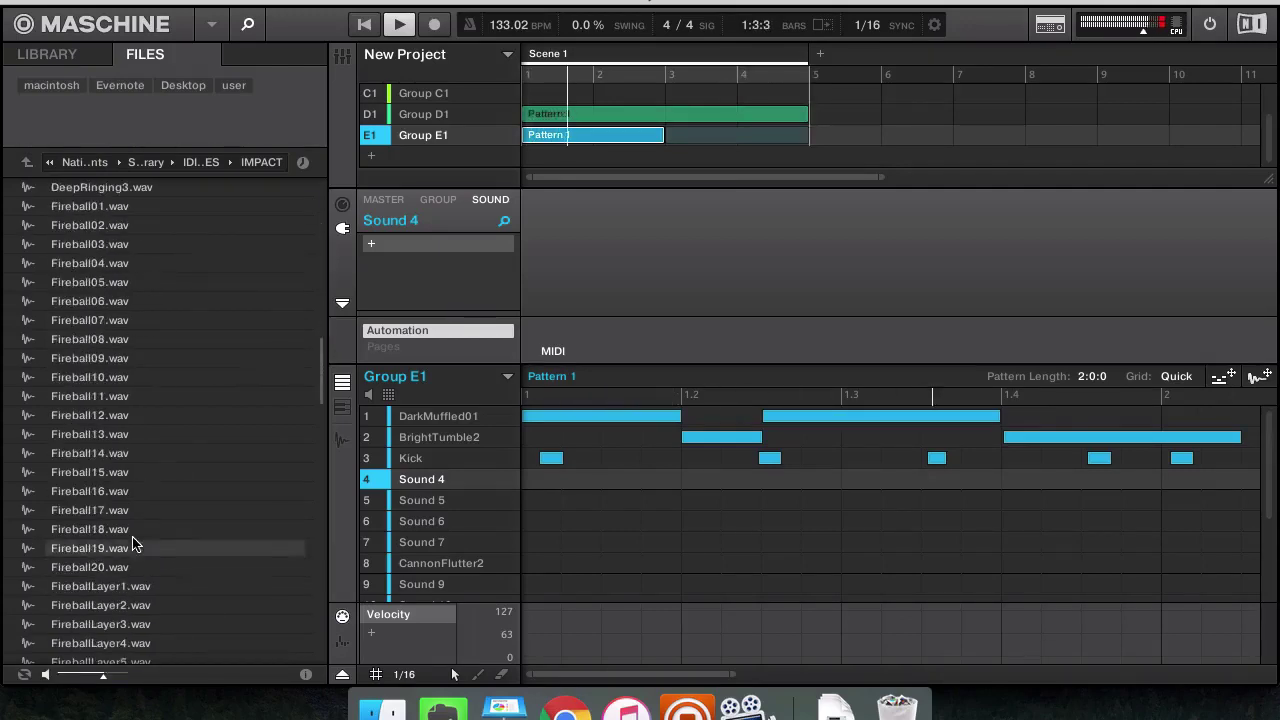
{"action": "left_click", "coordinate": [147, 471]}
{"action": "scroll", "coordinate": [140, 485], "scroll_direction": "down", "scroll_amount": 5}
{"action": "scroll", "coordinate": [133, 491], "scroll_direction": "down", "scroll_amount": 2}
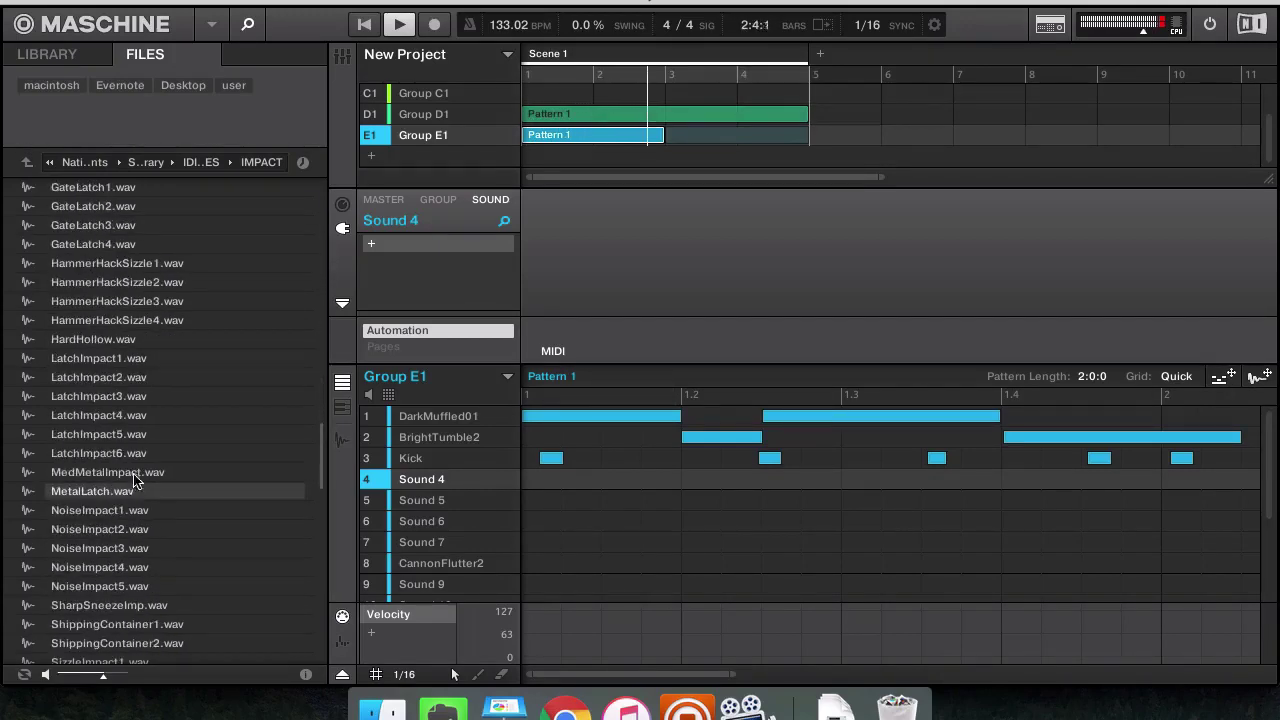
{"action": "left_click", "coordinate": [146, 360]}
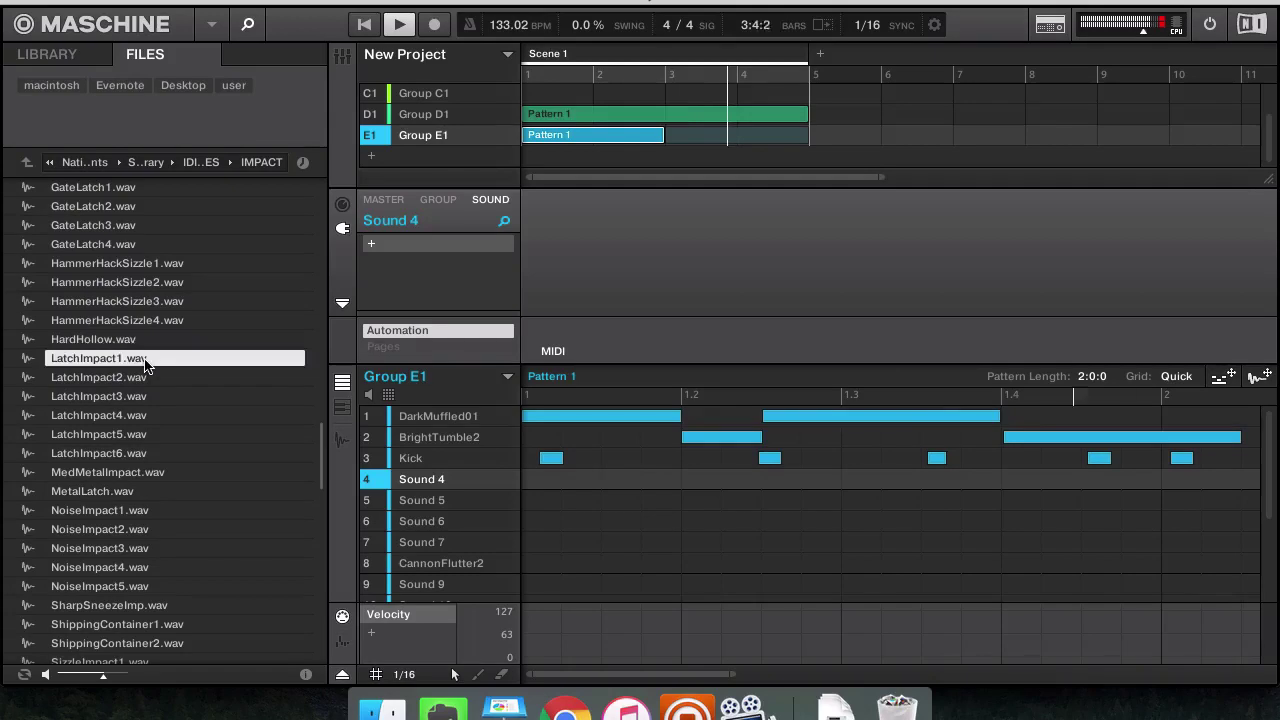
{"action": "key", "text": "Up"}
{"action": "key", "text": "Up"}
{"action": "key", "text": "Up"}
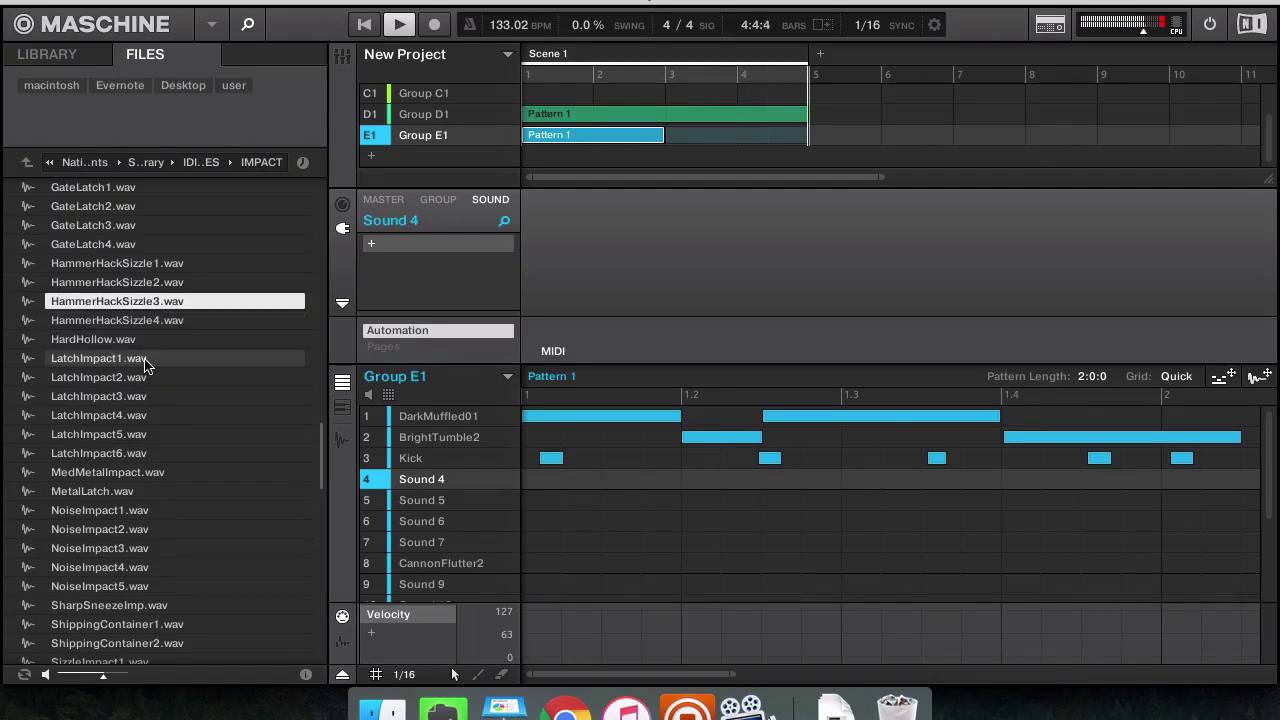
{"action": "key", "text": "Down"}
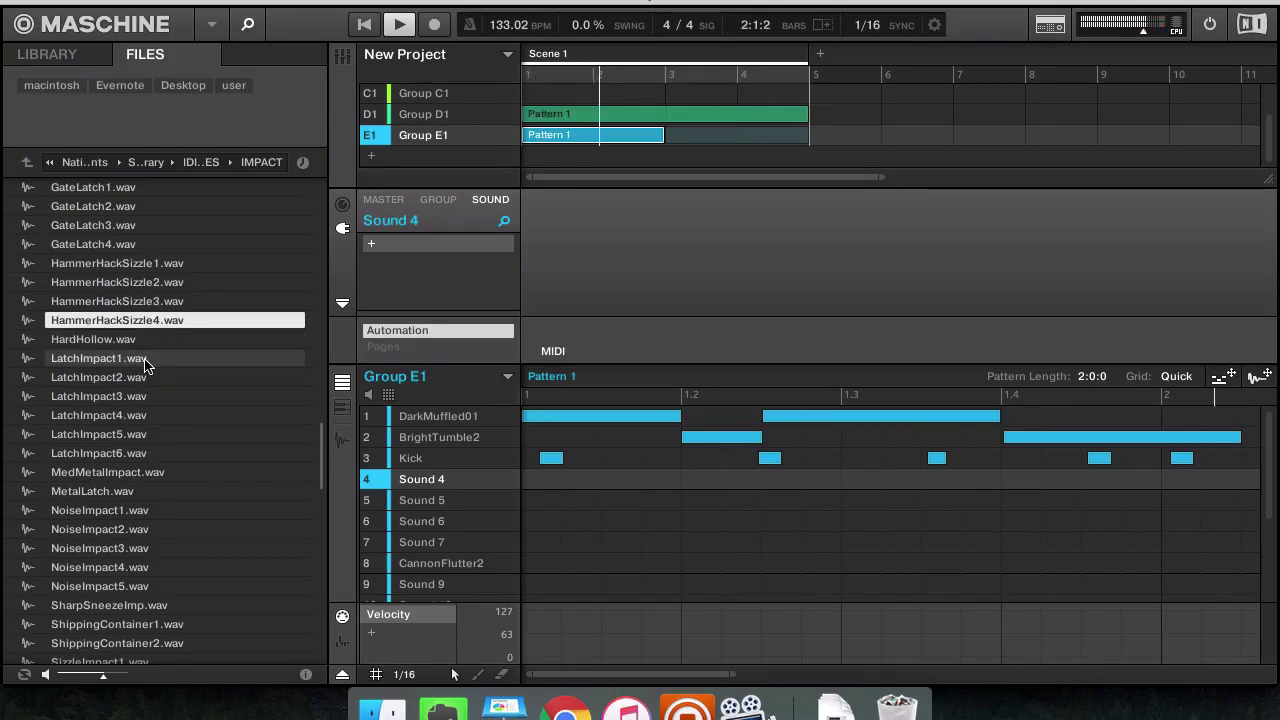
{"action": "key", "text": "Up"}
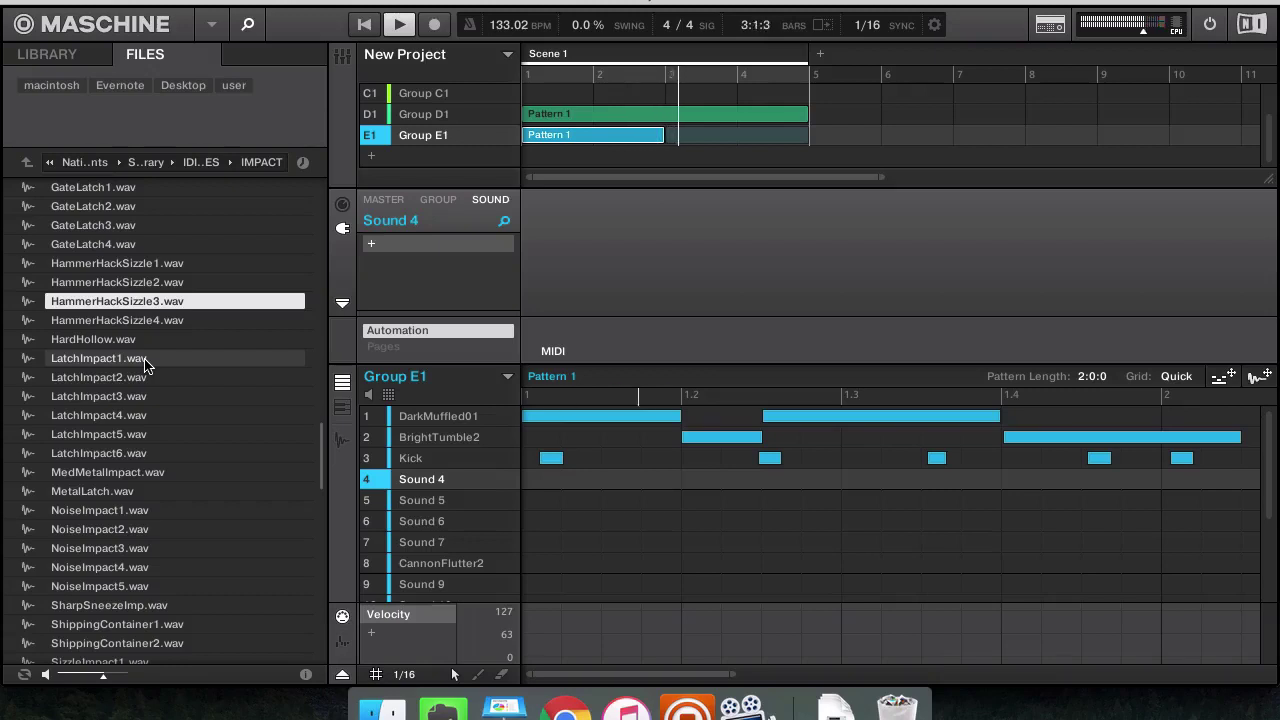
{"action": "key", "text": "Up"}
{"action": "key", "text": "Up"}
{"action": "key", "text": "Up"}
{"action": "key", "text": "Down"}
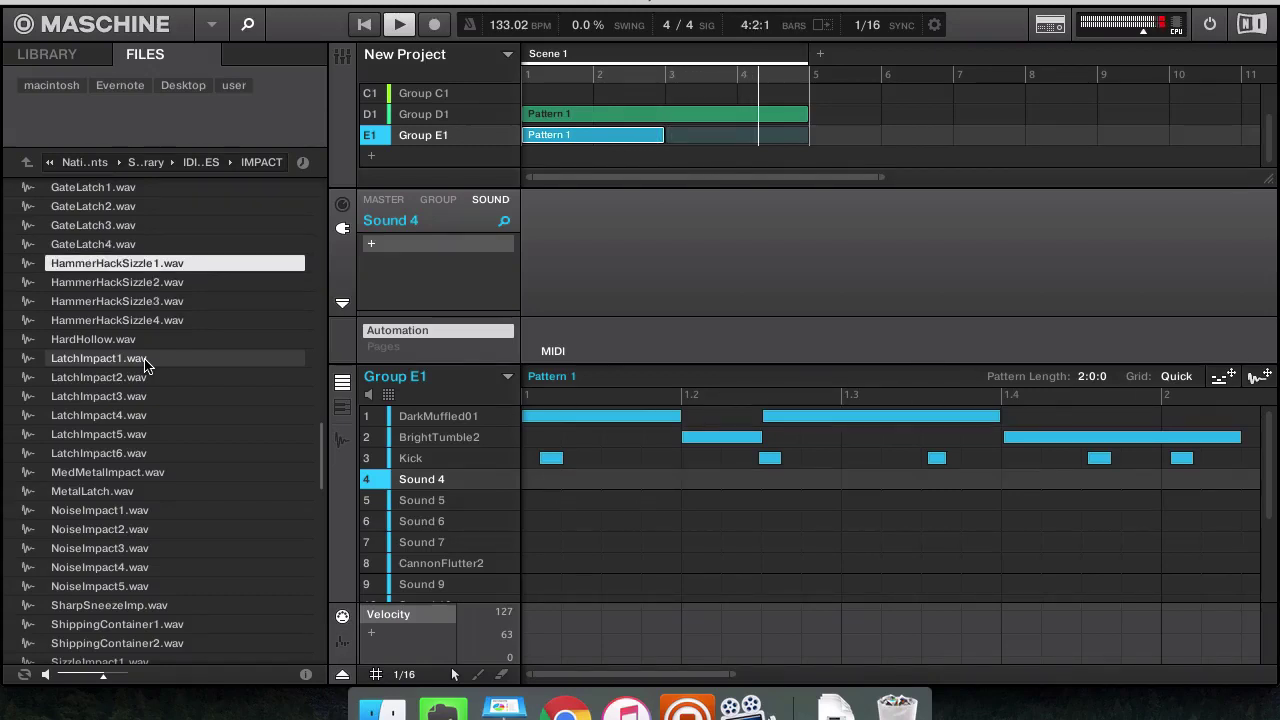
{"action": "key", "text": "Down"}
Load GateLatch4.wav into Sound 5 and record its hits into Pattern 1
{"action": "key", "text": "Up"}
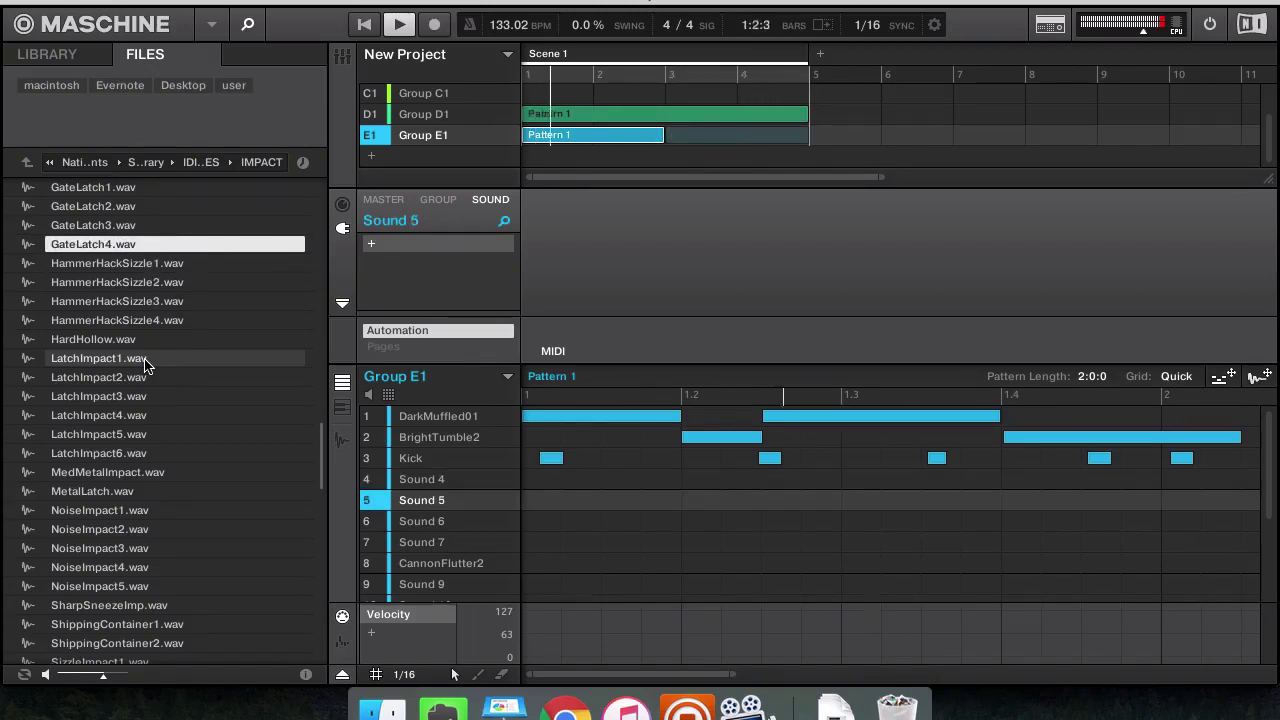
{"action": "key", "text": "Down"}
{"action": "key", "text": "Up"}
{"action": "key", "text": "Return"}
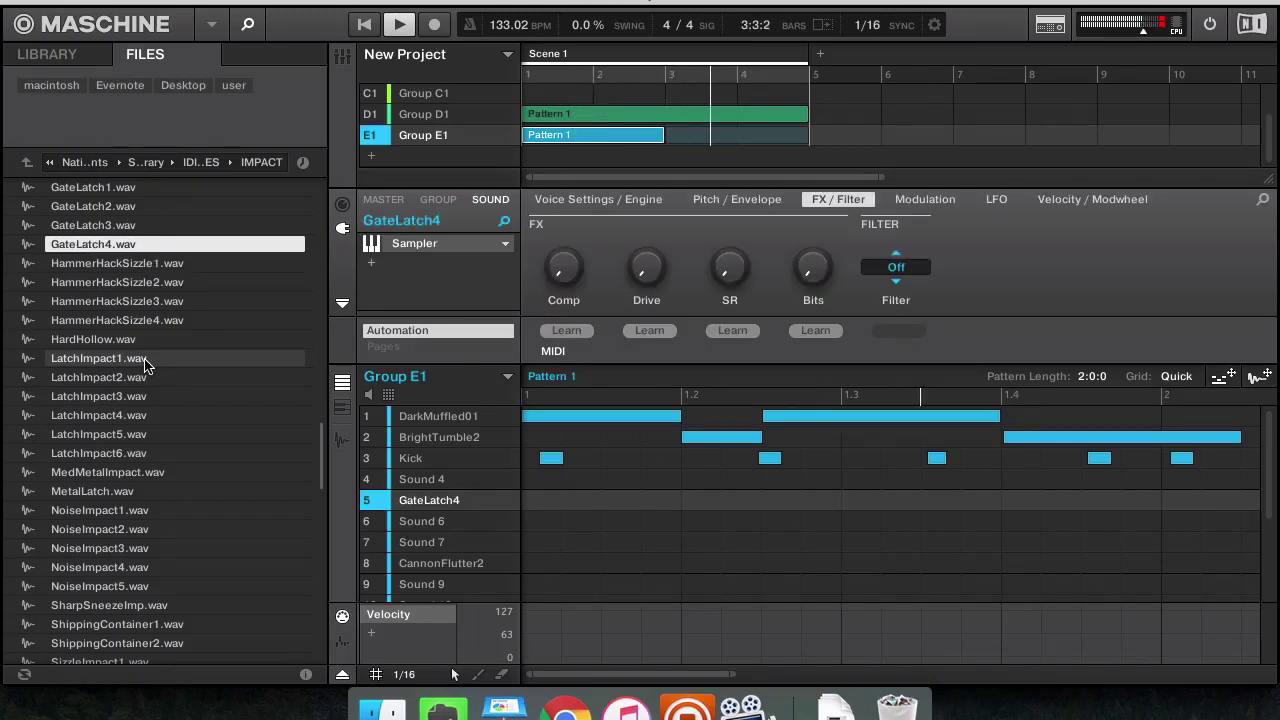
{"action": "key", "text": "super+r"}
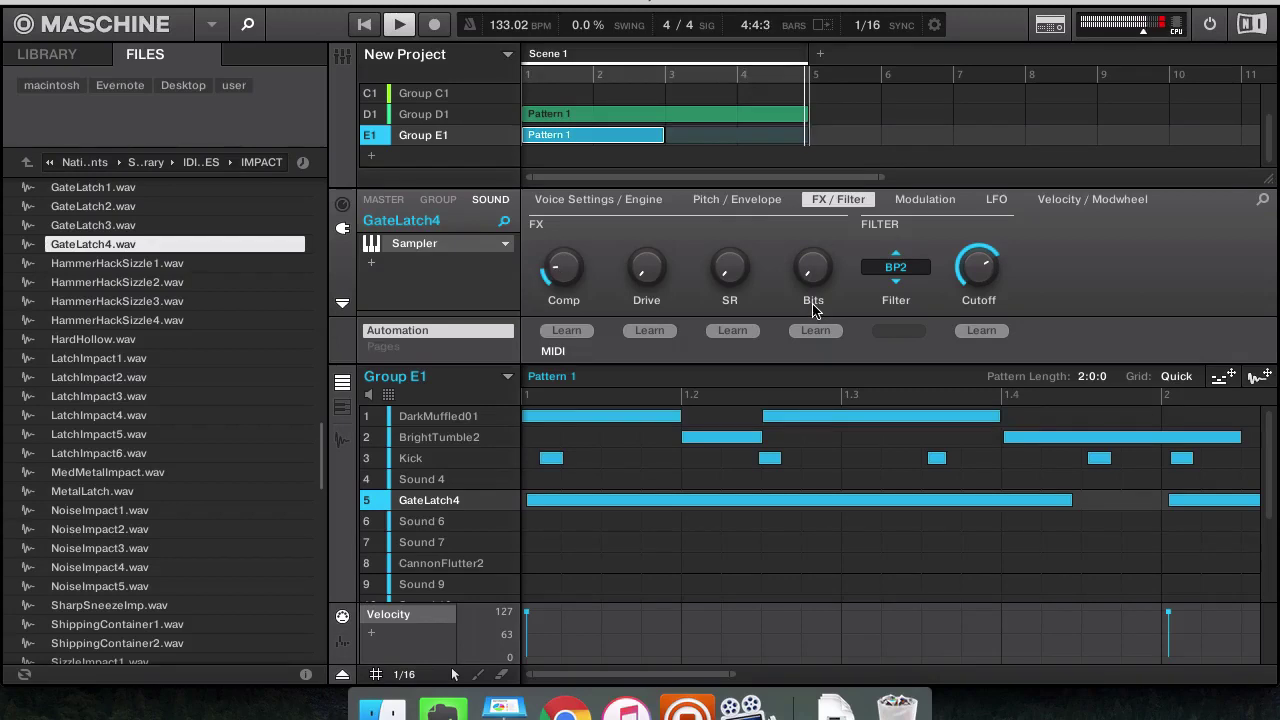
Insert the internal Reverb effect after the sampler on the GateLatch4 sound
{"action": "left_click", "coordinate": [371, 264]}
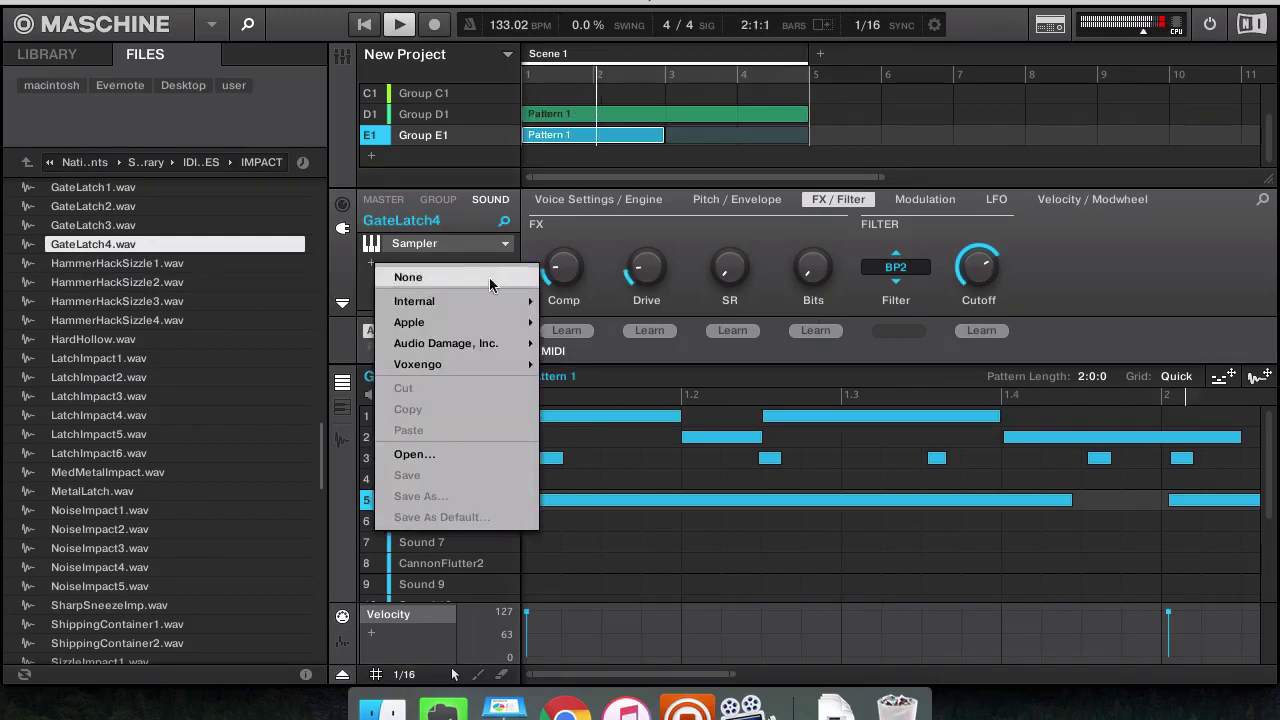
{"action": "mouse_move", "coordinate": [512, 303]}
{"action": "mouse_move", "coordinate": [510, 366]}
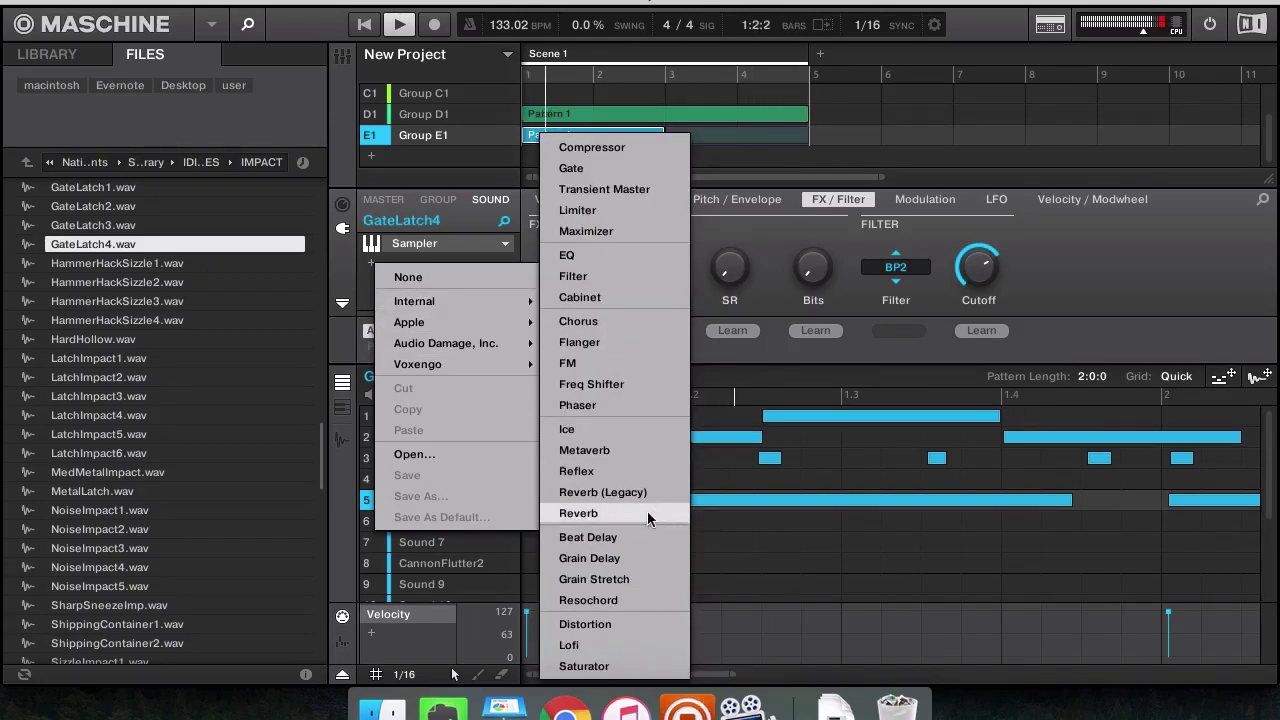
{"action": "left_click", "coordinate": [650, 514]}
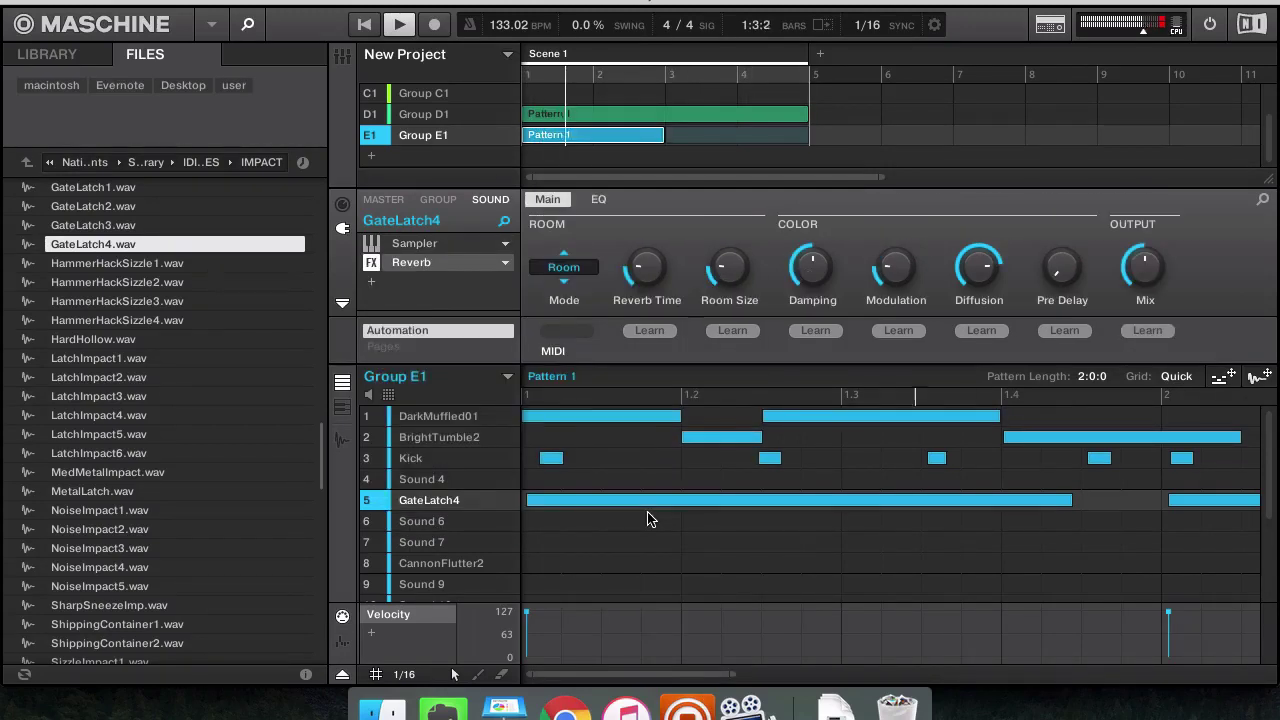
Compare Plate mode with Room on GateLatch4's reverb, settling on Room with a shorter reverb time and lower mix
{"action": "left_click", "coordinate": [575, 271]}
{"action": "left_click", "coordinate": [570, 414]}
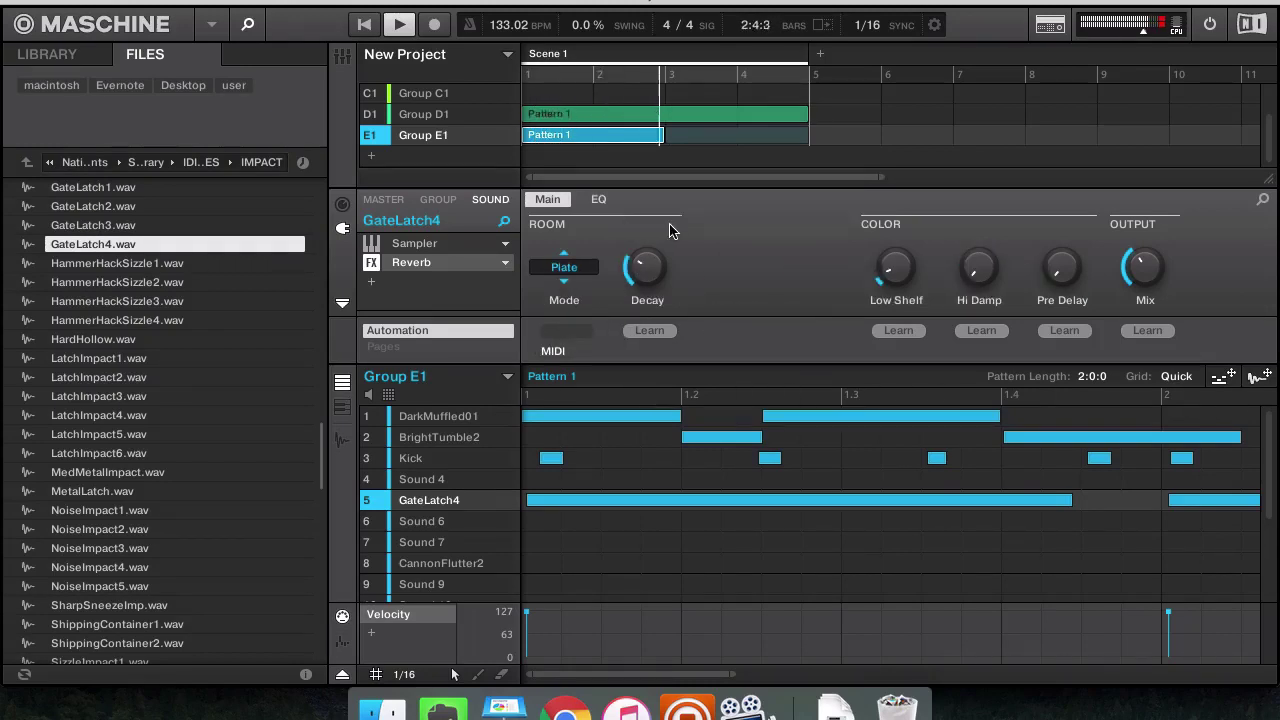
{"action": "left_click", "coordinate": [564, 267]}
{"action": "left_click", "coordinate": [585, 292]}
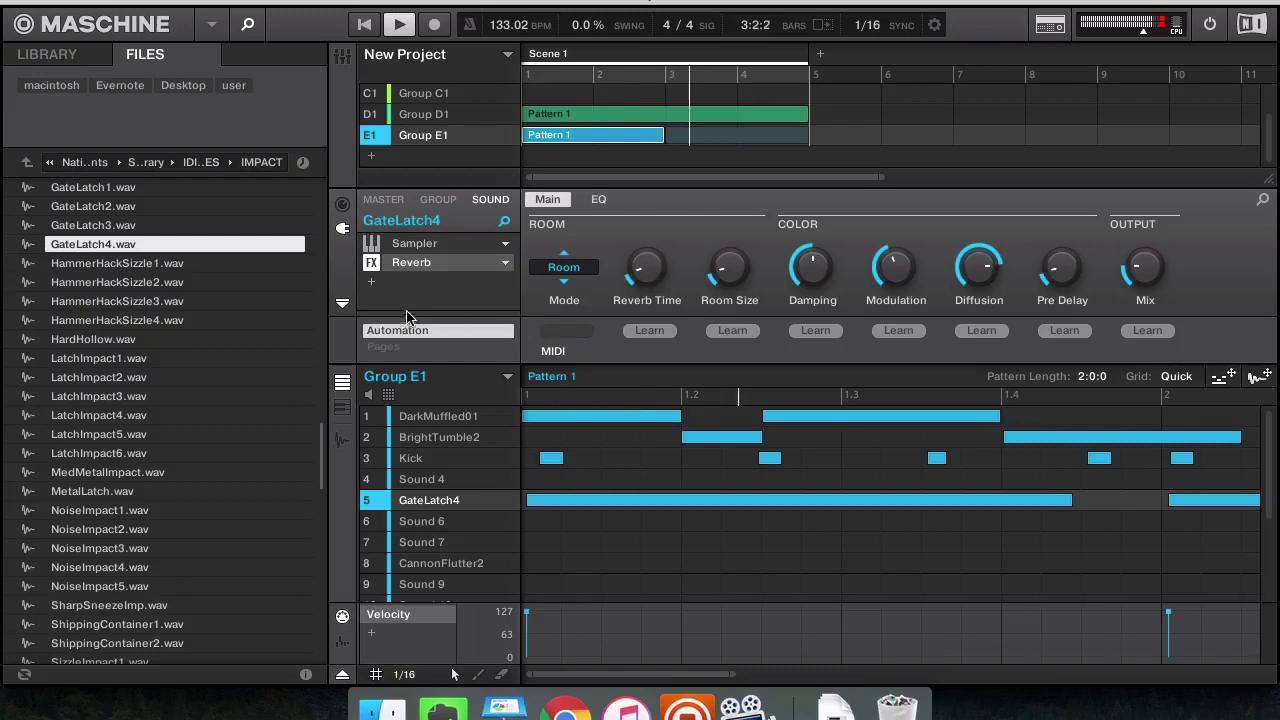
Insert the internal Lofi effect after the Reverb on the GateLatch4 sound
{"action": "left_click", "coordinate": [372, 284]}
{"action": "mouse_move", "coordinate": [469, 322]}
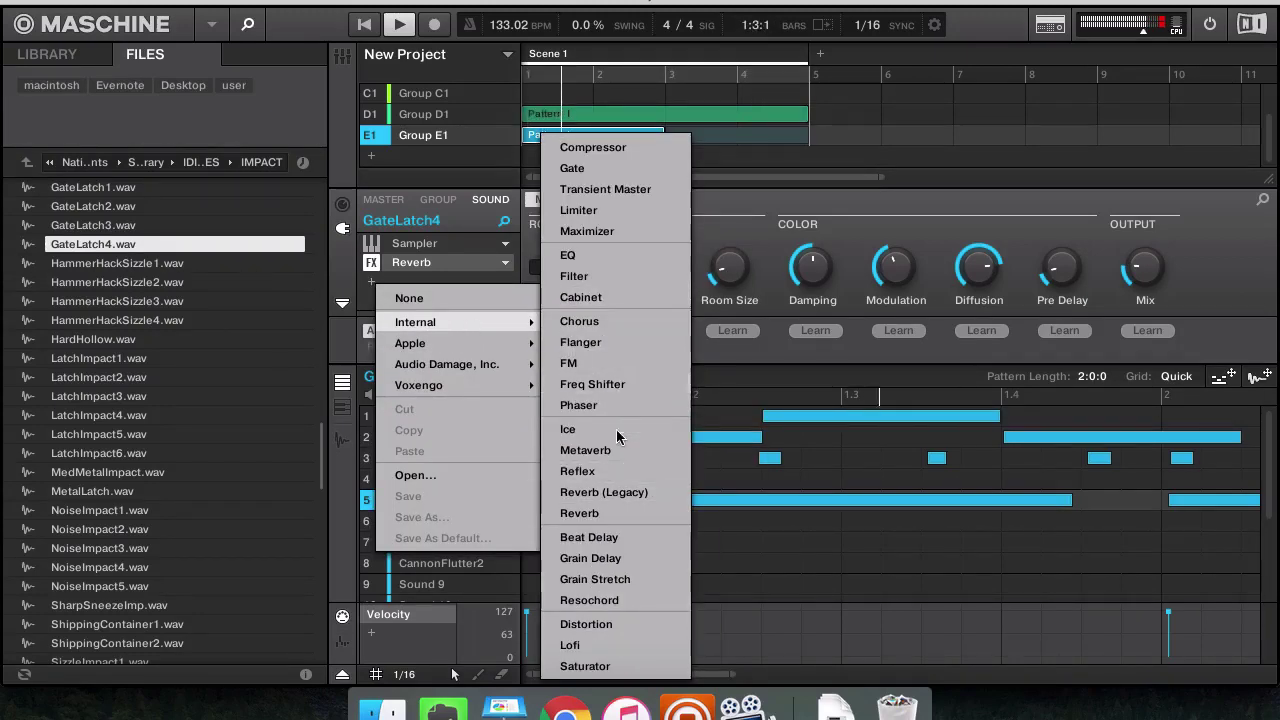
{"action": "left_click", "coordinate": [623, 642]}
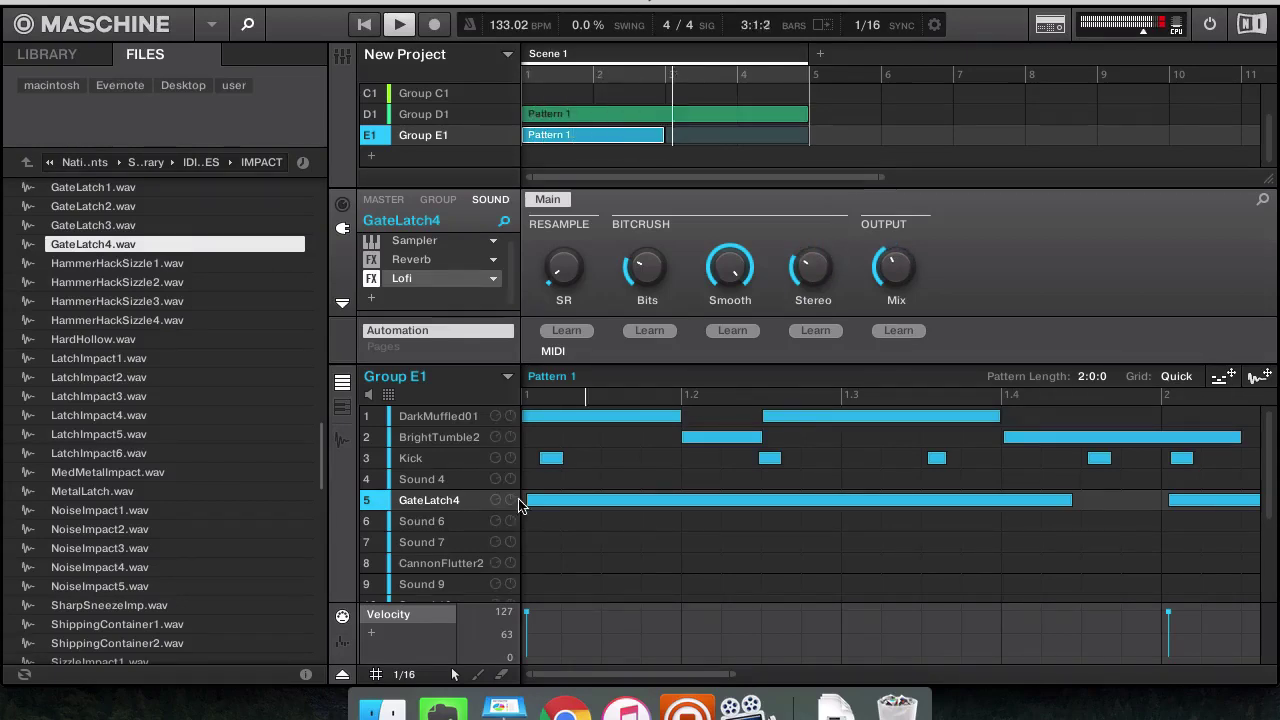
Select the empty Sound 6 in Group E1 and browse back to the Fireball samples in the IMPACT folder
{"action": "left_click", "coordinate": [441, 515]}
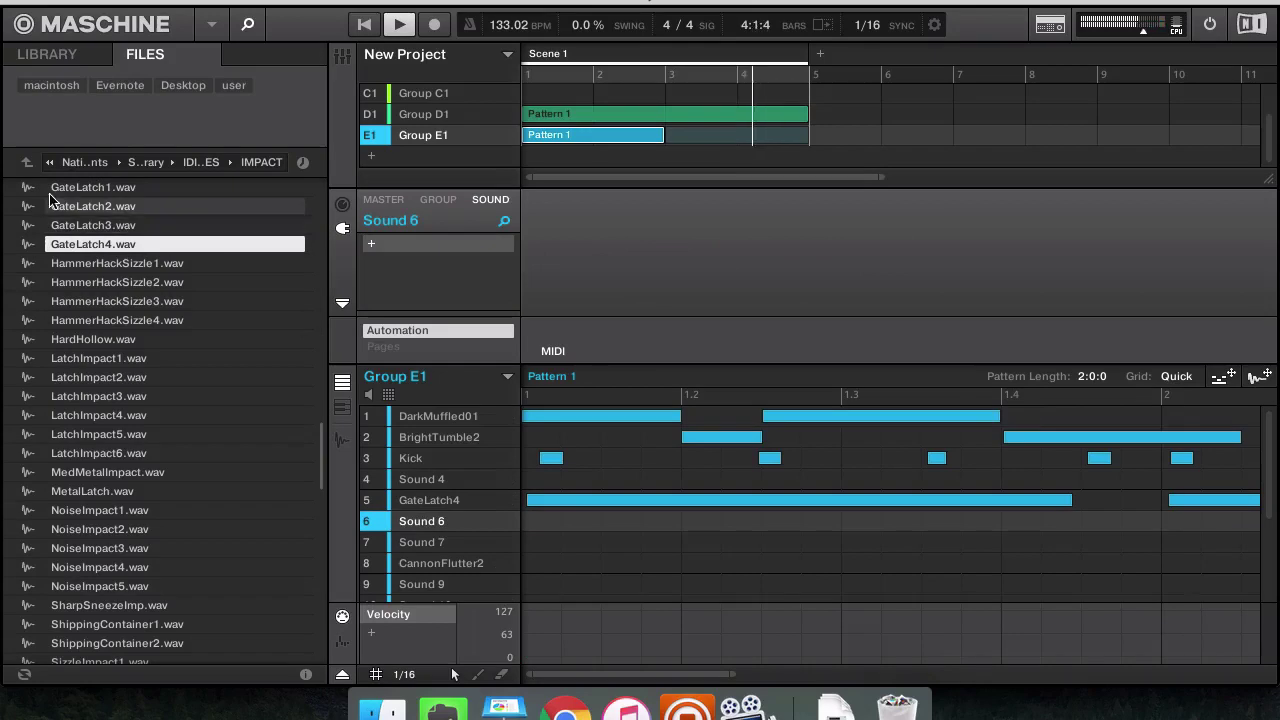
{"action": "scroll", "coordinate": [77, 249], "scroll_direction": "up", "scroll_amount": 3}
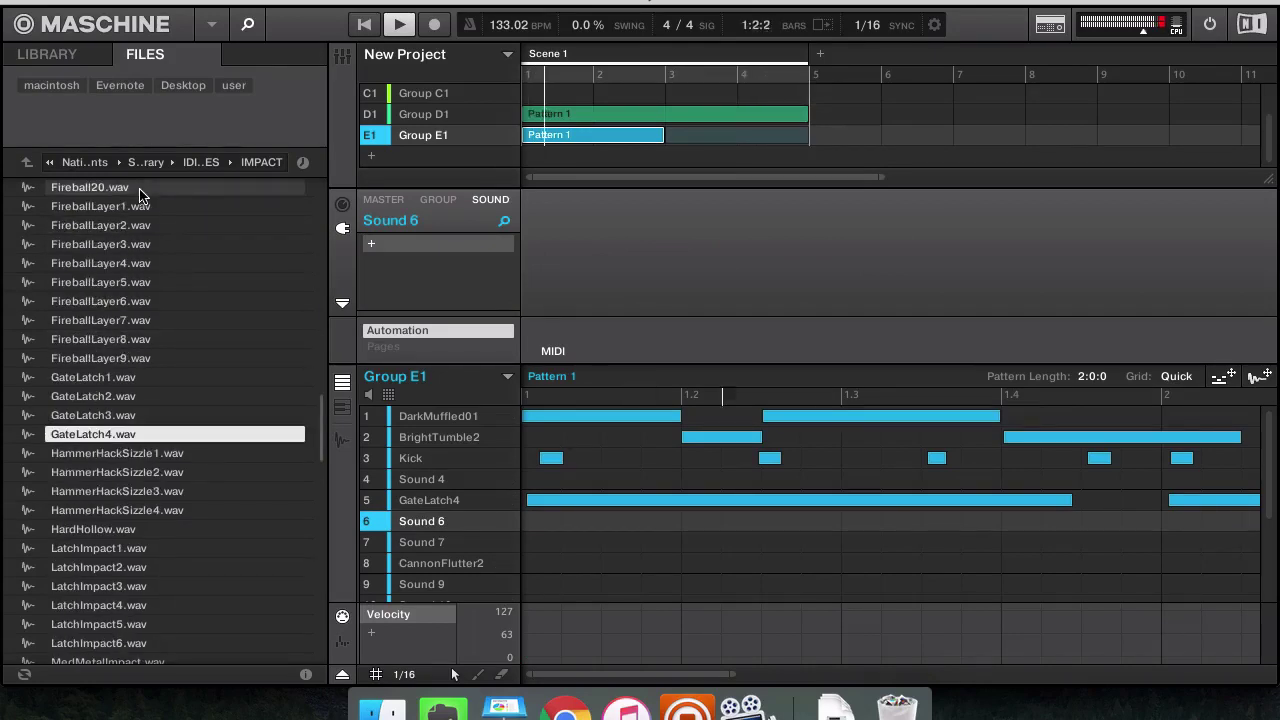
{"action": "key", "text": "super+z"}
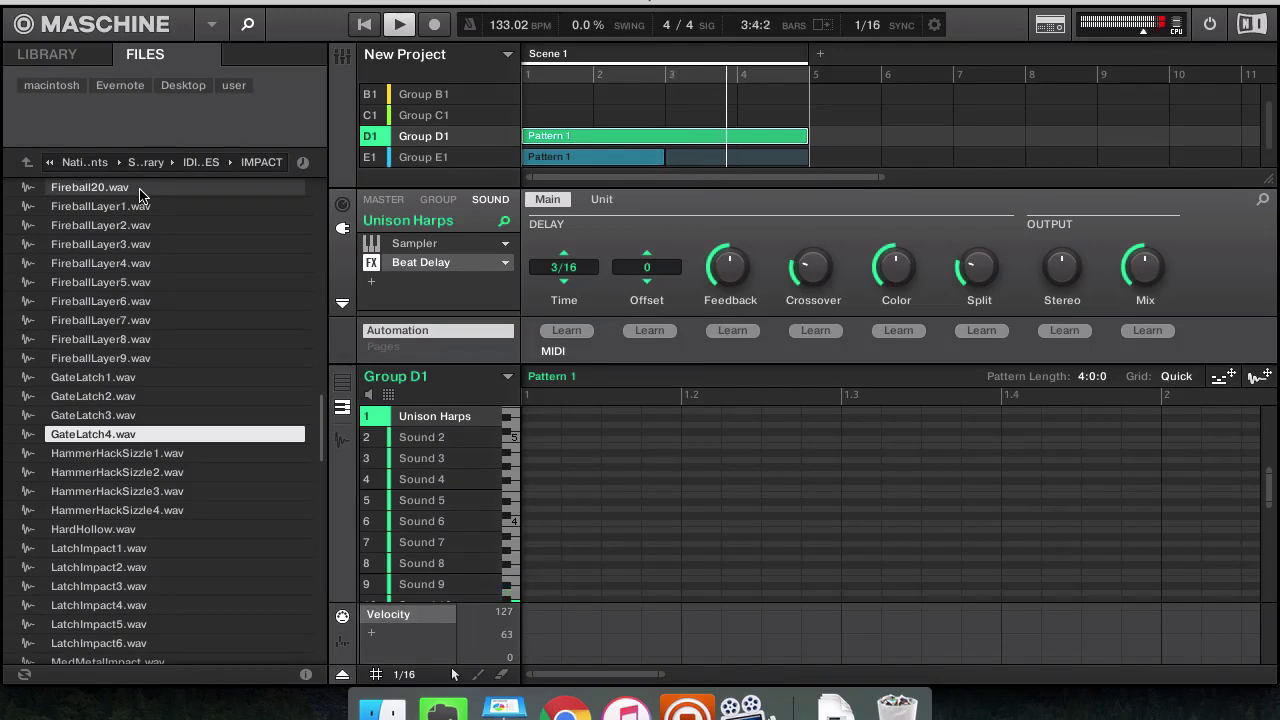
Insert Voxengo's OldSkoolVerb after the Beat Delay on Group D1's Unison Harps and load its Grand Hall preset
{"action": "left_click", "coordinate": [371, 282]}
{"action": "mouse_move", "coordinate": [468, 321]}
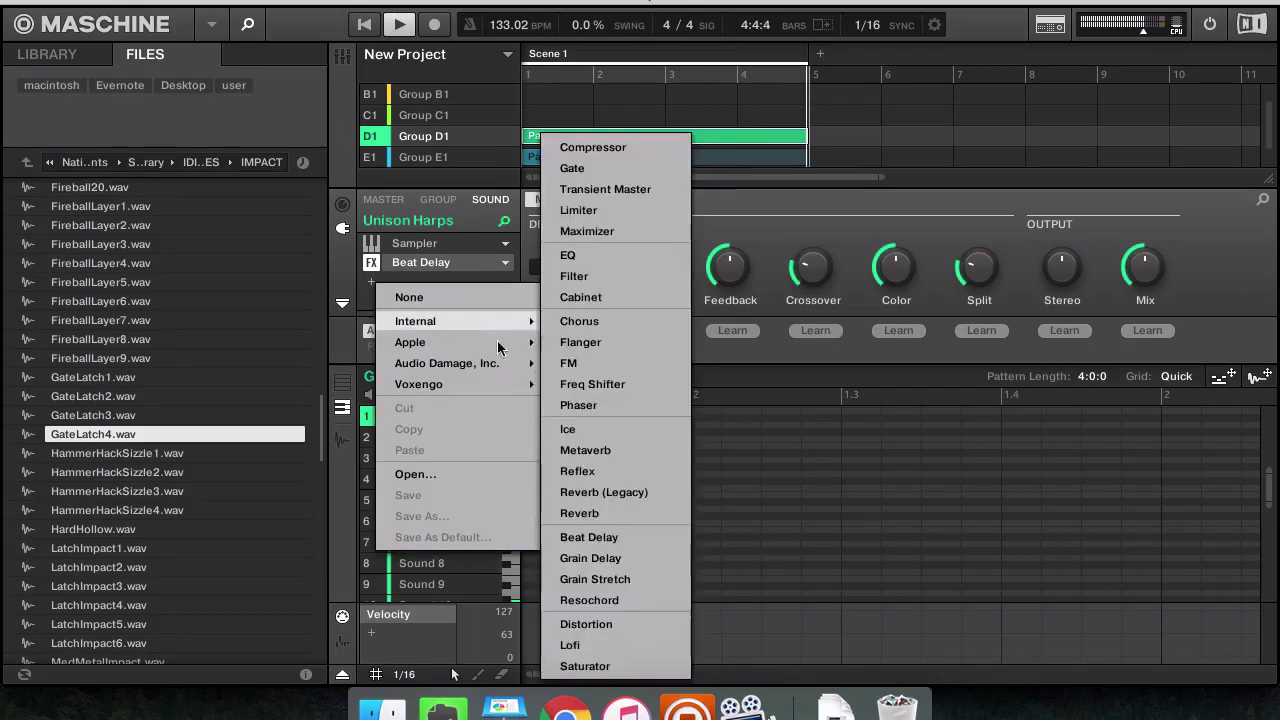
{"action": "mouse_move", "coordinate": [480, 384]}
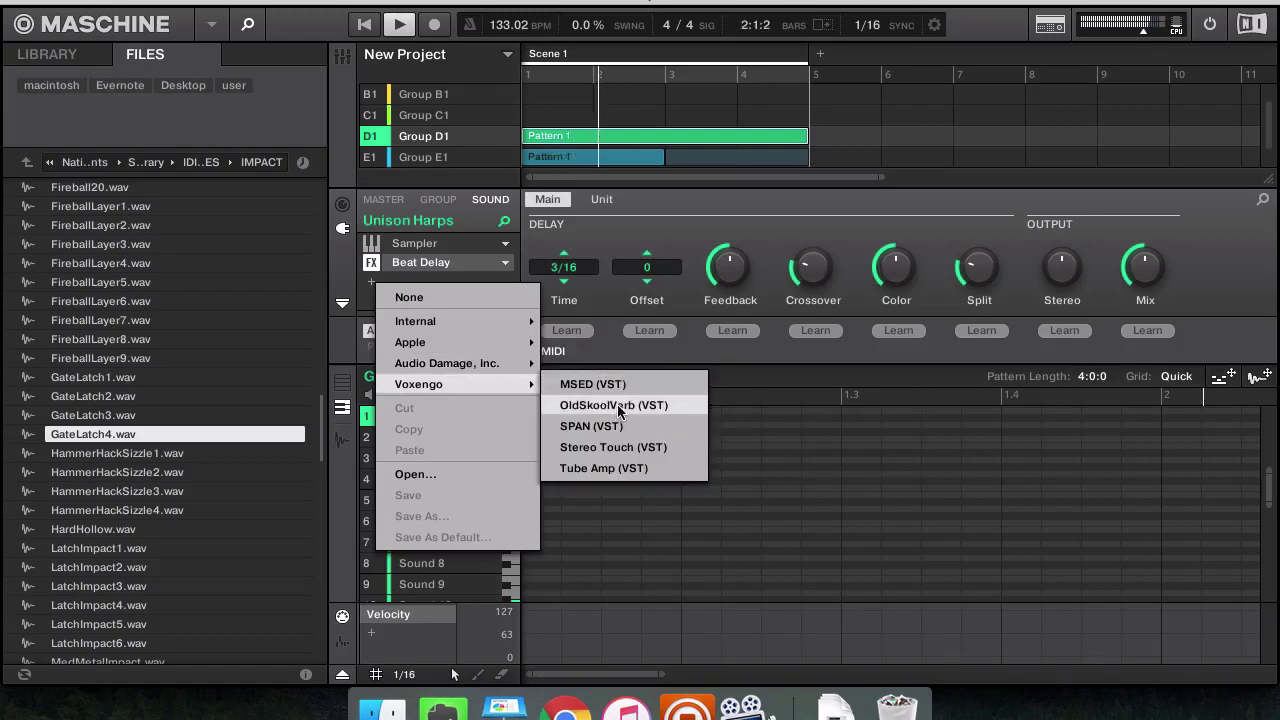
{"action": "left_click", "coordinate": [647, 406]}
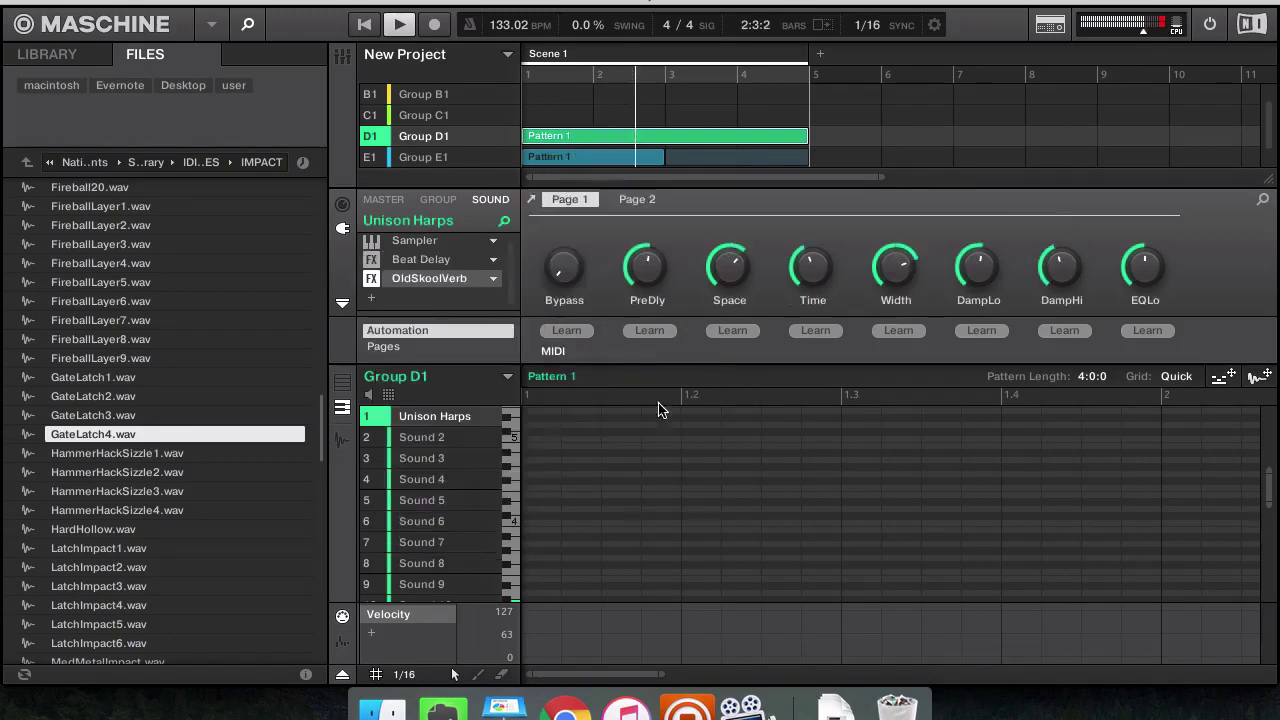
{"action": "left_click", "coordinate": [498, 282]}
{"action": "mouse_move", "coordinate": [600, 293]}
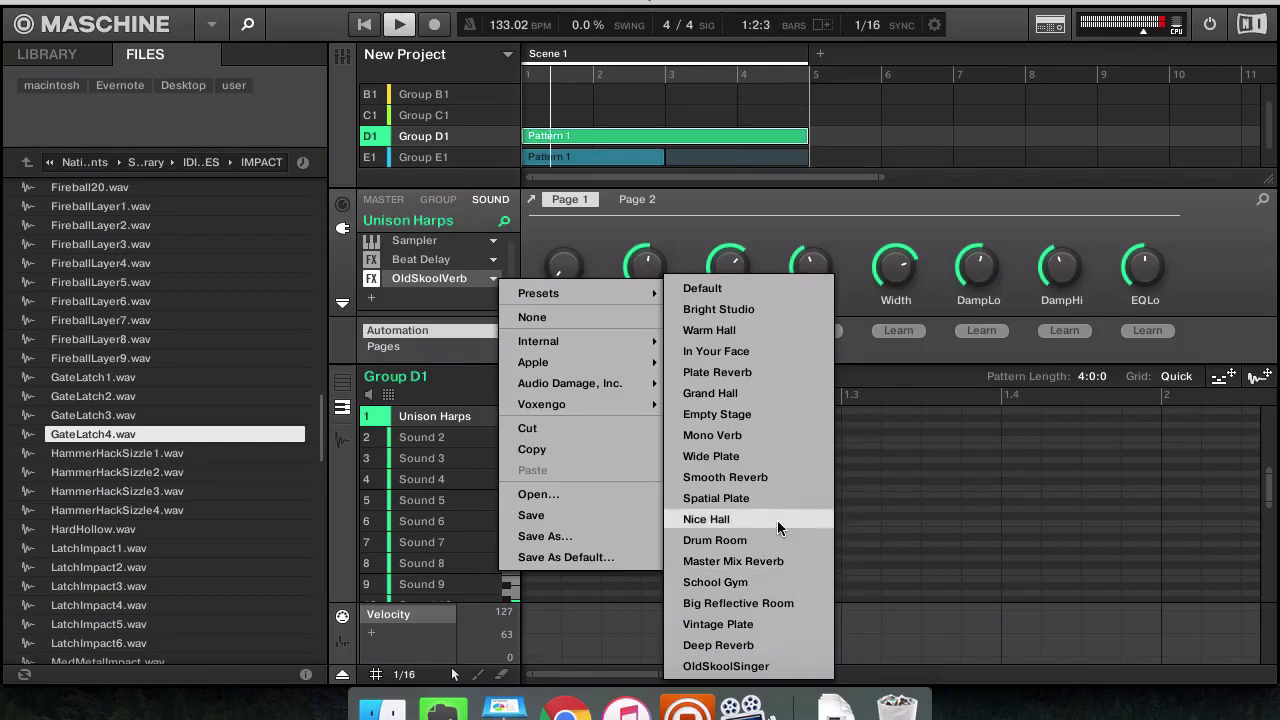
{"action": "left_click", "coordinate": [745, 395]}
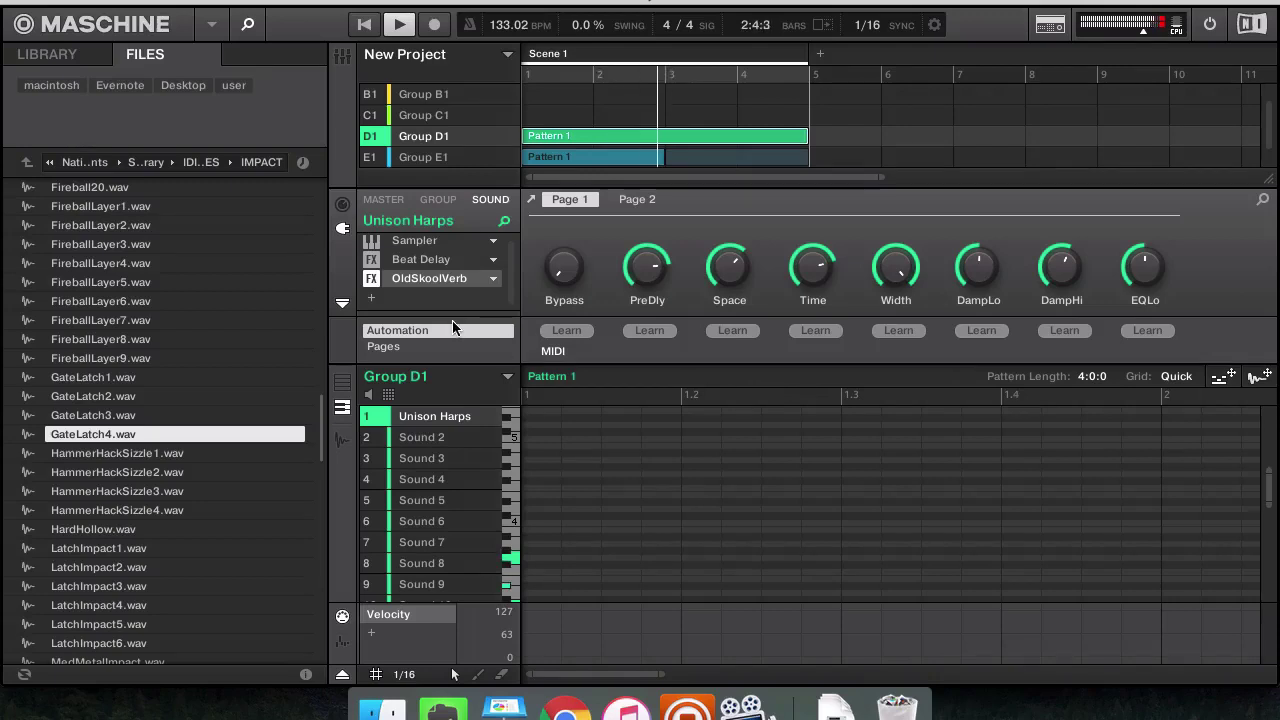
Insert an internal Compressor after OldSkoolVerb on Unison Harps and side-chain it to the Kick in Group E1 (E1:S3)
{"action": "left_click", "coordinate": [379, 304]}
{"action": "mouse_move", "coordinate": [450, 334]}
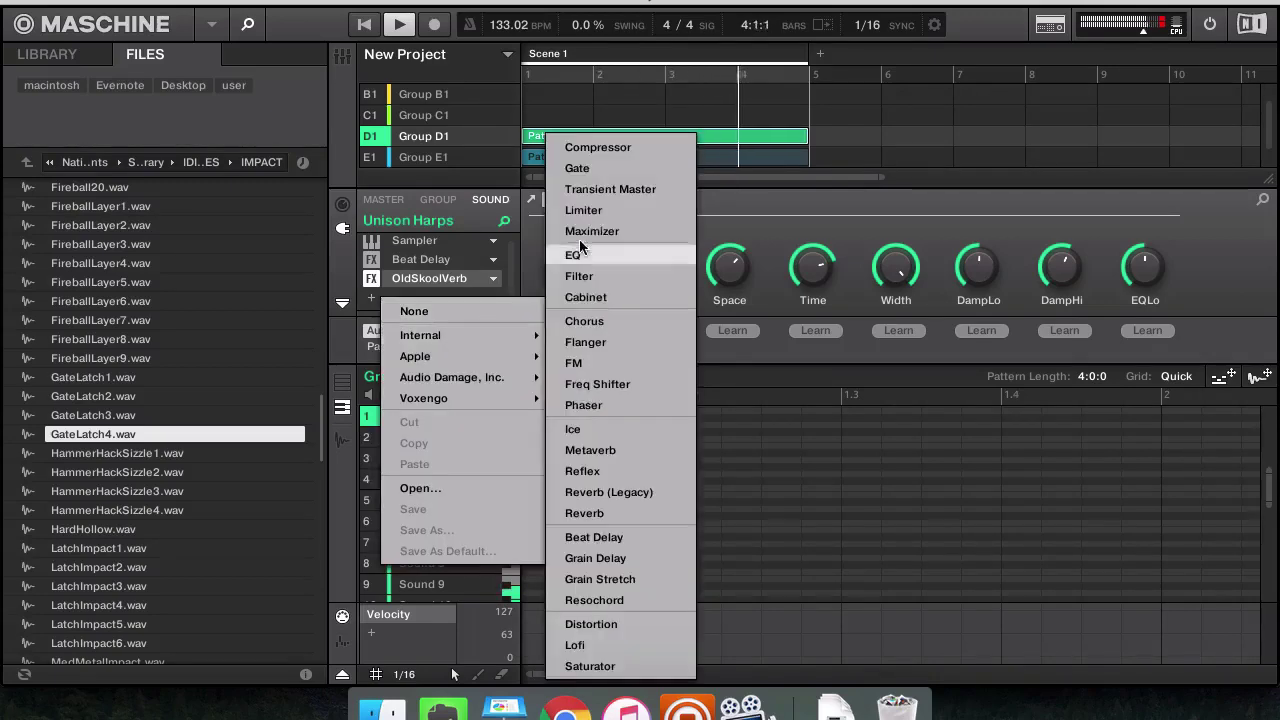
{"action": "left_click", "coordinate": [605, 152]}
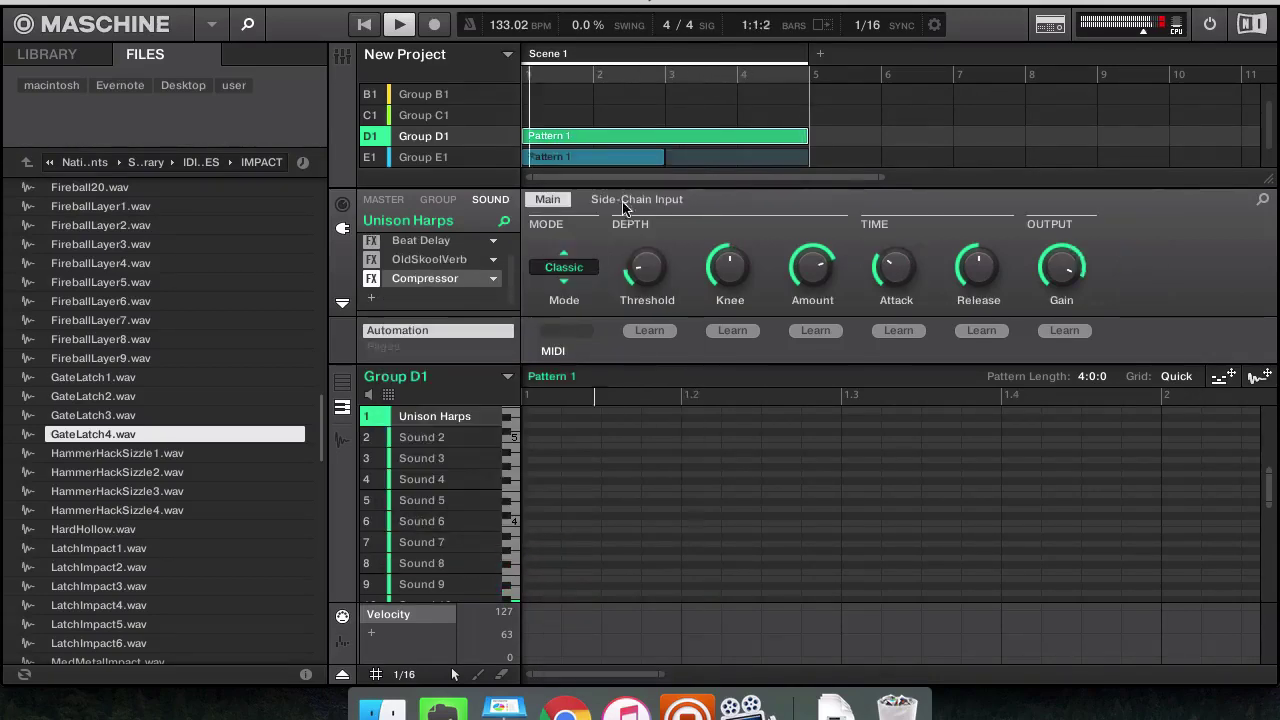
{"action": "left_click", "coordinate": [626, 199]}
{"action": "left_click", "coordinate": [562, 268]}
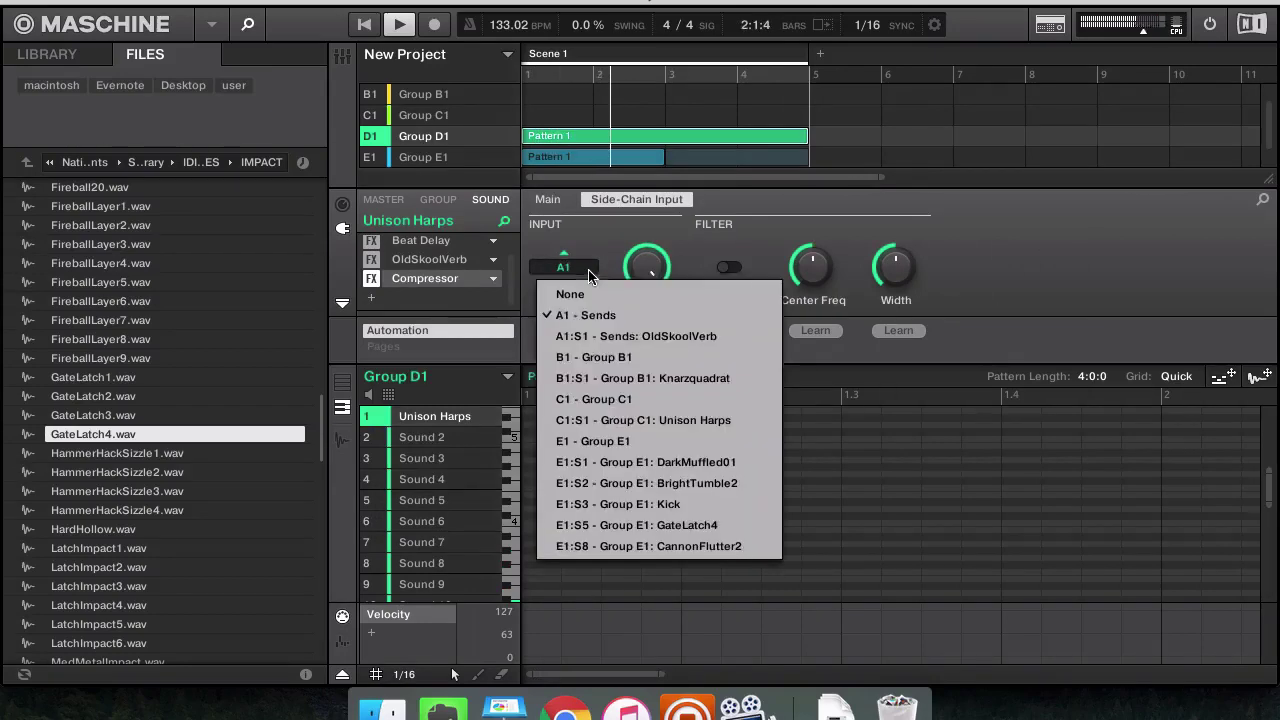
{"action": "left_click", "coordinate": [674, 508]}
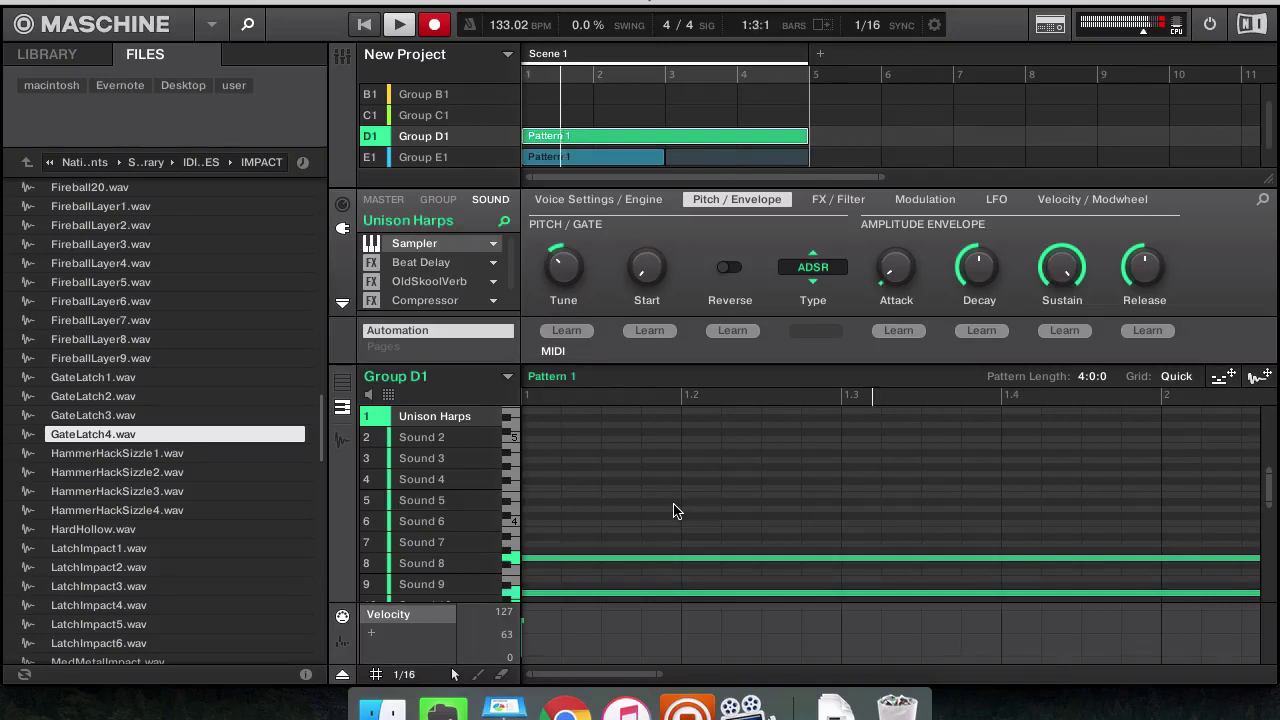
Review the recorded Unison Harps chords in Pattern 1 and clear the stray low-velocity repeats in bar 4
{"action": "scroll", "coordinate": [673, 511], "scroll_direction": "down", "scroll_amount": 5}
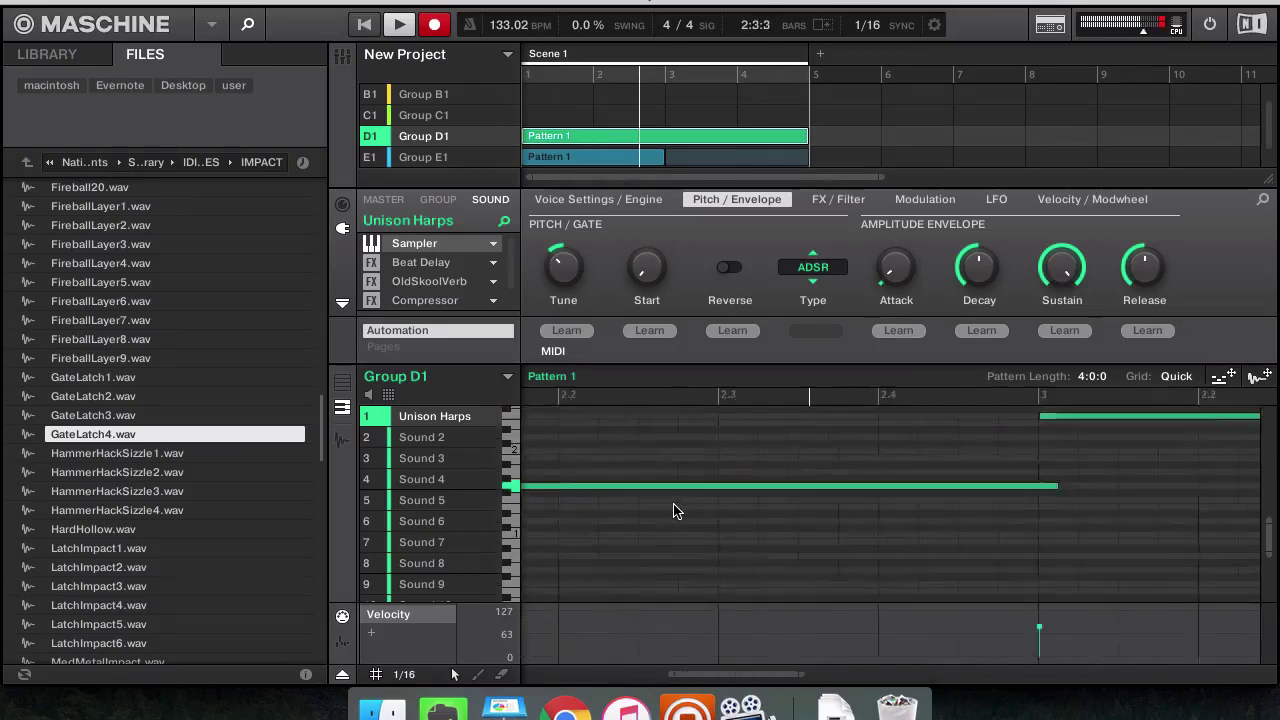
{"action": "scroll", "coordinate": [673, 511], "scroll_direction": "down", "scroll_amount": 5}
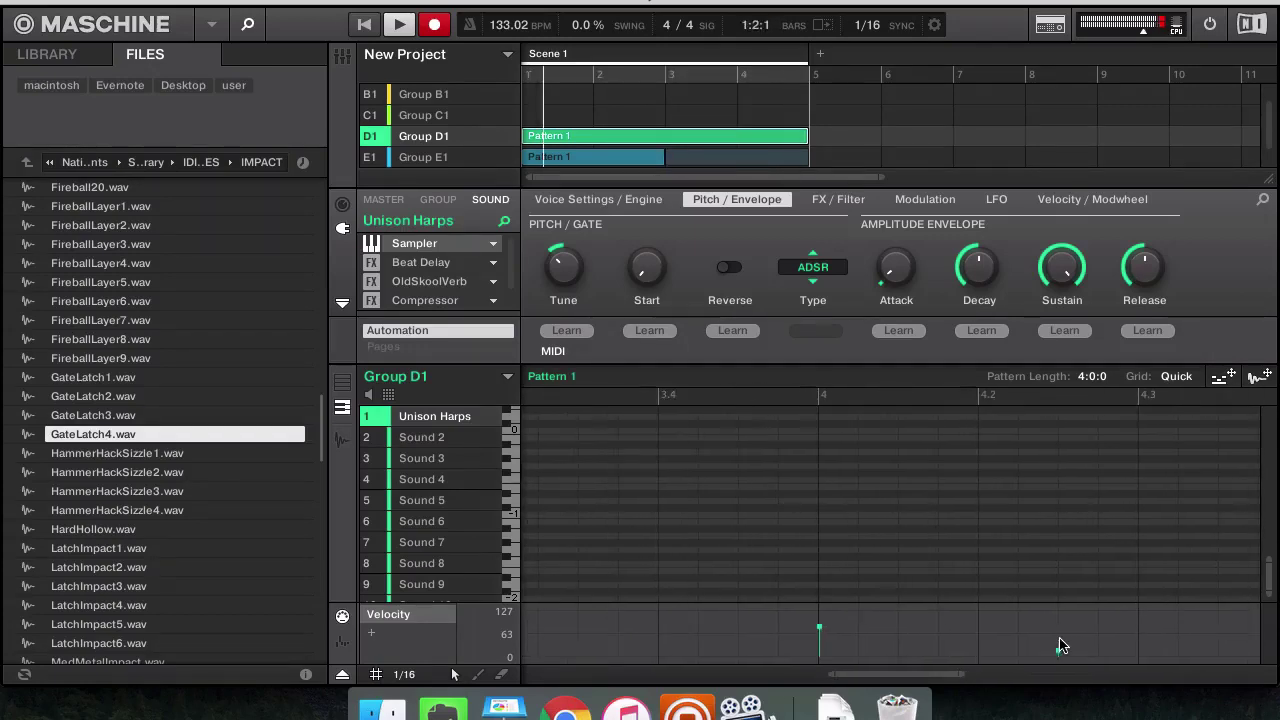
{"action": "scroll", "coordinate": [1130, 487], "scroll_direction": "up", "scroll_amount": 5}
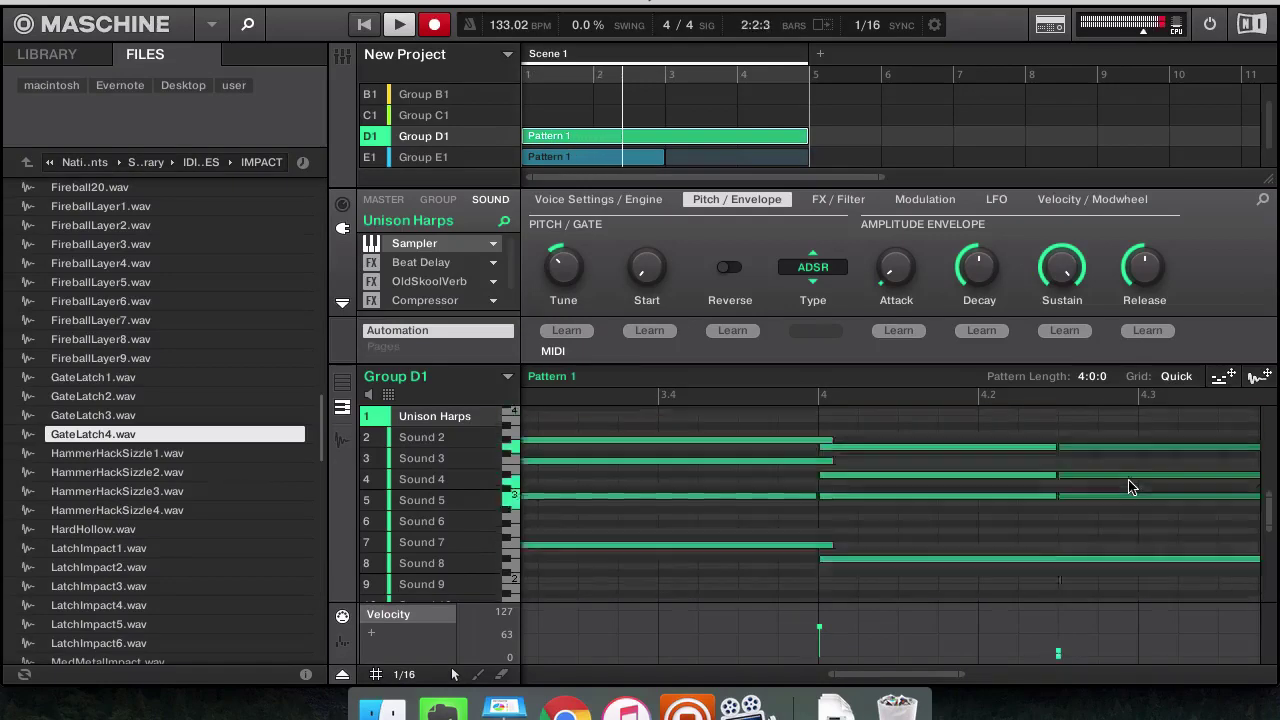
{"action": "scroll", "coordinate": [1130, 487], "scroll_direction": "down", "scroll_amount": 2}
{"action": "scroll", "coordinate": [1128, 489], "scroll_direction": "down", "scroll_amount": 2}
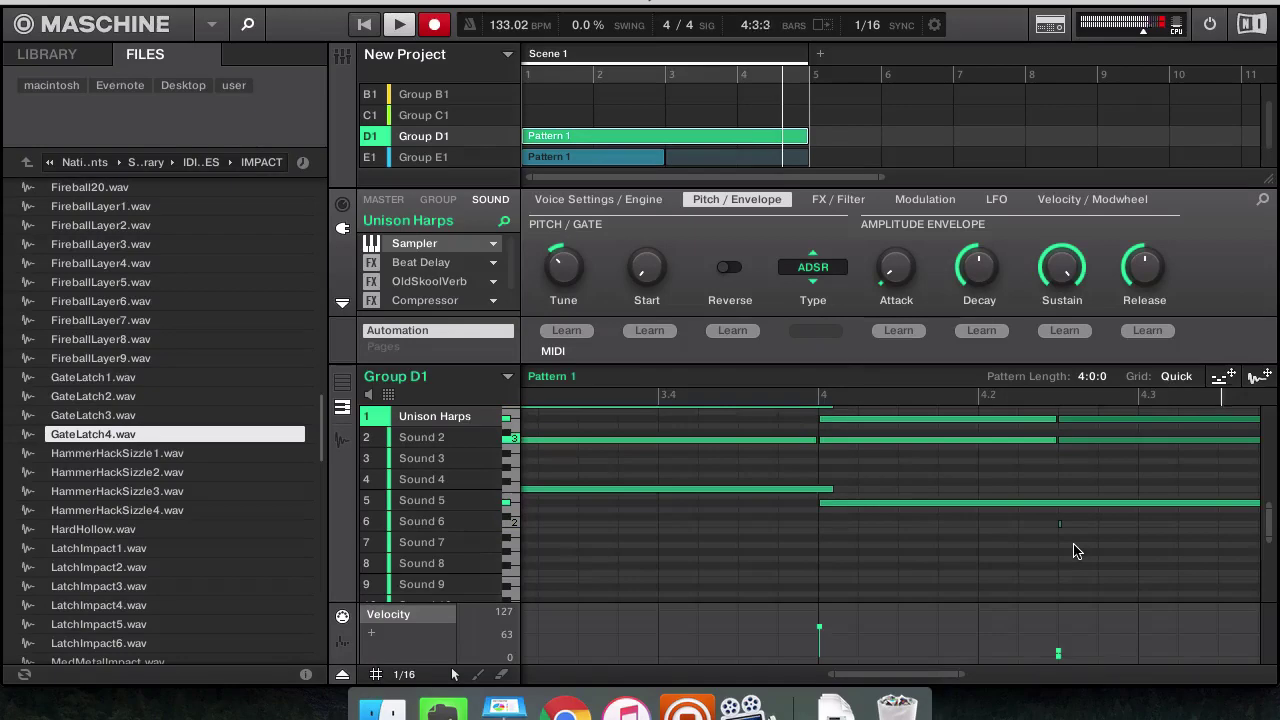
{"action": "scroll", "coordinate": [1080, 551], "scroll_direction": "right", "scroll_amount": 3}
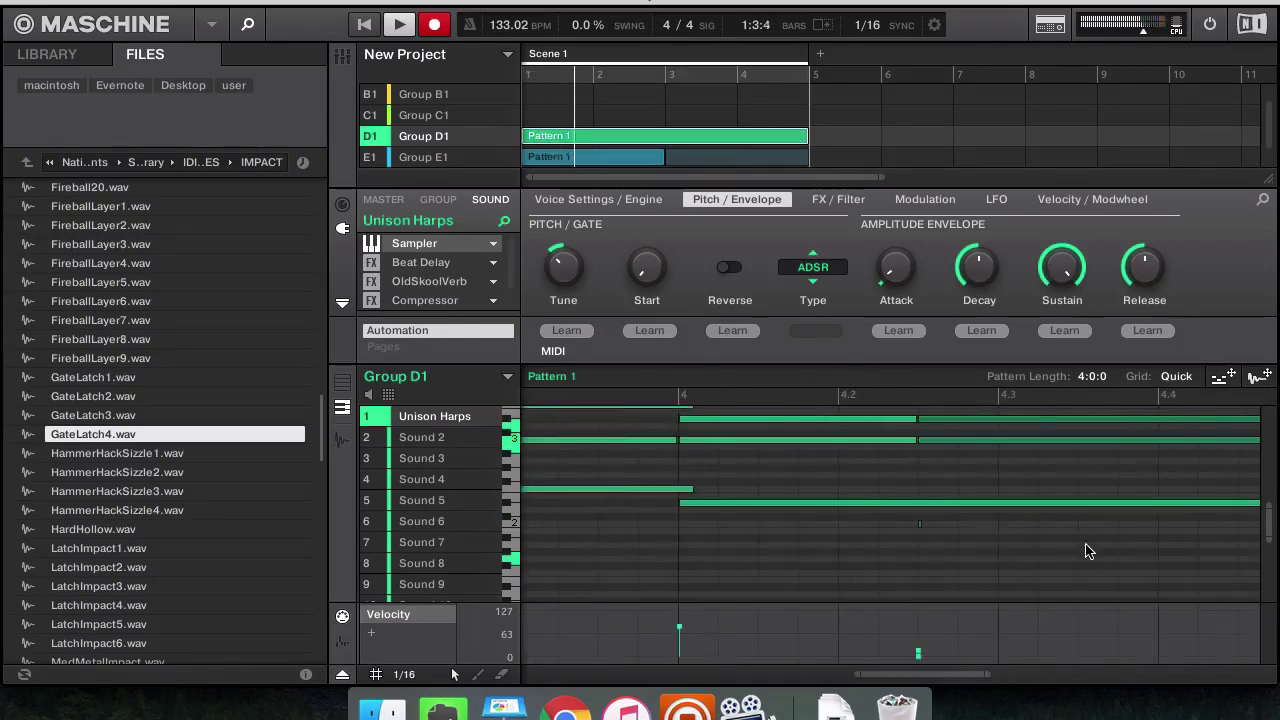
{"action": "scroll", "coordinate": [1089, 551], "scroll_direction": "up", "scroll_amount": 3}
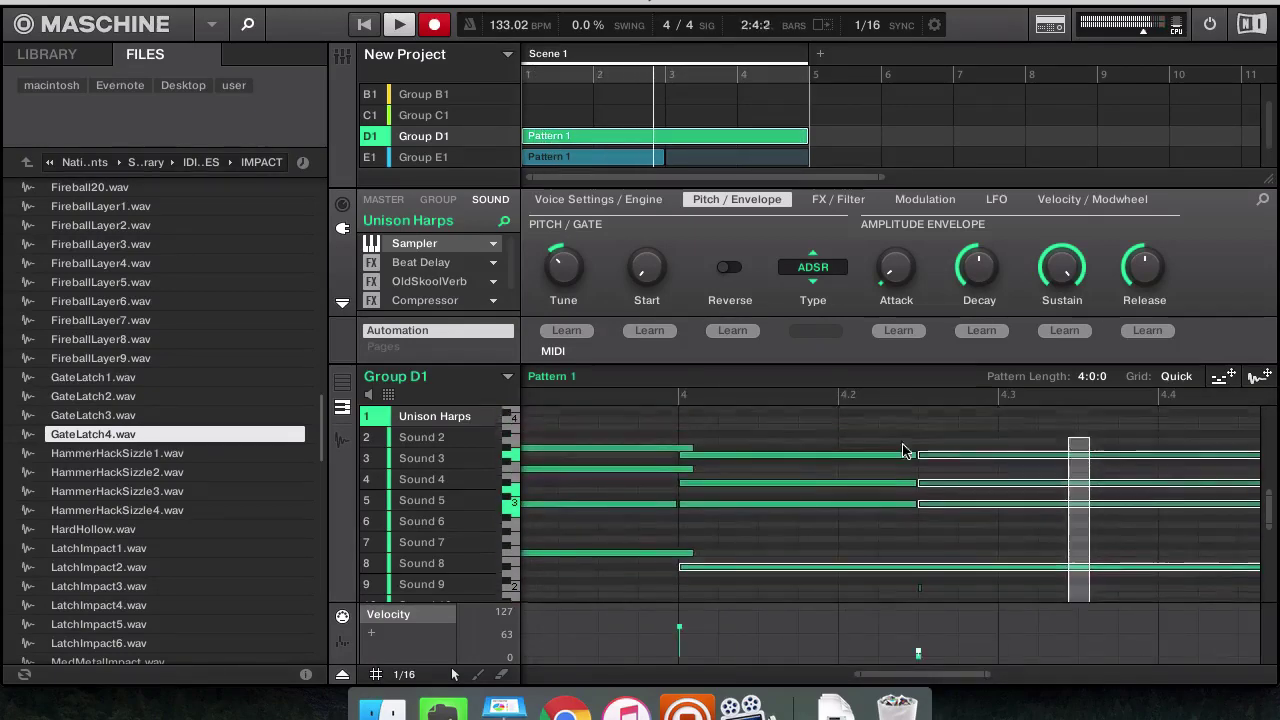
{"action": "scroll", "coordinate": [903, 452], "scroll_direction": "up", "scroll_amount": 1}
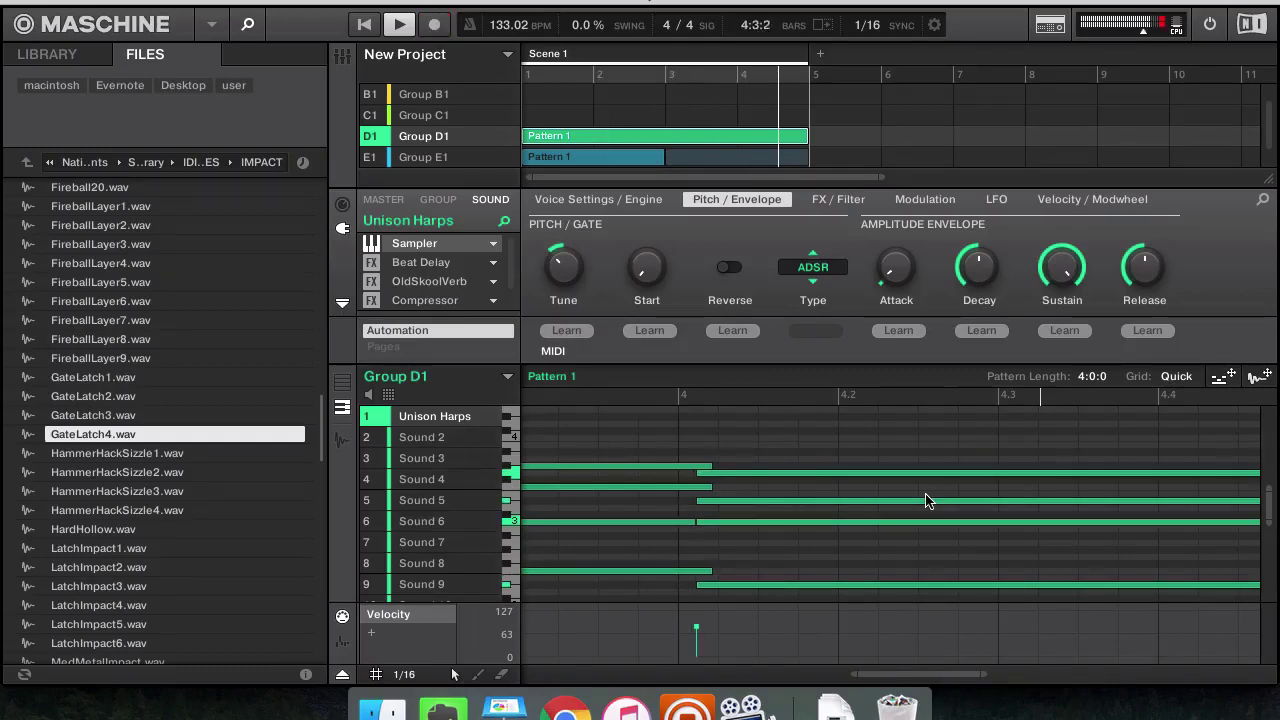
Check the Unison Harps Compressor's main settings and side-chain input
{"action": "left_click", "coordinate": [446, 298]}
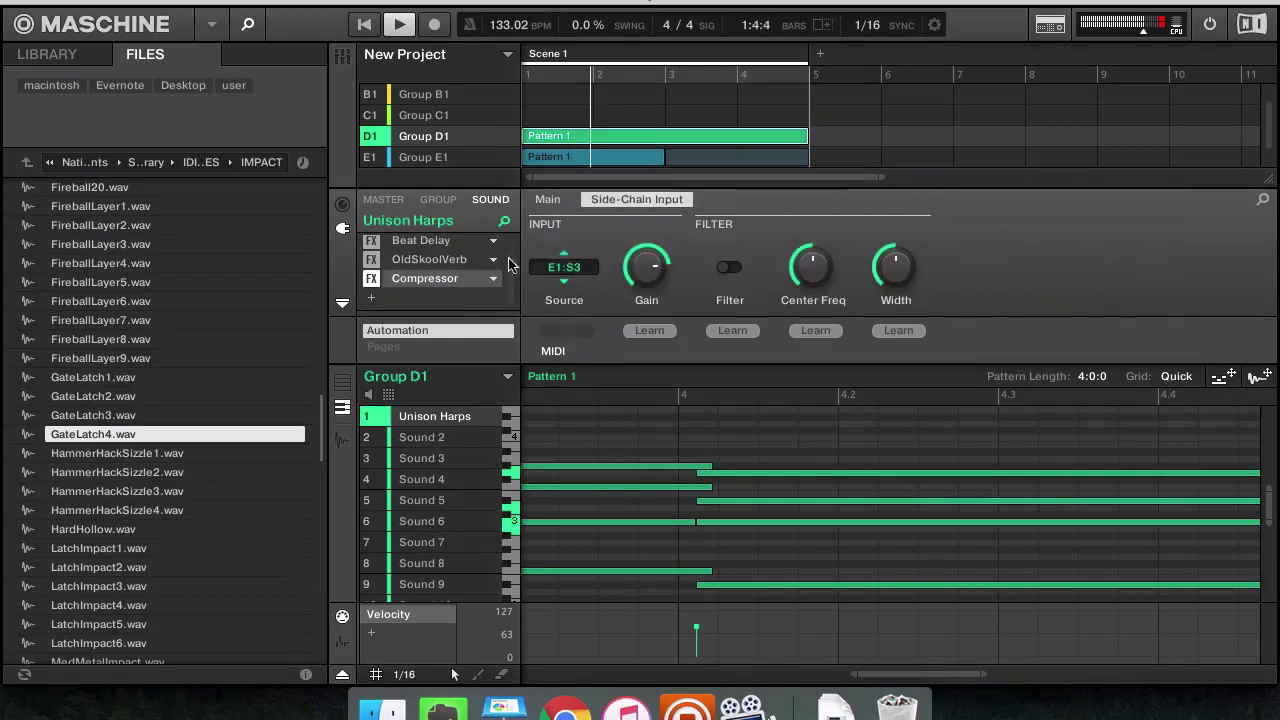
{"action": "left_click", "coordinate": [552, 199]}
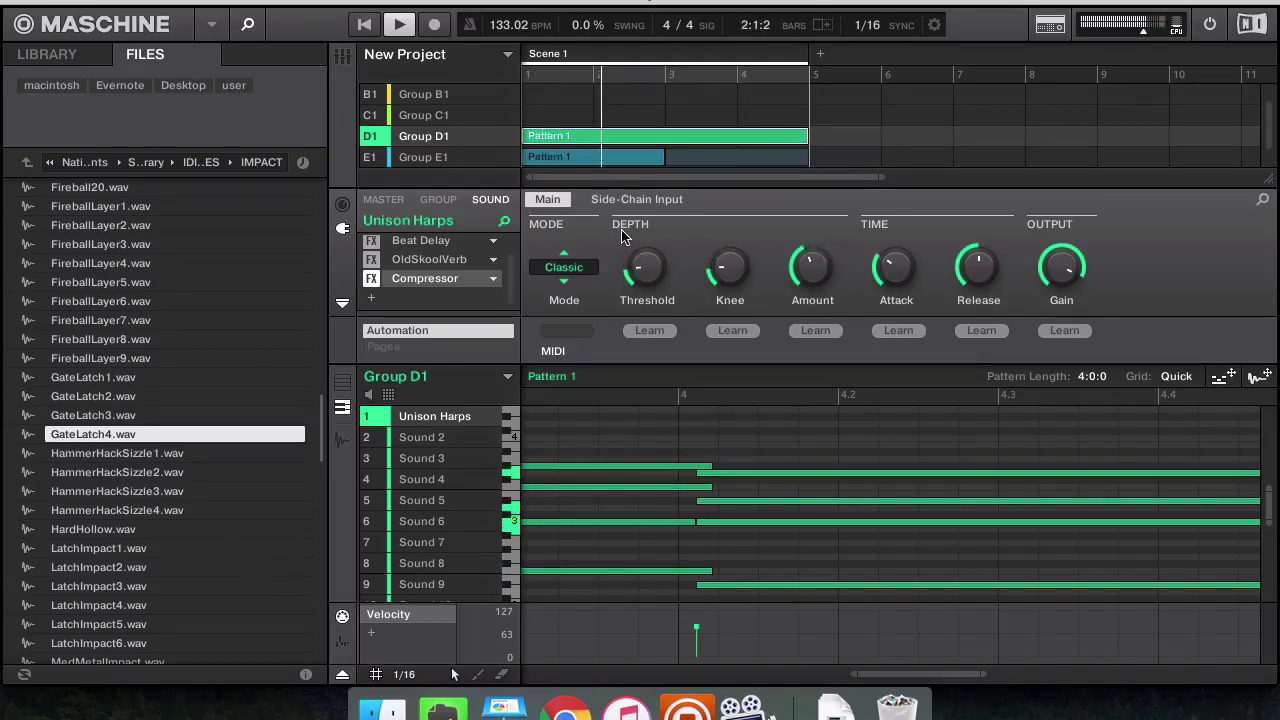
{"action": "left_click", "coordinate": [630, 200]}
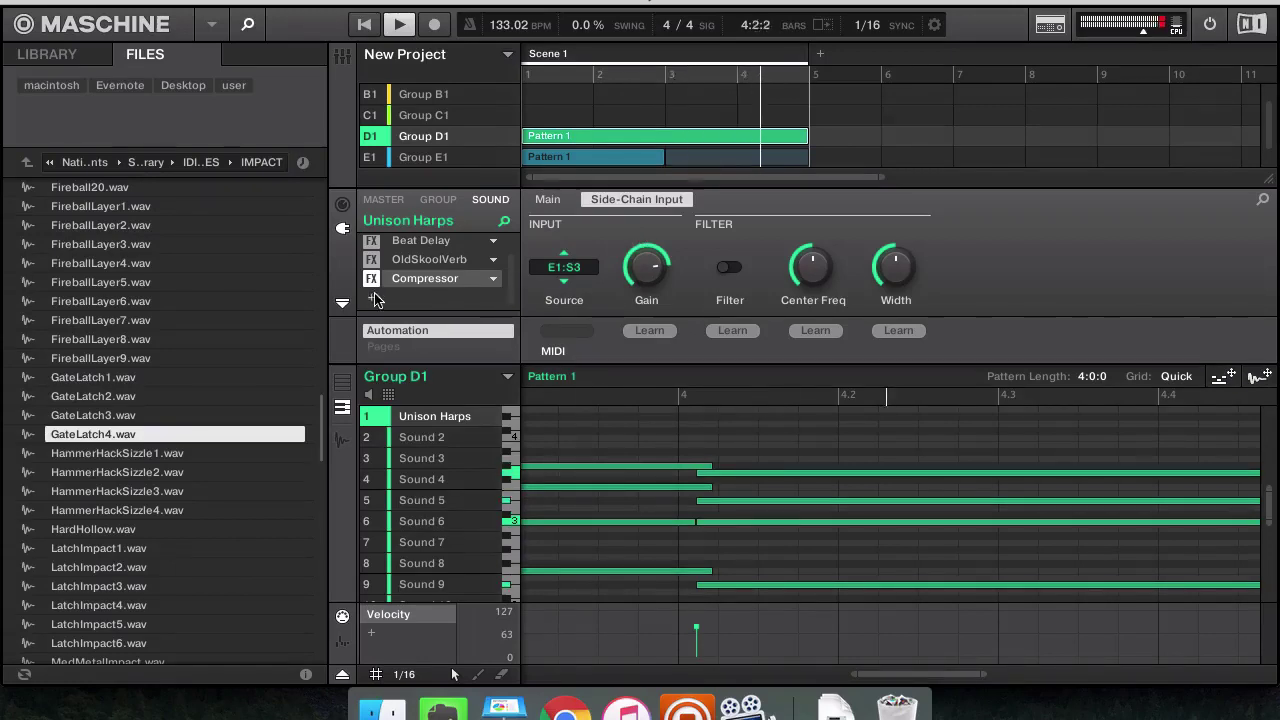
Insert the internal Cabinet effect after the Compressor on Unison Harps
{"action": "left_click", "coordinate": [493, 278]}
{"action": "mouse_move", "coordinate": [462, 340]}
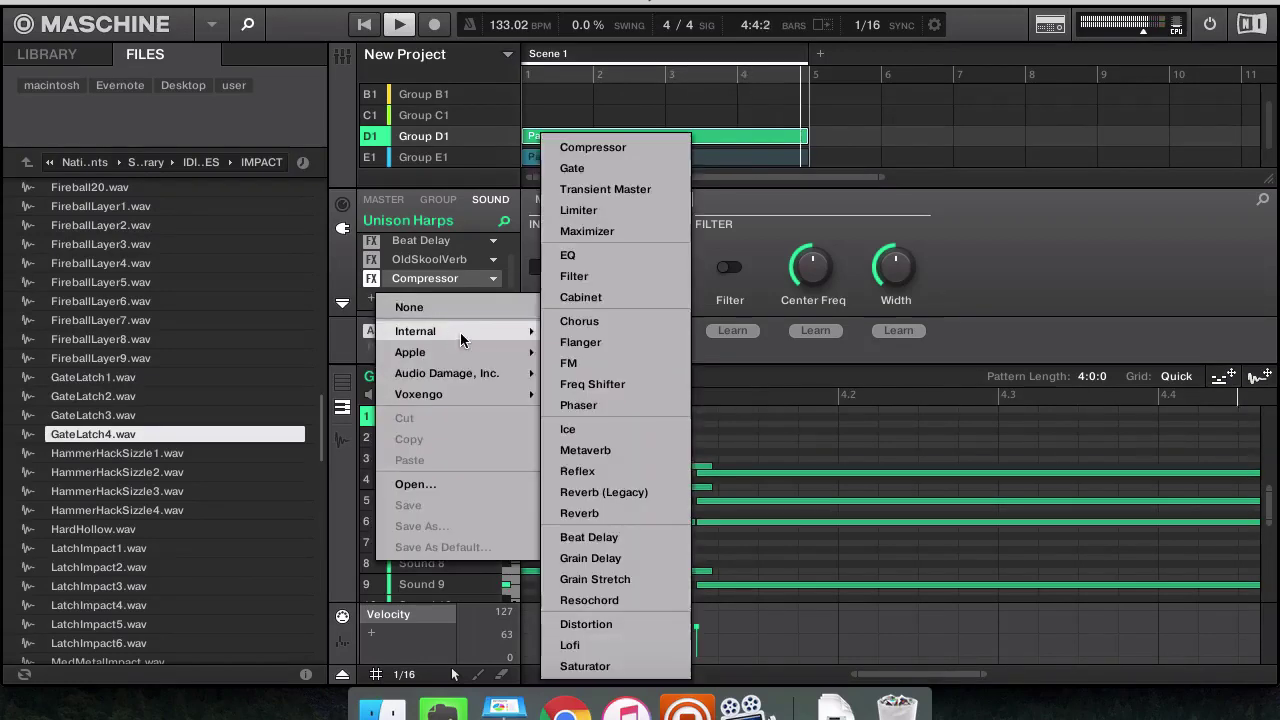
{"action": "left_click", "coordinate": [580, 297]}
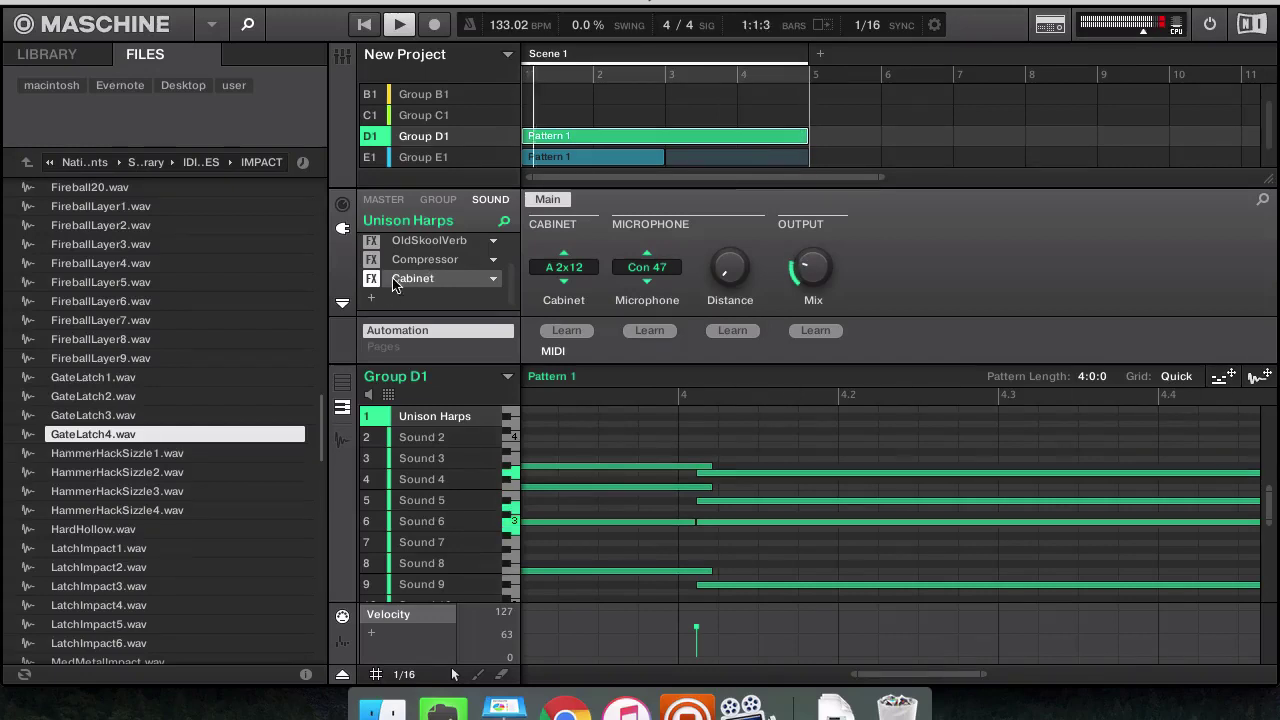
Insert an internal Compressor on Group B1's Knarzquadrat and side-chain it to the Kick in Group E1 (E1:S3)
{"action": "left_click", "coordinate": [412, 96]}
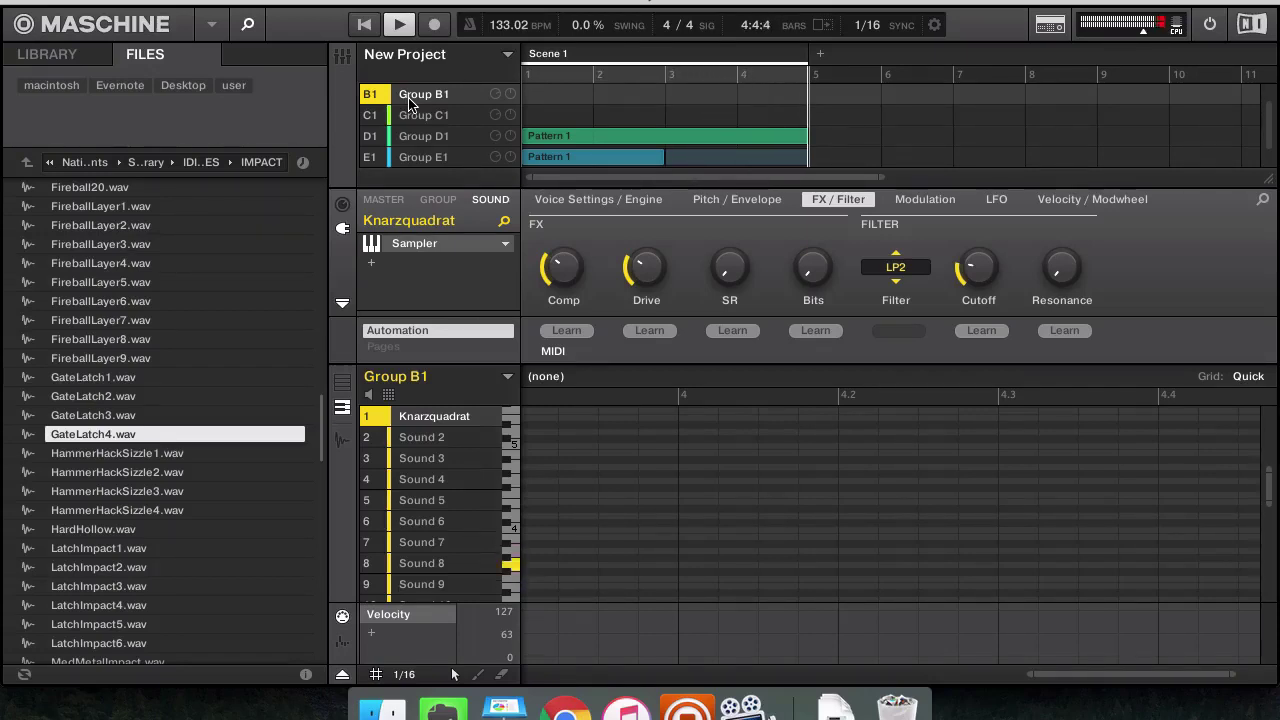
{"action": "left_click", "coordinate": [391, 261]}
{"action": "mouse_move", "coordinate": [446, 303]}
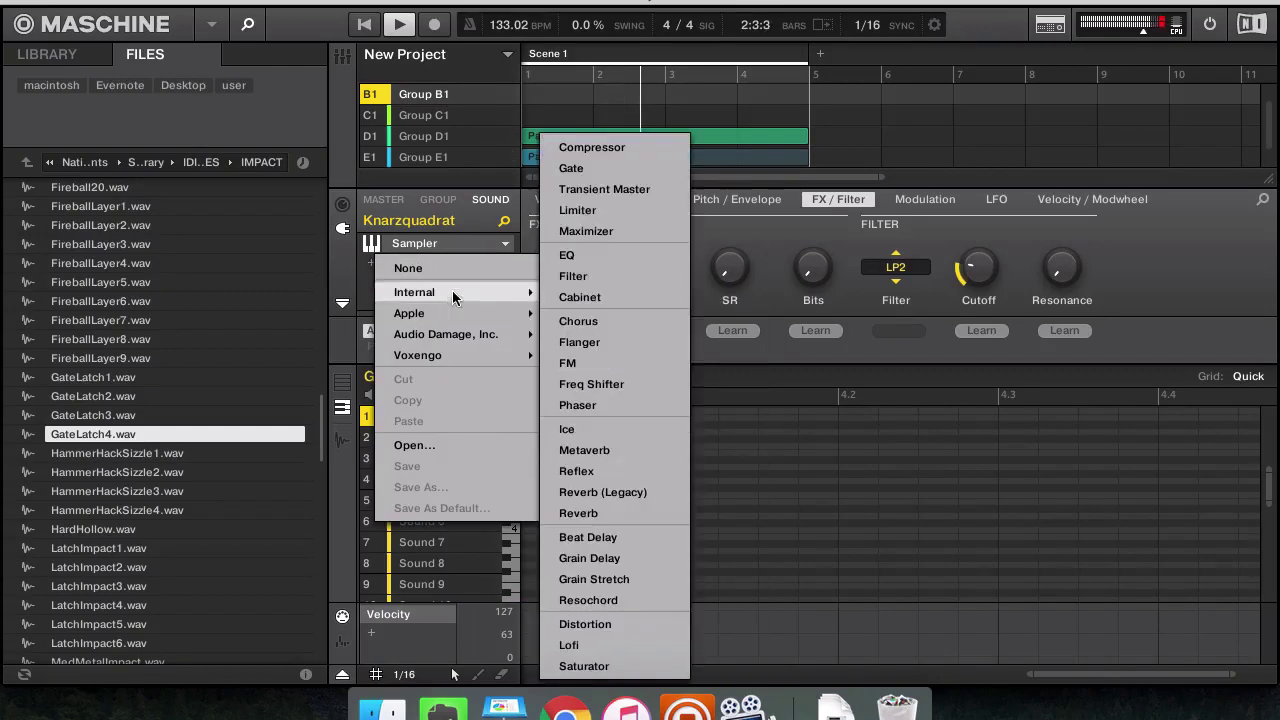
{"action": "left_click", "coordinate": [621, 149]}
{"action": "left_click", "coordinate": [587, 270]}
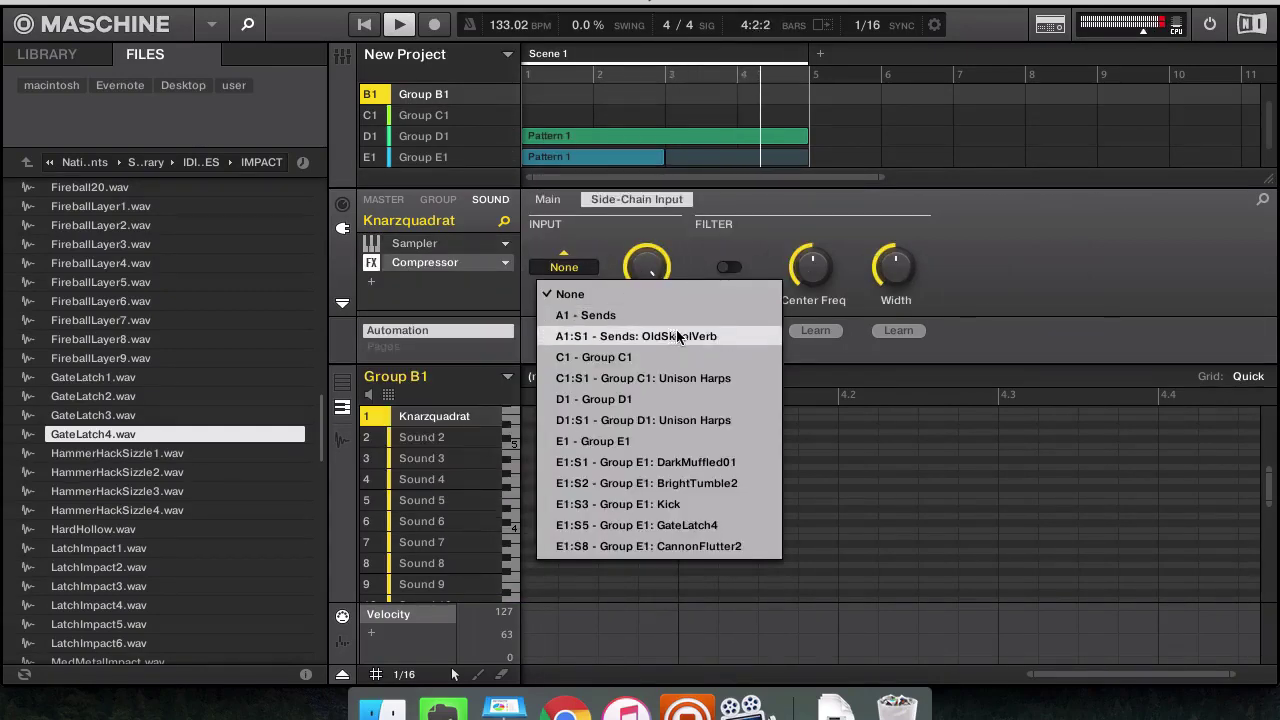
{"action": "left_click", "coordinate": [716, 510]}
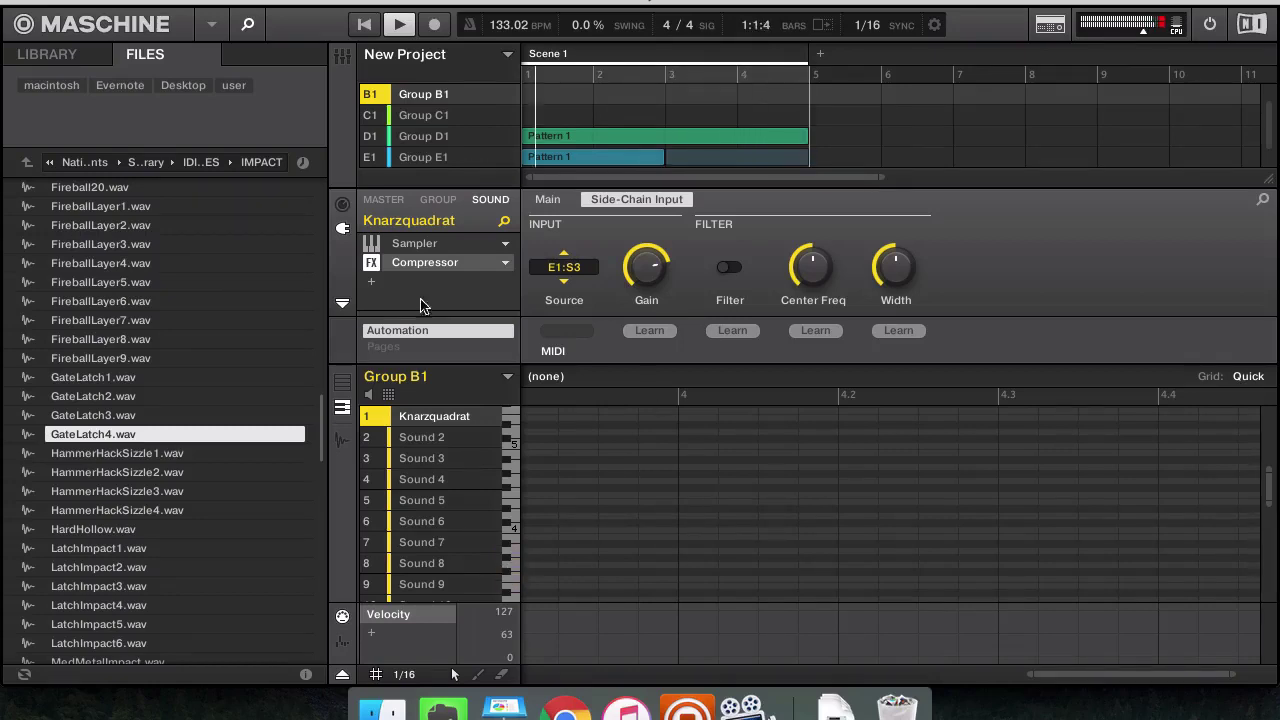
{"action": "left_click", "coordinate": [425, 262]}
{"action": "mouse_move", "coordinate": [450, 315]}
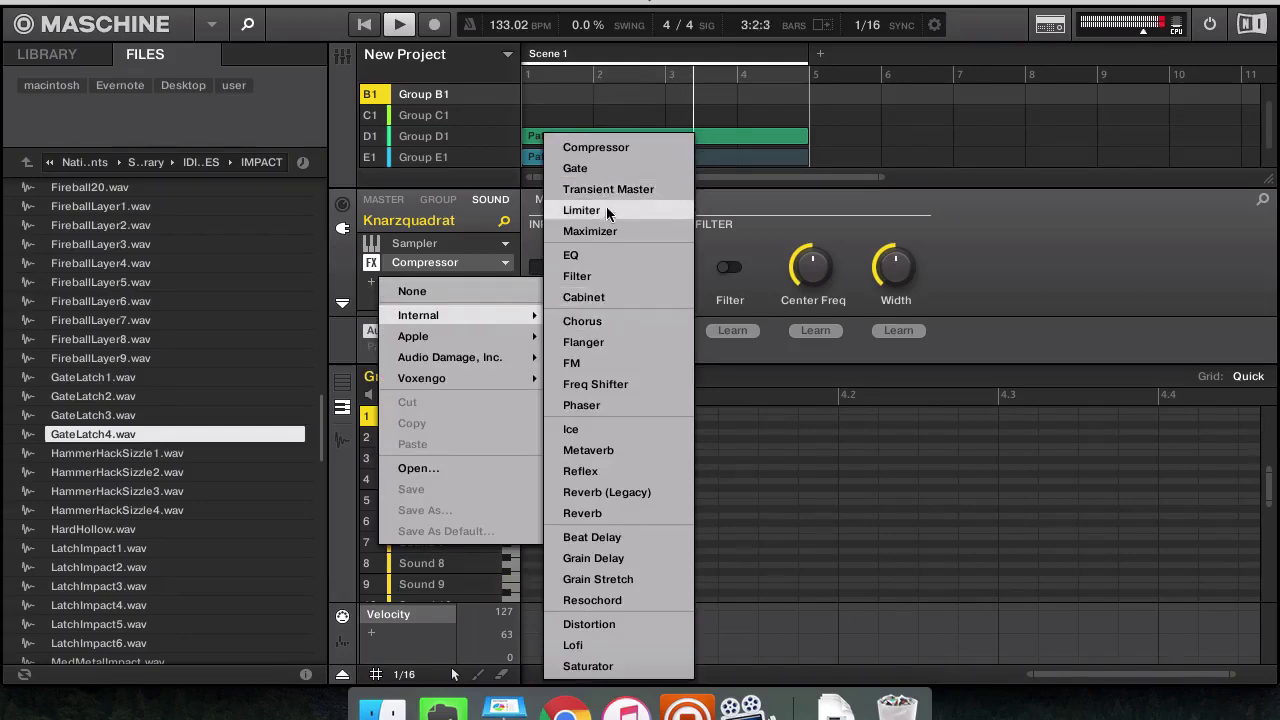
{"action": "mouse_move", "coordinate": [524, 338]}
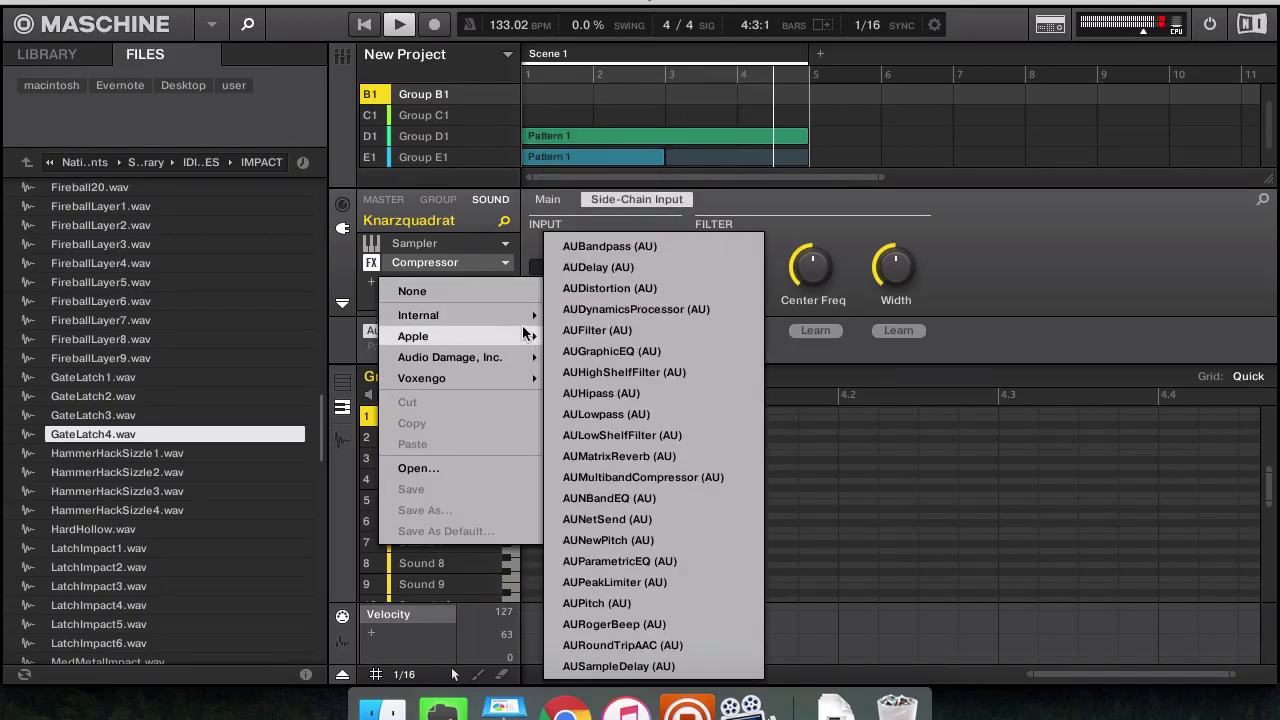
{"action": "mouse_move", "coordinate": [520, 316]}
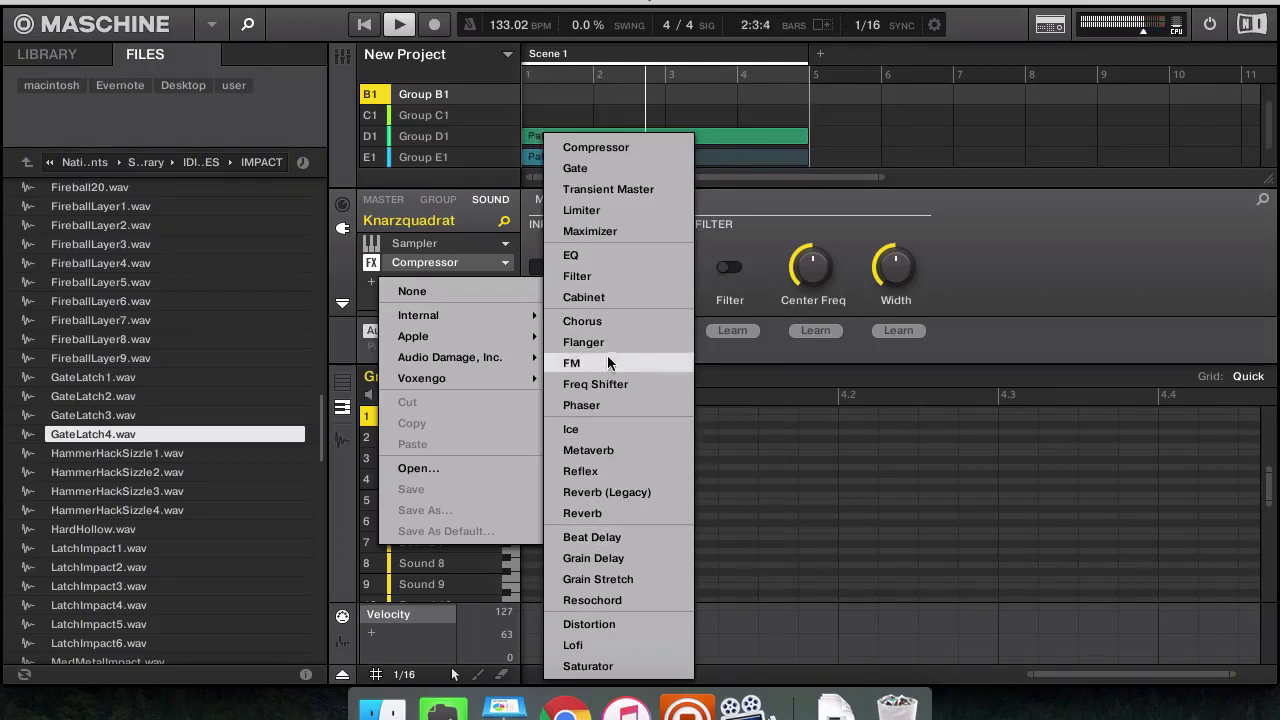
{"action": "key", "text": "XF86AudioRaiseVolume"}
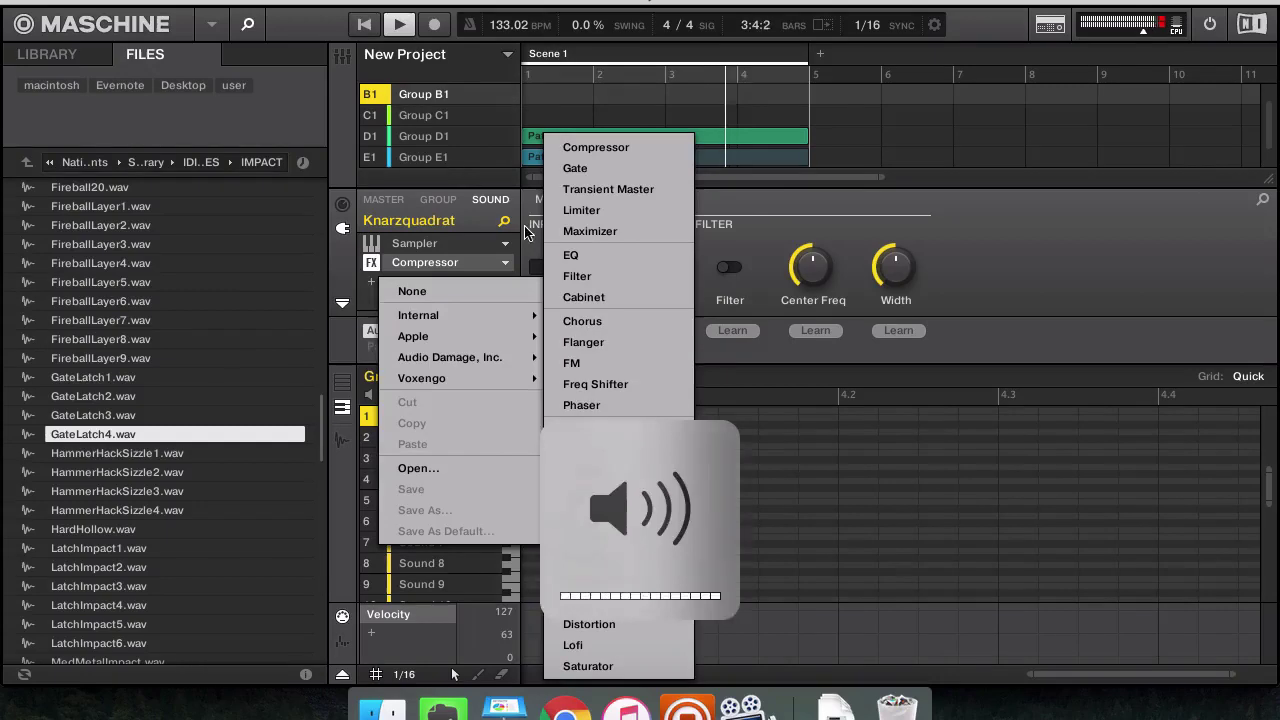
Leave the effect list without choosing a plug-in and return to Group E1
{"action": "left_click", "coordinate": [431, 162]}
{"action": "left_click", "coordinate": [431, 162]}
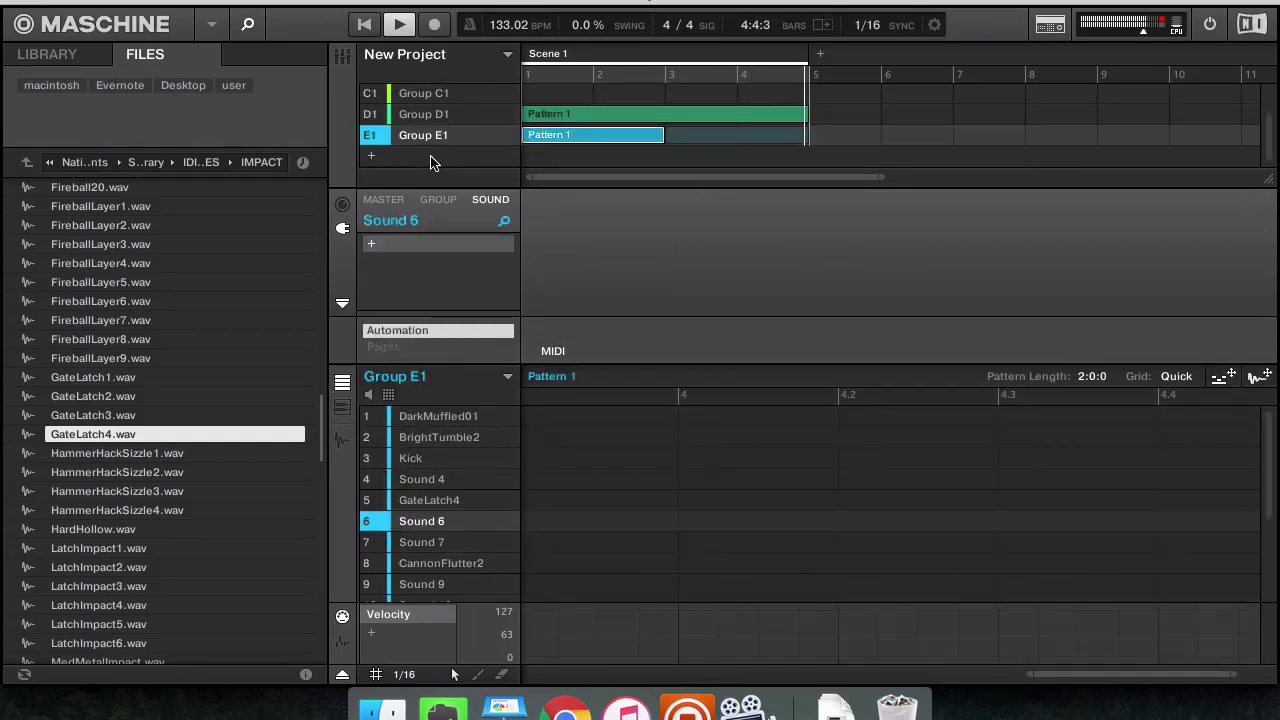
Lower the Unison Harps volume slightly in the mixer for Group D1, and return to the arrangement
{"action": "left_click", "coordinate": [429, 117]}
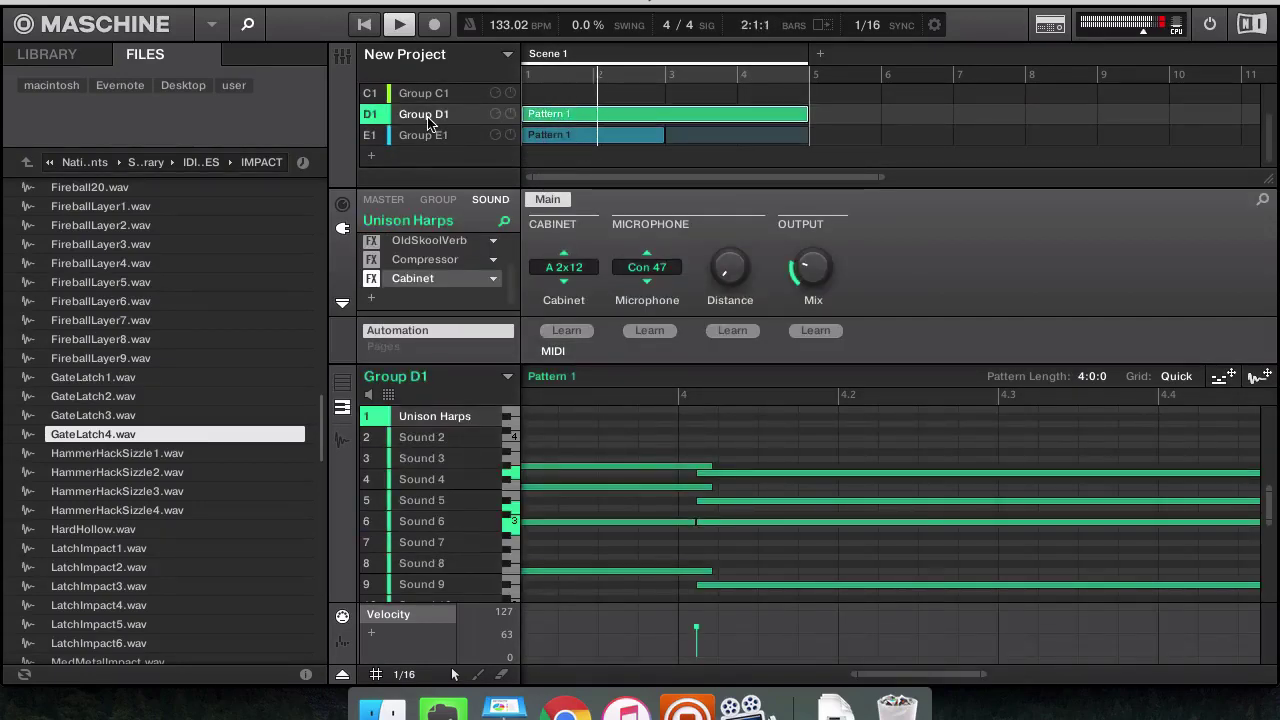
{"action": "left_click", "coordinate": [342, 56]}
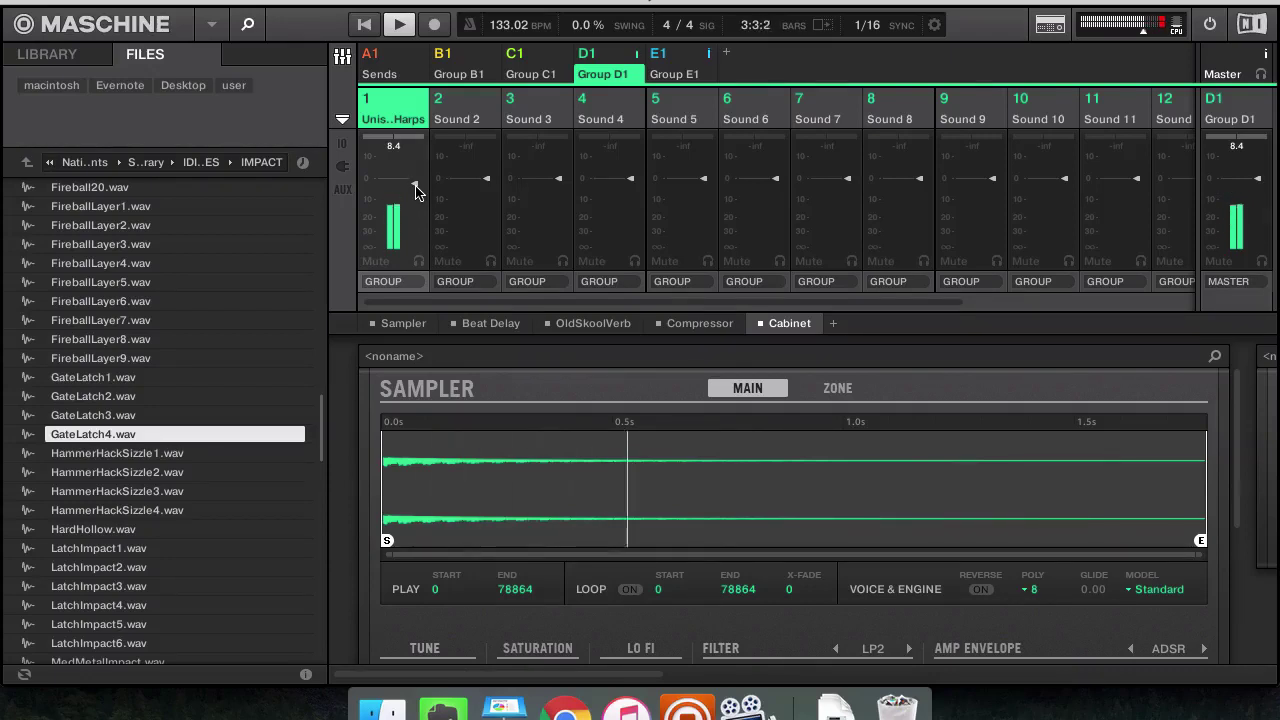
{"action": "left_click", "coordinate": [341, 57]}
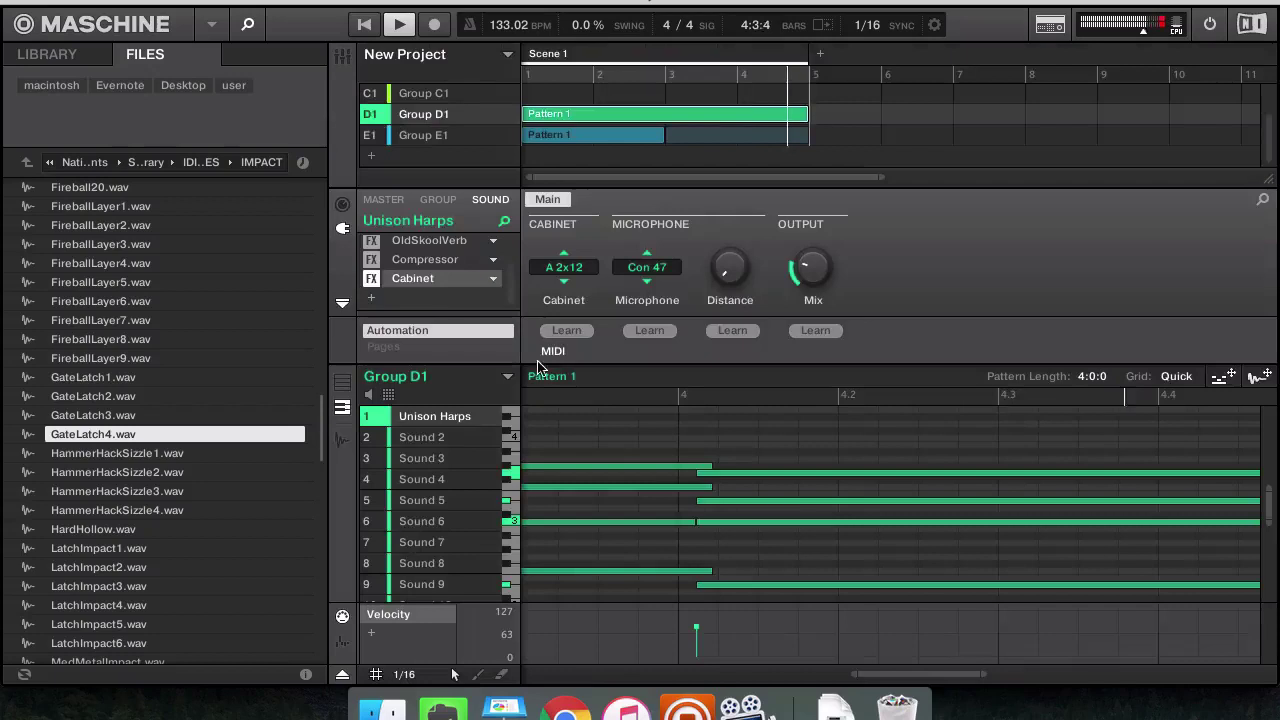
{"action": "left_click", "coordinate": [420, 136]}
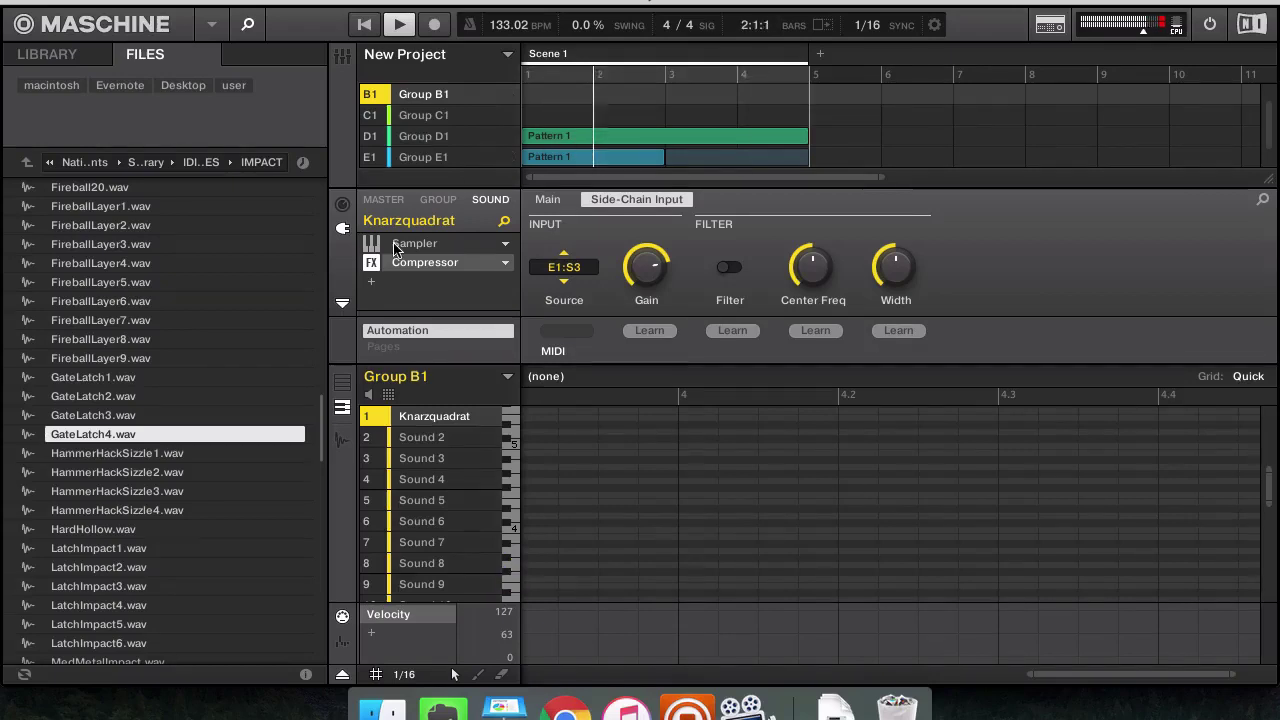
Insert the internal Filter after the Compressor on Group B1's Knarzquadrat, shaped as a low-pass with lowered cutoff and raised resonance
{"action": "left_click", "coordinate": [372, 282]}
{"action": "mouse_move", "coordinate": [470, 321]}
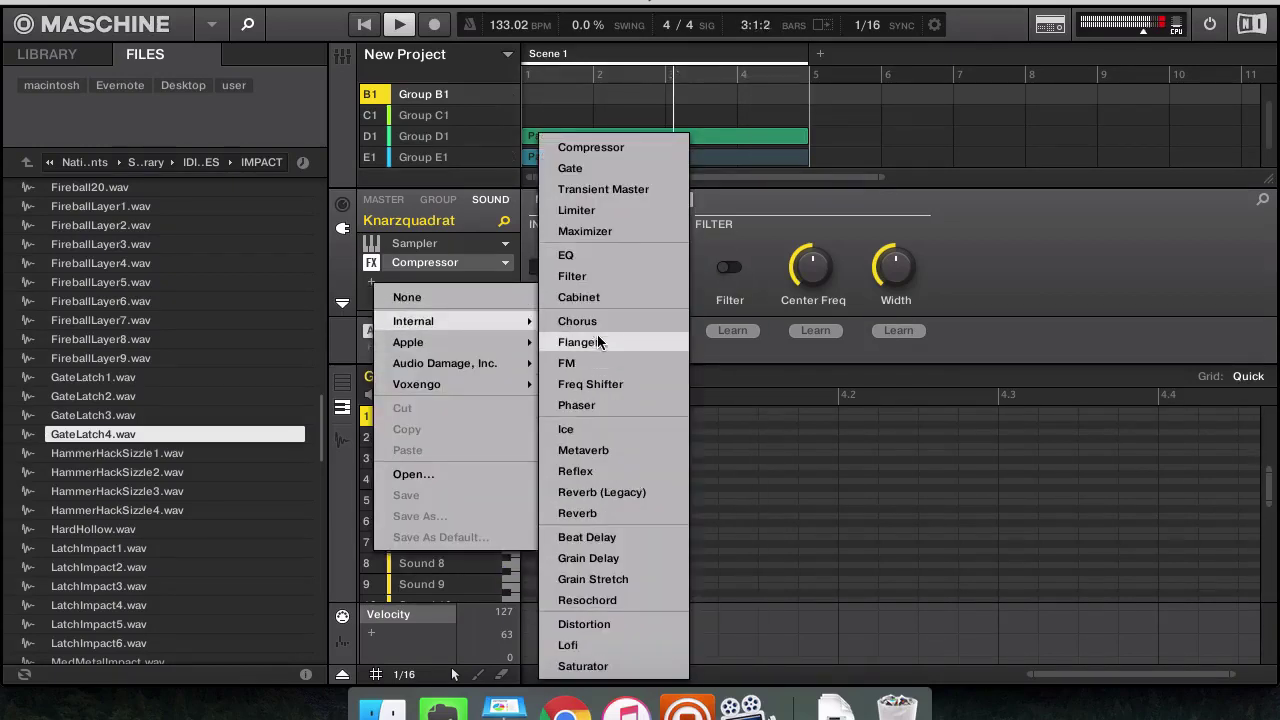
{"action": "left_click", "coordinate": [618, 286]}
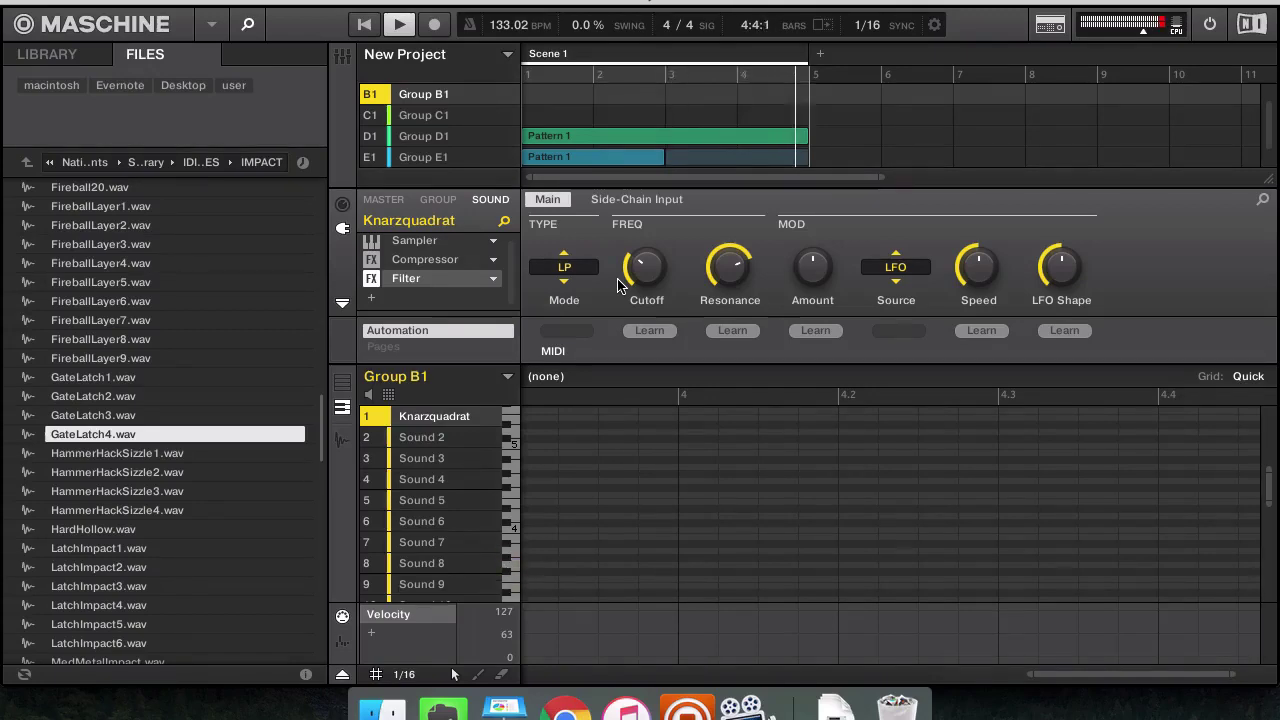
Try recording a Knarzquadrat line into Group B1's Pattern 1, and undo the takes
{"action": "key", "text": "super+r"}
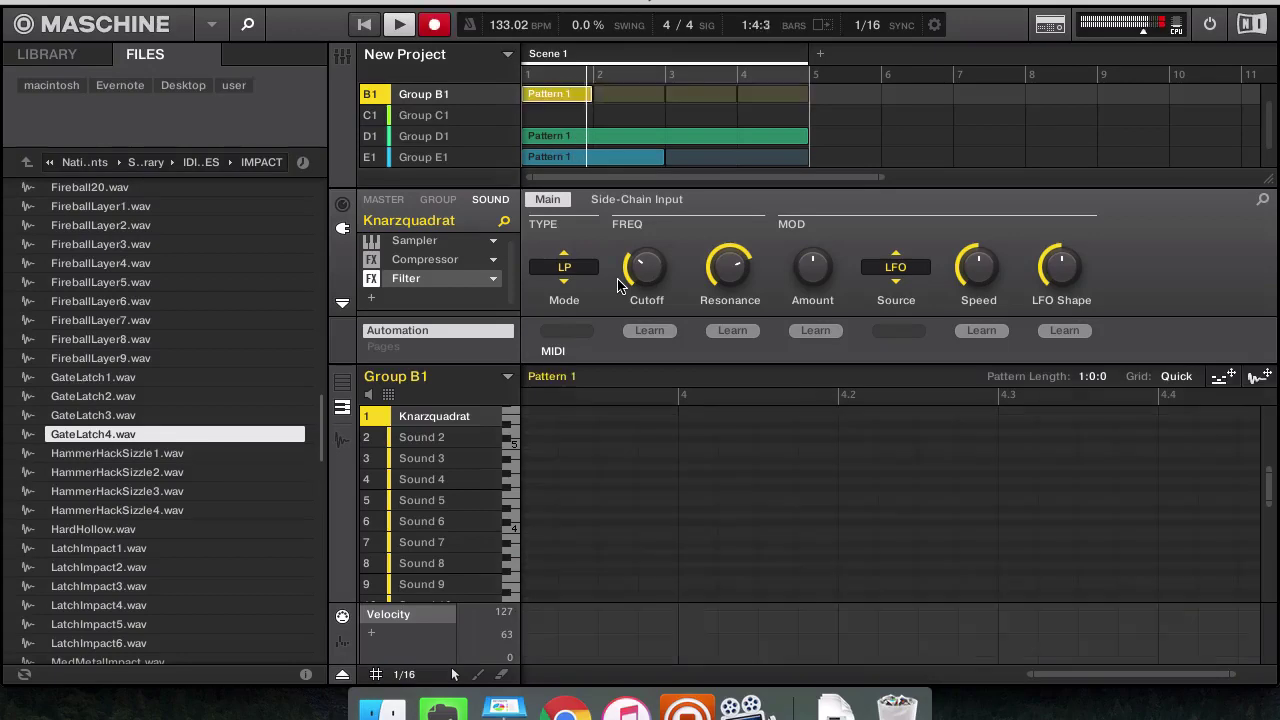
{"action": "key", "text": "super+r"}
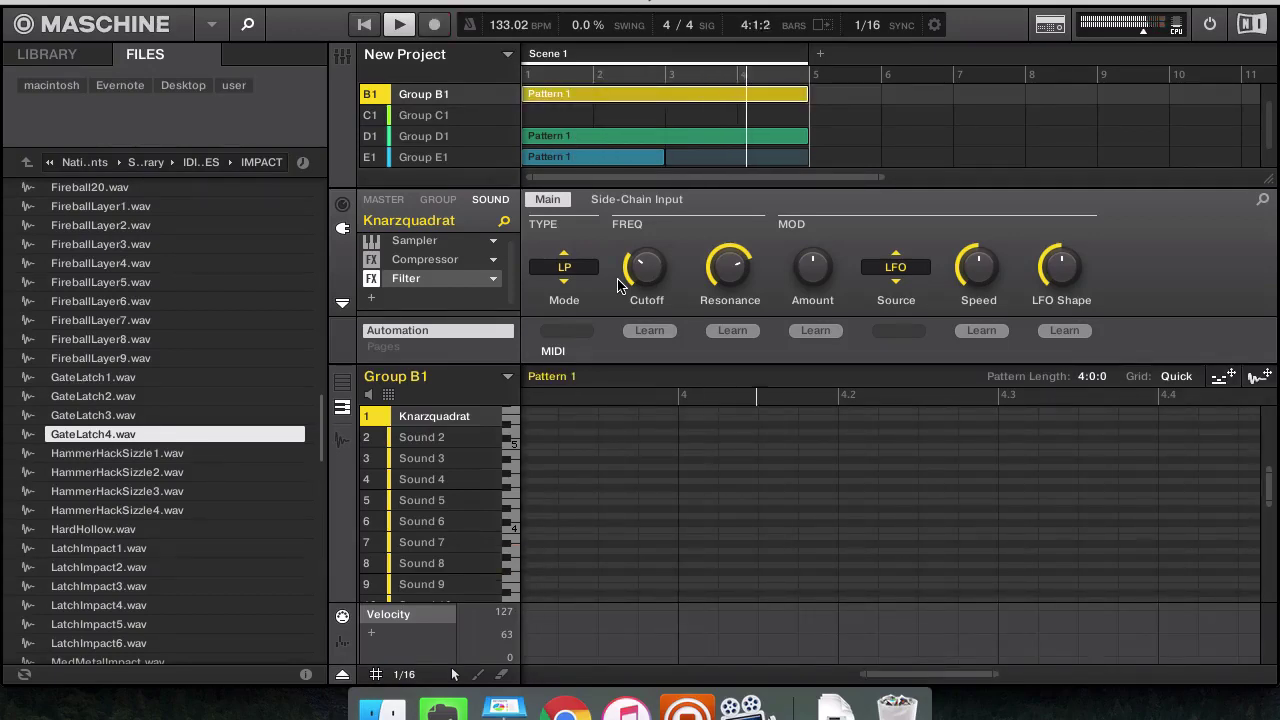
{"action": "key", "text": "super+r"}
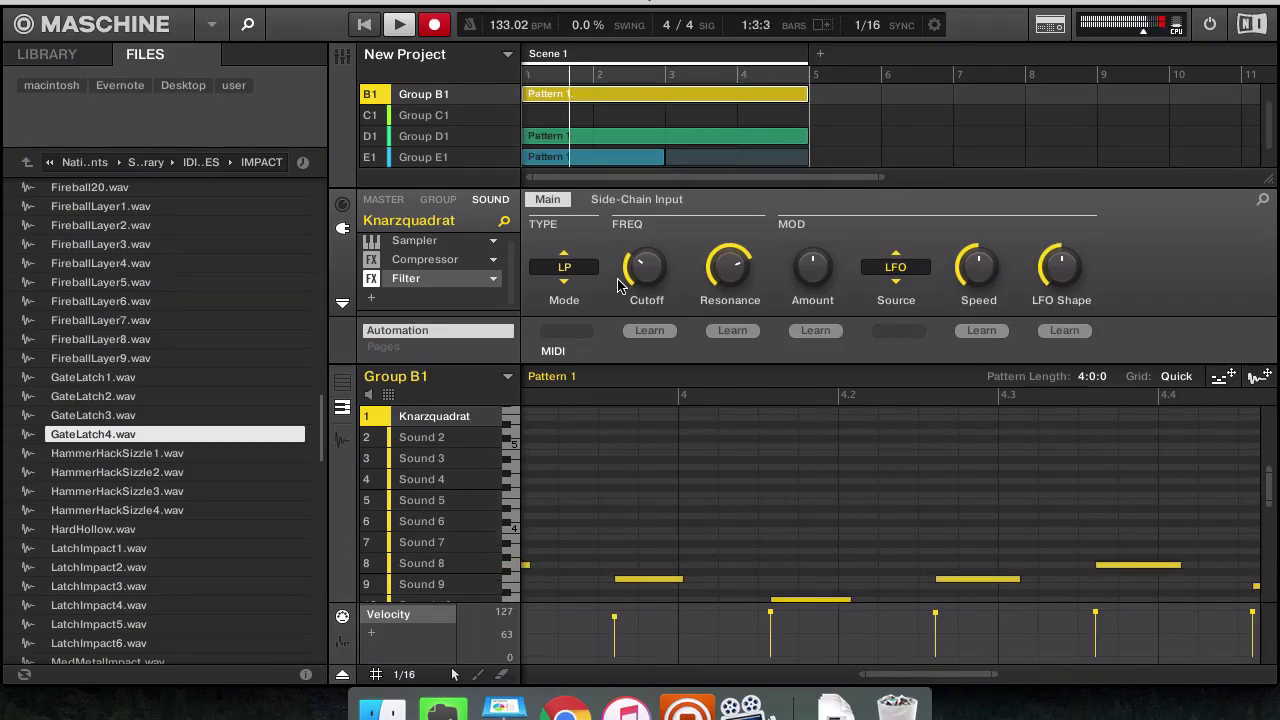
{"action": "key", "text": "super+z"}
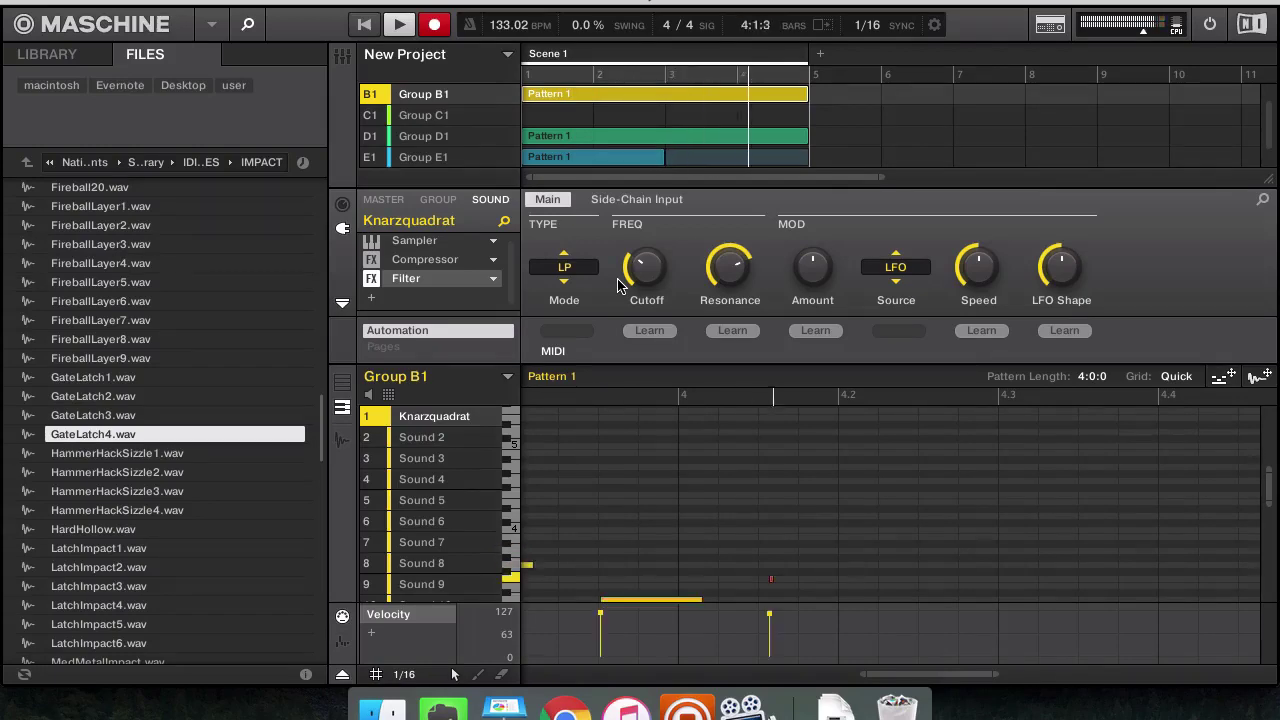
{"action": "key", "text": "super+z"}
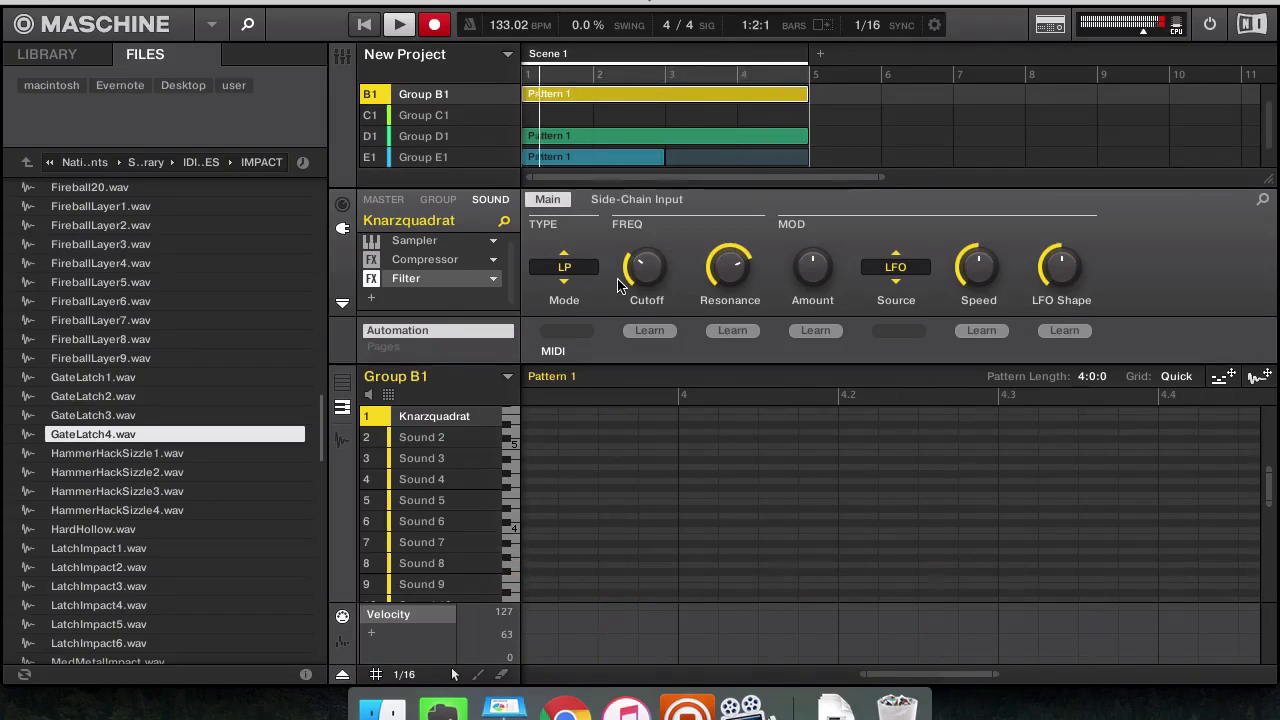
Record the Knarzquadrat line again across the four-bar Pattern 1 in Group B1
{"action": "key", "text": "super+r"}
{"action": "key", "text": "super+r"}
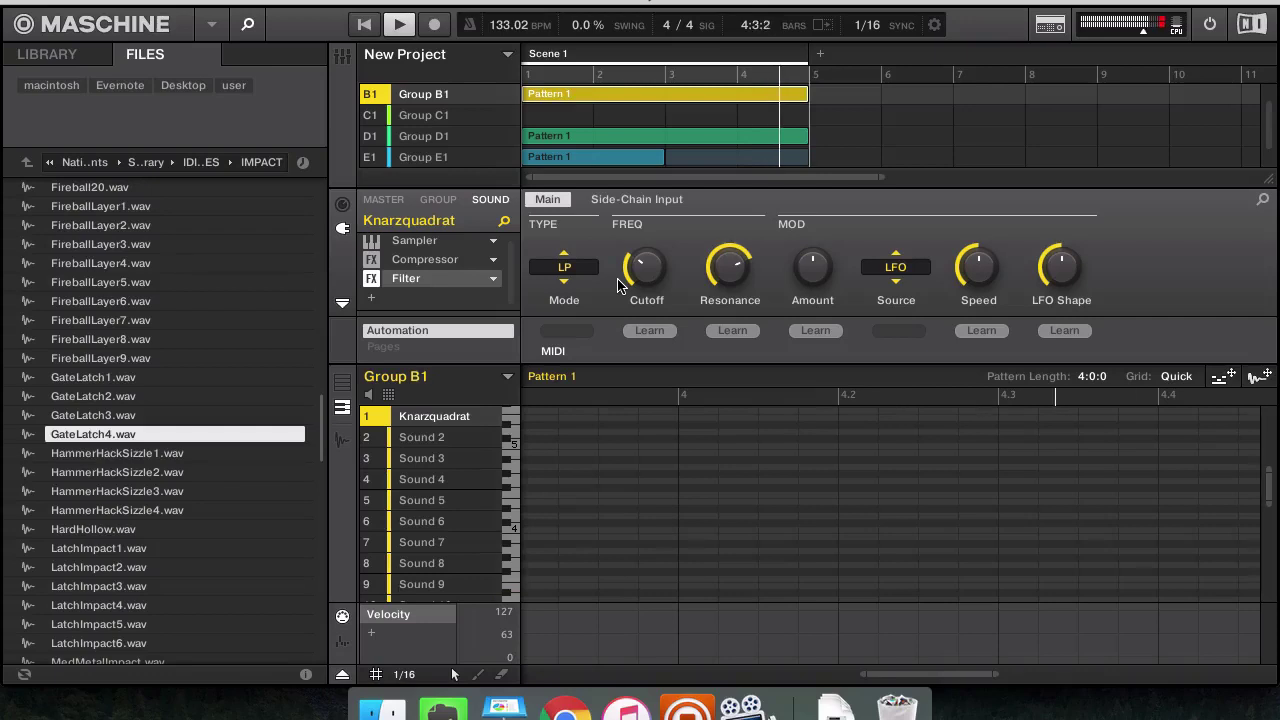
{"action": "key", "text": "super+r"}
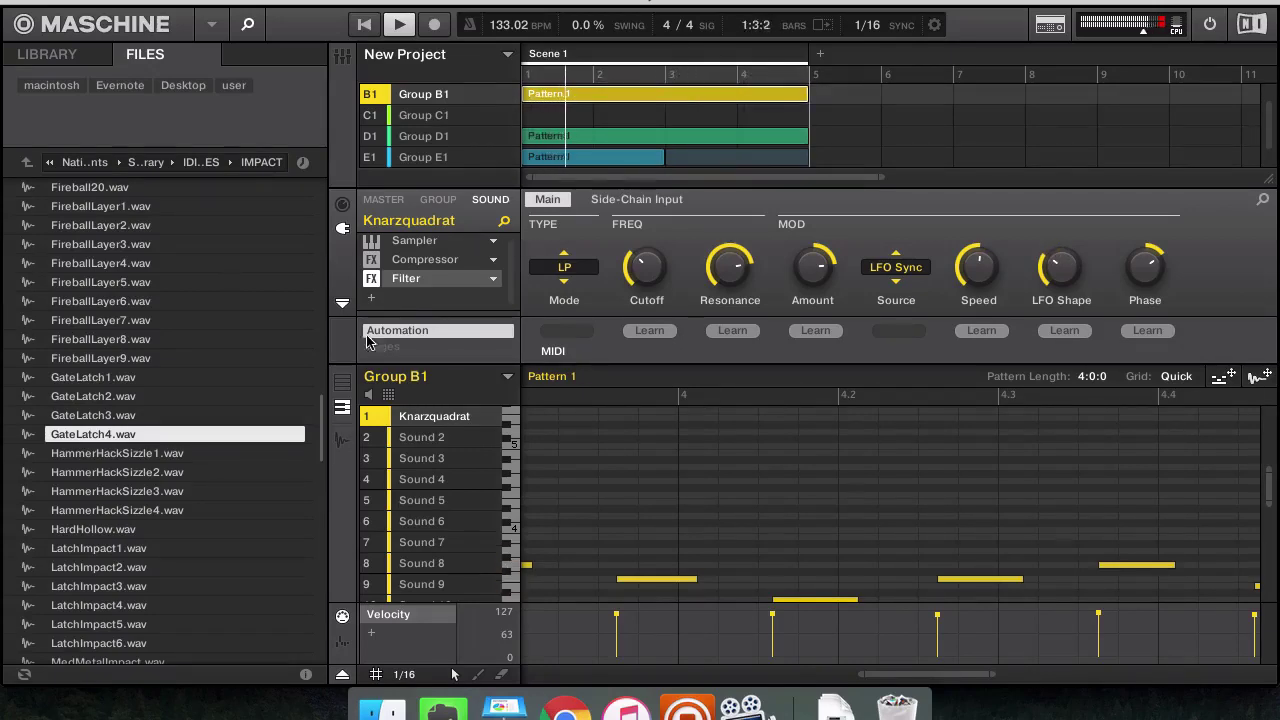
{"action": "left_click", "coordinate": [378, 297]}
{"action": "mouse_move", "coordinate": [440, 332]}
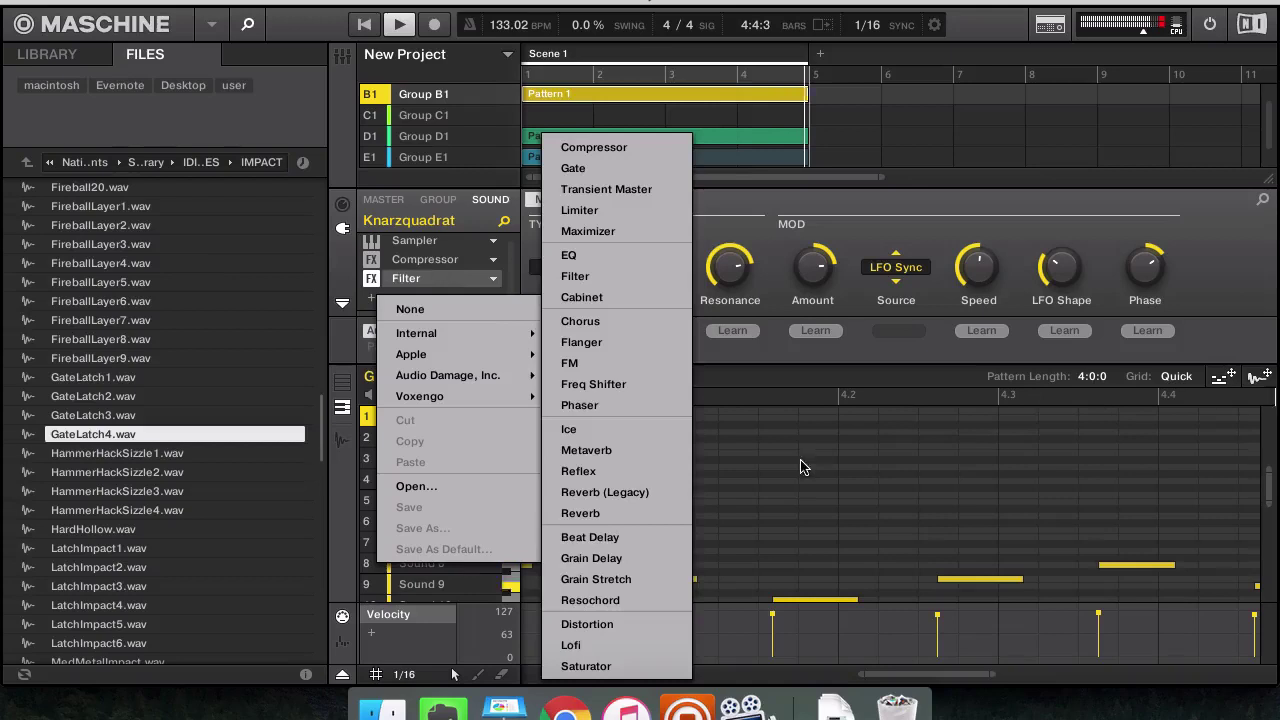
{"action": "mouse_move", "coordinate": [430, 396]}
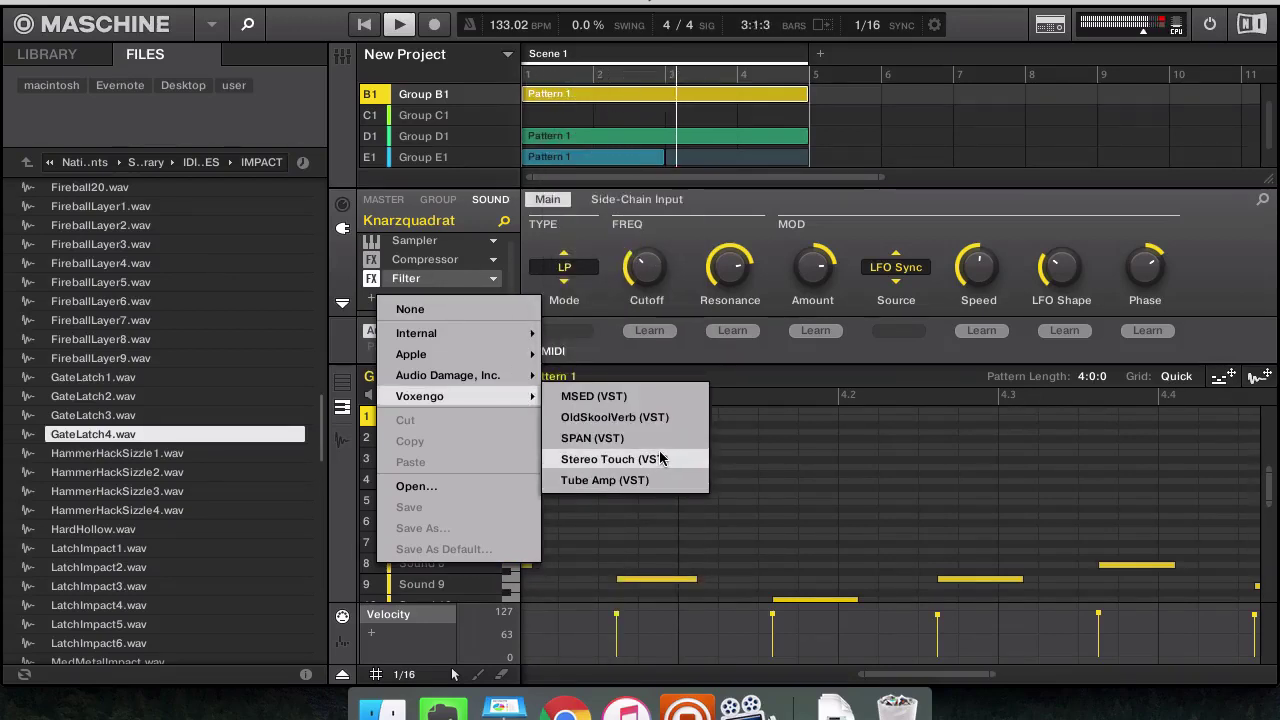
Rename Sound 2 in the Sends group as Bass Verb
{"action": "scroll", "coordinate": [440, 122], "scroll_direction": "up", "scroll_amount": 1}
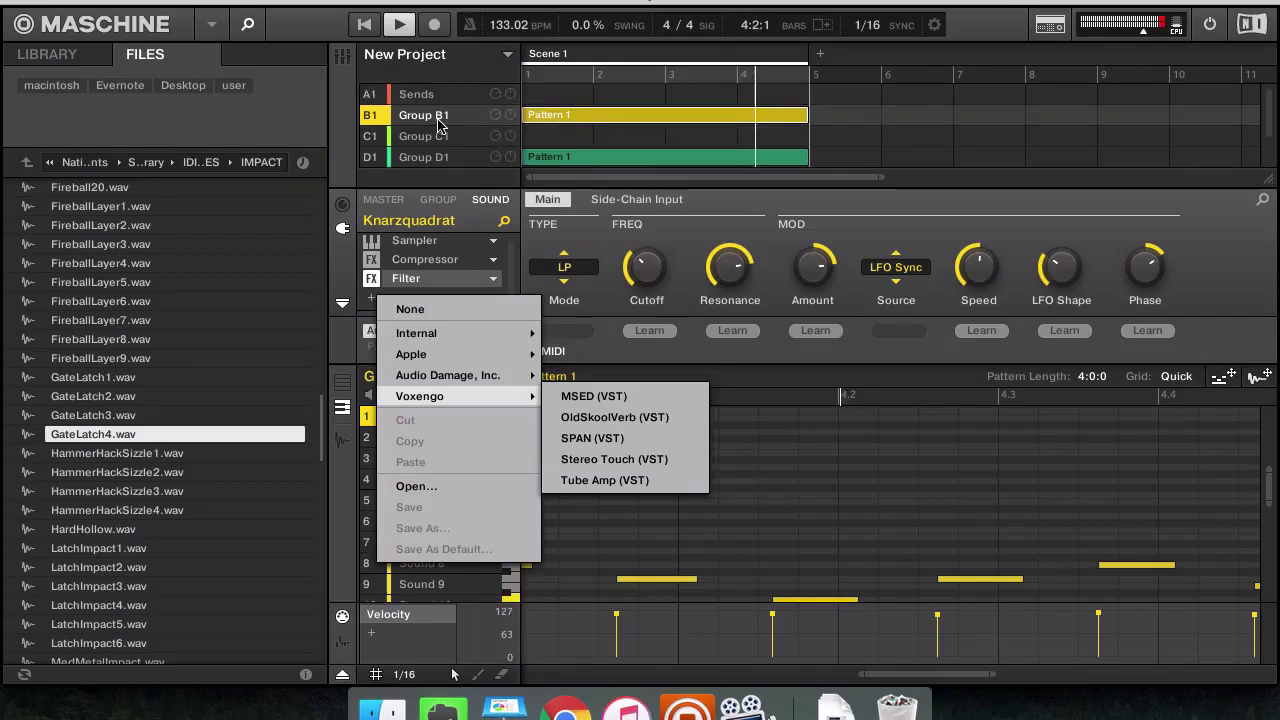
{"action": "left_click", "coordinate": [402, 94]}
{"action": "left_click", "coordinate": [405, 94]}
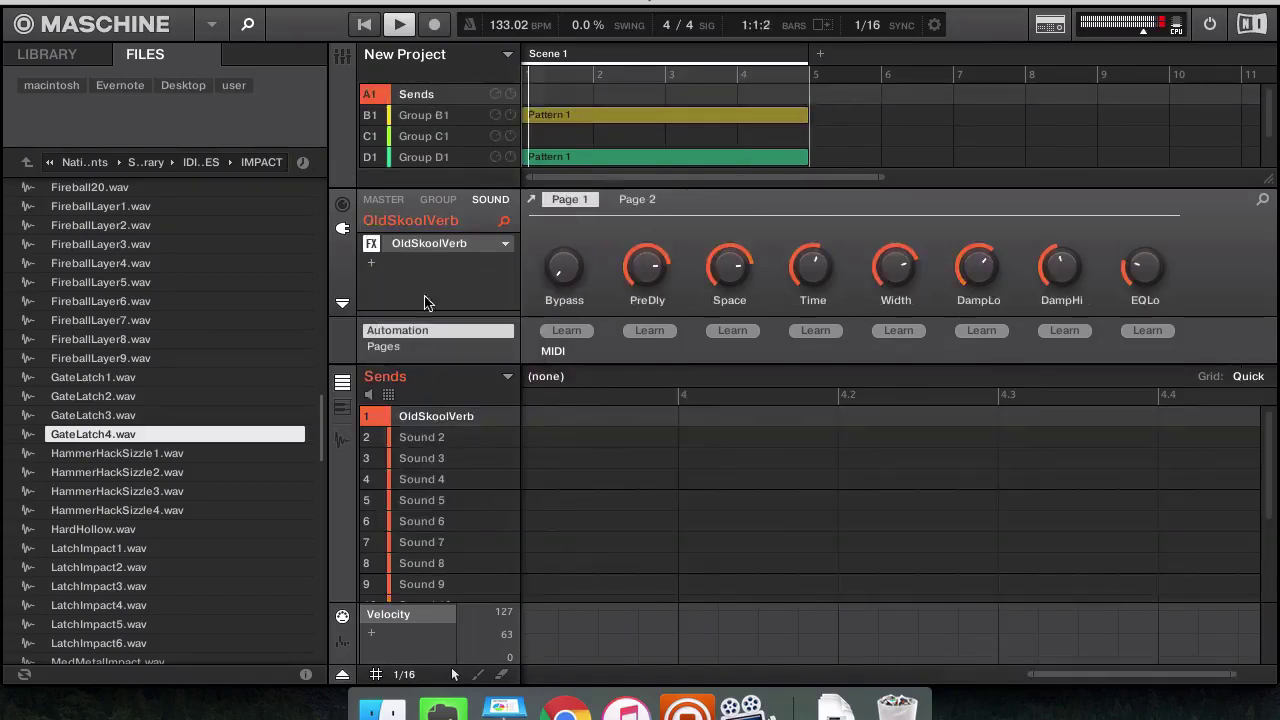
{"action": "double_click", "coordinate": [440, 437]}
{"action": "type", "text": "Bass"}
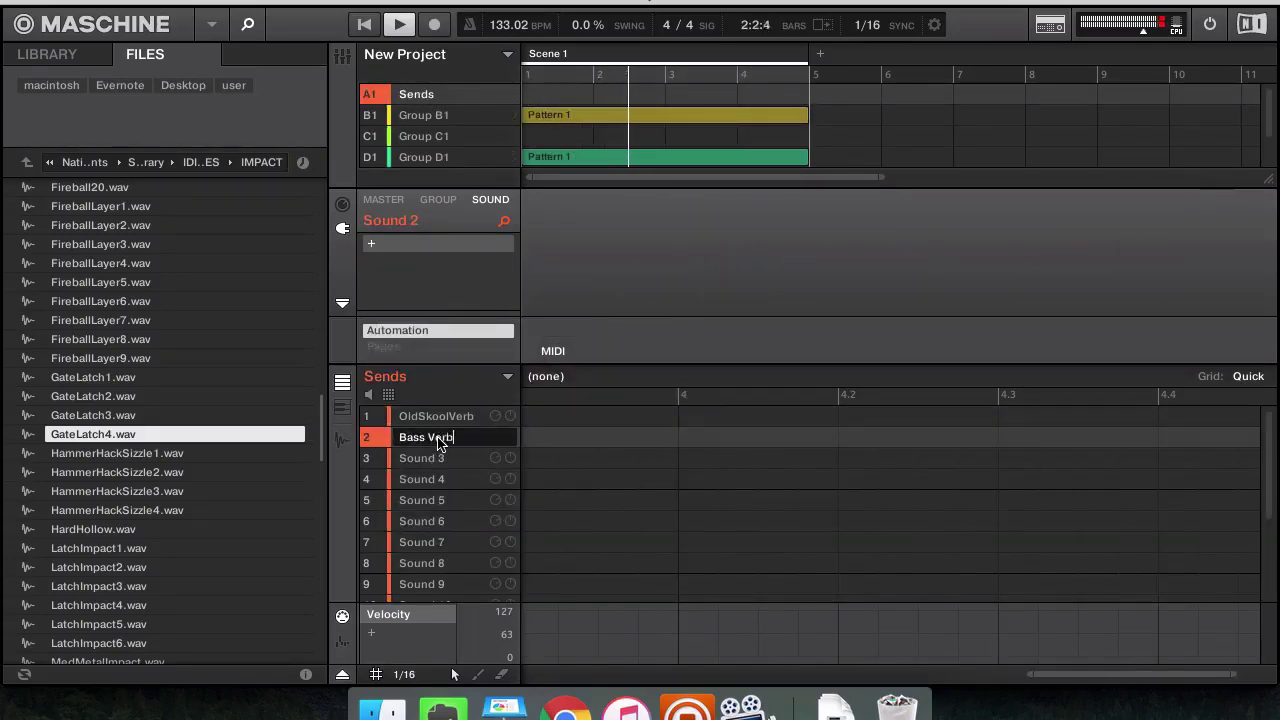
{"action": "type", "text": " Verb"}
{"action": "key", "text": "Return"}
Insert Voxengo's OldSkoolVerb (VST) as the first effect on Bass Verb
{"action": "left_click", "coordinate": [440, 244]}
{"action": "mouse_move", "coordinate": [470, 271]}
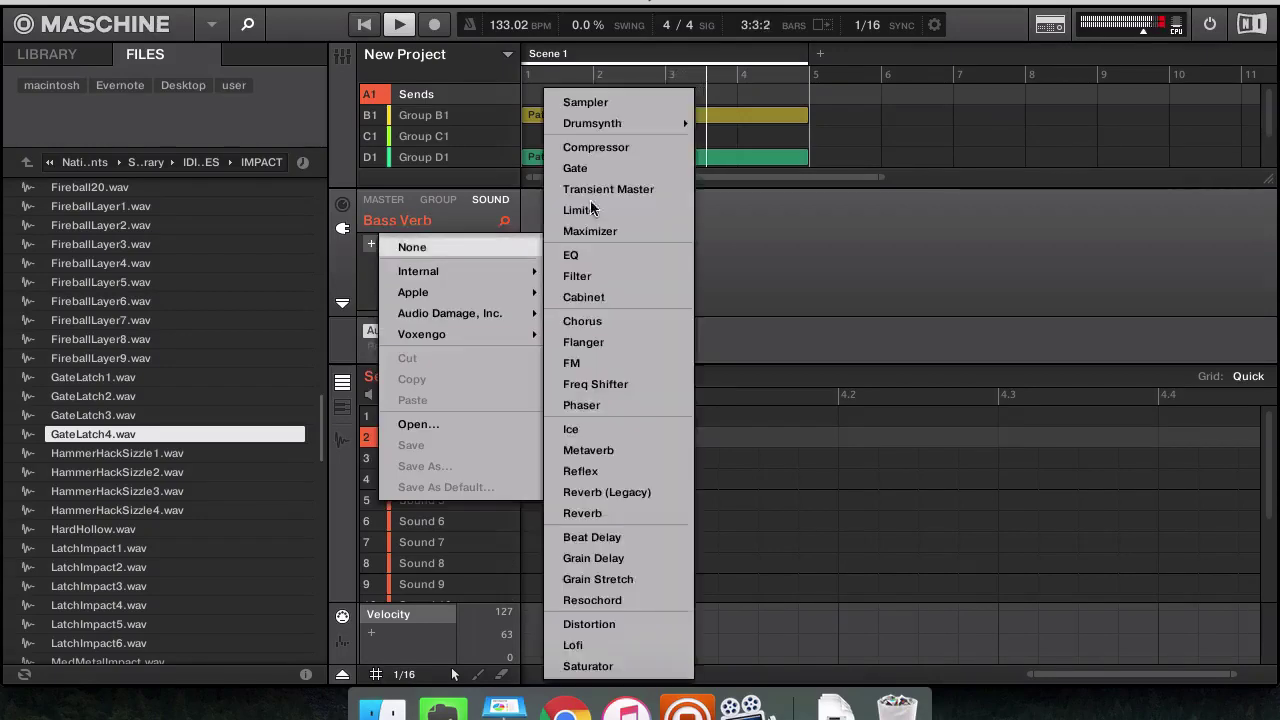
{"action": "mouse_move", "coordinate": [503, 333]}
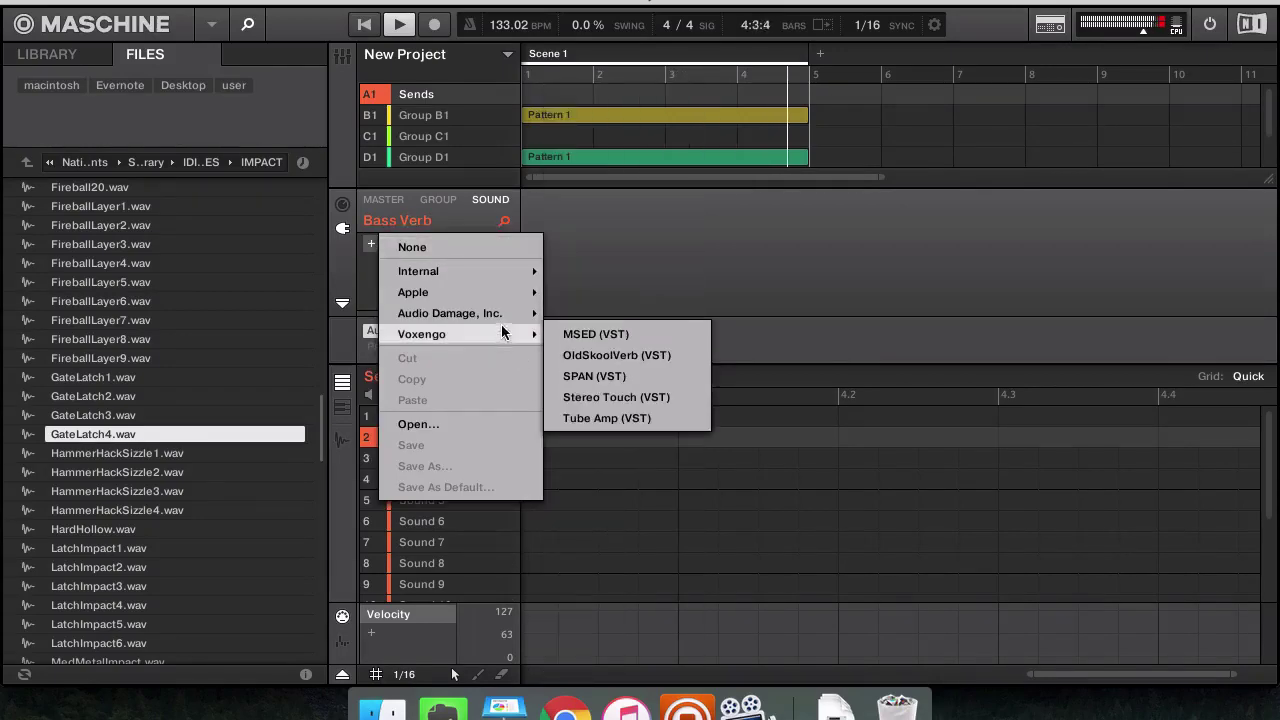
{"action": "left_click", "coordinate": [630, 363]}
Add the internal Filter to Bass Verb and place it ahead of OldSkoolVerb in the effect chain
{"action": "left_click", "coordinate": [445, 244]}
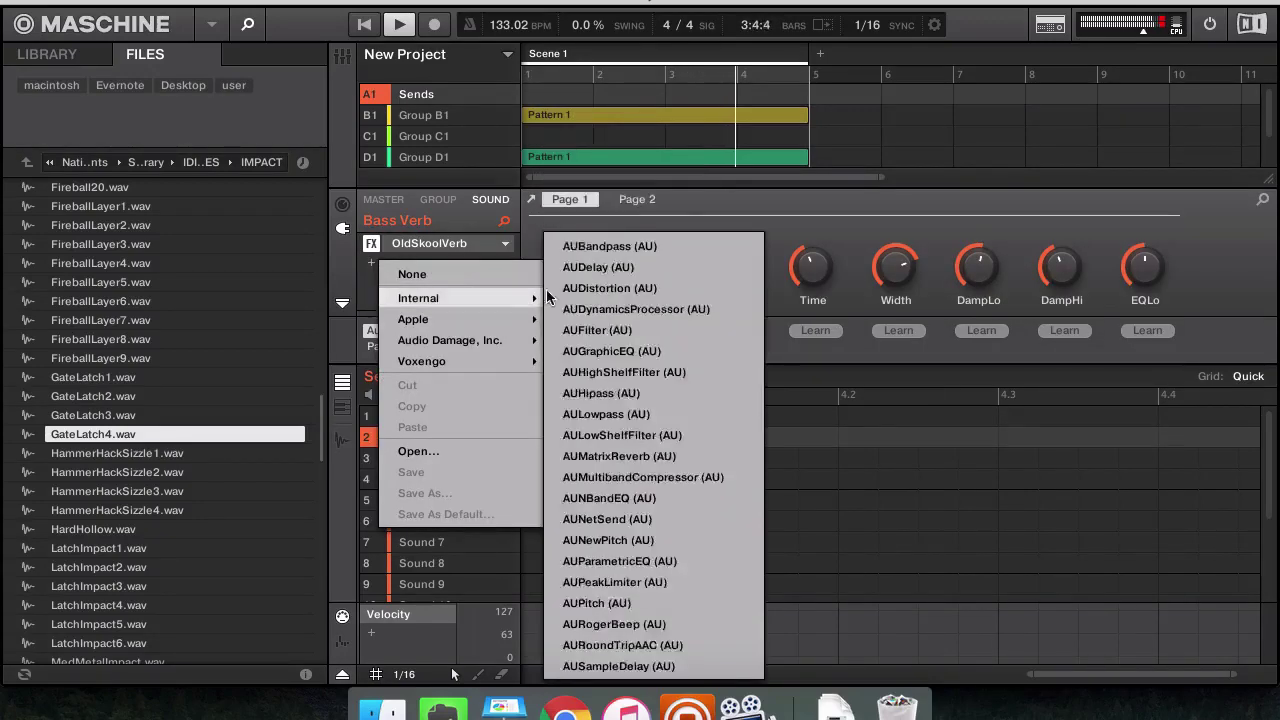
{"action": "mouse_move", "coordinate": [470, 298]}
{"action": "left_click", "coordinate": [580, 277]}
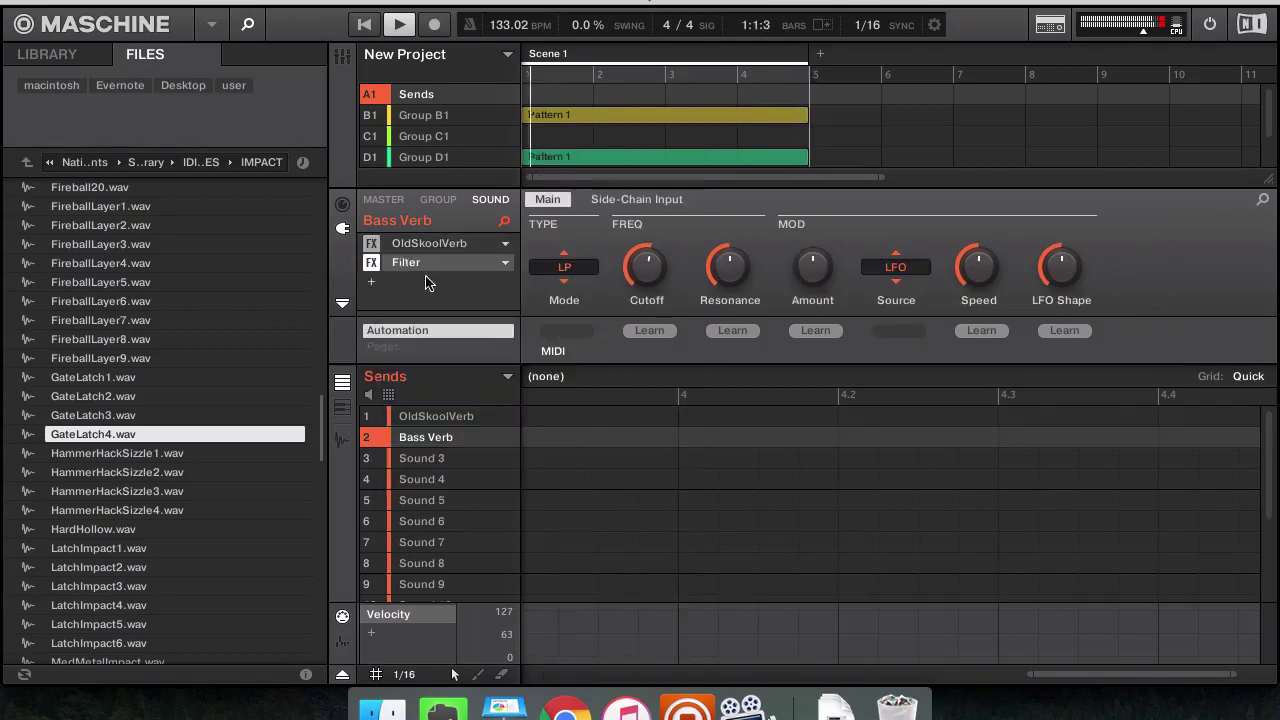
{"action": "mouse_move", "coordinate": [408, 257]}
{"action": "left_mouse_down"}
{"action": "mouse_move", "coordinate": [410, 230]}
{"action": "mouse_move", "coordinate": [410, 243]}
{"action": "left_mouse_up"}
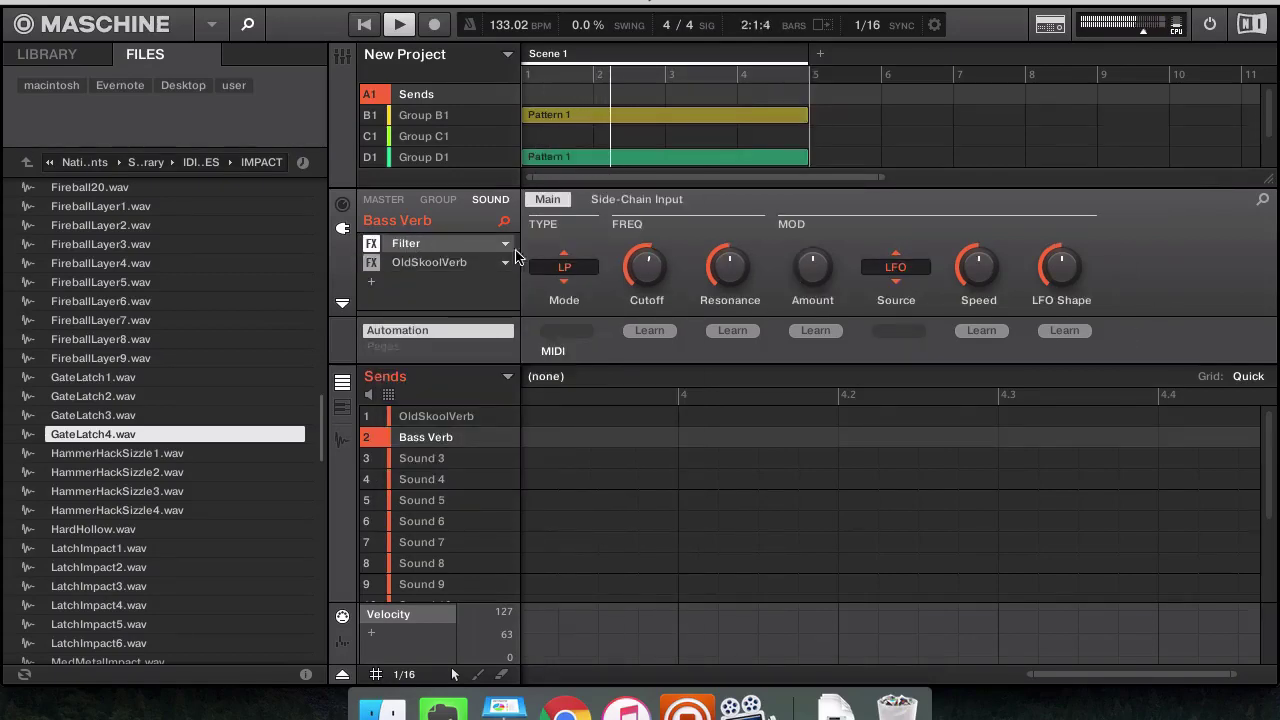
Set the Bass Verb Filter to HP mode with the cutoff at about 263 Hz
{"action": "left_click", "coordinate": [569, 271]}
{"action": "left_click", "coordinate": [564, 336]}
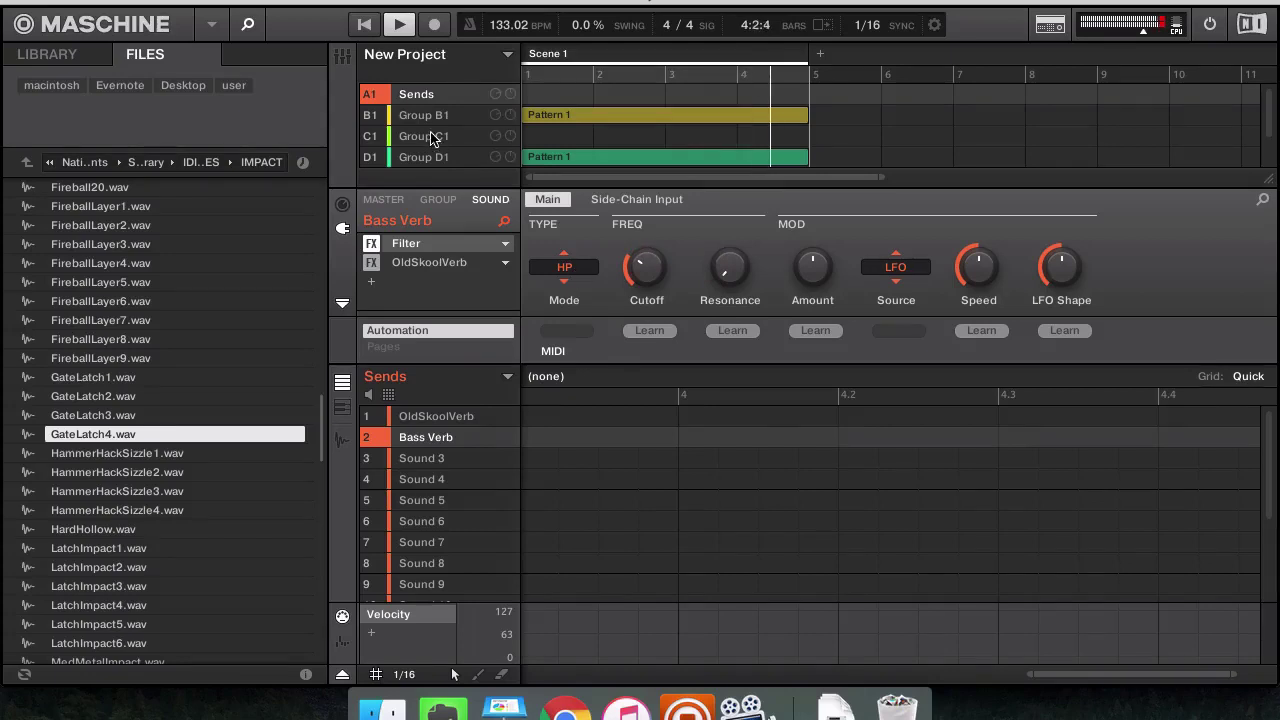
{"action": "mouse_move", "coordinate": [657, 274]}
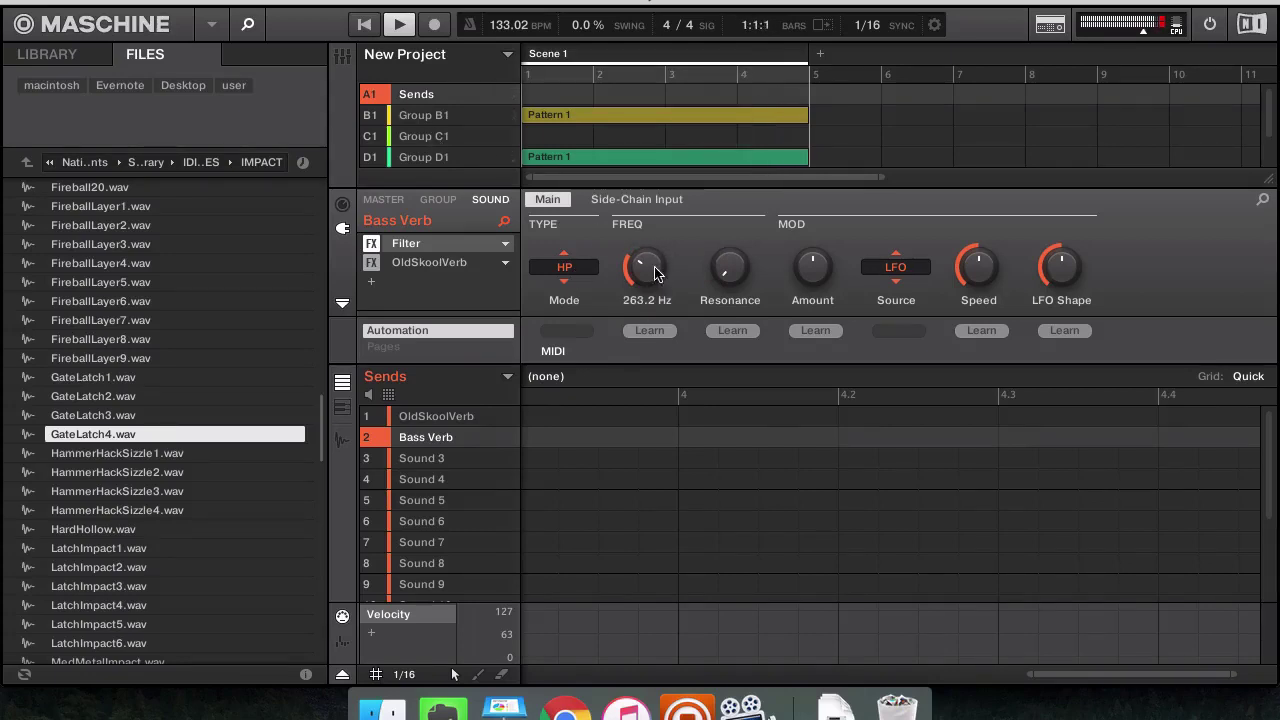
Route the Aux 1 send of CannonFlutter2 in Group E1 to Bass Verb (A1:S2)
{"action": "left_click", "coordinate": [440, 156]}
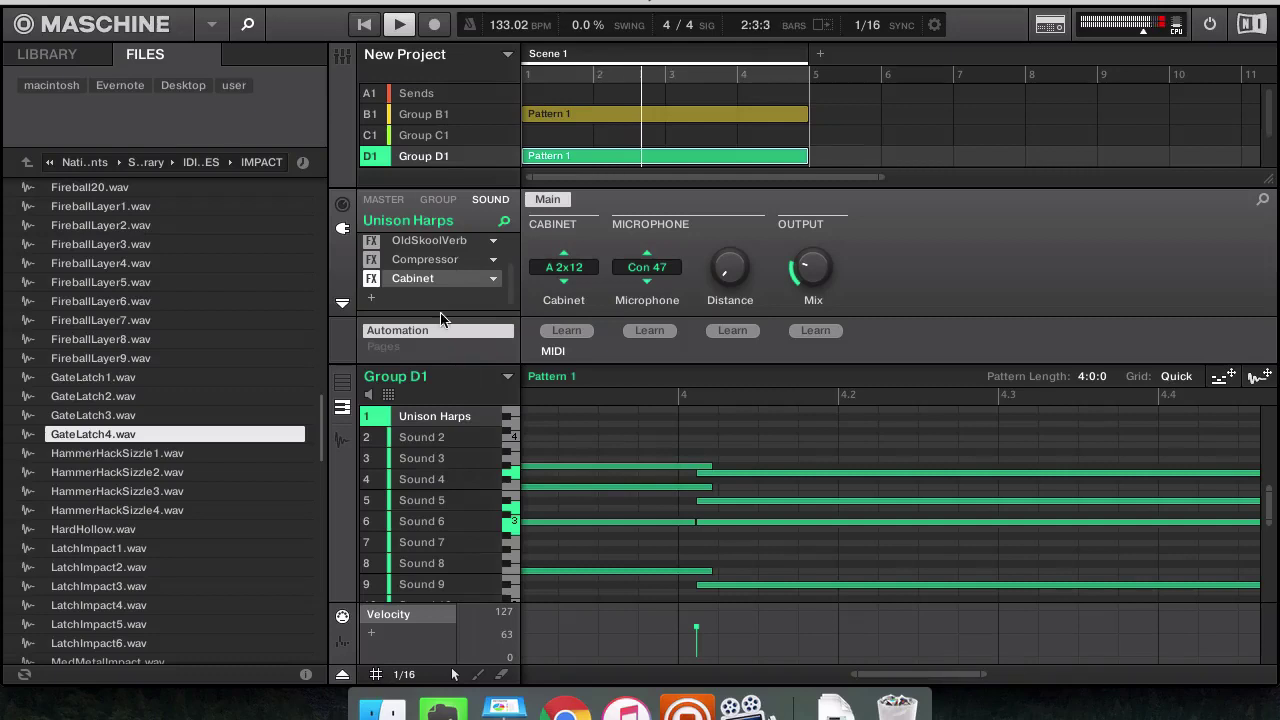
{"action": "scroll", "coordinate": [445, 143], "scroll_direction": "down", "scroll_amount": 2}
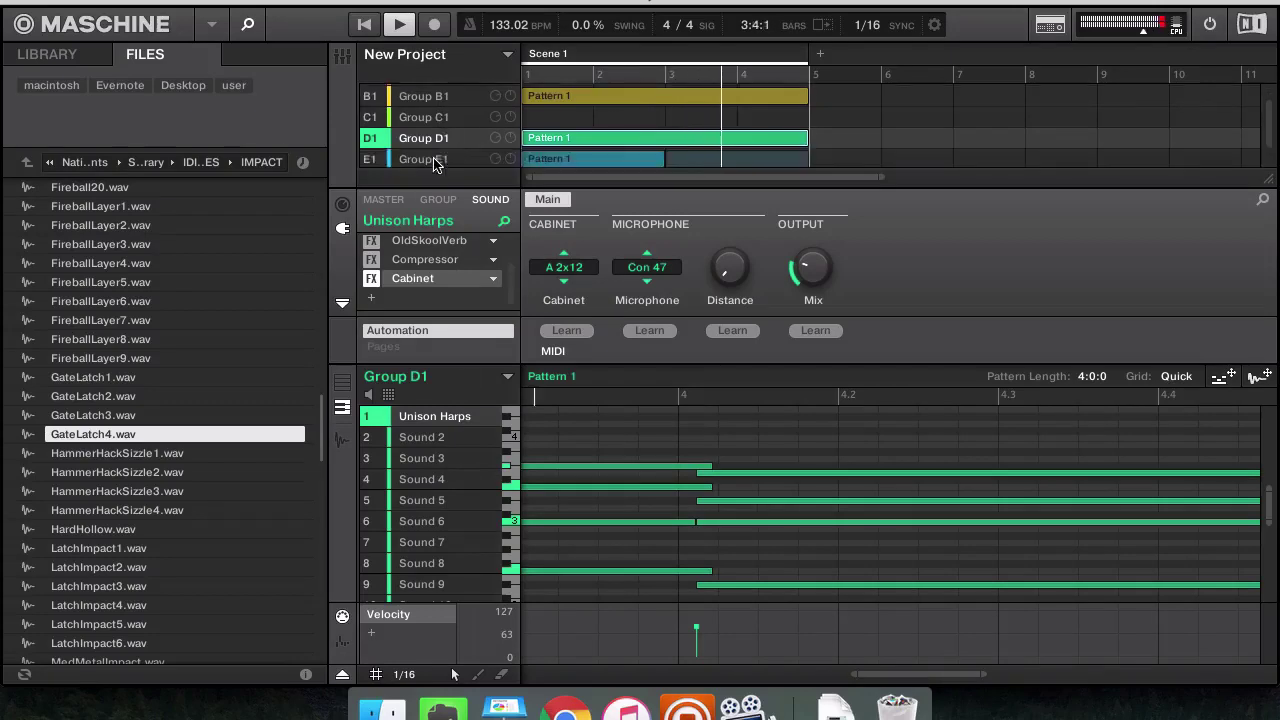
{"action": "left_click", "coordinate": [440, 158]}
{"action": "left_click", "coordinate": [342, 205]}
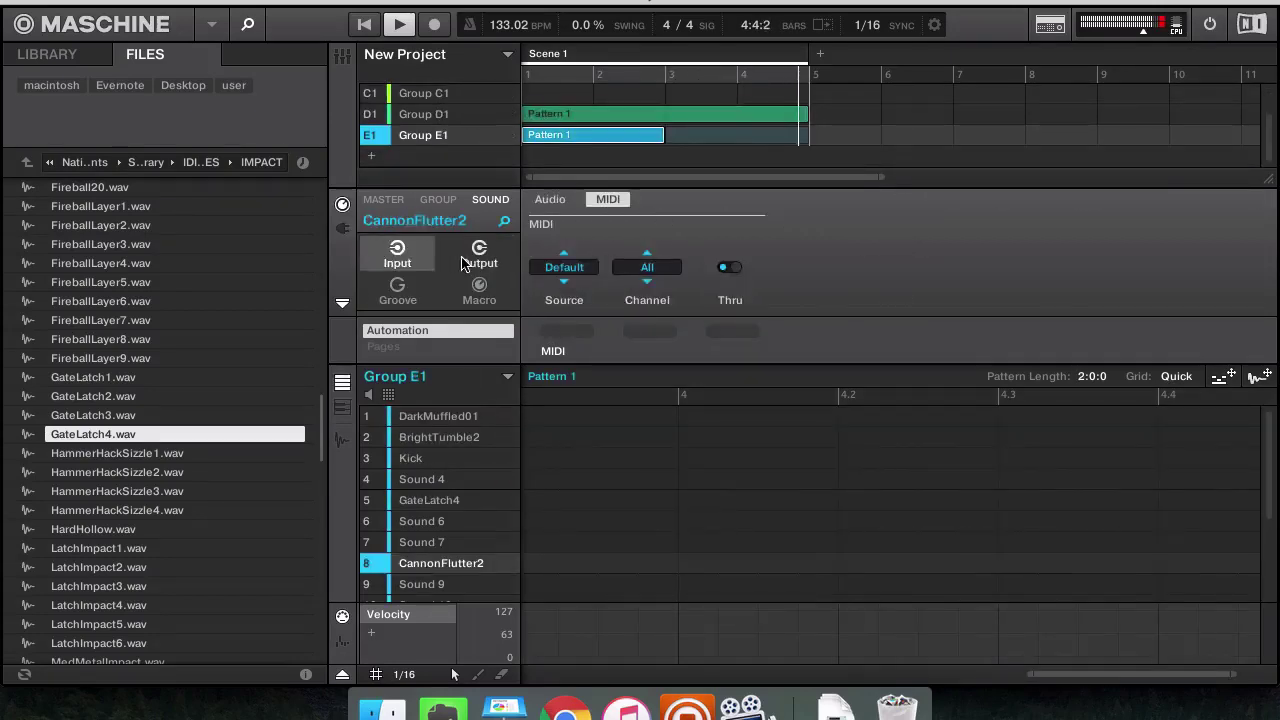
{"action": "left_click", "coordinate": [479, 255]}
{"action": "left_click", "coordinate": [598, 268]}
{"action": "left_click", "coordinate": [665, 327]}
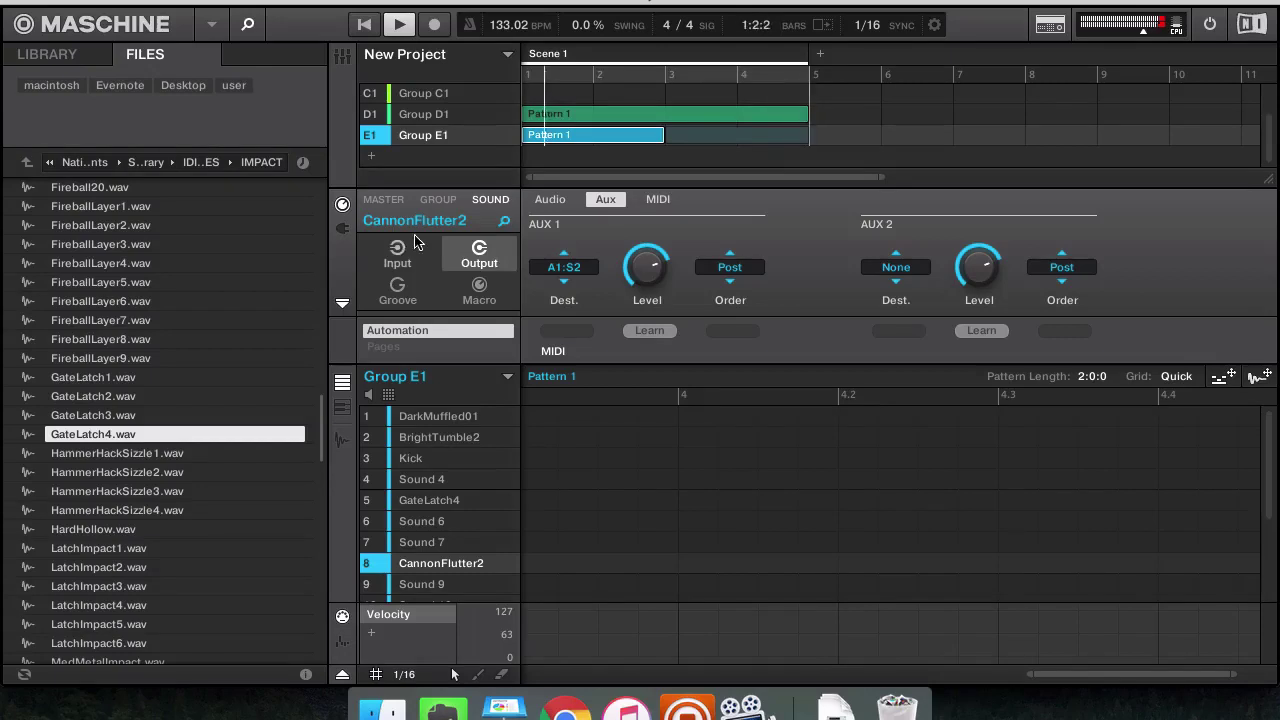
Route the Aux 1 send of Group B1's Knarzquadrat to Bass Verb (A1:S2) and lower its send level
{"action": "left_click", "coordinate": [423, 121]}
{"action": "scroll", "coordinate": [423, 128], "scroll_direction": "up", "scroll_amount": 2}
{"action": "left_click", "coordinate": [425, 115]}
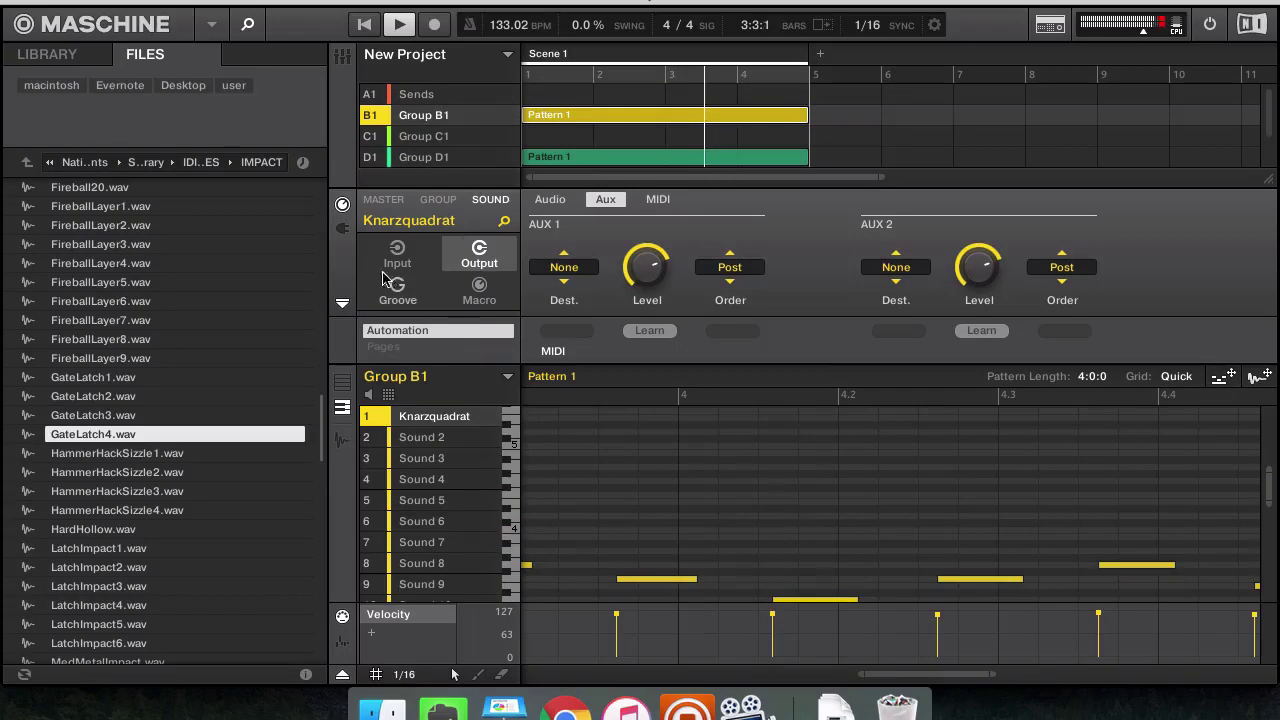
{"action": "left_click", "coordinate": [564, 267]}
{"action": "left_click", "coordinate": [640, 328]}
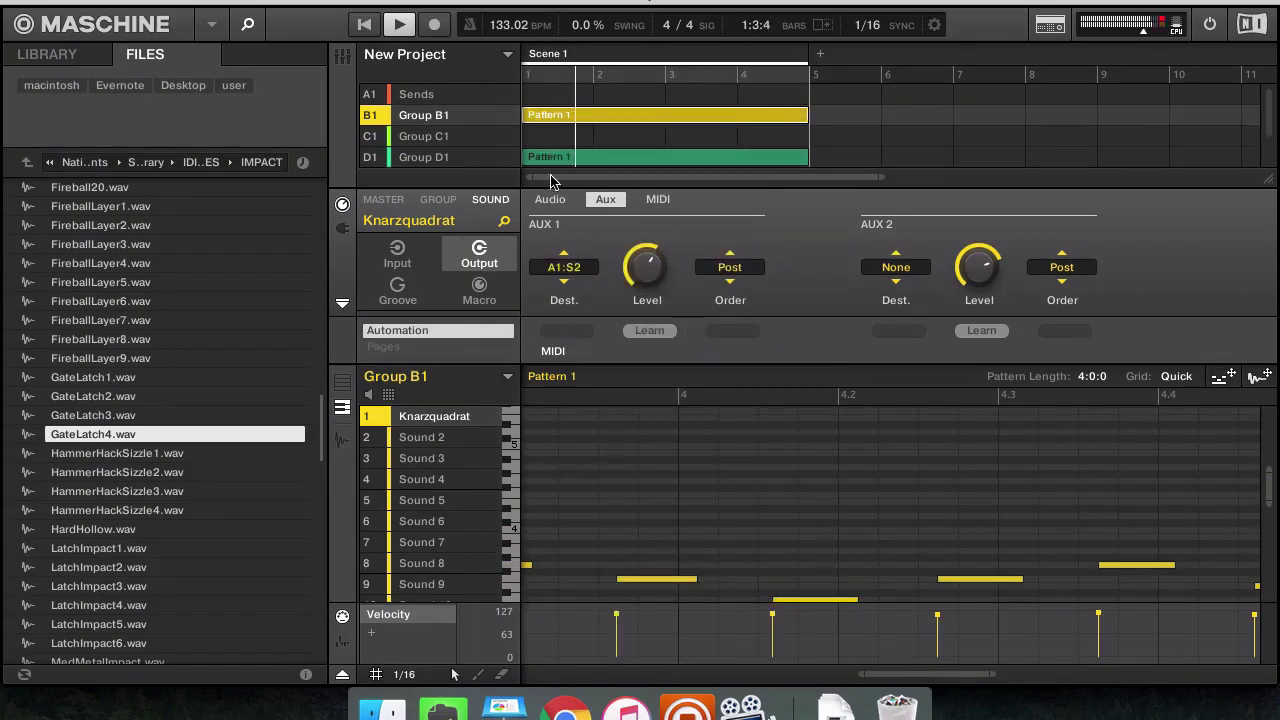
Check the Bass Verb level and its effect chain in the mixer for the Sends group
{"action": "left_click", "coordinate": [434, 97]}
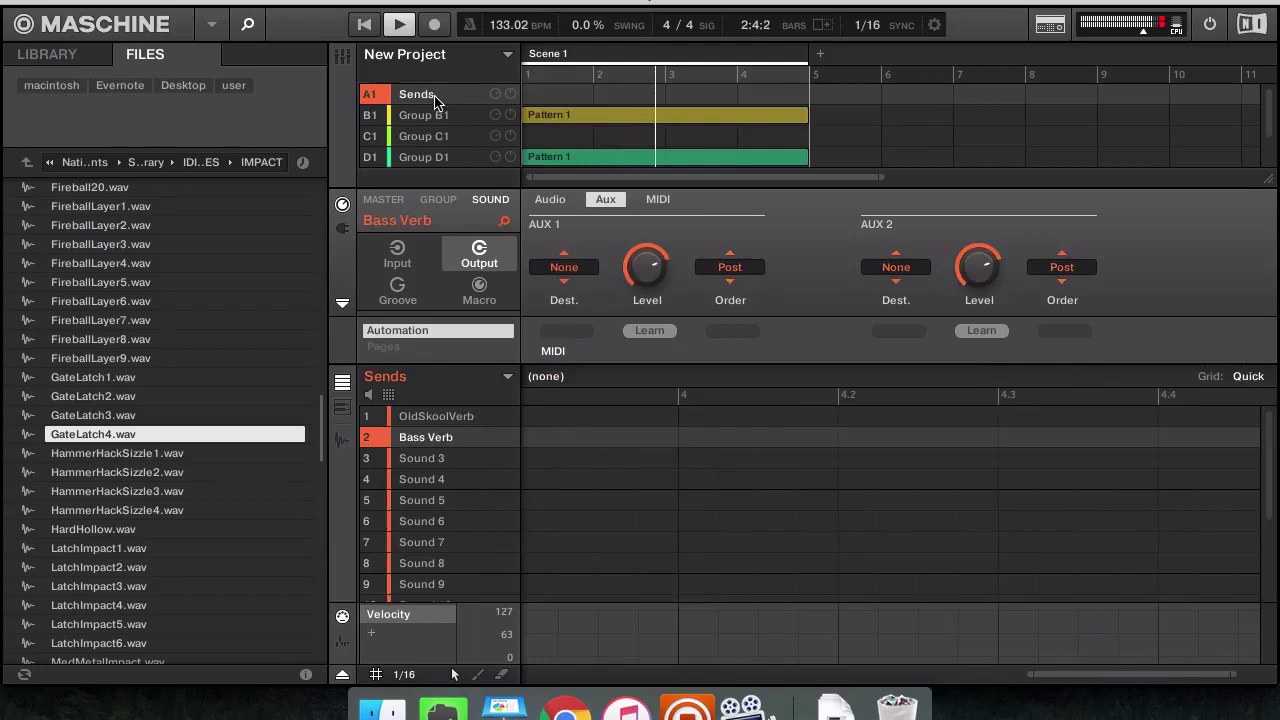
{"action": "key", "text": "super+m"}
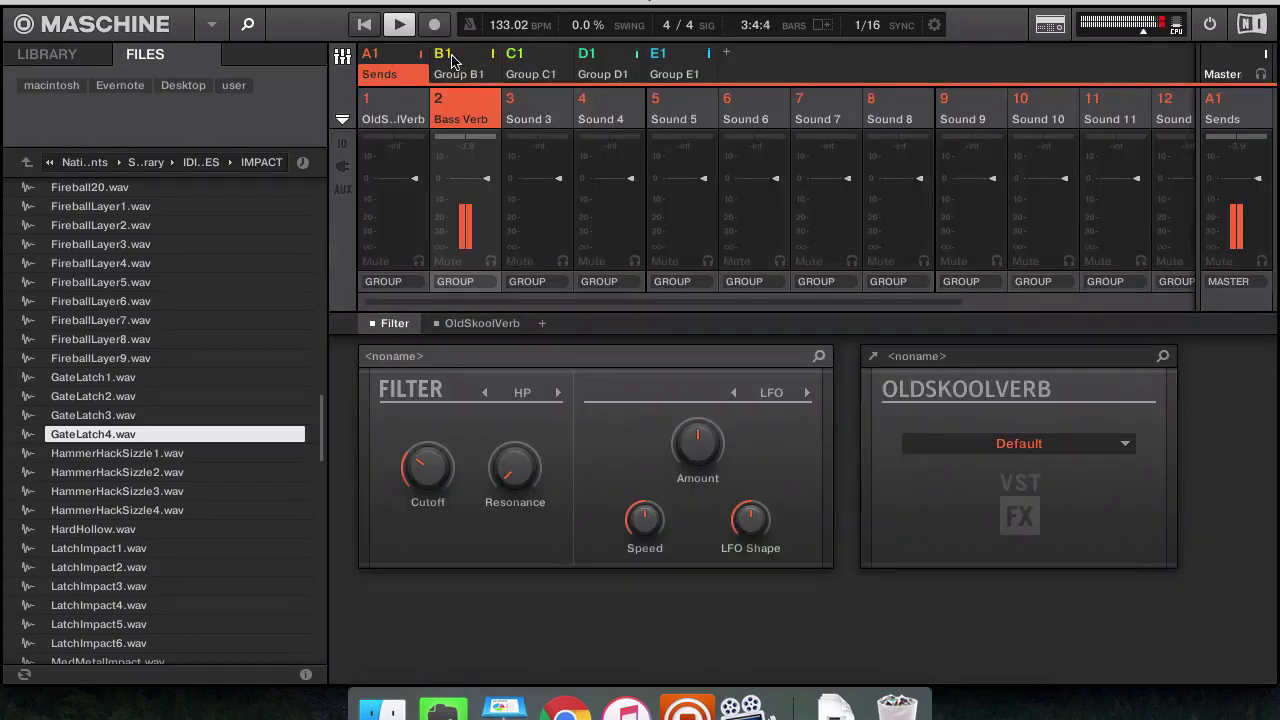
{"action": "left_click", "coordinate": [342, 58]}
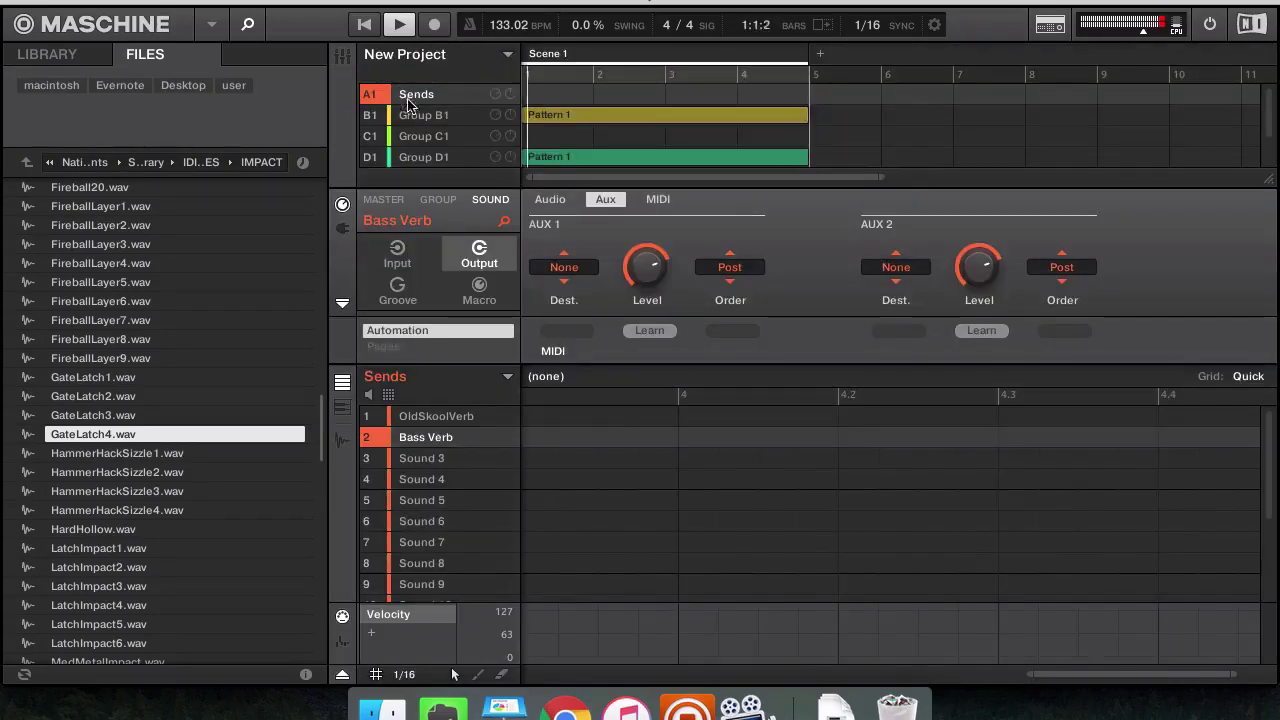
{"action": "left_click", "coordinate": [344, 60]}
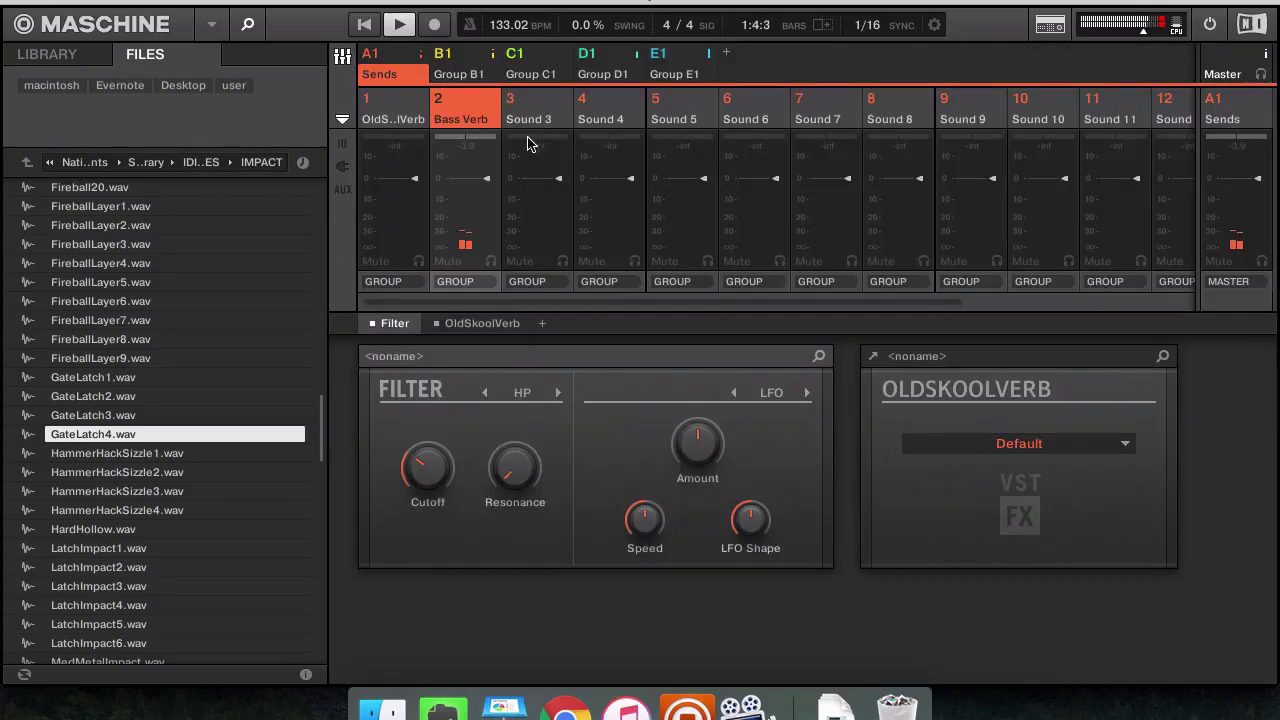
Lower the Filter's modulation Amount to about 1.4 % on Group B1's Knarzquadrat
{"action": "left_click", "coordinate": [468, 75]}
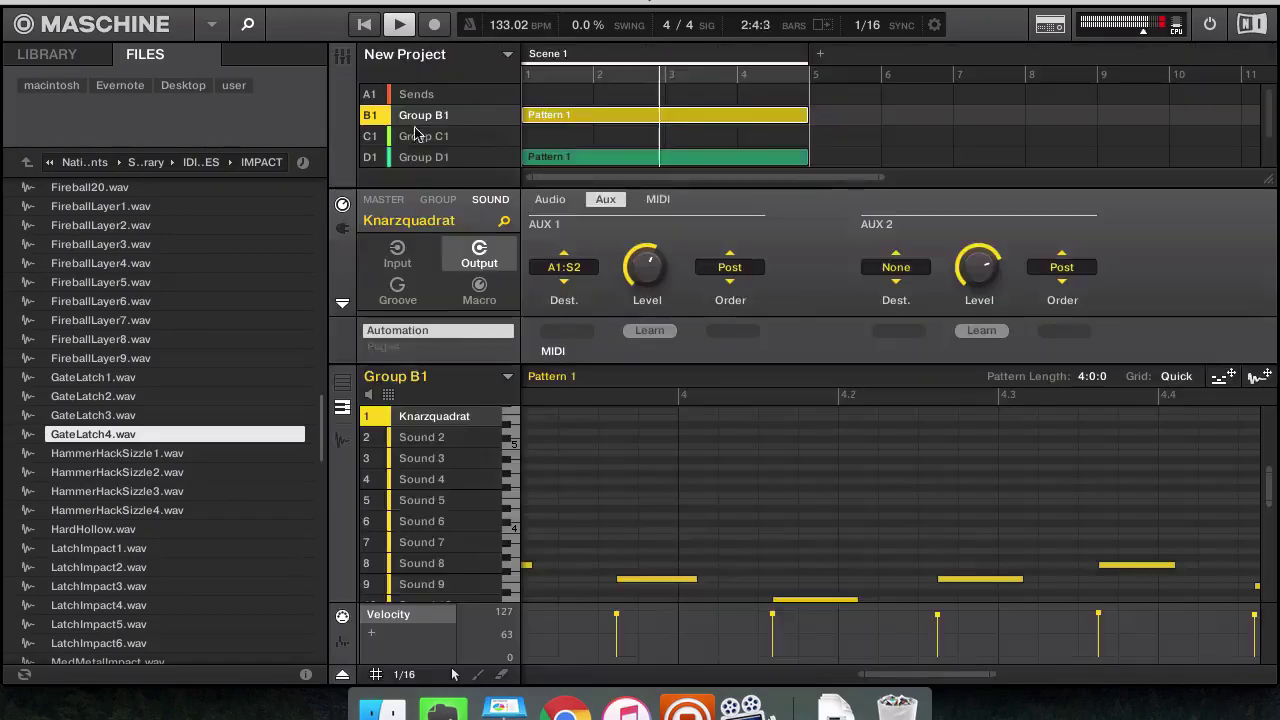
{"action": "left_click", "coordinate": [342, 60]}
{"action": "left_click", "coordinate": [342, 228]}
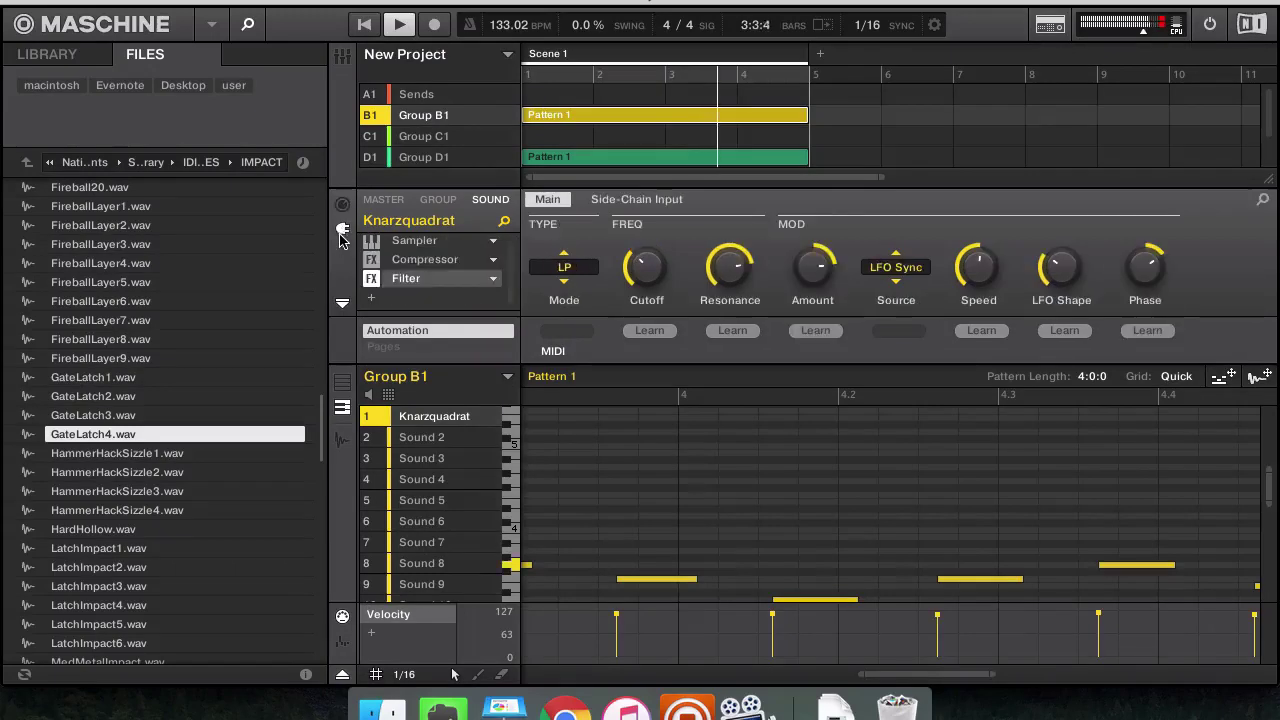
{"action": "left_click_drag", "start_coordinate": [812, 267], "coordinate": [812, 306]}
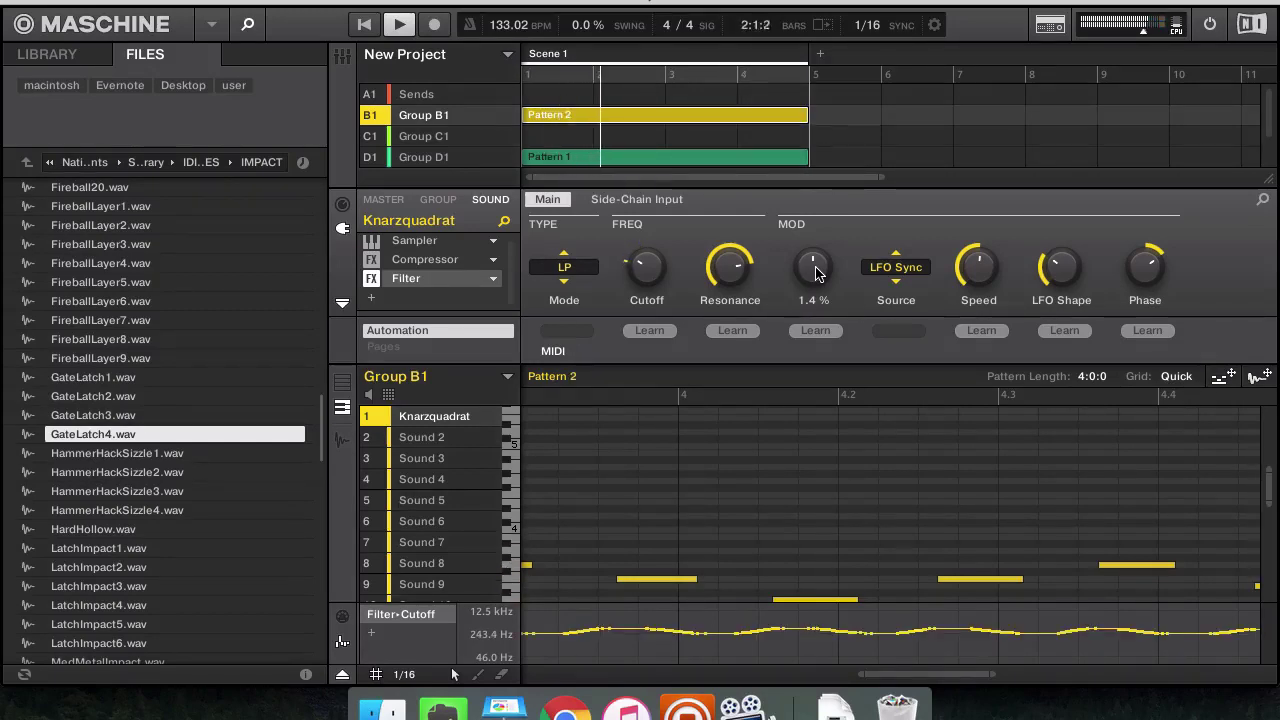
Bypass the Beat Delay on Group C1's Unison Harps and add the Voxengo OldSkoolVerb after it
{"action": "left_click", "coordinate": [458, 135]}
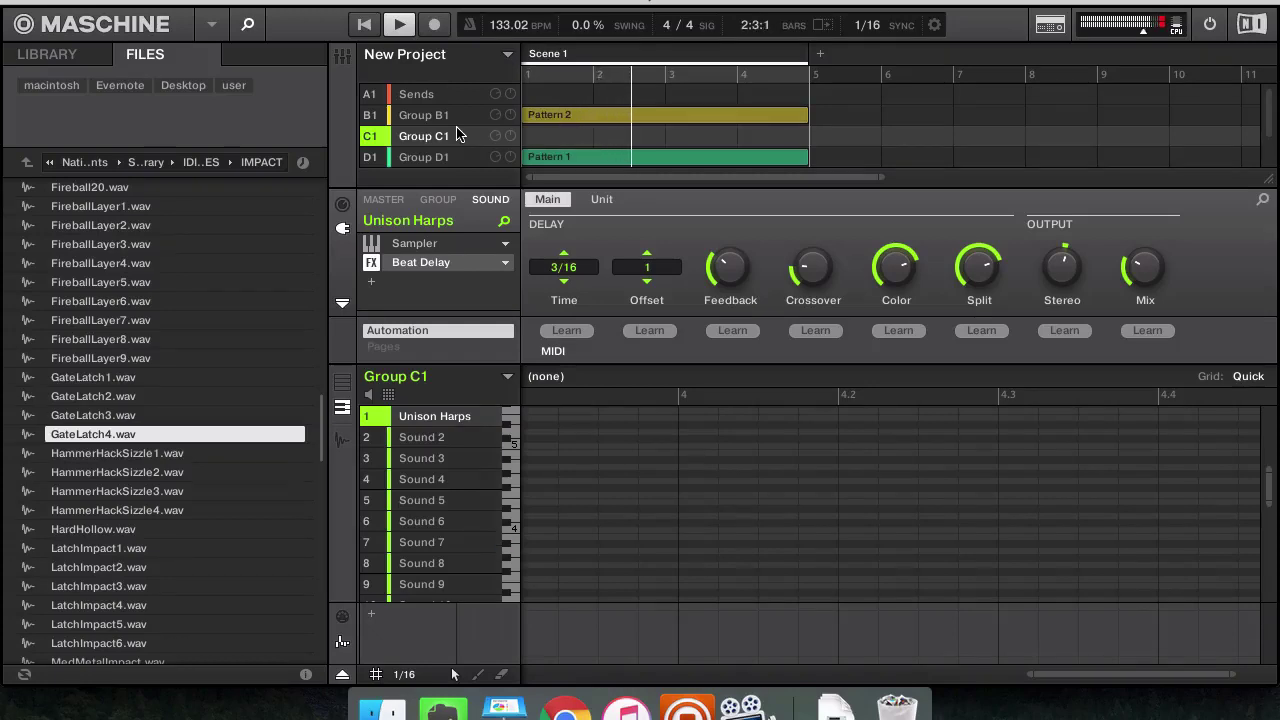
{"action": "left_click", "coordinate": [369, 262]}
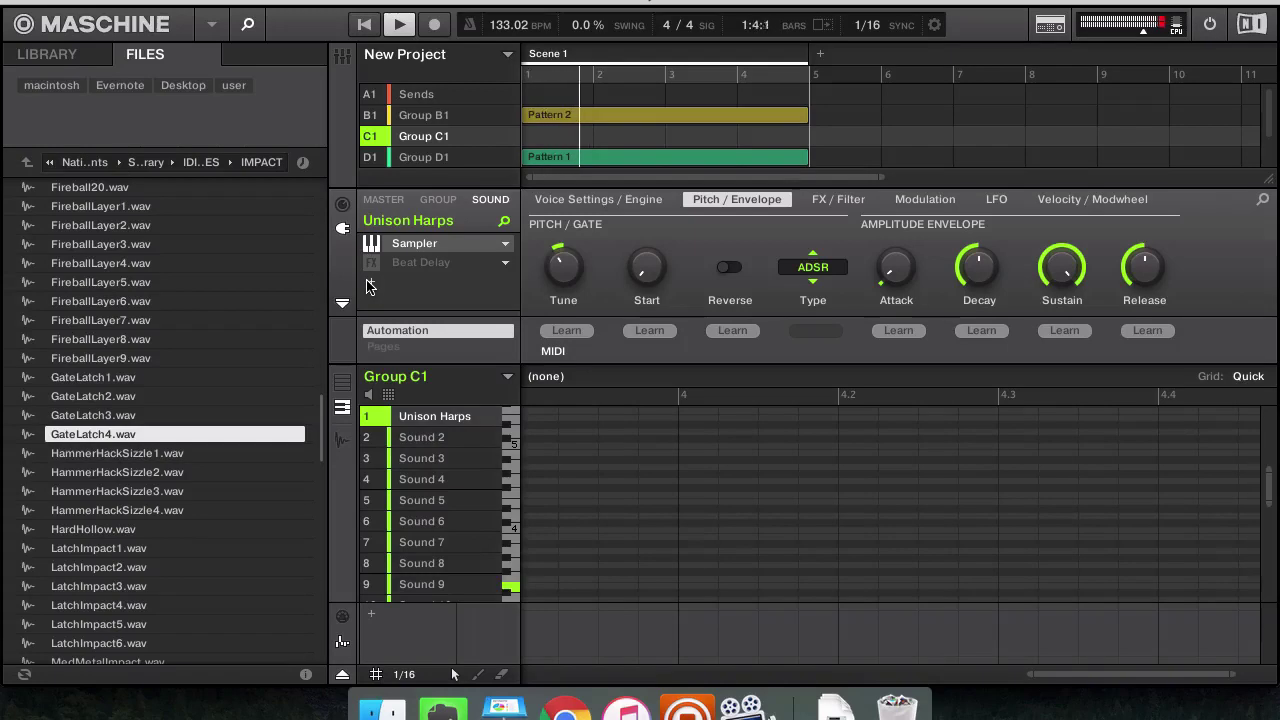
{"action": "left_click", "coordinate": [367, 286]}
{"action": "mouse_move", "coordinate": [459, 325]}
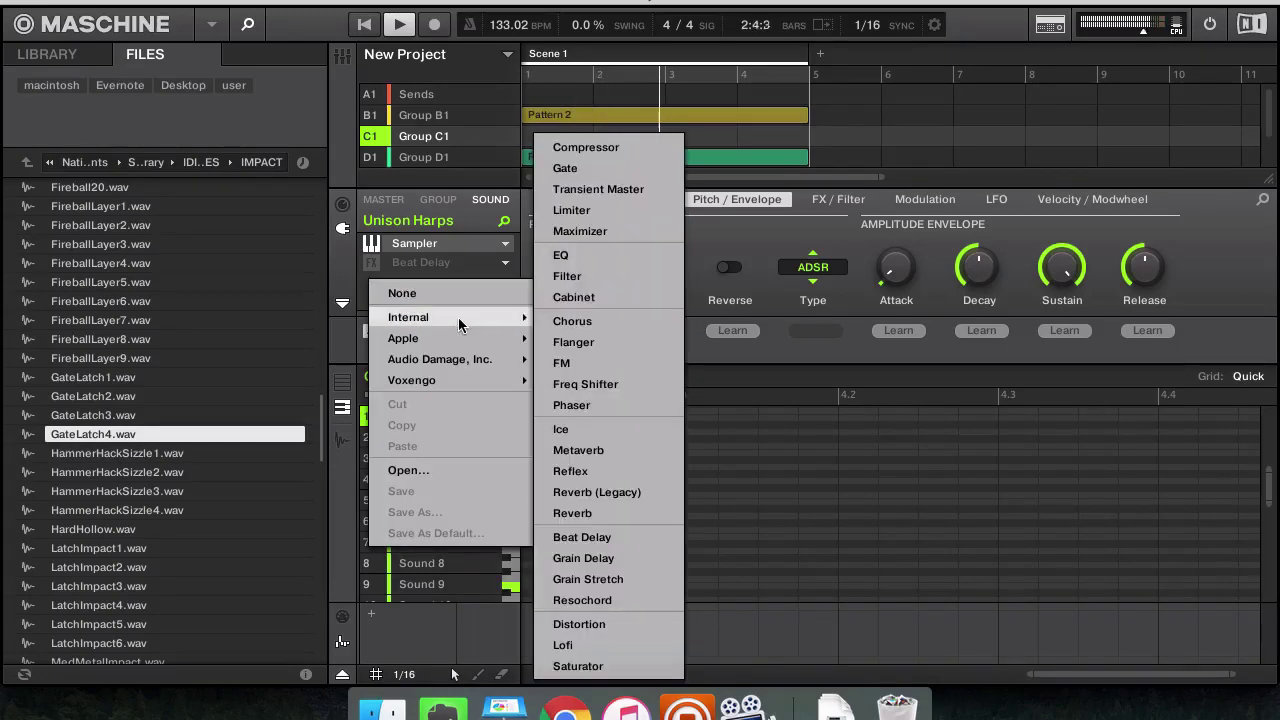
{"action": "mouse_move", "coordinate": [467, 326]}
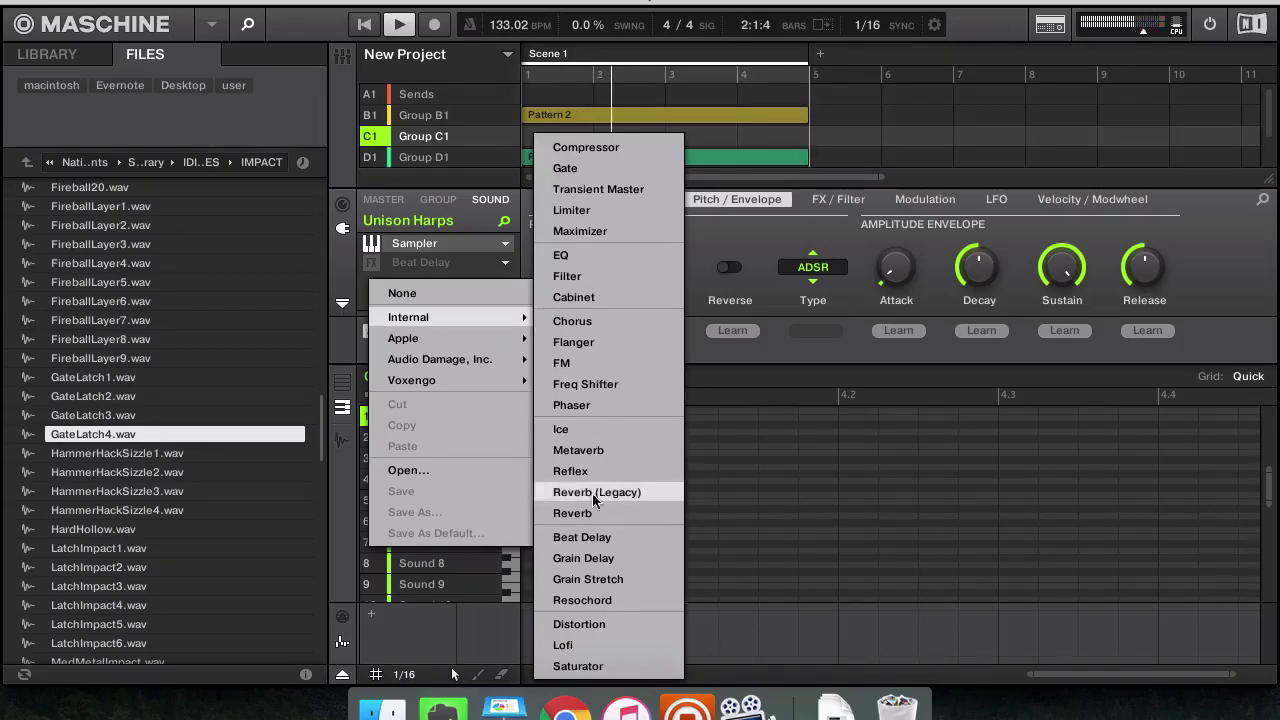
{"action": "mouse_move", "coordinate": [475, 380]}
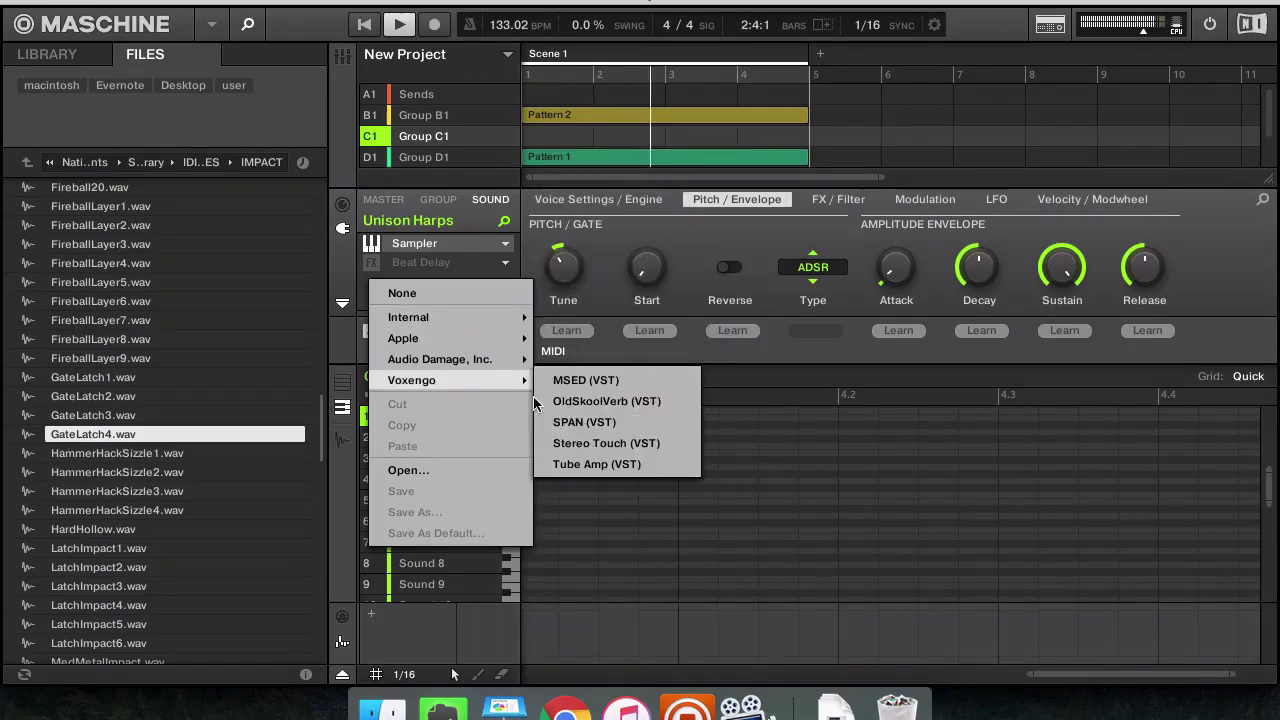
{"action": "left_click", "coordinate": [605, 405]}
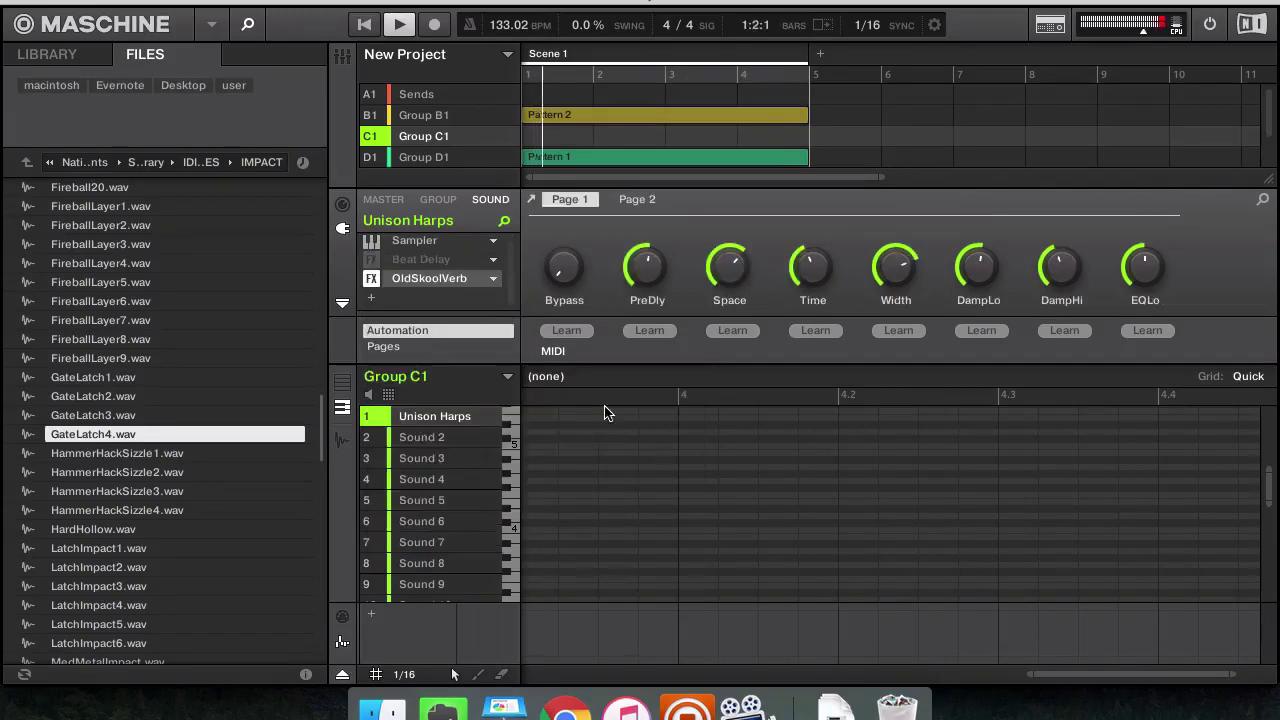
Load the In Your Face preset in the Unison Harps' OldSkoolVerb
{"action": "left_click", "coordinate": [493, 279]}
{"action": "mouse_move", "coordinate": [503, 286]}
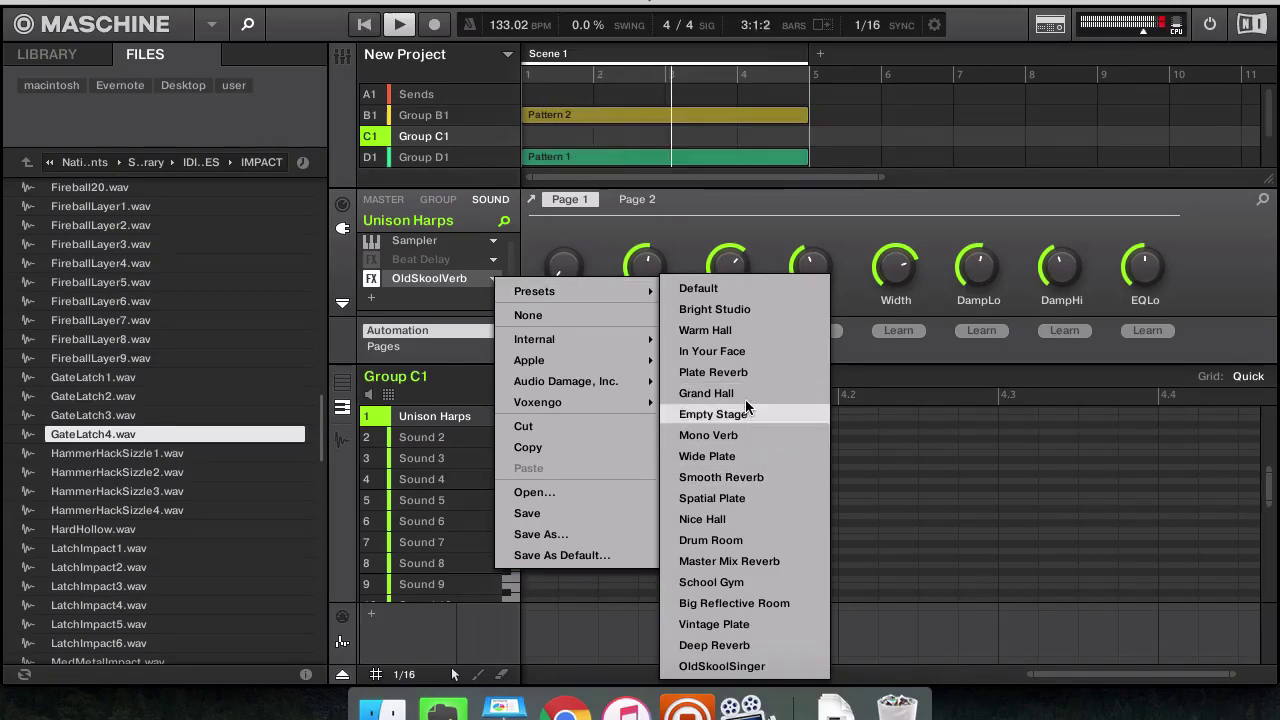
{"action": "left_click", "coordinate": [741, 352]}
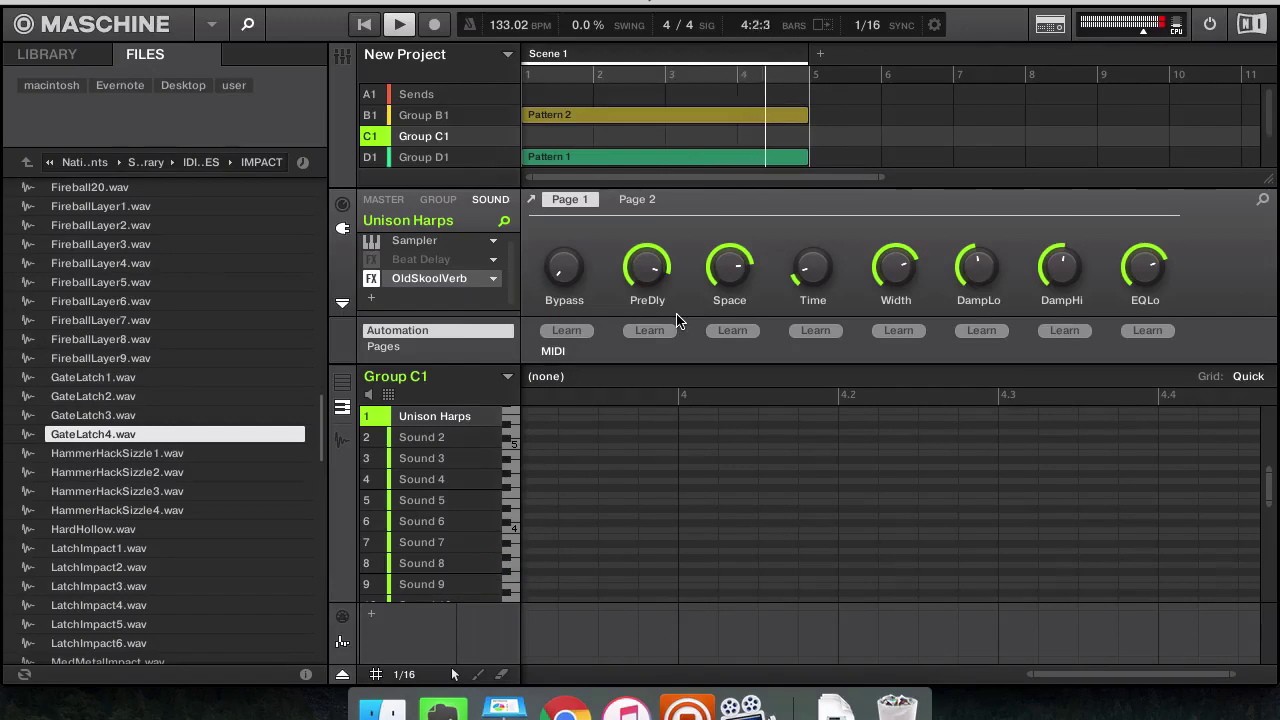
Move Beat Delay after OldSkoolVerb in the Unison Harps effect chain and bypass the OldSkoolVerb
{"action": "left_click_drag", "start_coordinate": [376, 260], "coordinate": [377, 283]}
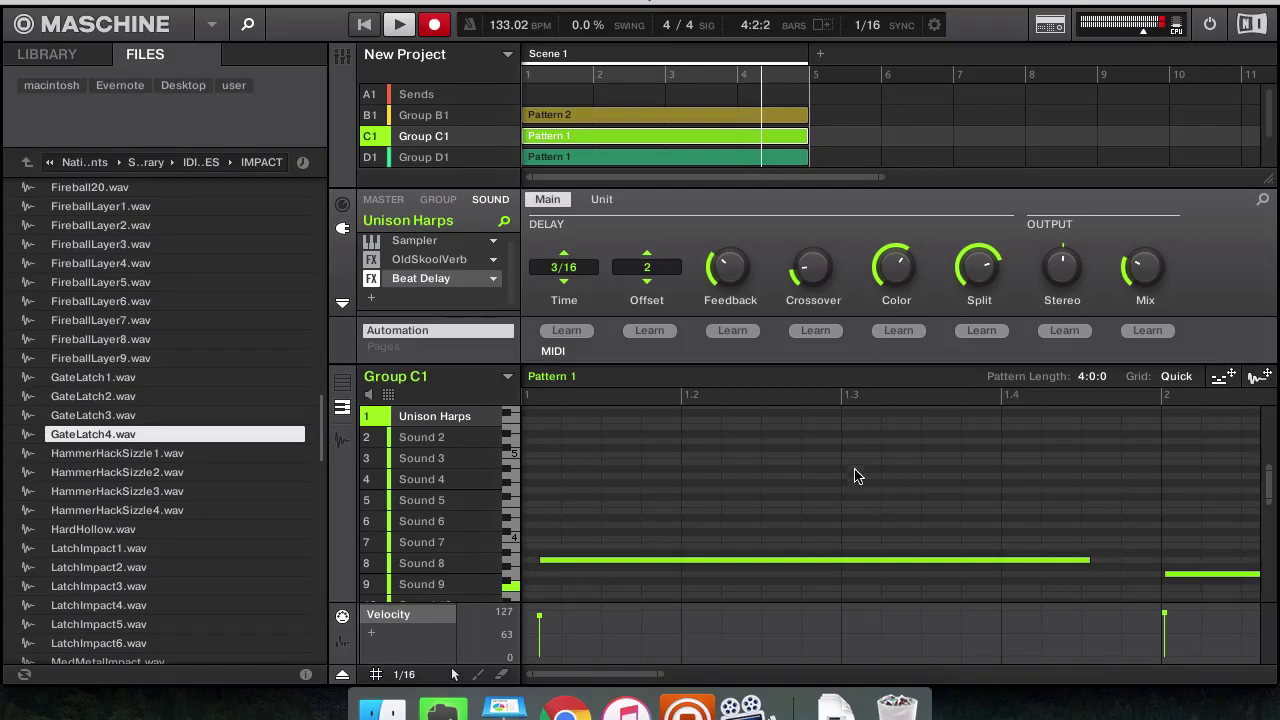
{"action": "left_click", "coordinate": [383, 276]}
{"action": "left_click", "coordinate": [369, 262]}
{"action": "left_click", "coordinate": [369, 262]}
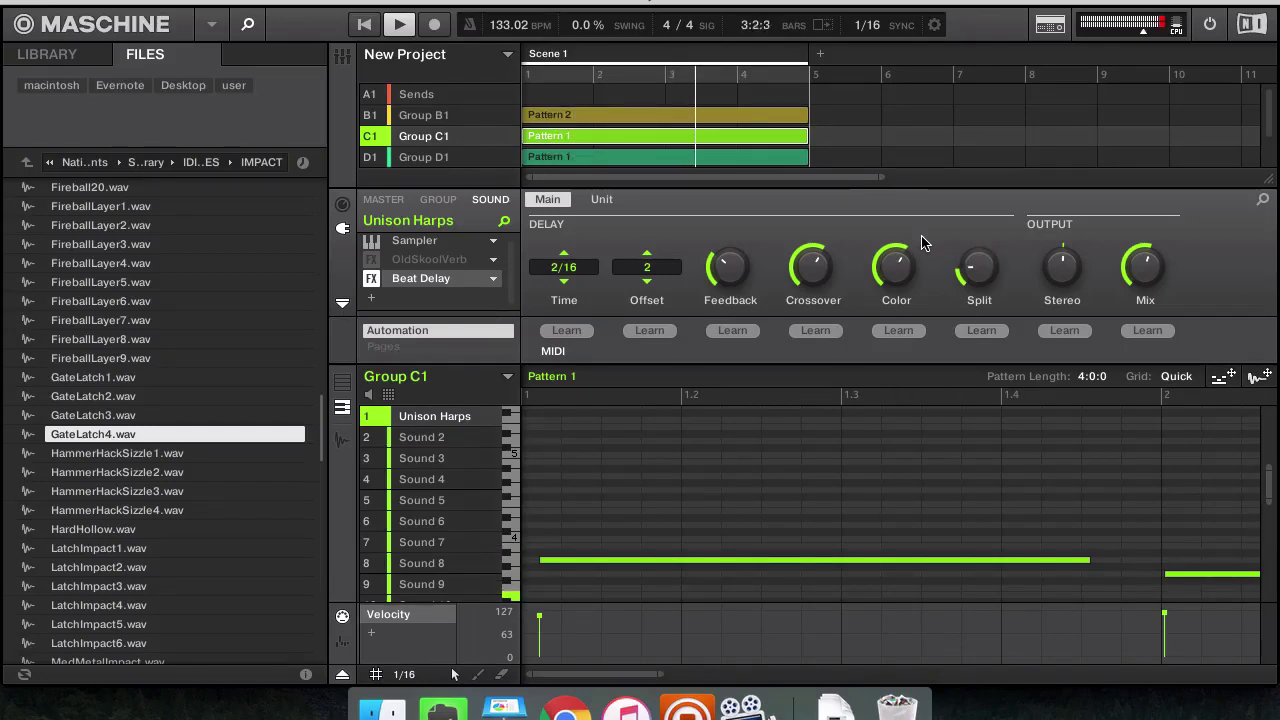
Add an internal EQ after the Beat Delay on Unison Harps
{"action": "left_click", "coordinate": [371, 297]}
{"action": "mouse_move", "coordinate": [447, 333]}
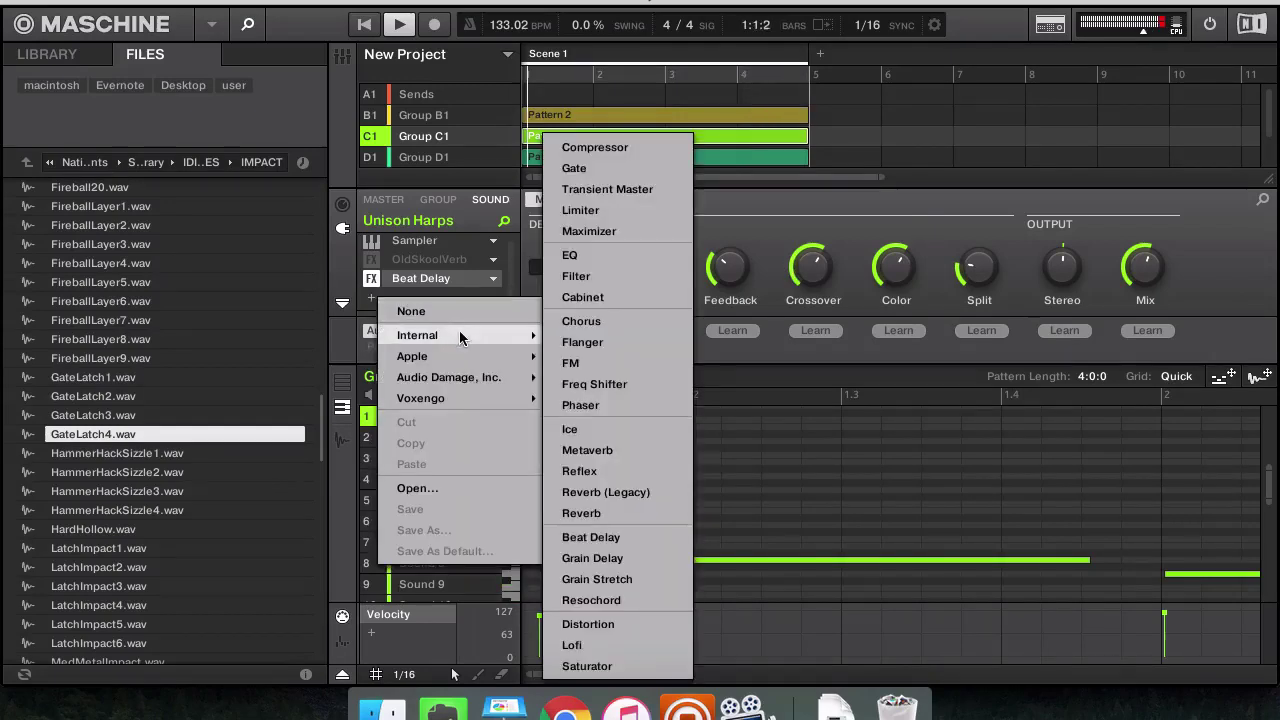
{"action": "left_click", "coordinate": [576, 256]}
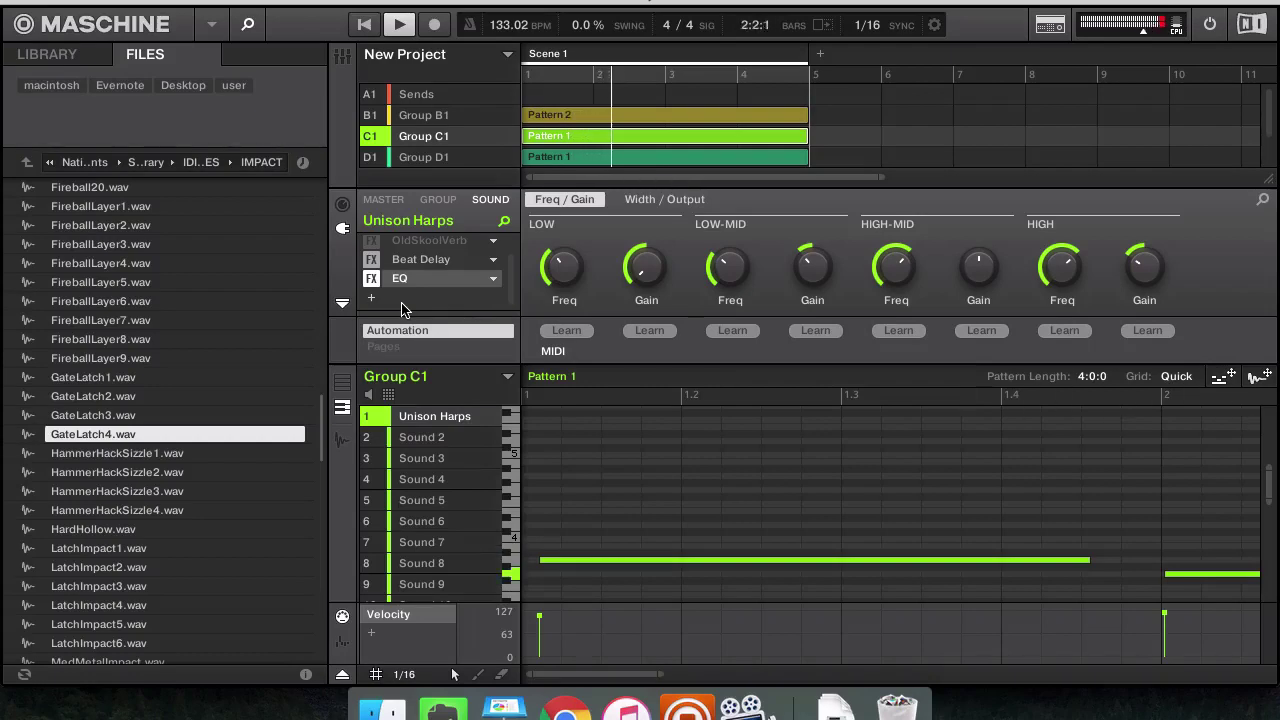
Add a second Voxengo OldSkoolVerb after the EQ on Unison Harps and try its Mono Verb preset
{"action": "left_click", "coordinate": [437, 299]}
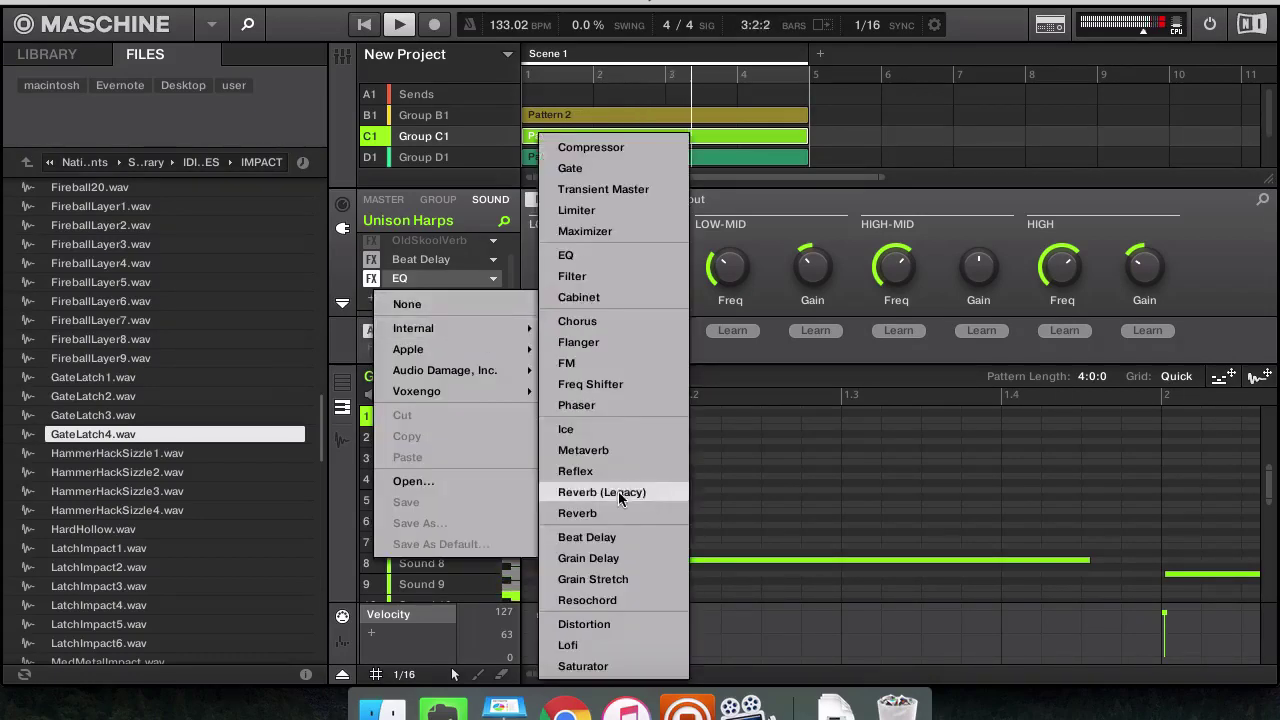
{"action": "mouse_move", "coordinate": [474, 388]}
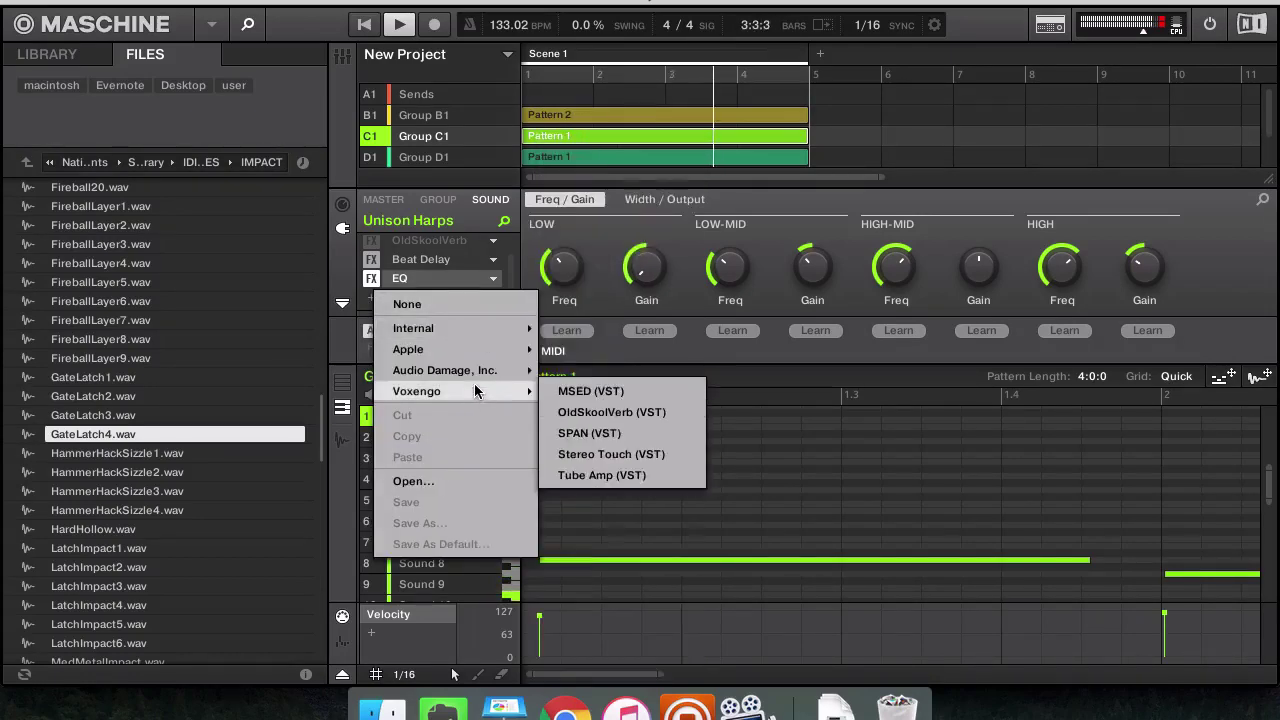
{"action": "left_click", "coordinate": [632, 412]}
{"action": "left_click", "coordinate": [502, 280]}
{"action": "mouse_move", "coordinate": [569, 291]}
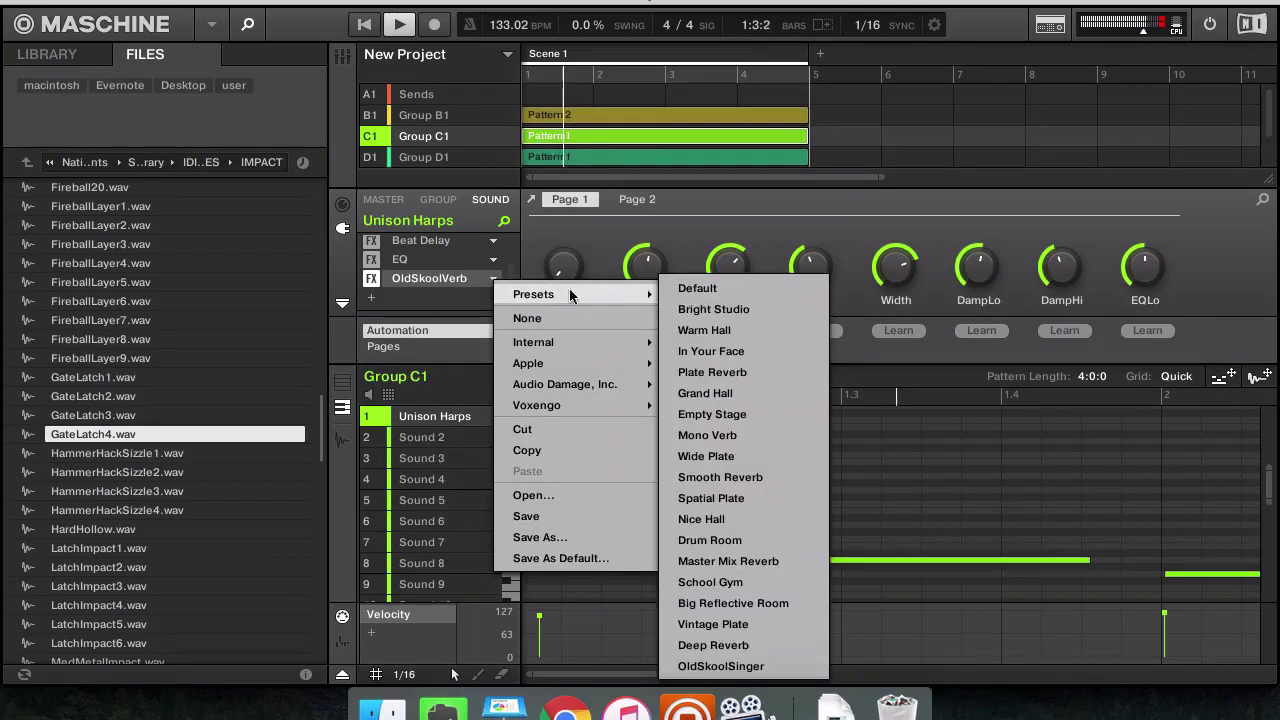
{"action": "left_click", "coordinate": [764, 435]}
Load the Wide Plate preset in the OldSkoolVerb that follows the EQ
{"action": "left_click", "coordinate": [493, 278]}
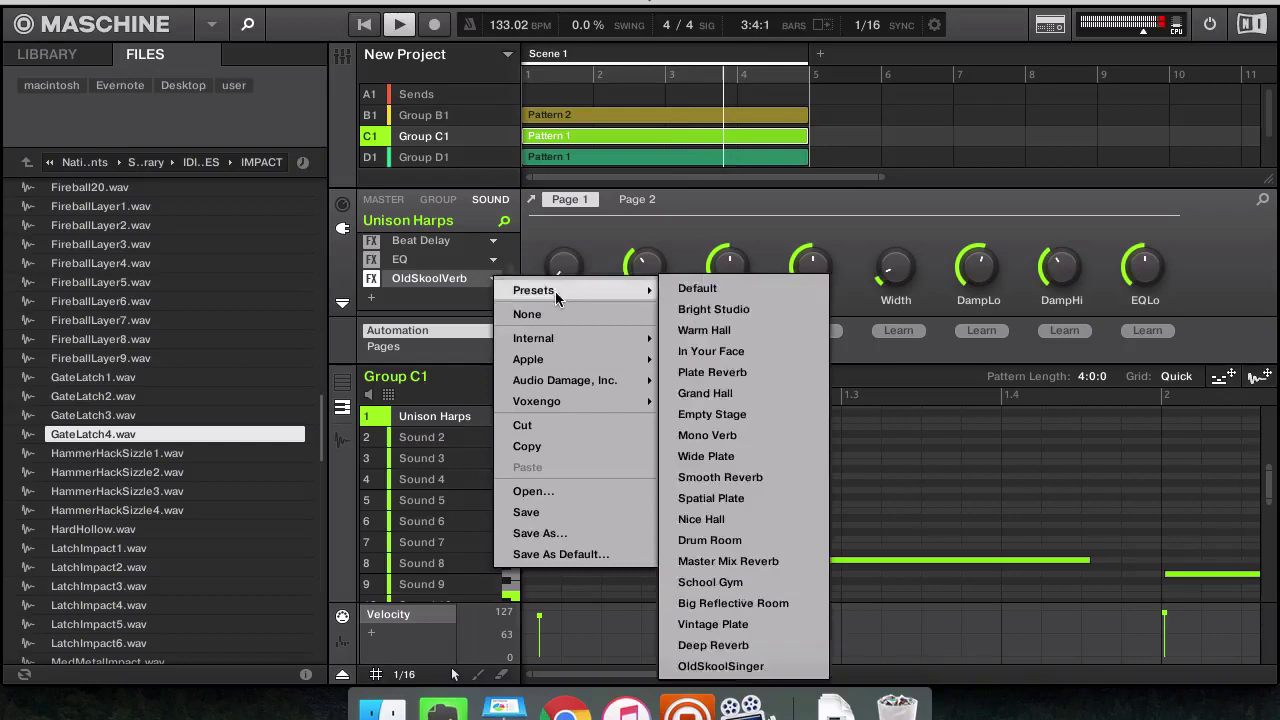
{"action": "mouse_move", "coordinate": [560, 290]}
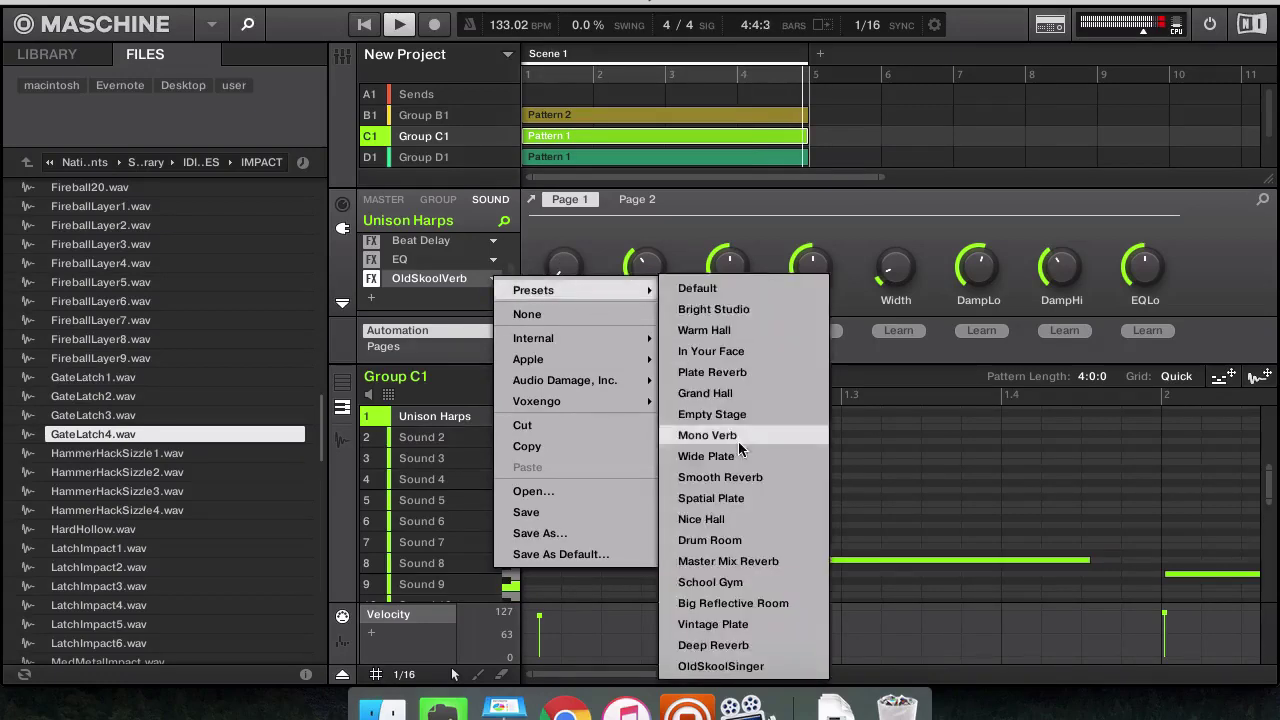
{"action": "left_click", "coordinate": [770, 453]}
Add the internal Lofi effect after the second OldSkoolVerb on Unison Harps
{"action": "left_click", "coordinate": [413, 298]}
{"action": "mouse_move", "coordinate": [445, 327]}
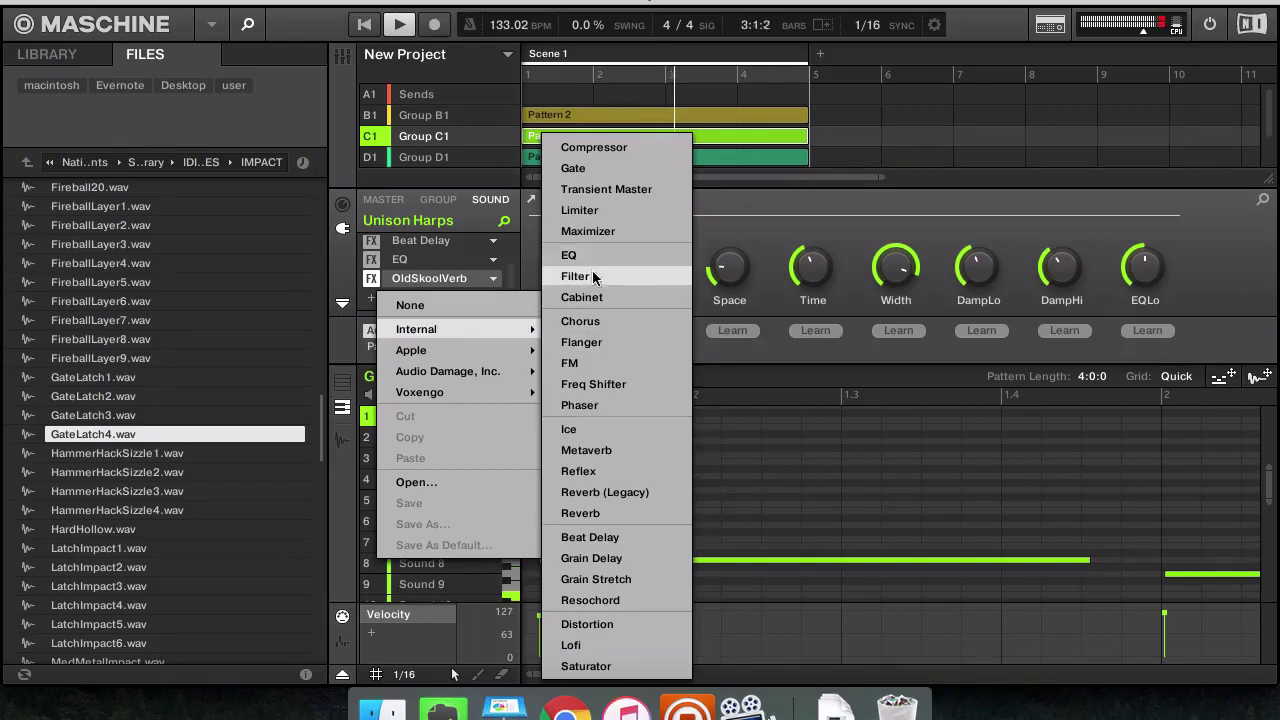
{"action": "left_click", "coordinate": [624, 642]}
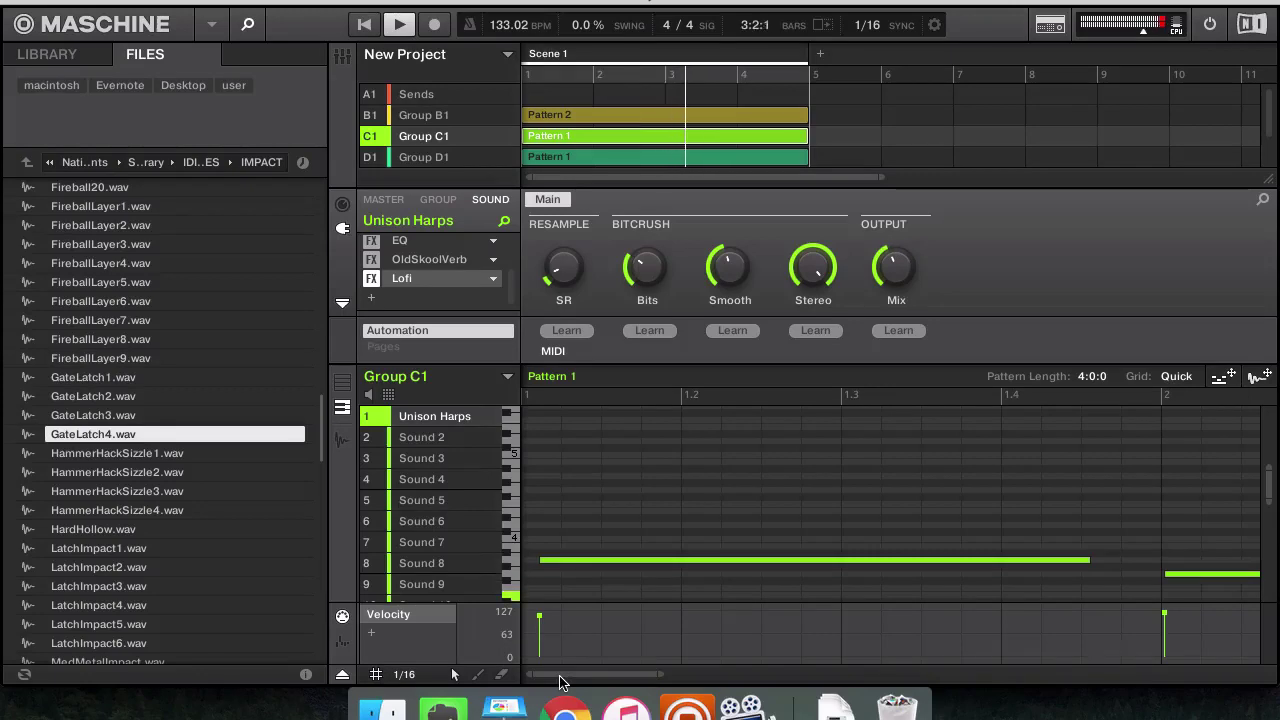
Add the Voxengo Stereo Touch plug-in after Lofi on Unison Harps
{"action": "left_click", "coordinate": [410, 245]}
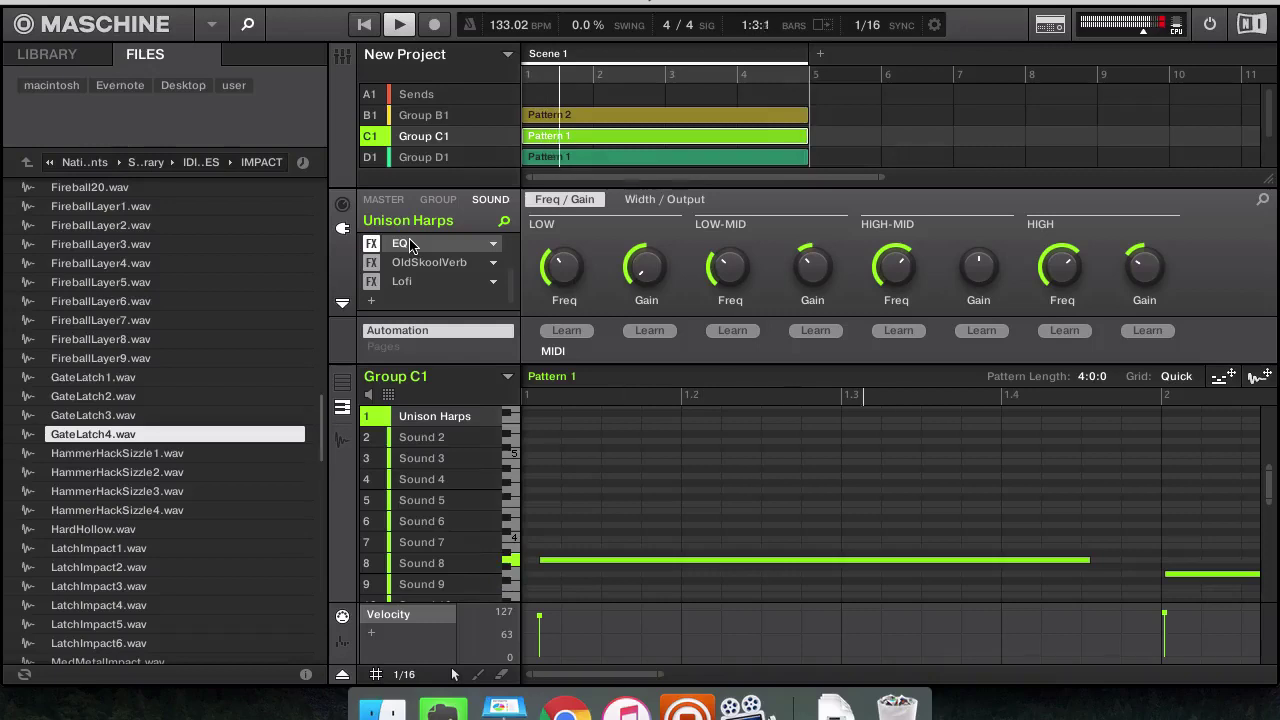
{"action": "left_click", "coordinate": [388, 310]}
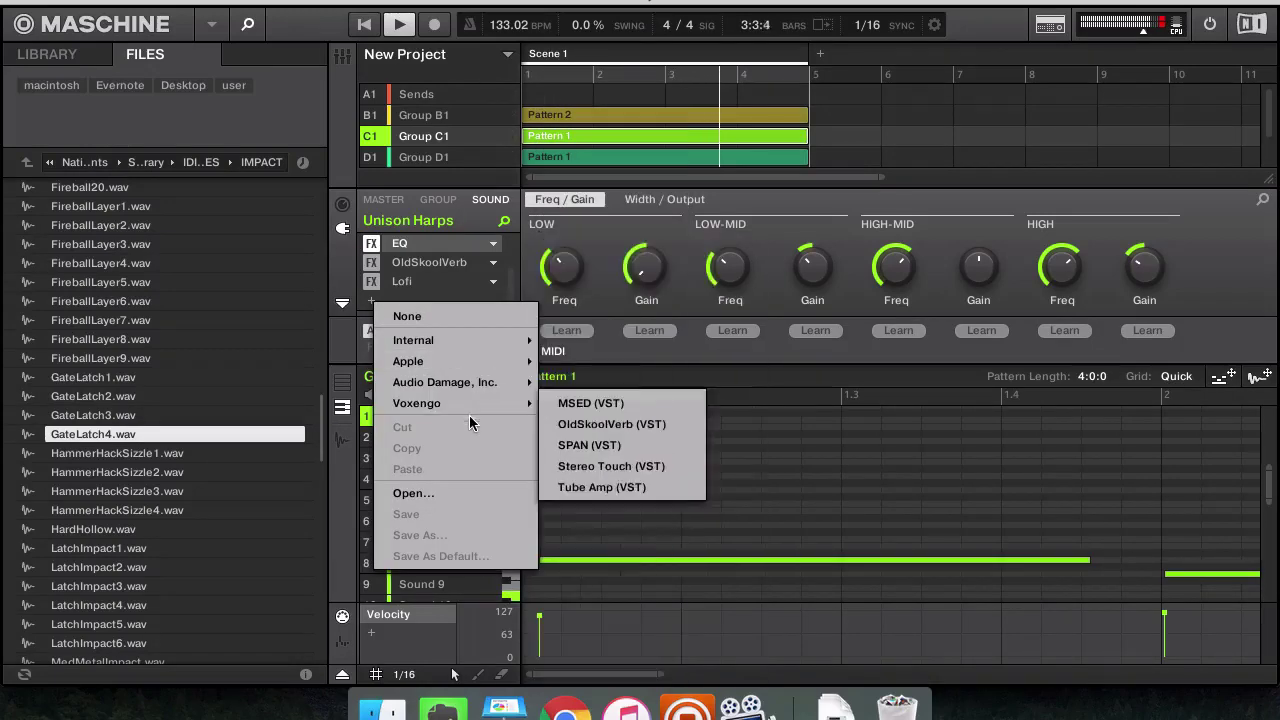
{"action": "left_click", "coordinate": [643, 467]}
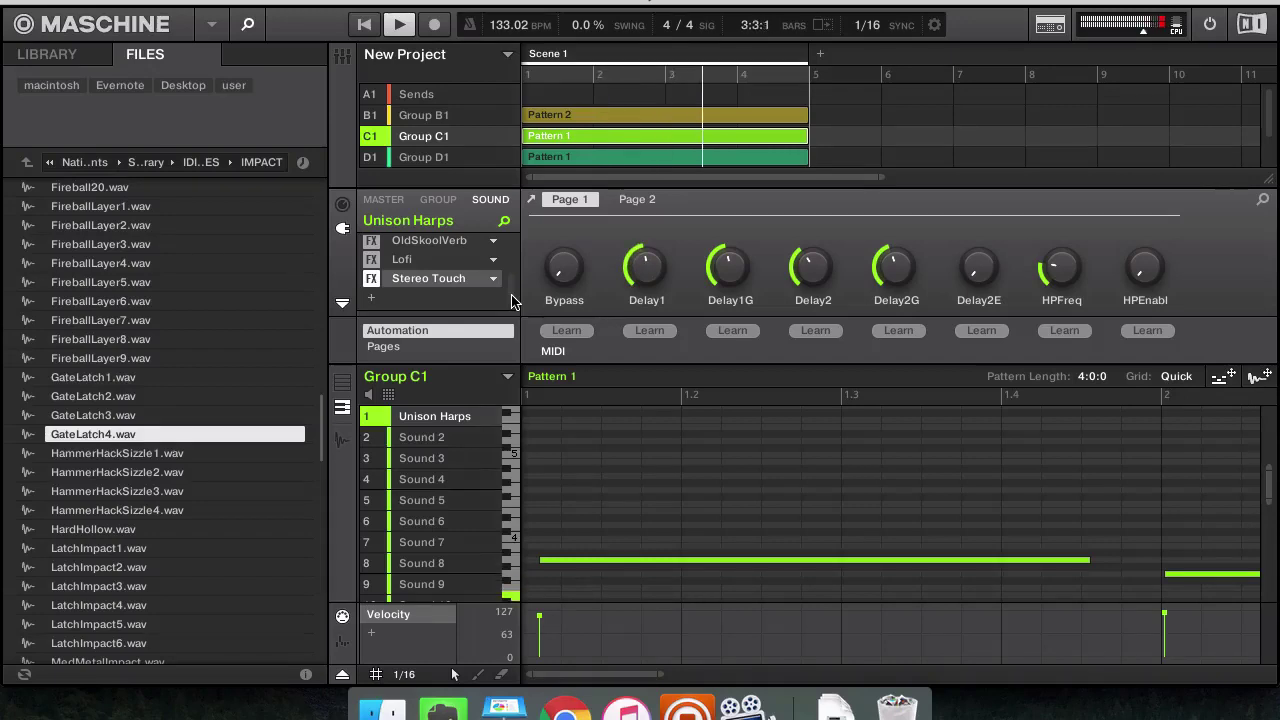
Try the high-pass filter in the Stereo Touch plug-in window, then enable the low-pass filter at 5.60k instead
{"action": "scroll", "coordinate": [420, 288], "scroll_direction": "up", "scroll_amount": 3}
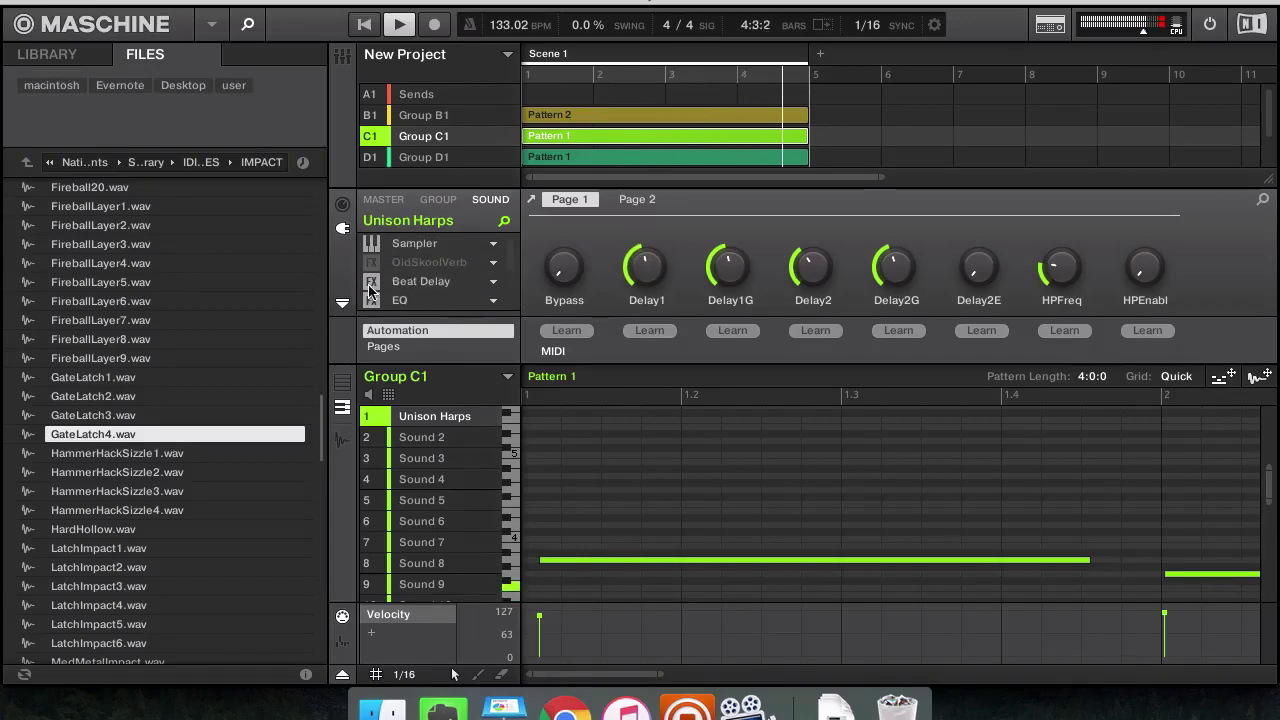
{"action": "scroll", "coordinate": [420, 288], "scroll_direction": "down", "scroll_amount": 3}
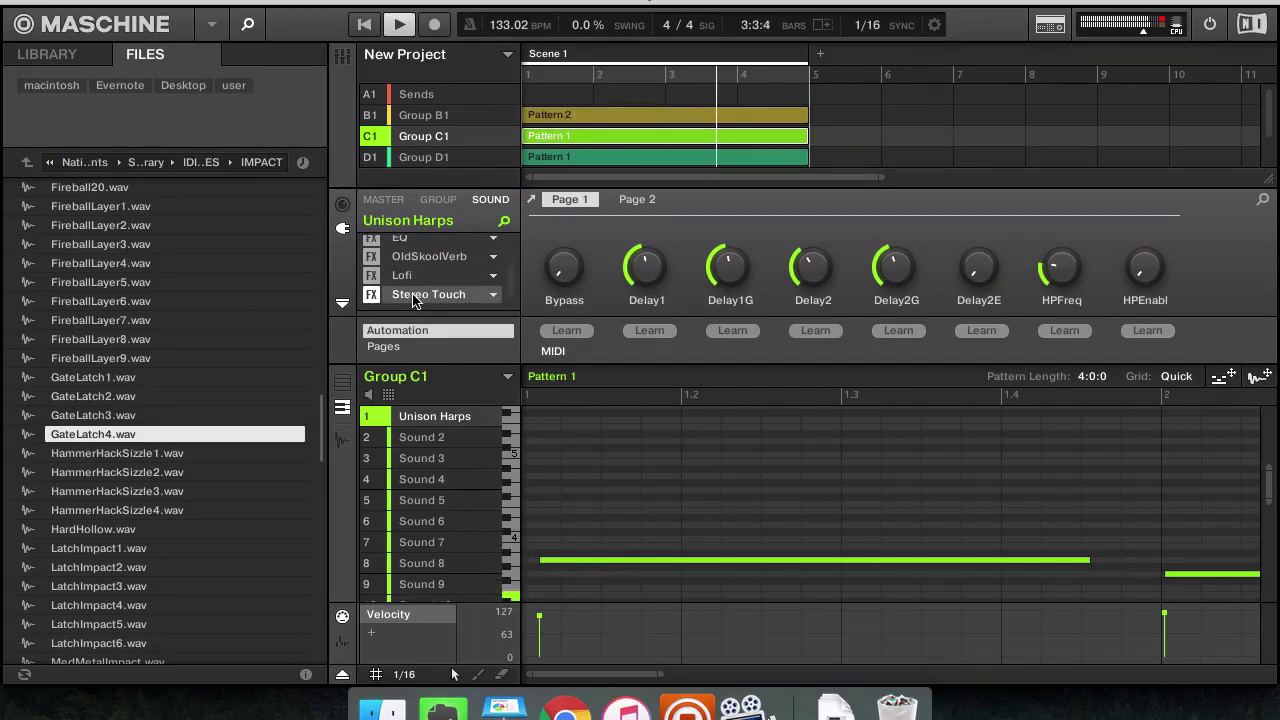
{"action": "double_click", "coordinate": [415, 297]}
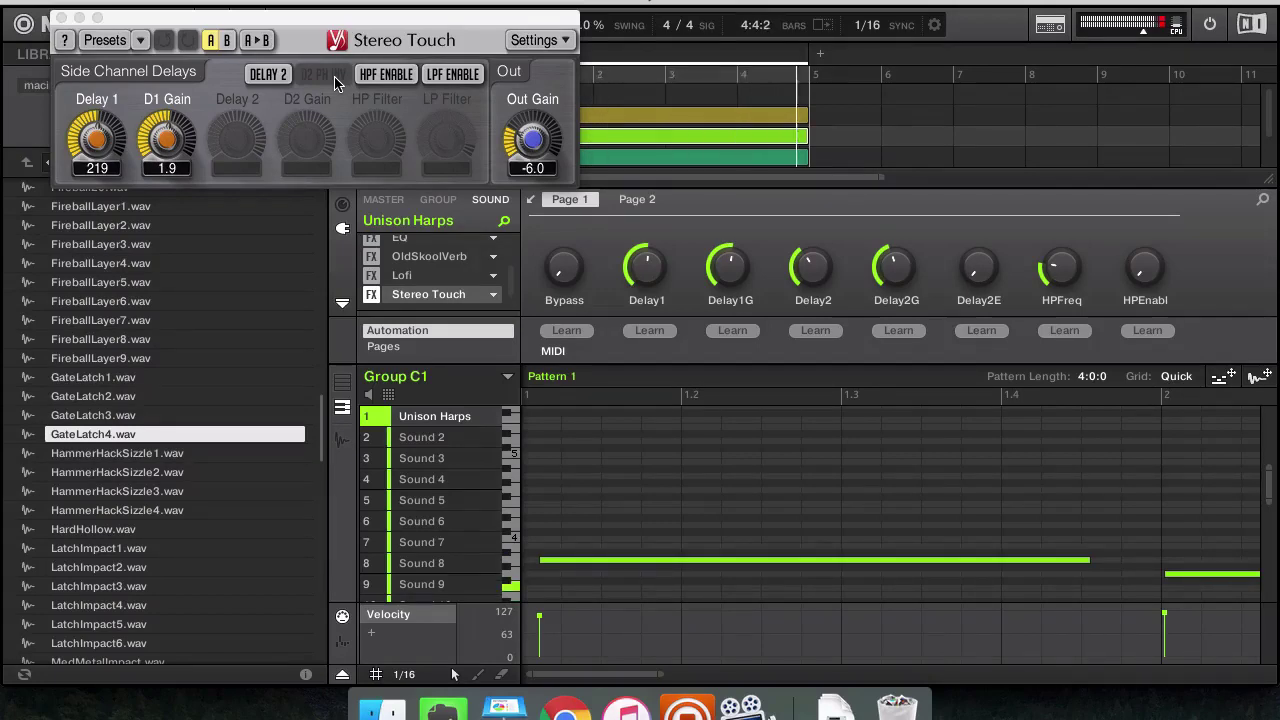
{"action": "left_click", "coordinate": [385, 76]}
{"action": "left_click", "coordinate": [393, 78]}
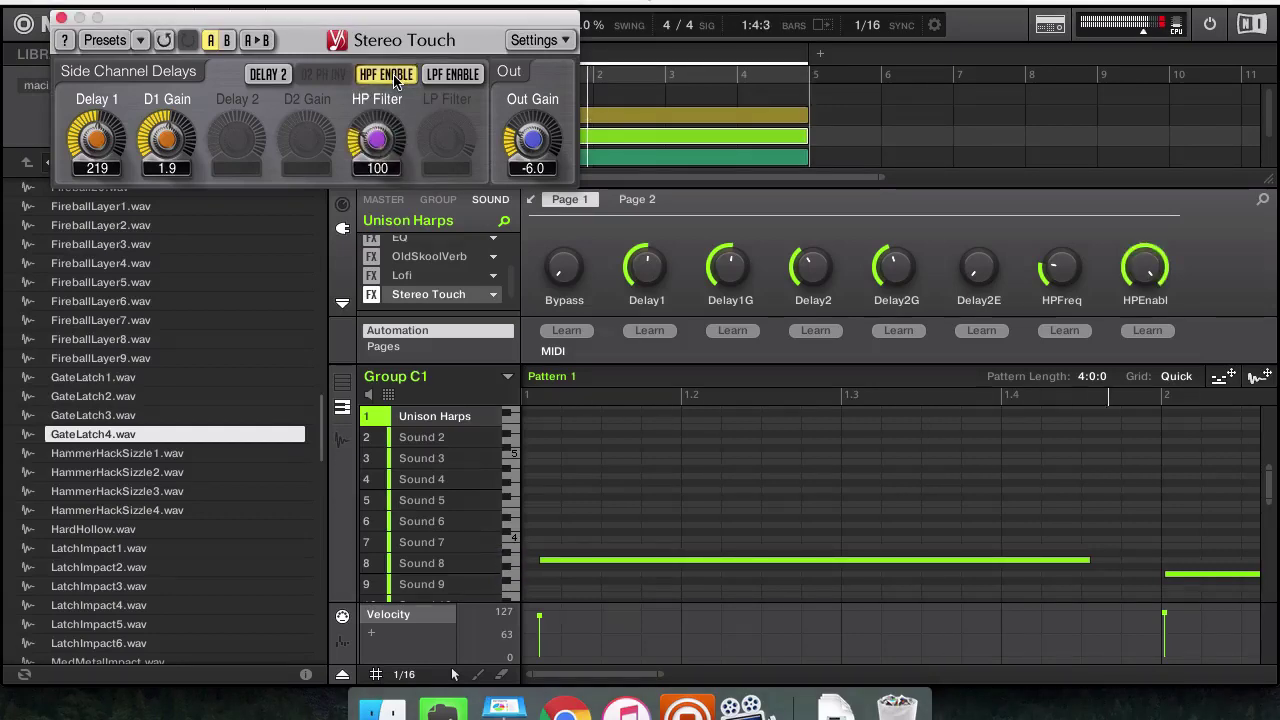
{"action": "left_click", "coordinate": [393, 78]}
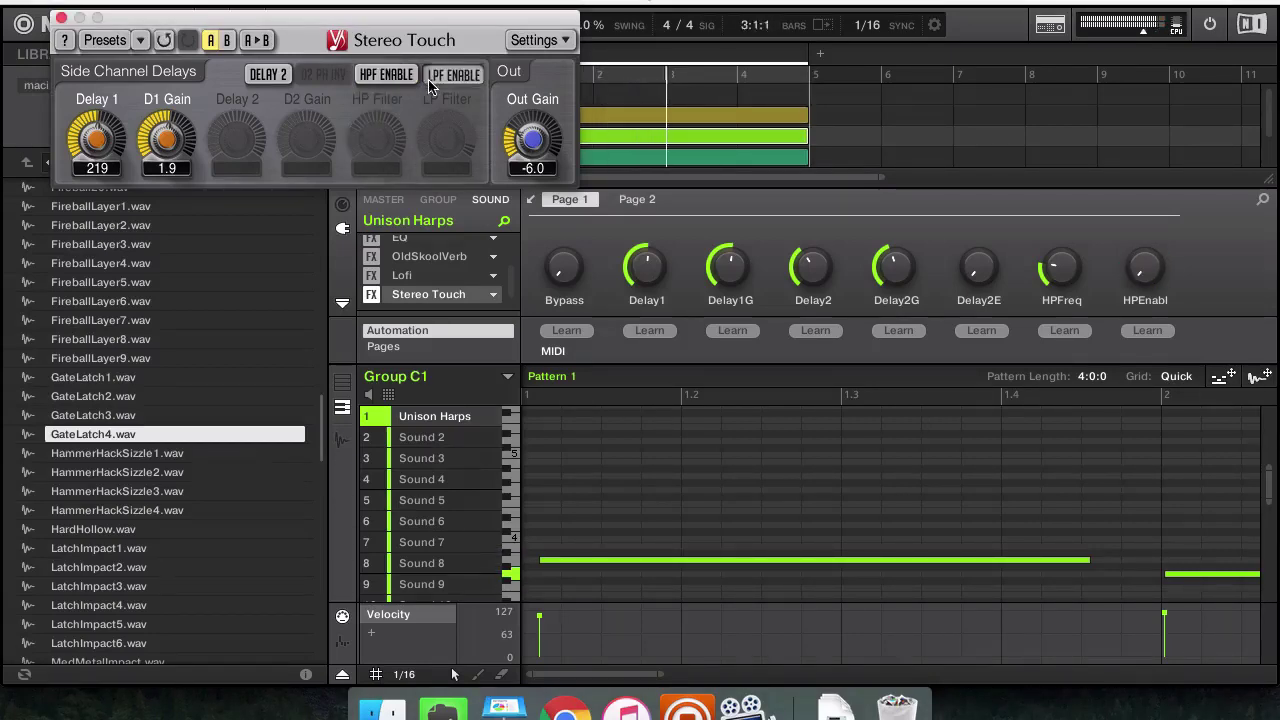
{"action": "left_click", "coordinate": [430, 78]}
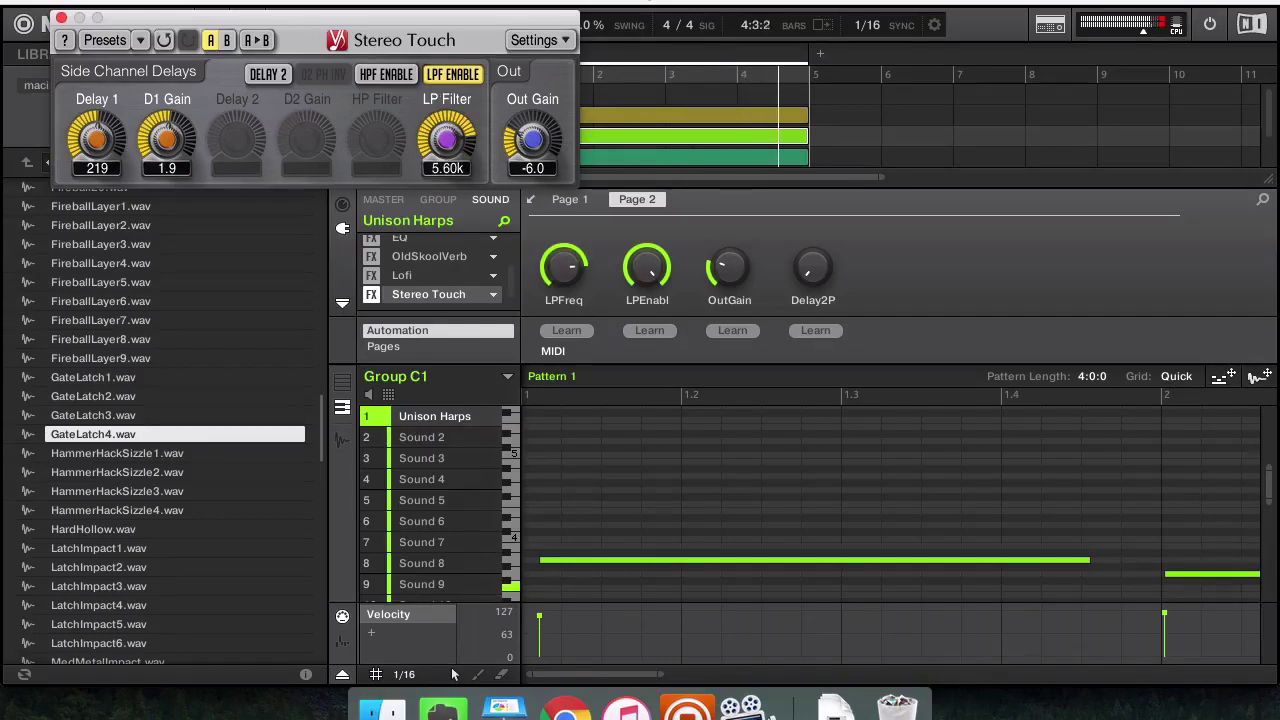
{"action": "left_click", "coordinate": [61, 18]}
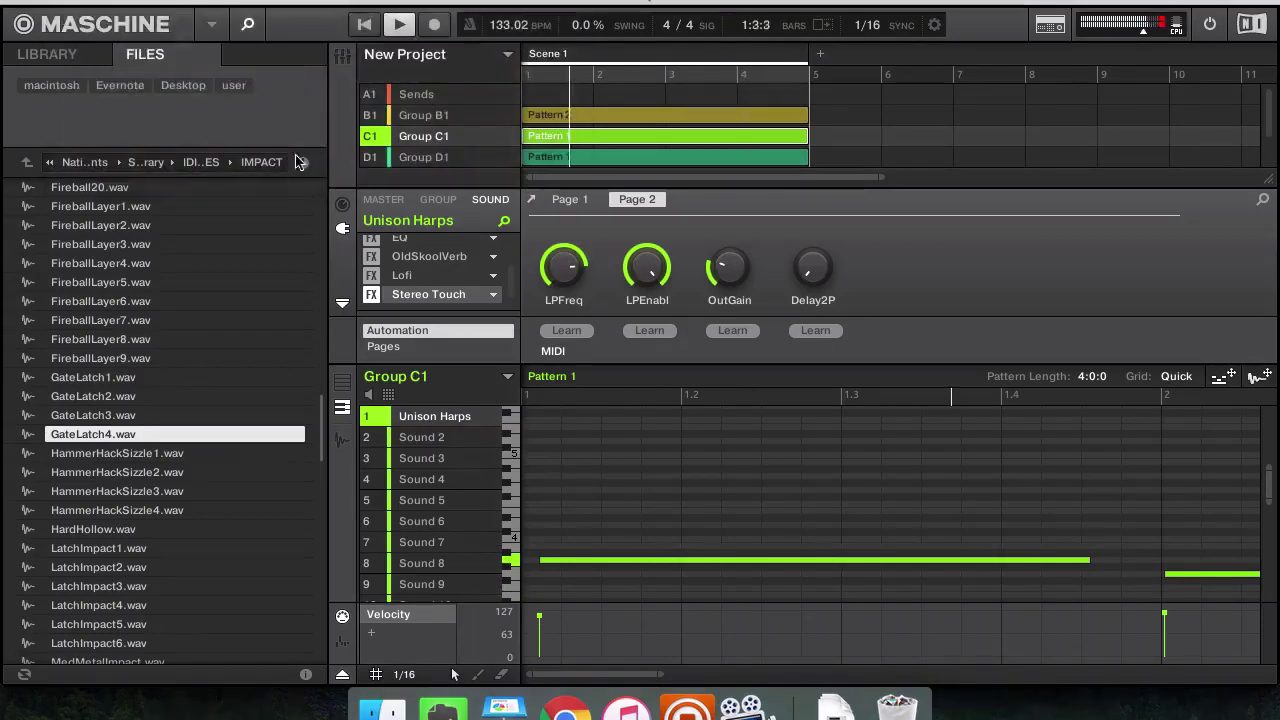
Add another internal EQ after Stereo Touch, at the end of the Unison Harps effect chain
{"action": "left_click", "coordinate": [398, 291]}
{"action": "scroll", "coordinate": [398, 282], "scroll_direction": "up", "scroll_amount": 1}
{"action": "scroll", "coordinate": [398, 282], "scroll_direction": "down", "scroll_amount": 2}
{"action": "left_click", "coordinate": [385, 297]}
{"action": "mouse_move", "coordinate": [420, 332]}
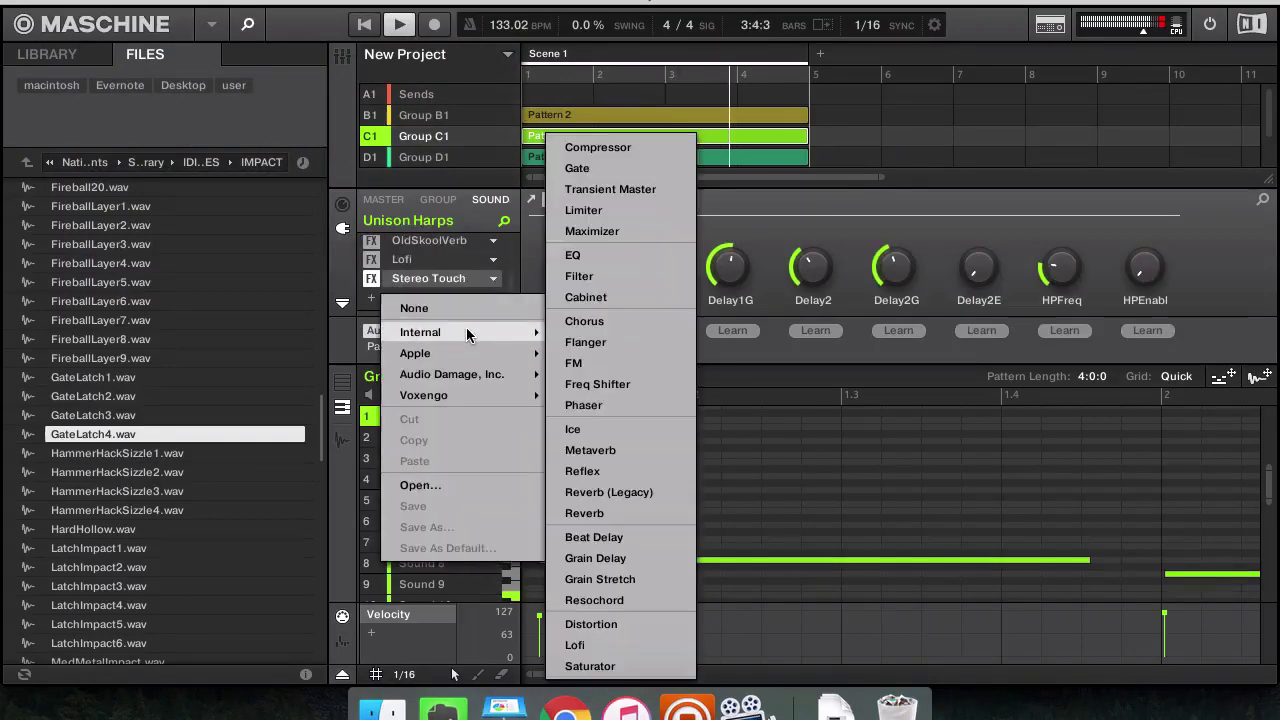
{"action": "left_click", "coordinate": [573, 255]}
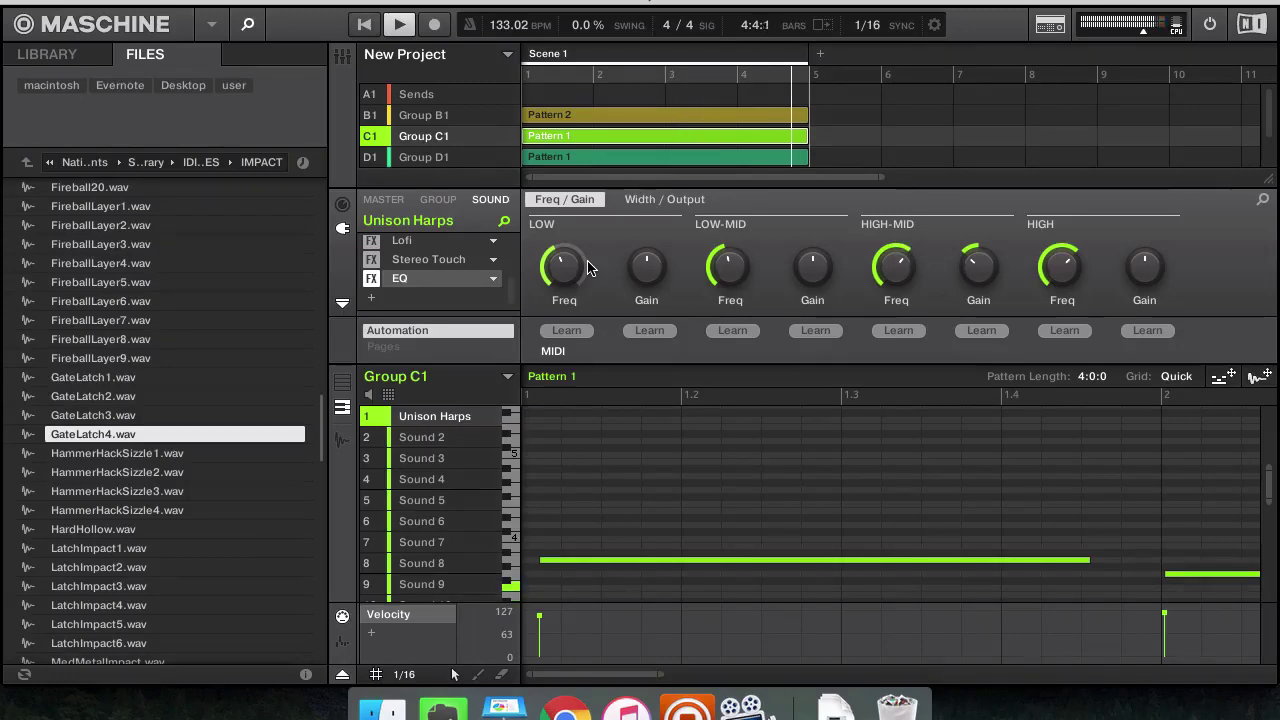
{"action": "scroll", "coordinate": [460, 125], "scroll_direction": "down", "scroll_amount": 1}
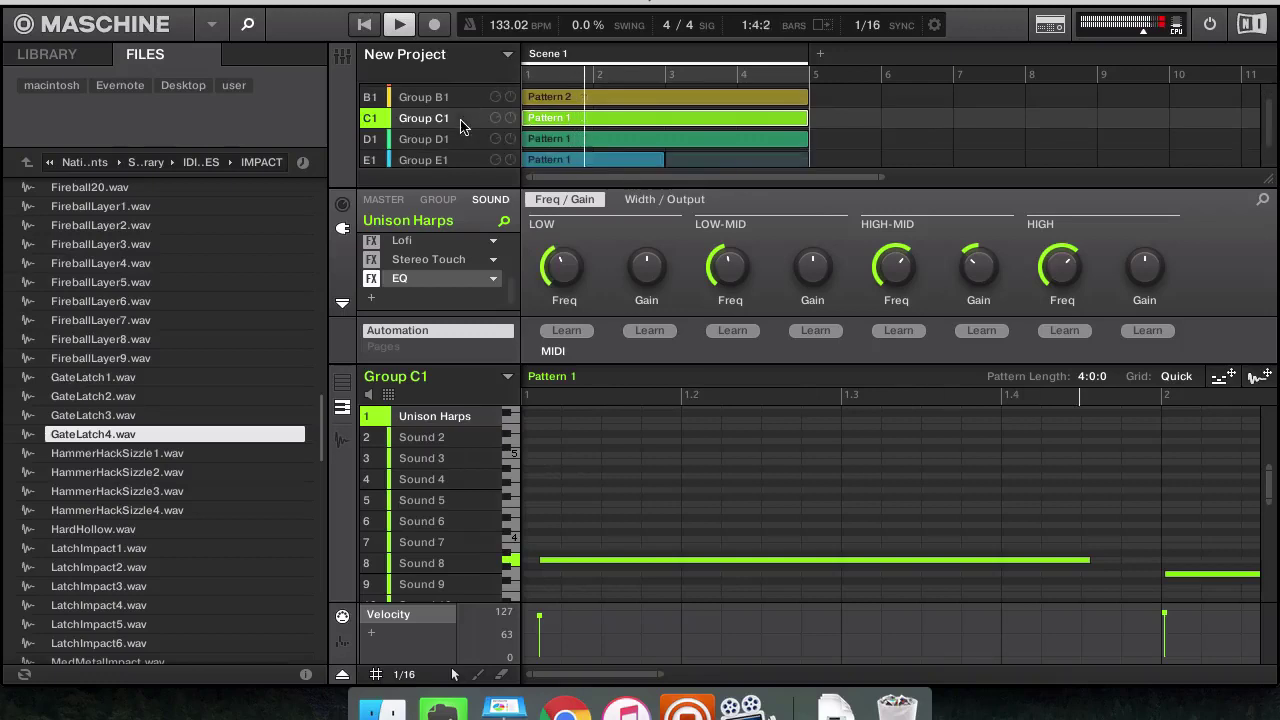
Copy Group D1 and paste it into a new group added at the end of the group list
{"action": "left_click", "coordinate": [452, 140]}
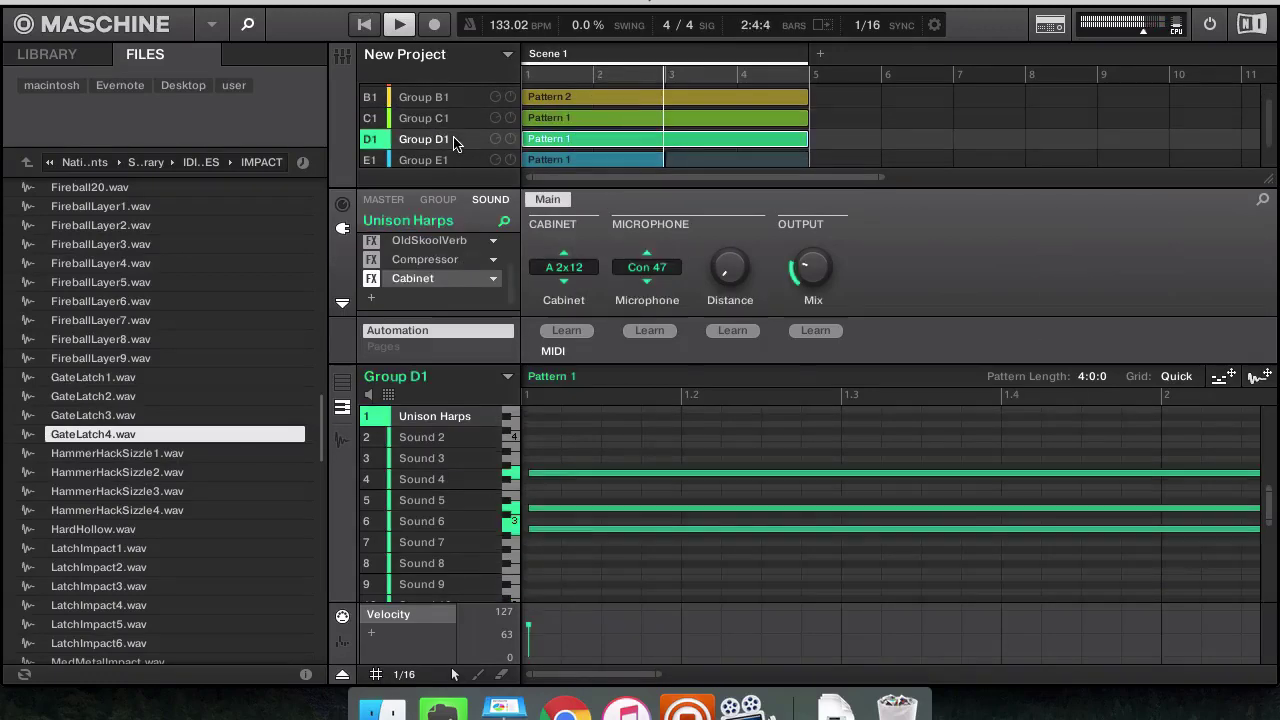
{"action": "left_click", "coordinate": [440, 98]}
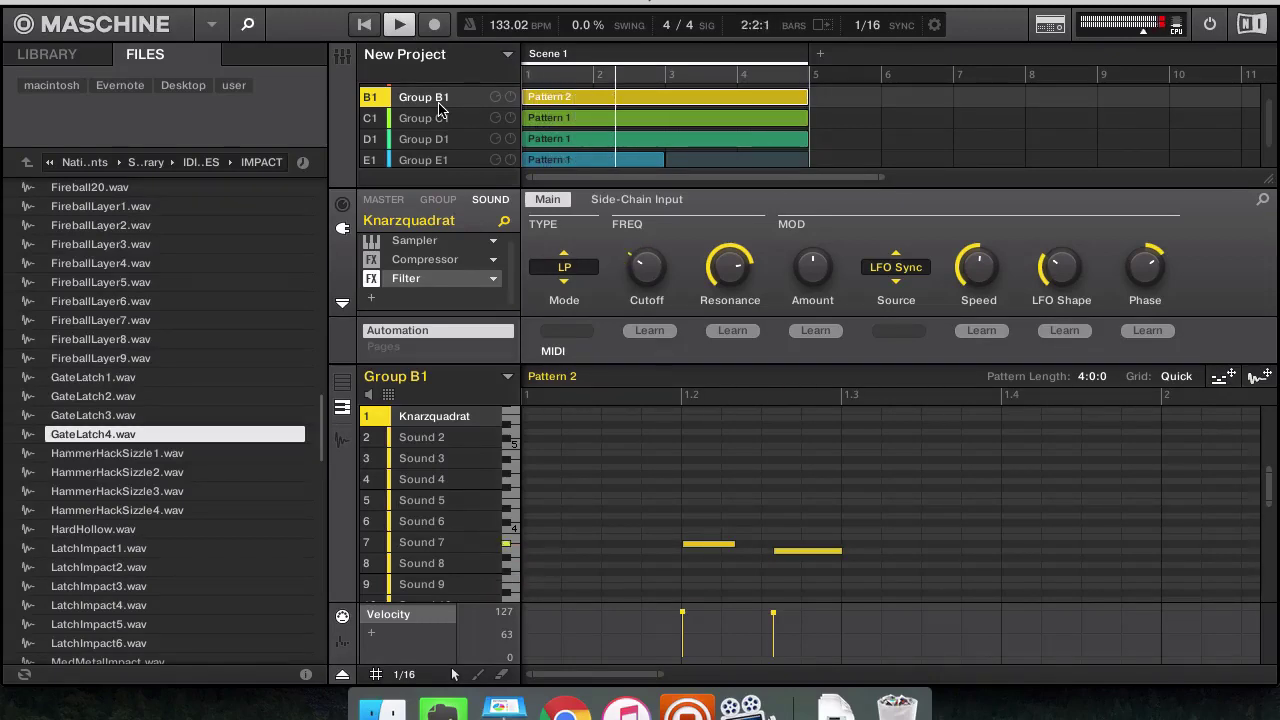
{"action": "left_click", "coordinate": [442, 115]}
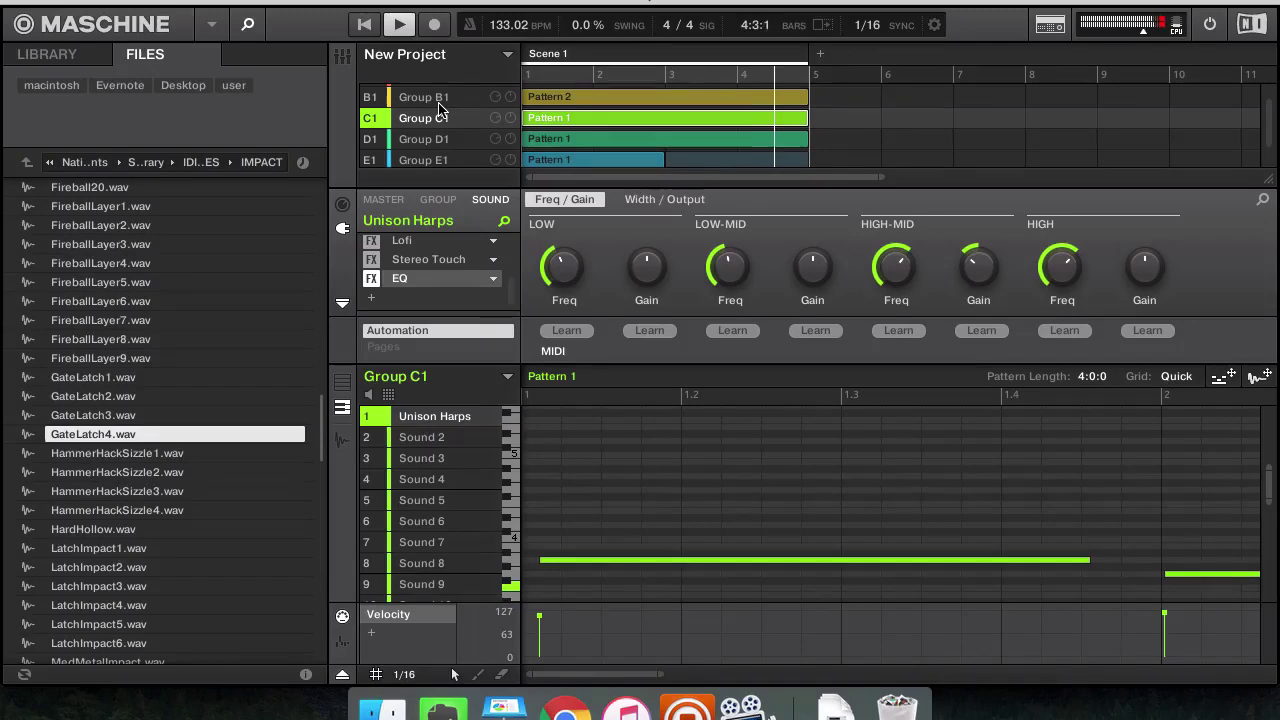
{"action": "left_click", "coordinate": [422, 138]}
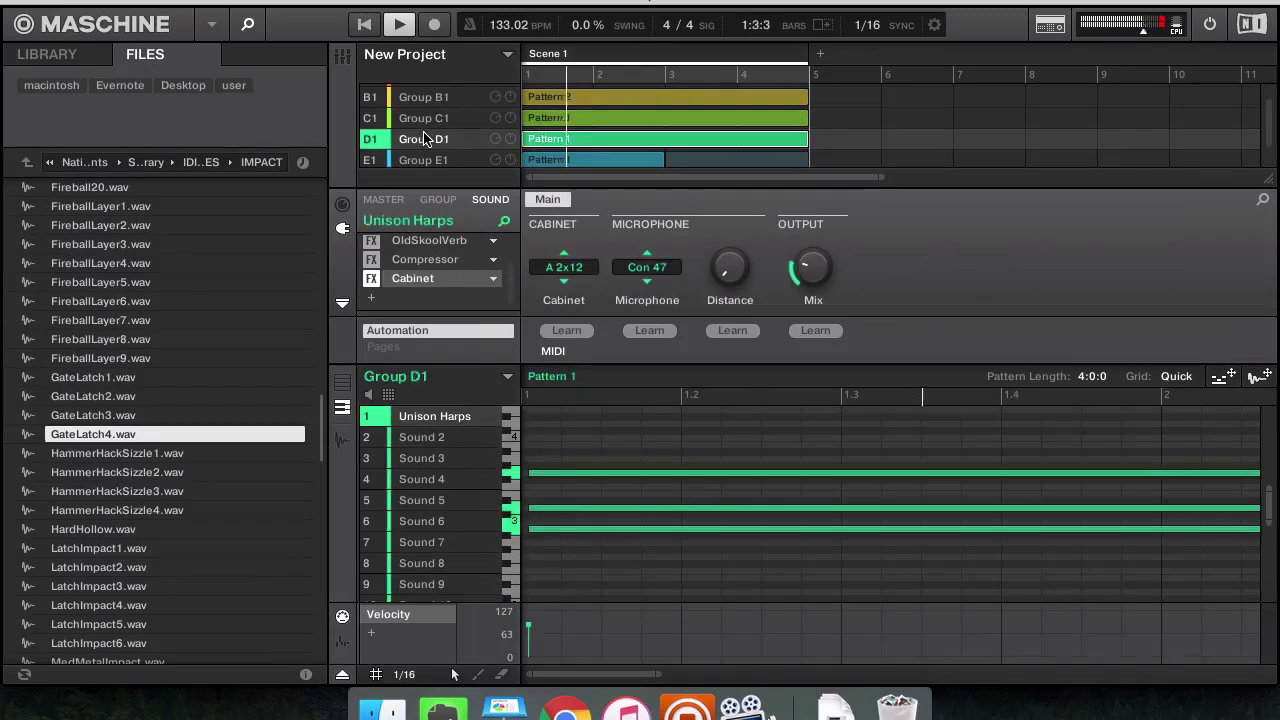
{"action": "right_click", "coordinate": [422, 138]}
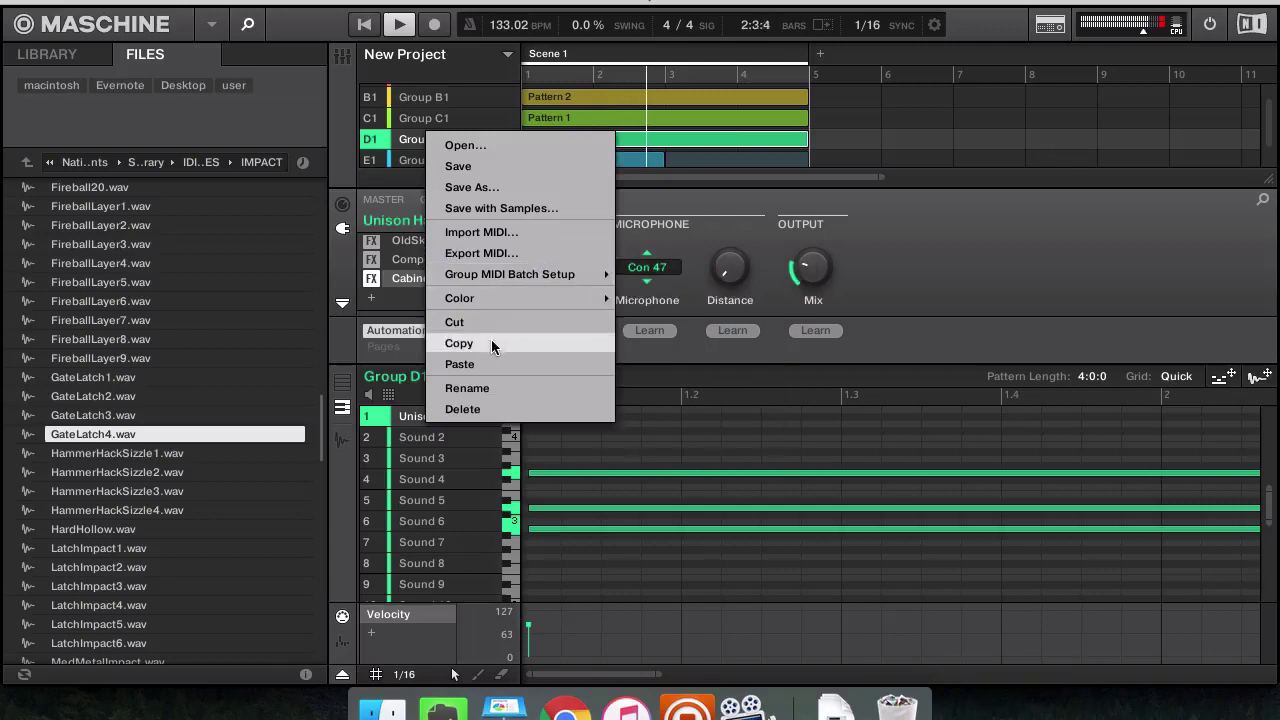
{"action": "left_click", "coordinate": [491, 343]}
{"action": "scroll", "coordinate": [445, 138], "scroll_direction": "down", "scroll_amount": 2}
{"action": "left_click", "coordinate": [371, 156]}
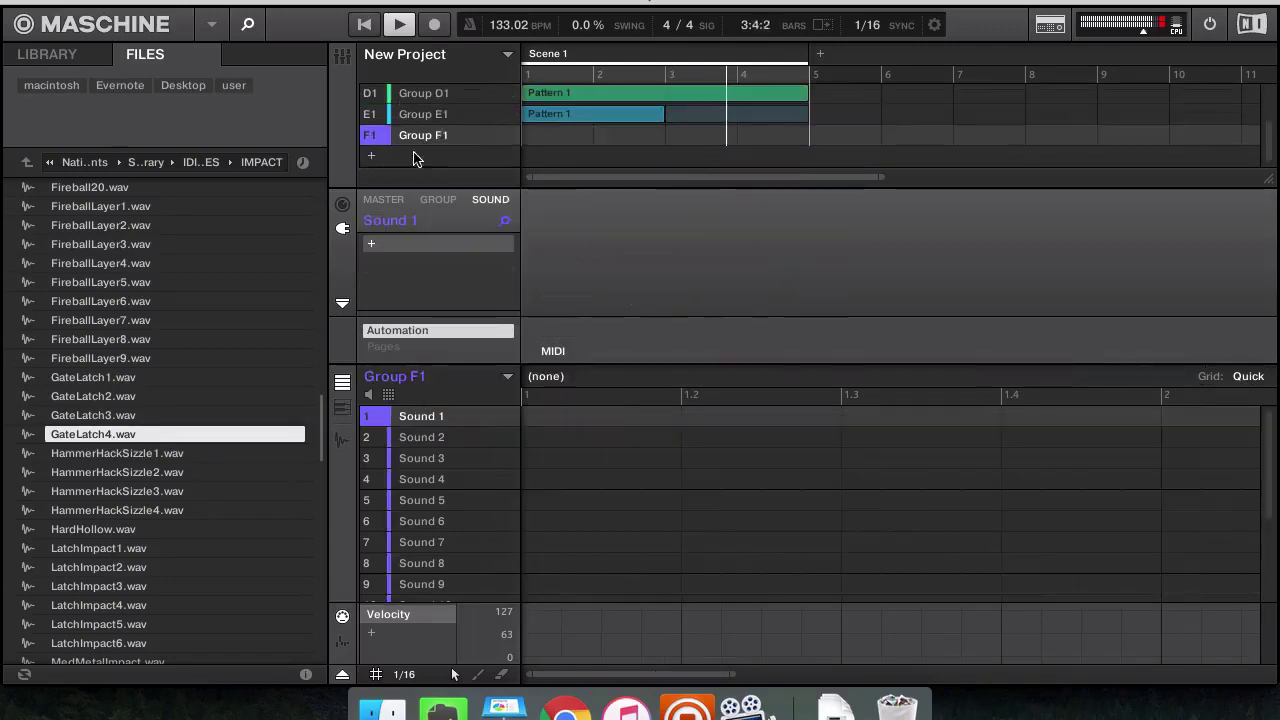
{"action": "right_click", "coordinate": [430, 140]}
{"action": "left_click", "coordinate": [516, 363]}
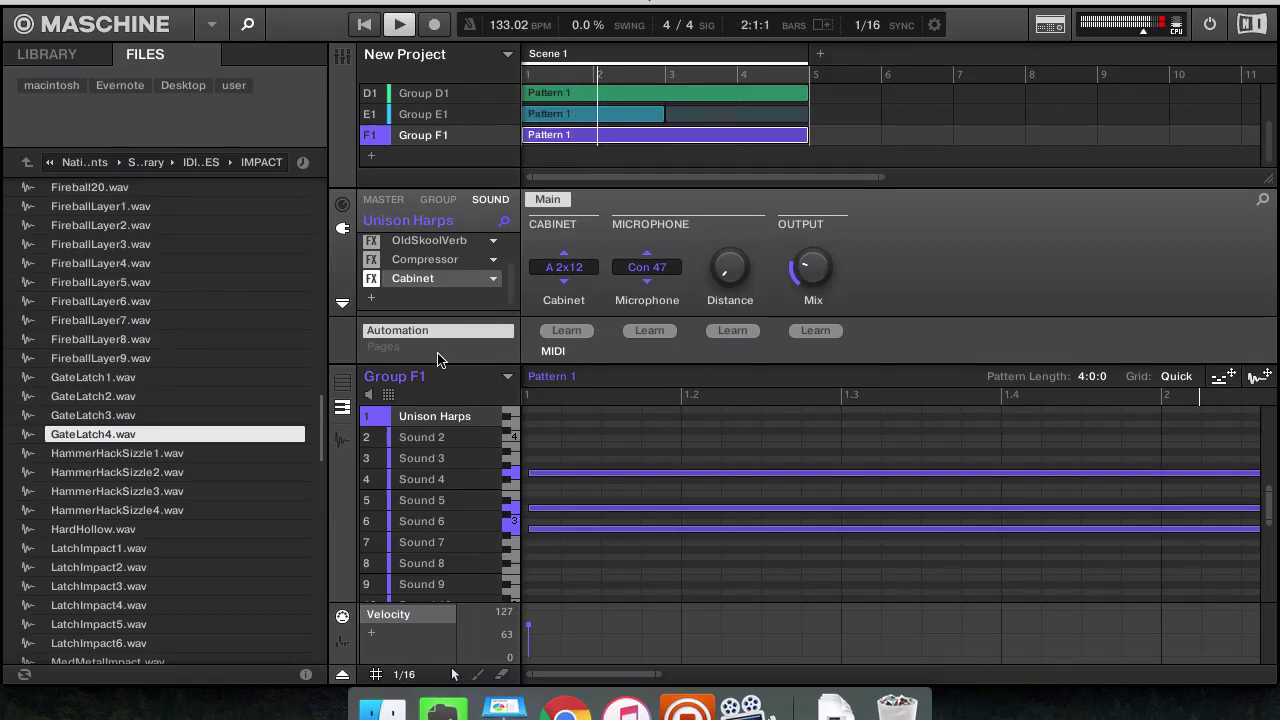
{"action": "right_click", "coordinate": [424, 413]}
{"action": "left_click", "coordinate": [462, 647]}
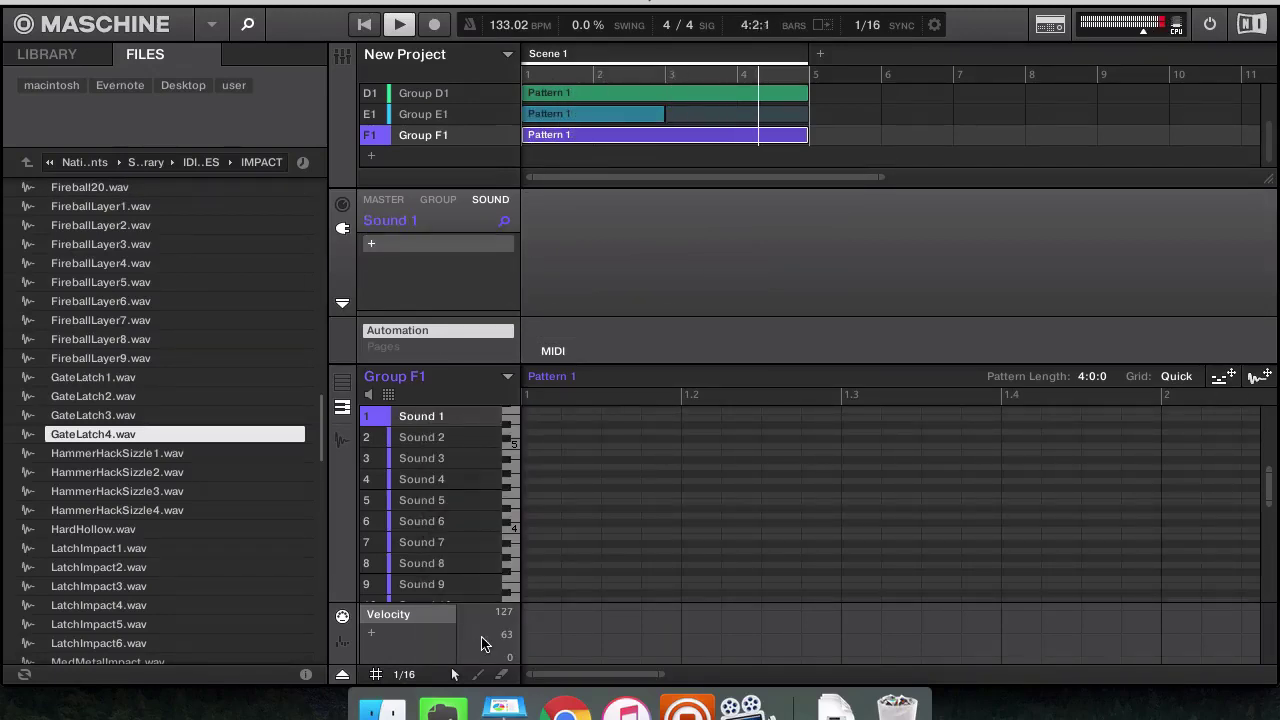
{"action": "key", "text": "super+z"}
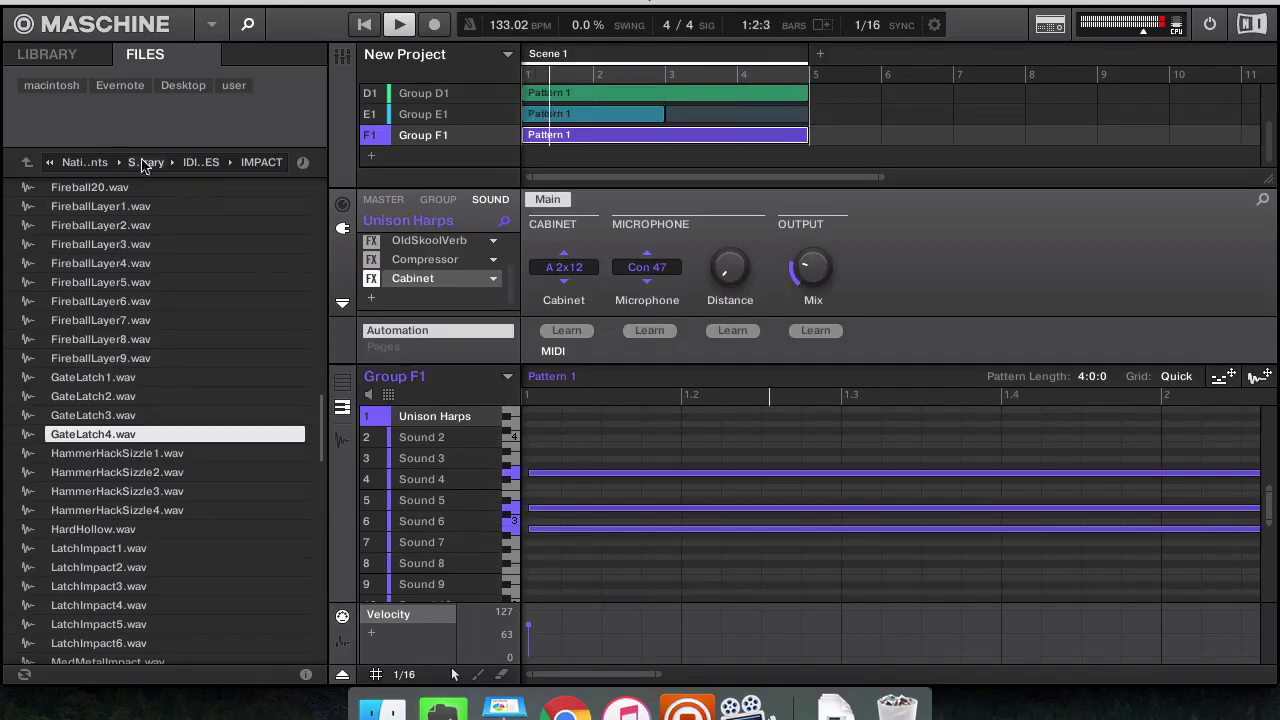
Try several library Keys presets on Group F1's first sound, settle on Wide Mark I, and record a new part into its pattern
{"action": "left_click", "coordinate": [47, 54]}
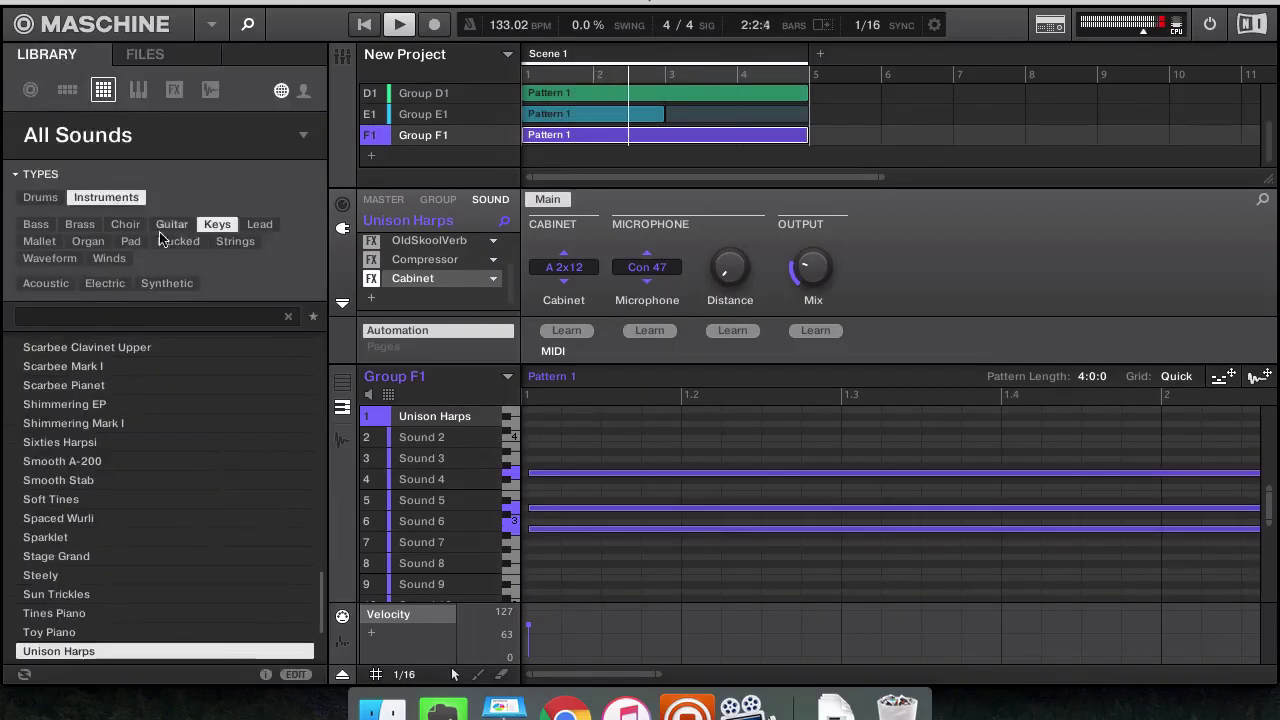
{"action": "left_click", "coordinate": [95, 518]}
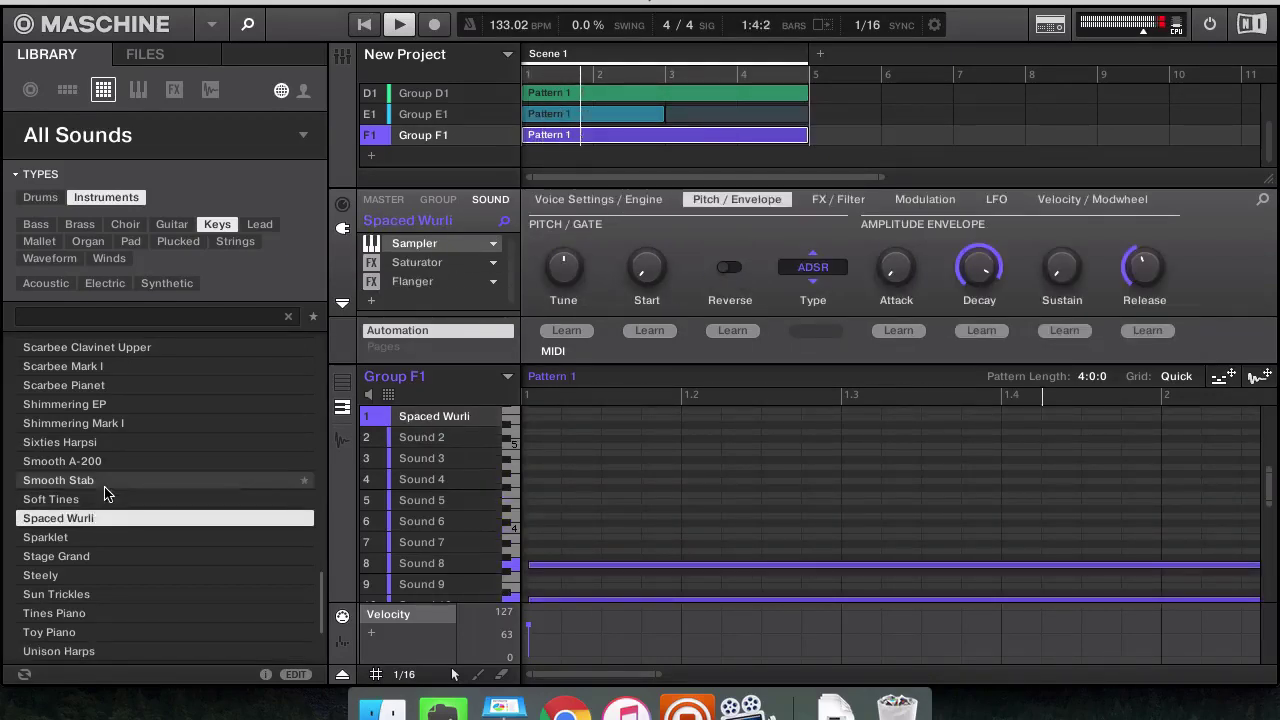
{"action": "left_click", "coordinate": [456, 94]}
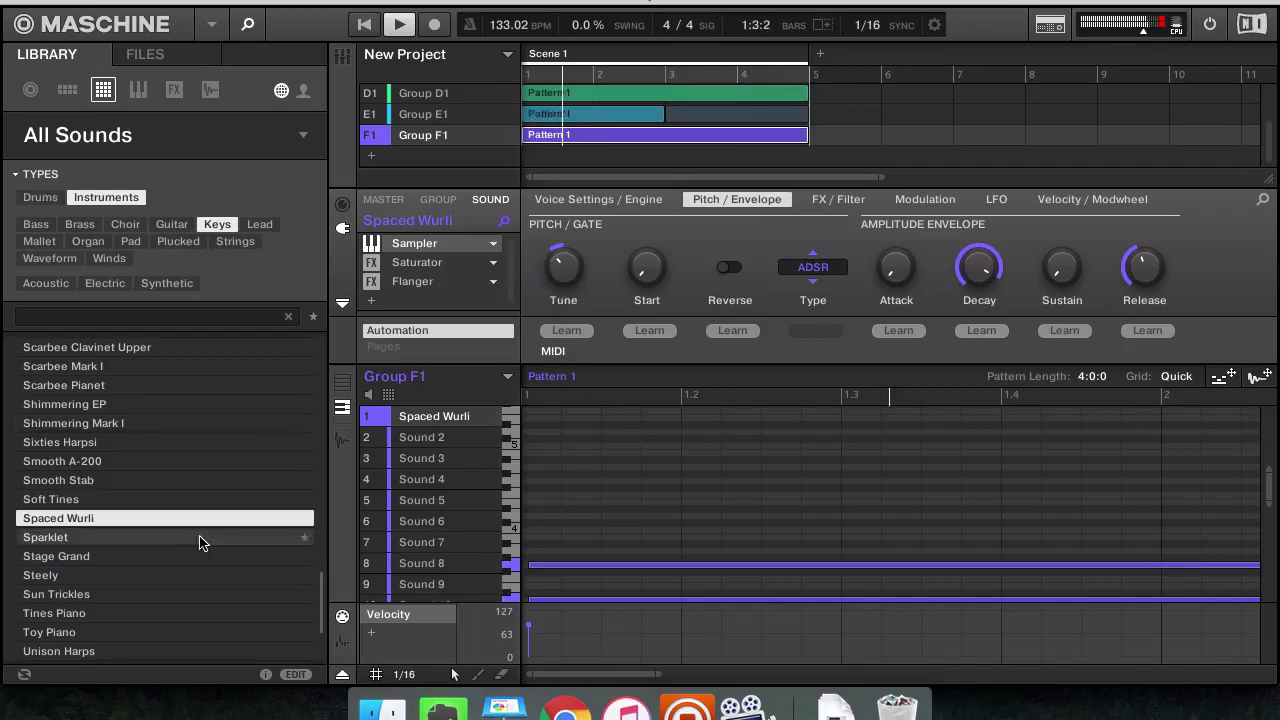
{"action": "left_click", "coordinate": [115, 575]}
{"action": "left_click", "coordinate": [116, 558]}
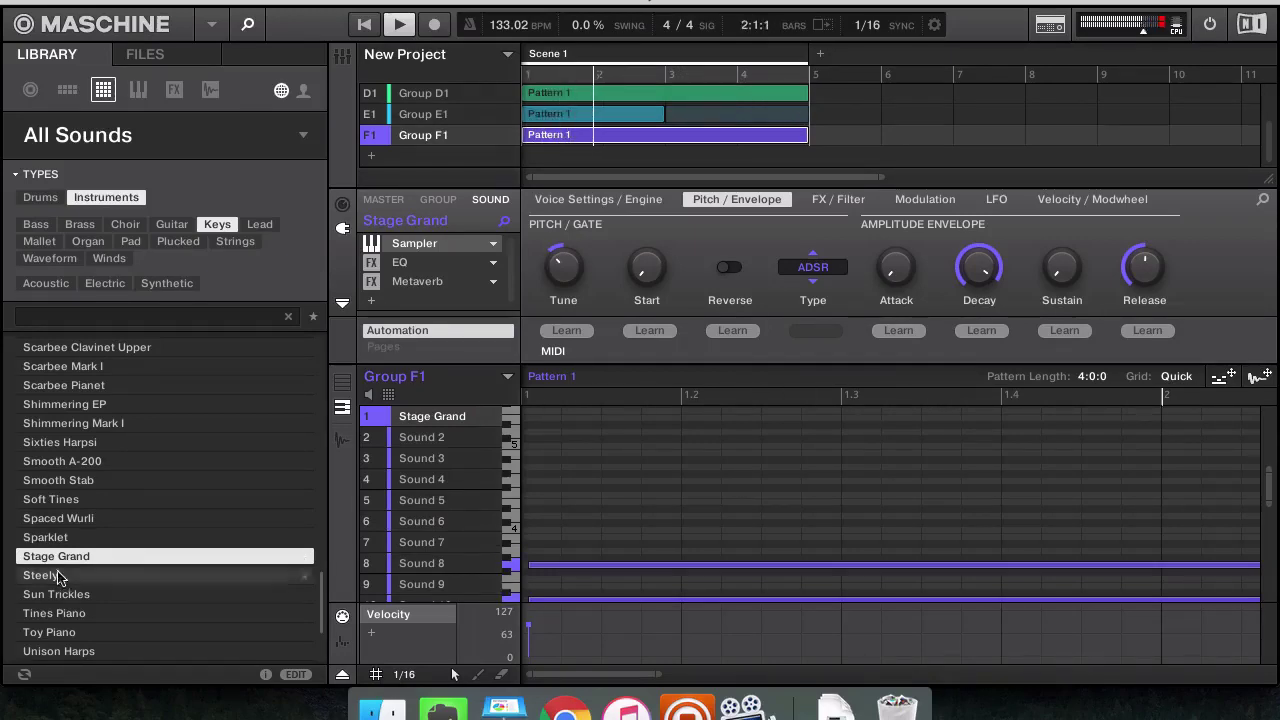
{"action": "scroll", "coordinate": [120, 545], "scroll_direction": "down", "scroll_amount": 2}
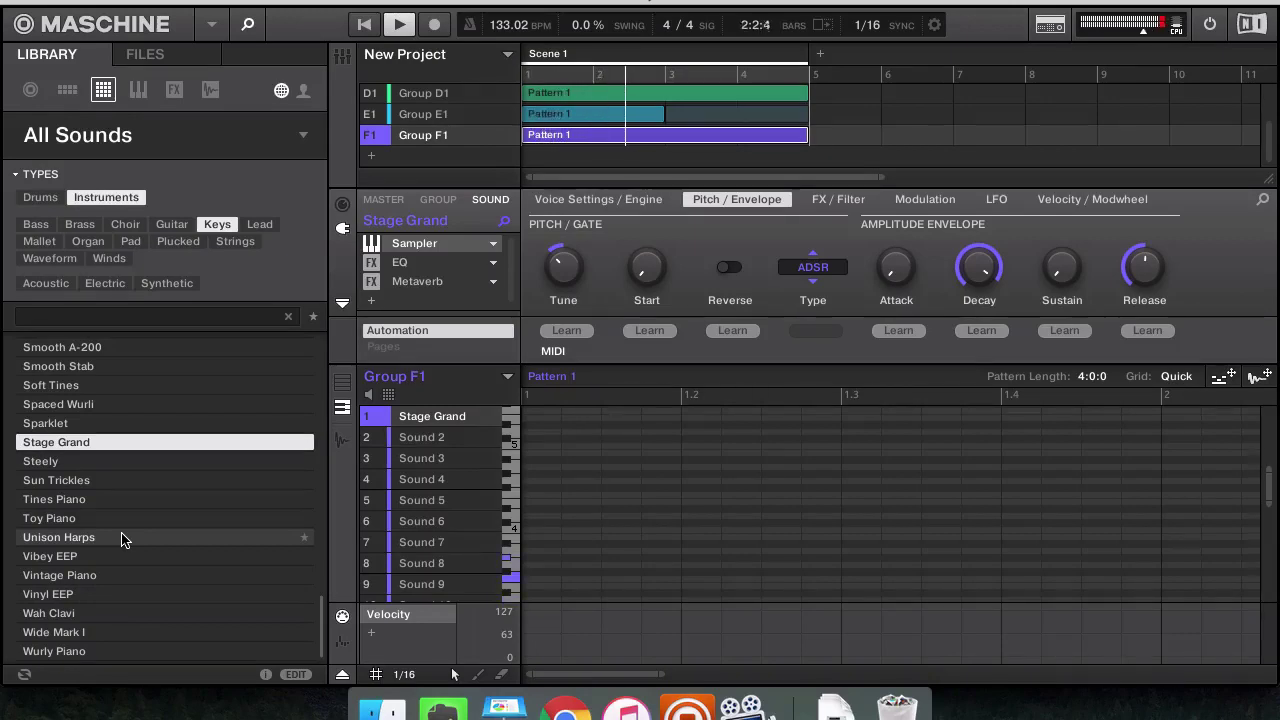
{"action": "left_click", "coordinate": [84, 347]}
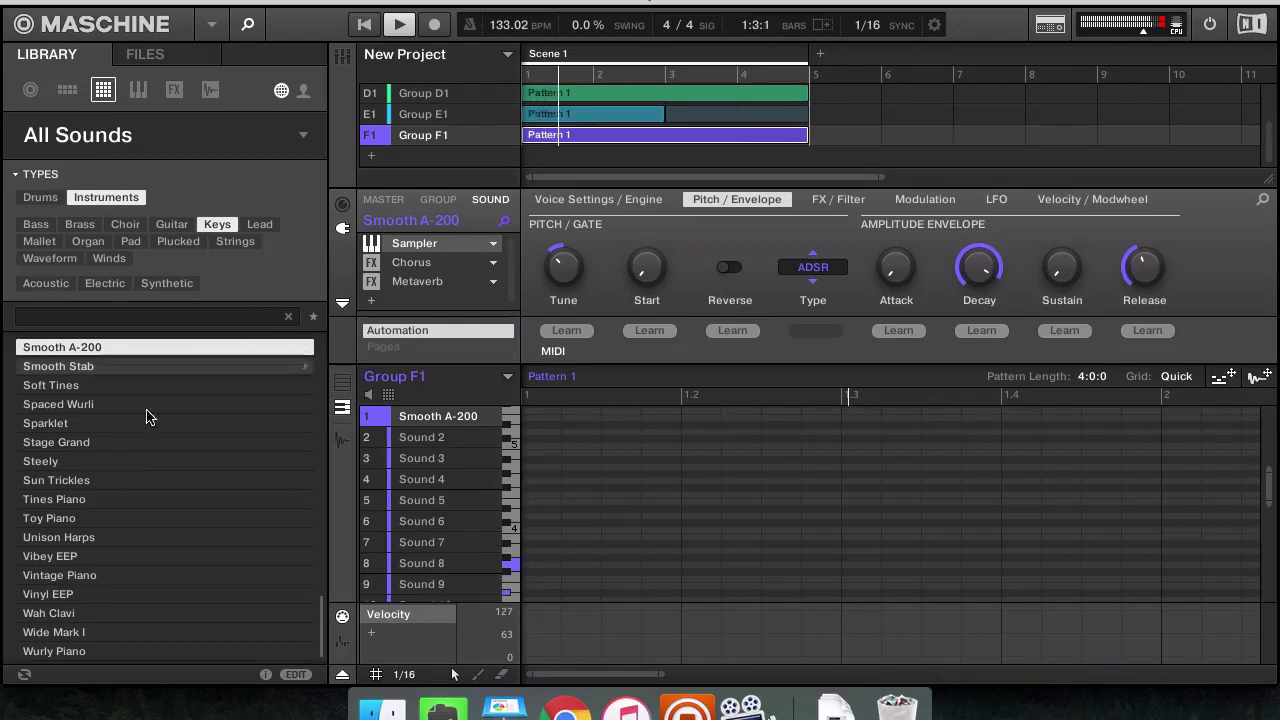
{"action": "left_click", "coordinate": [77, 631]}
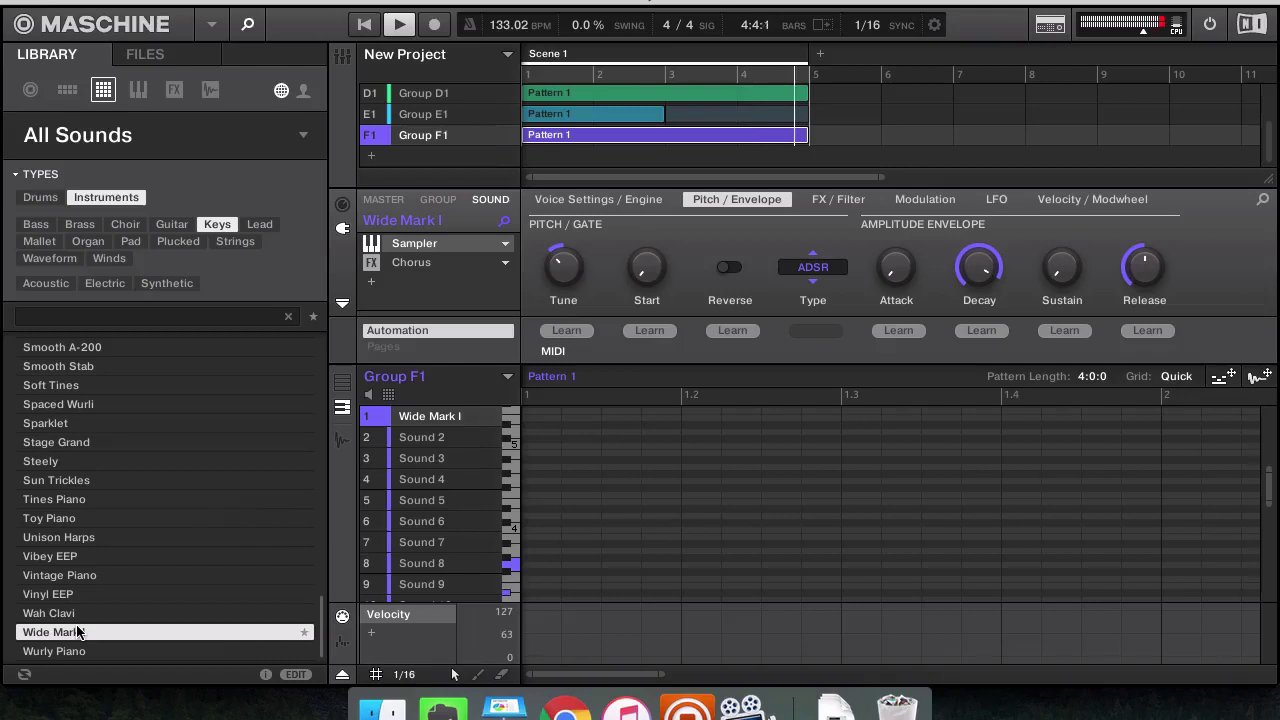
{"action": "key", "text": "super+r"}
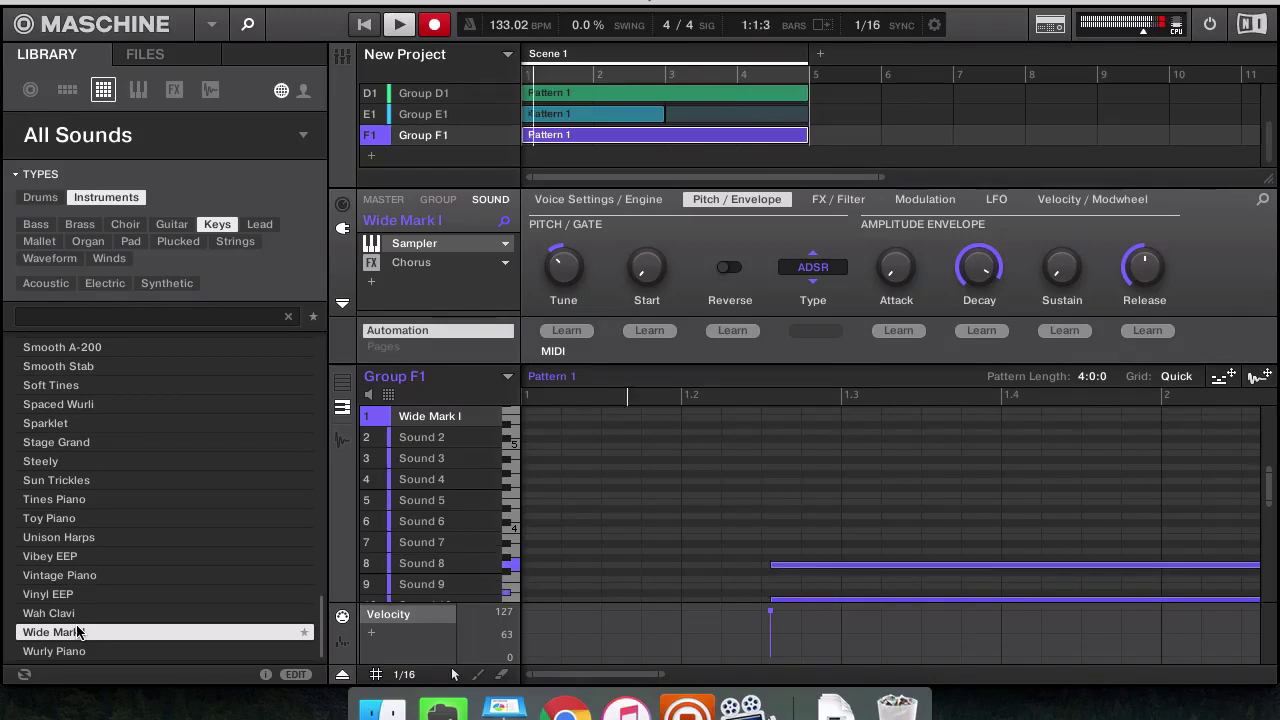
Remove the Chorus effect from Wide Mark I and add the internal Flanger in its place
{"action": "left_click", "coordinate": [371, 262]}
{"action": "left_click", "coordinate": [371, 283]}
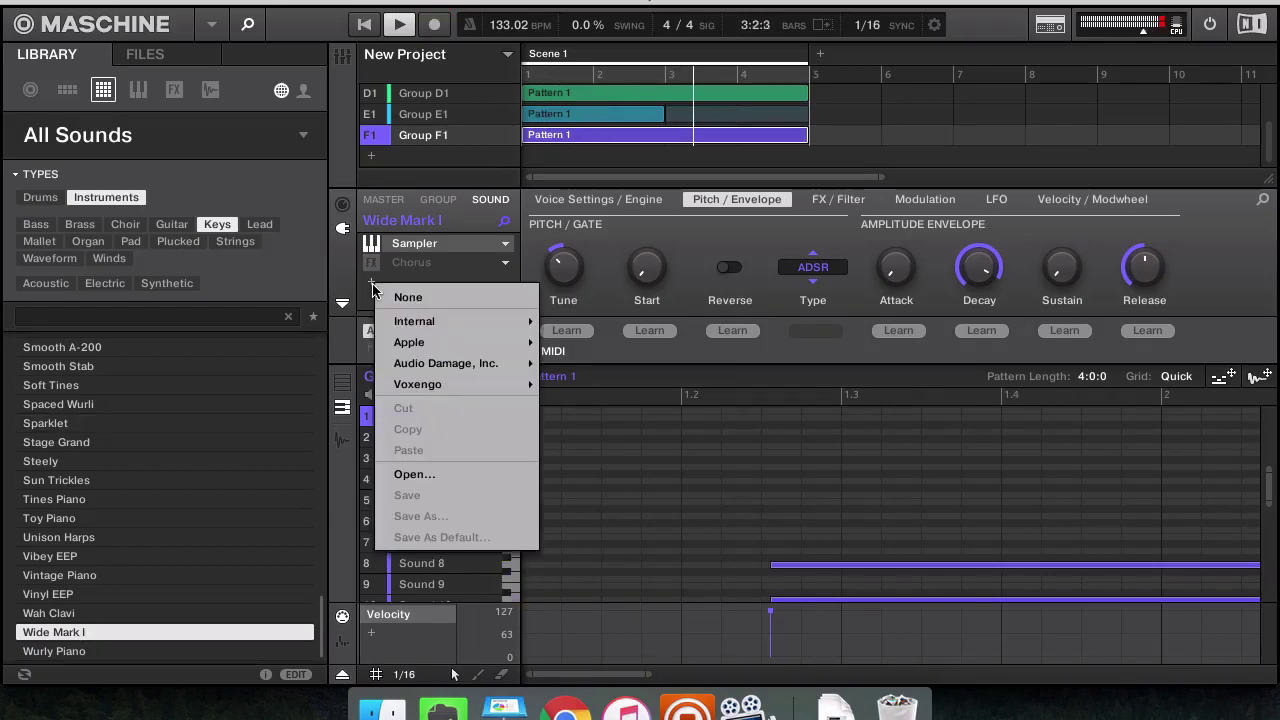
{"action": "left_click", "coordinate": [505, 262]}
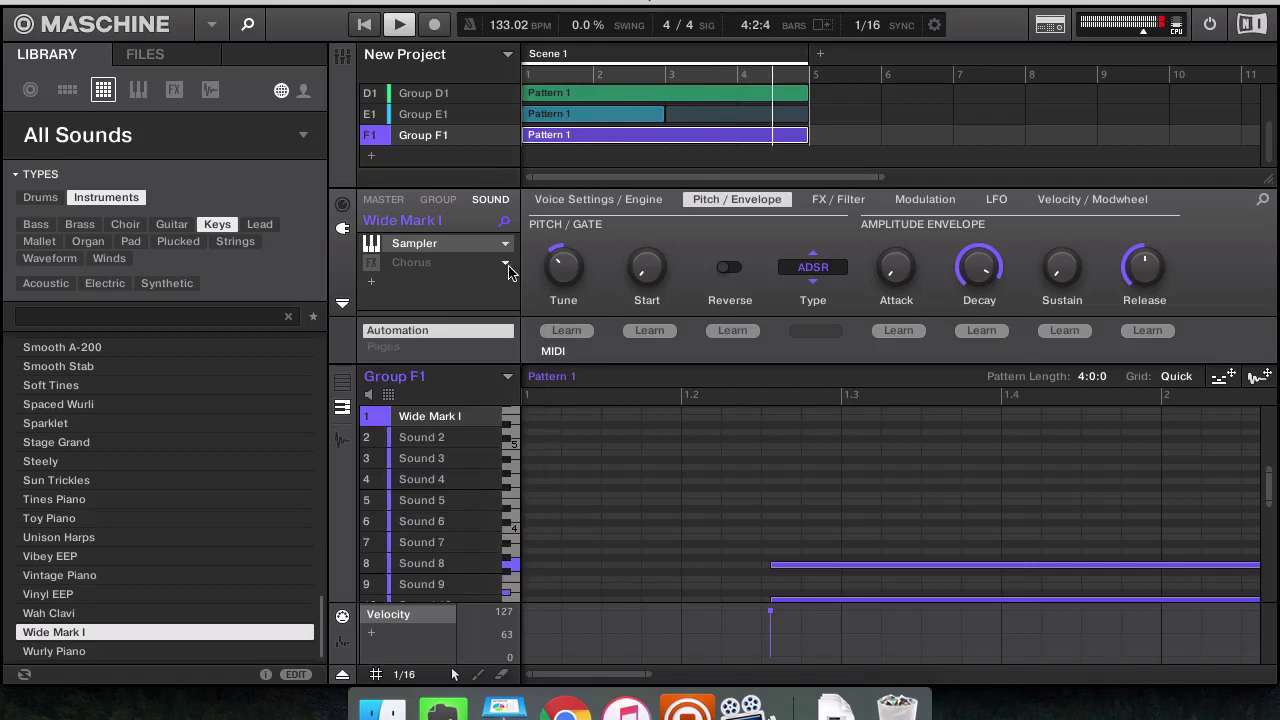
{"action": "left_click", "coordinate": [505, 262]}
{"action": "left_click", "coordinate": [535, 273]}
{"action": "left_click", "coordinate": [371, 262]}
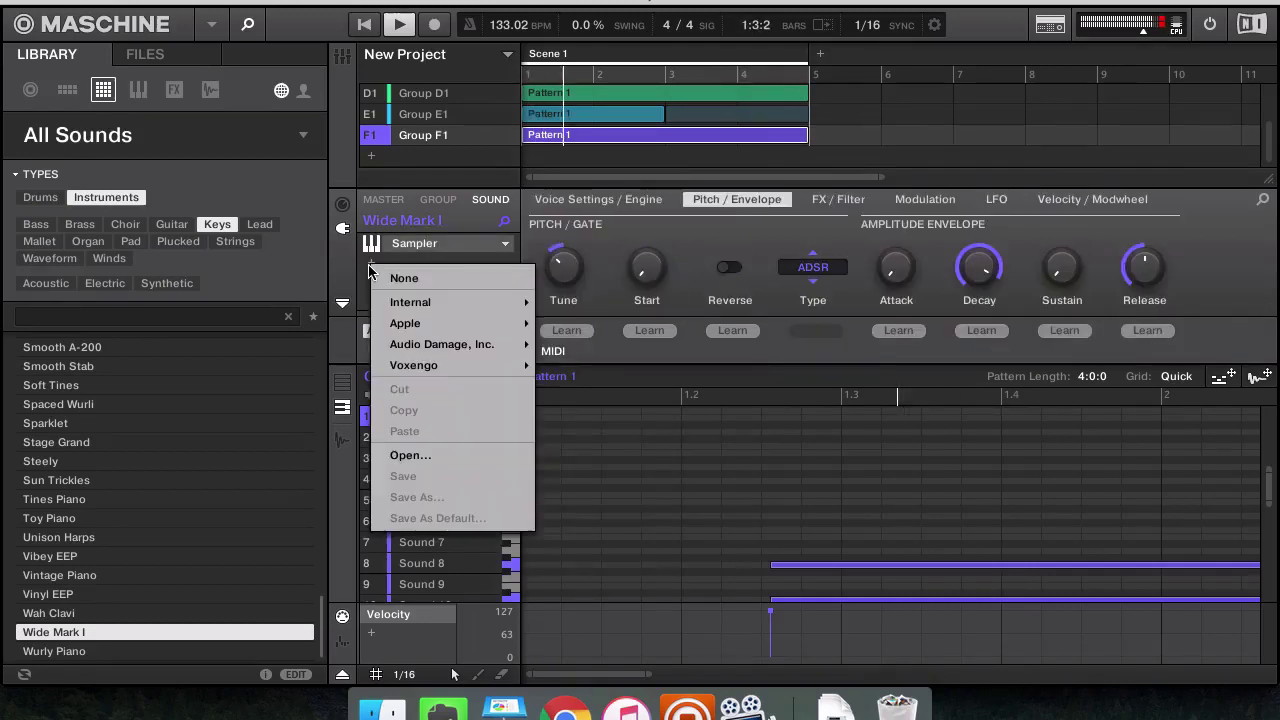
{"action": "mouse_move", "coordinate": [503, 318]}
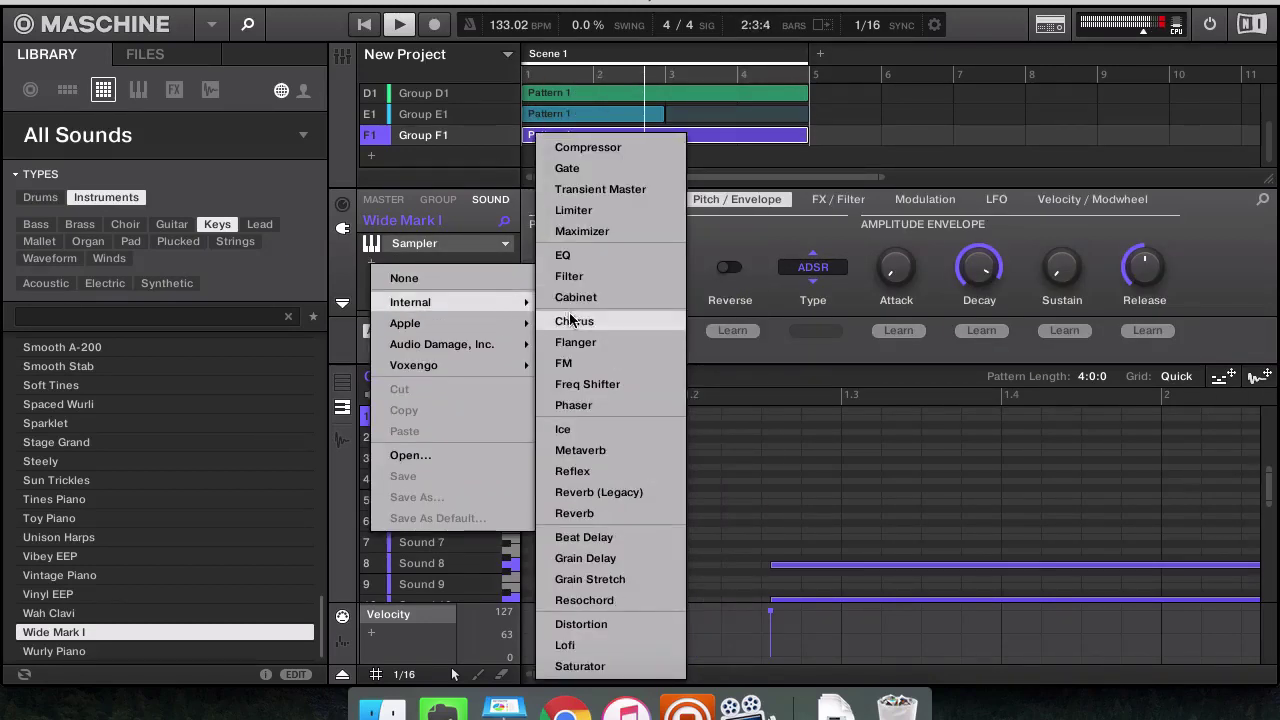
{"action": "left_click", "coordinate": [598, 343]}
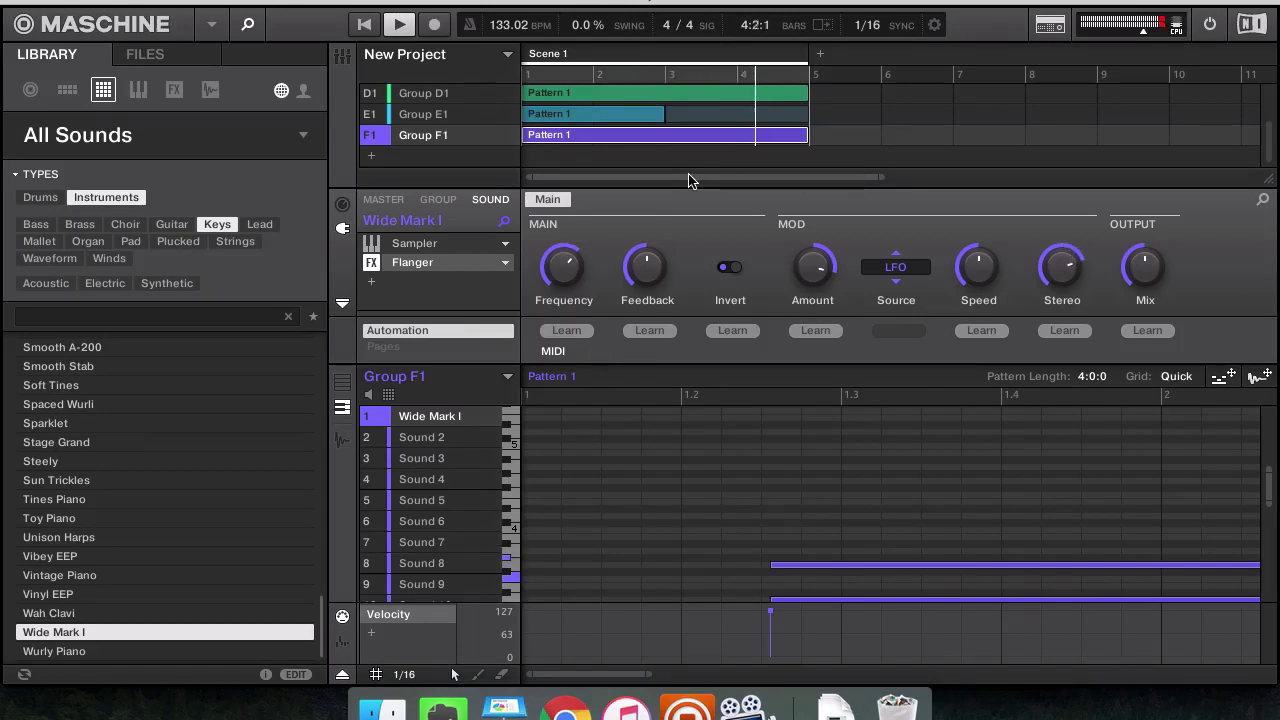
Add the internal EQ after Flanger in the Wide Mark I effect chain
{"action": "left_click", "coordinate": [438, 282]}
{"action": "mouse_move", "coordinate": [445, 319]}
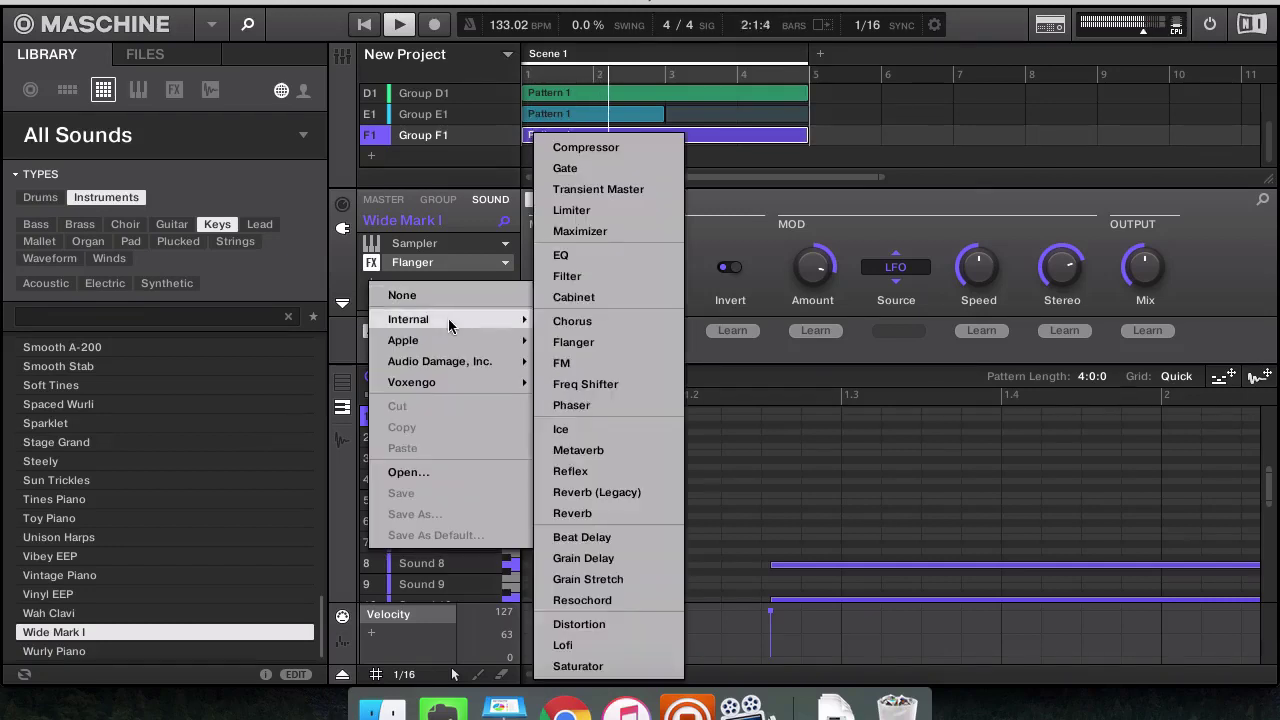
{"action": "left_click", "coordinate": [623, 254]}
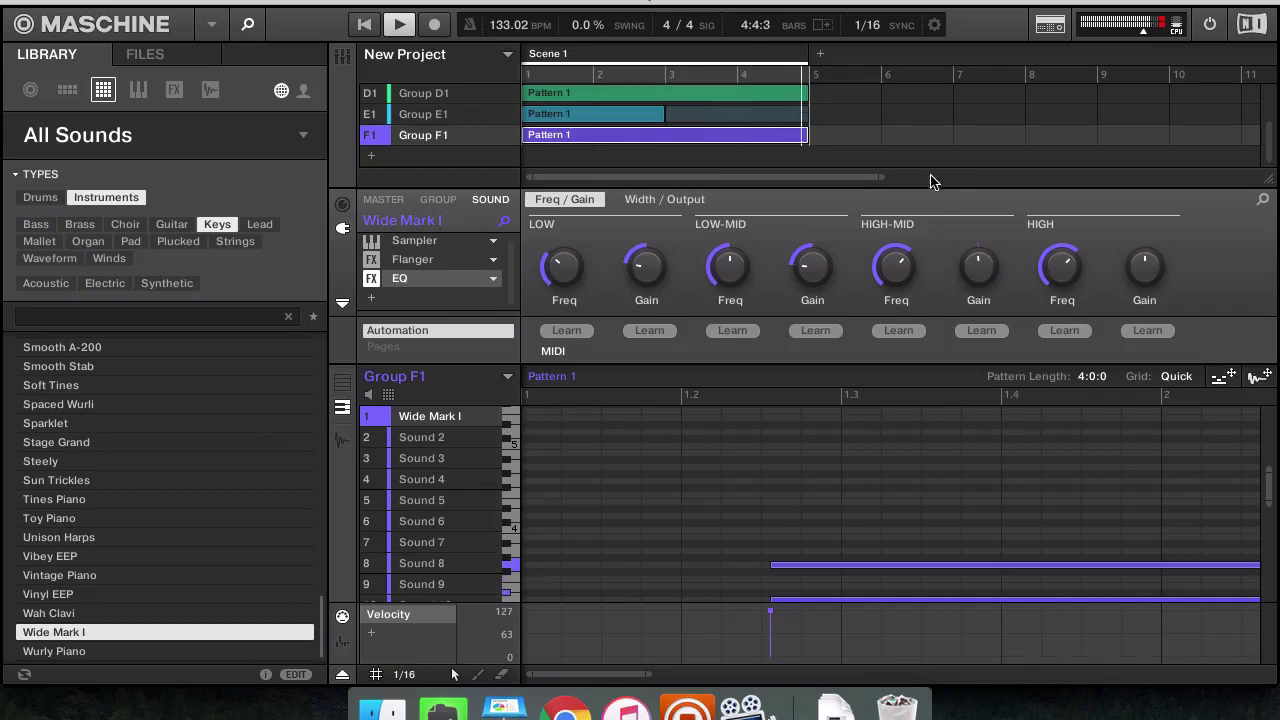
Rename Group E1, which holds the impact and kick samples, as Drums
{"action": "scroll", "coordinate": [443, 163], "scroll_direction": "up", "scroll_amount": 1}
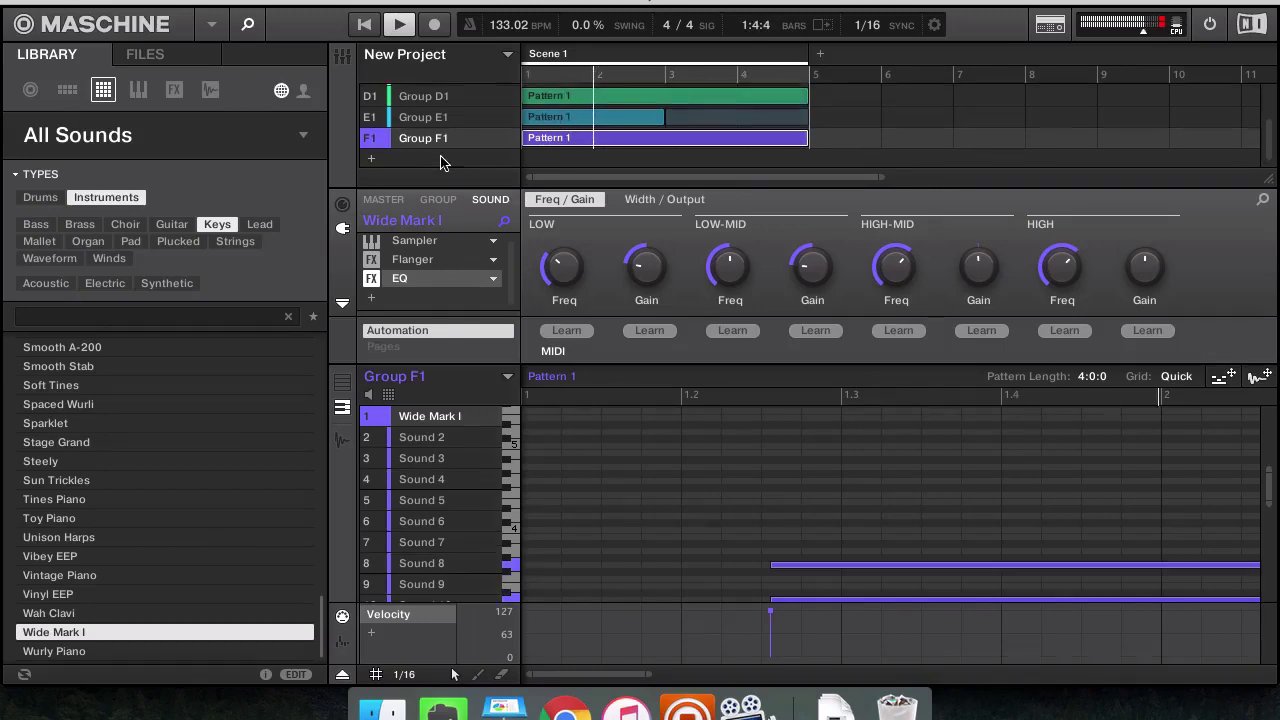
{"action": "scroll", "coordinate": [432, 146], "scroll_direction": "up", "scroll_amount": 1}
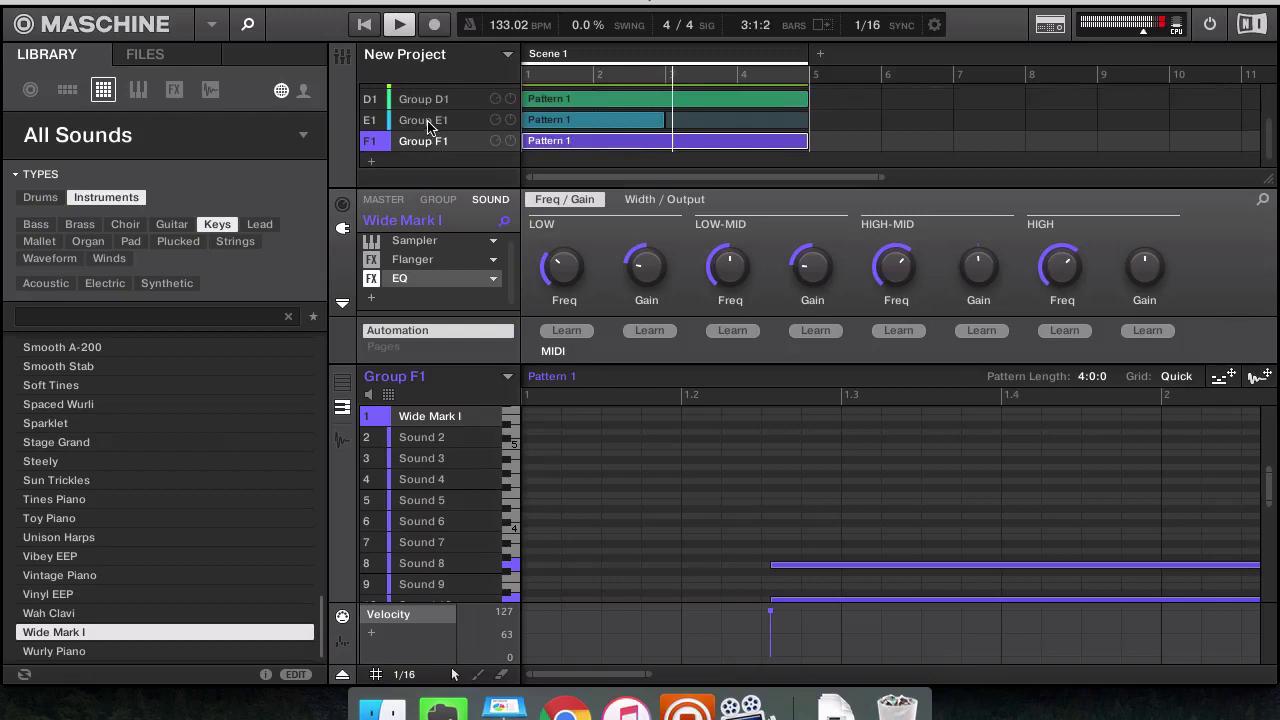
{"action": "left_click", "coordinate": [427, 120]}
{"action": "double_click", "coordinate": [427, 120]}
{"action": "type", "text": "DRum"}
{"action": "key", "text": "BackSpace"}
{"action": "key", "text": "BackSpace"}
{"action": "key", "text": "BackSpace"}
{"action": "type", "text": "rums"}
{"action": "key", "text": "Return"}
Rename Group D1 as Secondary Melody
{"action": "left_click", "coordinate": [440, 100]}
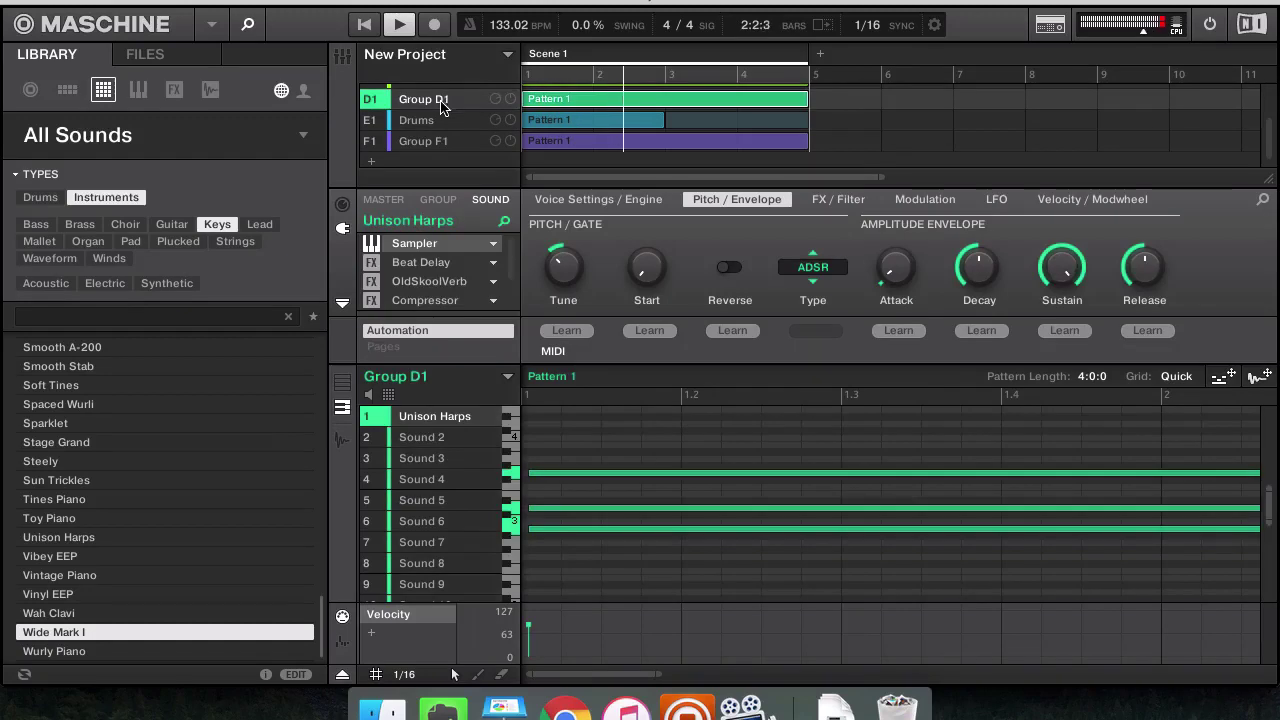
{"action": "double_click", "coordinate": [440, 100]}
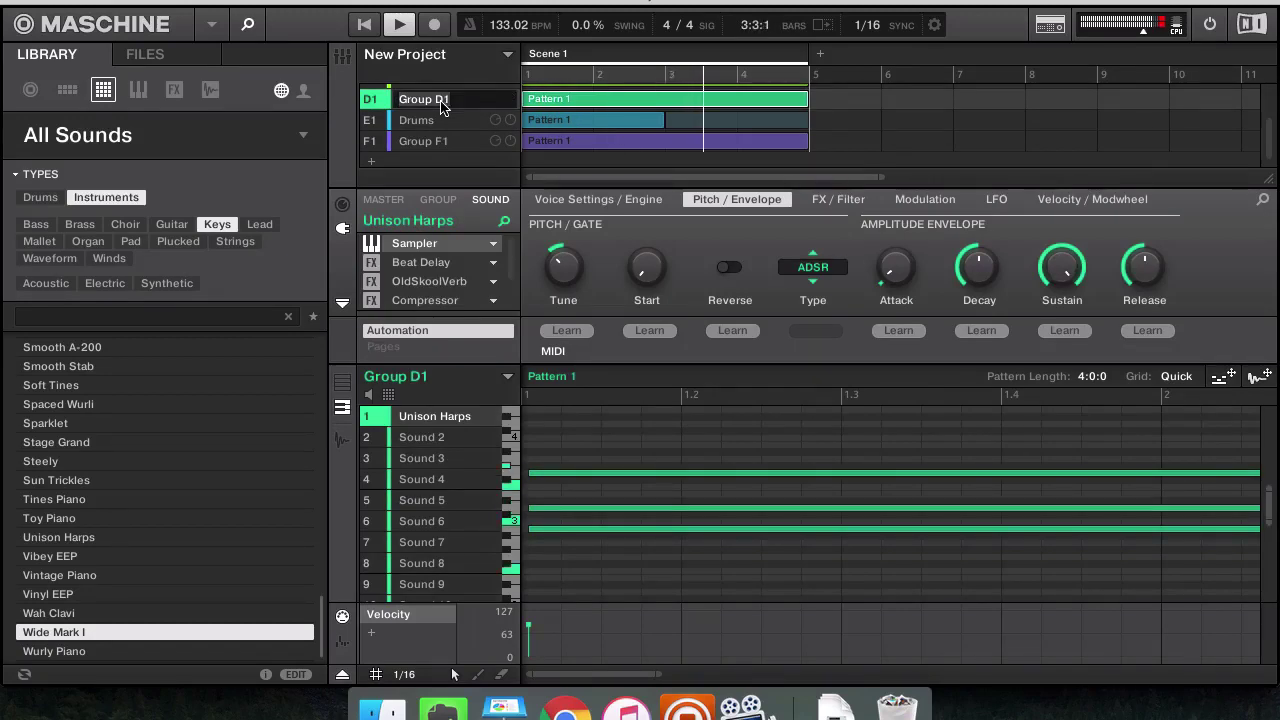
{"action": "type", "text": "Second"}
{"action": "type", "text": "ary Melody"}
{"action": "key", "text": "Return"}
Rename Group F1, which holds Wide Mark I, as Primary Melody
{"action": "left_click", "coordinate": [443, 124]}
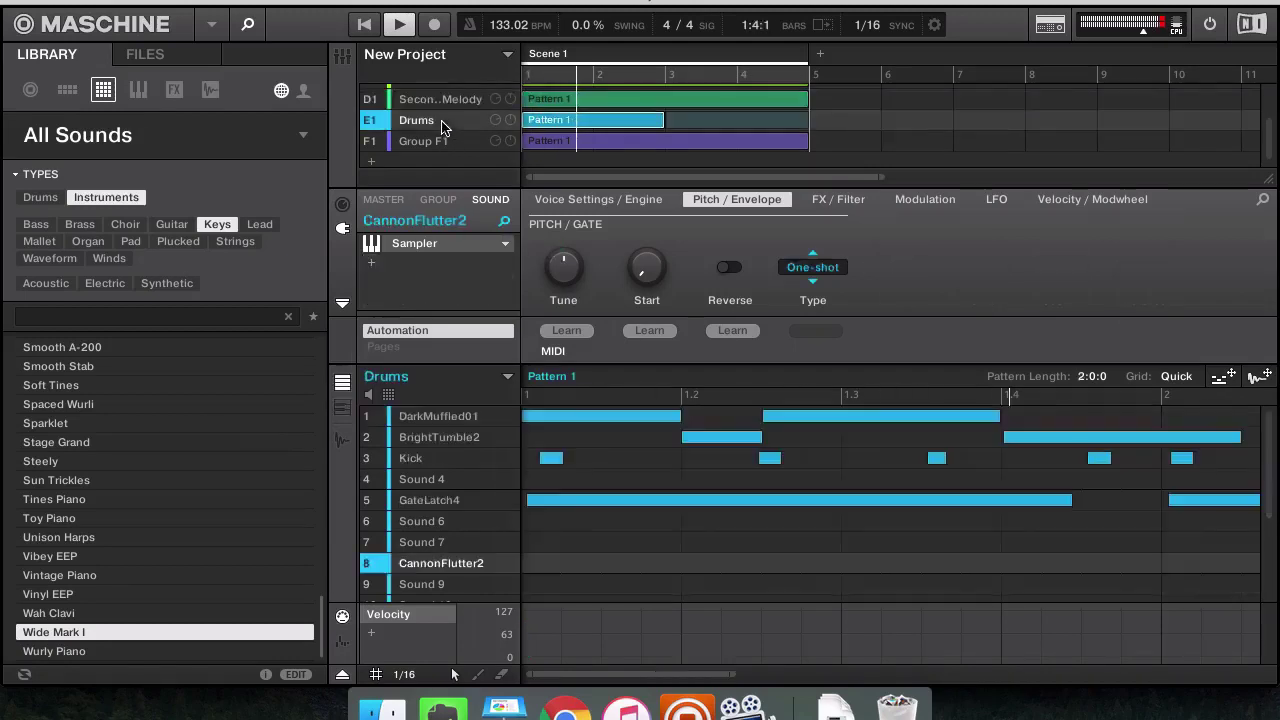
{"action": "double_click", "coordinate": [425, 140]}
{"action": "type", "text": "Primary Melody"}
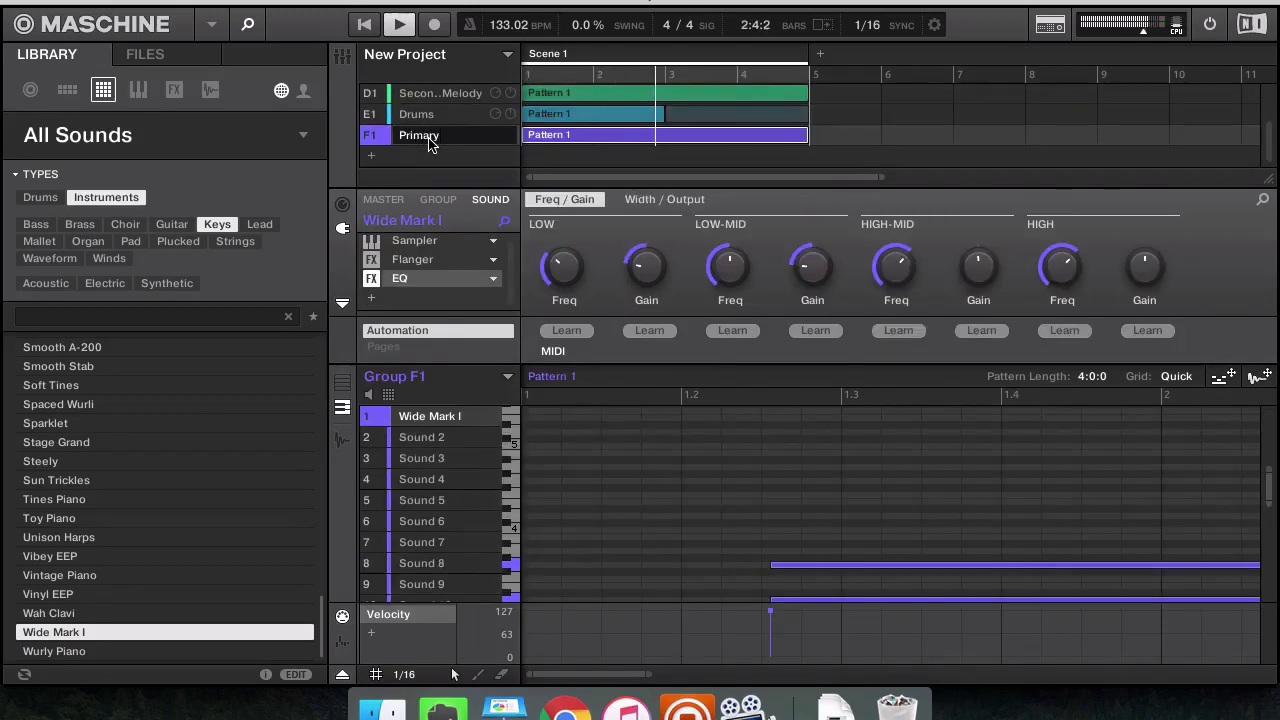
{"action": "key", "text": "Return"}
Move the Primary Melody group up the list, between Group C1 and Secondary Melody
{"action": "scroll", "coordinate": [436, 130], "scroll_direction": "up", "scroll_amount": 3}
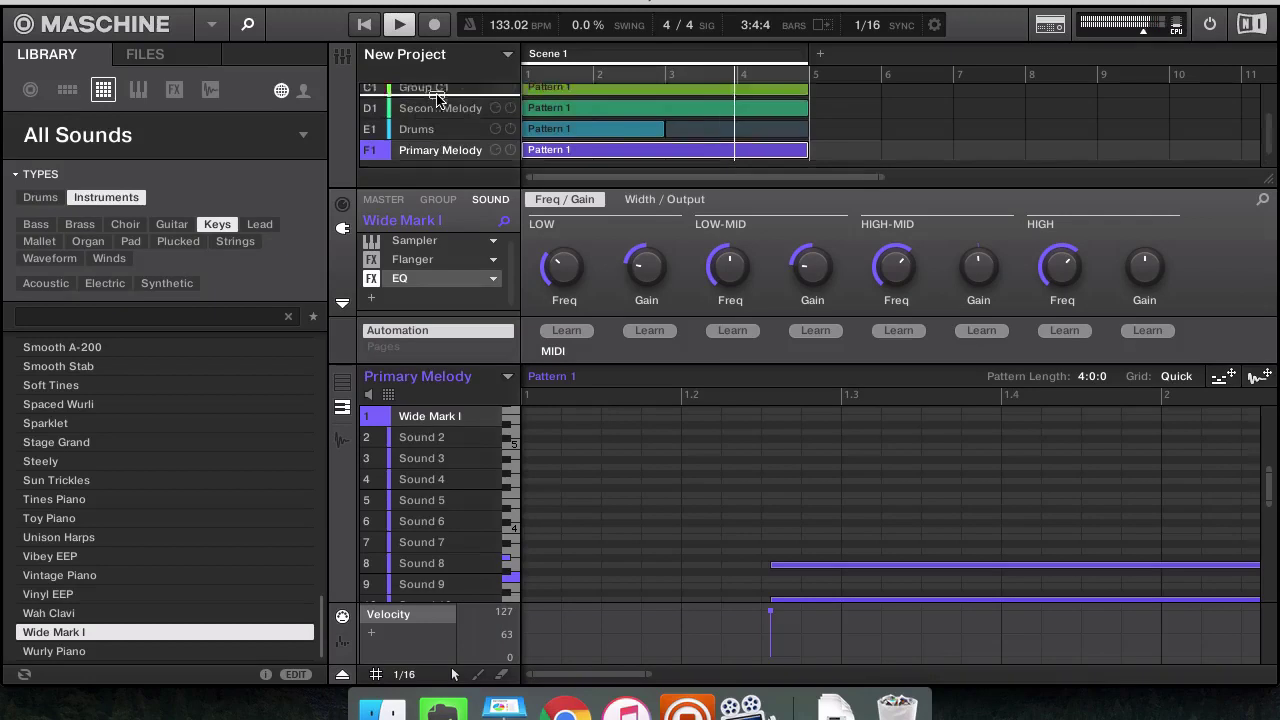
{"action": "scroll", "coordinate": [430, 115], "scroll_direction": "down", "scroll_amount": 2}
{"action": "scroll", "coordinate": [435, 97], "scroll_direction": "up", "scroll_amount": 1}
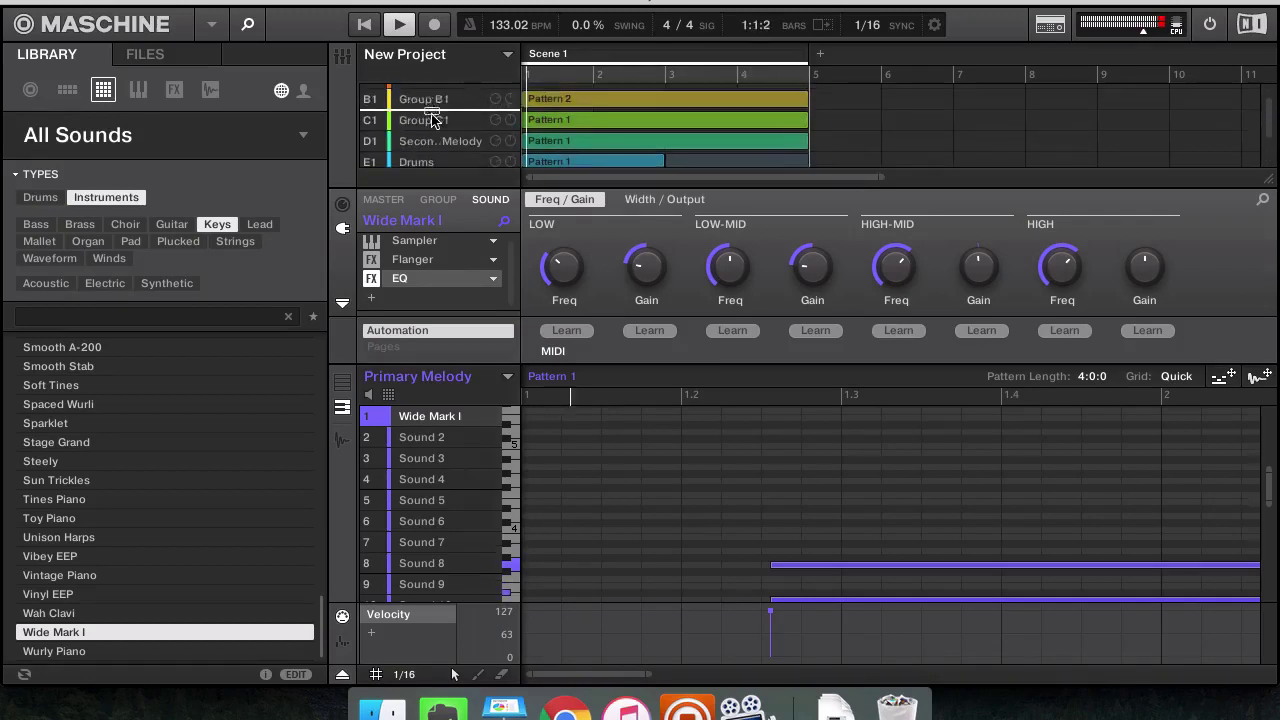
Rename Group C1 as Support
{"action": "left_click", "coordinate": [438, 119]}
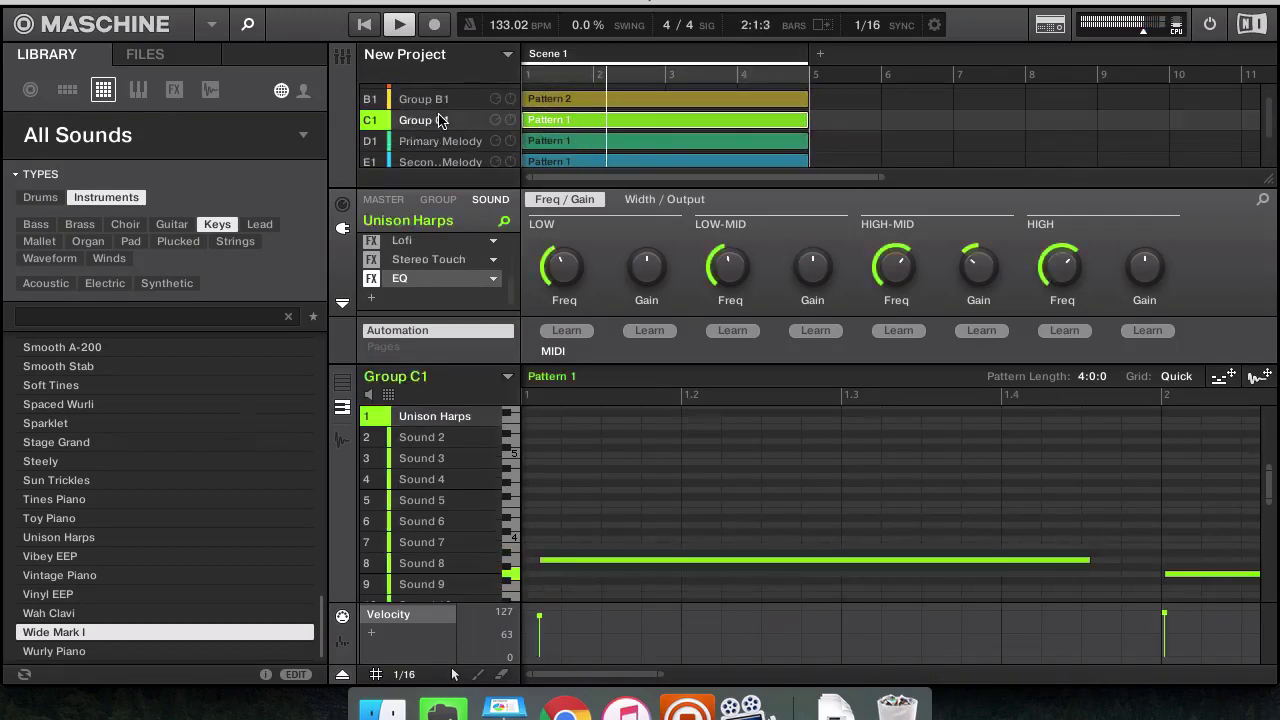
{"action": "double_click", "coordinate": [438, 119]}
{"action": "type", "text": "T"}
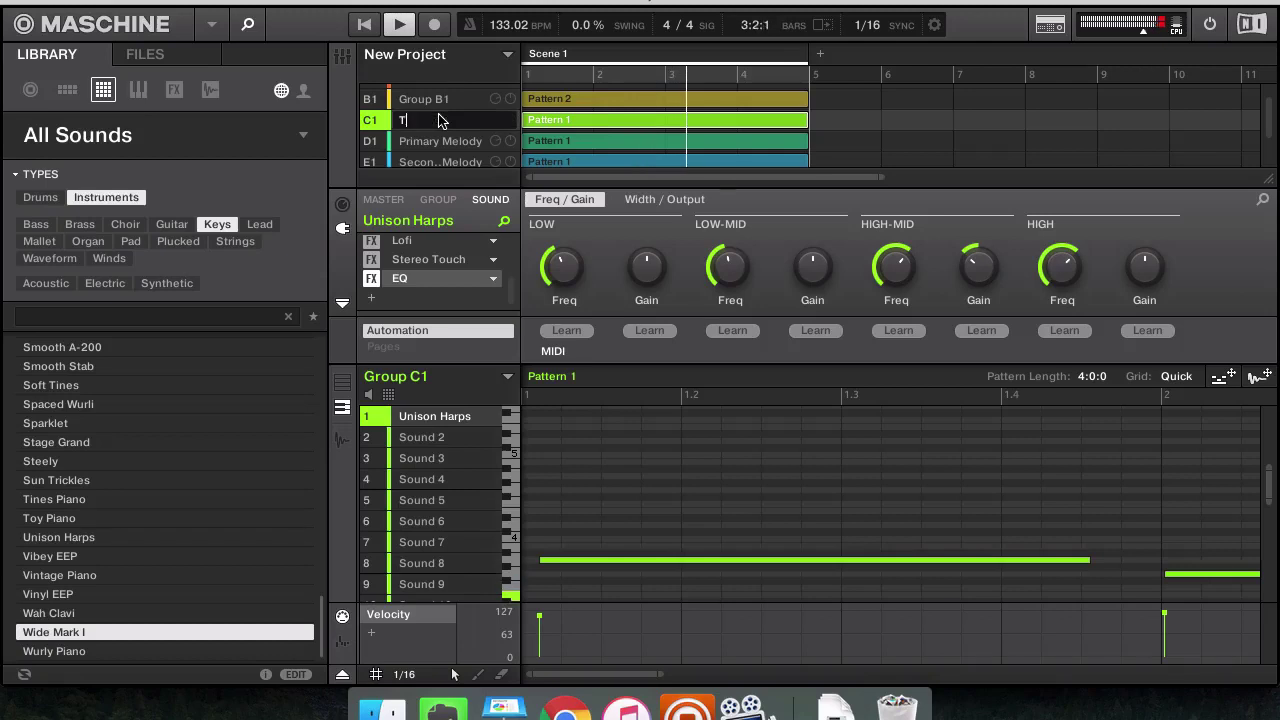
{"action": "type", "text": "hir"}
{"action": "key", "text": "BackSpace"}
{"action": "key", "text": "BackSpace"}
{"action": "key", "text": "BackSpace"}
{"action": "key", "text": "BackSpace"}
{"action": "type", "text": "Support"}
{"action": "key", "text": "Return"}
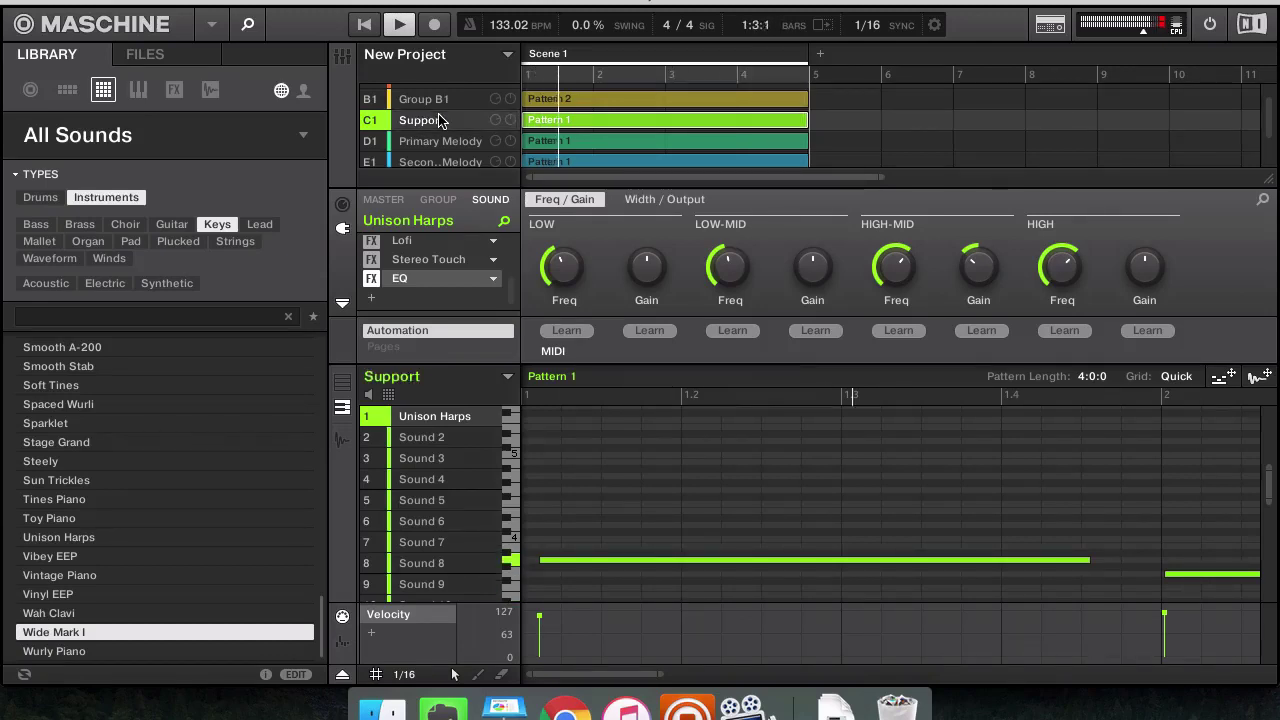
Rename Group B1, which holds the Knarzquadrat sound, as Bass
{"action": "left_click", "coordinate": [438, 99]}
{"action": "double_click", "coordinate": [437, 100]}
{"action": "type", "text": "Bassl"}
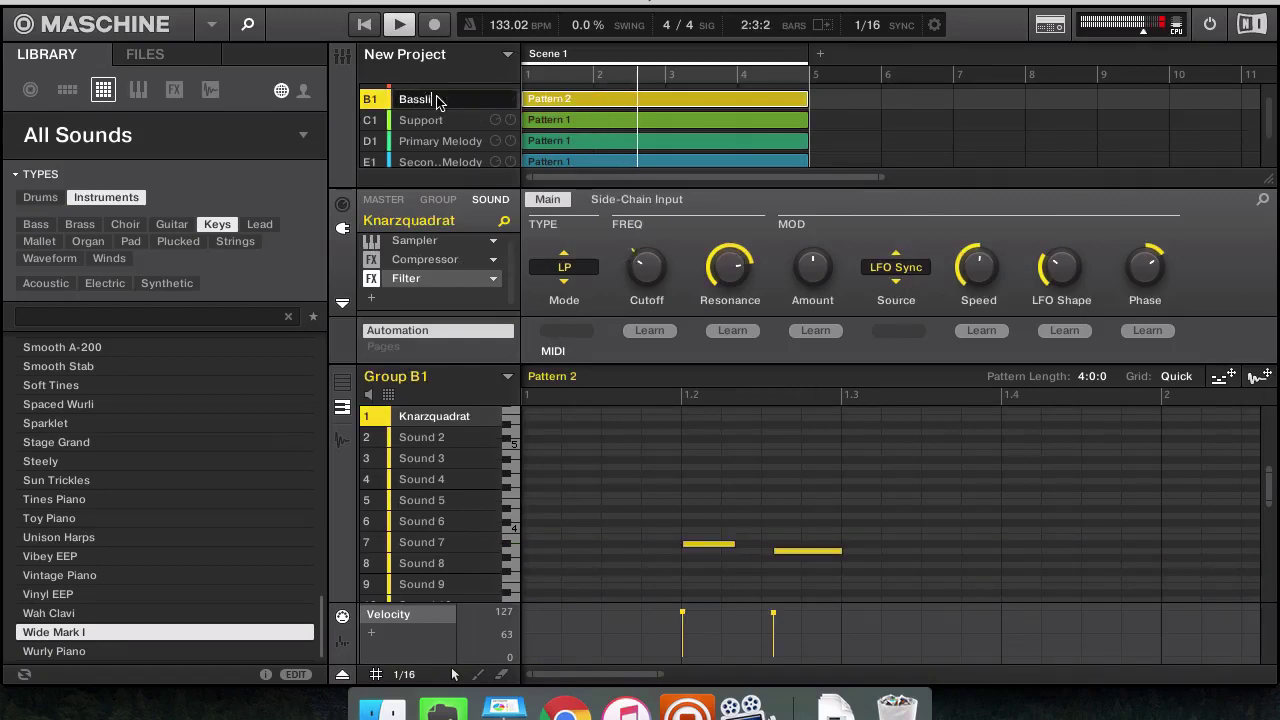
{"action": "key", "text": "BackSpace"}
{"action": "key", "text": "Return"}
{"action": "scroll", "coordinate": [437, 101], "scroll_direction": "up", "scroll_amount": 1}
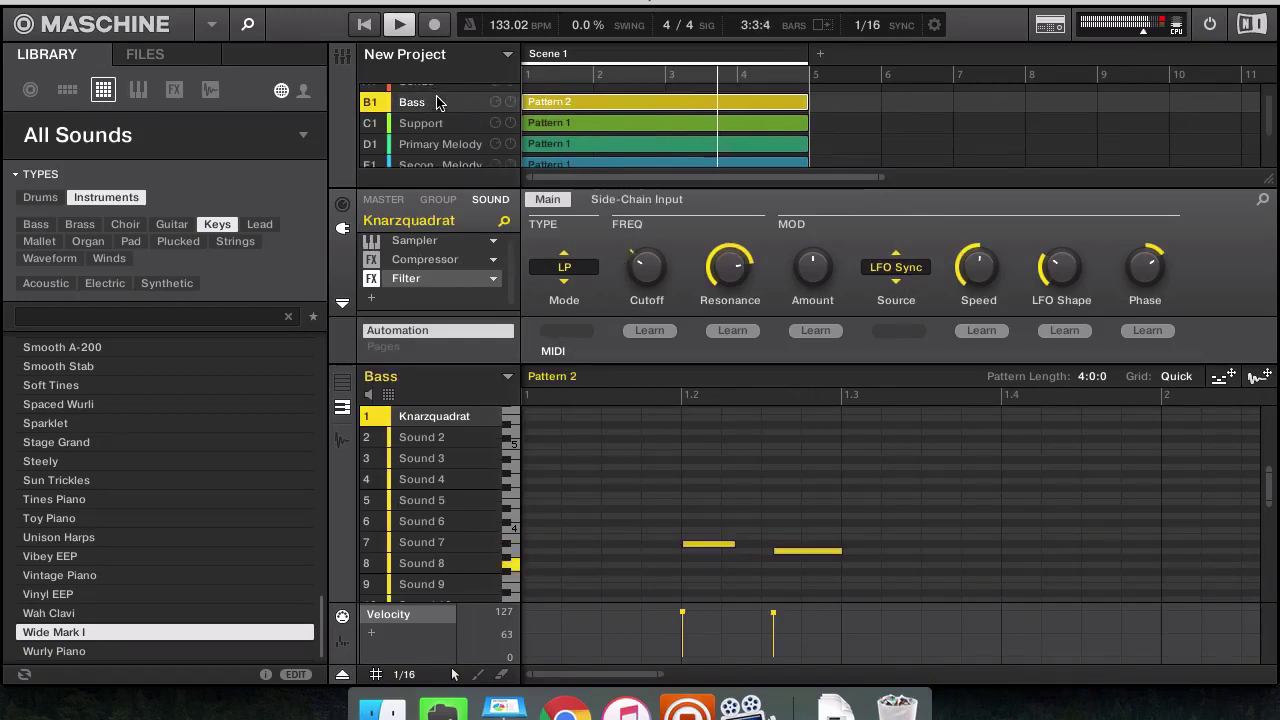
Move the Drums group up the list so it sits between Sends and Bass
{"action": "scroll", "coordinate": [437, 101], "scroll_direction": "down", "scroll_amount": 3}
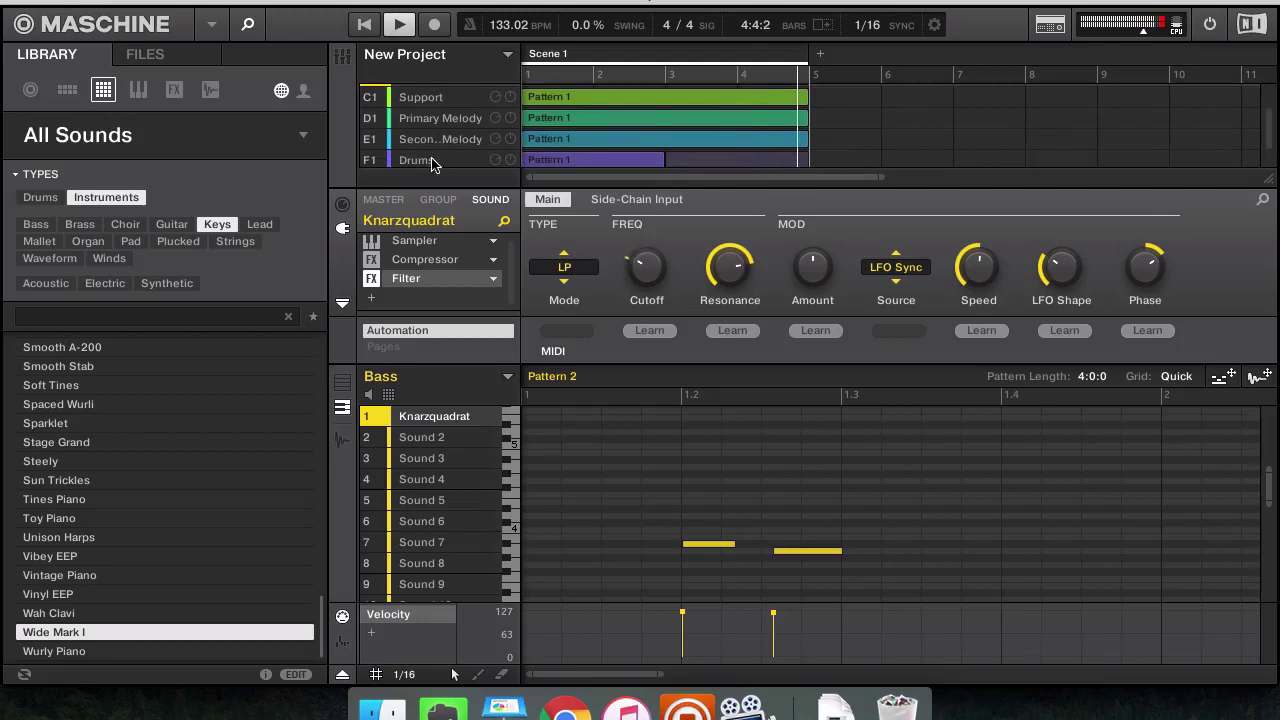
{"action": "left_click", "coordinate": [432, 135]}
{"action": "mouse_move", "coordinate": [428, 116]}
{"action": "left_mouse_down"}
{"action": "mouse_move", "coordinate": [430, 80]}
{"action": "mouse_move", "coordinate": [434, 100]}
{"action": "left_mouse_up"}
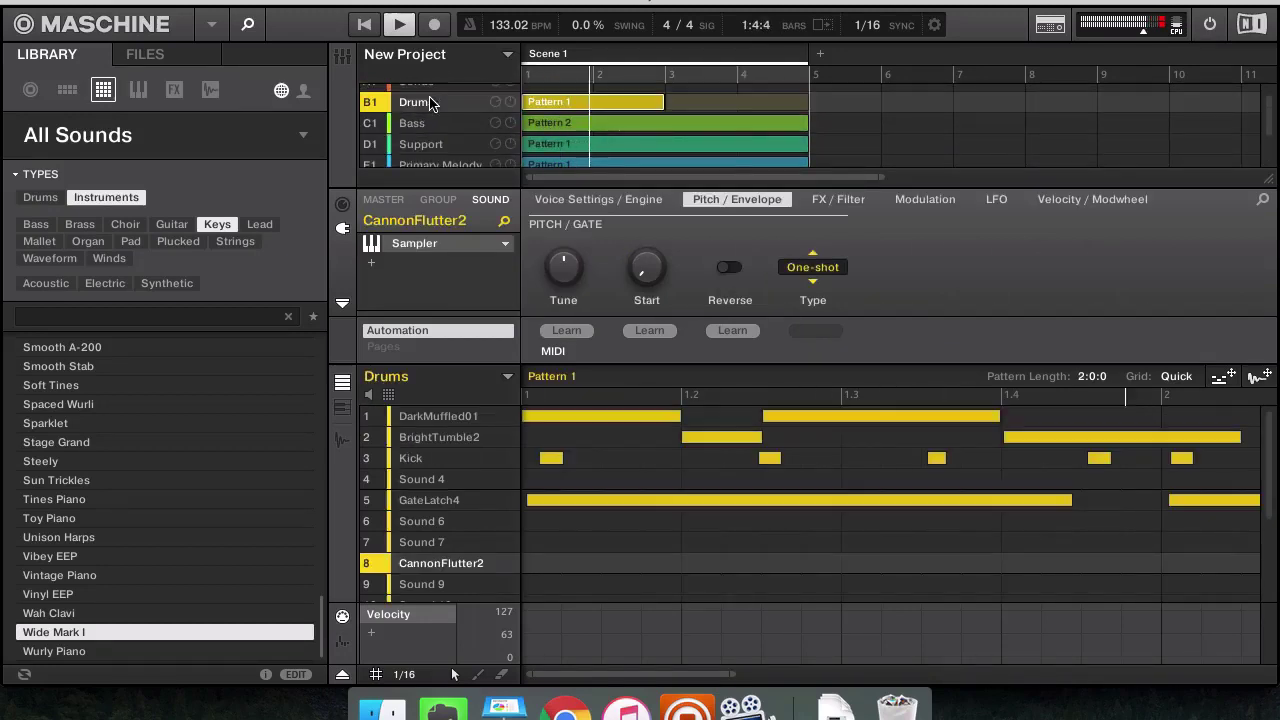
Enlarge the arranger area so that more of the group rows fit in view
{"action": "left_click_drag", "start_coordinate": [1030, 186], "coordinate": [1022, 215]}
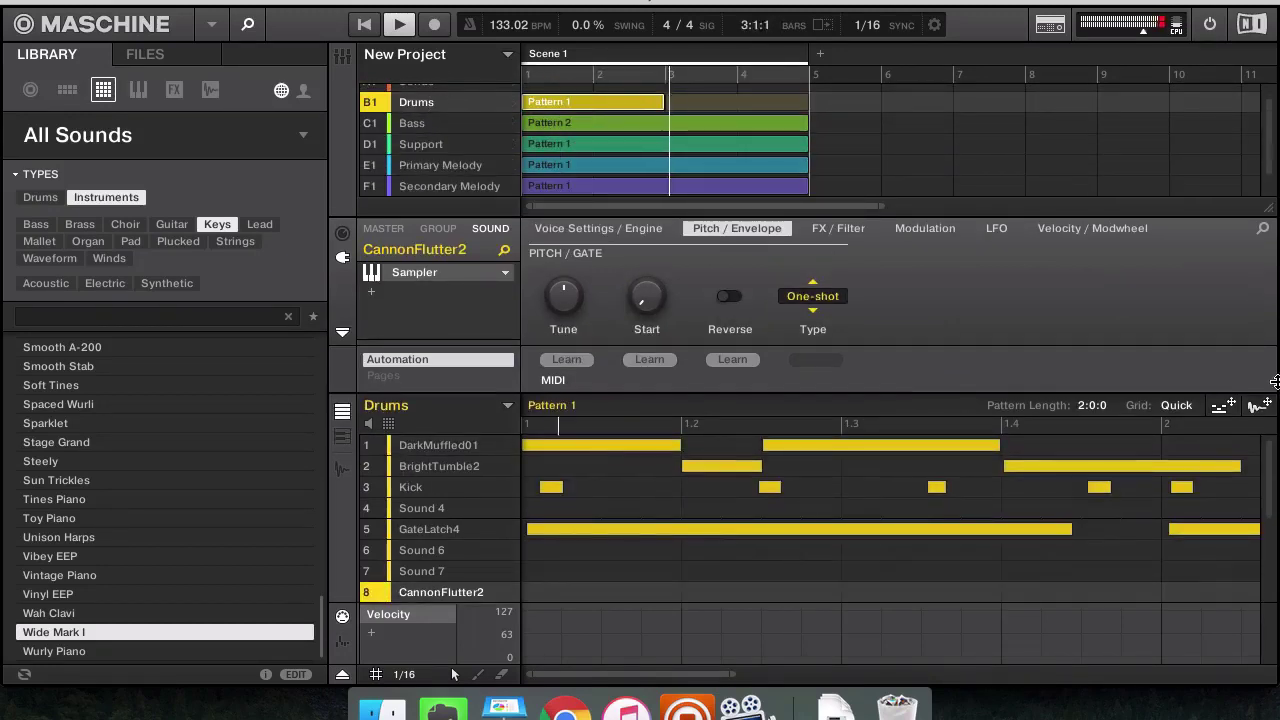
{"action": "scroll", "coordinate": [985, 185], "scroll_direction": "up", "scroll_amount": 1}
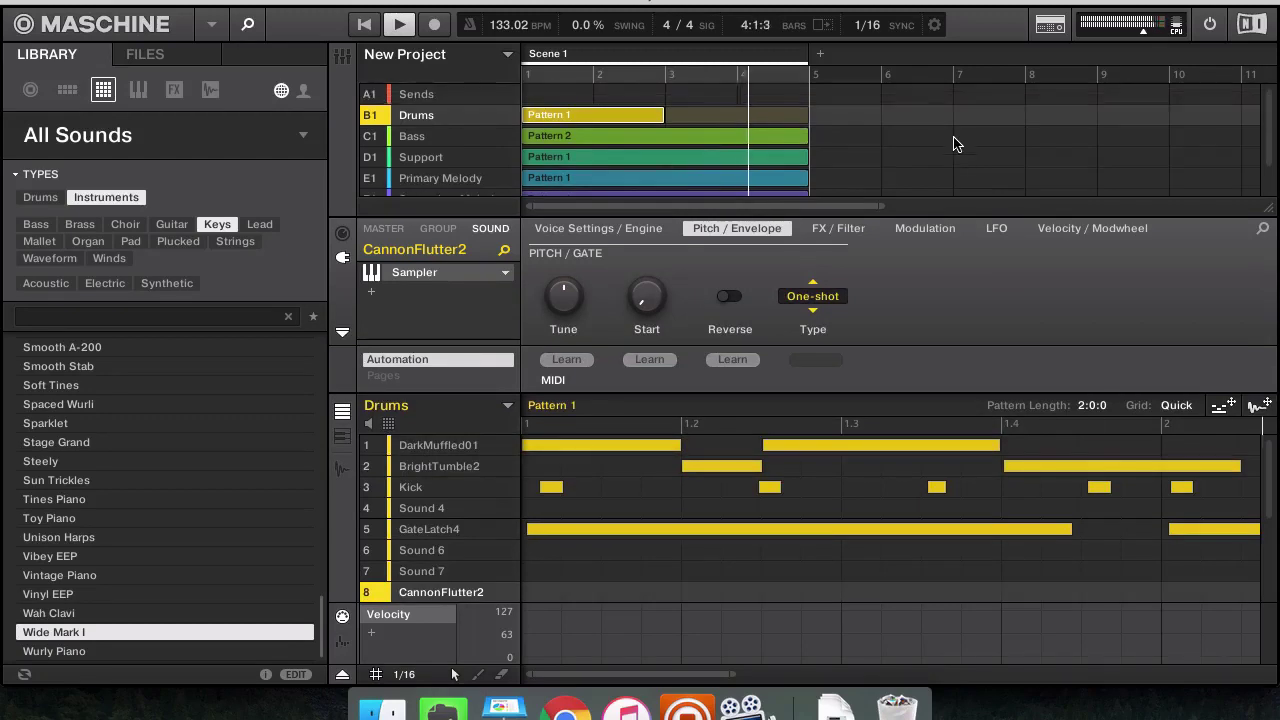
{"action": "left_click", "coordinate": [343, 333]}
{"action": "left_click", "coordinate": [343, 333]}
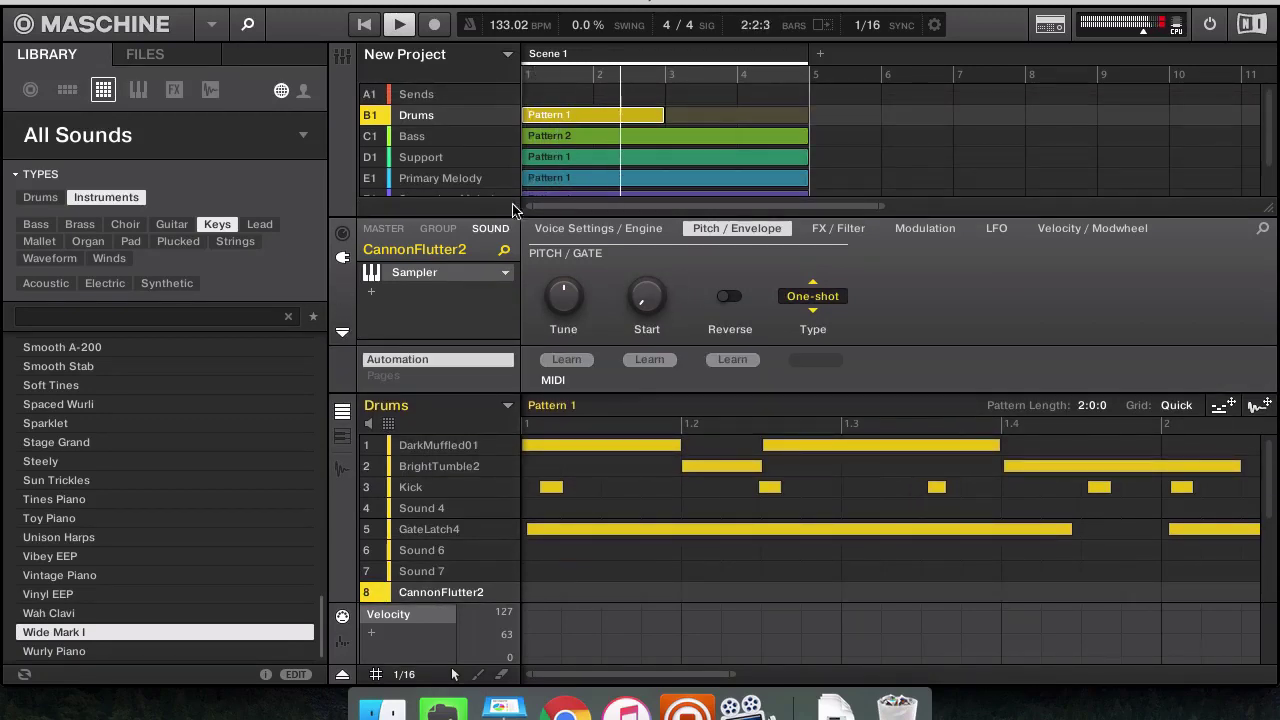
{"action": "scroll", "coordinate": [634, 143], "scroll_direction": "down", "scroll_amount": 1}
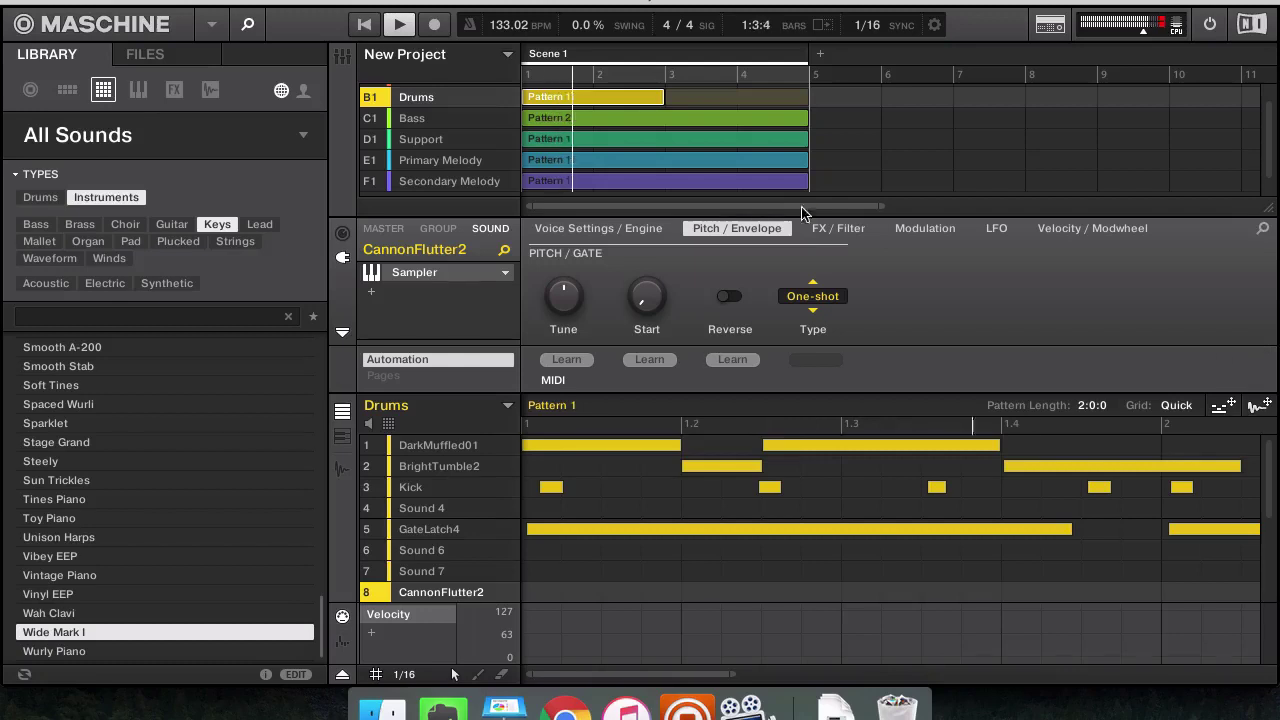
Extend Pattern 1 of the Drums group to a length of 4:0:0, matching the other groups' patterns
{"action": "left_click_drag", "start_coordinate": [780, 210], "coordinate": [650, 98]}
{"action": "scroll", "coordinate": [640, 100], "scroll_direction": "down", "scroll_amount": 1}
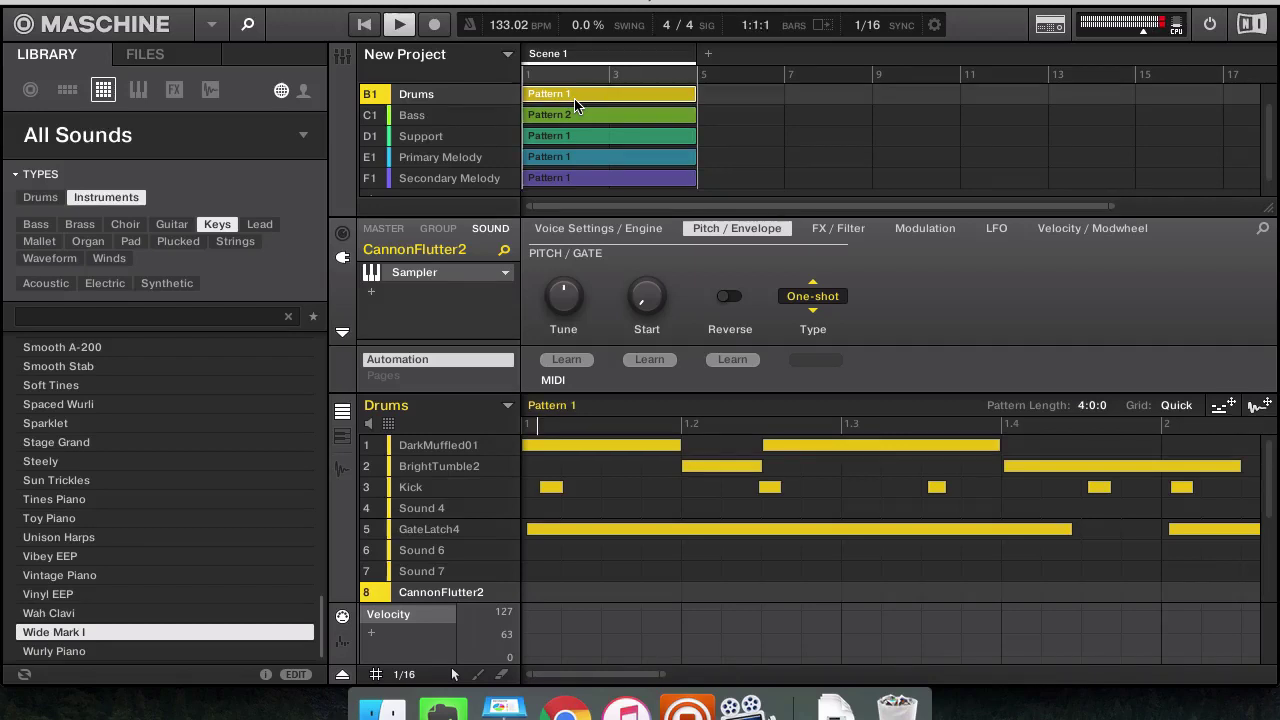
{"action": "scroll", "coordinate": [574, 137], "scroll_direction": "down", "scroll_amount": 1}
{"action": "scroll", "coordinate": [575, 140], "scroll_direction": "up", "scroll_amount": 1}
{"action": "scroll", "coordinate": [575, 140], "scroll_direction": "up", "scroll_amount": 1}
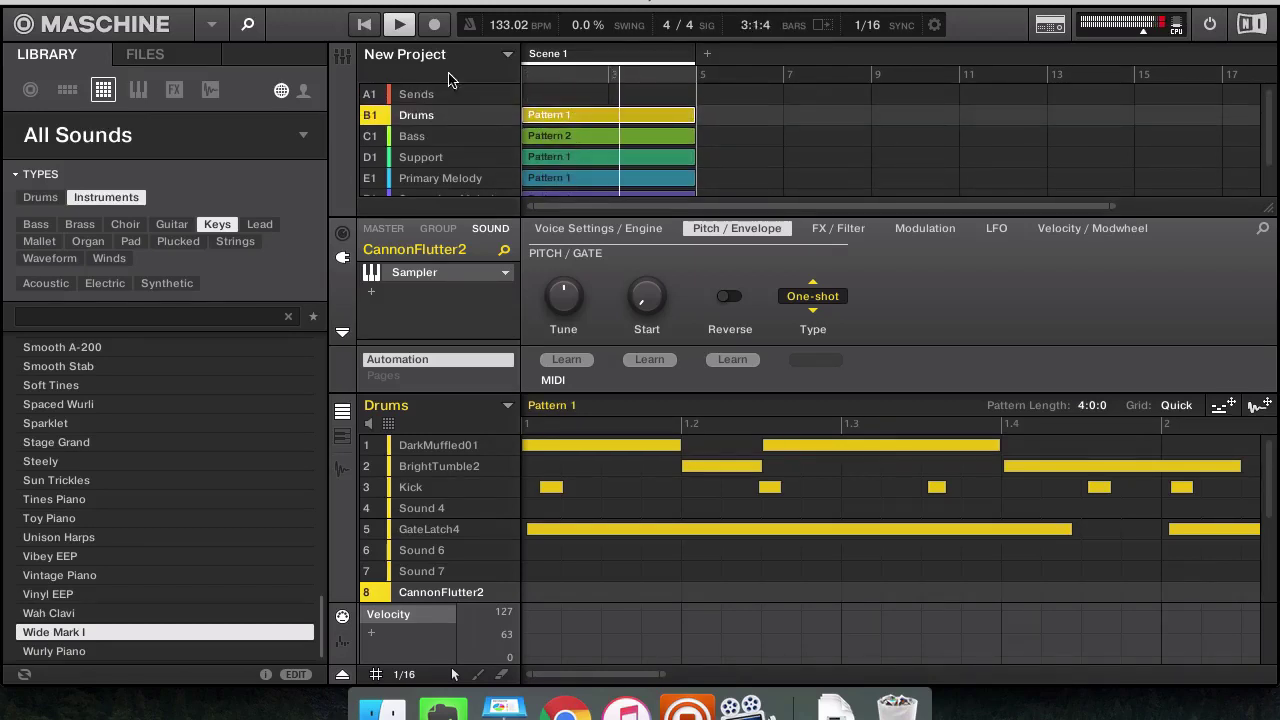
Restart playback with the Drums group muted
{"action": "key", "text": "space"}
{"action": "key", "text": "space"}
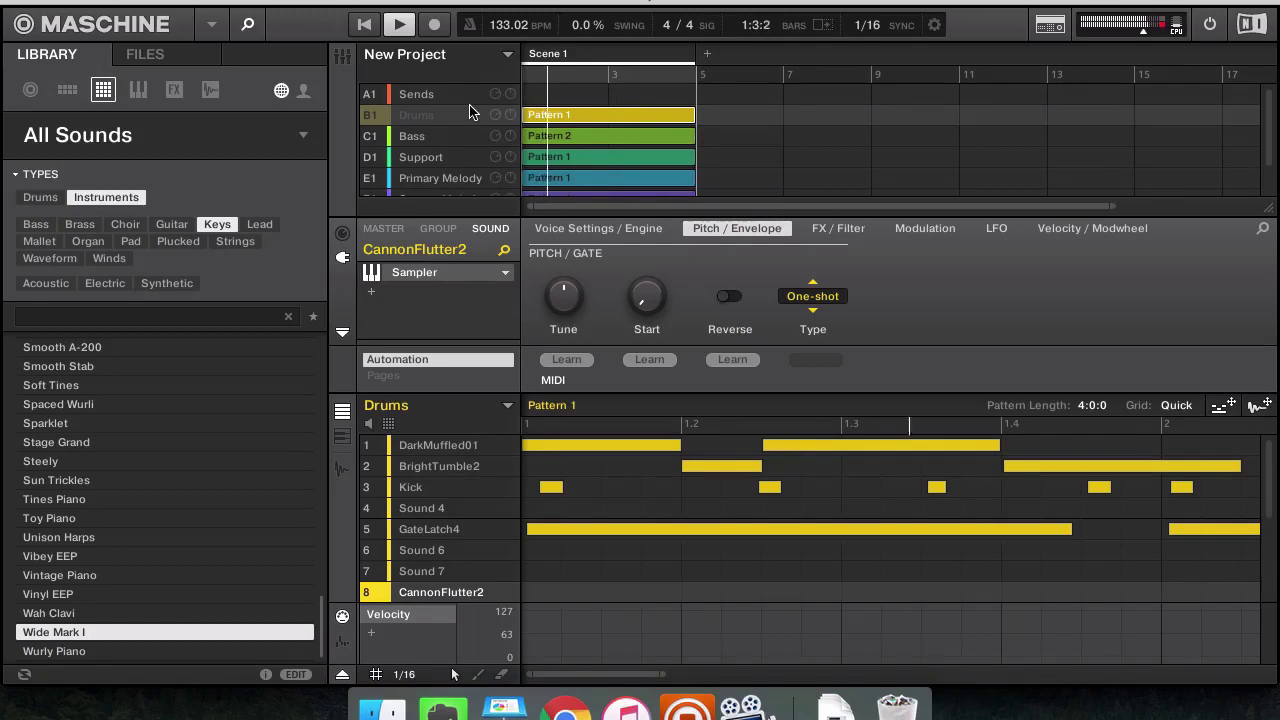
Route Aux 1 of the Primary Melody's Wide Mark I sound to A1:S1 (Sends: OldSkoolVerb) and lower the send level slightly
{"action": "scroll", "coordinate": [455, 145], "scroll_direction": "down", "scroll_amount": 2}
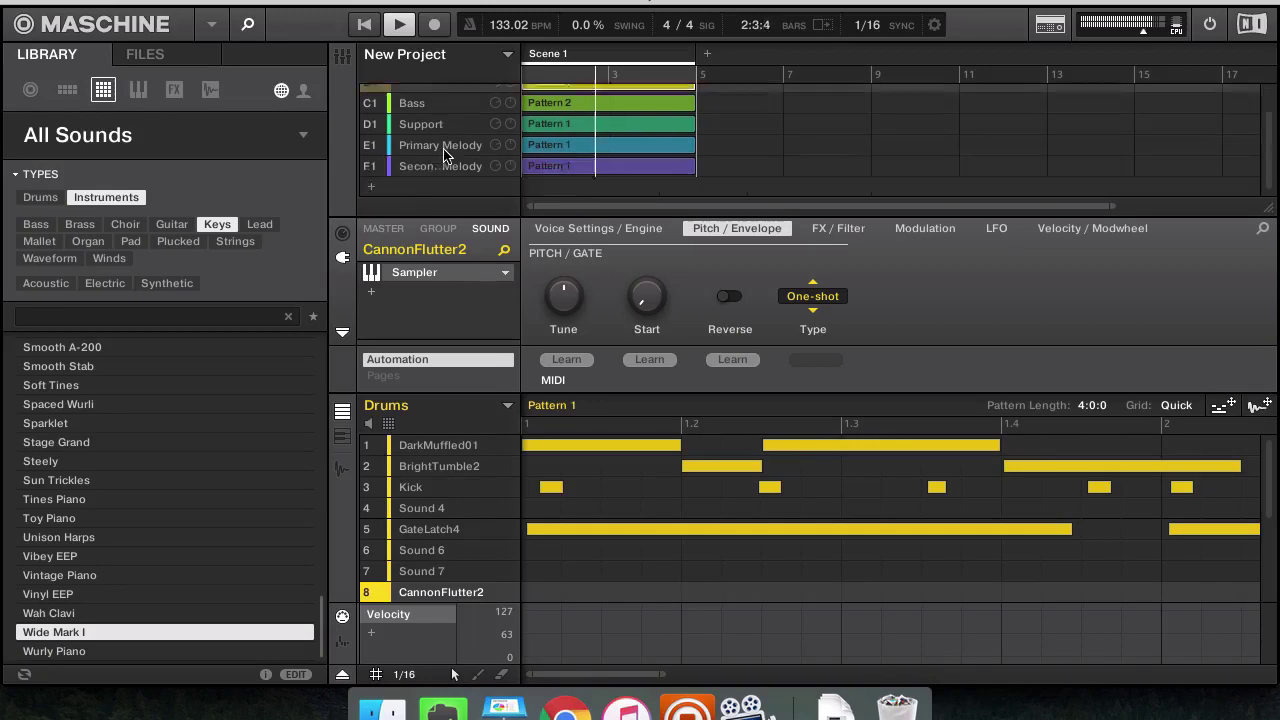
{"action": "left_click", "coordinate": [437, 168]}
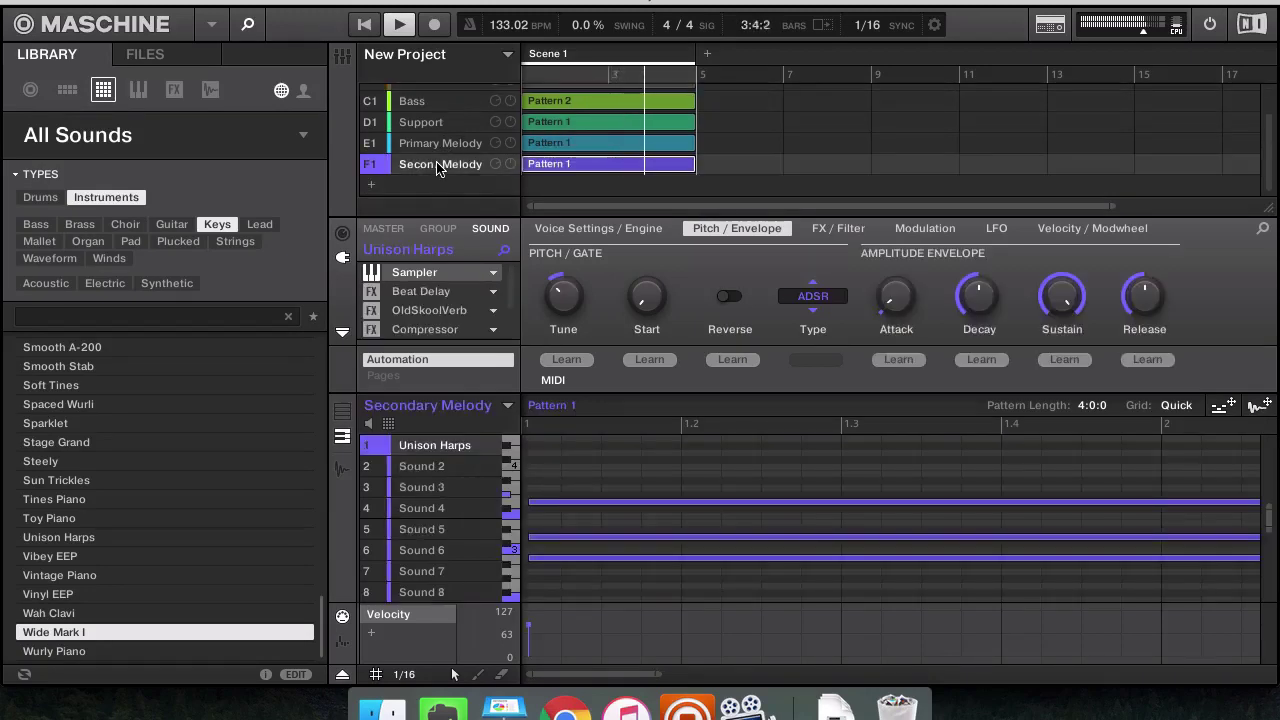
{"action": "left_click", "coordinate": [437, 145]}
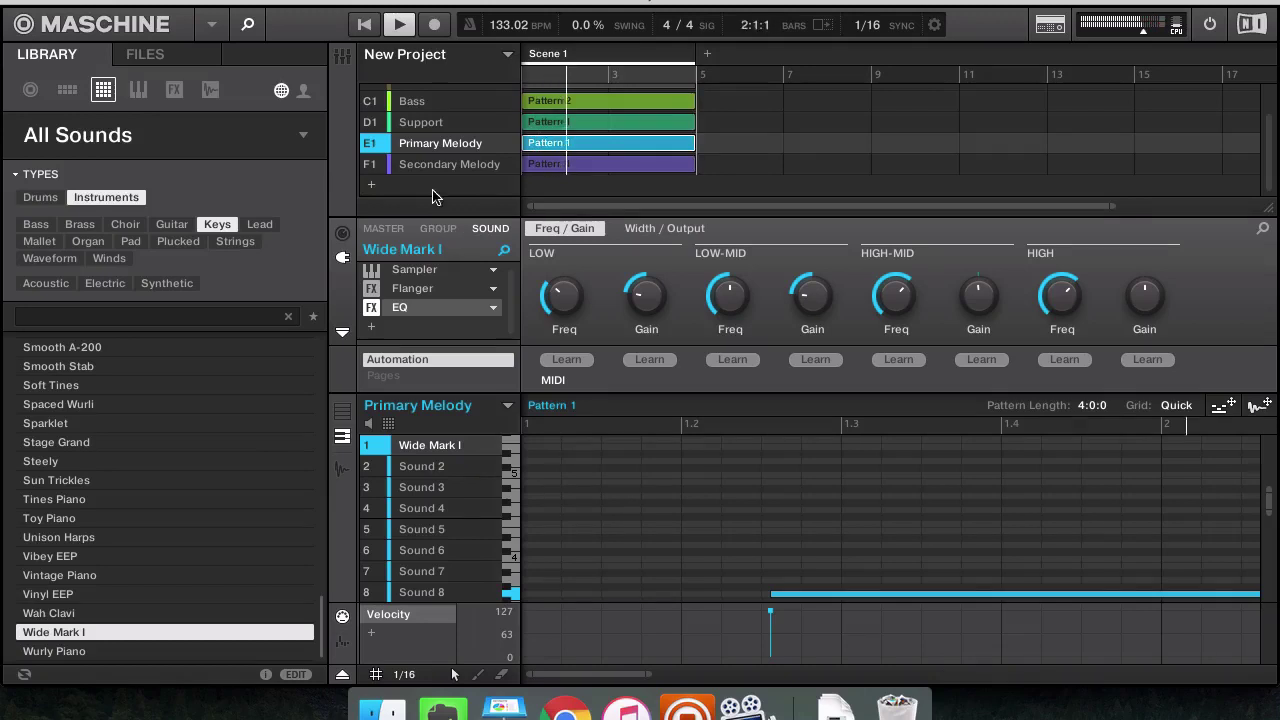
{"action": "left_click", "coordinate": [342, 234]}
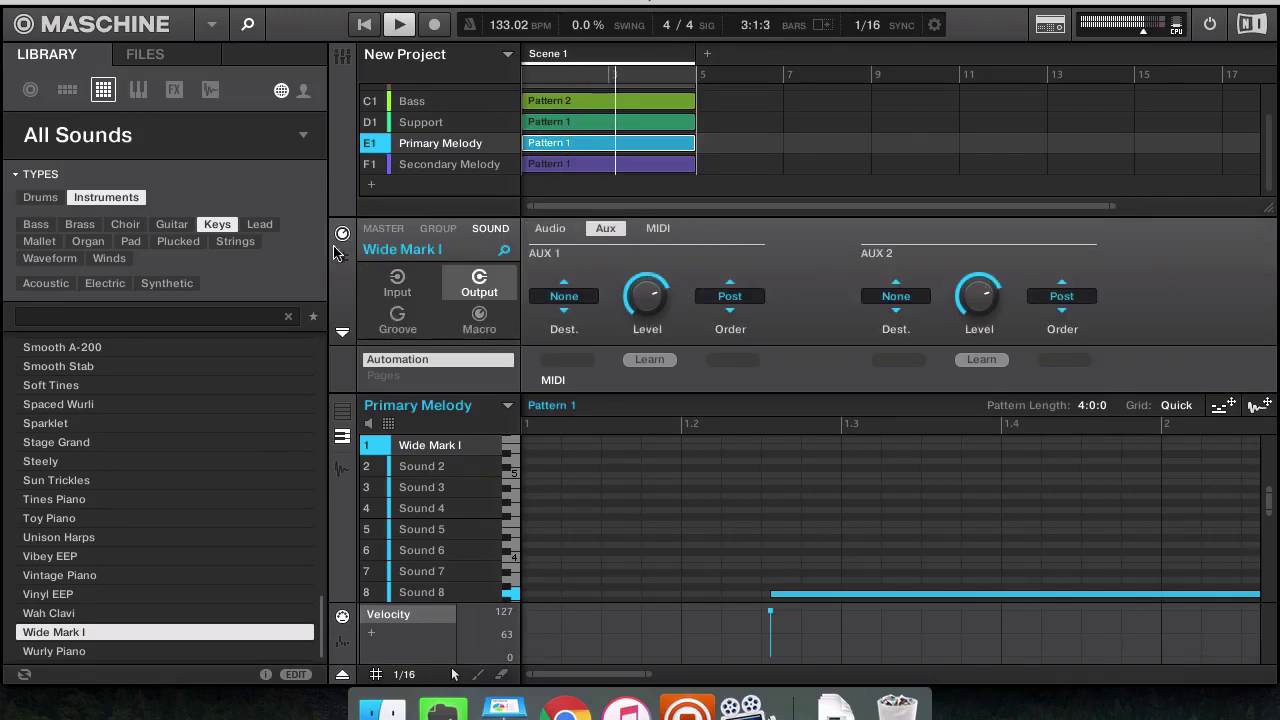
{"action": "left_click", "coordinate": [570, 296]}
{"action": "left_click", "coordinate": [726, 307]}
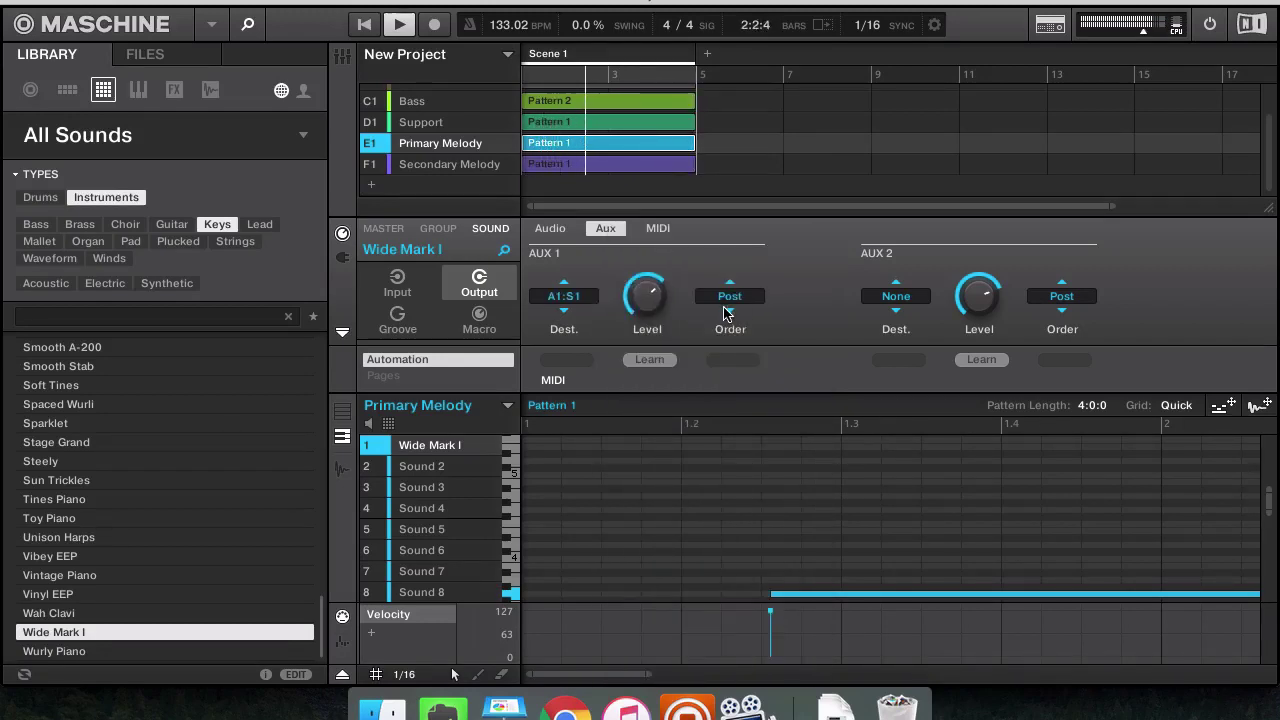
Route Aux 1 of the Secondary Melody's Unison Harps to A1:S1 - Sends: OldSkoolVerb and reduce the send level to about half
{"action": "left_click", "coordinate": [450, 168]}
{"action": "left_click", "coordinate": [568, 296]}
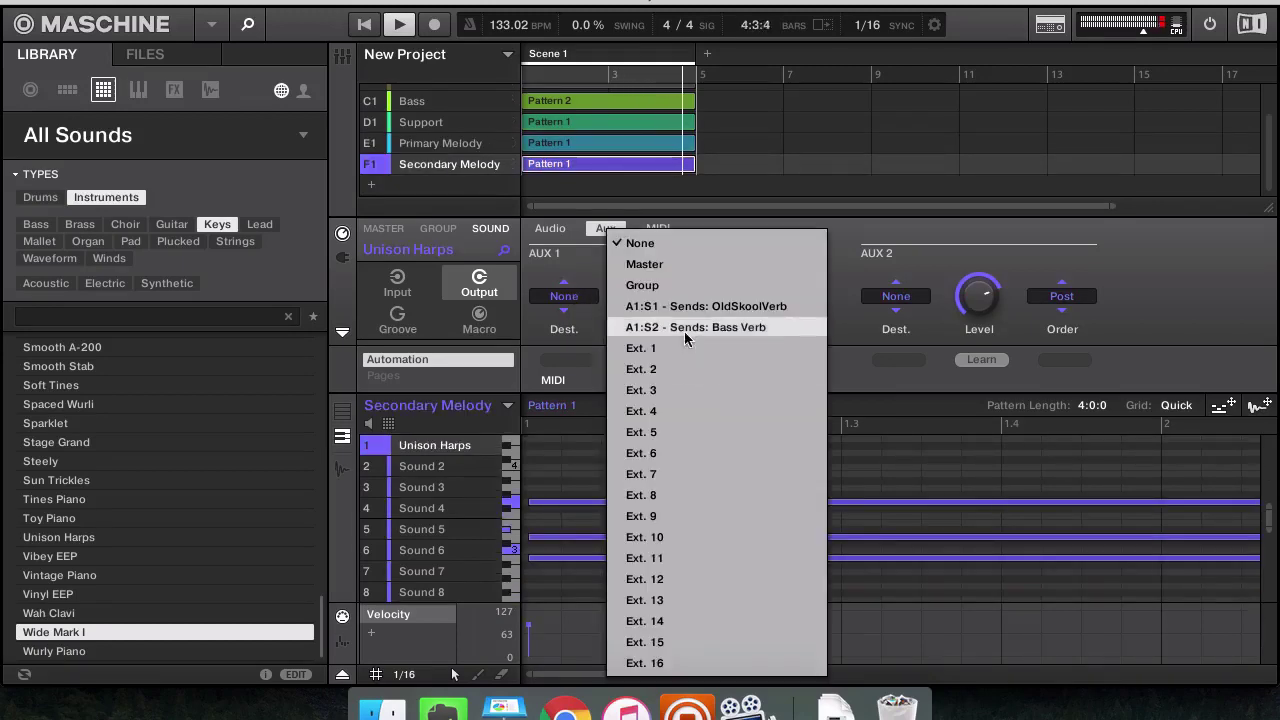
{"action": "left_click", "coordinate": [685, 308]}
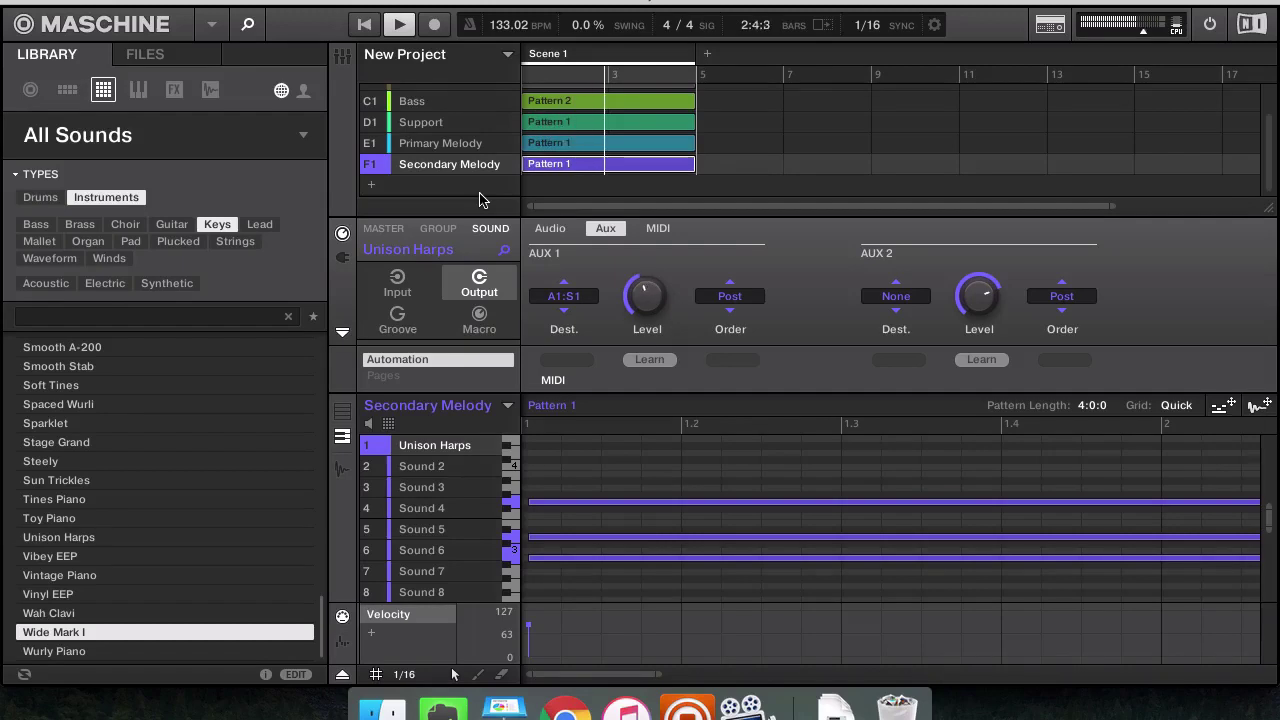
Route Aux 1 of the Support group's Unison Harps, first to Sends: Bass Verb and finally to Sends: OldSkoolVerb
{"action": "left_click", "coordinate": [430, 124]}
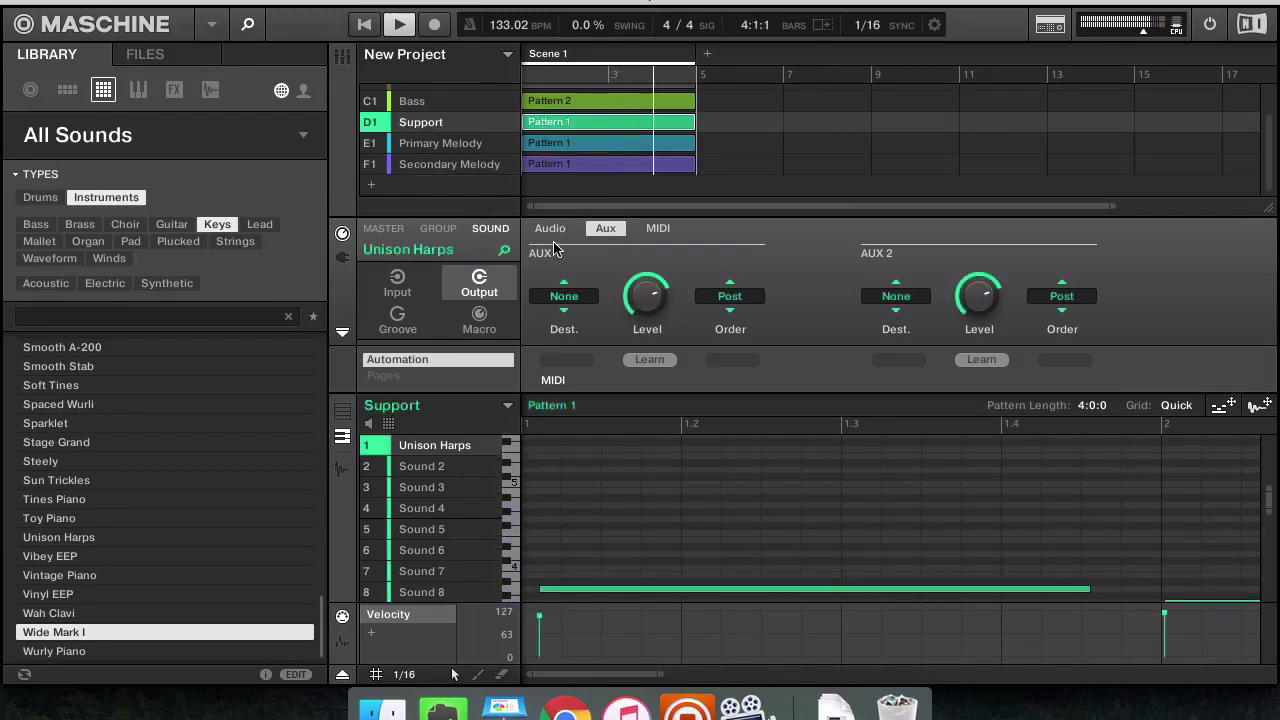
{"action": "left_click", "coordinate": [562, 295]}
{"action": "left_click", "coordinate": [641, 327]}
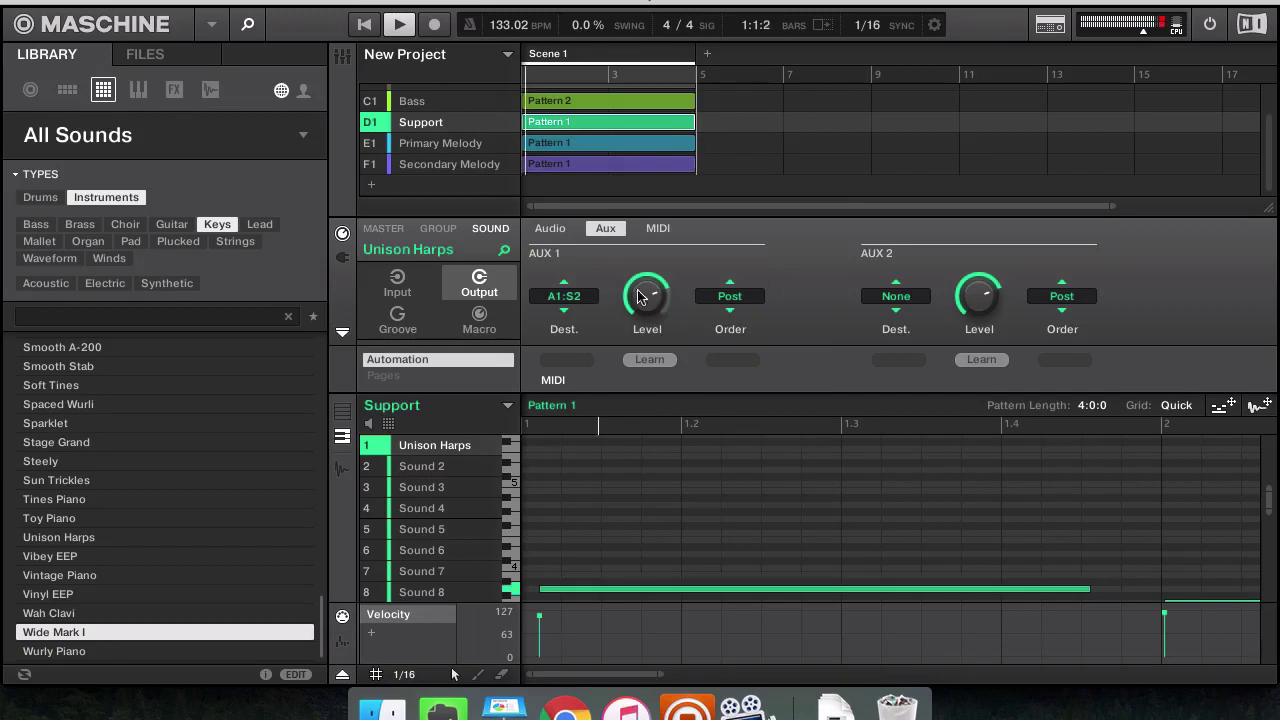
{"action": "left_click", "coordinate": [587, 299]}
{"action": "left_click", "coordinate": [688, 308]}
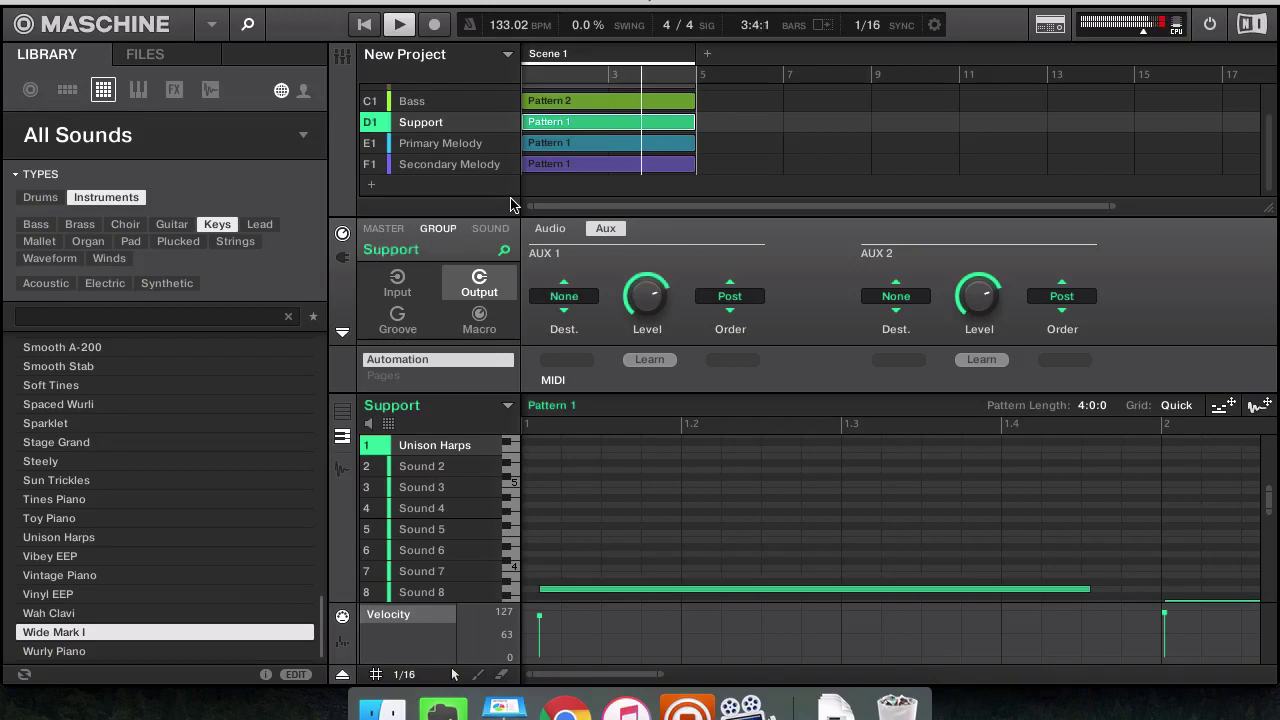
Pull the Bass, Support, Primary Melody and Secondary Melody faders fully down in the mixer and unmute the Drums group
{"action": "left_click", "coordinate": [341, 57]}
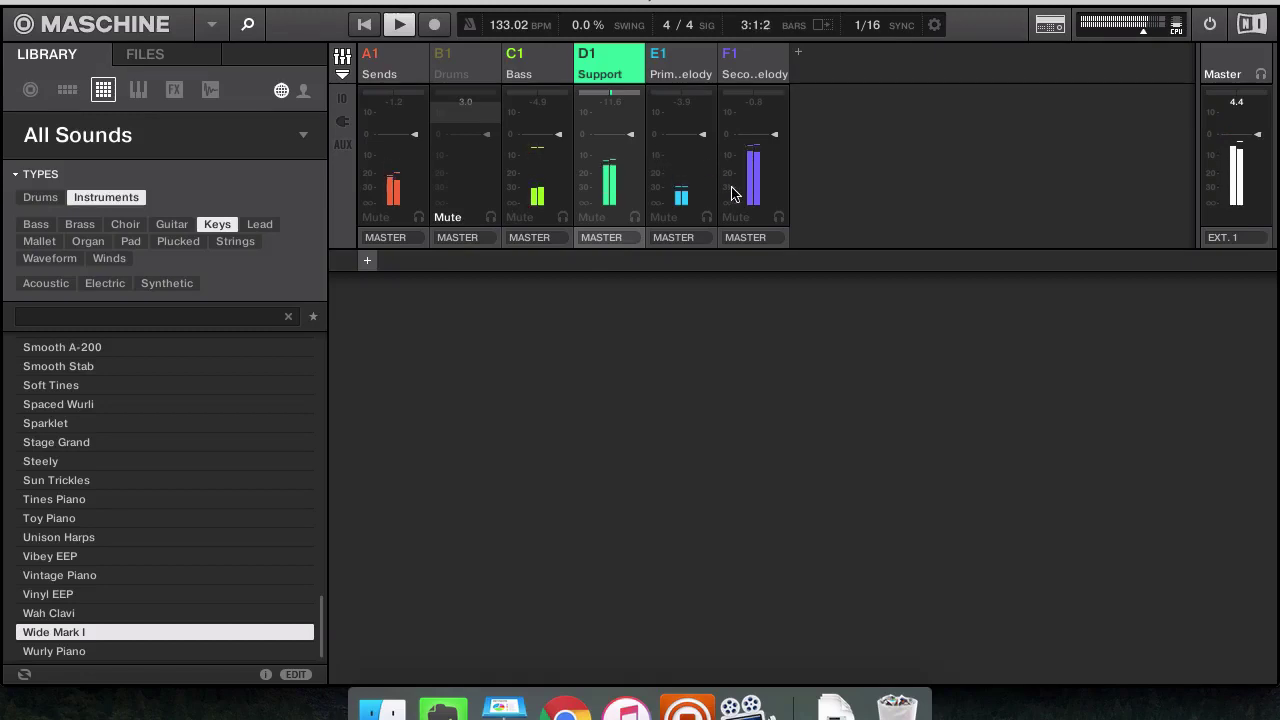
{"action": "left_click", "coordinate": [775, 137]}
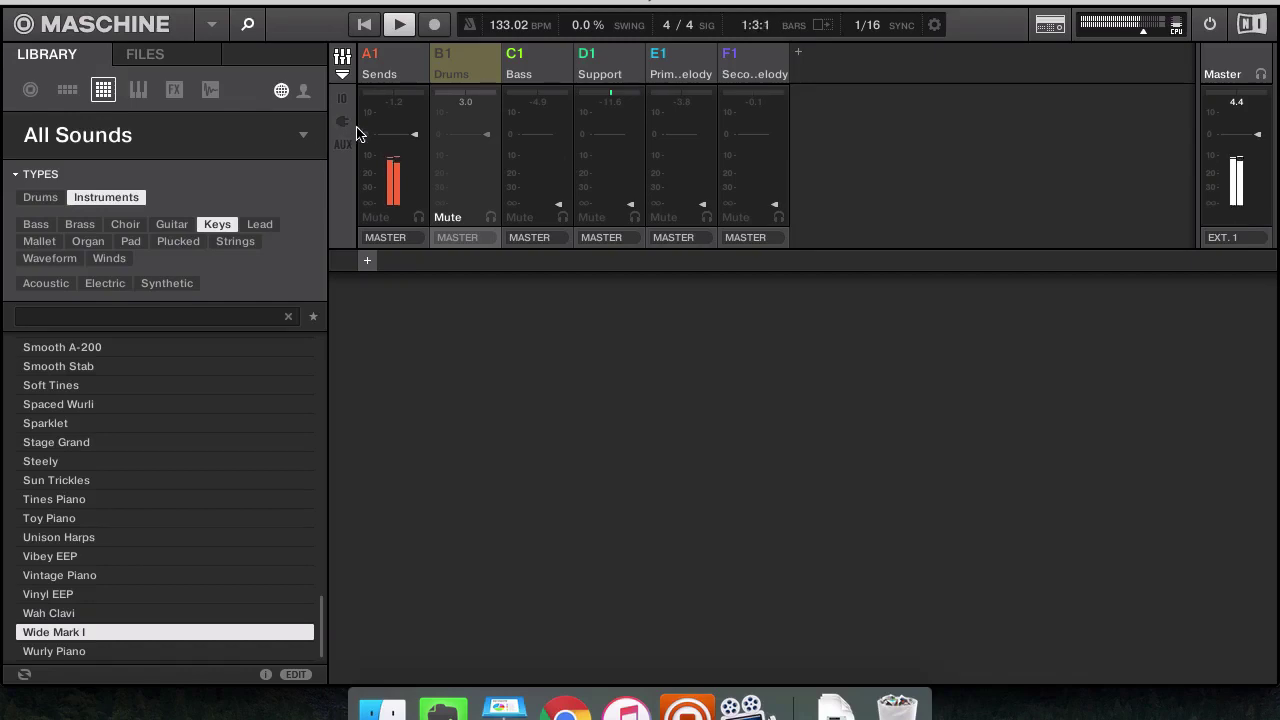
{"action": "left_click", "coordinate": [344, 60]}
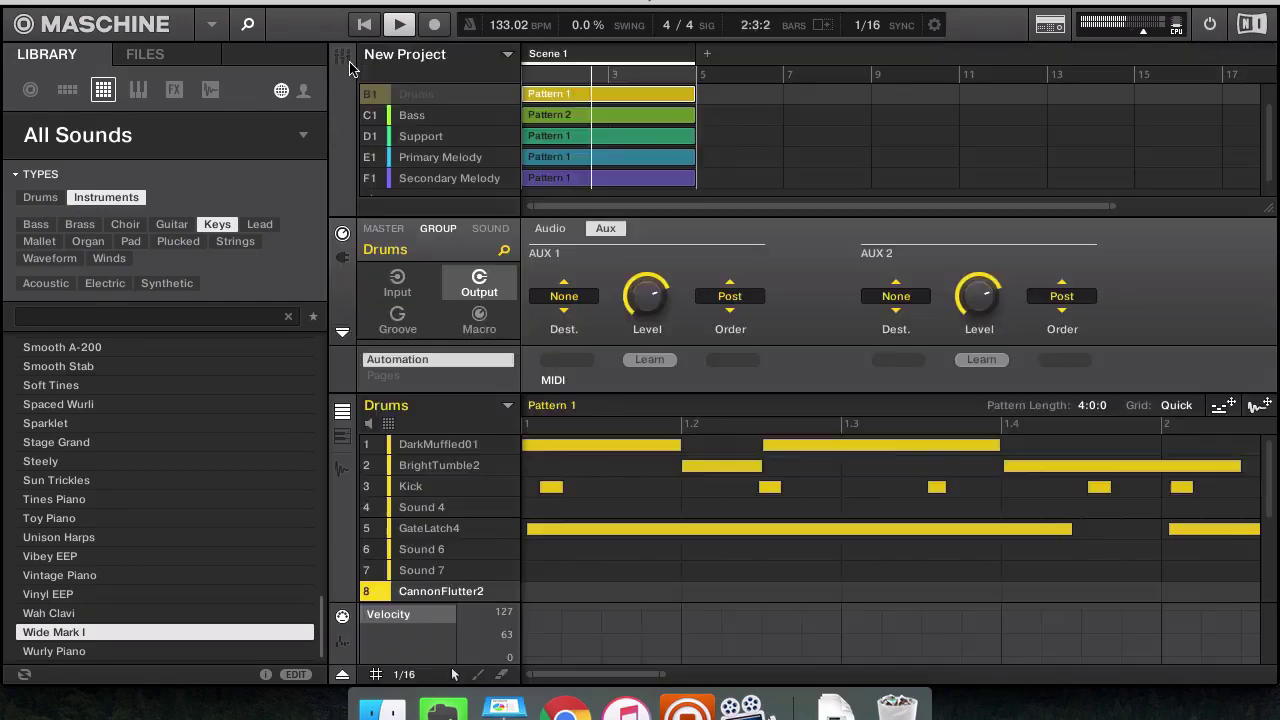
{"action": "left_click", "coordinate": [380, 96]}
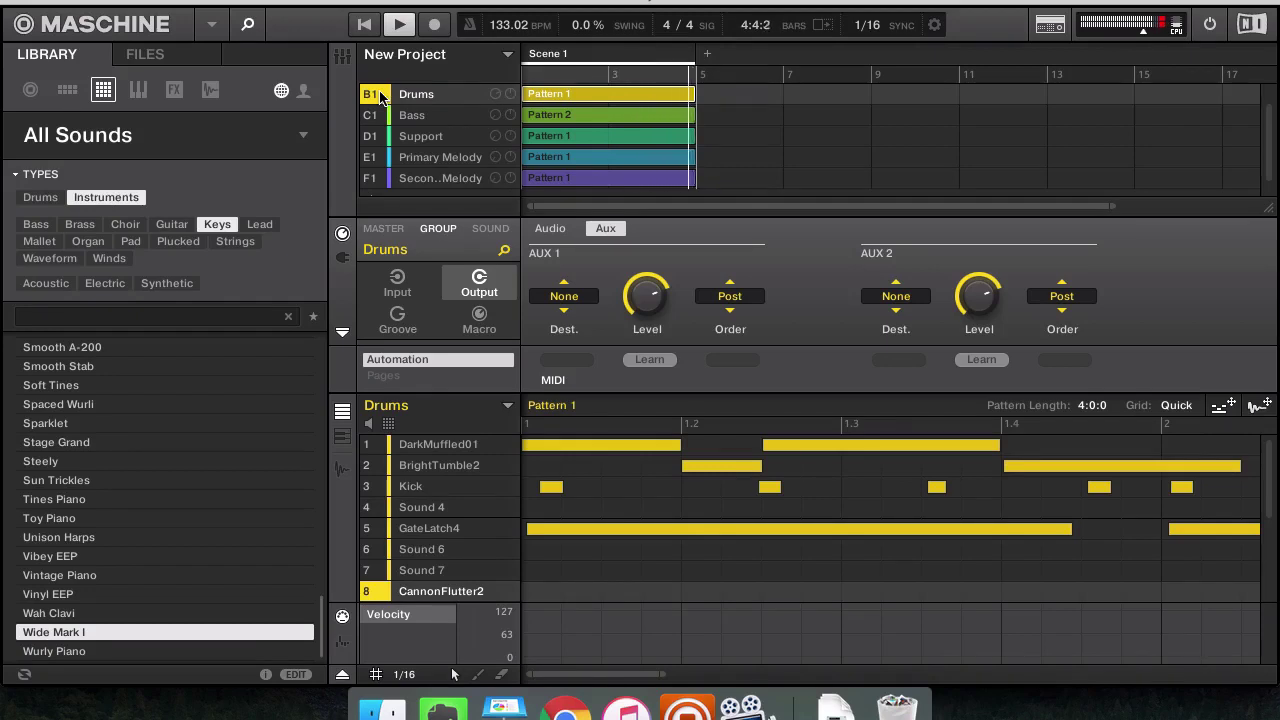
{"action": "scroll", "coordinate": [574, 135], "scroll_direction": "up", "scroll_amount": 1}
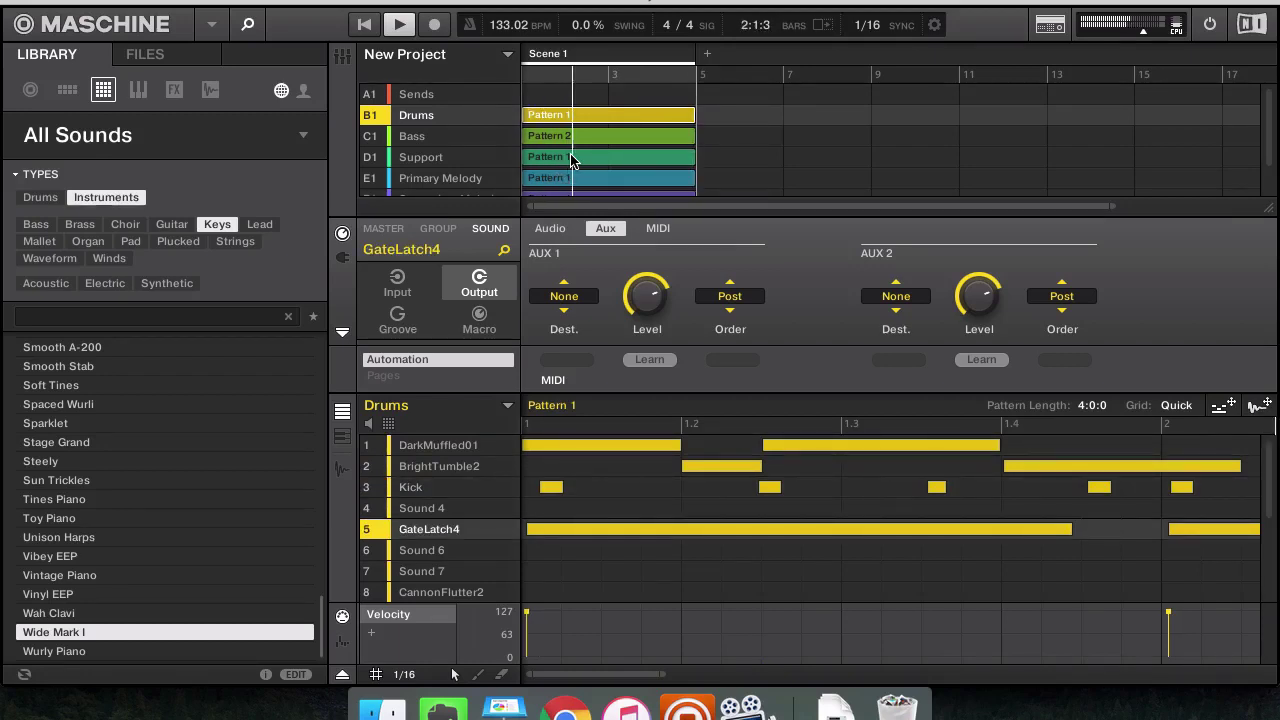
In the Drums mixer, pull the GateLatch4 fader fully down and raise the Kick fader to about 0 dB
{"action": "left_click", "coordinate": [346, 57]}
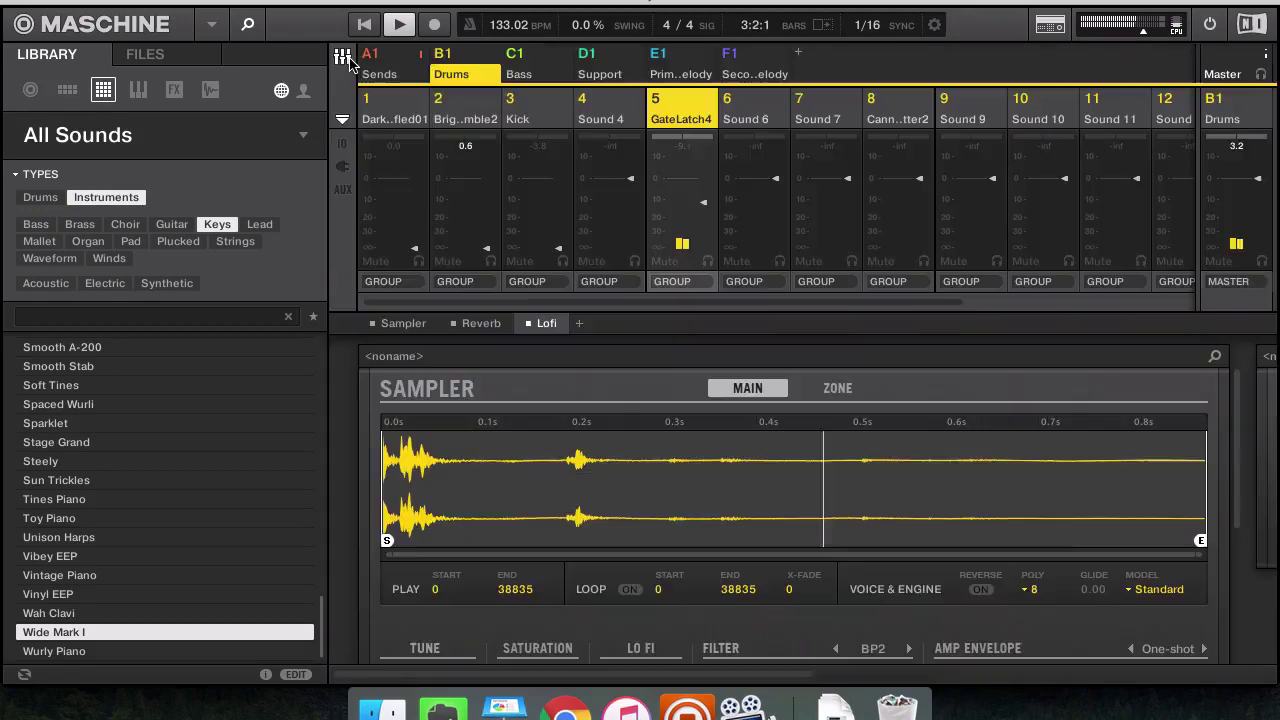
{"action": "left_click", "coordinate": [362, 117]}
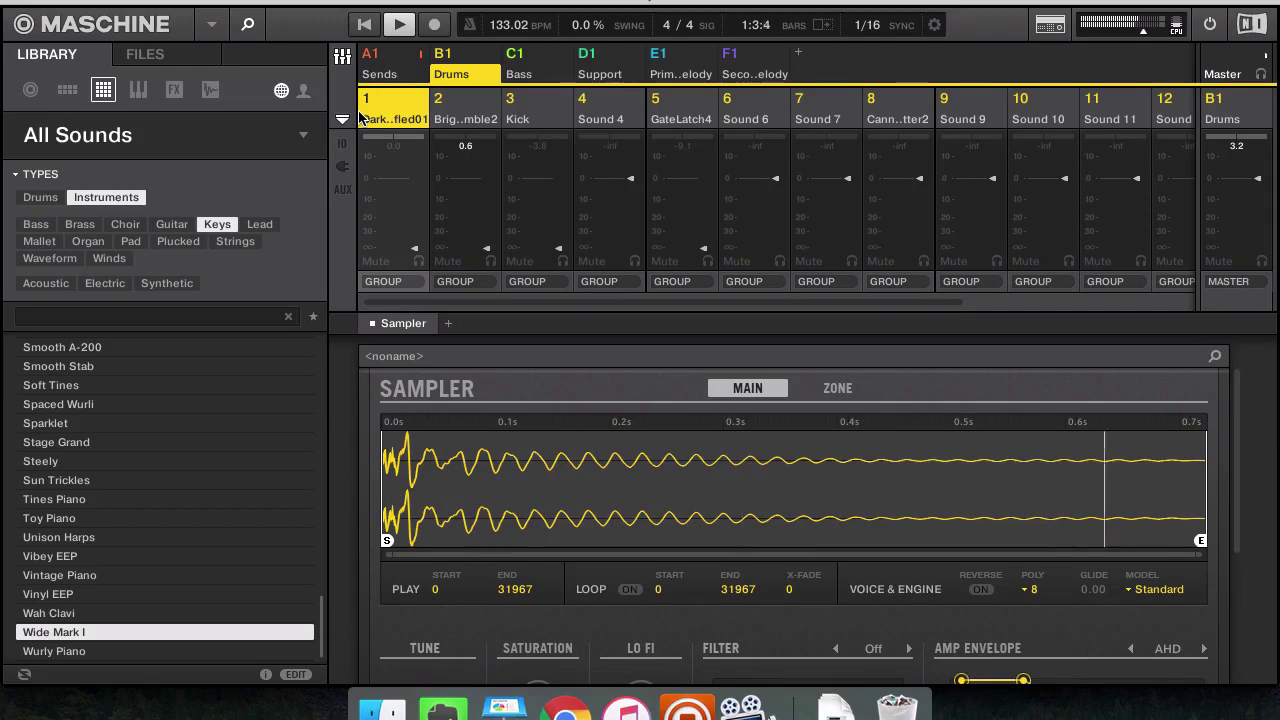
{"action": "key", "text": "Right"}
{"action": "key", "text": "Right"}
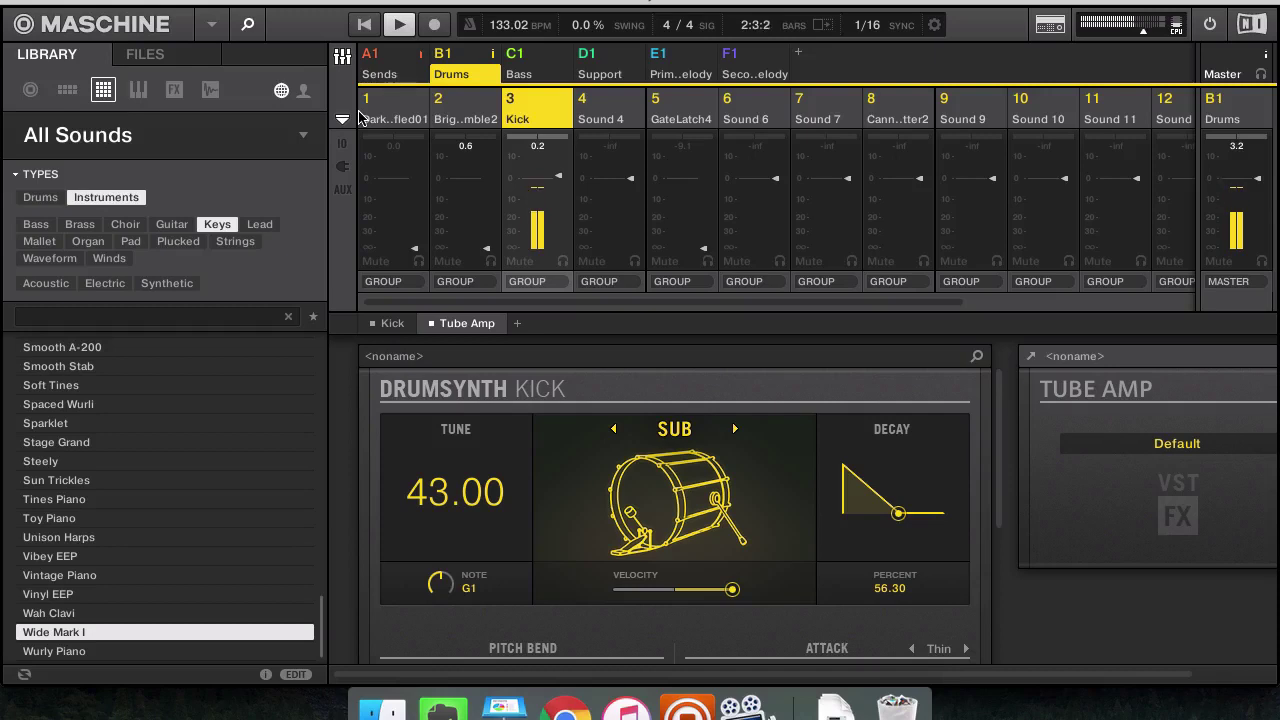
{"action": "left_click", "coordinate": [342, 58]}
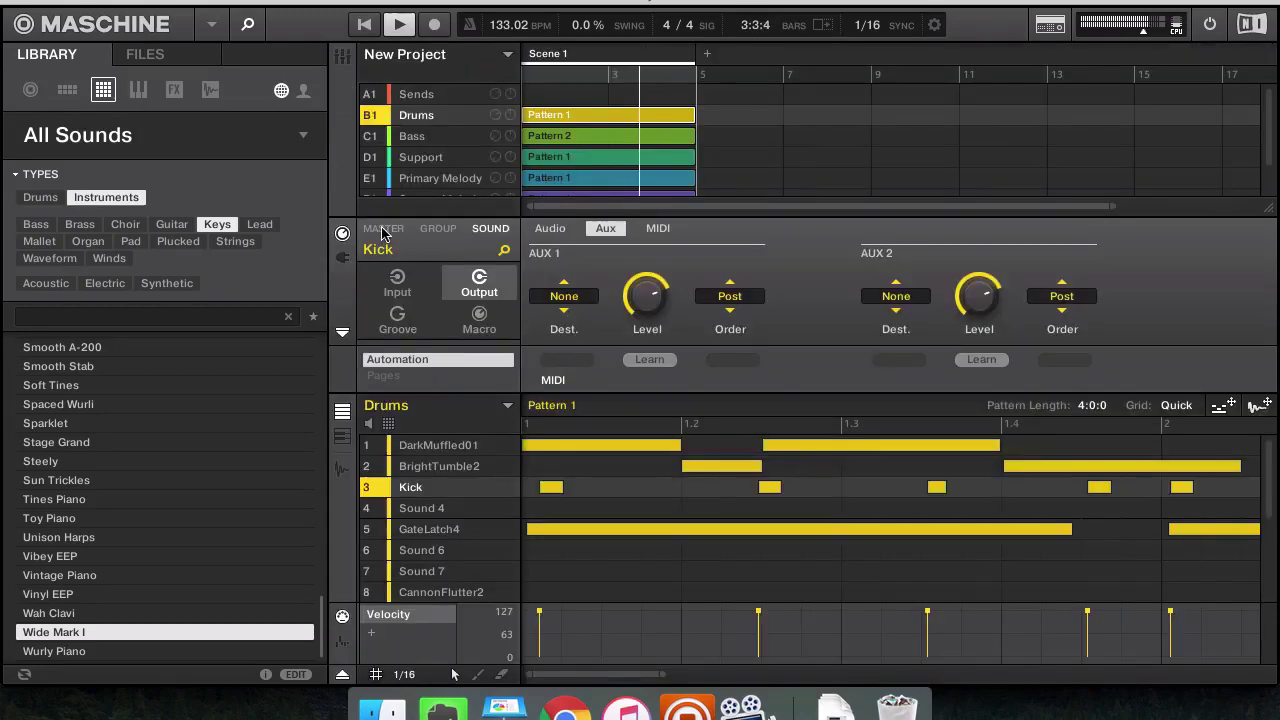
{"action": "left_click", "coordinate": [345, 260]}
{"action": "left_click", "coordinate": [372, 311]}
{"action": "mouse_move", "coordinate": [460, 352]}
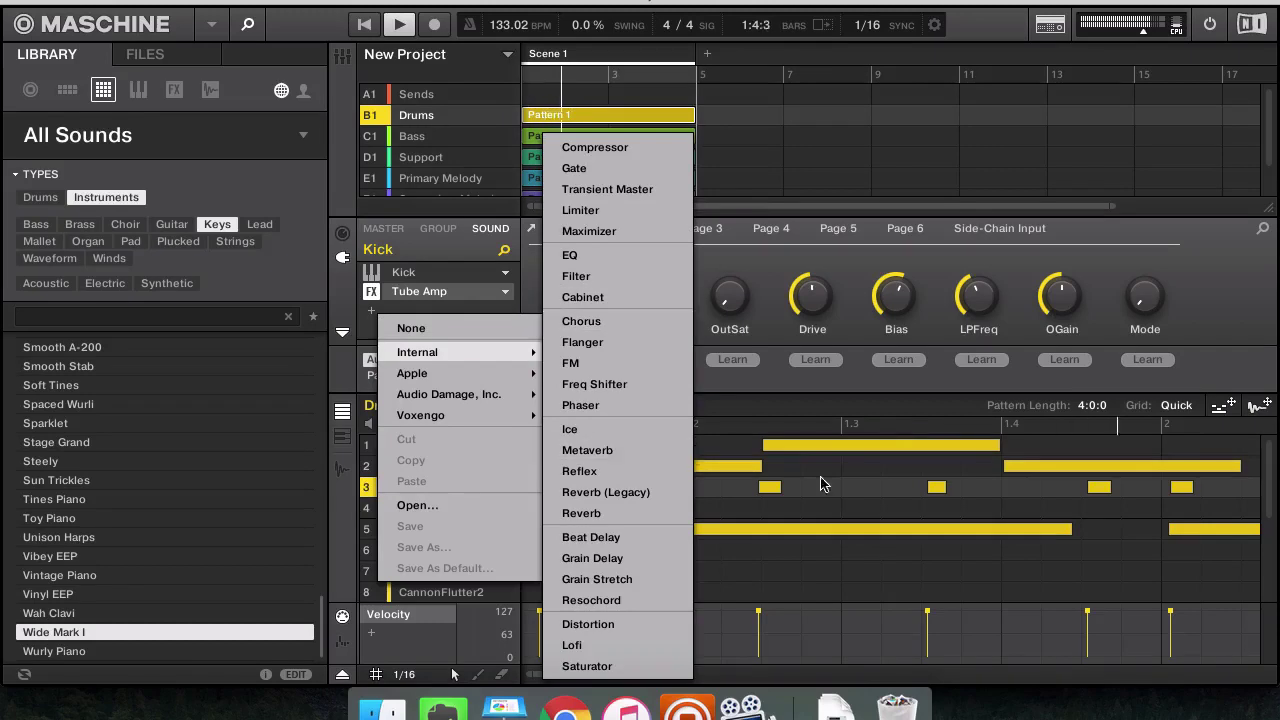
{"action": "left_click", "coordinate": [1073, 569]}
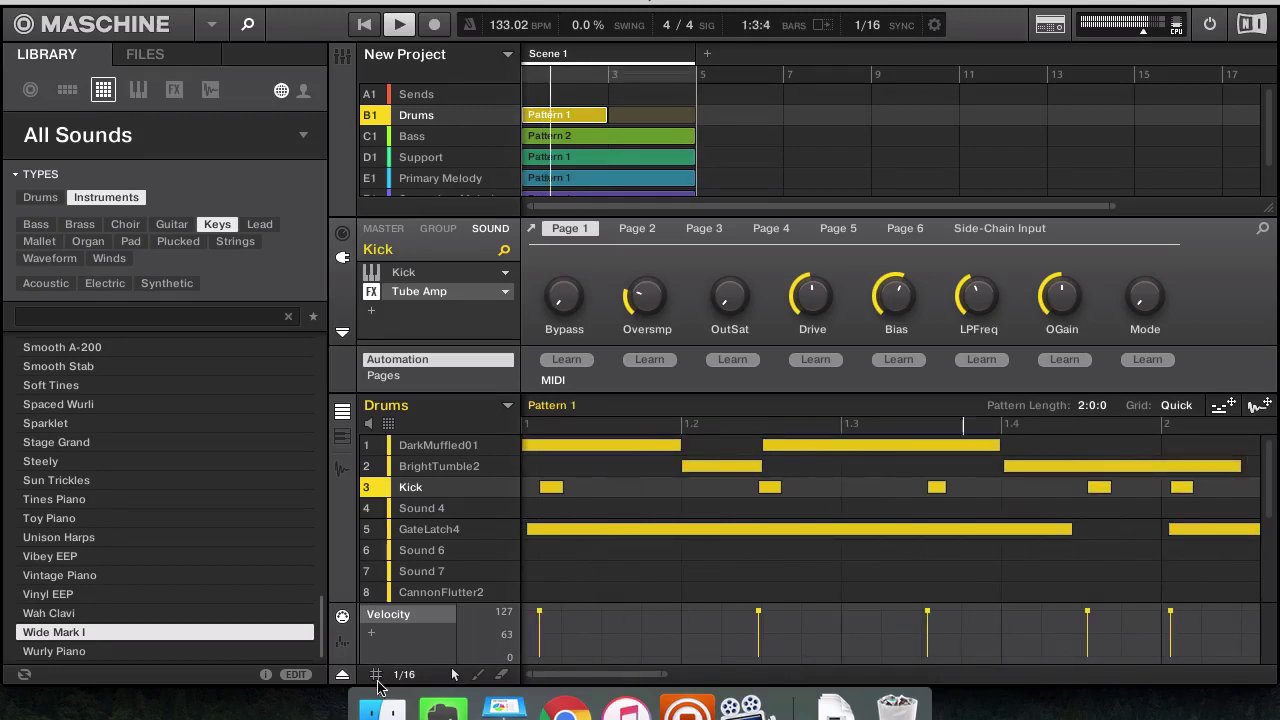
Nudge the pattern's first Kick note slightly earlier, and the Kick notes midway between 1.2 and 1.3 and at bar 2 slightly later
{"action": "left_click_drag", "start_coordinate": [552, 492], "coordinate": [541, 494]}
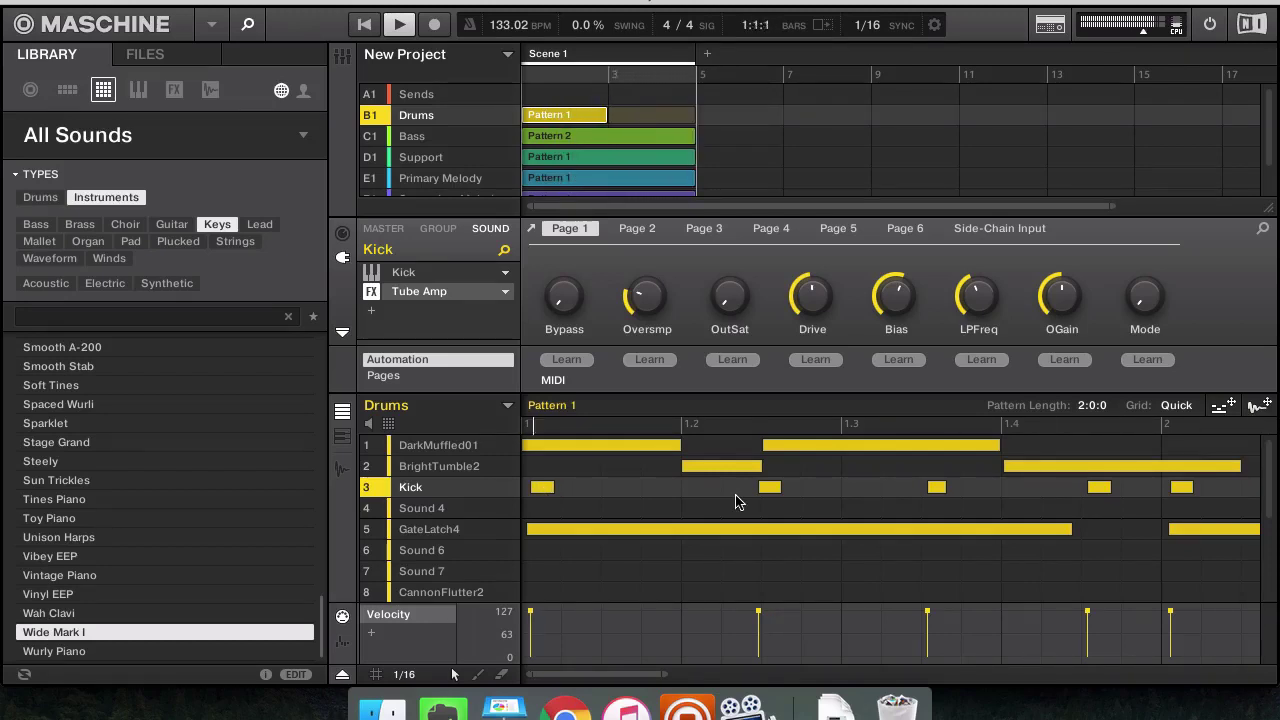
{"action": "left_click_drag", "start_coordinate": [537, 487], "coordinate": [543, 490]}
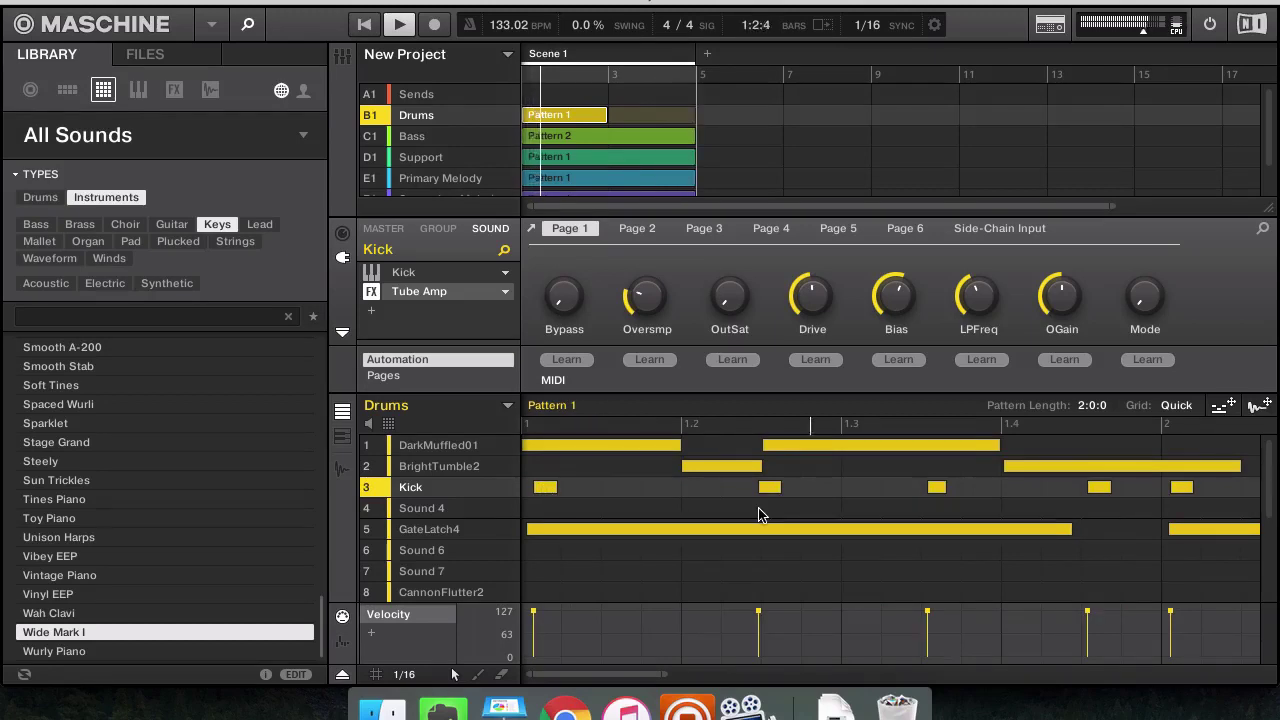
{"action": "scroll", "coordinate": [760, 514], "scroll_direction": "right", "scroll_amount": 3}
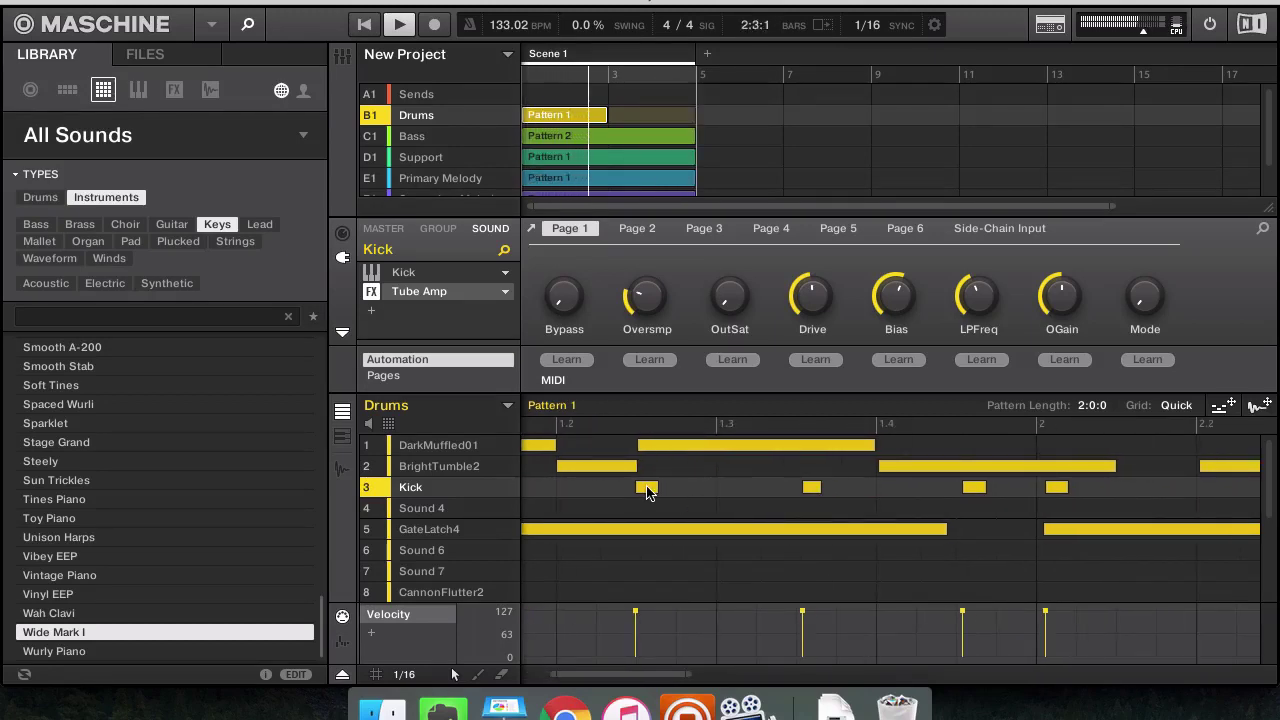
{"action": "scroll", "coordinate": [737, 503], "scroll_direction": "left", "scroll_amount": 1}
{"action": "scroll", "coordinate": [735, 503], "scroll_direction": "right", "scroll_amount": 7}
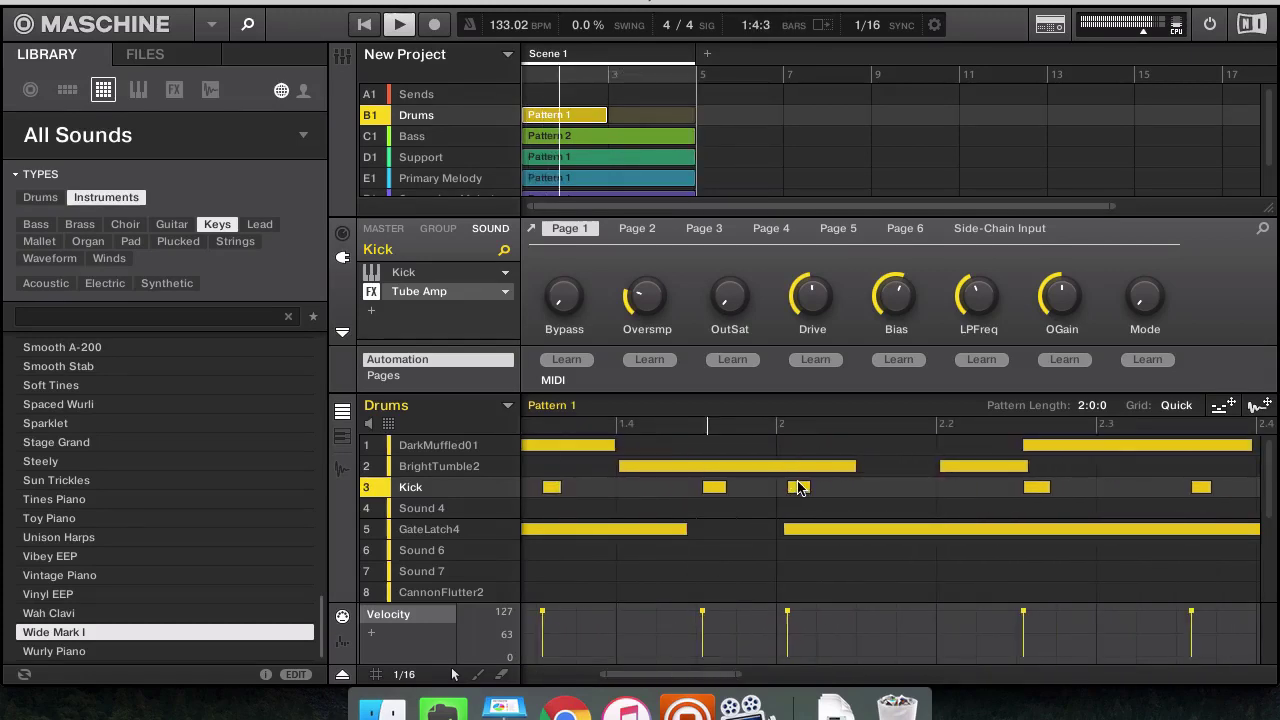
{"action": "scroll", "coordinate": [922, 557], "scroll_direction": "right", "scroll_amount": 10}
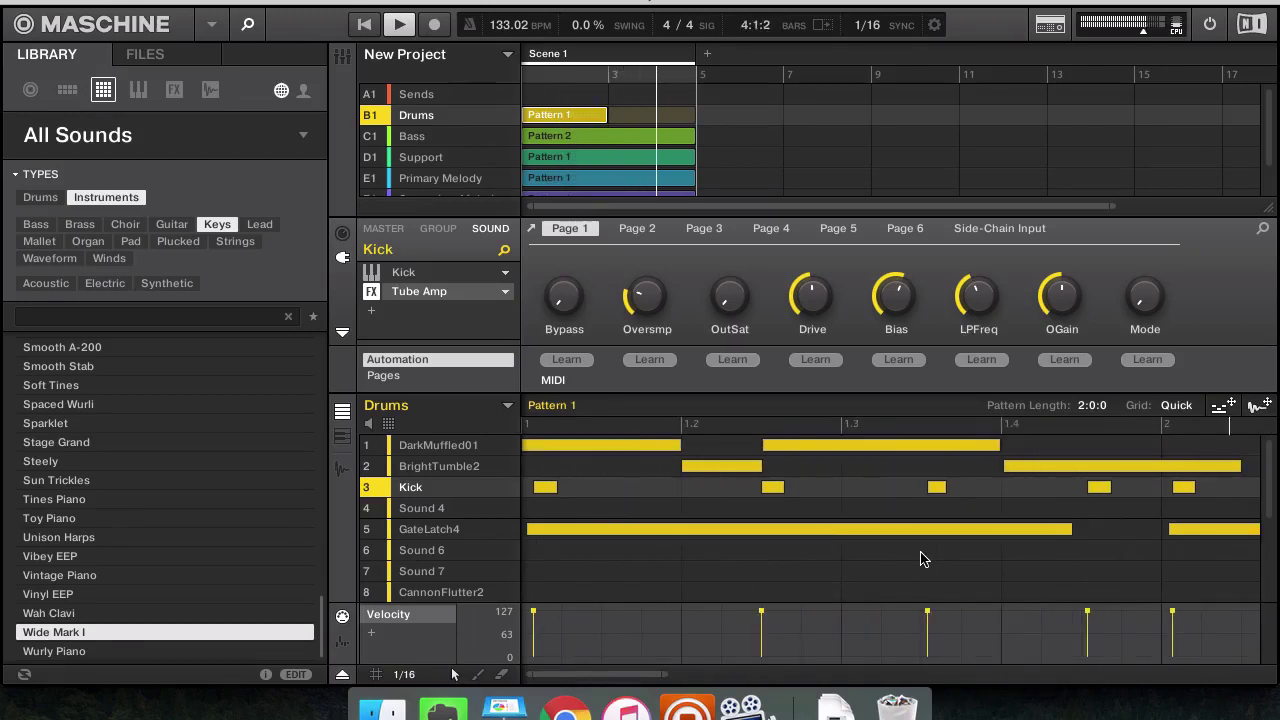
Add an internal Distortion effect after the Kick's Tube Amp, then replace it with Saturator
{"action": "left_click", "coordinate": [371, 310]}
{"action": "mouse_move", "coordinate": [488, 347]}
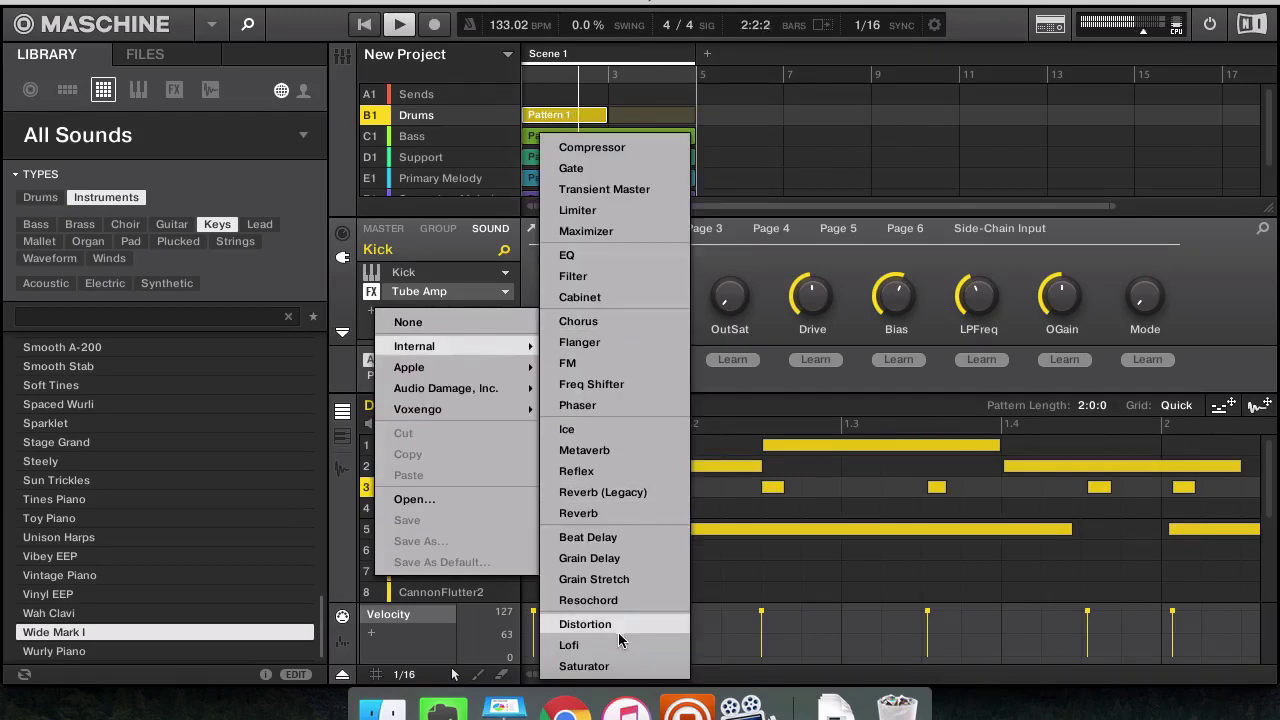
{"action": "left_click", "coordinate": [619, 624]}
{"action": "left_click", "coordinate": [493, 307]}
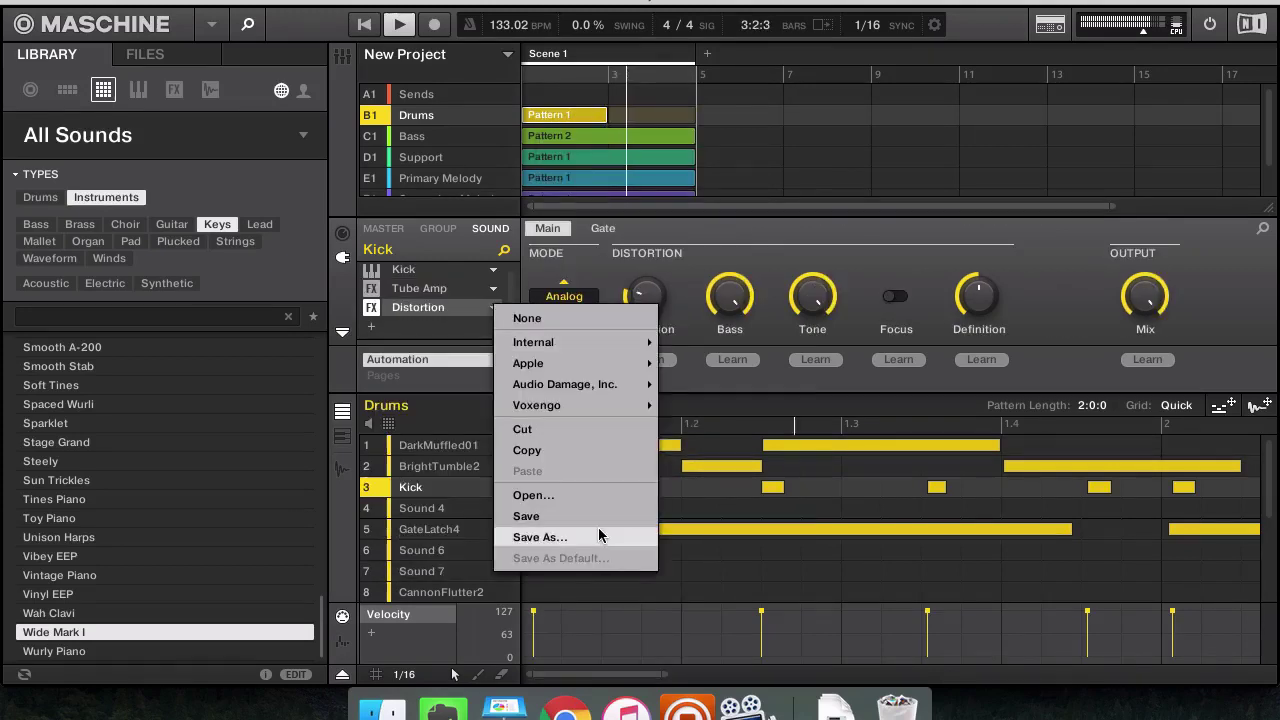
{"action": "mouse_move", "coordinate": [609, 334]}
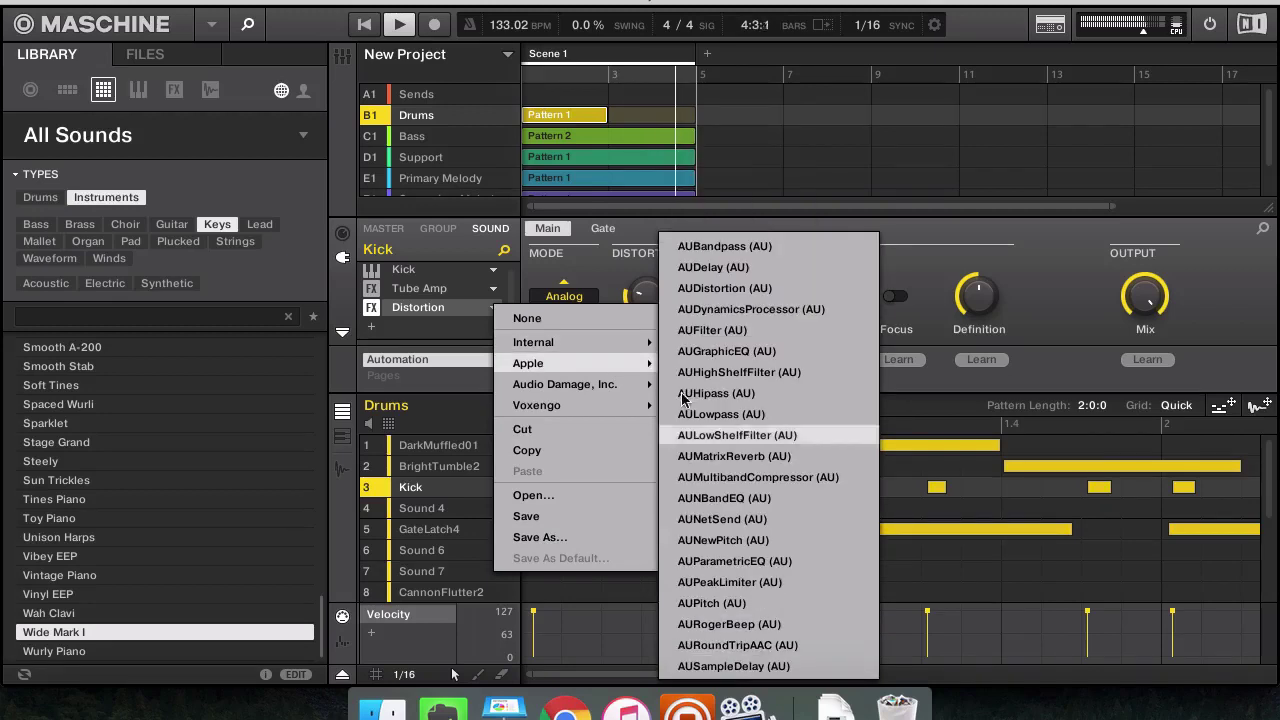
{"action": "left_click", "coordinate": [734, 668]}
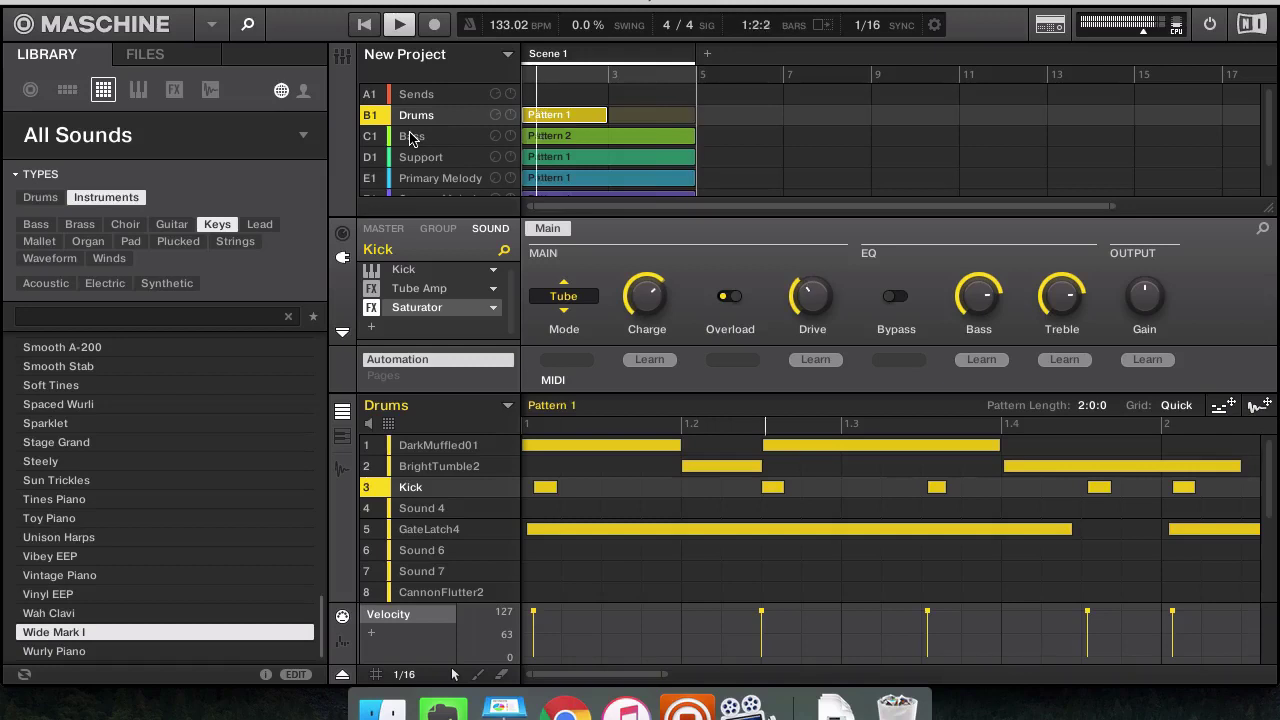
Add an internal EQ after the Saturator in the Kick's effect chain and narrow its low-mid band width
{"action": "left_click", "coordinate": [371, 327]}
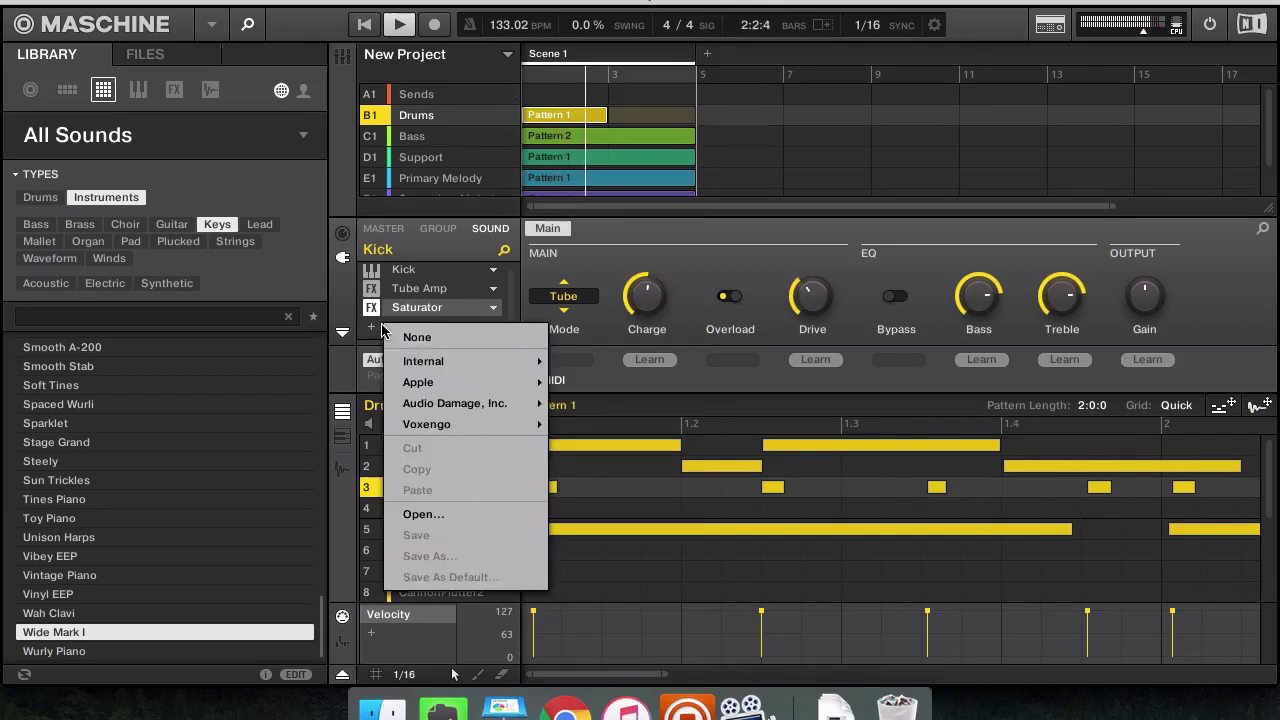
{"action": "mouse_move", "coordinate": [457, 361]}
{"action": "left_click", "coordinate": [463, 335]}
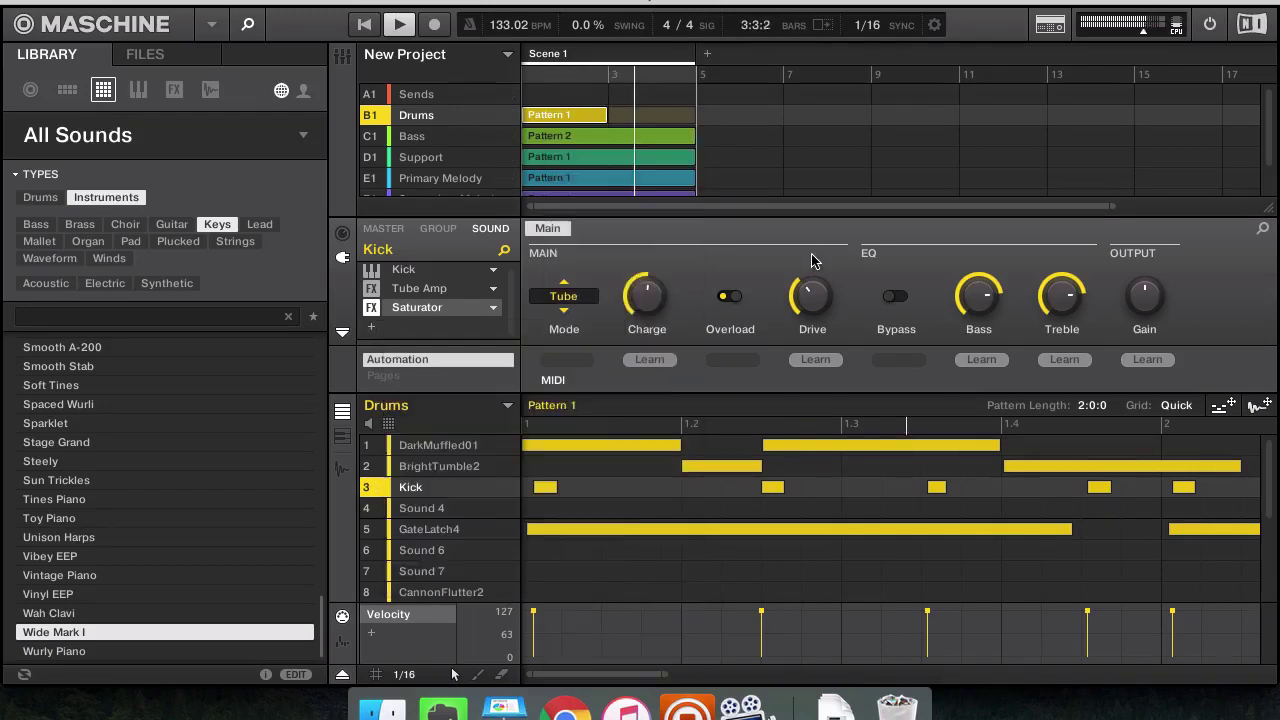
{"action": "left_click", "coordinate": [374, 328]}
{"action": "mouse_move", "coordinate": [450, 358]}
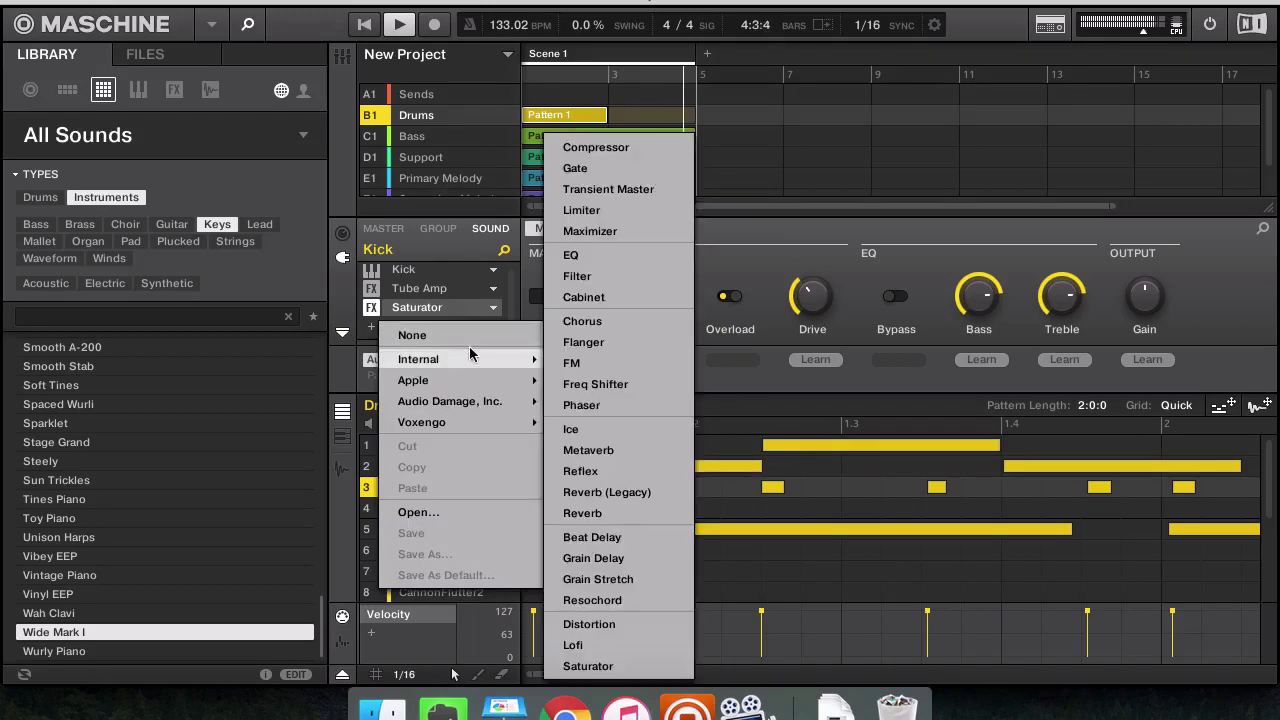
{"action": "left_click", "coordinate": [588, 264]}
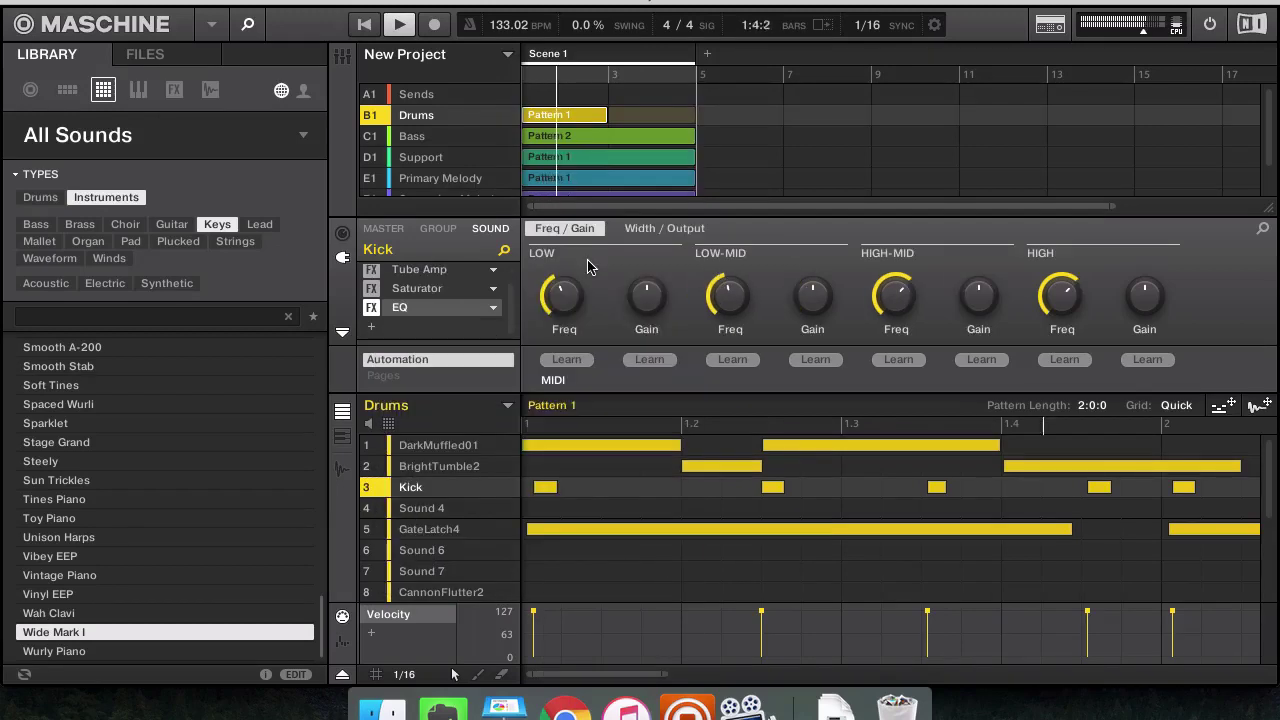
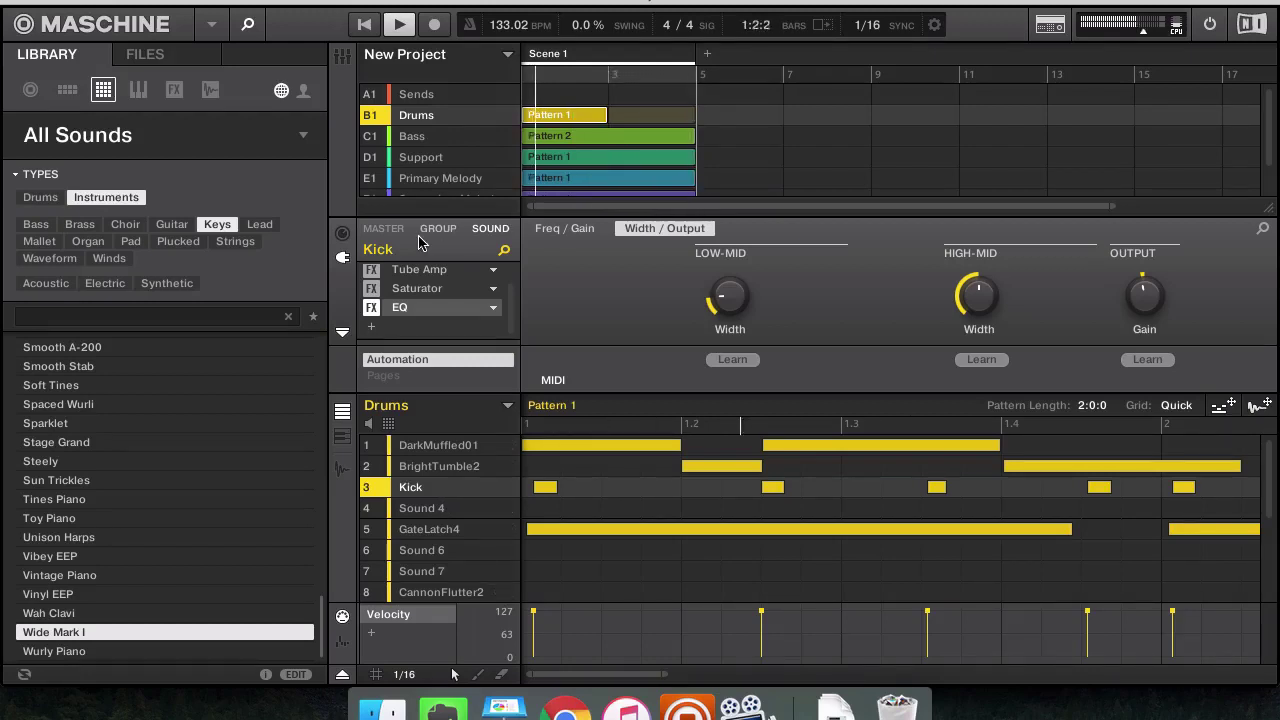
Add a Transient Master effect to the BrightTumble2 sound with its Attack raised
{"action": "key", "text": "Up"}
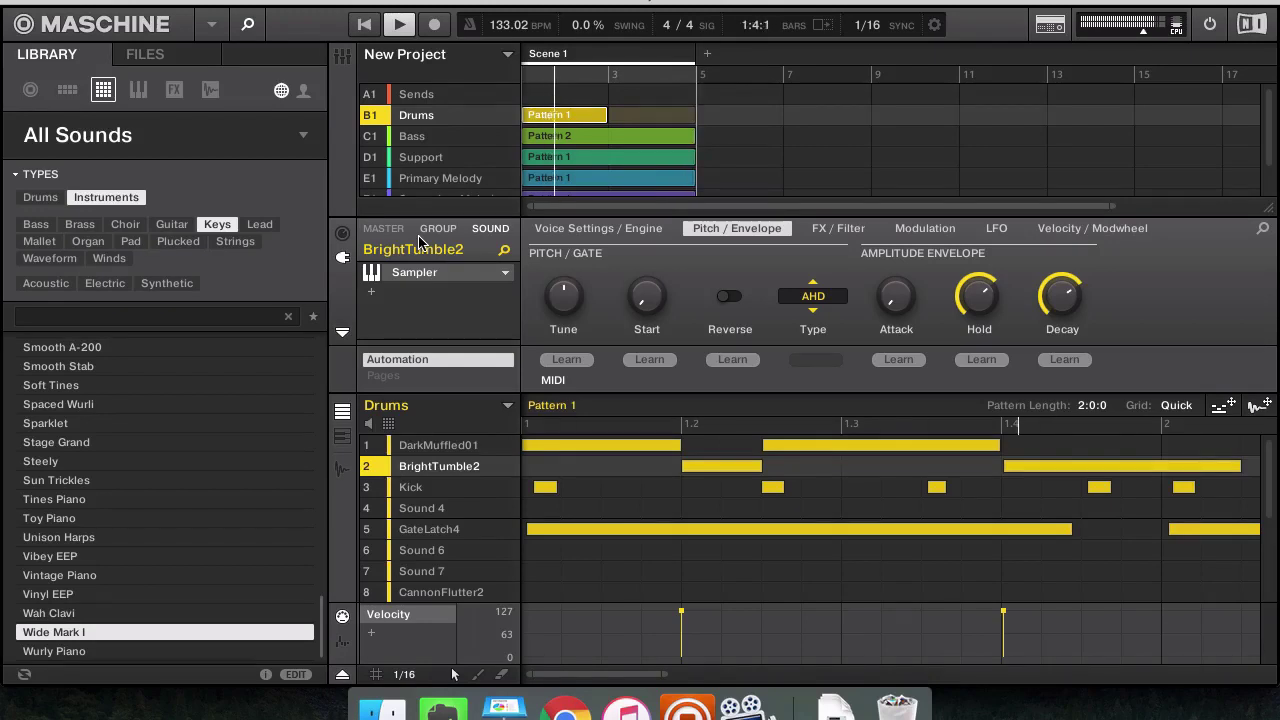
{"action": "left_click", "coordinate": [371, 291]}
{"action": "mouse_move", "coordinate": [472, 325]}
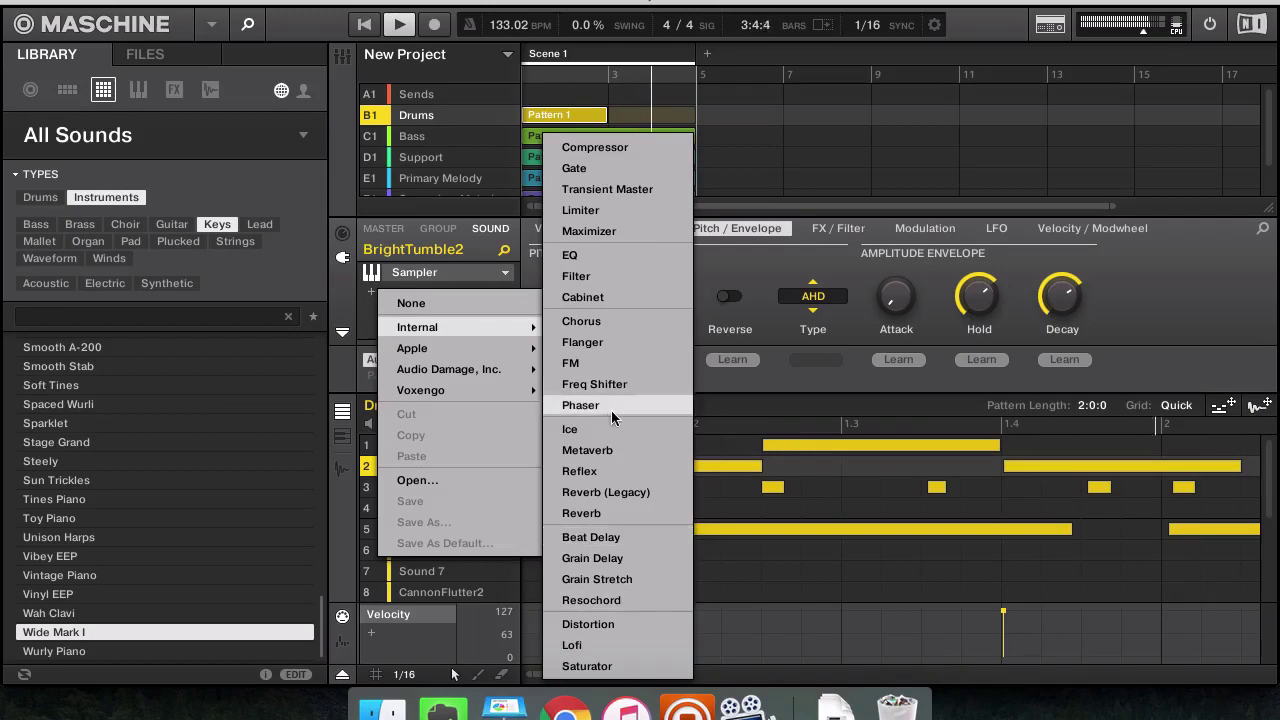
{"action": "left_click", "coordinate": [648, 191]}
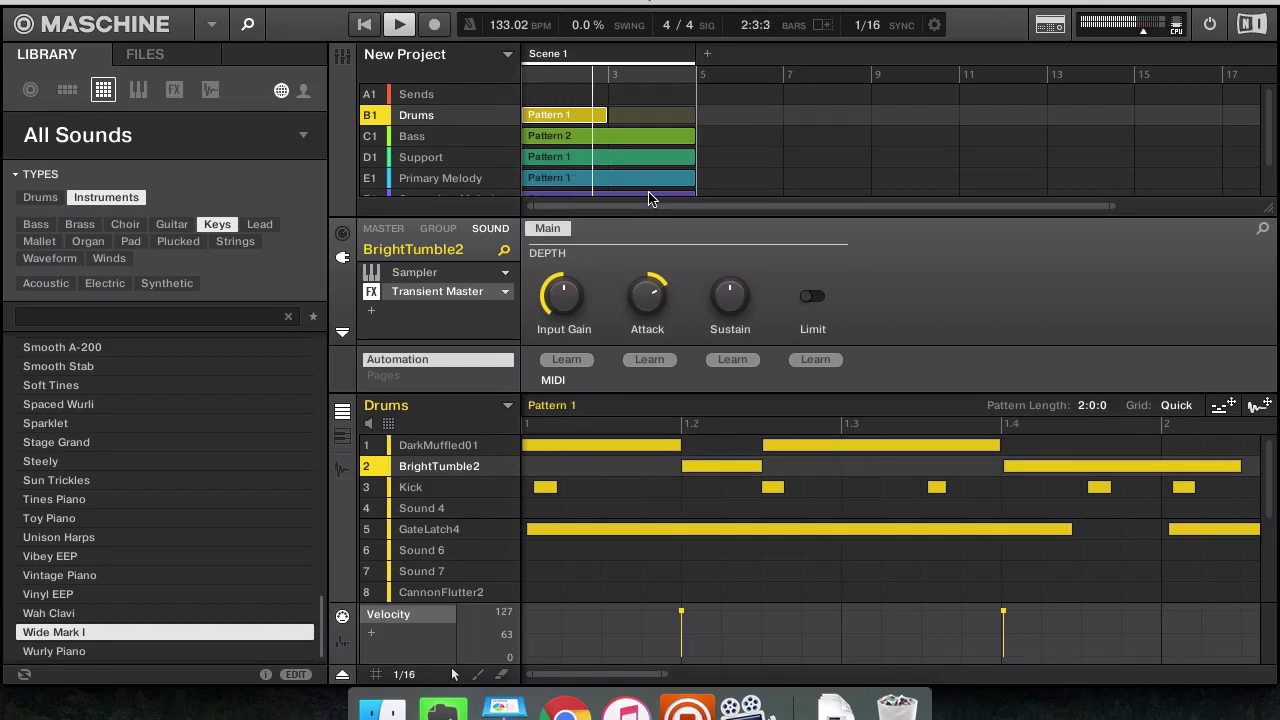
Add a Filter after BrightTumble2's Transient Master, replace it with an EQ, and narrow the EQ's high-mid width
{"action": "left_click", "coordinate": [425, 312]}
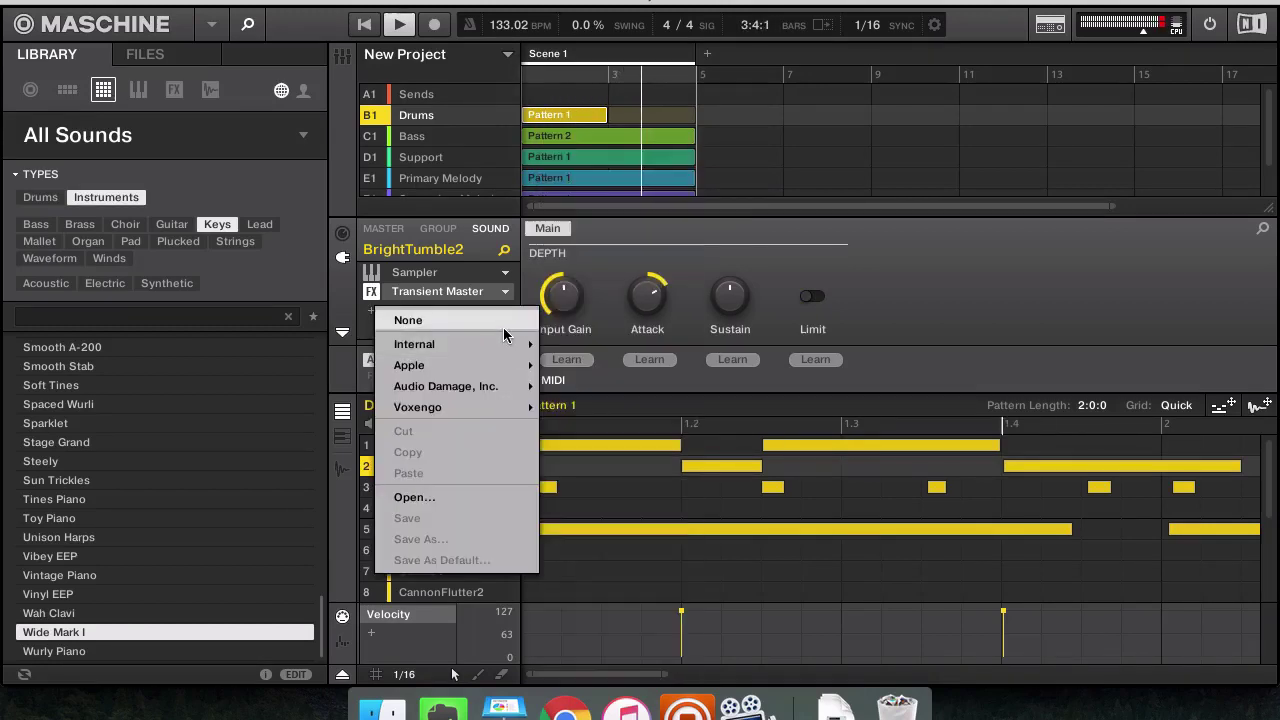
{"action": "mouse_move", "coordinate": [505, 343]}
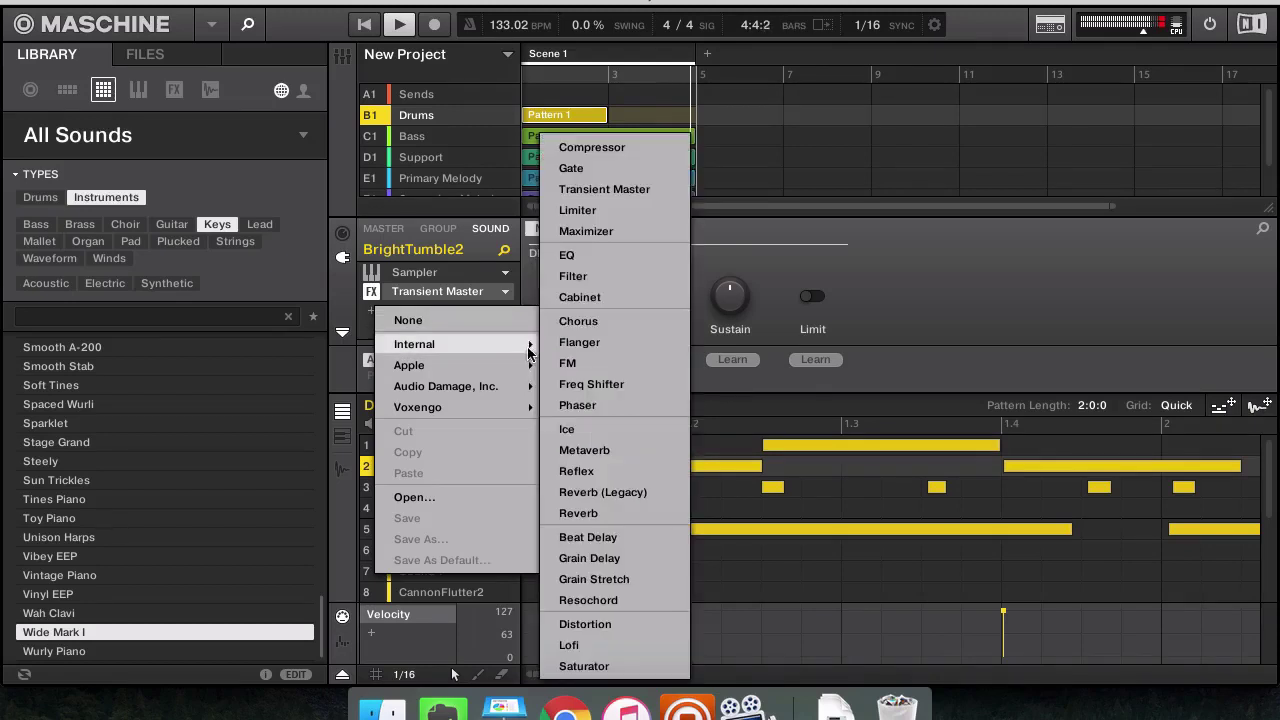
{"action": "left_click", "coordinate": [580, 276]}
{"action": "left_click", "coordinate": [493, 307]}
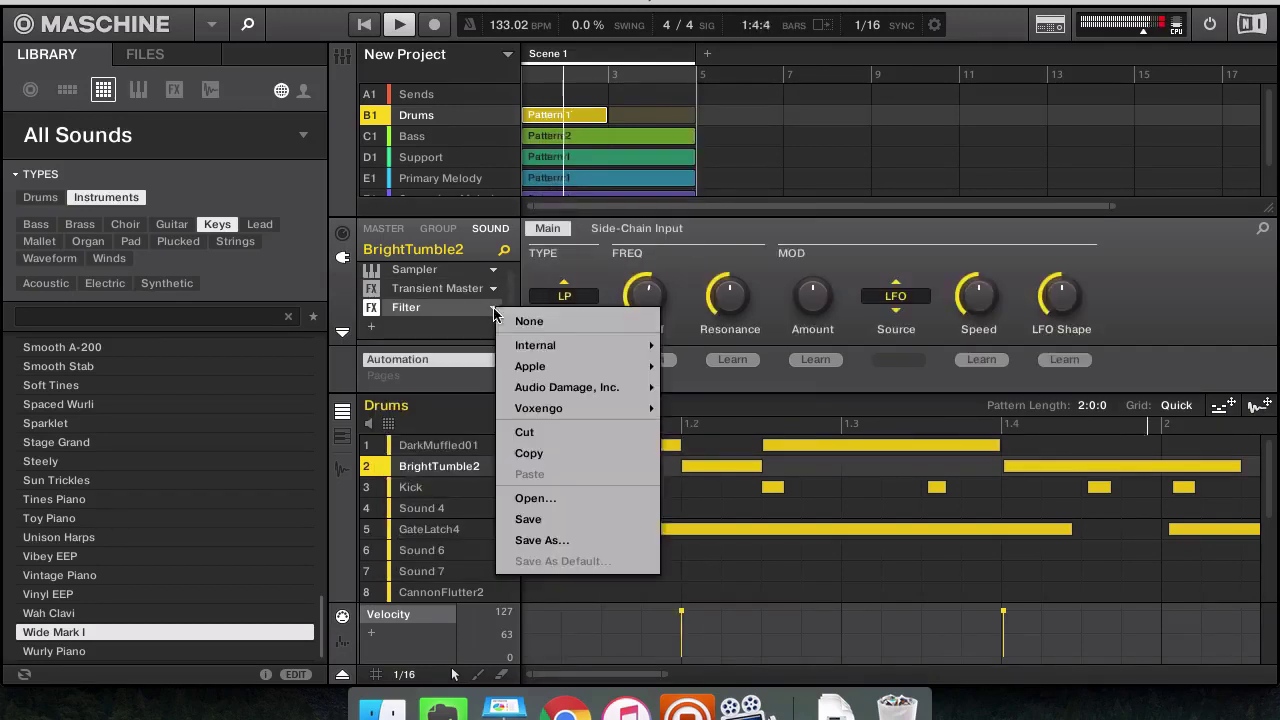
{"action": "mouse_move", "coordinate": [600, 345]}
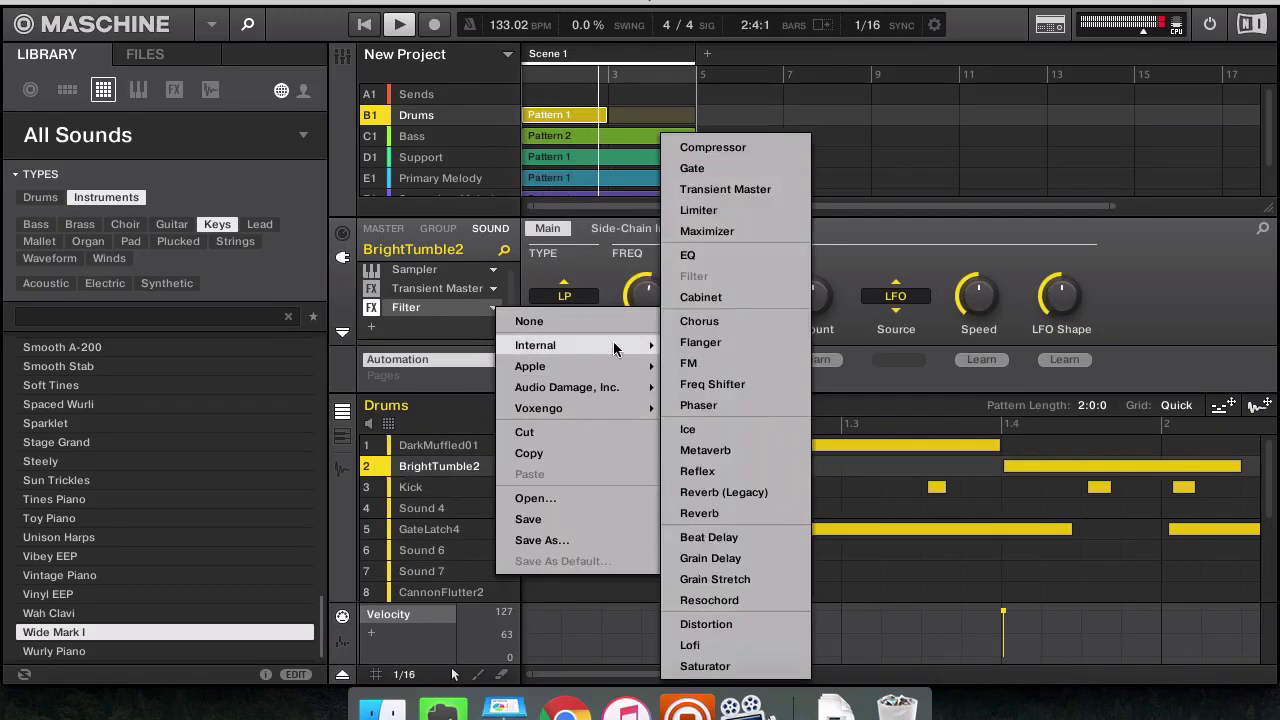
{"action": "left_click", "coordinate": [709, 257]}
{"action": "left_click", "coordinate": [580, 228]}
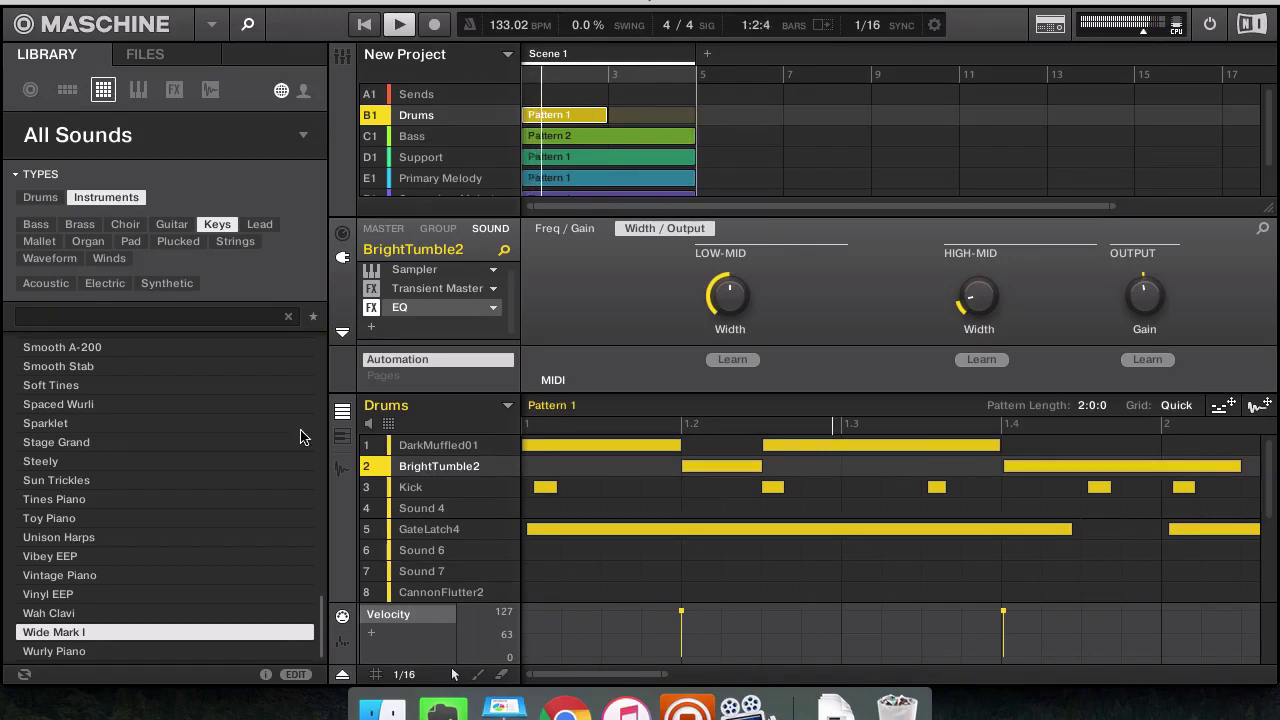
Add an internal Chorus effect after the Sampler on the DarkMuffled01 sound
{"action": "left_click", "coordinate": [443, 529]}
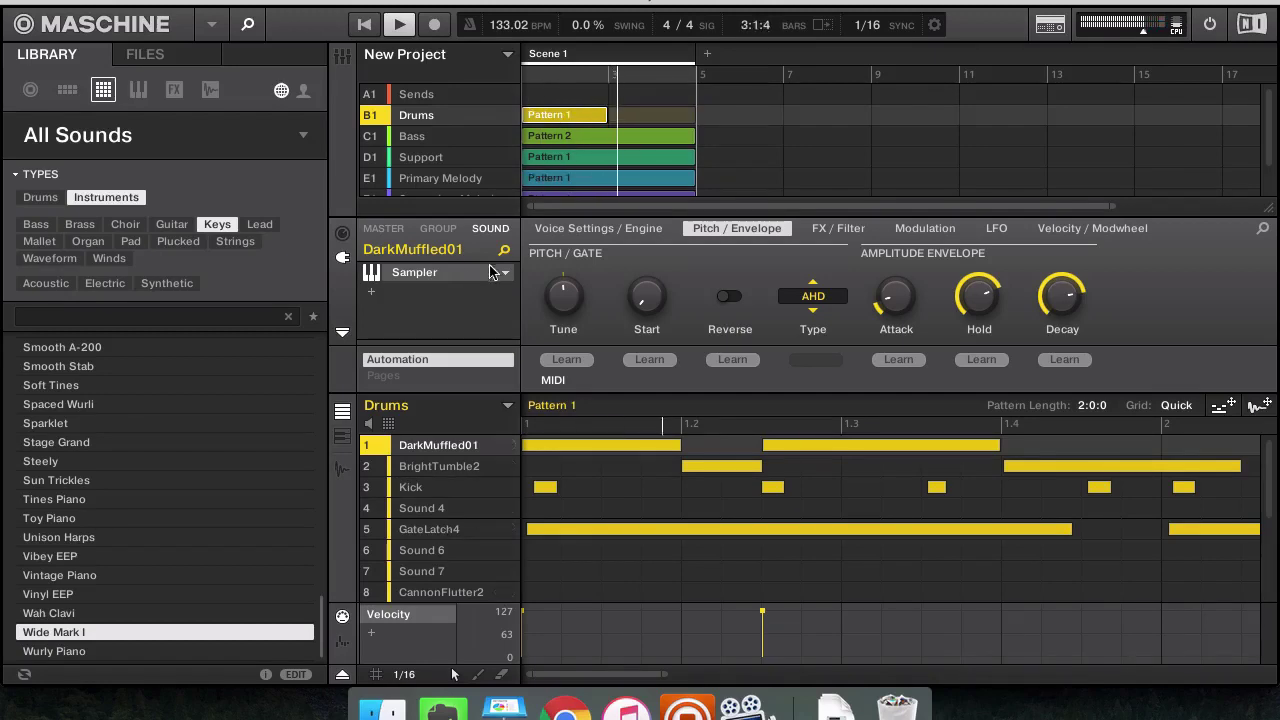
{"action": "left_click", "coordinate": [371, 291]}
{"action": "mouse_move", "coordinate": [503, 330]}
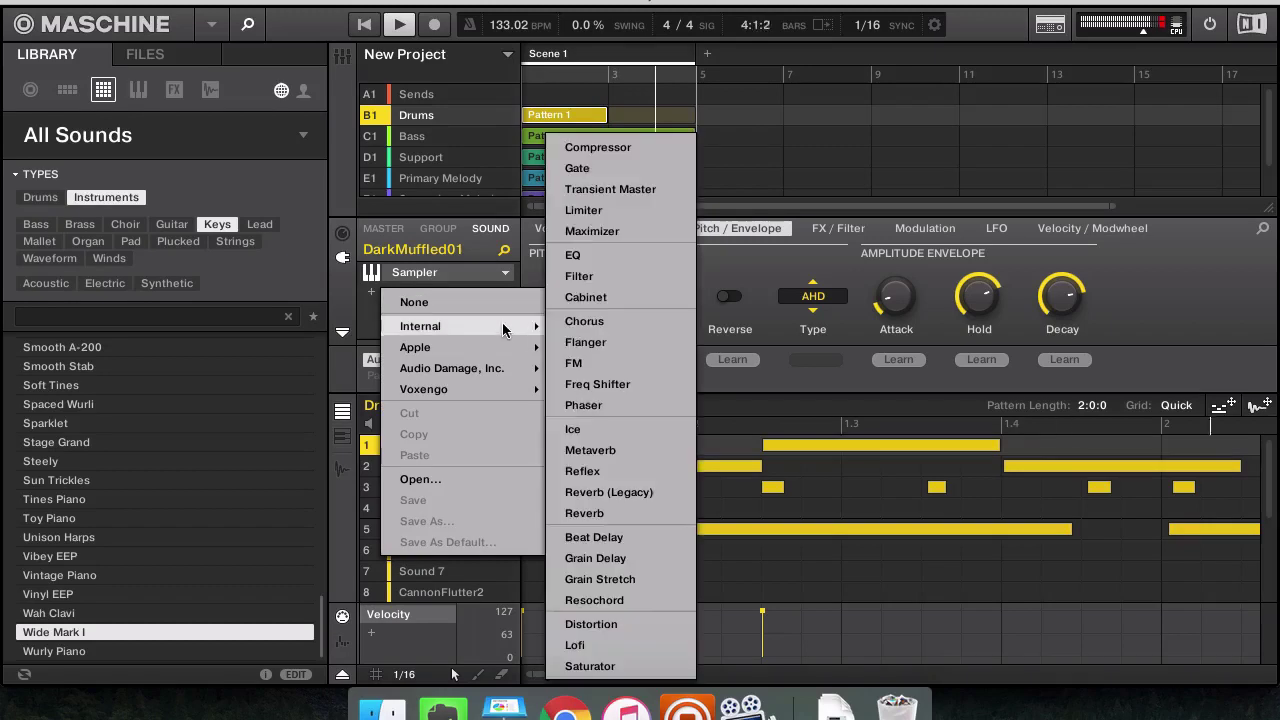
{"action": "left_click", "coordinate": [584, 321]}
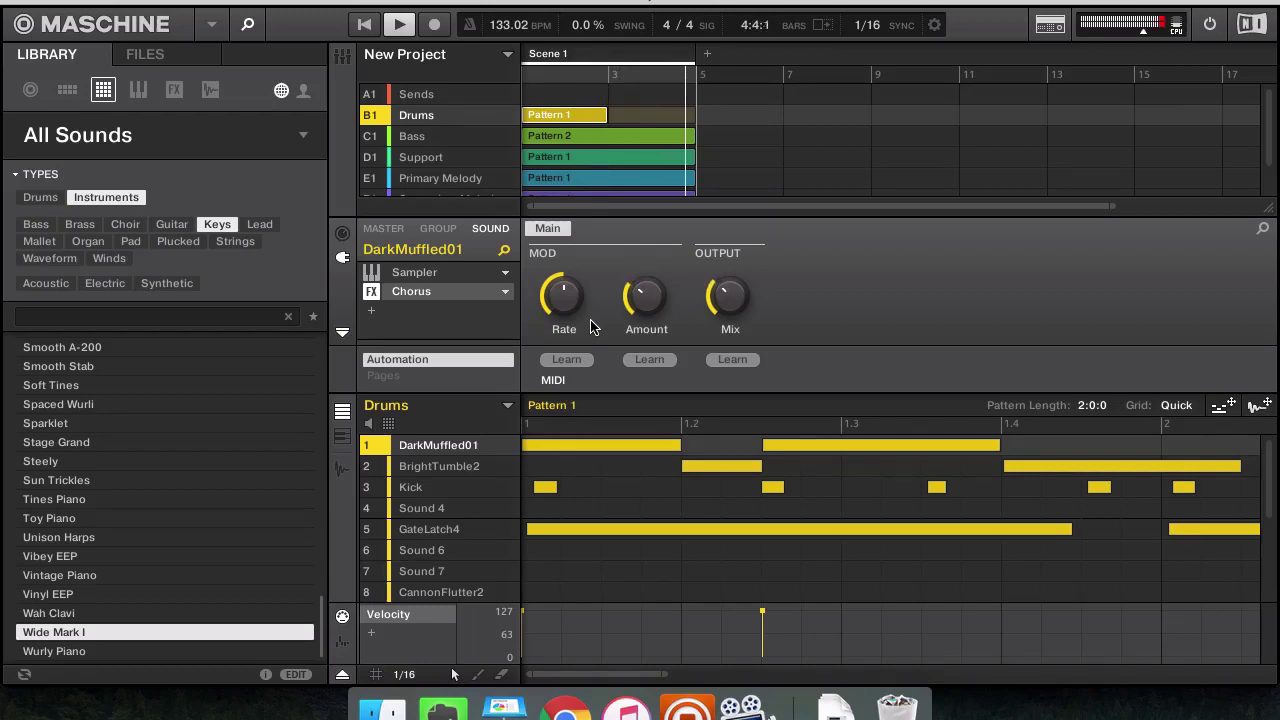
Add an EQ after DarkMuffled01's Chorus, raising the low gain slightly and cutting the low-mid gain
{"action": "left_click", "coordinate": [480, 291]}
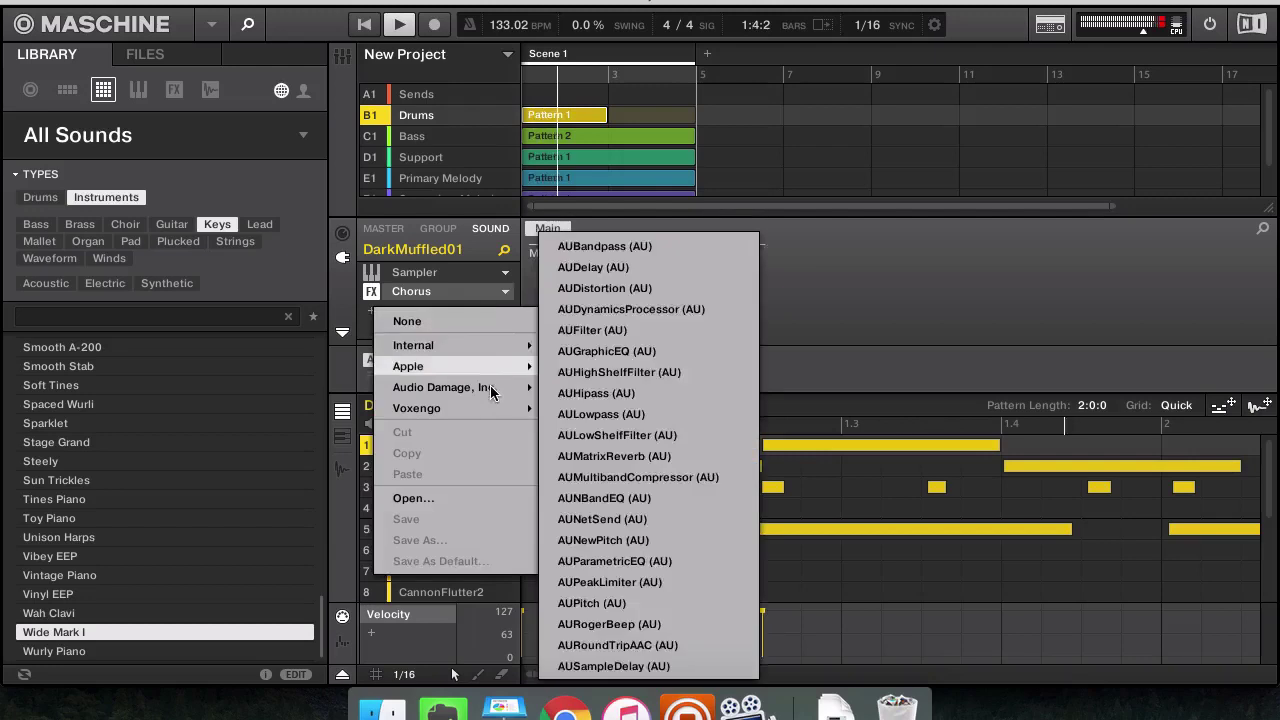
{"action": "mouse_move", "coordinate": [506, 348]}
{"action": "left_click", "coordinate": [586, 255]}
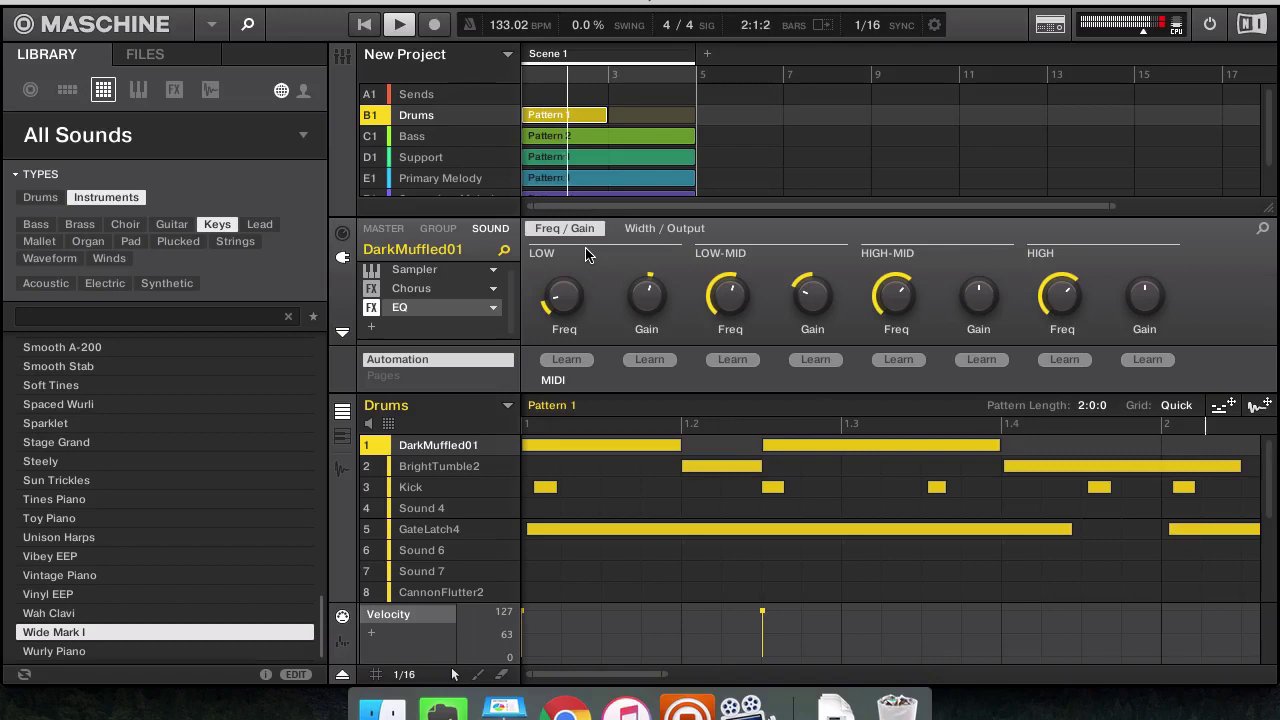
Add a Lofi effect after DarkMuffled01's EQ with low SR and Bits settings and Mix at about three quarters
{"action": "left_click", "coordinate": [440, 307]}
{"action": "mouse_move", "coordinate": [479, 361]}
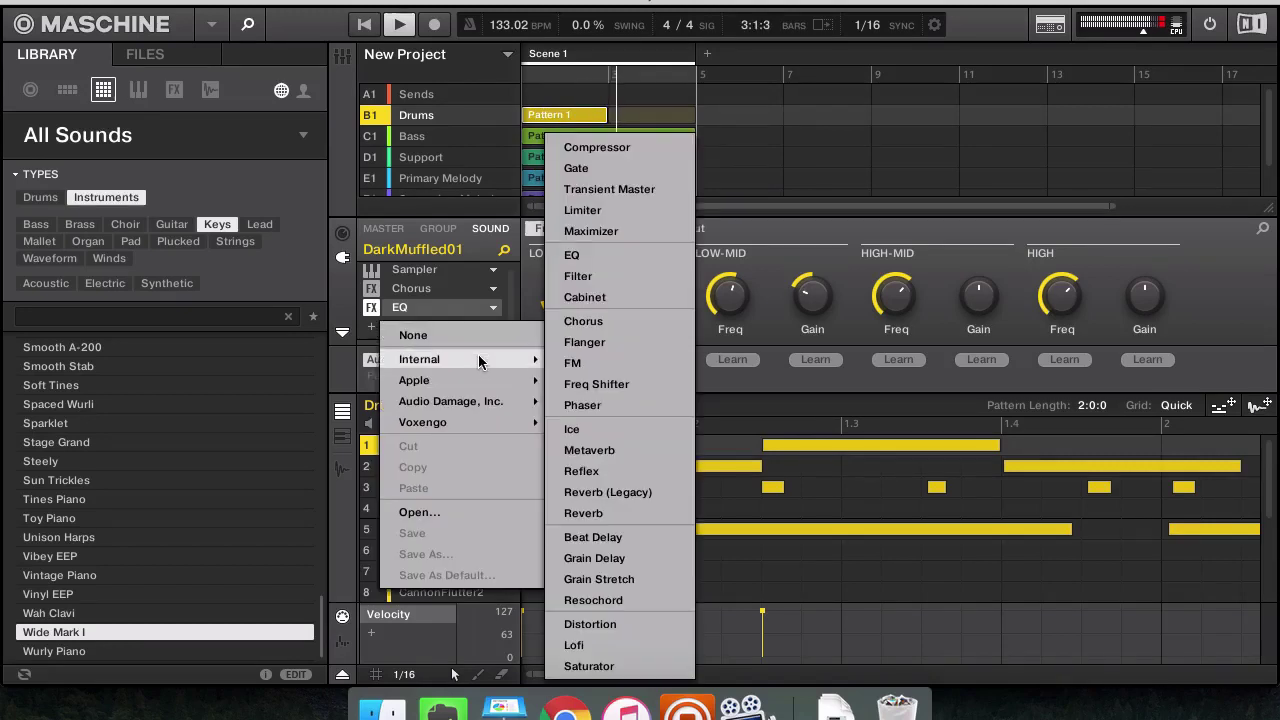
{"action": "left_click", "coordinate": [619, 645]}
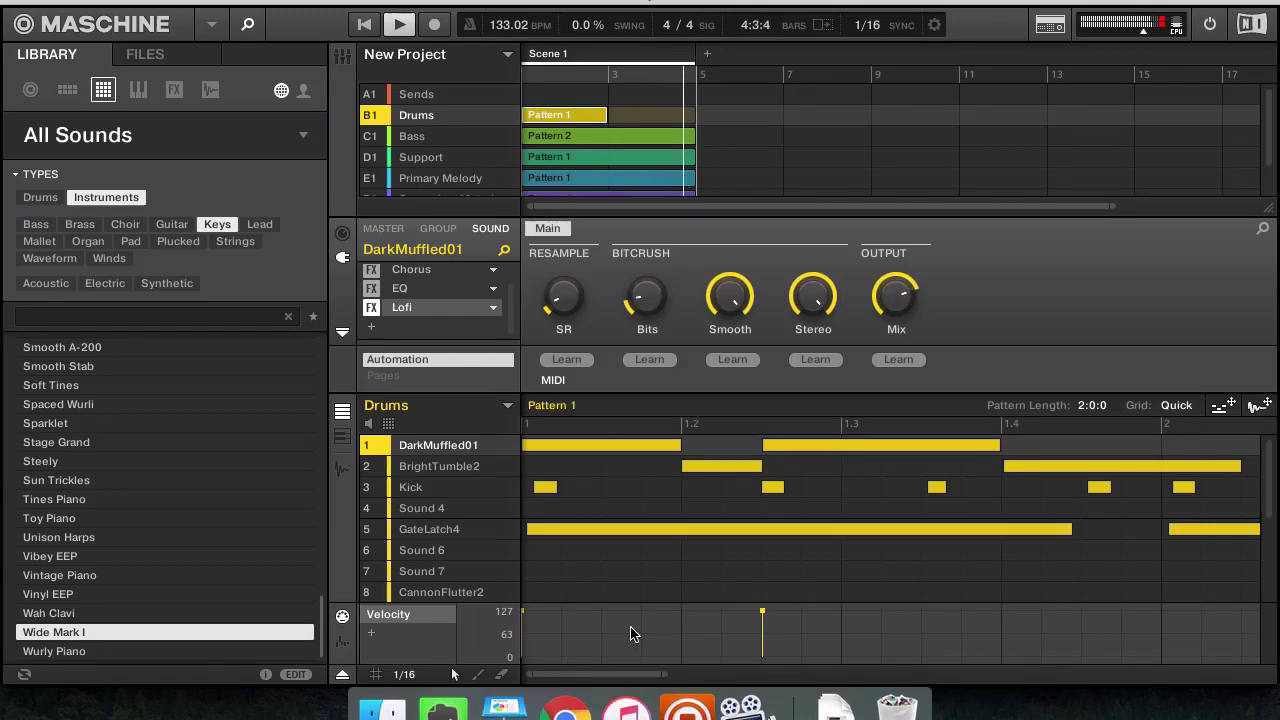
Review GateLatch4's aux output routing and its Sampler's pitch and envelope settings
{"action": "left_click", "coordinate": [452, 535]}
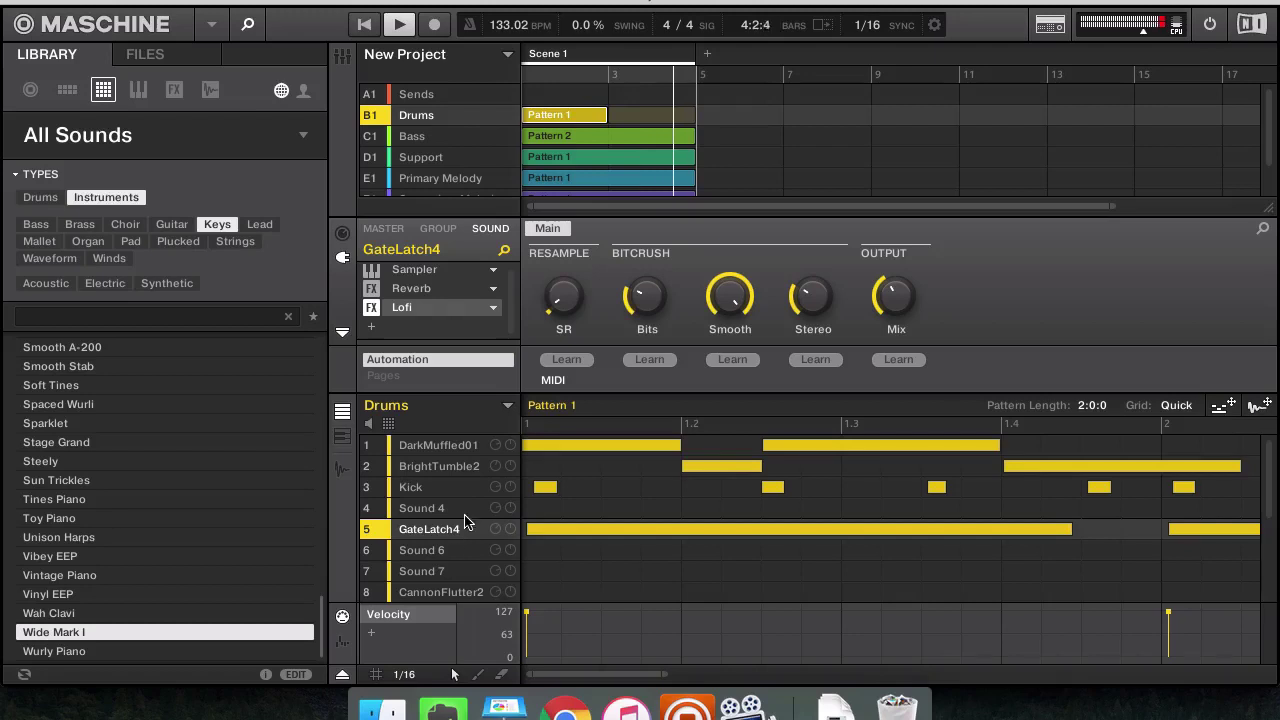
{"action": "left_click", "coordinate": [342, 233]}
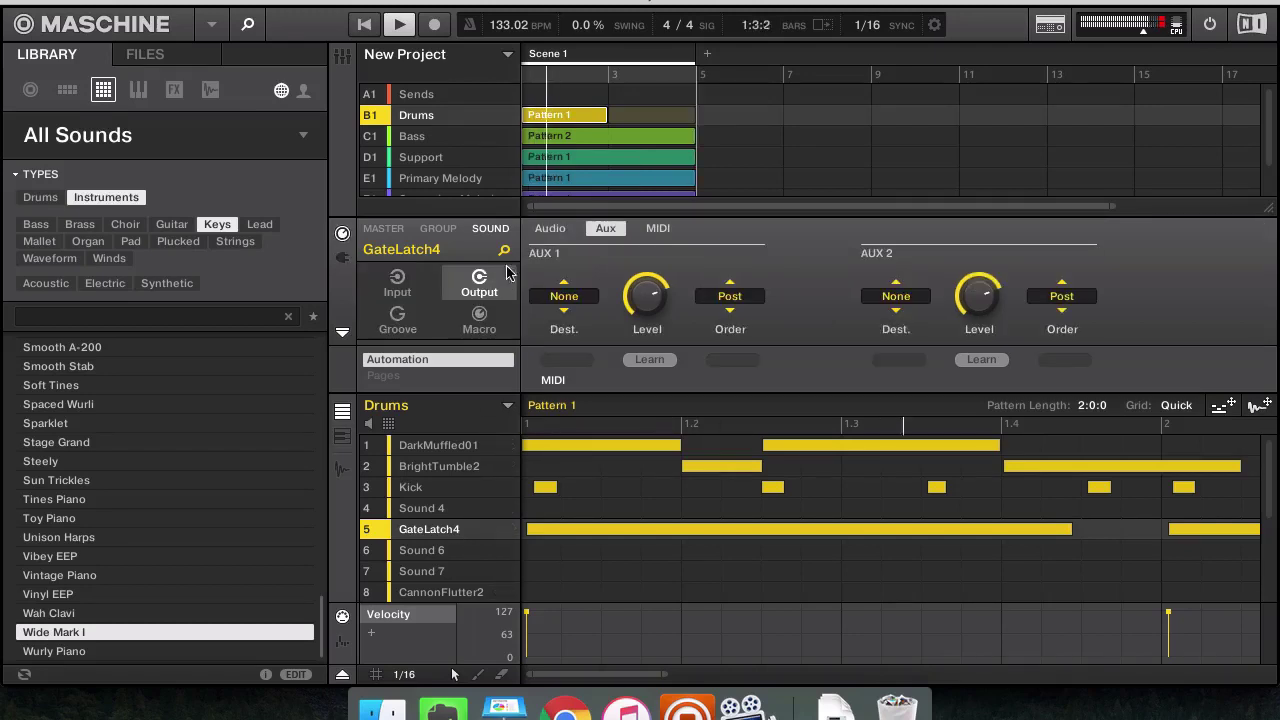
{"action": "left_click", "coordinate": [342, 257]}
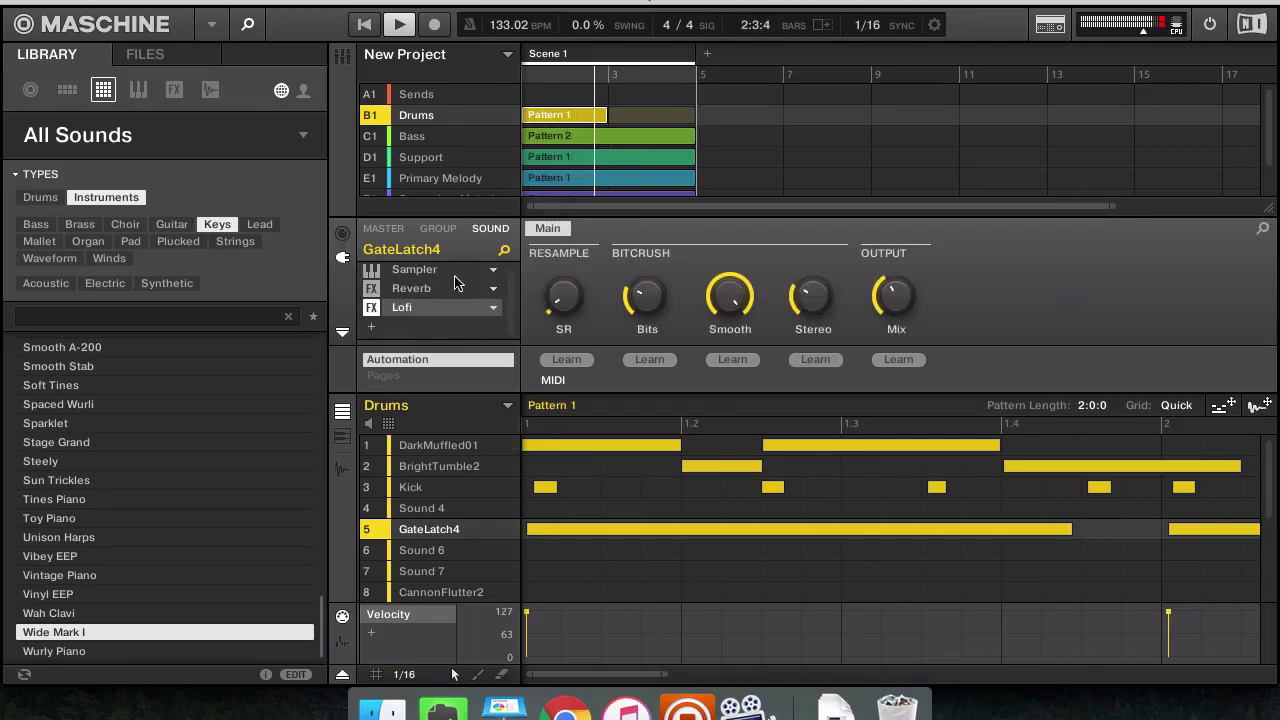
{"action": "left_click", "coordinate": [440, 275]}
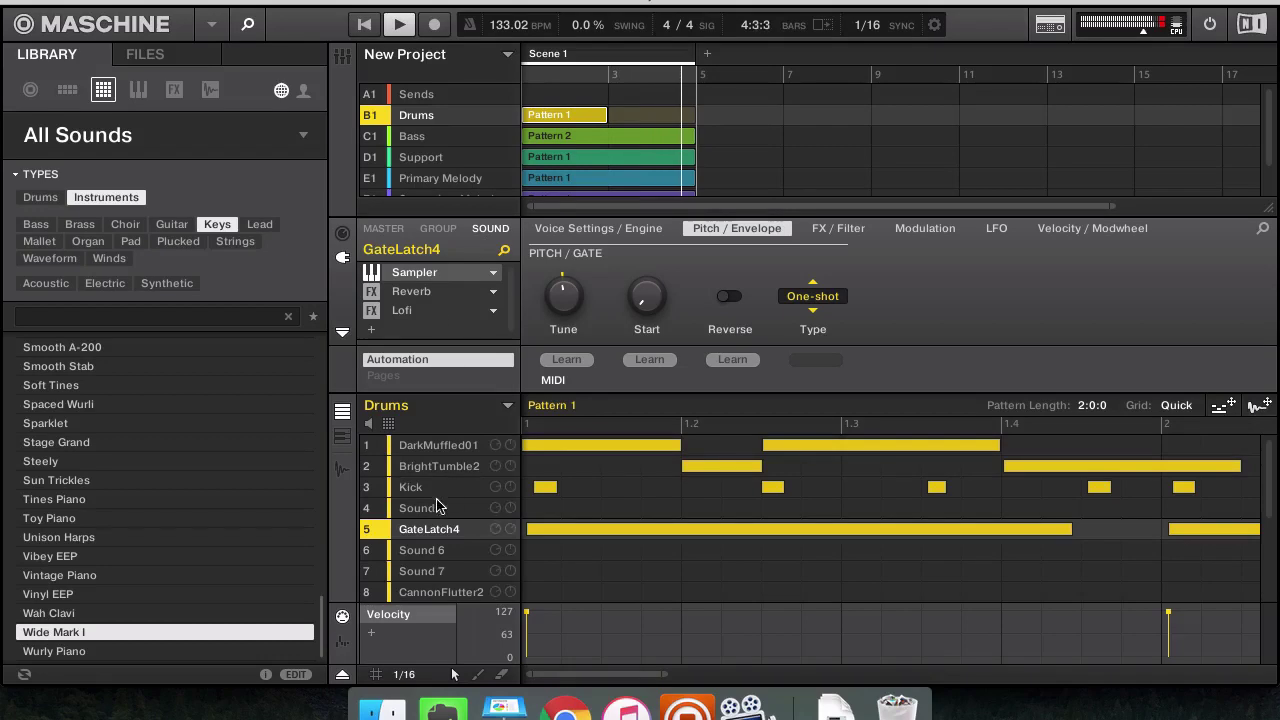
Load the internal Drumsynth Hi-hat instrument on the empty Sound 4 slot of the Drums group
{"action": "left_click", "coordinate": [405, 508]}
{"action": "left_click", "coordinate": [376, 274]}
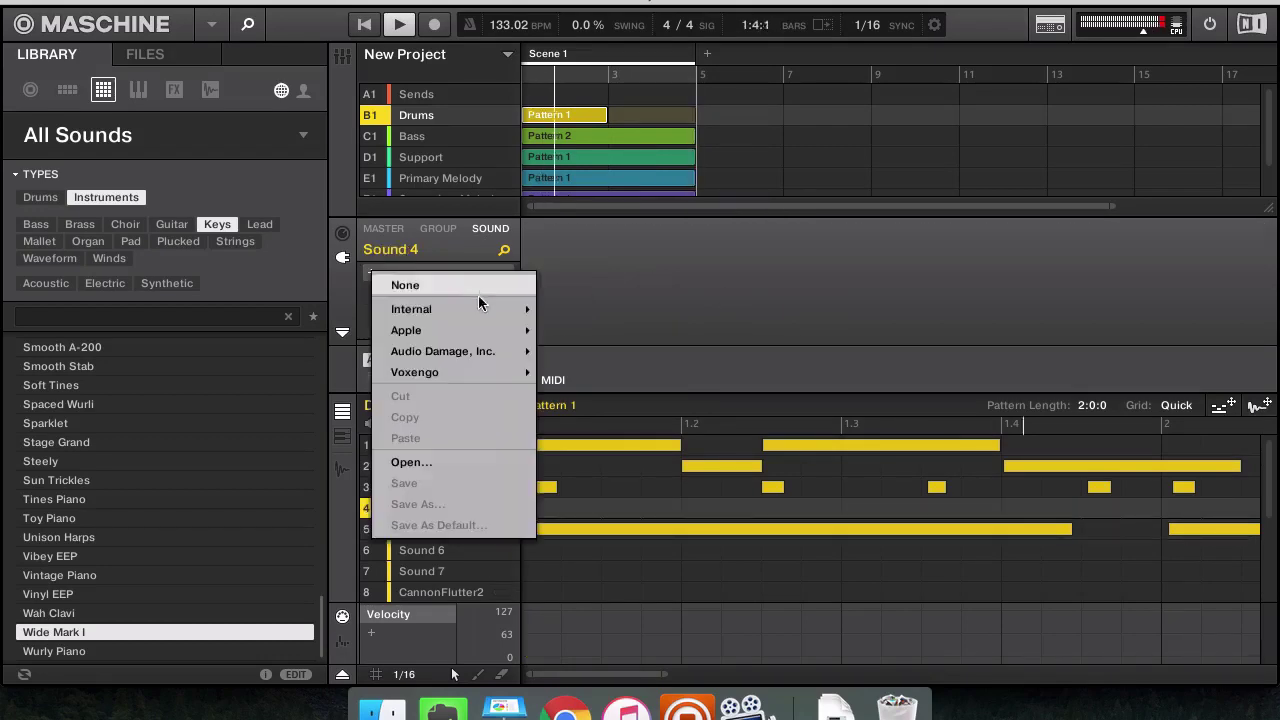
{"action": "mouse_move", "coordinate": [470, 308]}
{"action": "mouse_move", "coordinate": [640, 121]}
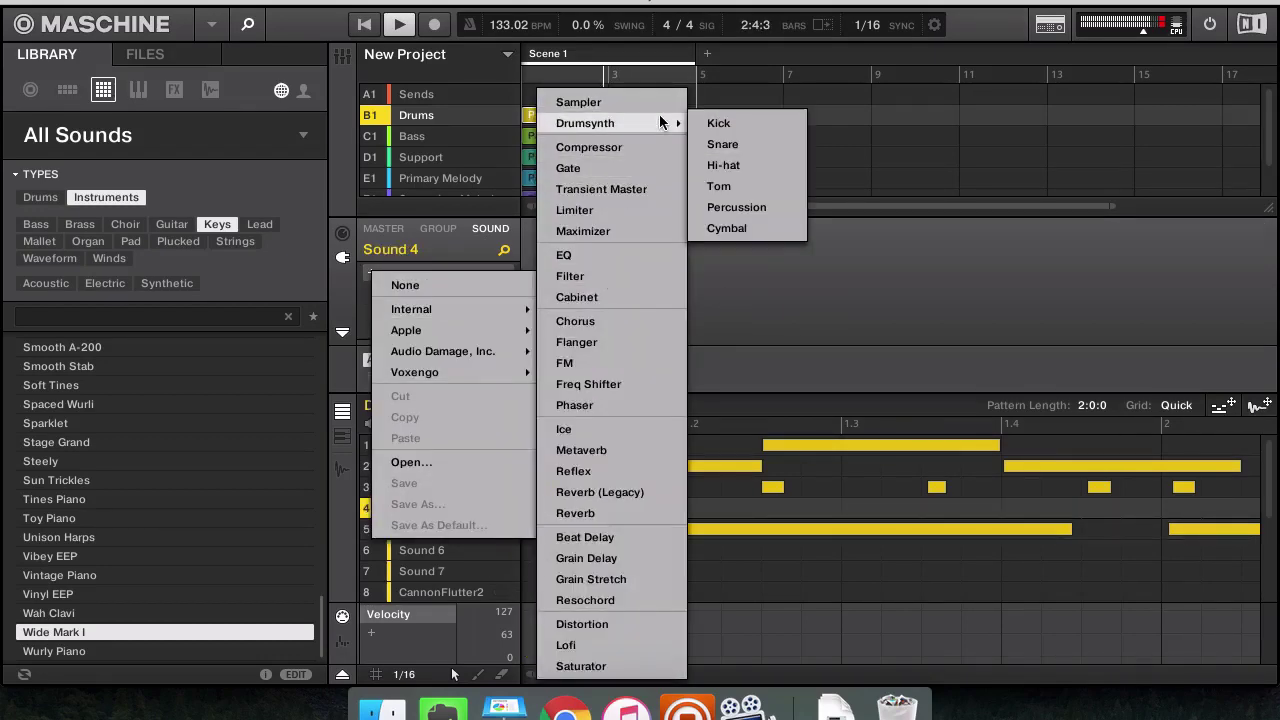
{"action": "left_click", "coordinate": [749, 164]}
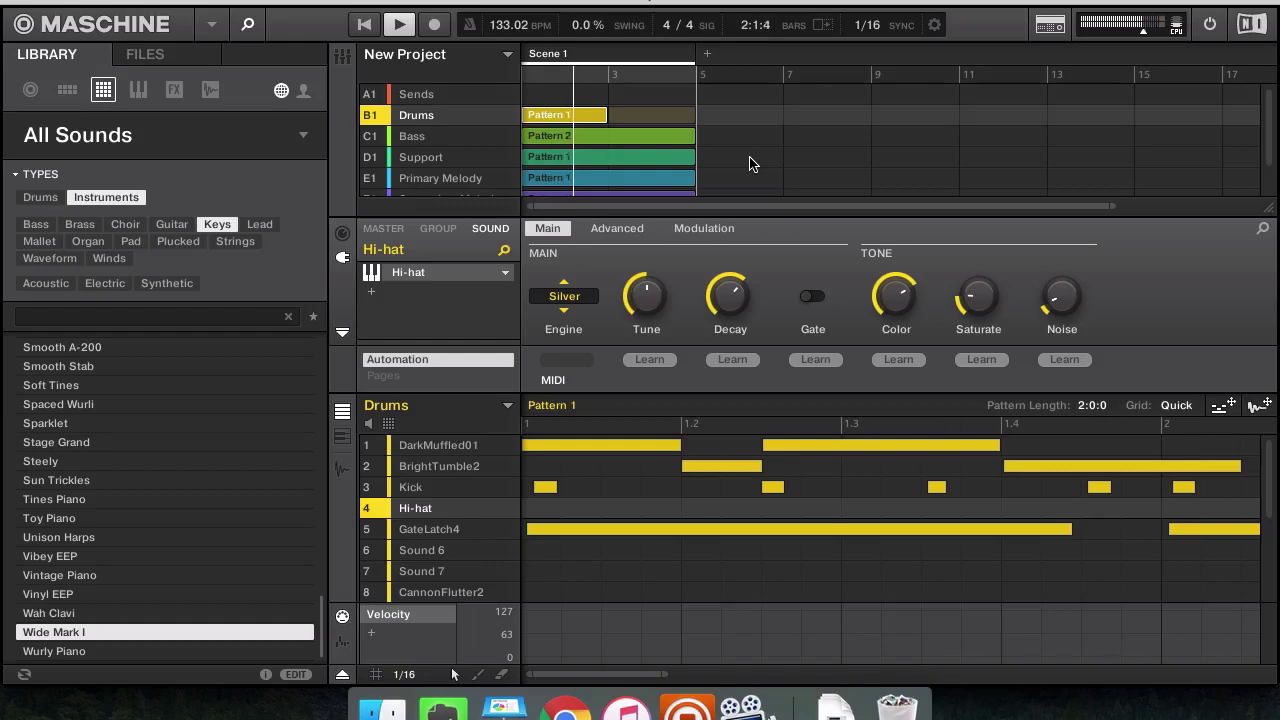
Try recording a hi-hat take into the Drums group's Pattern 1 and undo the take
{"action": "key", "text": "r"}
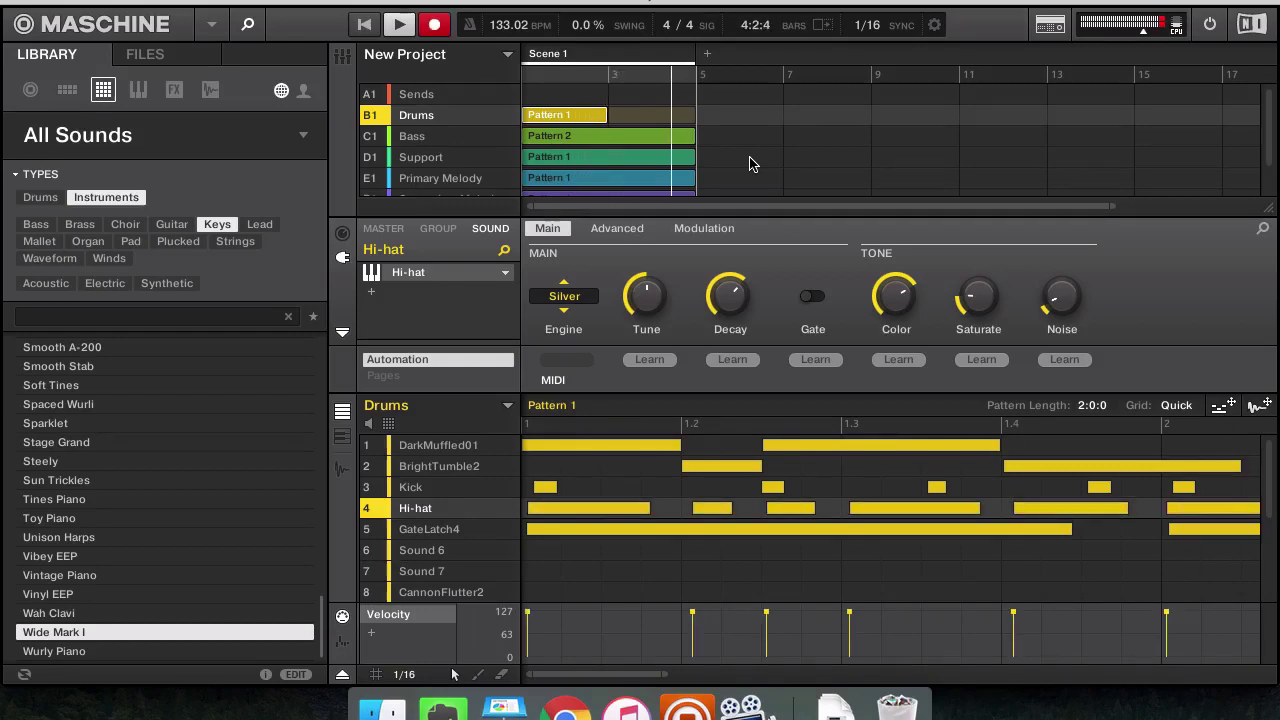
{"action": "key", "text": "ctrl+z"}
{"action": "key", "text": "r"}
{"action": "key", "text": "r"}
{"action": "key", "text": "r"}
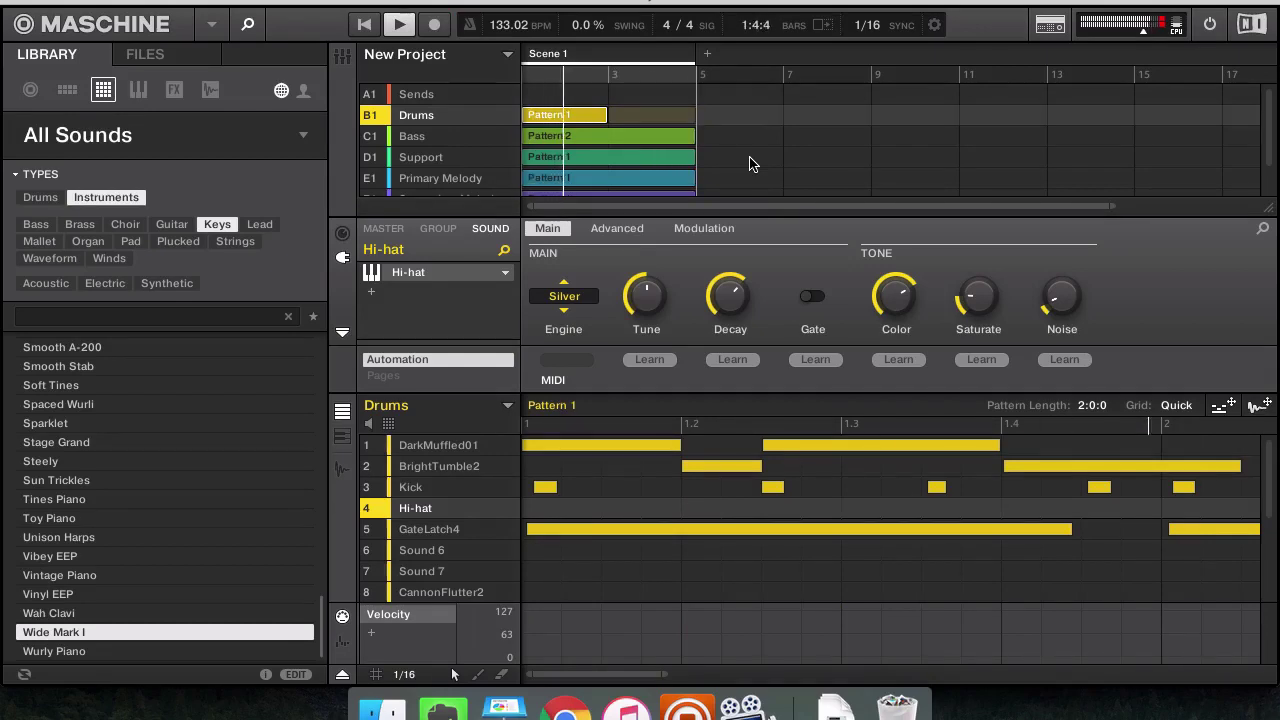
Record a hi-hat part across the two bars of Pattern 1 and nudge its notes near 2.3 and 2.4 slightly earlier
{"action": "key", "text": "r"}
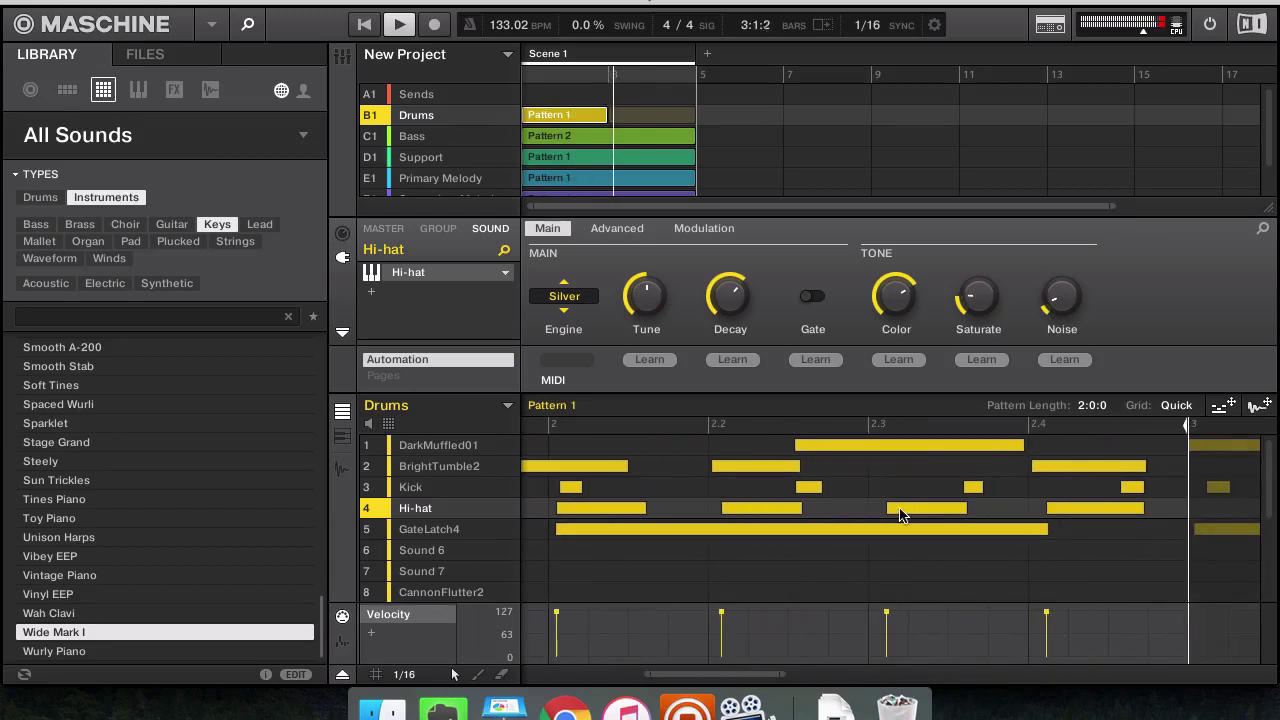
{"action": "left_click_drag", "start_coordinate": [898, 514], "coordinate": [896, 514]}
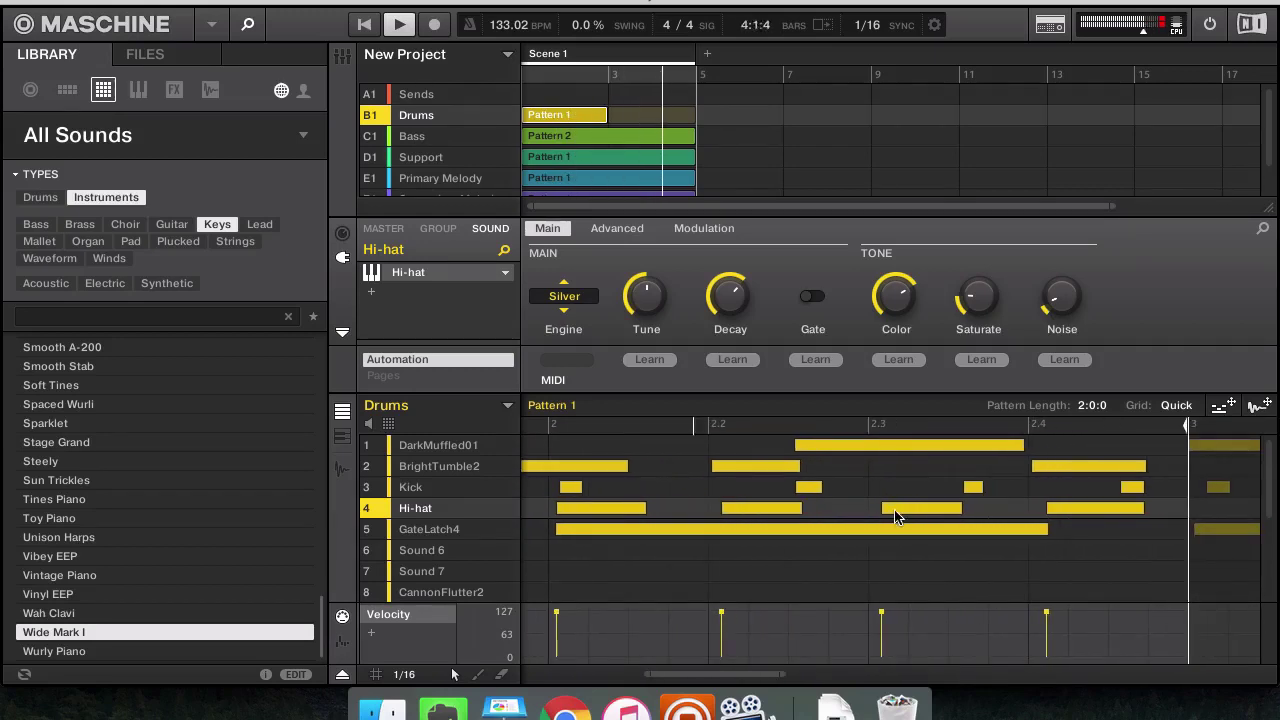
{"action": "left_click_drag", "start_coordinate": [1065, 510], "coordinate": [1058, 510]}
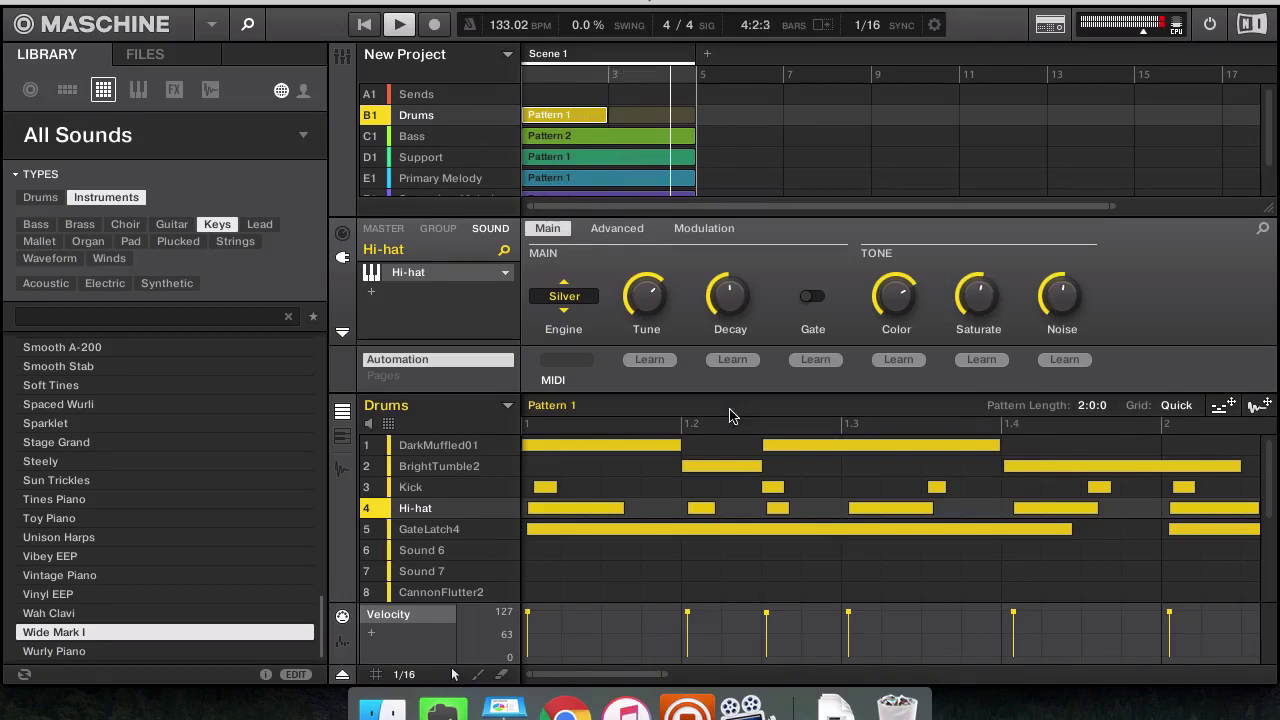
Try an internal Chorus after the Hi-hat instrument, replacing it with a Flanger
{"action": "left_click", "coordinate": [373, 290]}
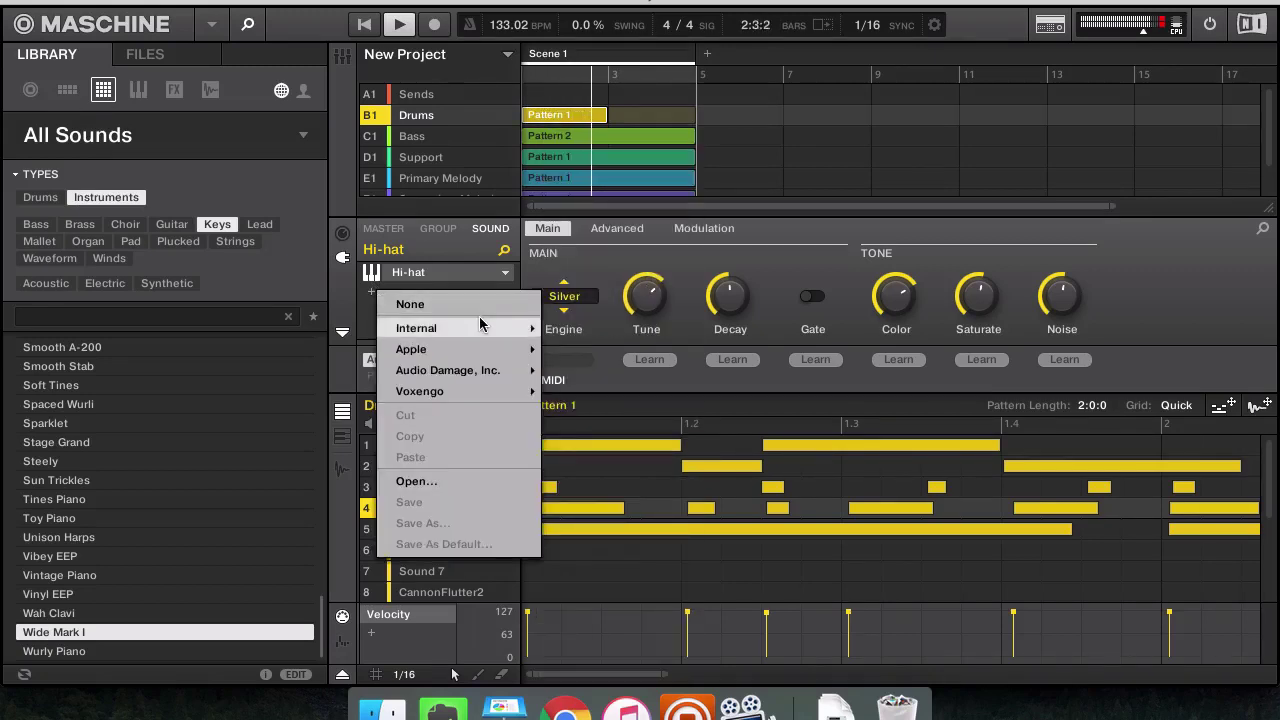
{"action": "mouse_move", "coordinate": [482, 326]}
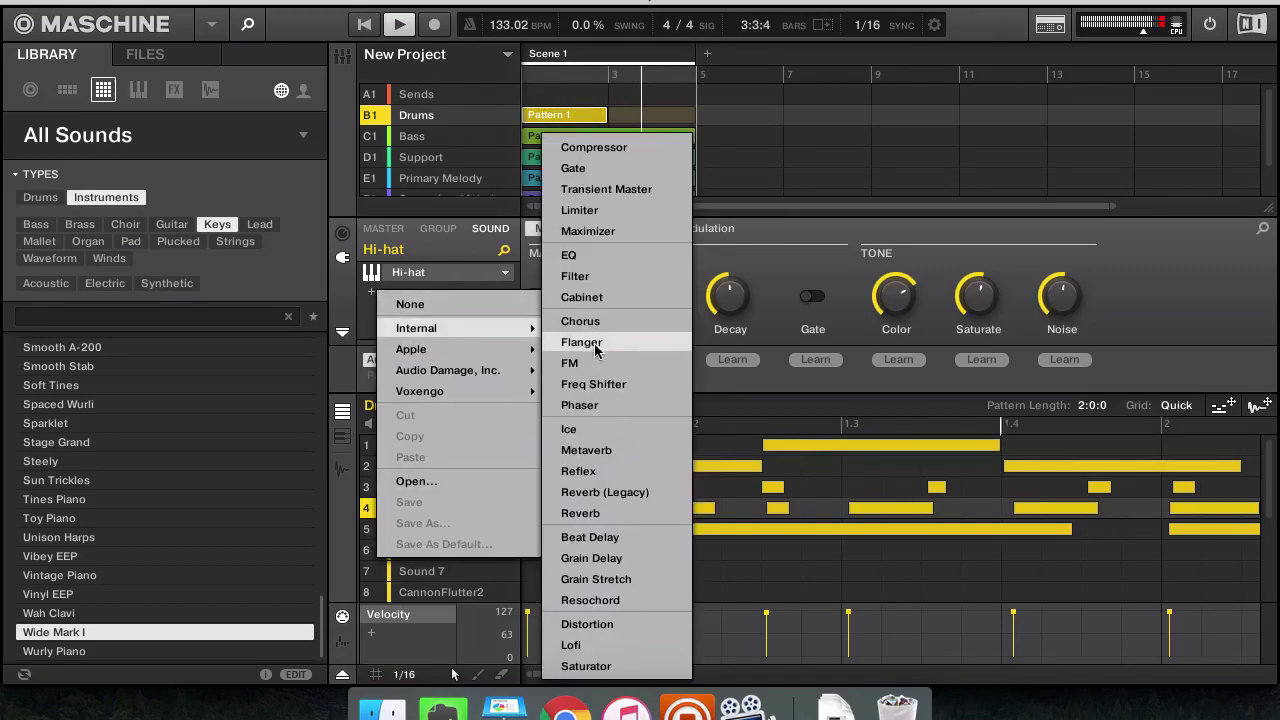
{"action": "left_click", "coordinate": [585, 321]}
{"action": "left_click", "coordinate": [503, 294]}
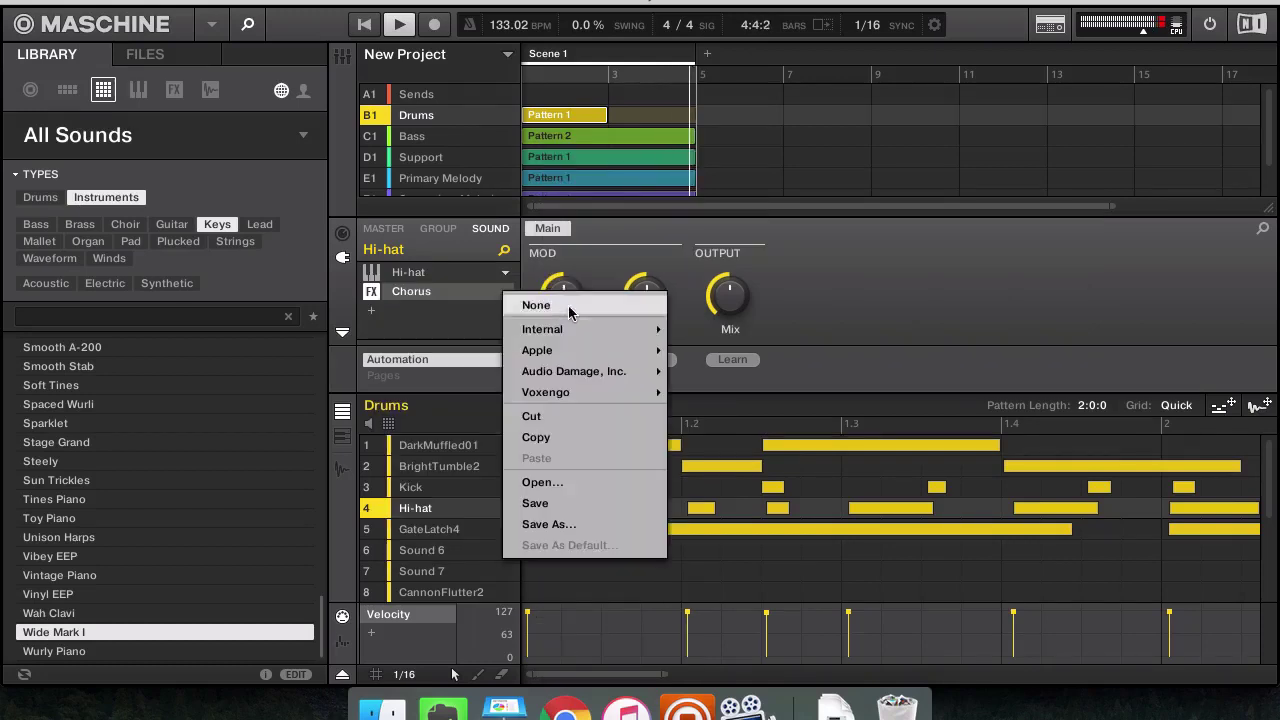
{"action": "mouse_move", "coordinate": [575, 330]}
{"action": "left_click", "coordinate": [743, 340]}
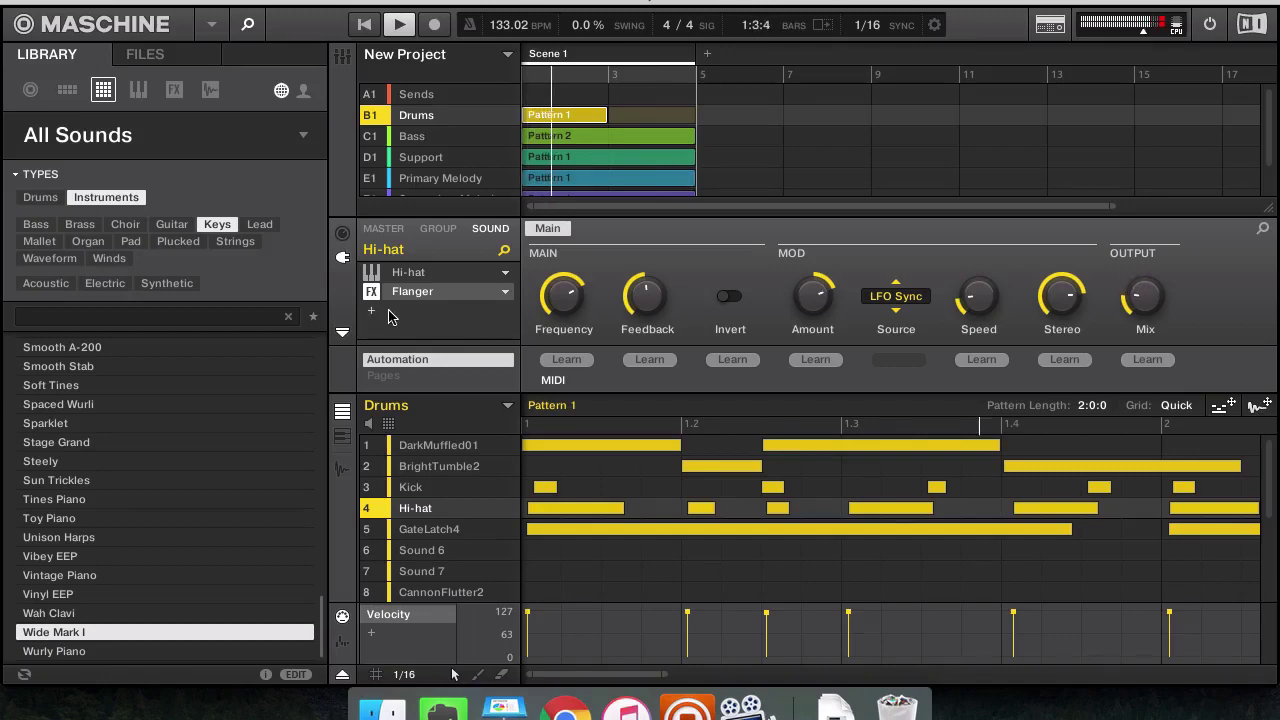
Replace the Hi-hat sound's Flanger with a Freq Shifter, using high Feedback and Mix and low Coarse and Stereo settings
{"action": "left_click", "coordinate": [505, 290]}
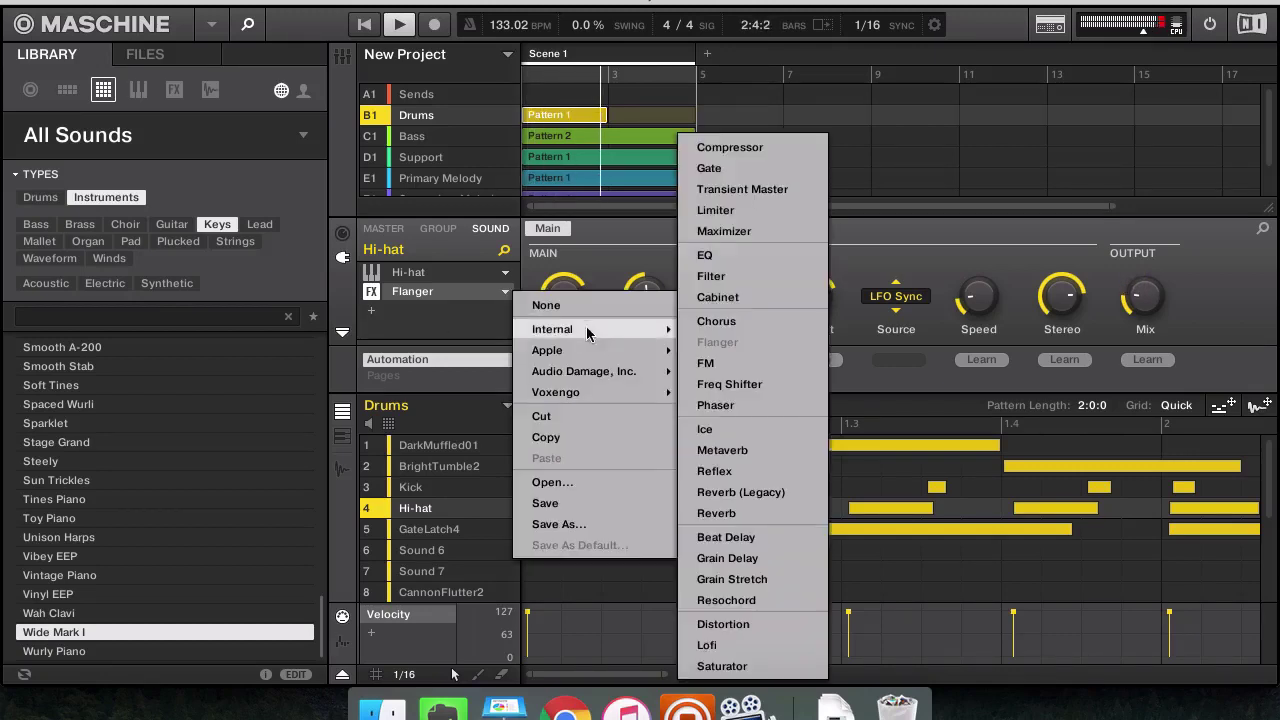
{"action": "mouse_move", "coordinate": [606, 349]}
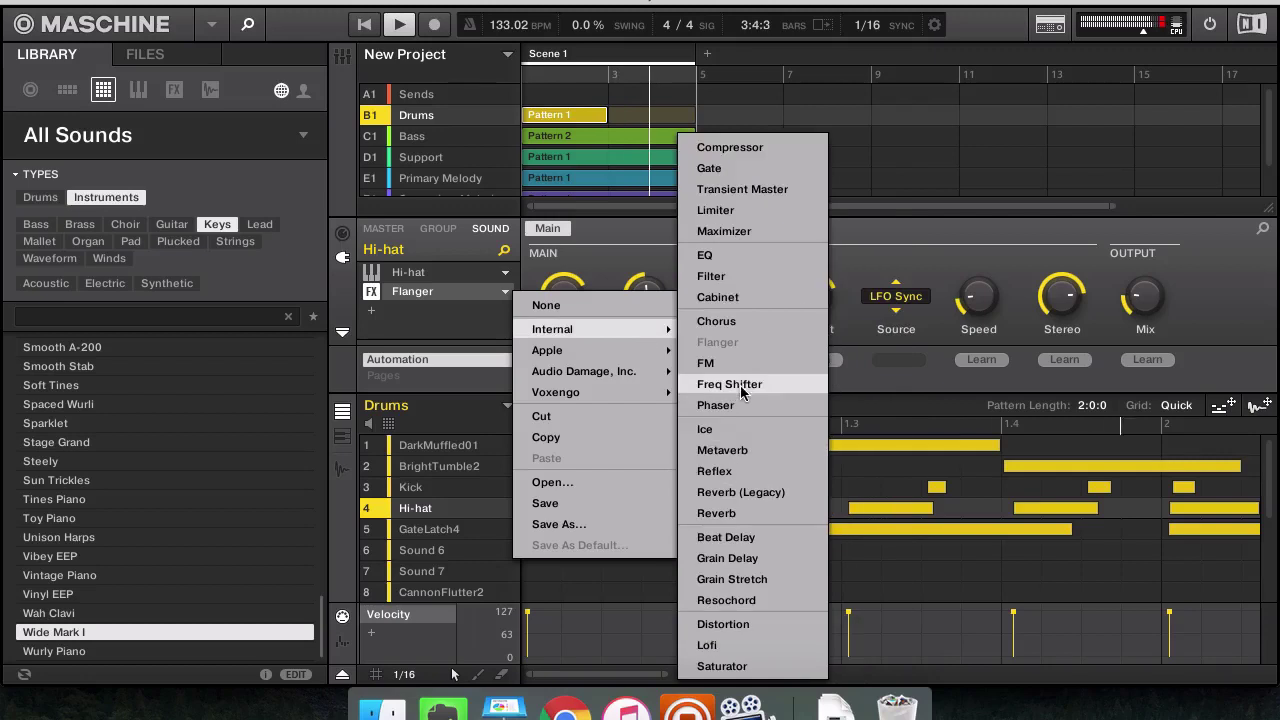
{"action": "left_click", "coordinate": [805, 372]}
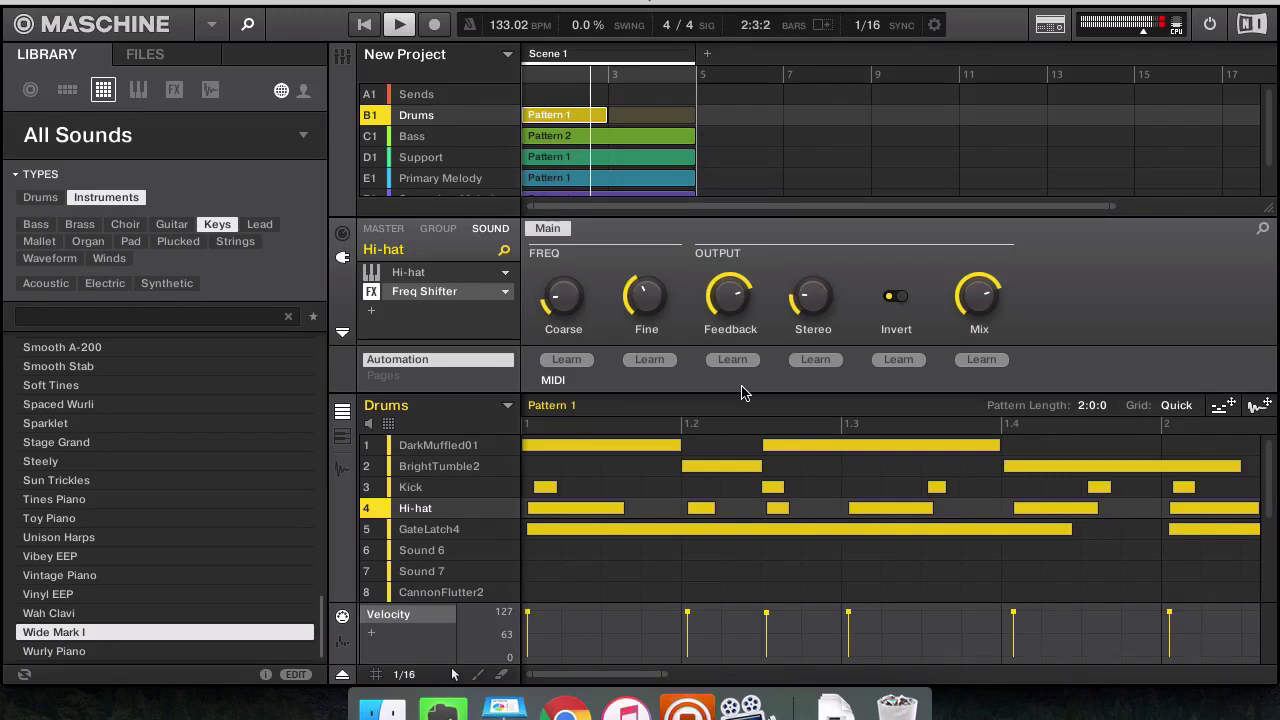
Add an internal Lofi effect after the Freq Shifter on the Hi-hat sound
{"action": "left_click", "coordinate": [371, 310]}
{"action": "mouse_move", "coordinate": [528, 352]}
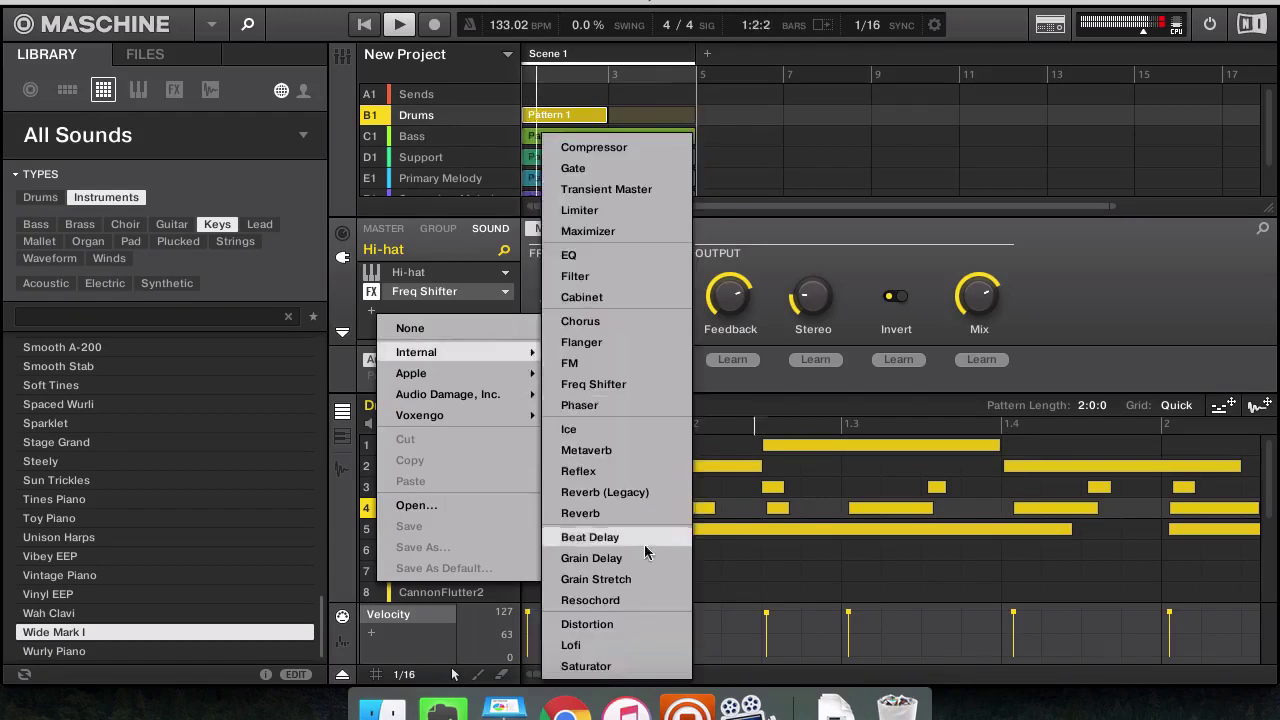
{"action": "left_click", "coordinate": [600, 645]}
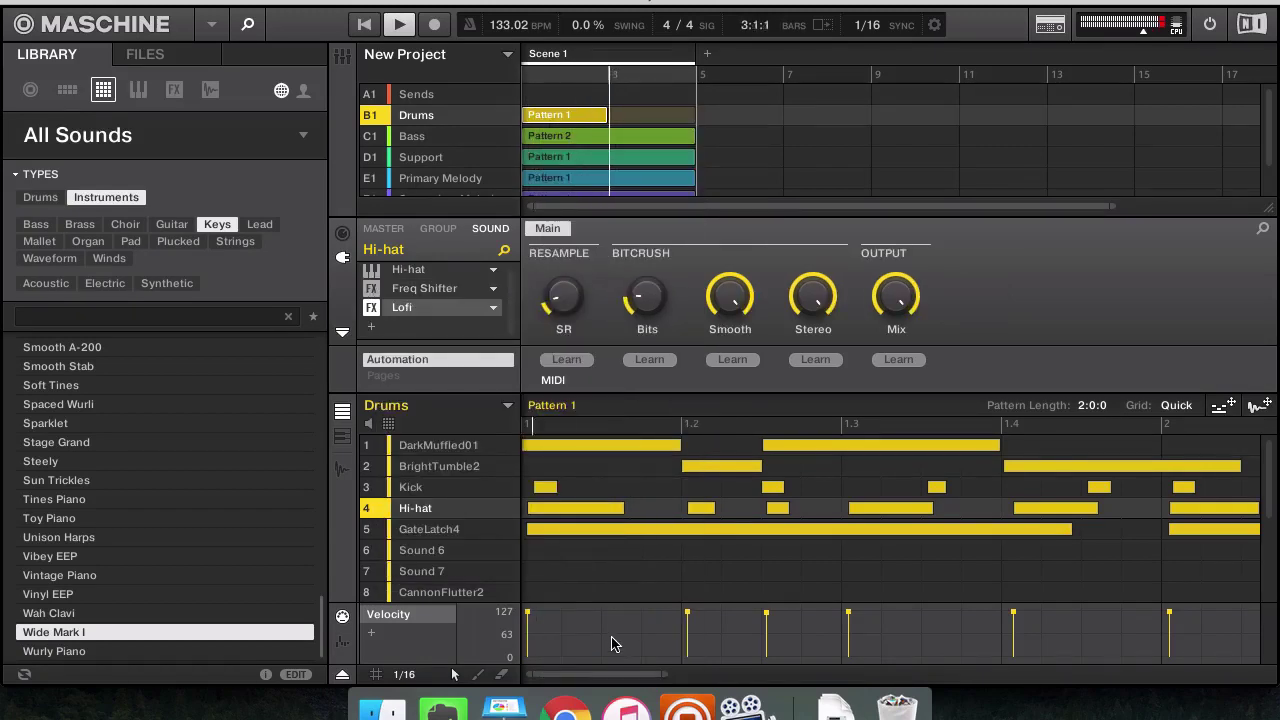
{"action": "key", "text": "XF86AudioRaiseVolume"}
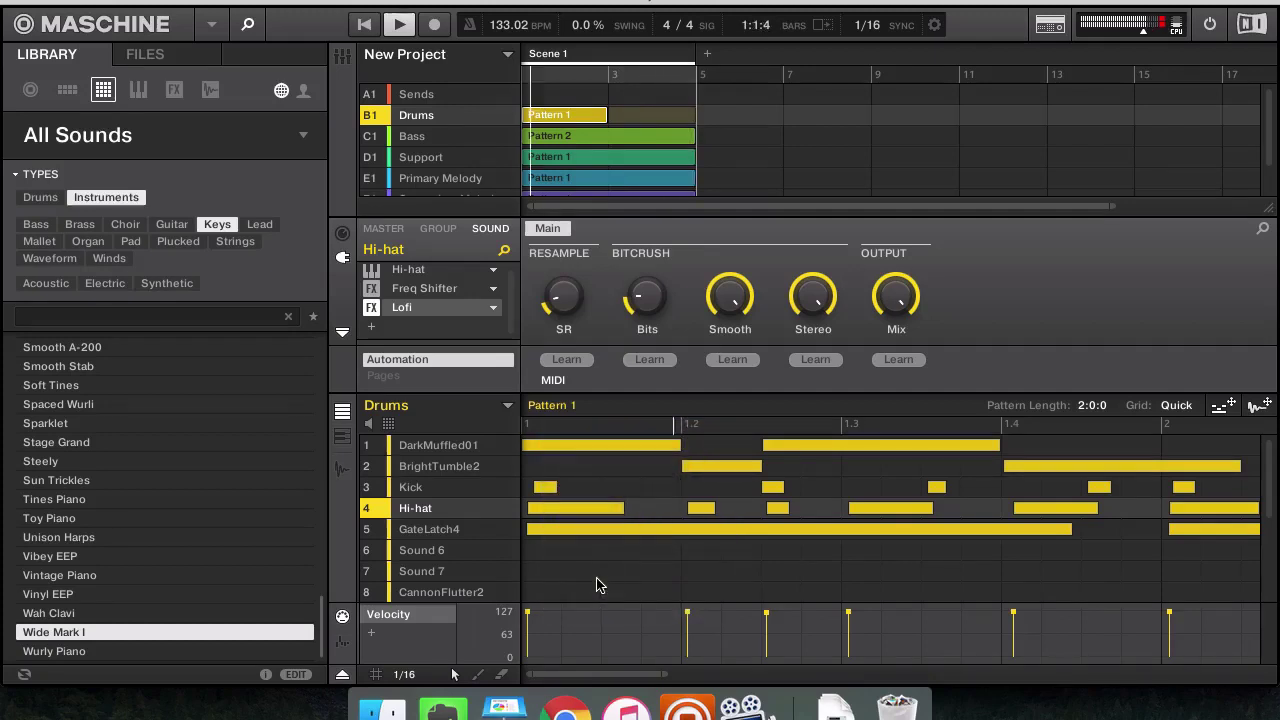
Try an internal Reverb after the Hi-hat sound's Lofi effect and remove it from the chain
{"action": "left_click", "coordinate": [374, 327]}
{"action": "mouse_move", "coordinate": [486, 365]}
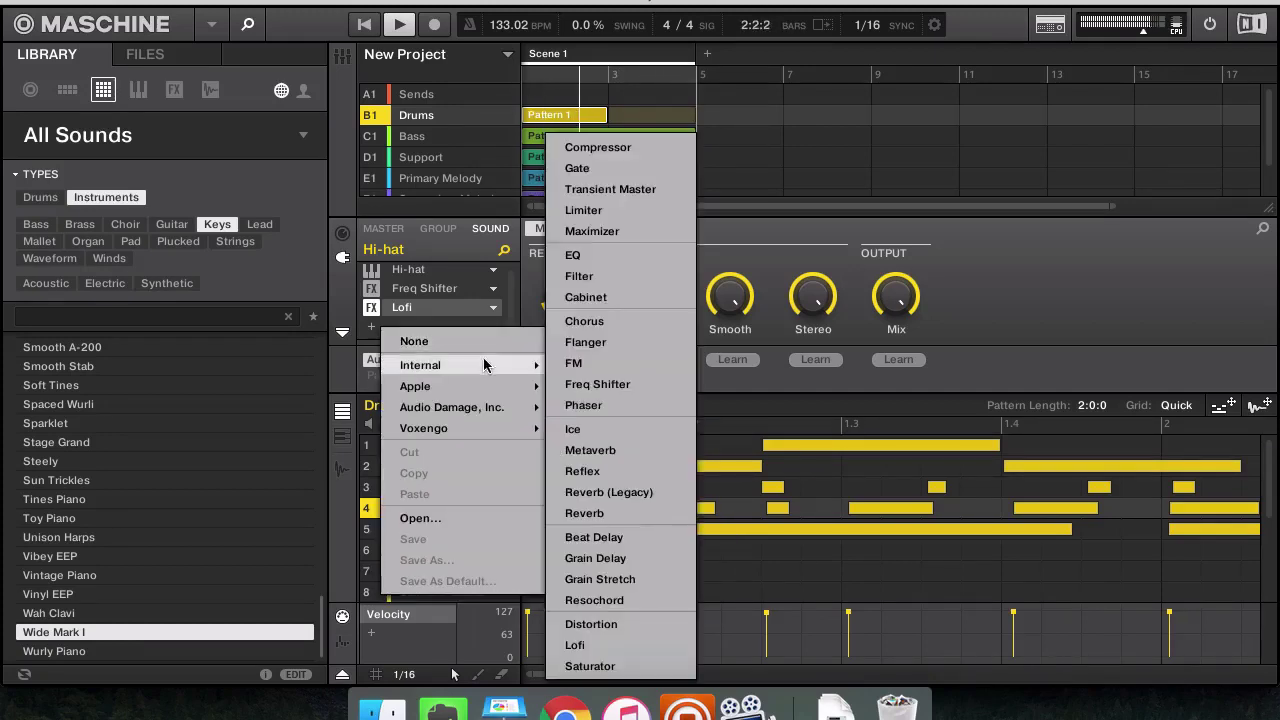
{"action": "left_click", "coordinate": [646, 515]}
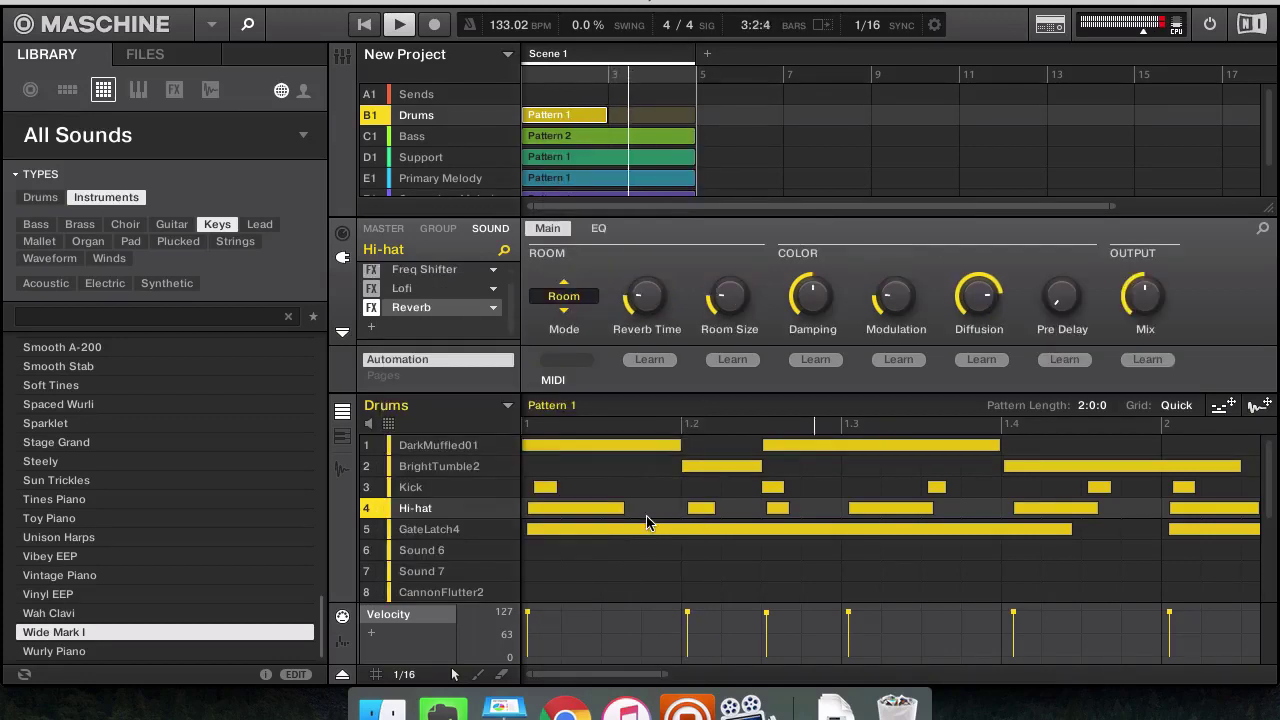
{"action": "left_click", "coordinate": [493, 307]}
{"action": "mouse_move", "coordinate": [568, 350]}
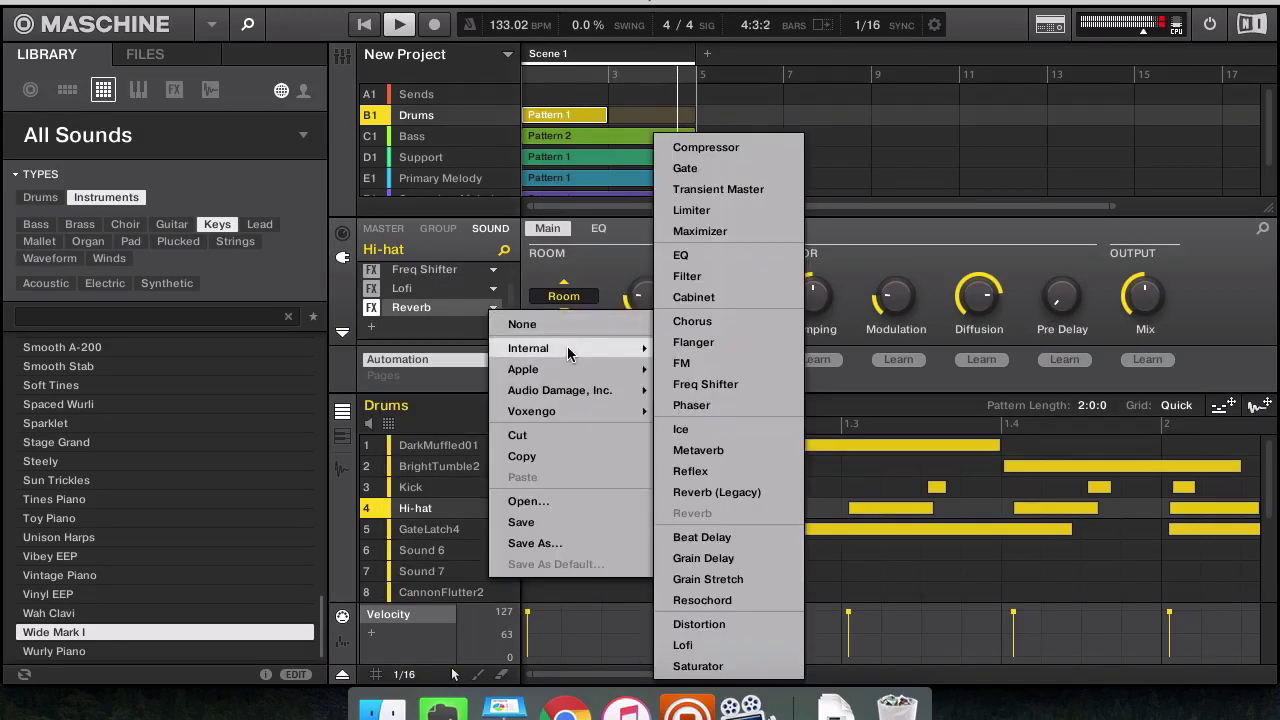
{"action": "left_click", "coordinate": [493, 307]}
{"action": "left_click", "coordinate": [493, 307]}
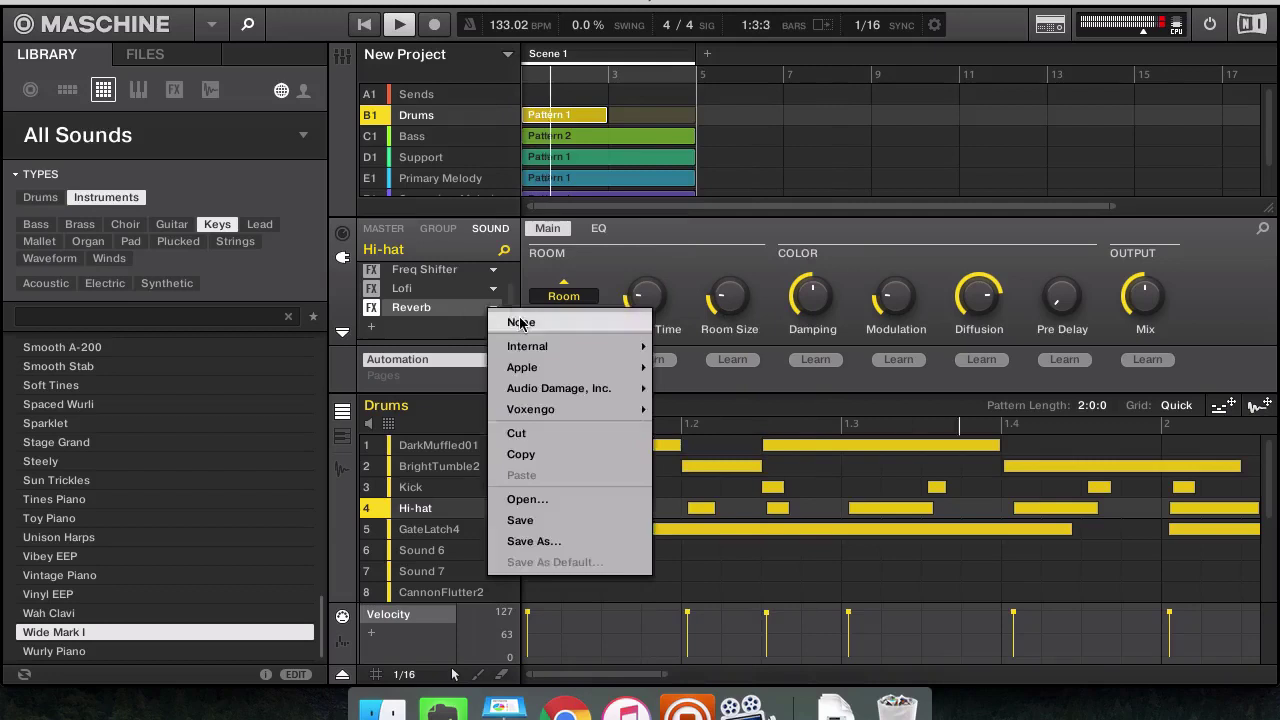
{"action": "left_click", "coordinate": [522, 324]}
Try routing the Hi-hat sound's Aux 1 output to the OldSkoolVerb send, resetting the destination to None
{"action": "left_click", "coordinate": [342, 232]}
{"action": "left_click", "coordinate": [564, 296]}
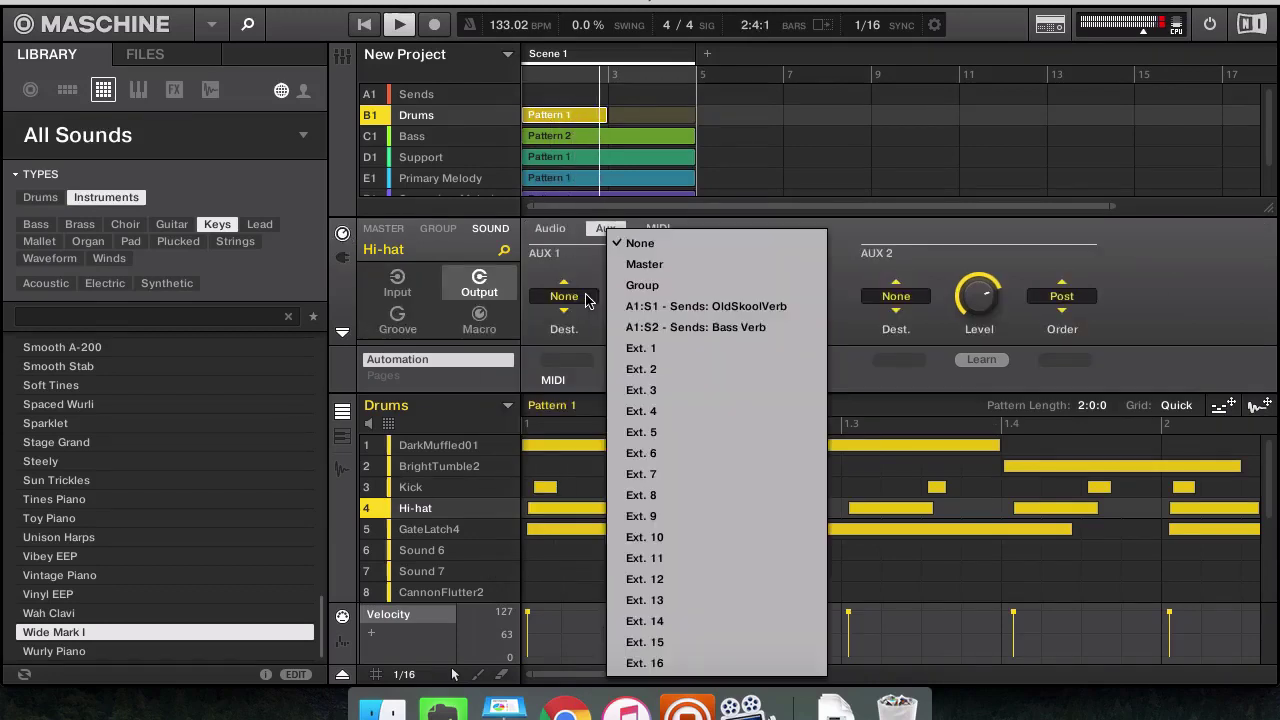
{"action": "left_click", "coordinate": [692, 306]}
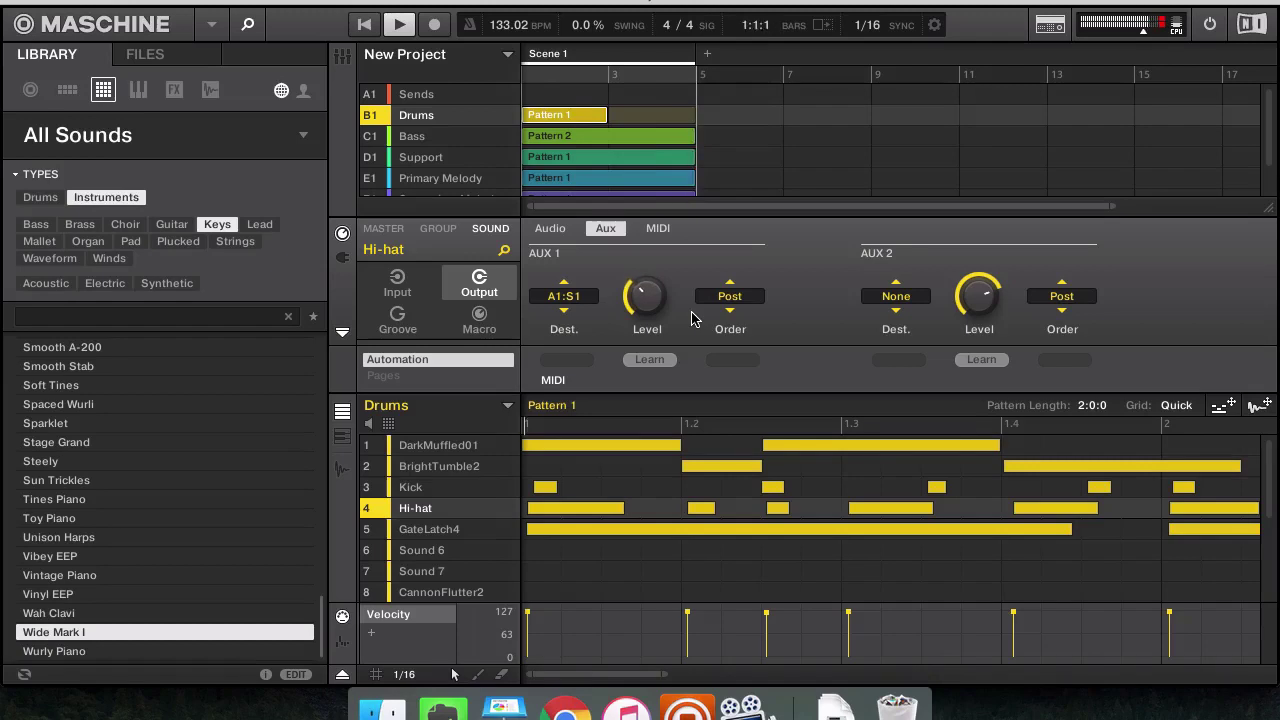
{"action": "left_click", "coordinate": [564, 296]}
{"action": "left_click", "coordinate": [657, 246]}
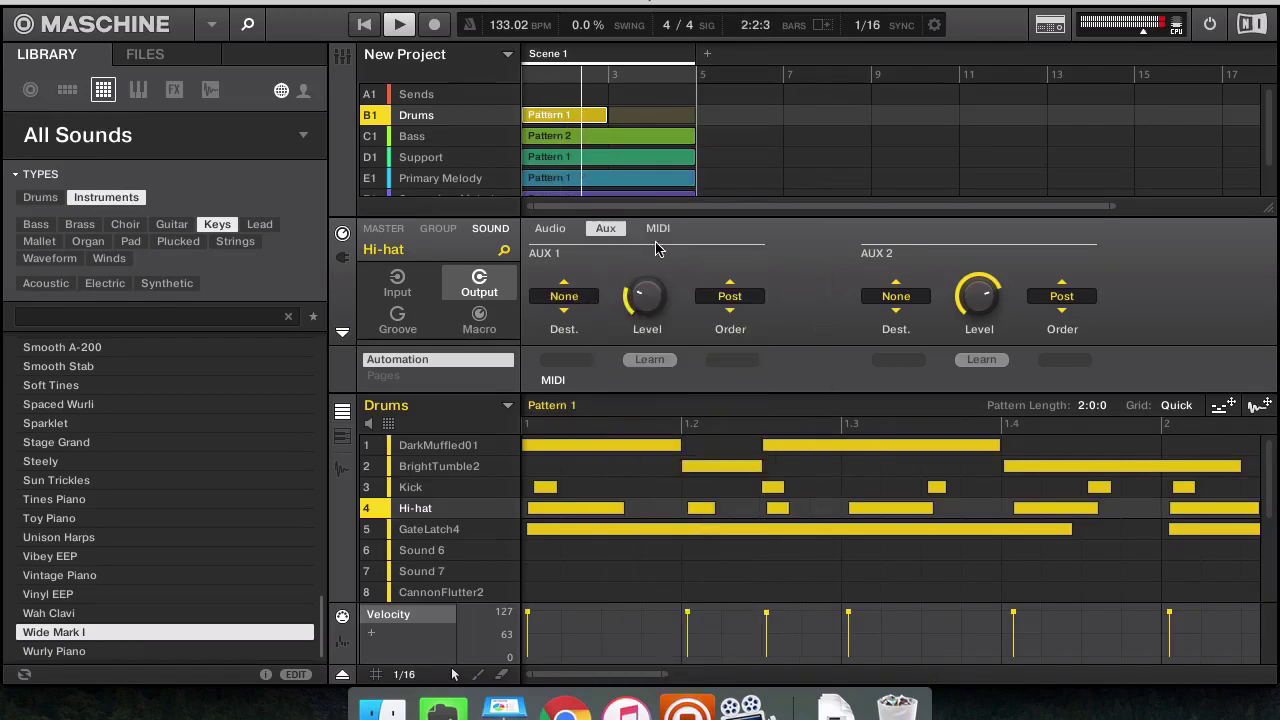
Add an EQ after the Hi-hat sound's Lofi, cutting the low and low-mid gains and raising the high-mid gain
{"action": "left_click", "coordinate": [441, 140]}
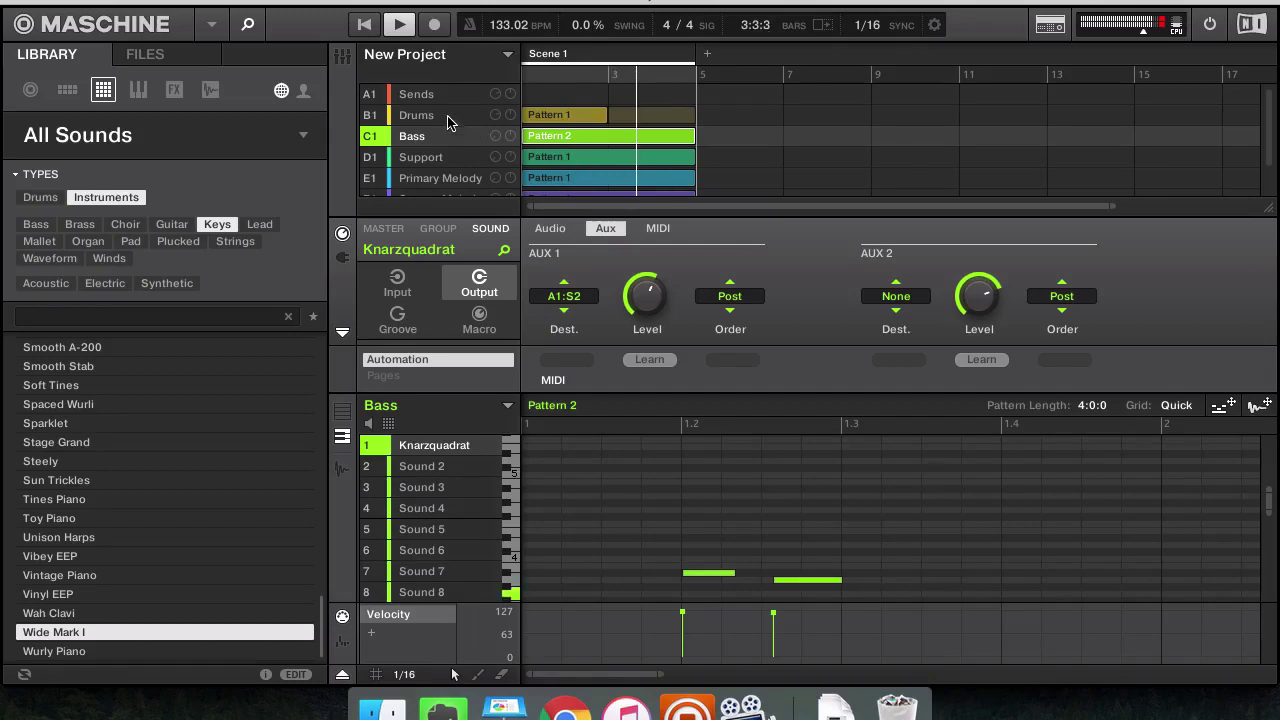
{"action": "left_click", "coordinate": [446, 114]}
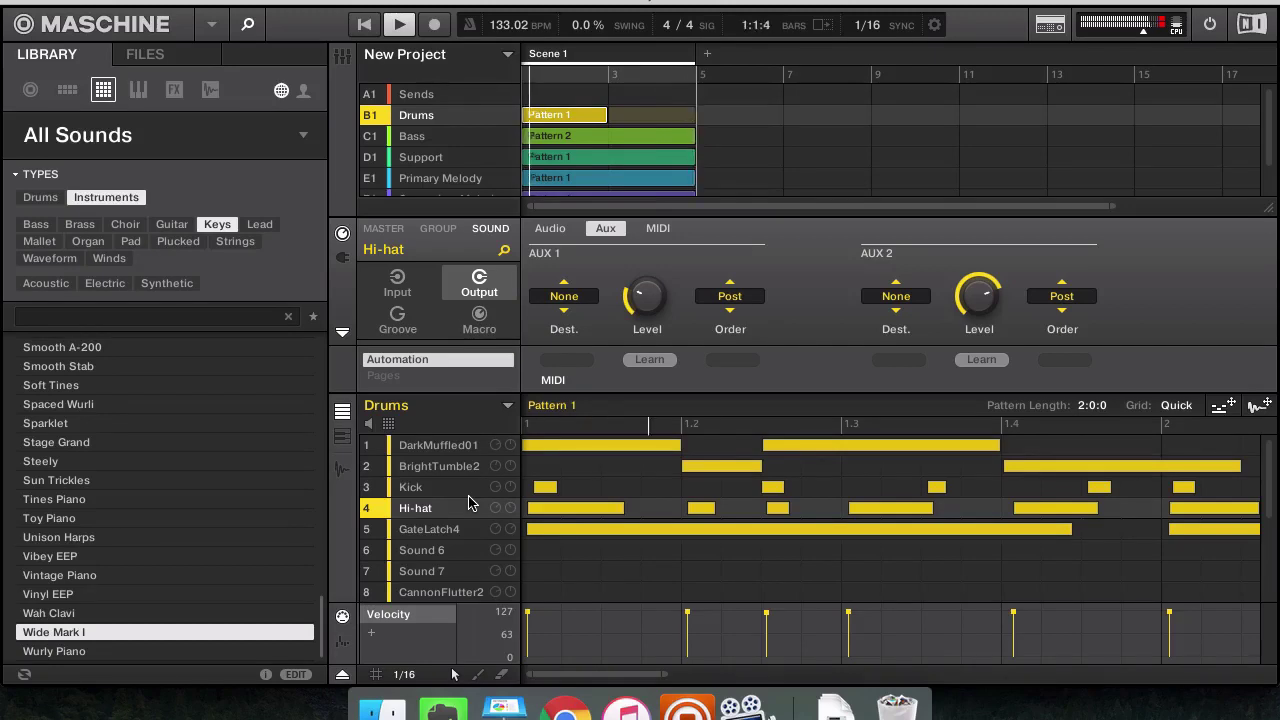
{"action": "left_click", "coordinate": [344, 259]}
{"action": "left_click", "coordinate": [373, 328]}
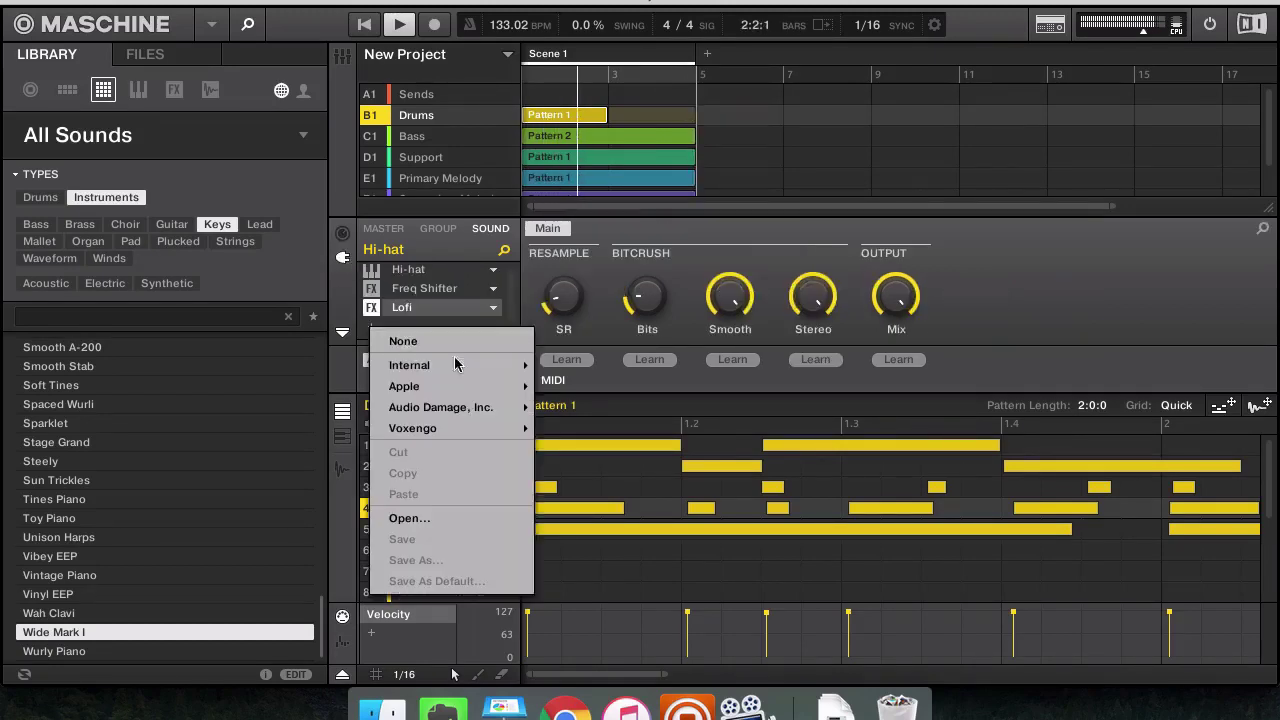
{"action": "mouse_move", "coordinate": [460, 365]}
{"action": "left_click", "coordinate": [593, 257]}
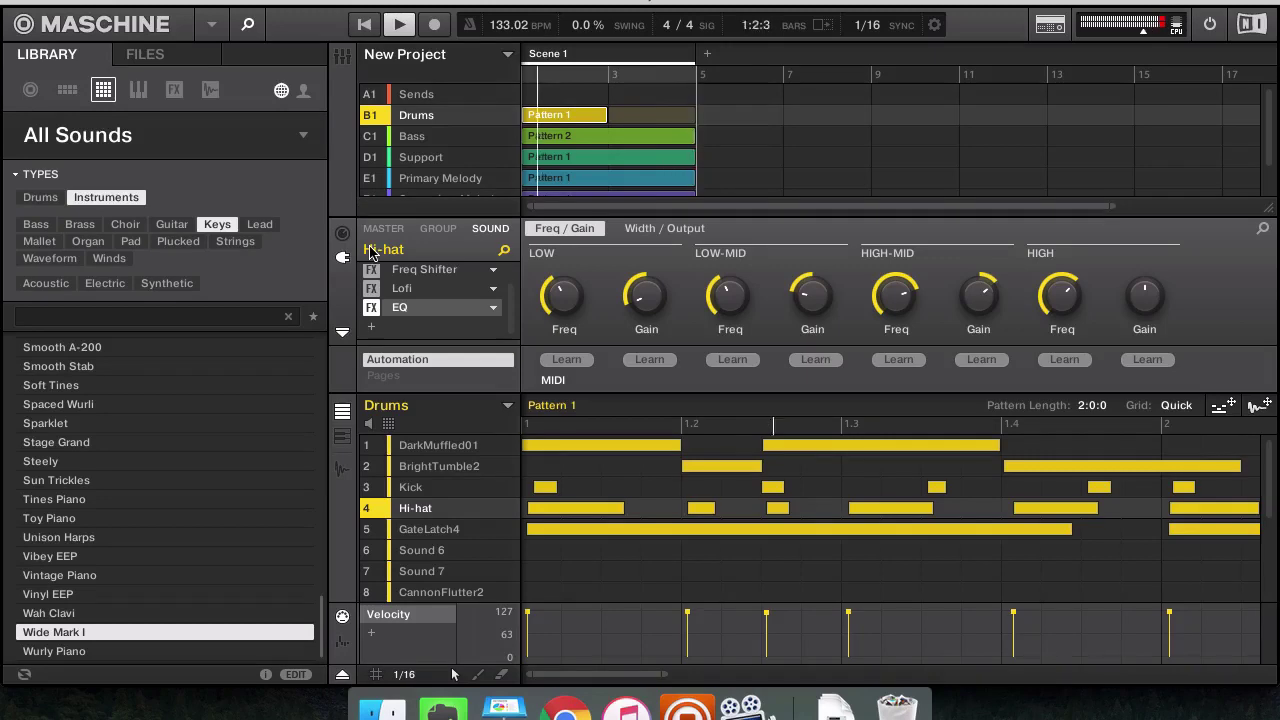
Review the Bass group's Knarzquadrat effect chain and its level in the mixer
{"action": "left_click", "coordinate": [370, 136]}
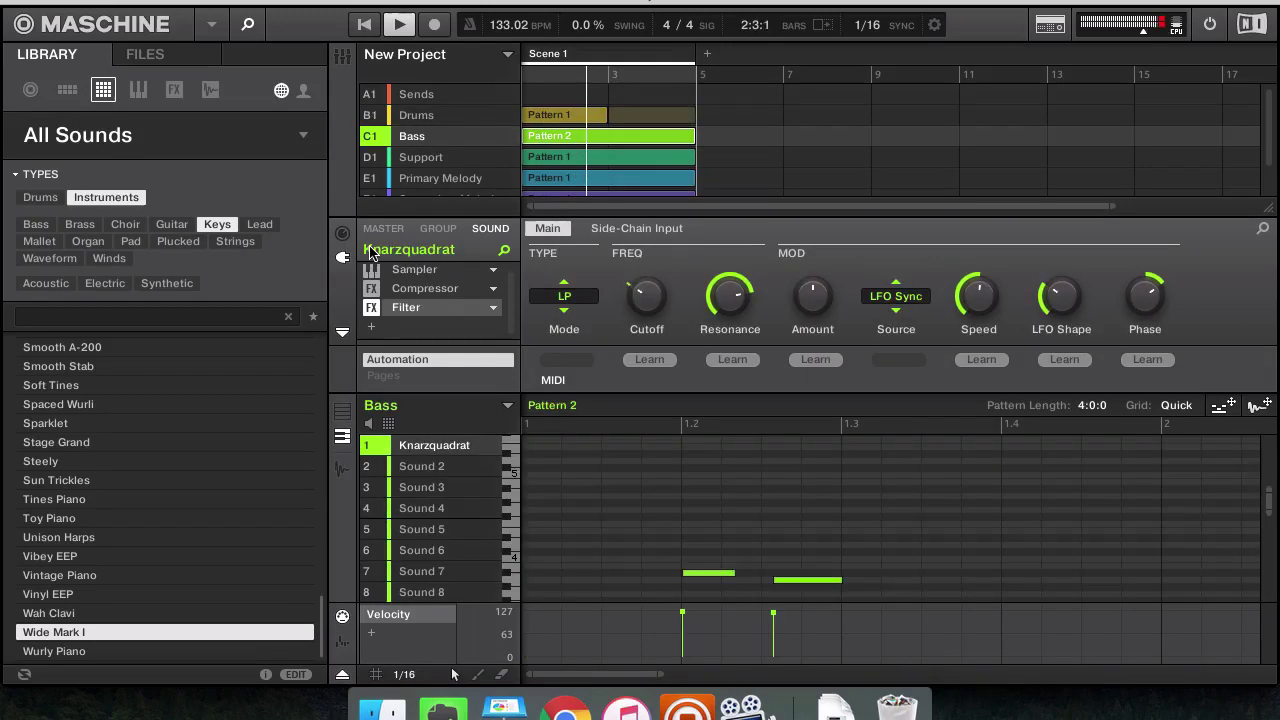
{"action": "left_click", "coordinate": [342, 57]}
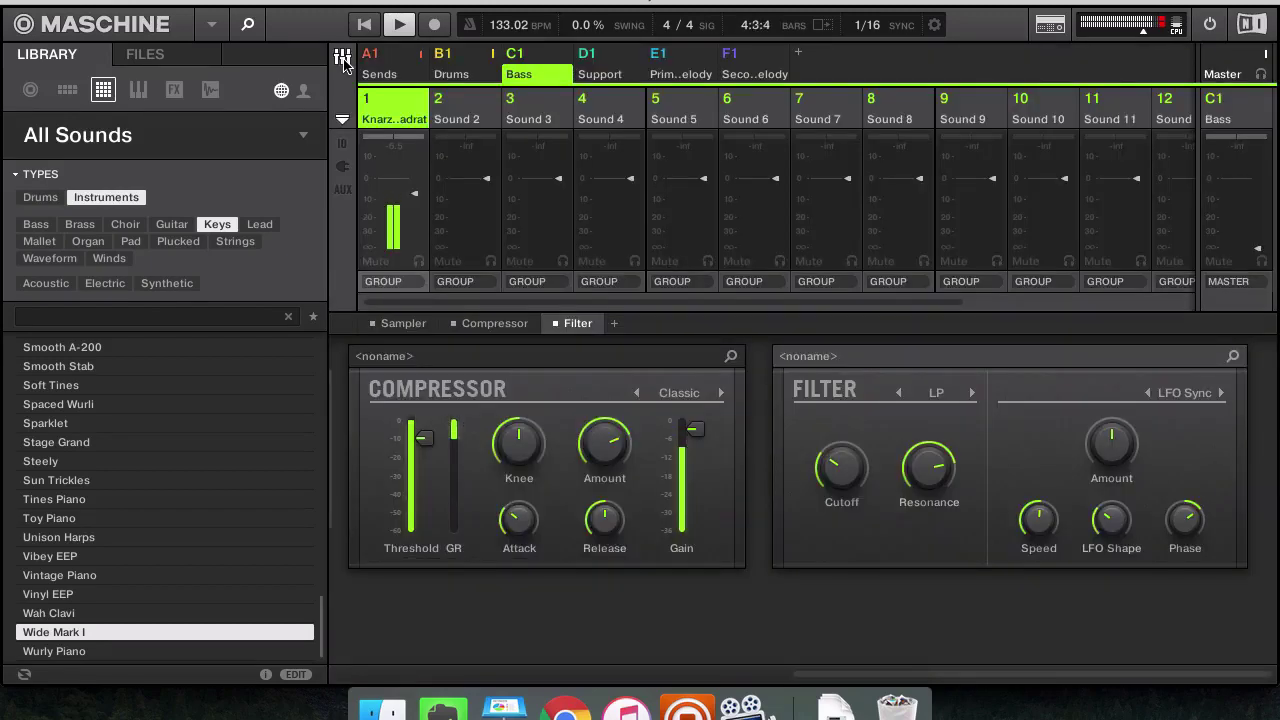
{"action": "left_click", "coordinate": [342, 57]}
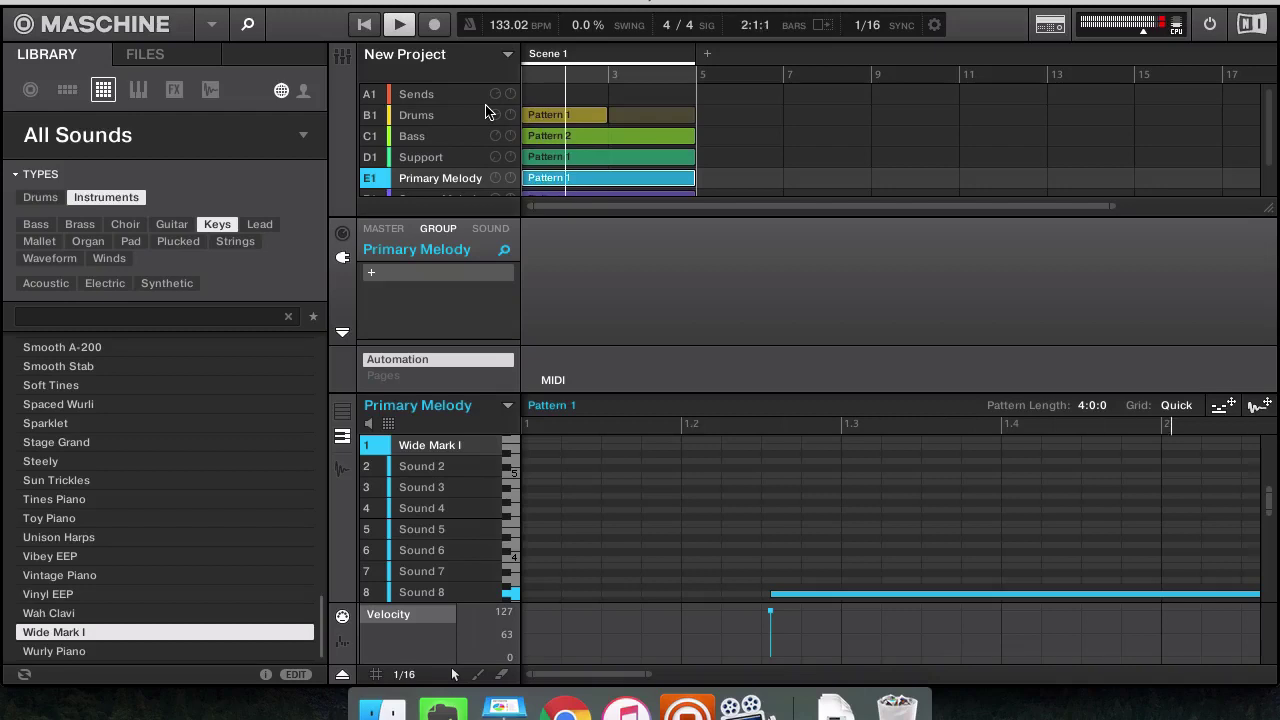
Raise the Primary Melody group's level slightly in the mixer
{"action": "key", "text": "Down"}
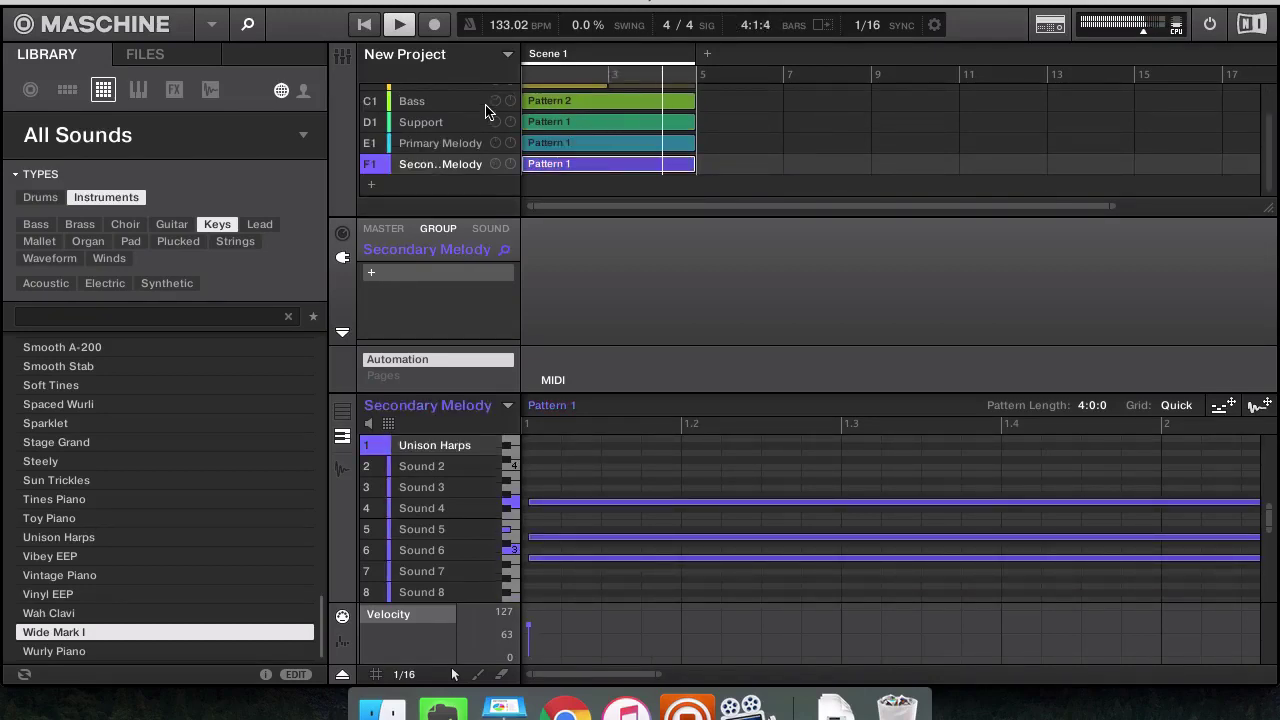
{"action": "left_click", "coordinate": [342, 56]}
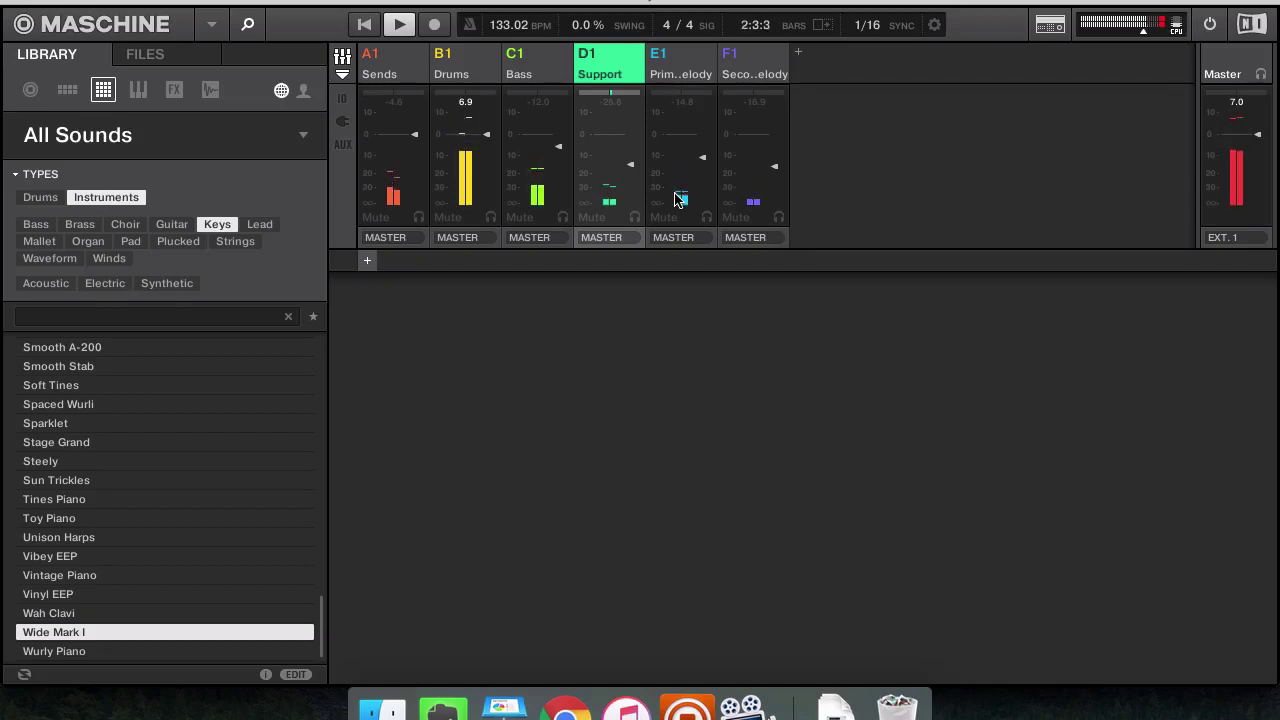
{"action": "left_click", "coordinate": [676, 198]}
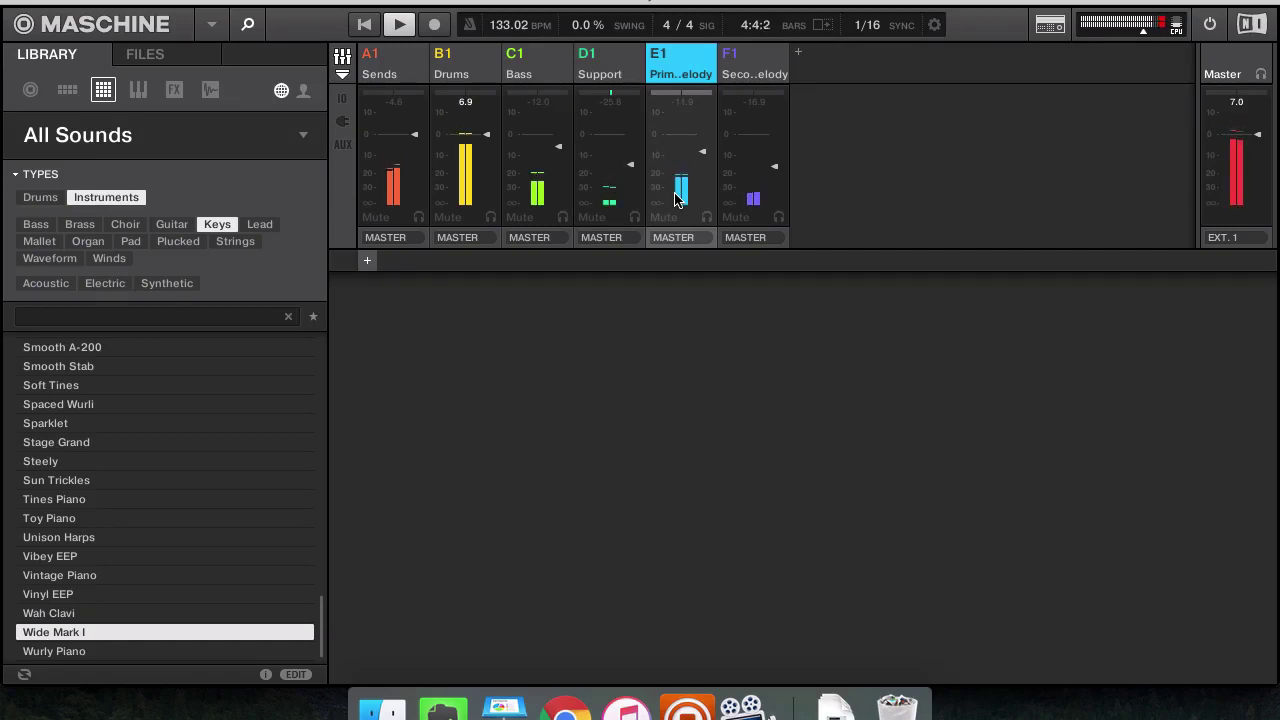
Raise the Secondary Melody group's level slightly, and pull the Support and Secondary Melody faders fully down
{"action": "key", "text": "Right"}
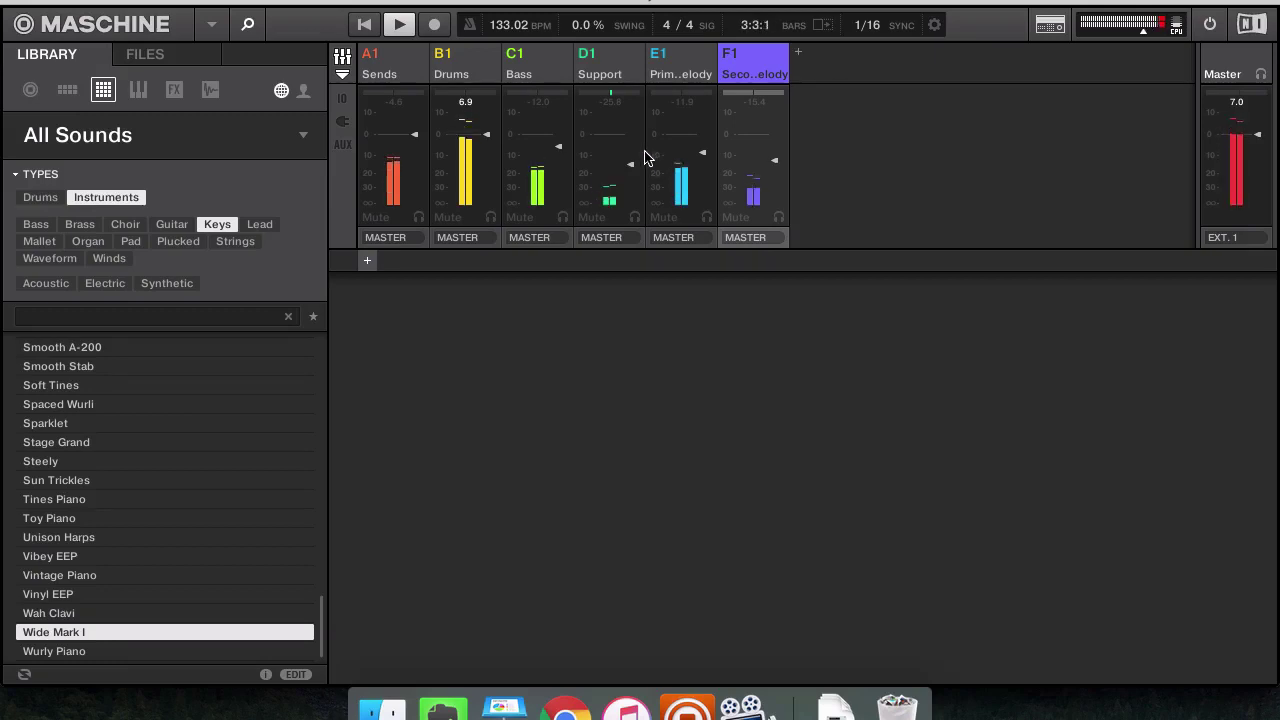
{"action": "scroll", "coordinate": [645, 157], "scroll_direction": "down", "scroll_amount": 5}
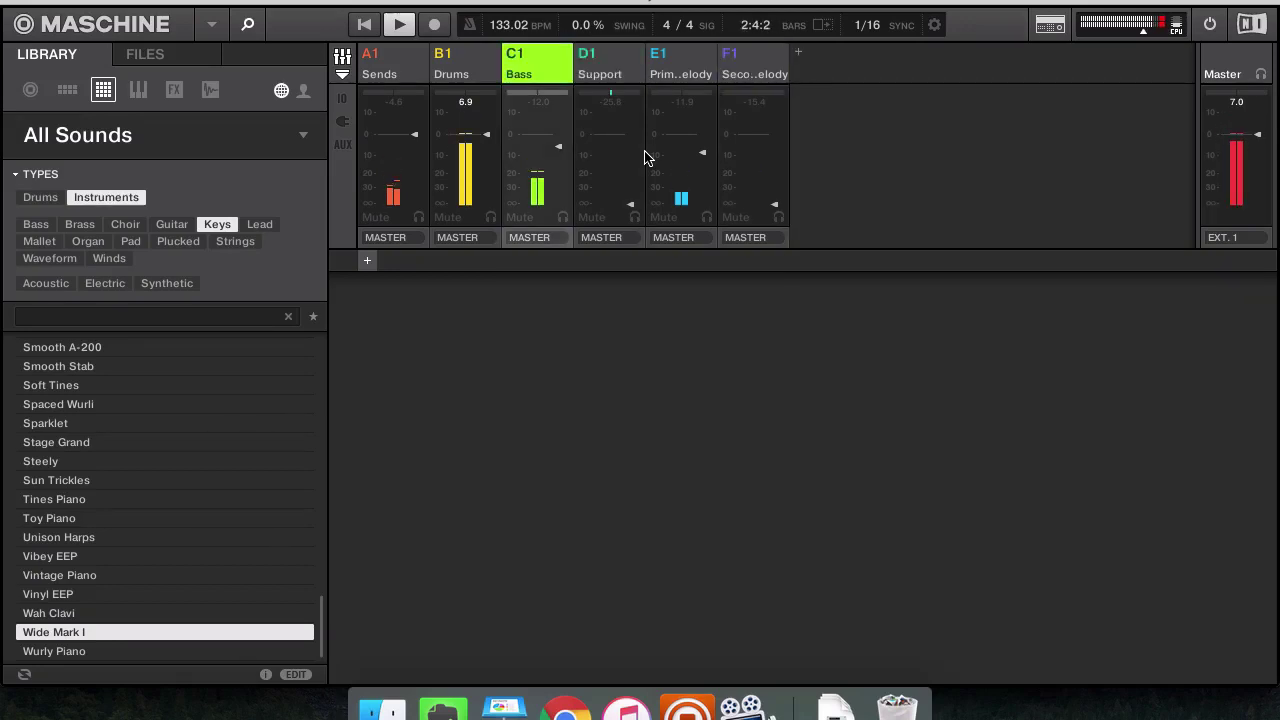
Add an EQ after the Knarzquadrat sound's Filter, lowering the low frequency and gain and raising the low-mid frequency and gain slightly
{"action": "left_click", "coordinate": [342, 56]}
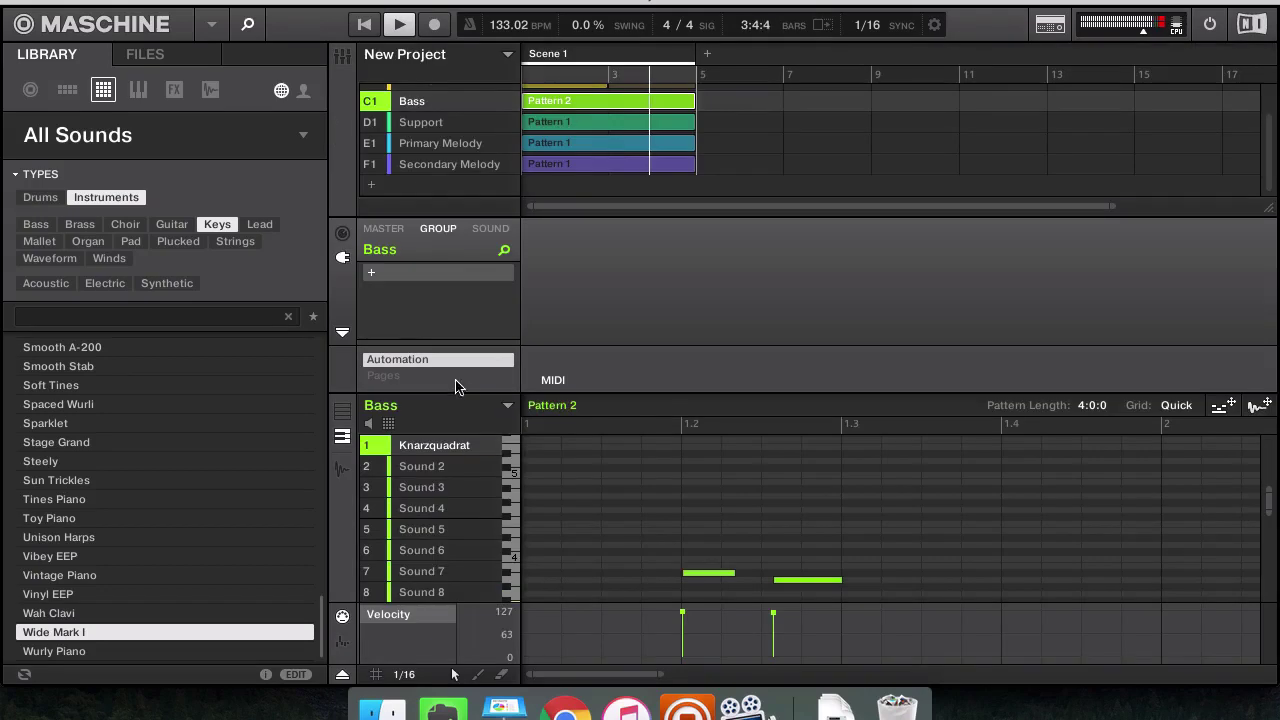
{"action": "left_click", "coordinate": [490, 228]}
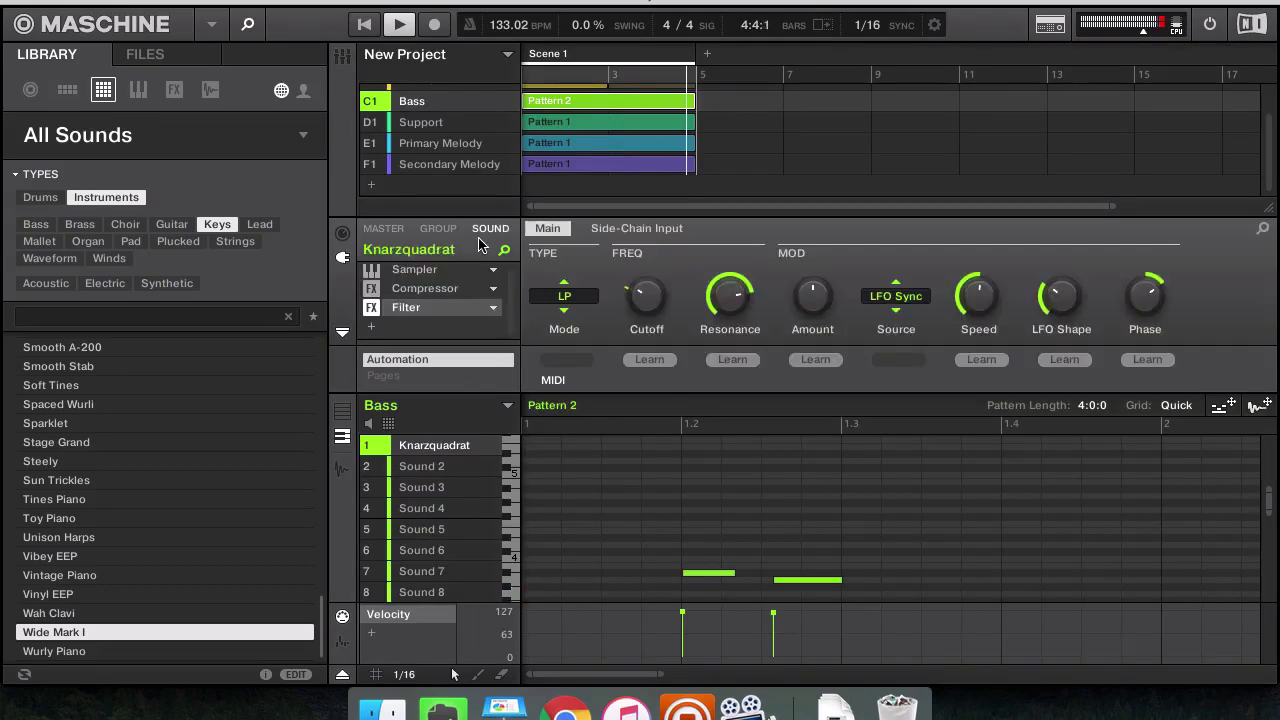
{"action": "left_click", "coordinate": [370, 328]}
{"action": "mouse_move", "coordinate": [420, 367]}
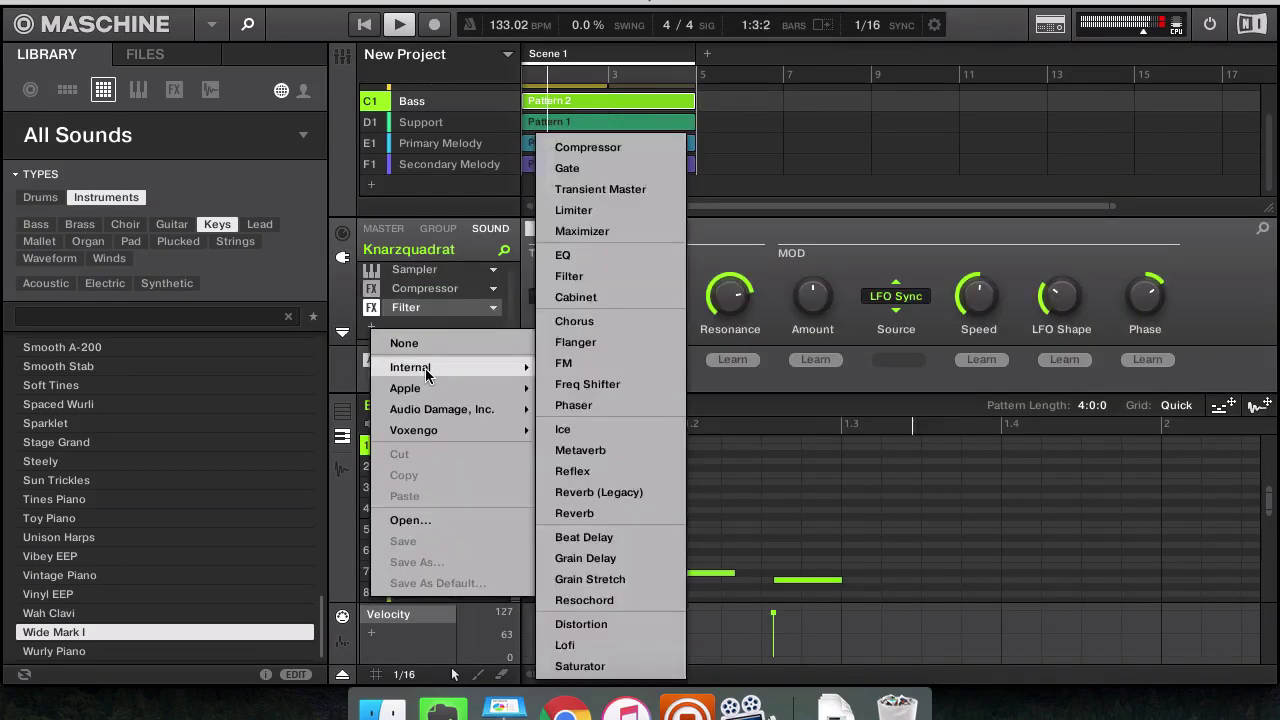
{"action": "left_click", "coordinate": [580, 256]}
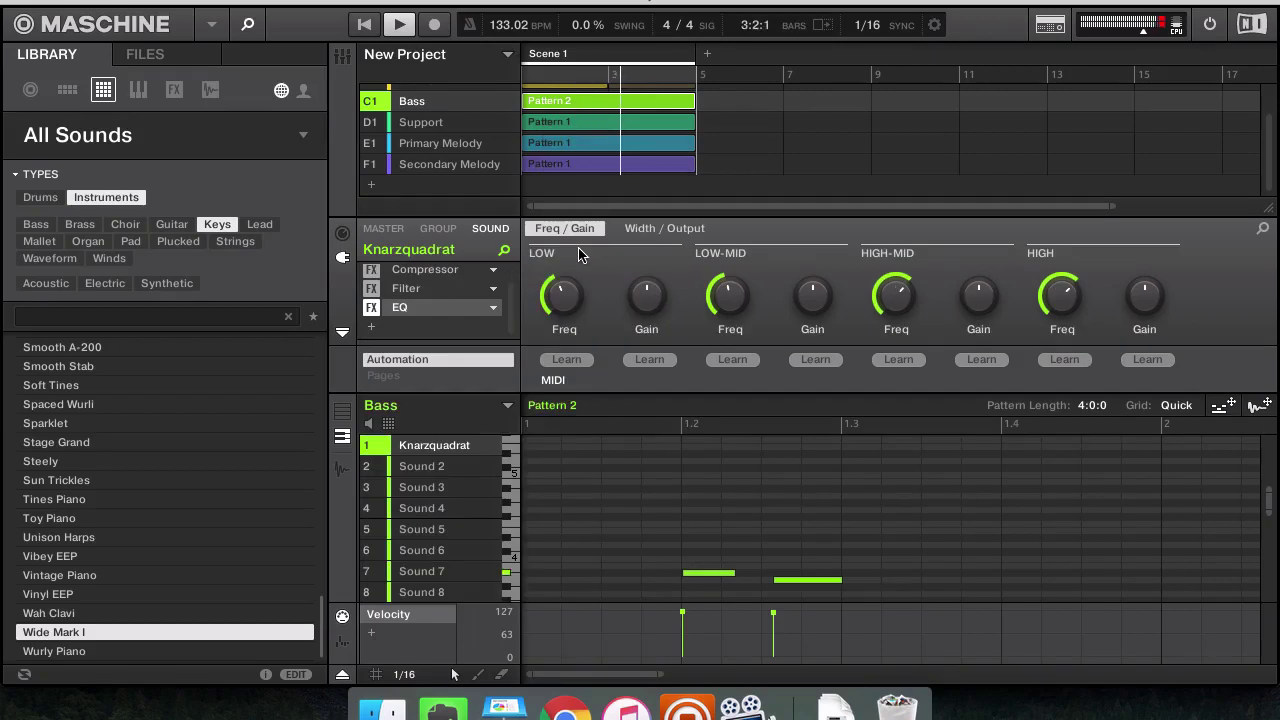
{"action": "mouse_move", "coordinate": [630, 302]}
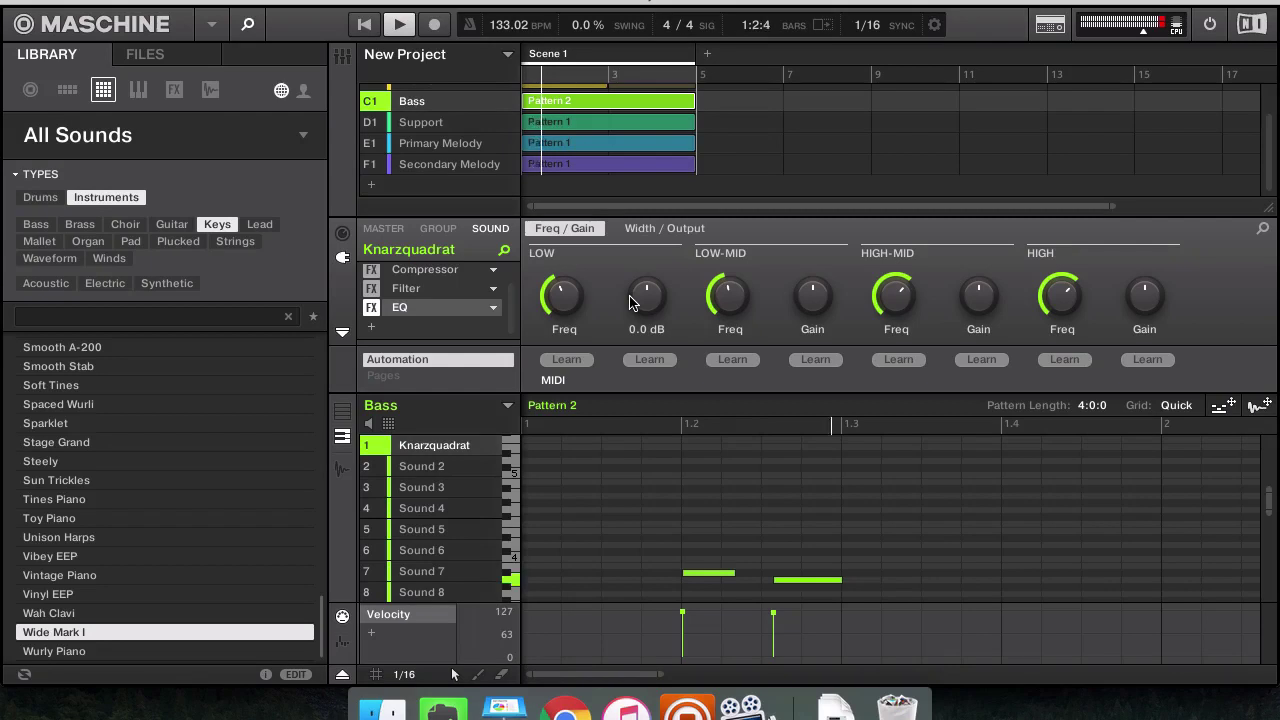
{"action": "scroll", "coordinate": [630, 302], "scroll_direction": "down", "scroll_amount": 10}
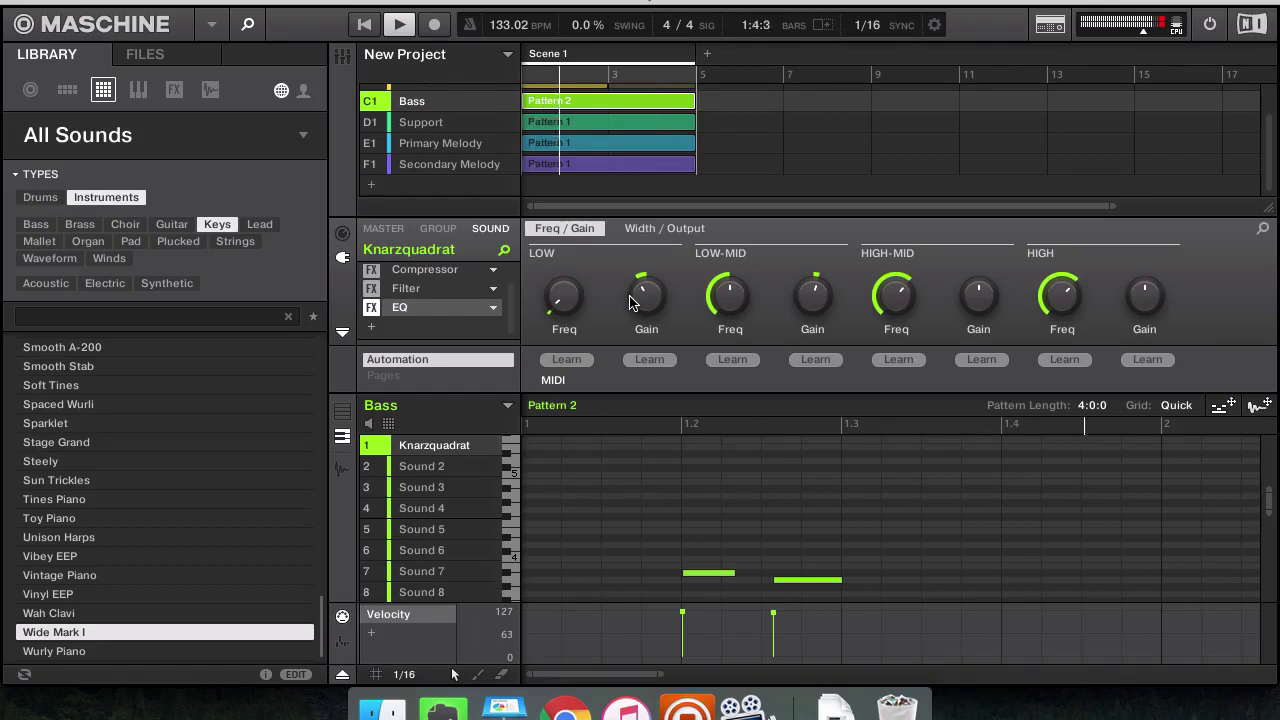
Try a Chorus after the Knarzquadrat sound's EQ with its Amount and Mix lowered
{"action": "left_click", "coordinate": [376, 326]}
{"action": "mouse_move", "coordinate": [470, 361]}
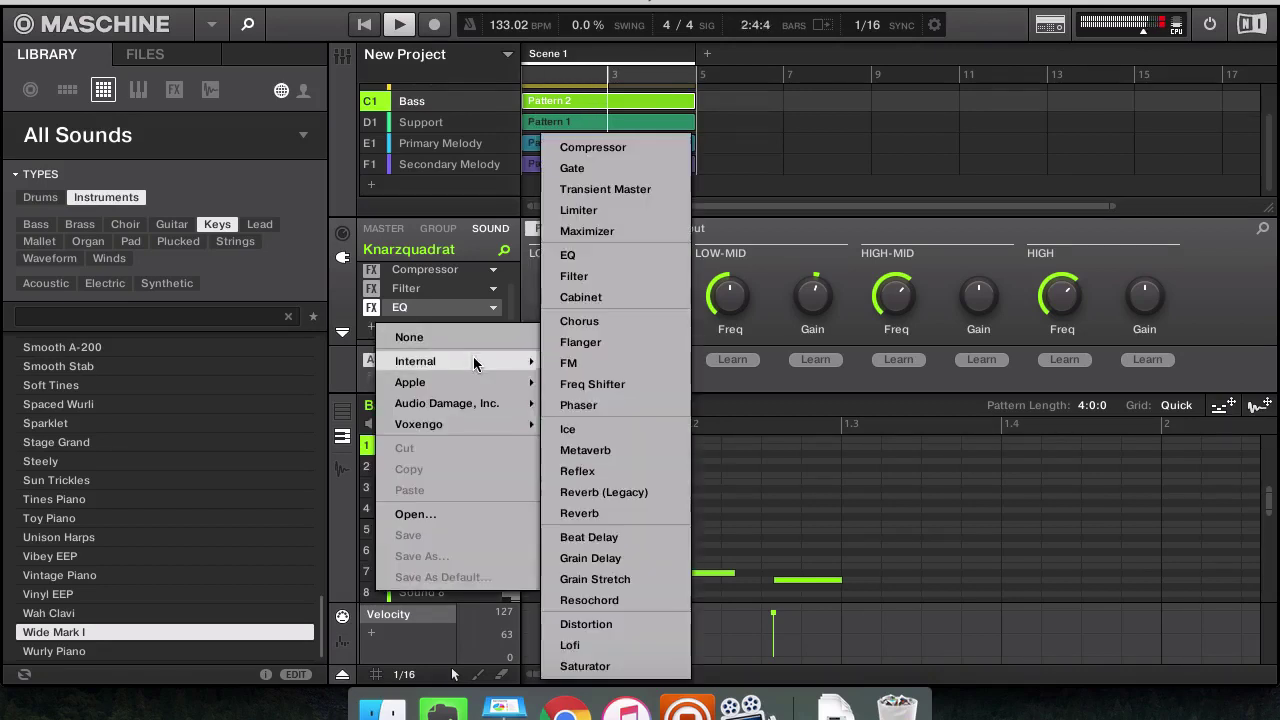
{"action": "left_click", "coordinate": [605, 321]}
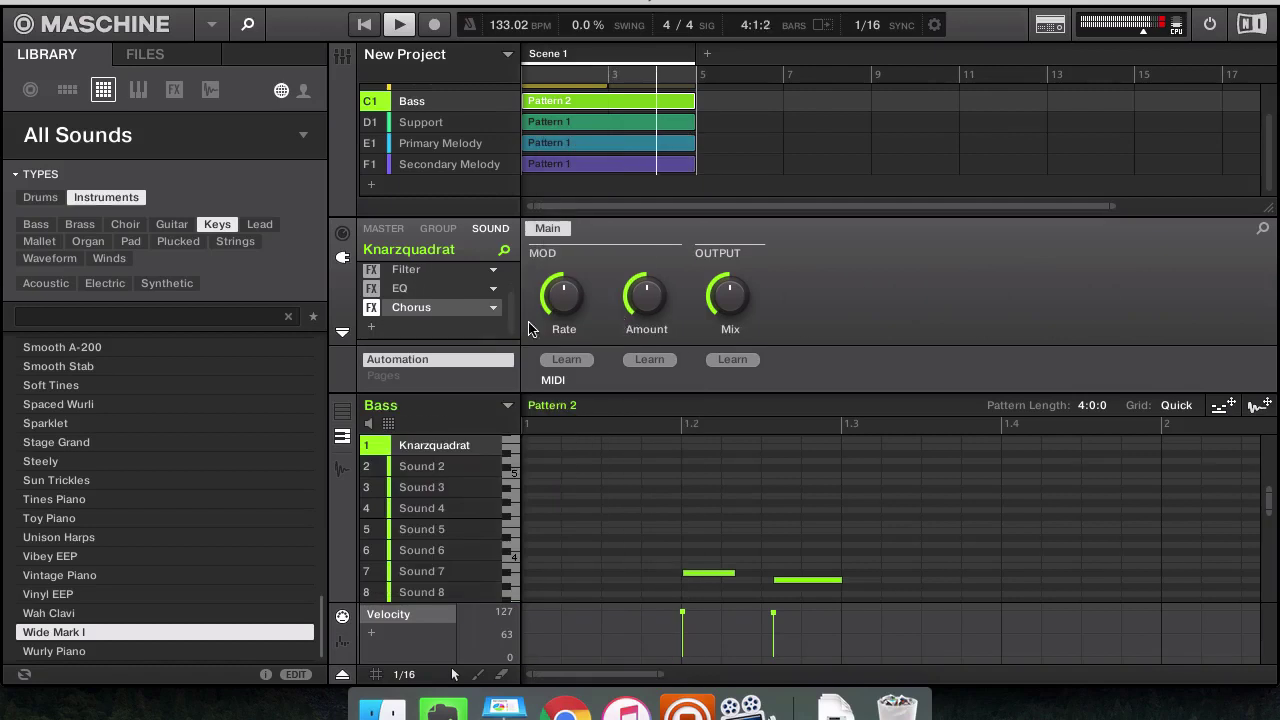
{"action": "left_click", "coordinate": [495, 311]}
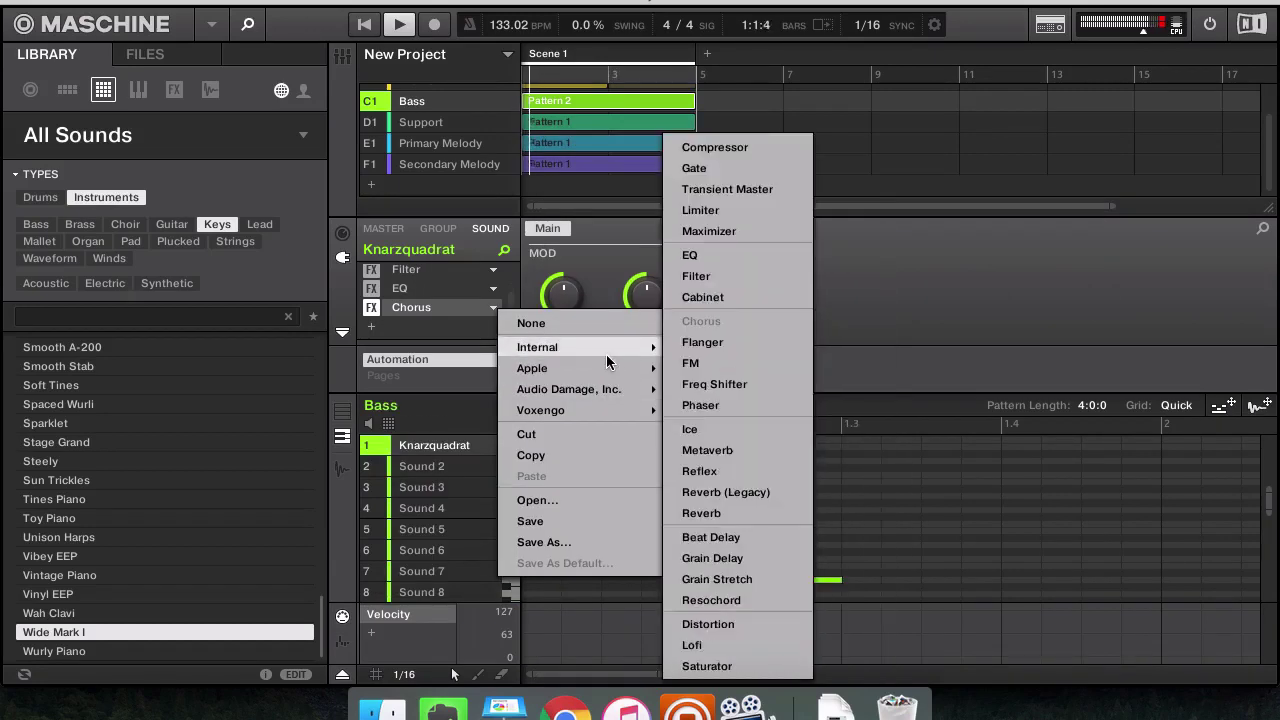
{"action": "left_click", "coordinate": [603, 264]}
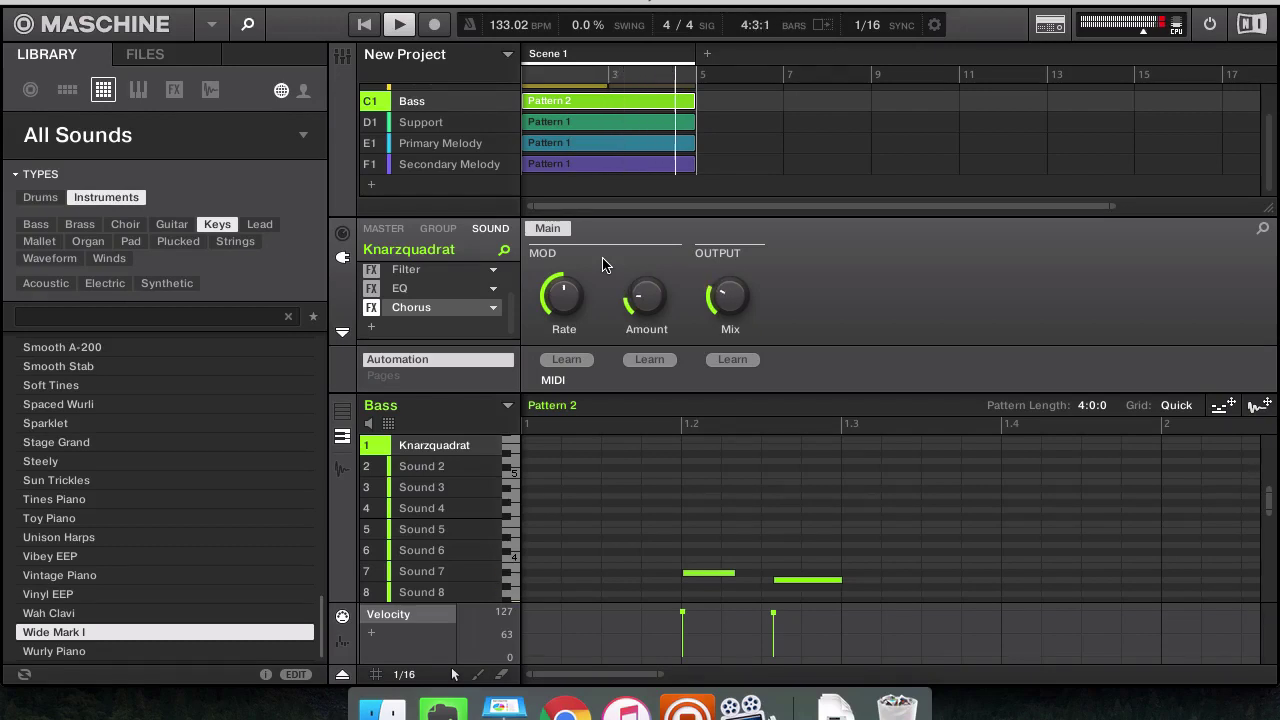
Try a Lofi in place of the Chorus on the Knarzquadrat sound
{"action": "left_click", "coordinate": [493, 307]}
{"action": "mouse_move", "coordinate": [575, 344]}
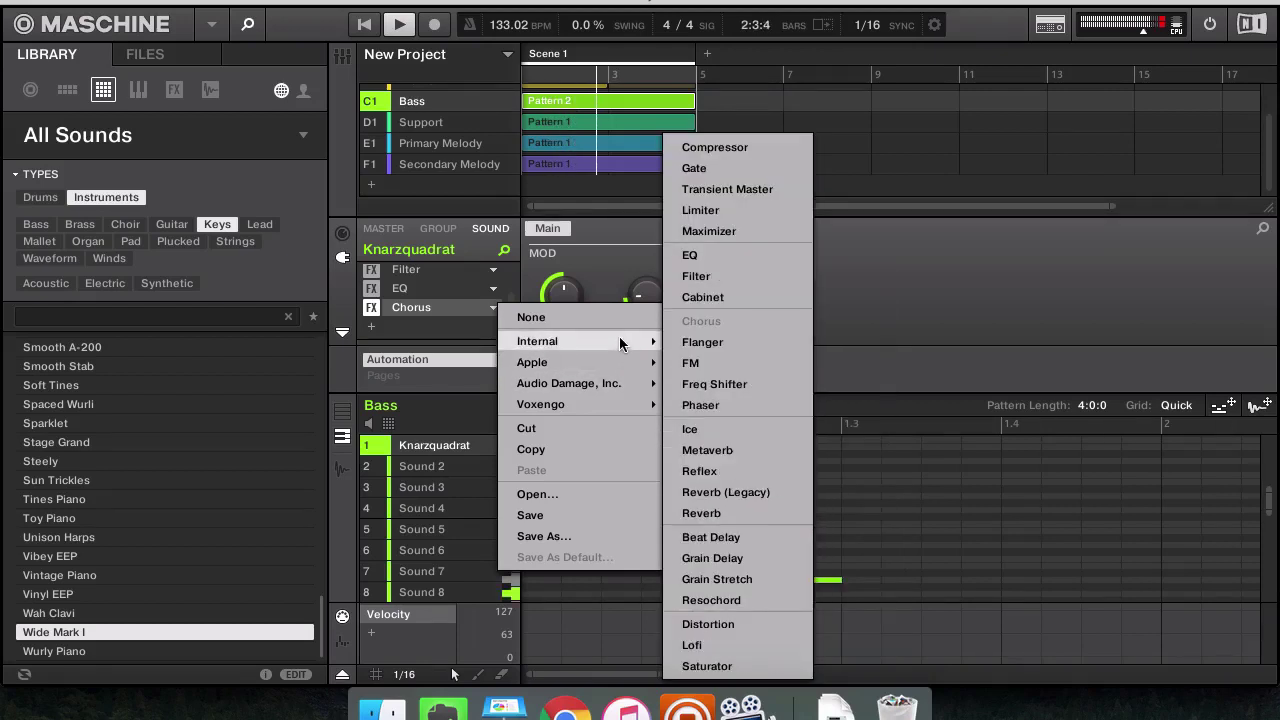
{"action": "left_click", "coordinate": [720, 645]}
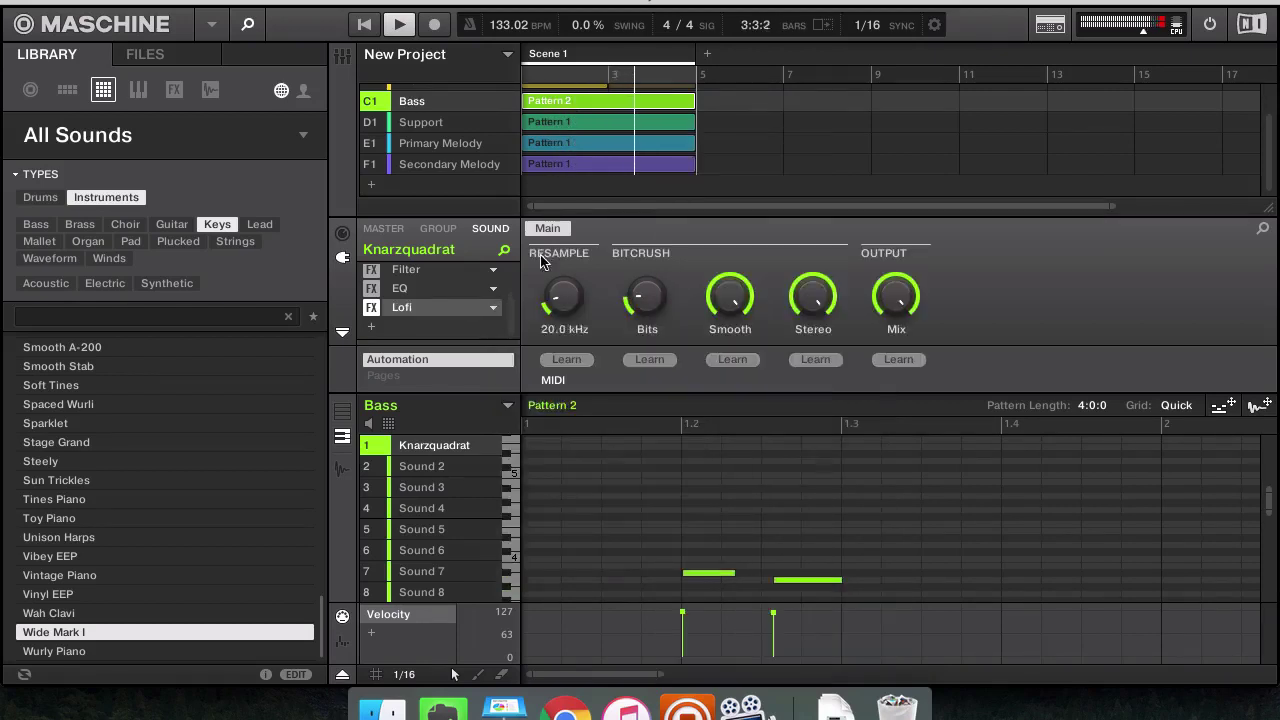
Replace the Lofi with a Classic Saturator, raise its Input, and compare the Knarzquadrat sound with the EQ bypassed and active
{"action": "left_click", "coordinate": [495, 307]}
{"action": "mouse_move", "coordinate": [560, 347]}
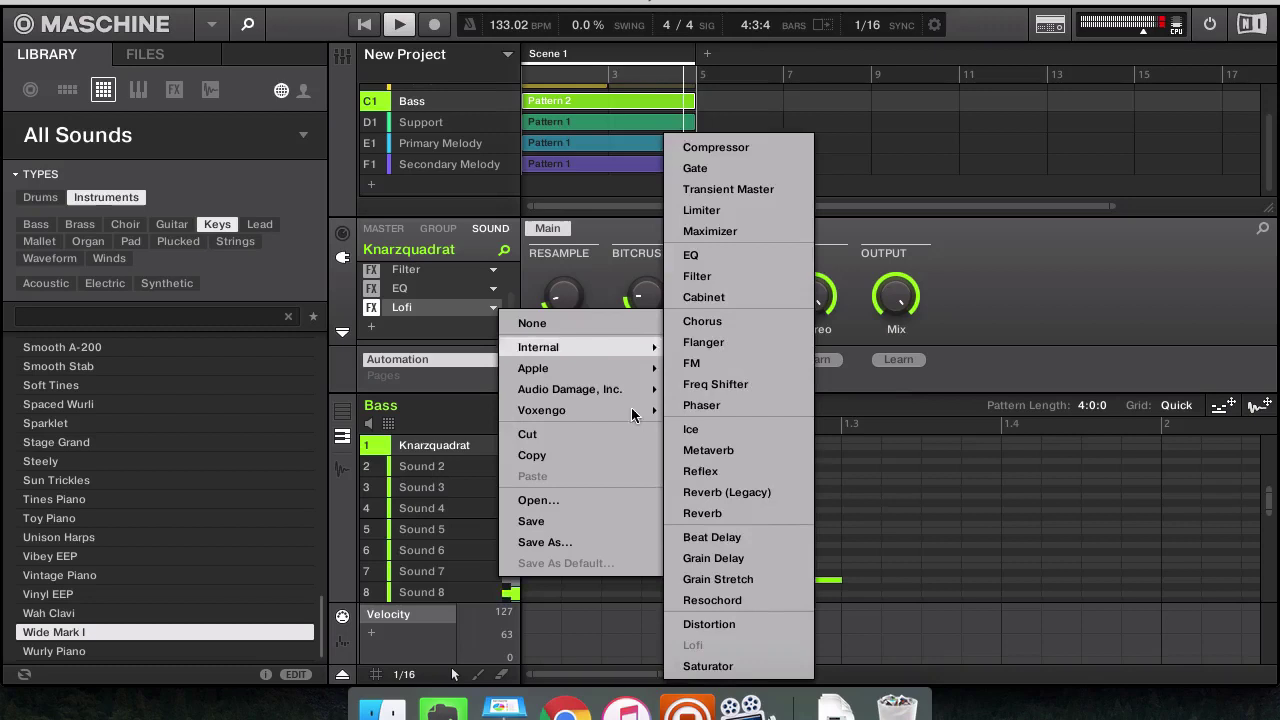
{"action": "left_click", "coordinate": [708, 666]}
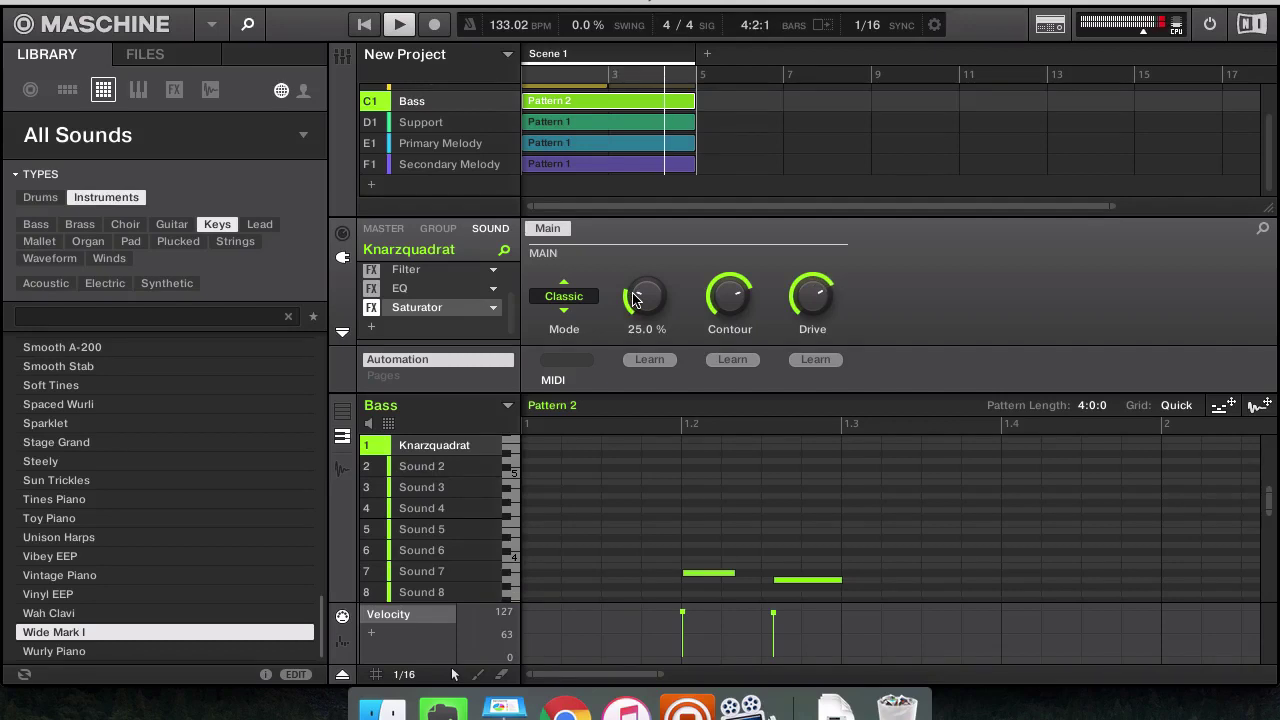
{"action": "left_click_drag", "start_coordinate": [633, 298], "coordinate": [633, 295]}
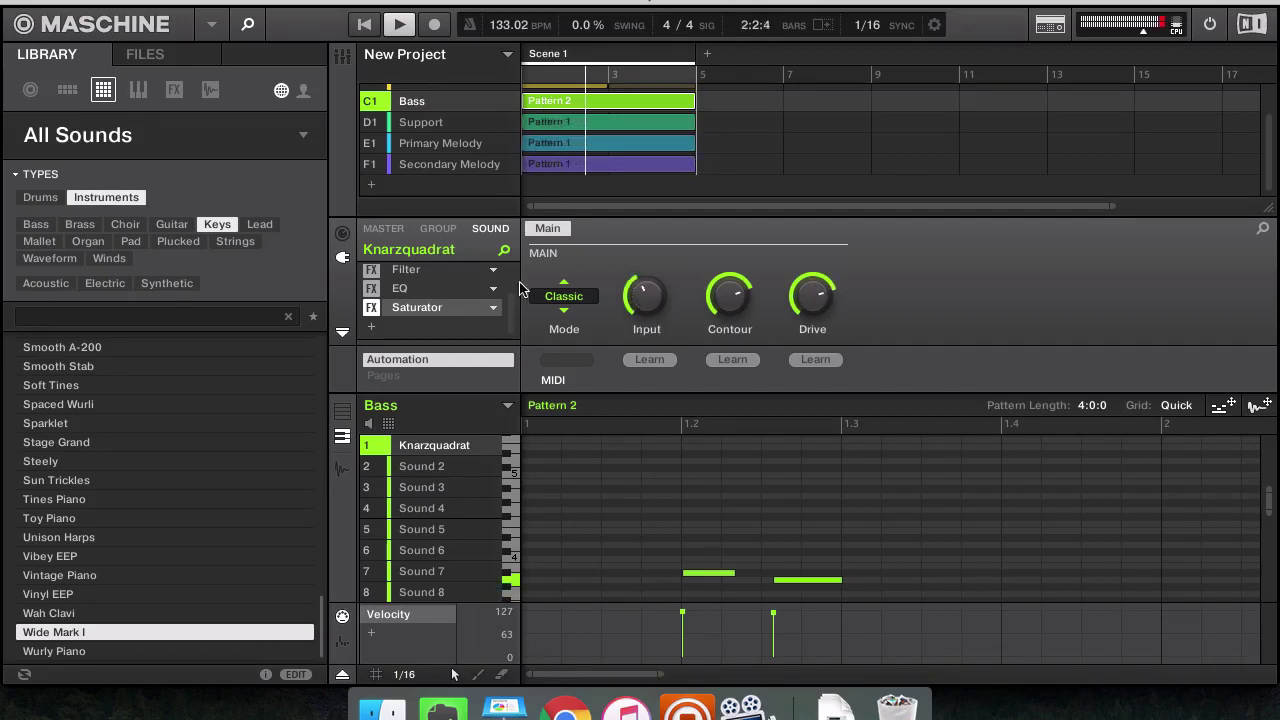
{"action": "left_click", "coordinate": [375, 291]}
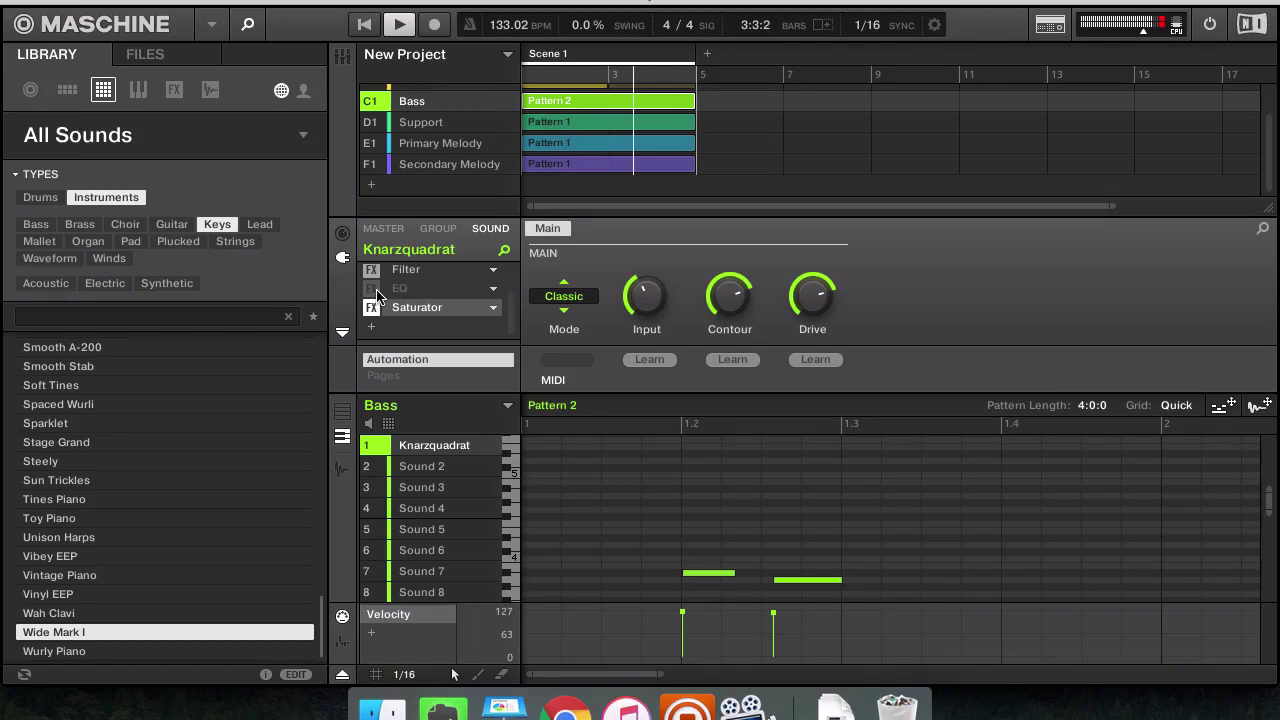
{"action": "left_click", "coordinate": [372, 289]}
Add a second Classic Saturator to the Knarzquadrat sound with low Input and Drive and a medium Contour
{"action": "left_click", "coordinate": [371, 326]}
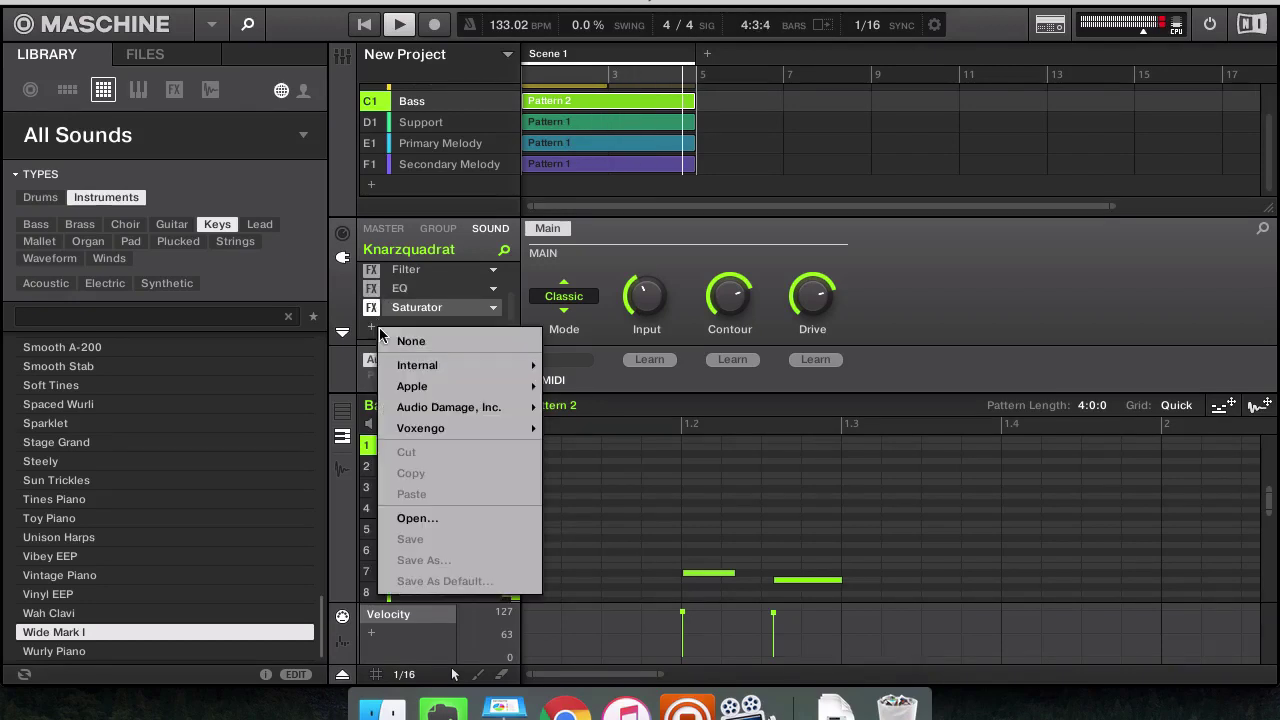
{"action": "mouse_move", "coordinate": [477, 367]}
{"action": "left_click", "coordinate": [626, 667]}
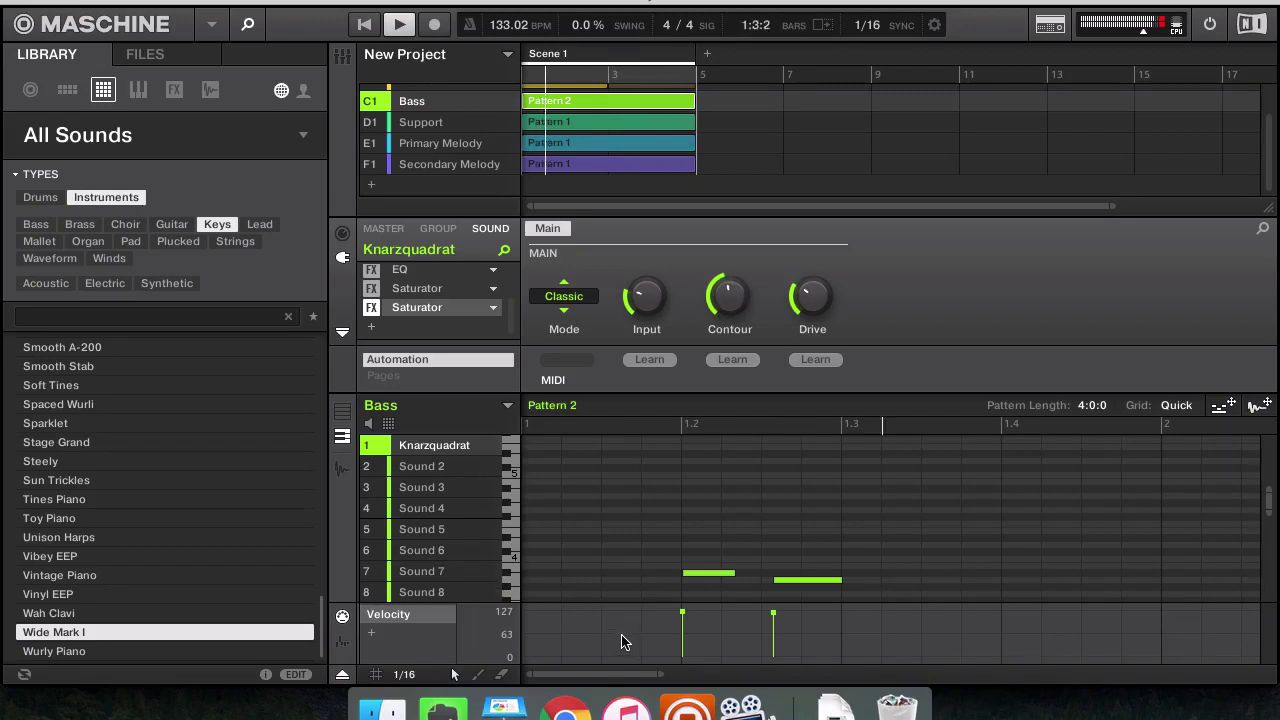
Lower the second Saturator's Input slightly, and add a third Saturator in Tape mode with Contour at maximum
{"action": "left_click", "coordinate": [370, 329]}
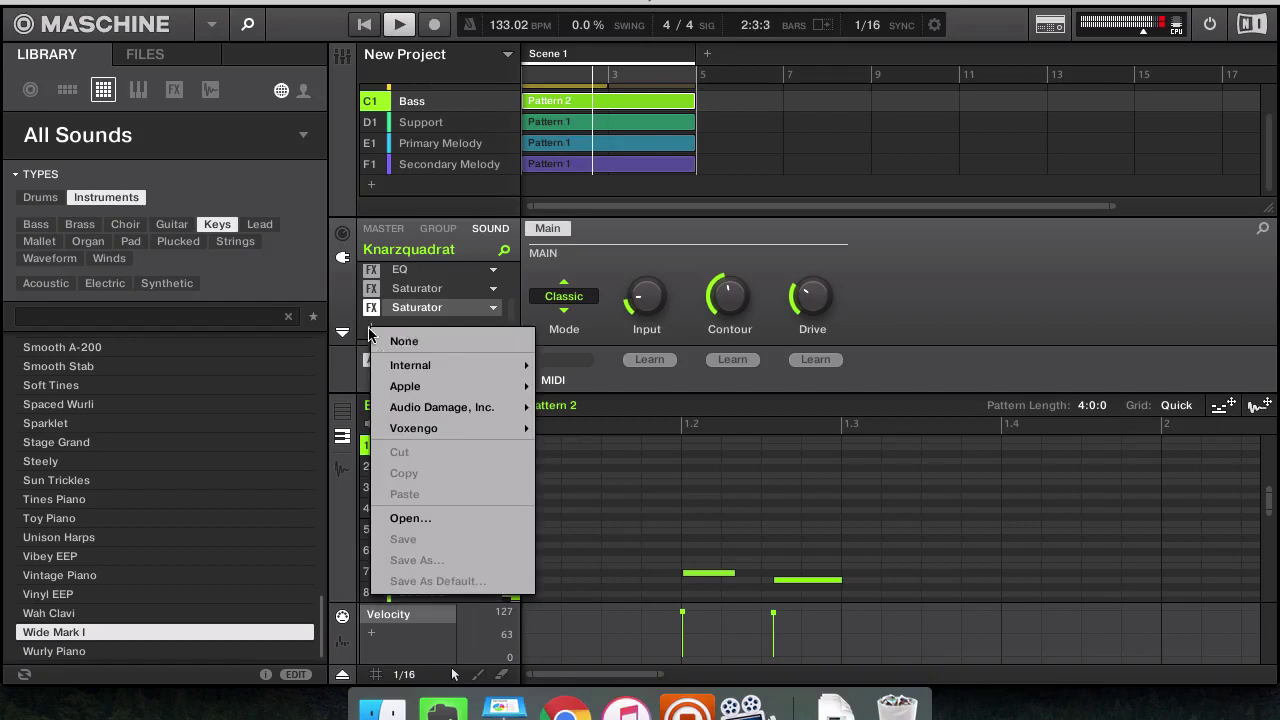
{"action": "mouse_move", "coordinate": [457, 363]}
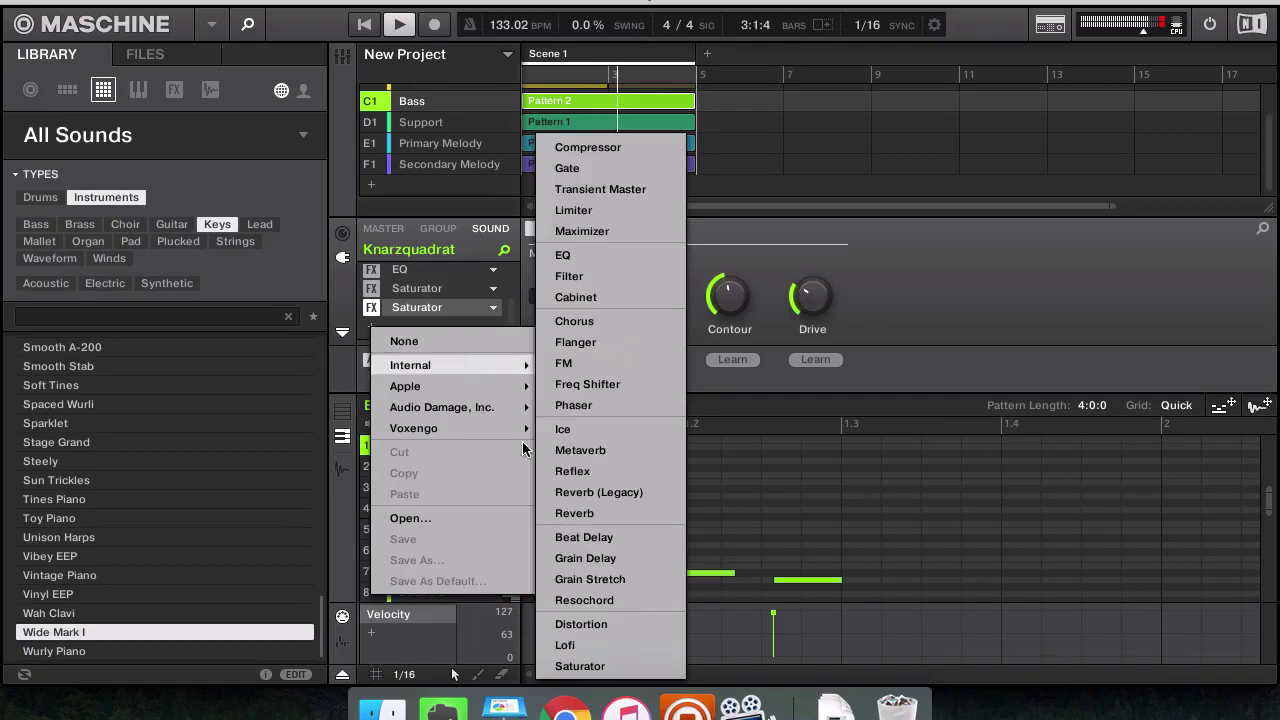
{"action": "left_click", "coordinate": [579, 666]}
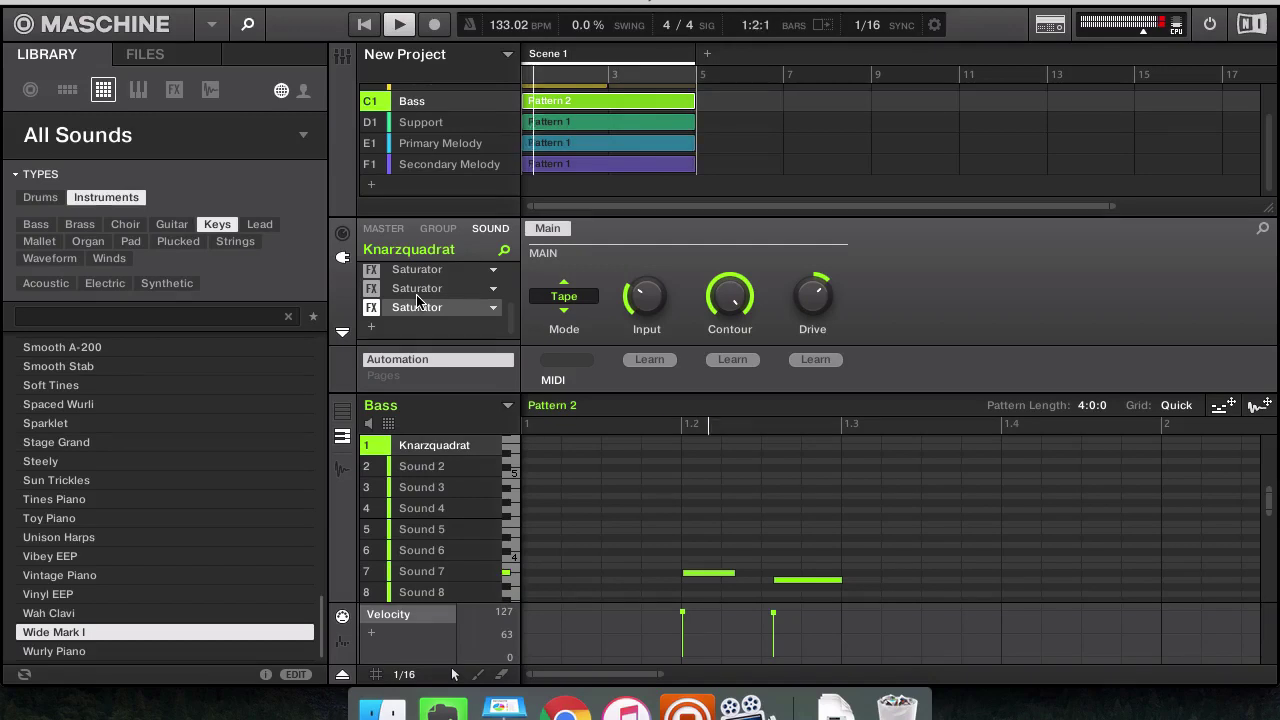
Try moving the side-chained Compressor to the end of the Knarzquadrat effect chain, and undo the move
{"action": "scroll", "coordinate": [418, 300], "scroll_direction": "up", "scroll_amount": 5}
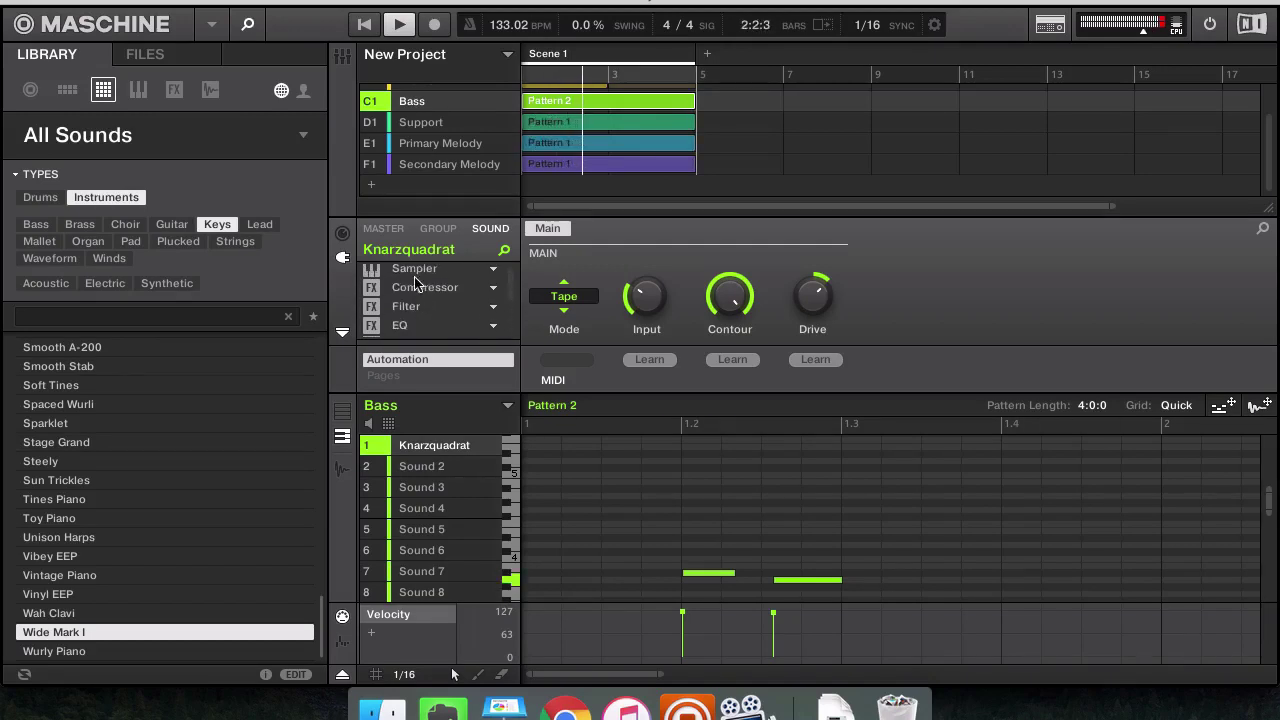
{"action": "left_click", "coordinate": [418, 286]}
{"action": "scroll", "coordinate": [430, 315], "scroll_direction": "down", "scroll_amount": 5}
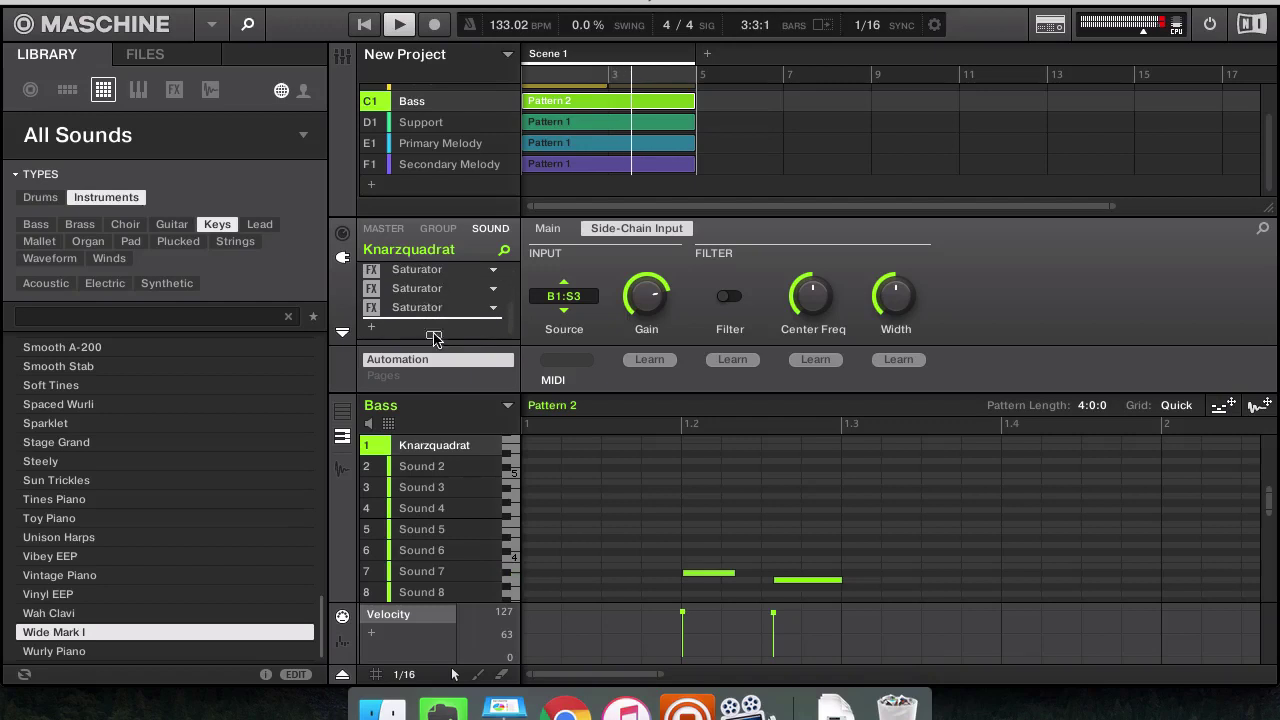
{"action": "left_click_drag", "start_coordinate": [433, 338], "coordinate": [440, 322]}
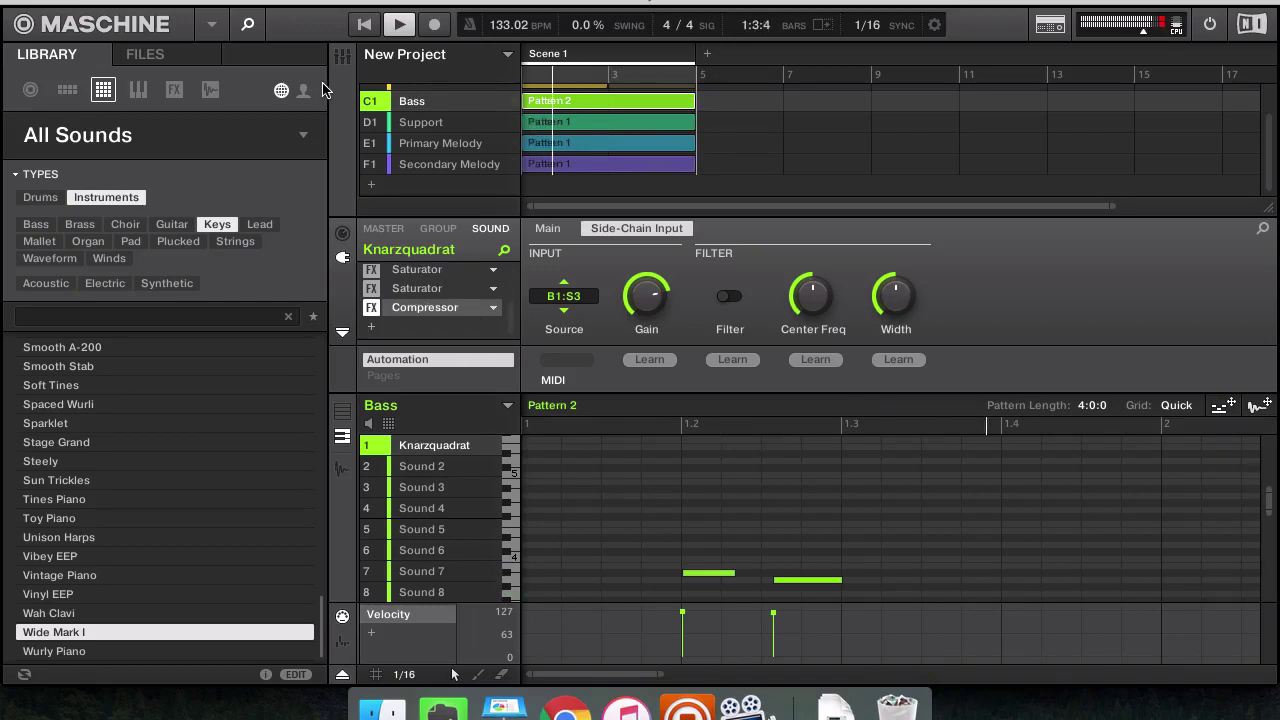
{"action": "key", "text": "ctrl+z"}
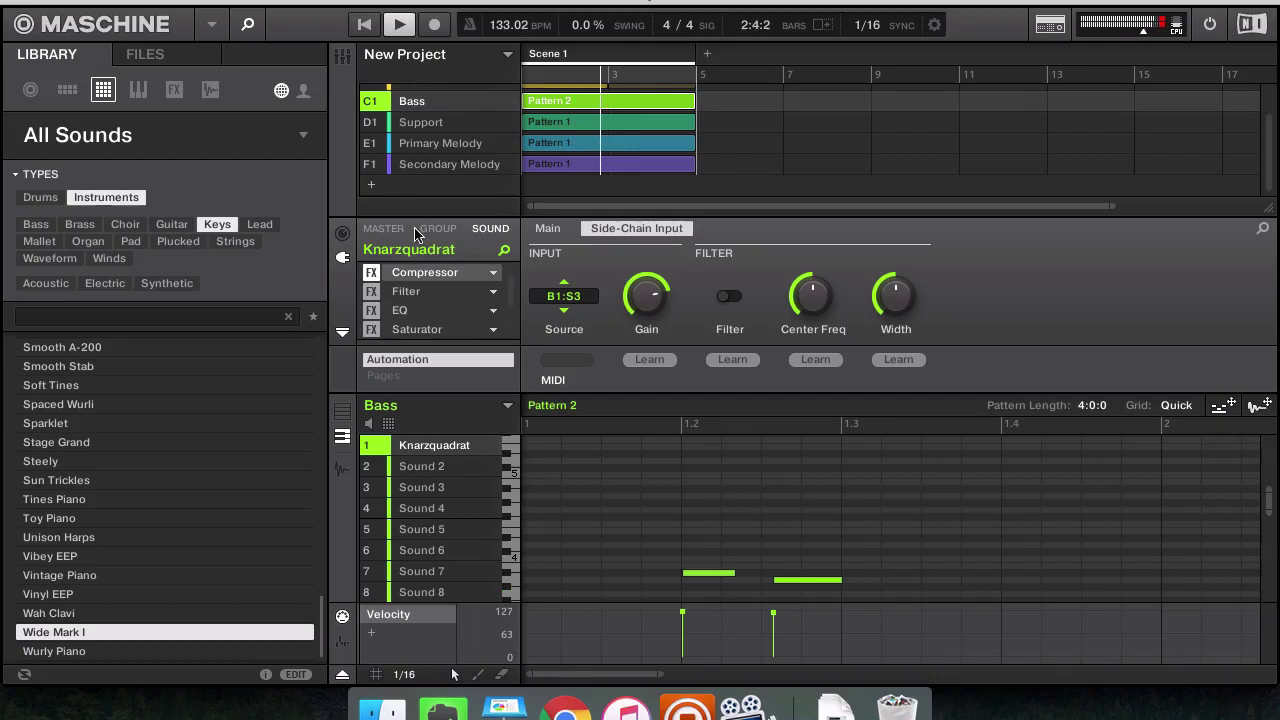
Review the effect chains of the Support group's Unison Harps sound and the Bass group's Knarzquadrat sound
{"action": "left_click", "coordinate": [440, 128]}
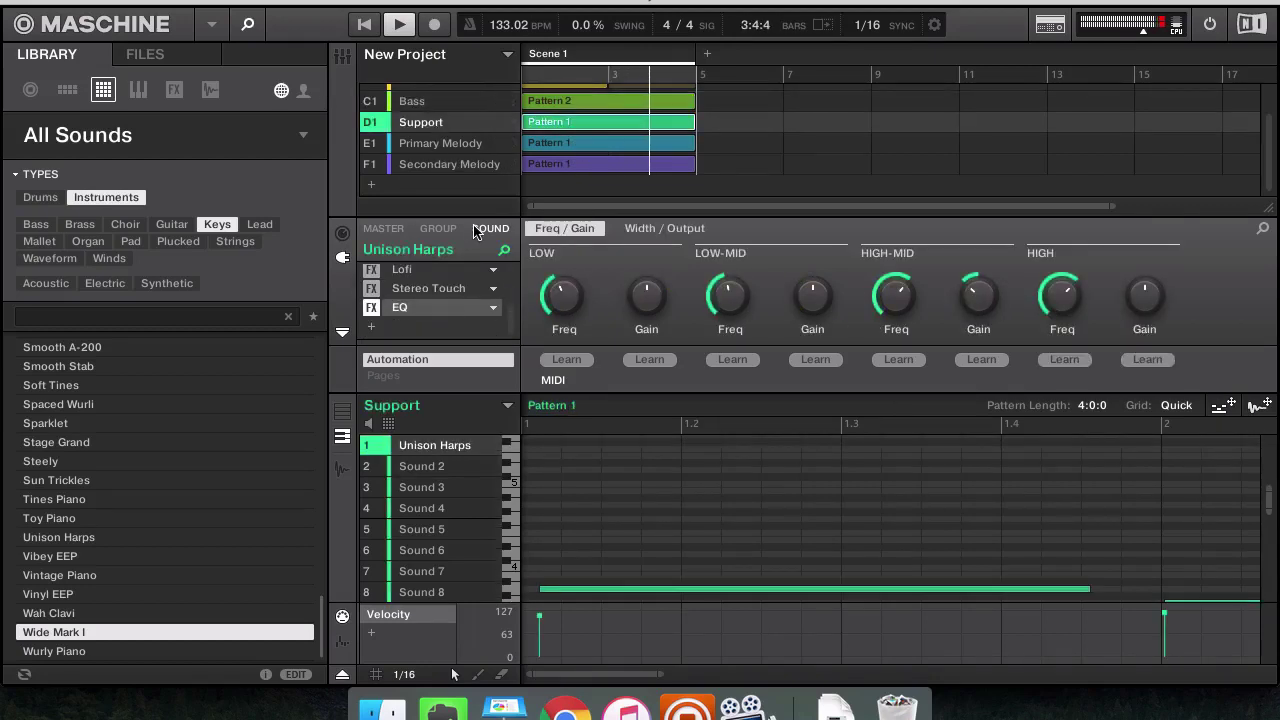
{"action": "left_click", "coordinate": [440, 102]}
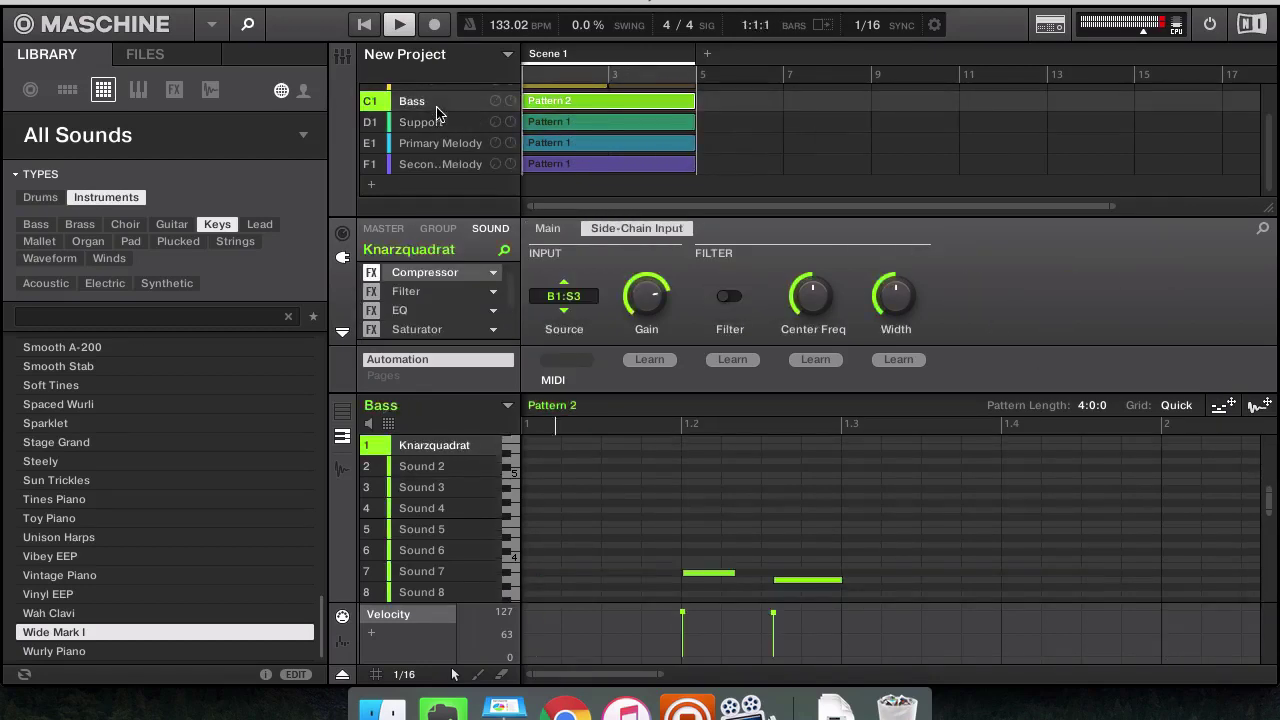
{"action": "scroll", "coordinate": [440, 305], "scroll_direction": "down", "scroll_amount": 2}
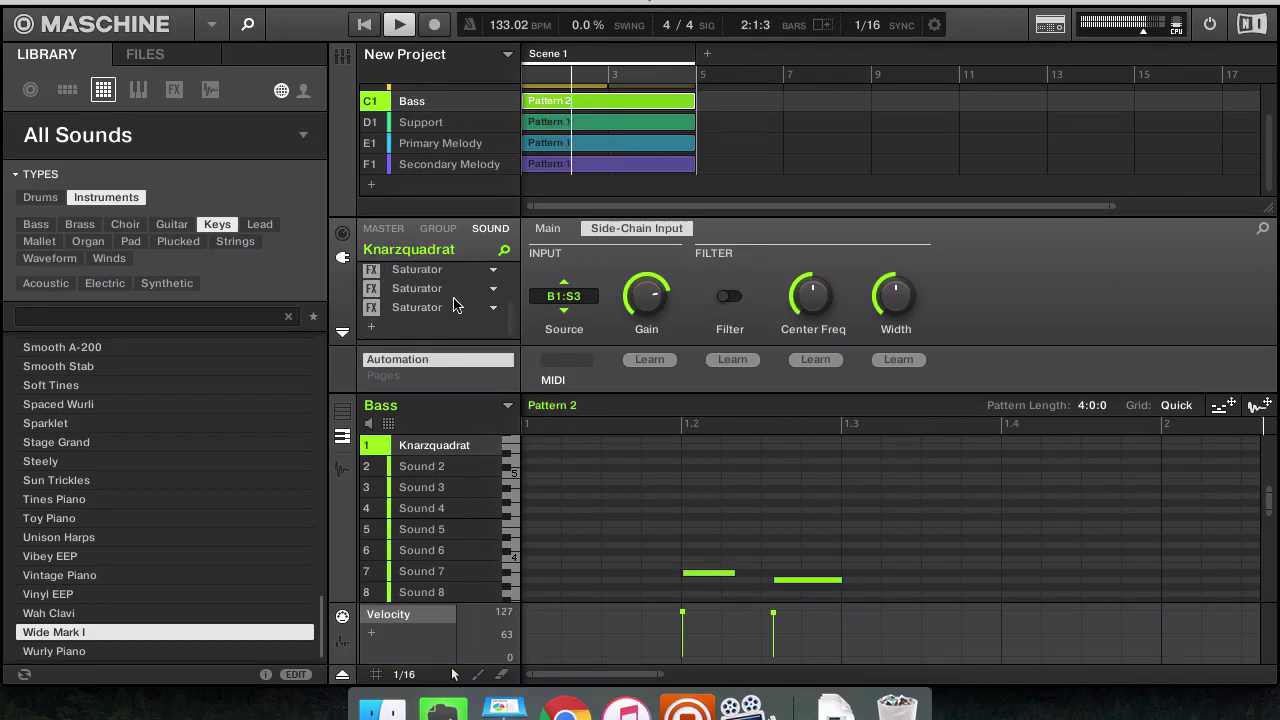
{"action": "scroll", "coordinate": [410, 295], "scroll_direction": "up", "scroll_amount": 2}
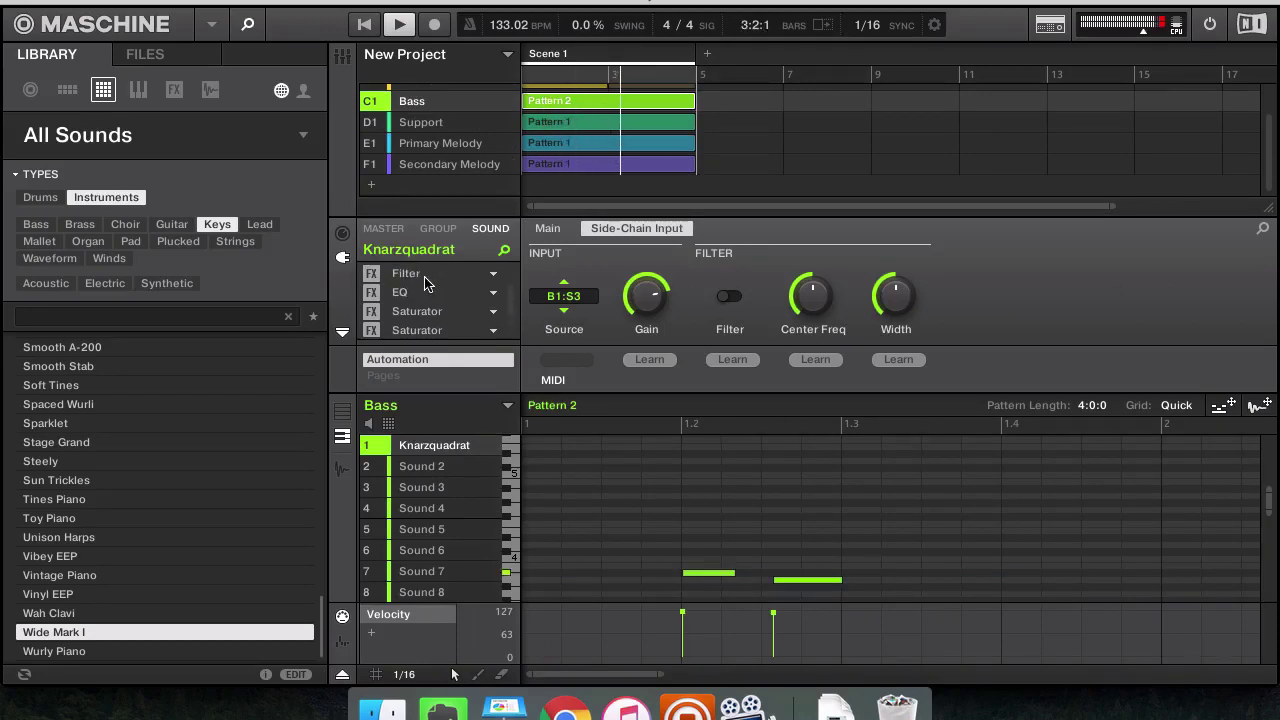
{"action": "key", "text": "XF86AudioRaiseVolume"}
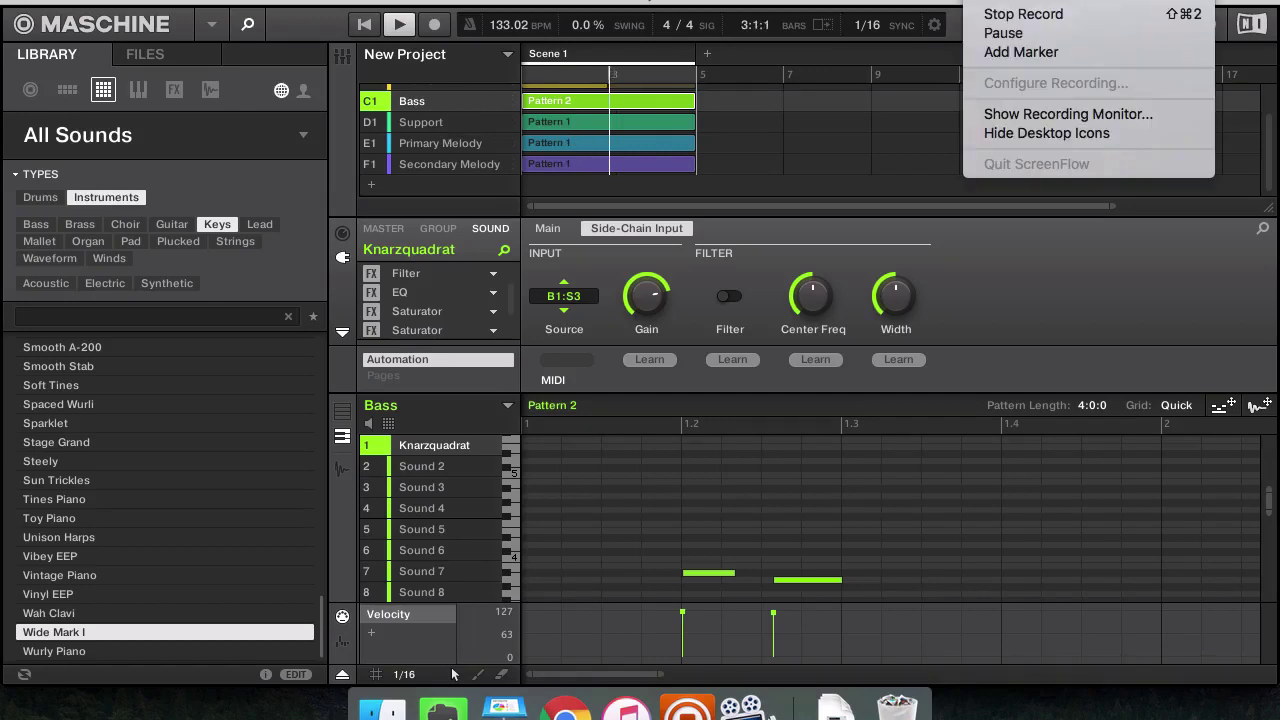
{"action": "left_click", "coordinate": [863, 240]}
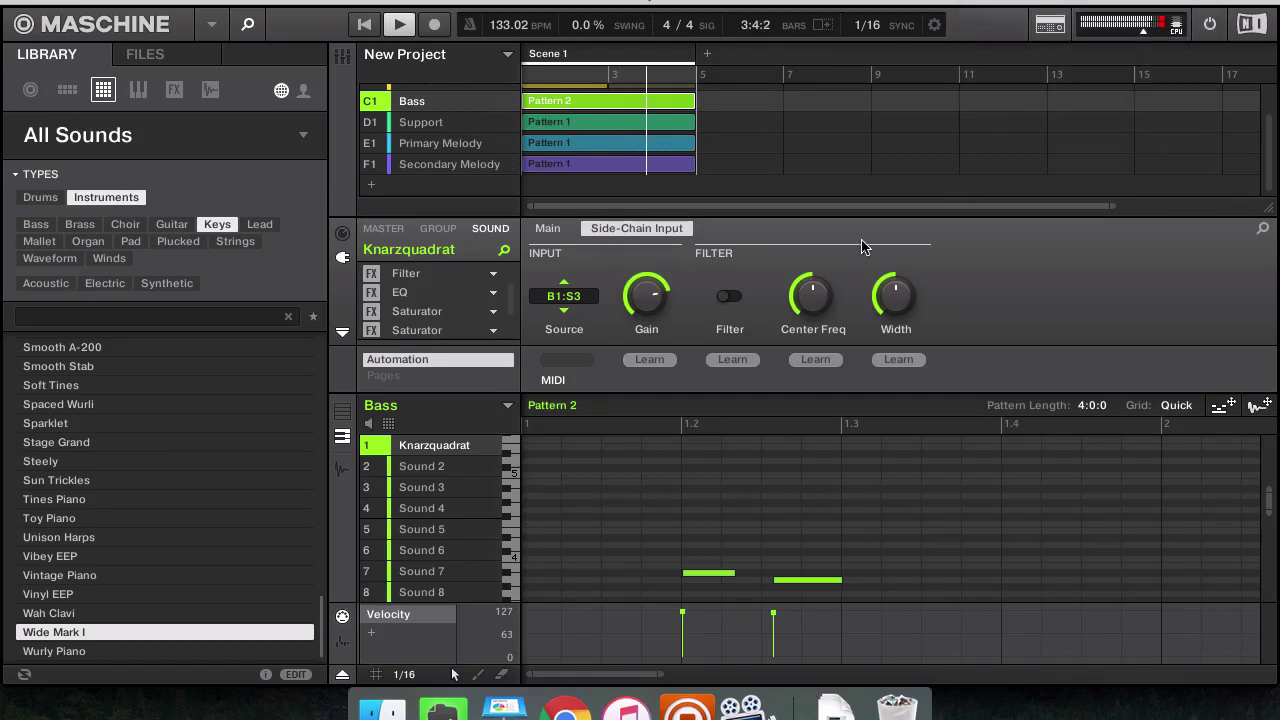
Review the Support group's Unison Harps effects and the Flanger settings of the Primary Melody group's Wide Mark I sound
{"action": "left_click", "coordinate": [447, 124]}
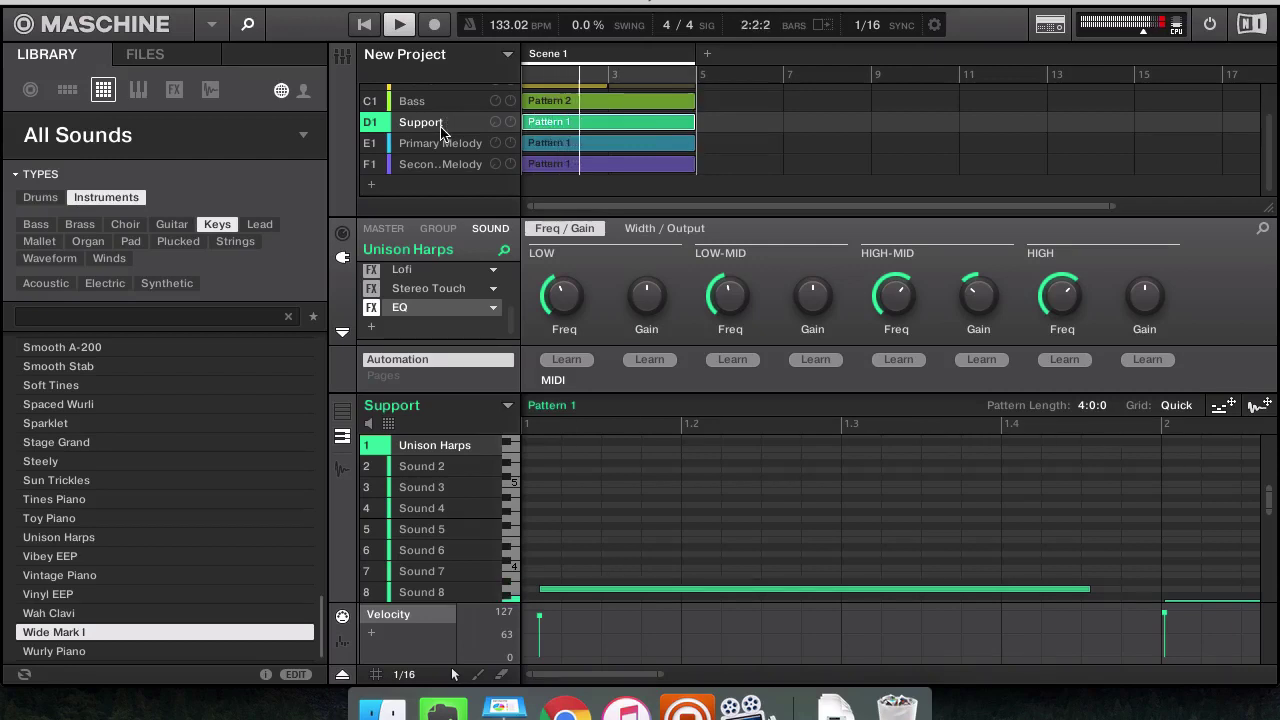
{"action": "left_click", "coordinate": [441, 128]}
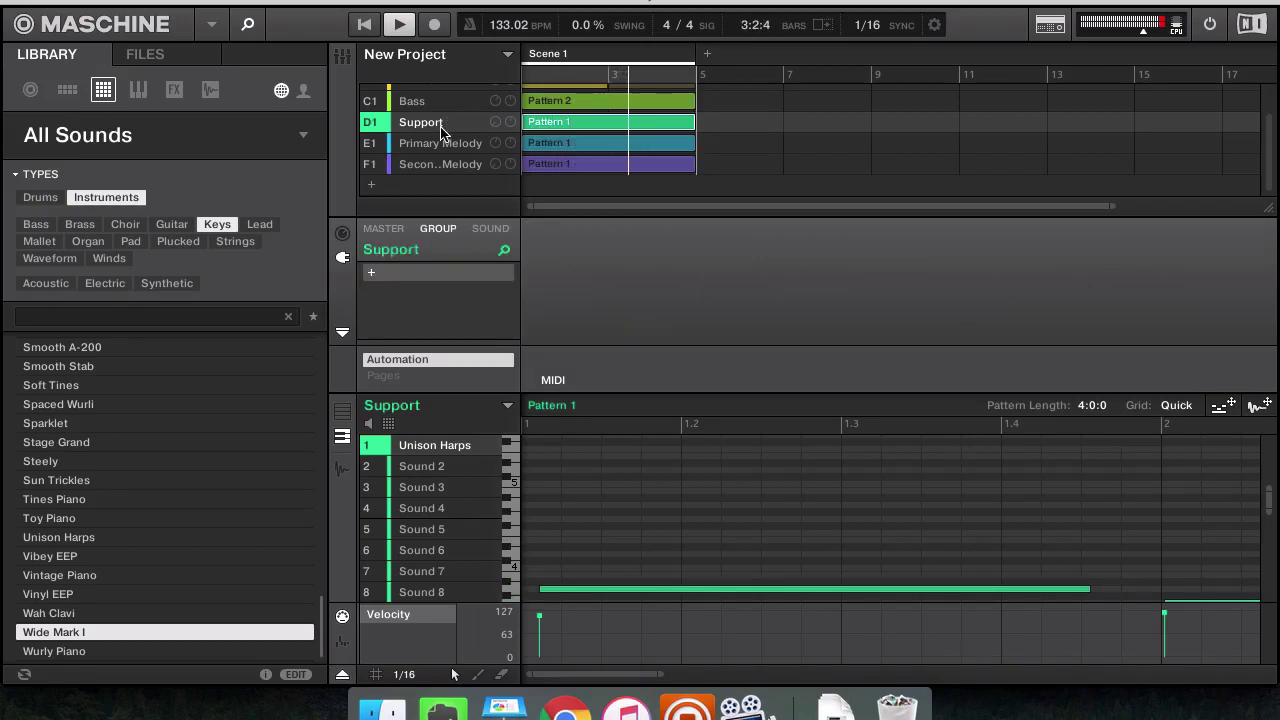
{"action": "left_click", "coordinate": [440, 143]}
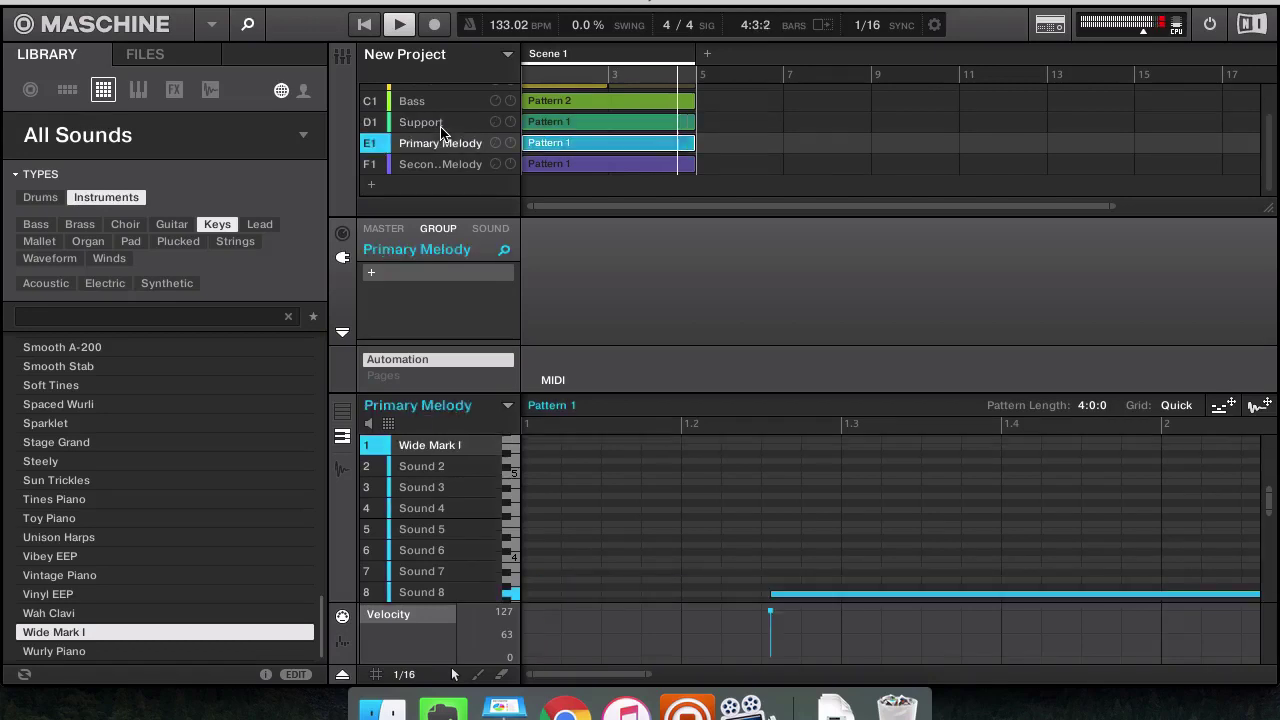
{"action": "left_click", "coordinate": [490, 228]}
{"action": "left_click", "coordinate": [414, 295]}
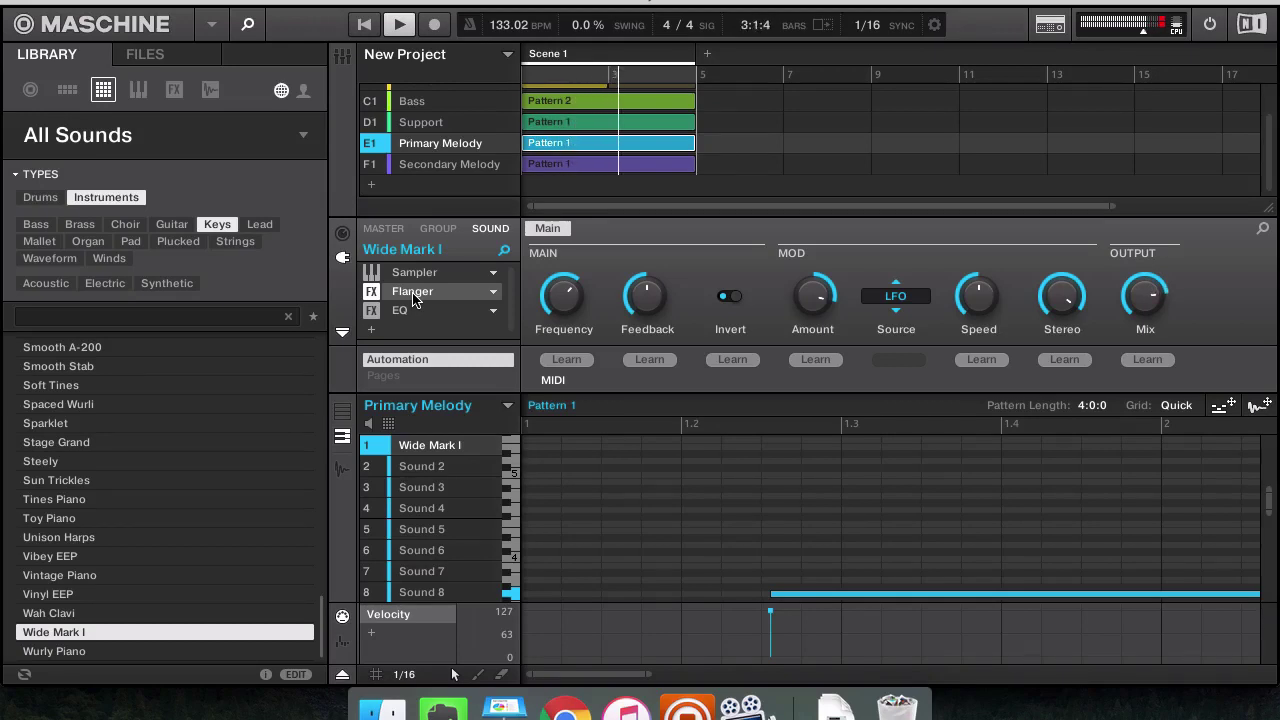
Add a Saturator in Tube mode after the EQ on the Wide Mark I sound, with medium Charge and raised Bass and Treble
{"action": "key", "text": "XF86AudioRaiseVolume"}
{"action": "left_click", "coordinate": [371, 330]}
{"action": "mouse_move", "coordinate": [470, 409]}
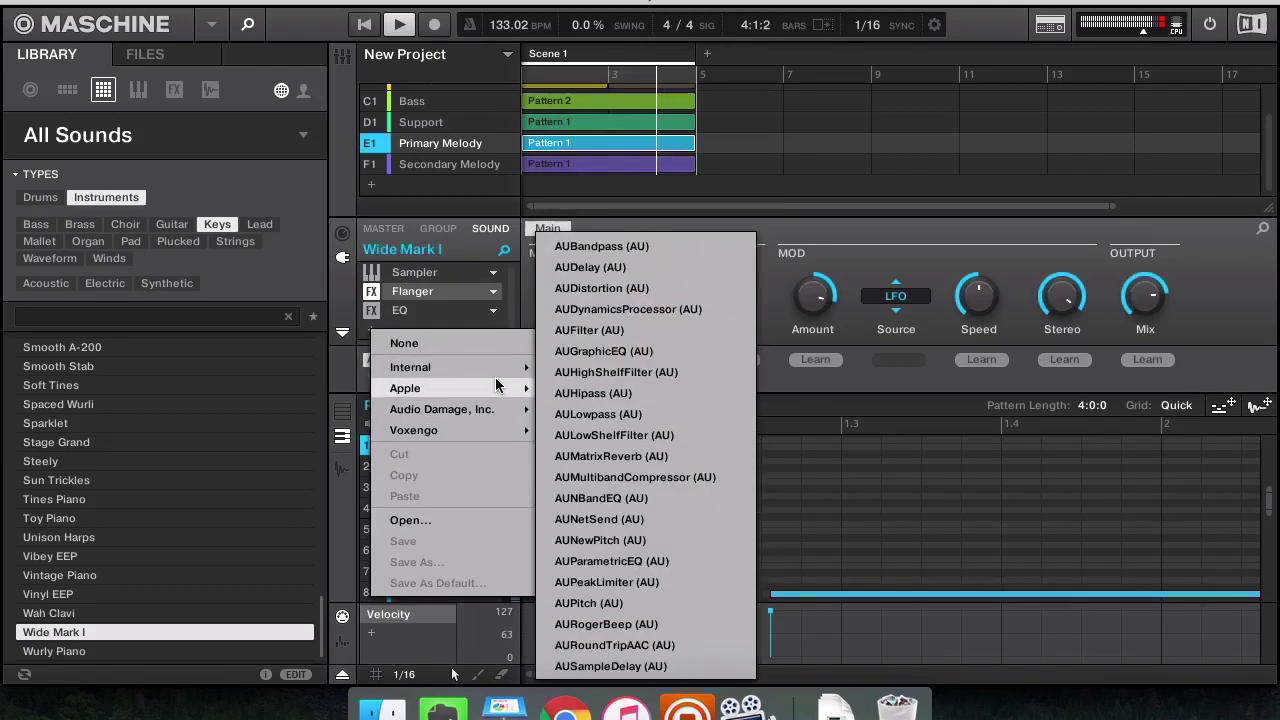
{"action": "mouse_move", "coordinate": [470, 367]}
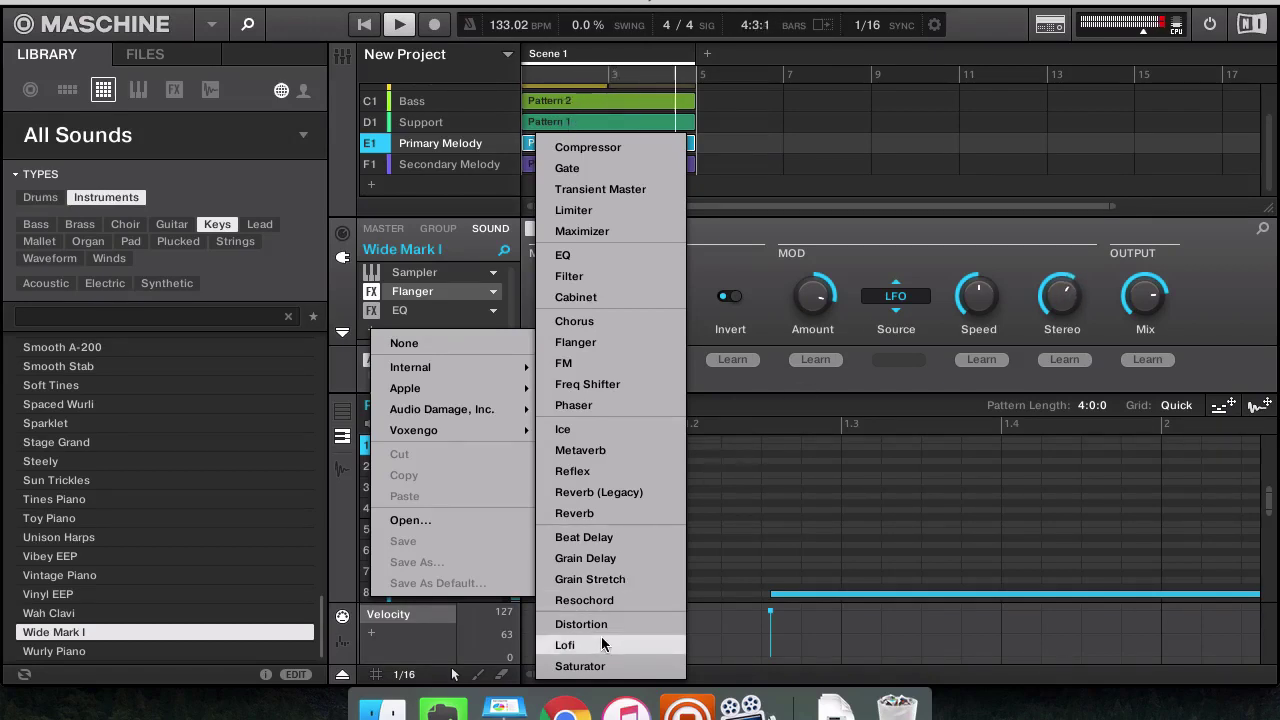
{"action": "left_click", "coordinate": [590, 666]}
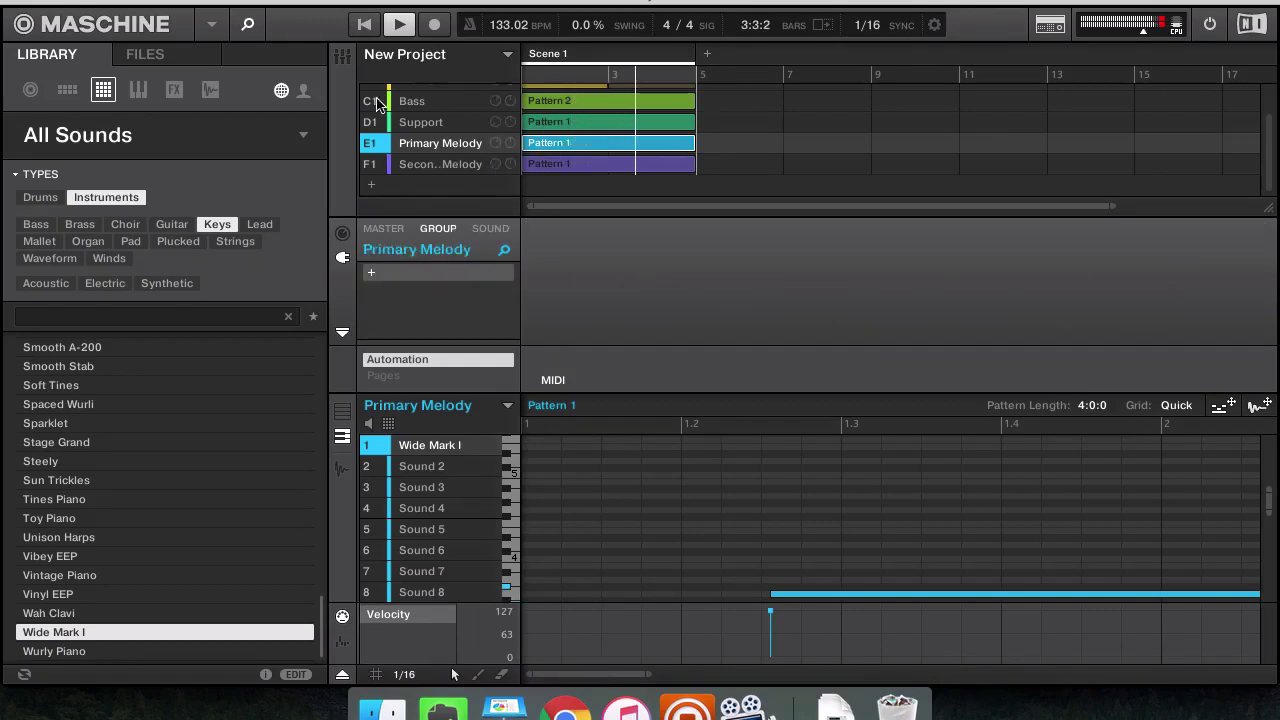
Check the group levels in the mixer, and add a second EQ to Wide Mark I that cuts lows and low-mids and slightly boosts high-mids
{"action": "left_click", "coordinate": [342, 57]}
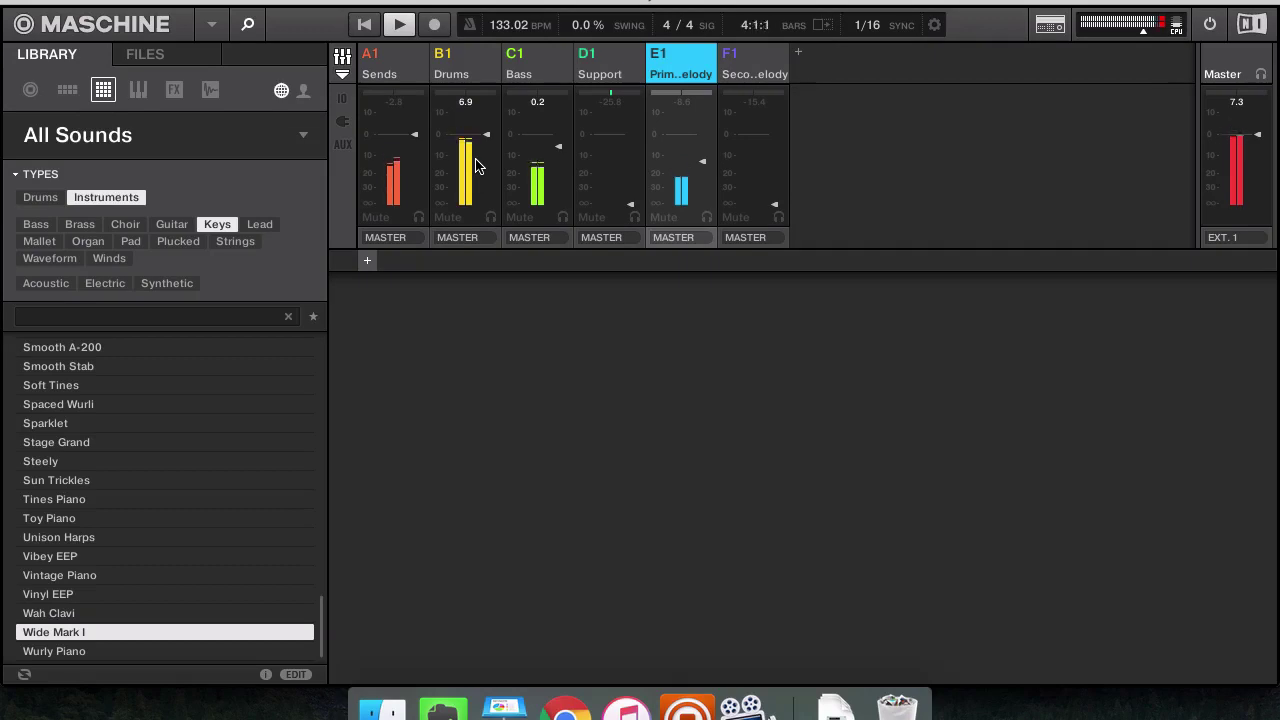
{"action": "left_click", "coordinate": [343, 57]}
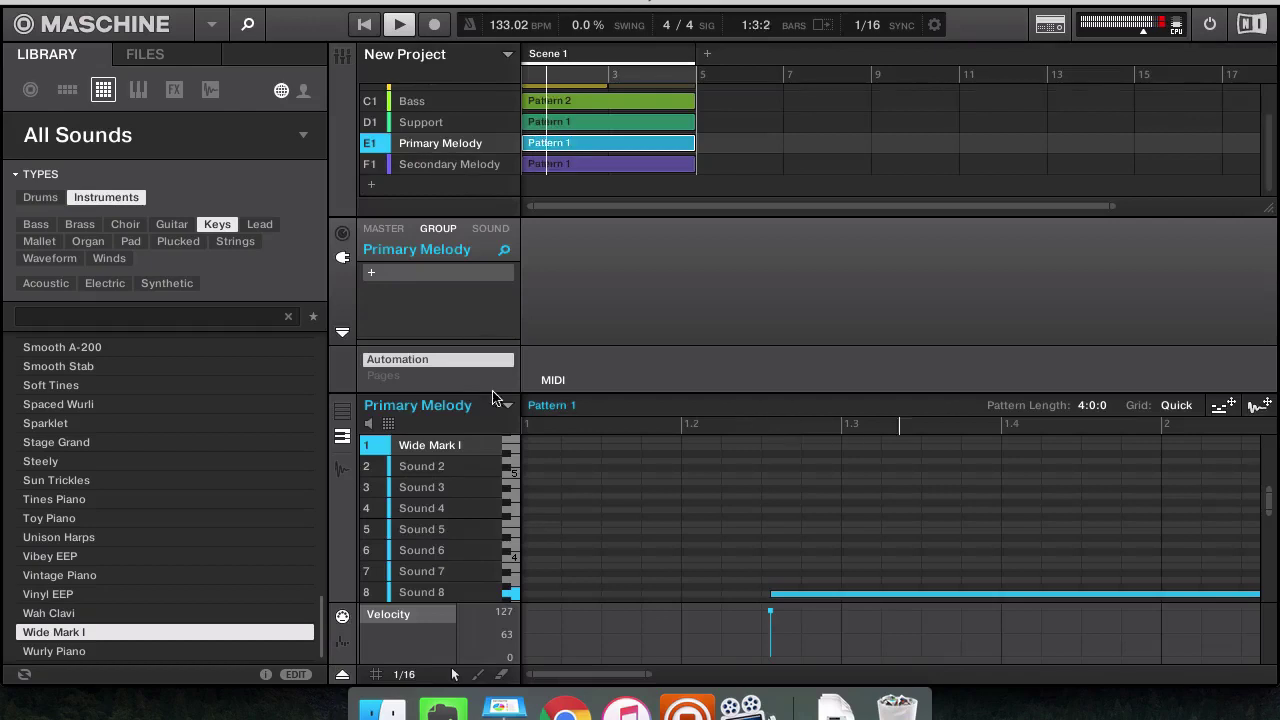
{"action": "left_click", "coordinate": [490, 229]}
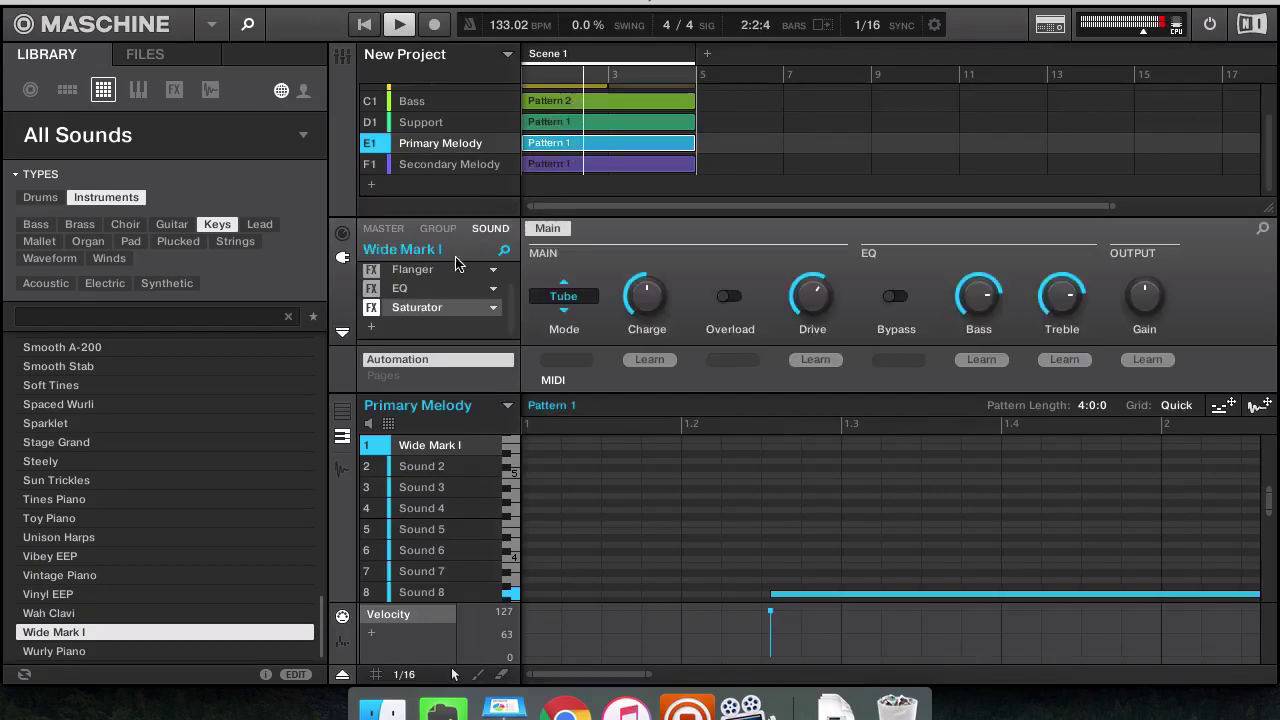
{"action": "left_click", "coordinate": [372, 326]}
{"action": "mouse_move", "coordinate": [530, 370]}
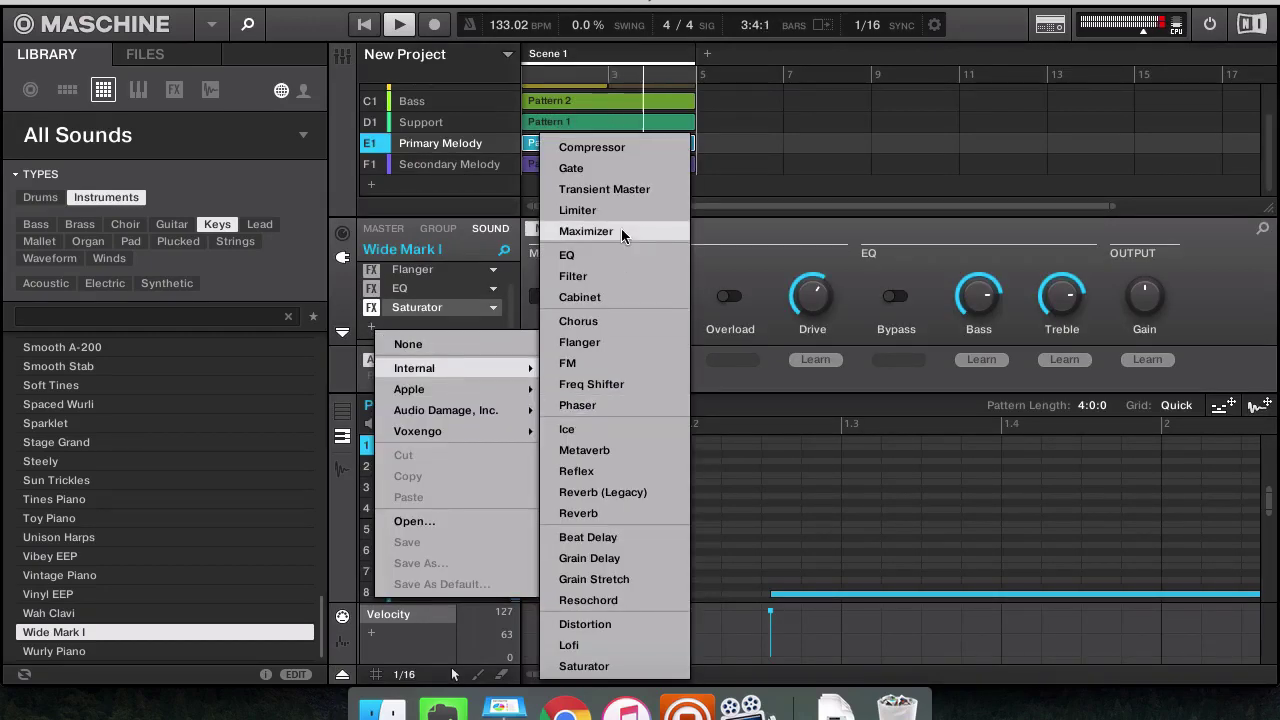
{"action": "left_click", "coordinate": [607, 258]}
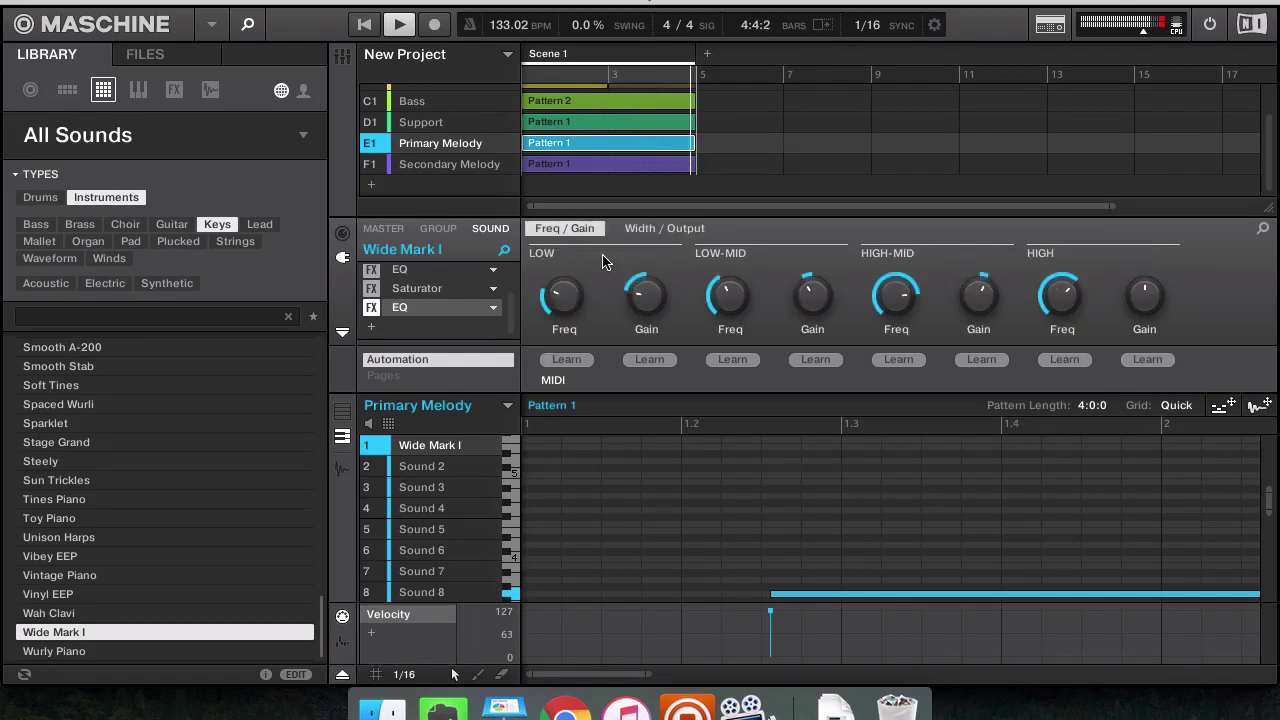
Remove the OldSkoolVerb reverb from the Secondary Melody group's Unison Harps sound
{"action": "left_click", "coordinate": [461, 170]}
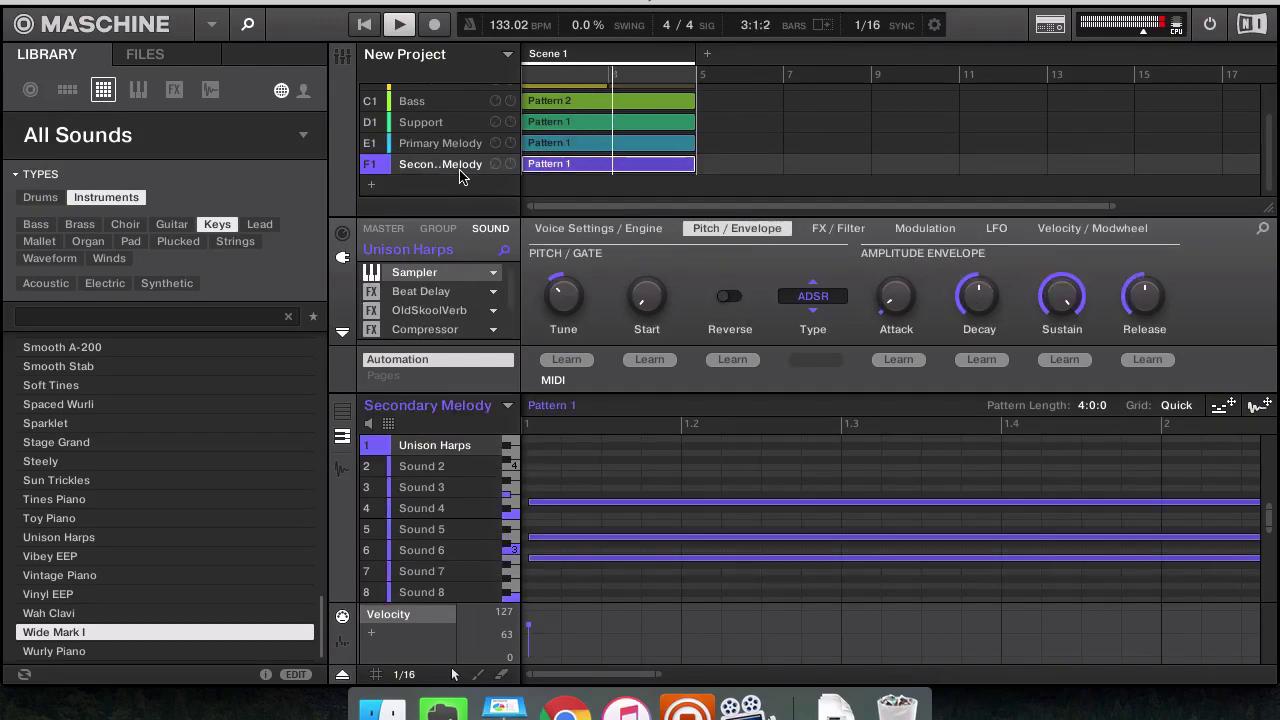
{"action": "left_click", "coordinate": [461, 164]}
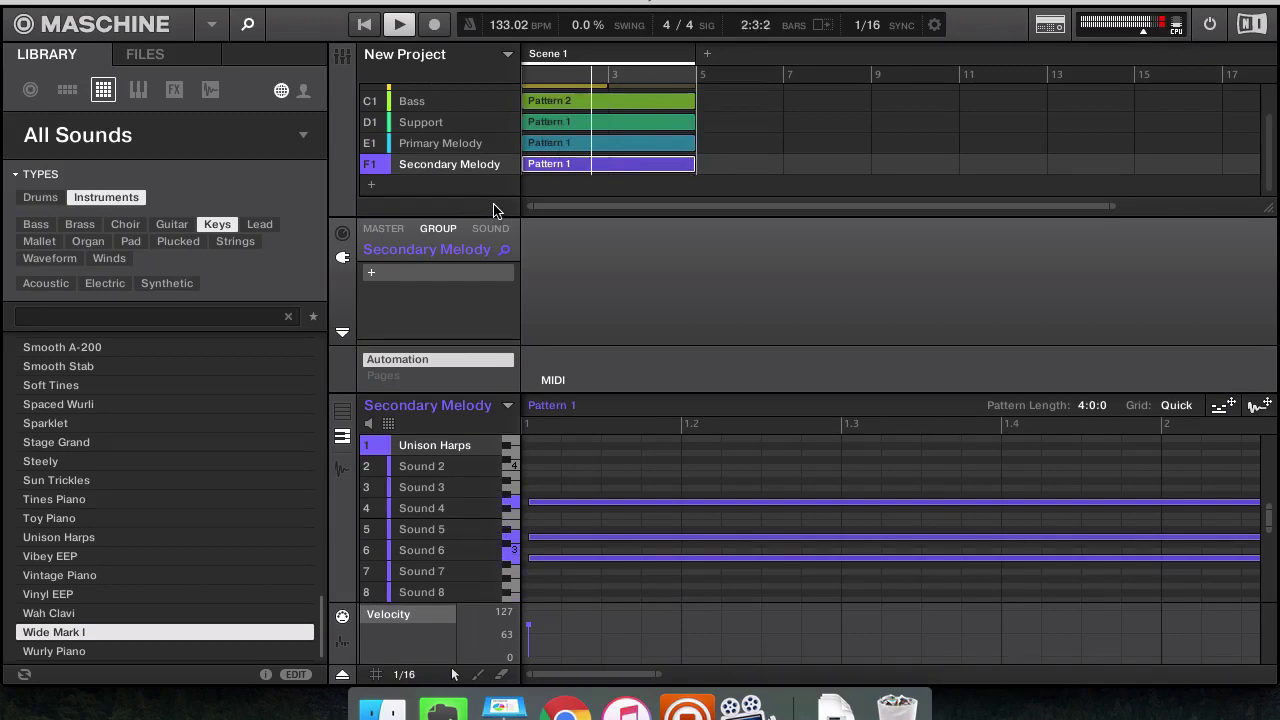
{"action": "key", "text": "space"}
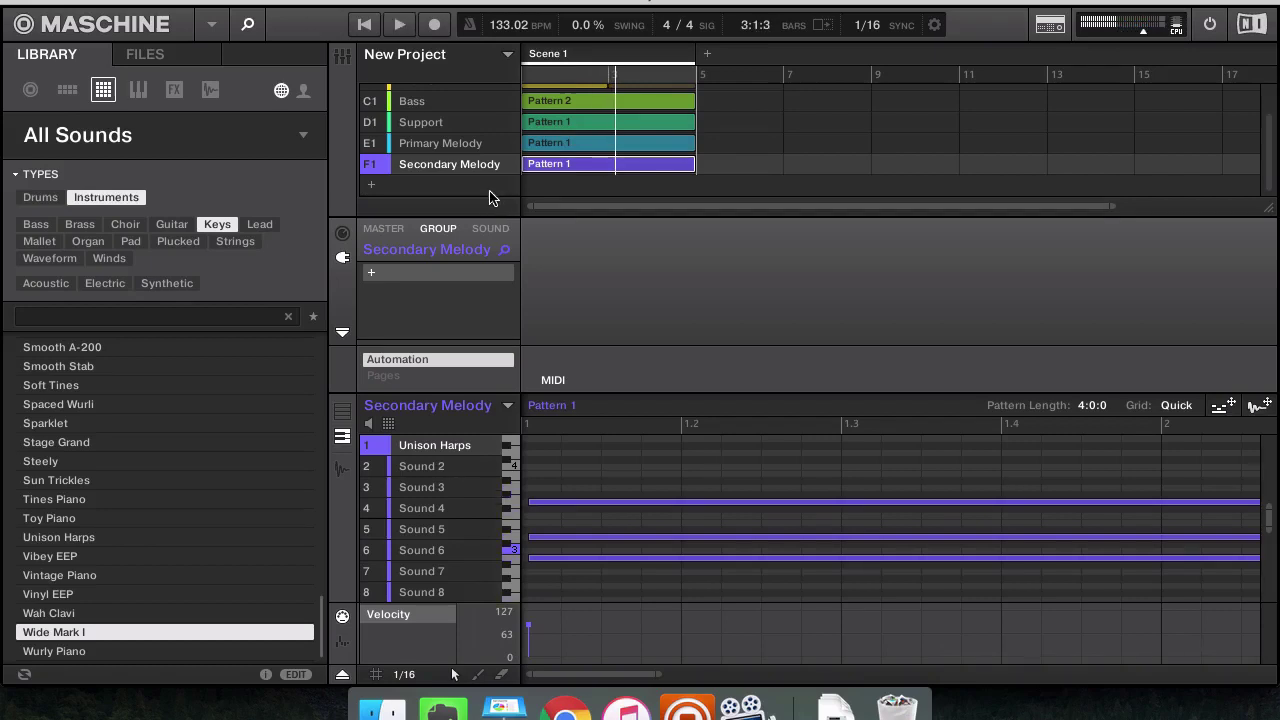
{"action": "key", "text": "space"}
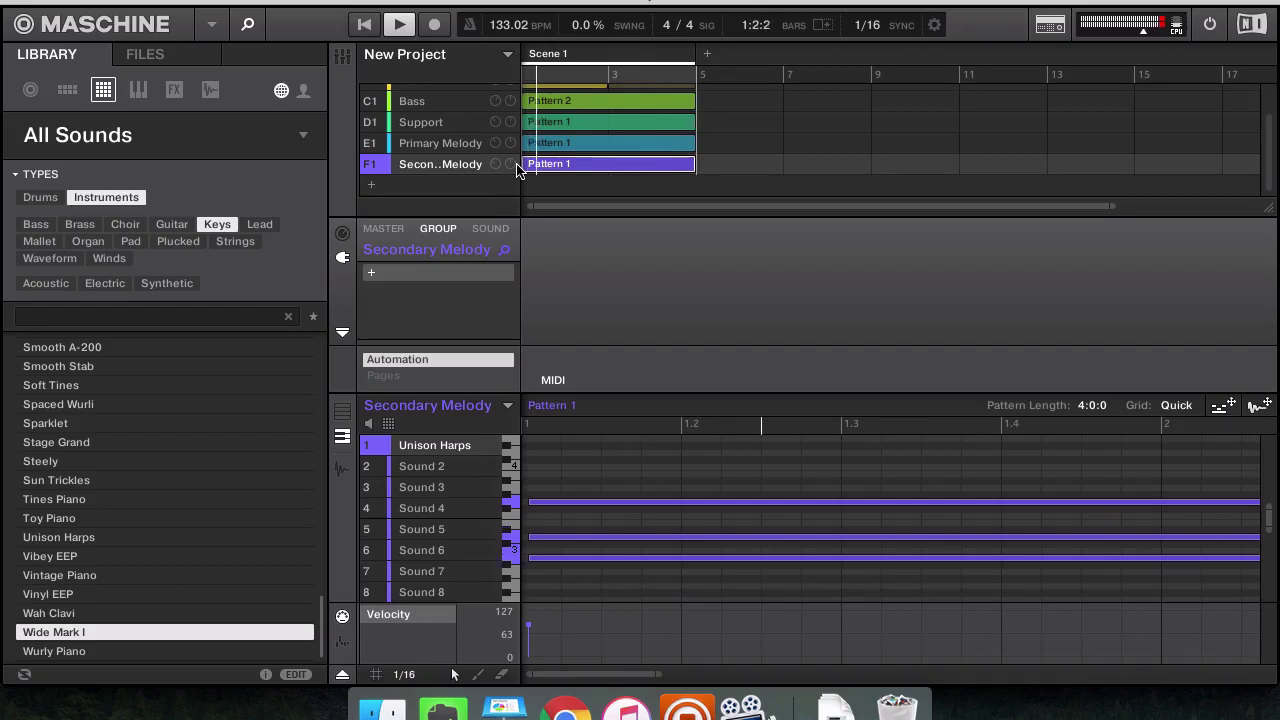
{"action": "left_click", "coordinate": [490, 230]}
{"action": "scroll", "coordinate": [397, 292], "scroll_direction": "down", "scroll_amount": 1}
{"action": "left_click", "coordinate": [371, 304]}
{"action": "left_click", "coordinate": [494, 305]}
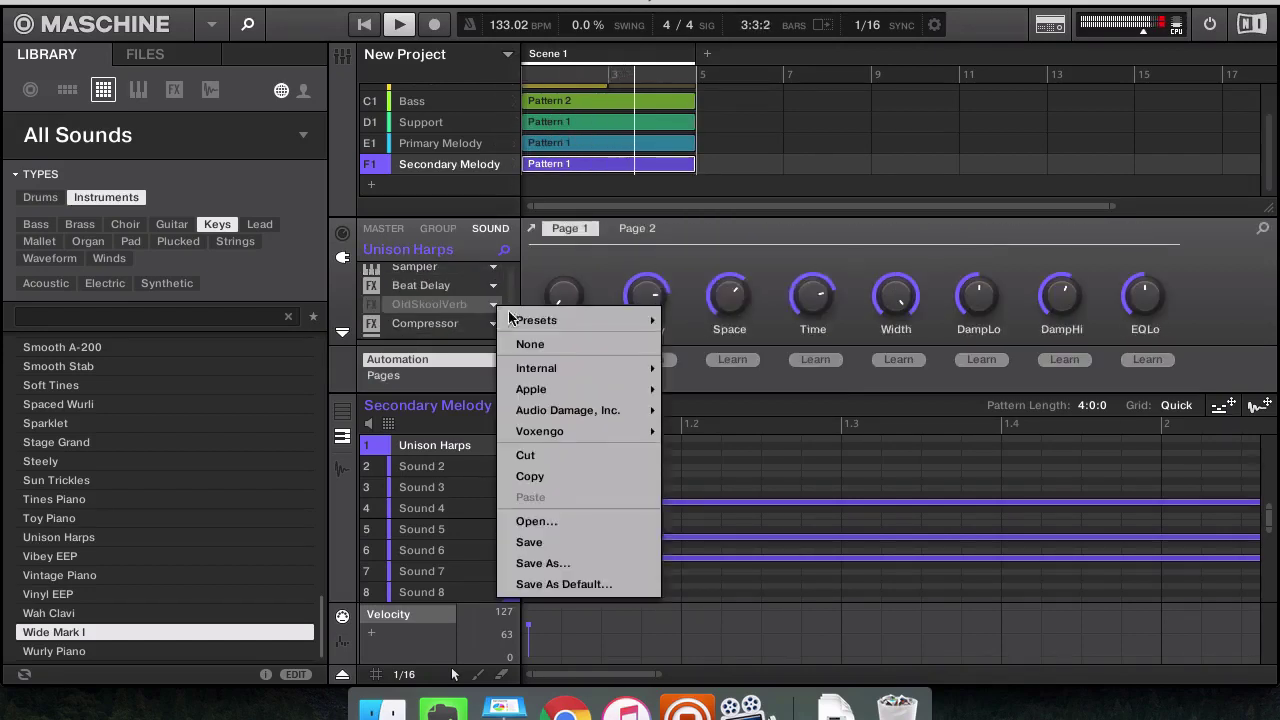
{"action": "left_click", "coordinate": [530, 344]}
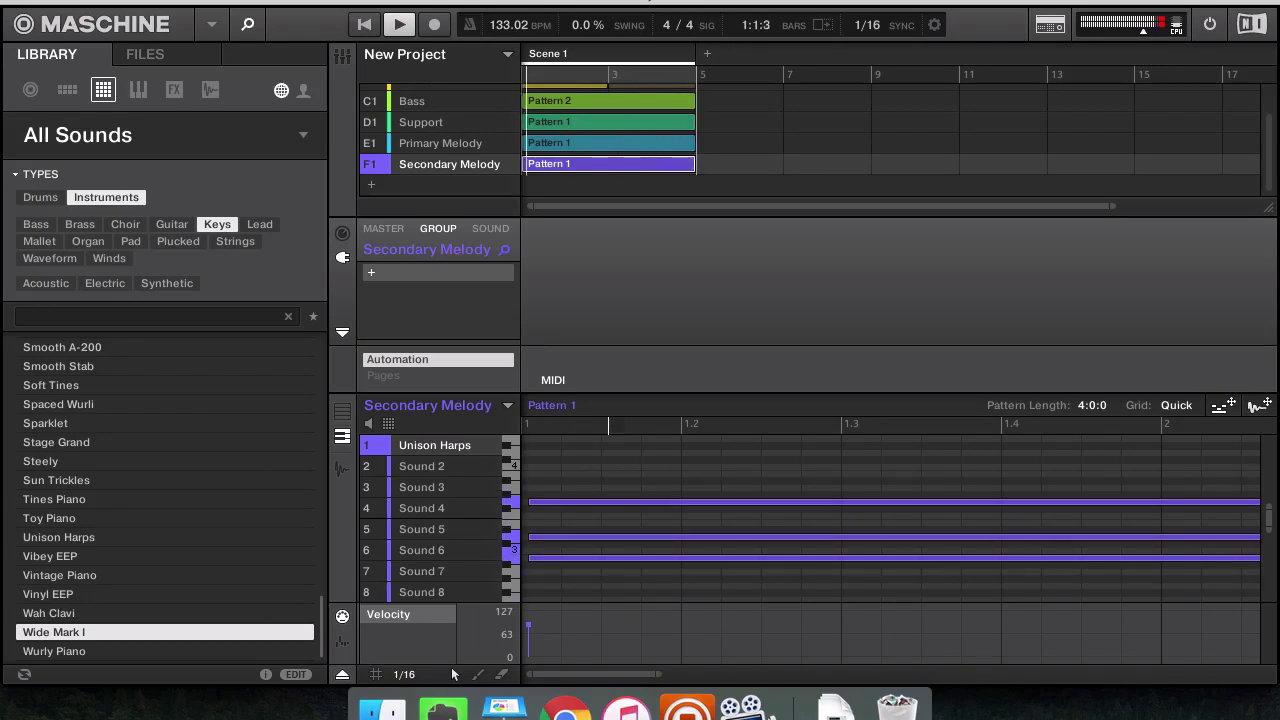
Create a seventh group, load the Tines Piano preset into its first sound and show that sound's effect chain
{"action": "left_click", "coordinate": [1050, 2]}
{"action": "left_click", "coordinate": [1080, 31]}
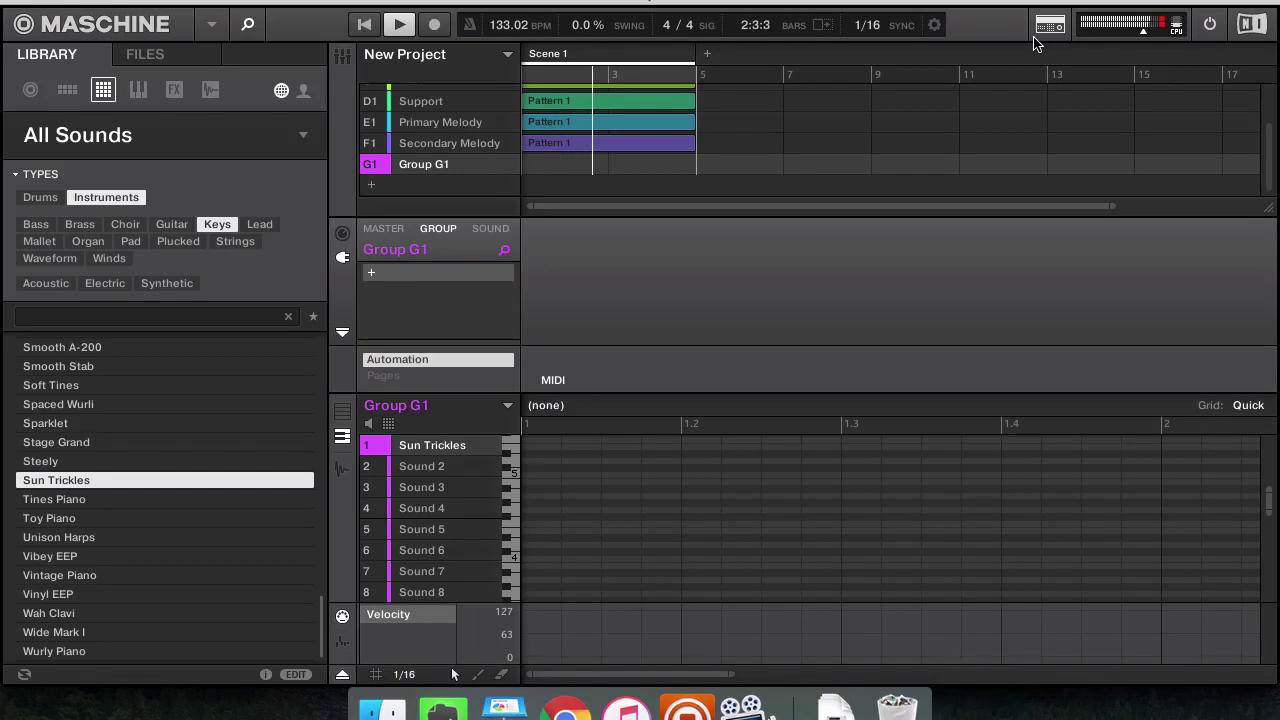
{"action": "left_click", "coordinate": [135, 500]}
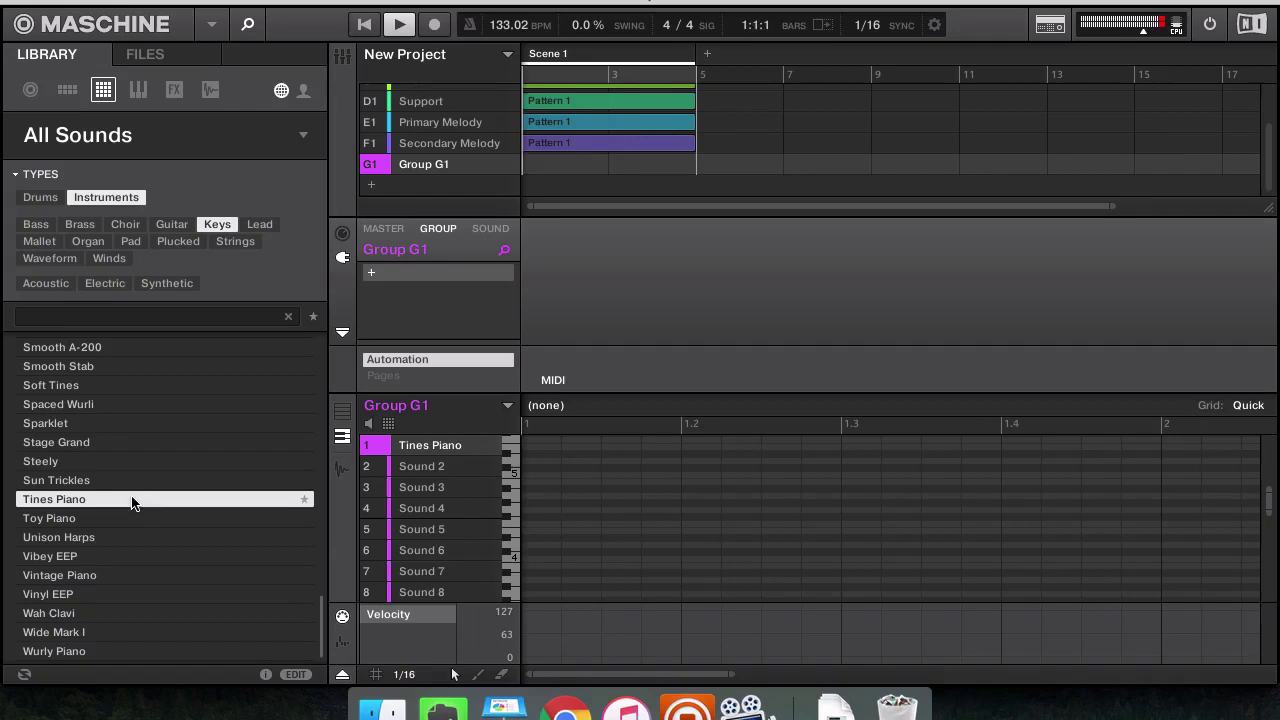
{"action": "left_click", "coordinate": [483, 238]}
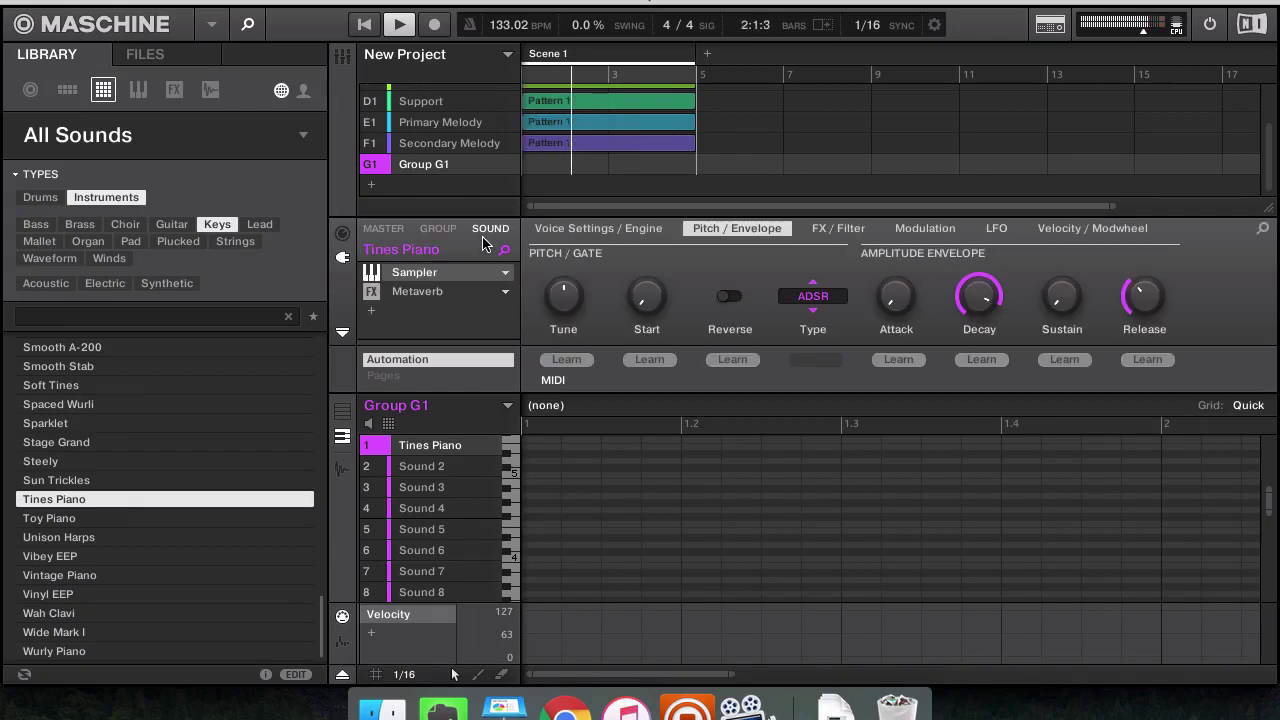
Bypass Metaverb on Tines Piano, and try the Unison Harps preset with Chorus, Beat Delay and Metaverb bypassed
{"action": "left_click", "coordinate": [371, 293]}
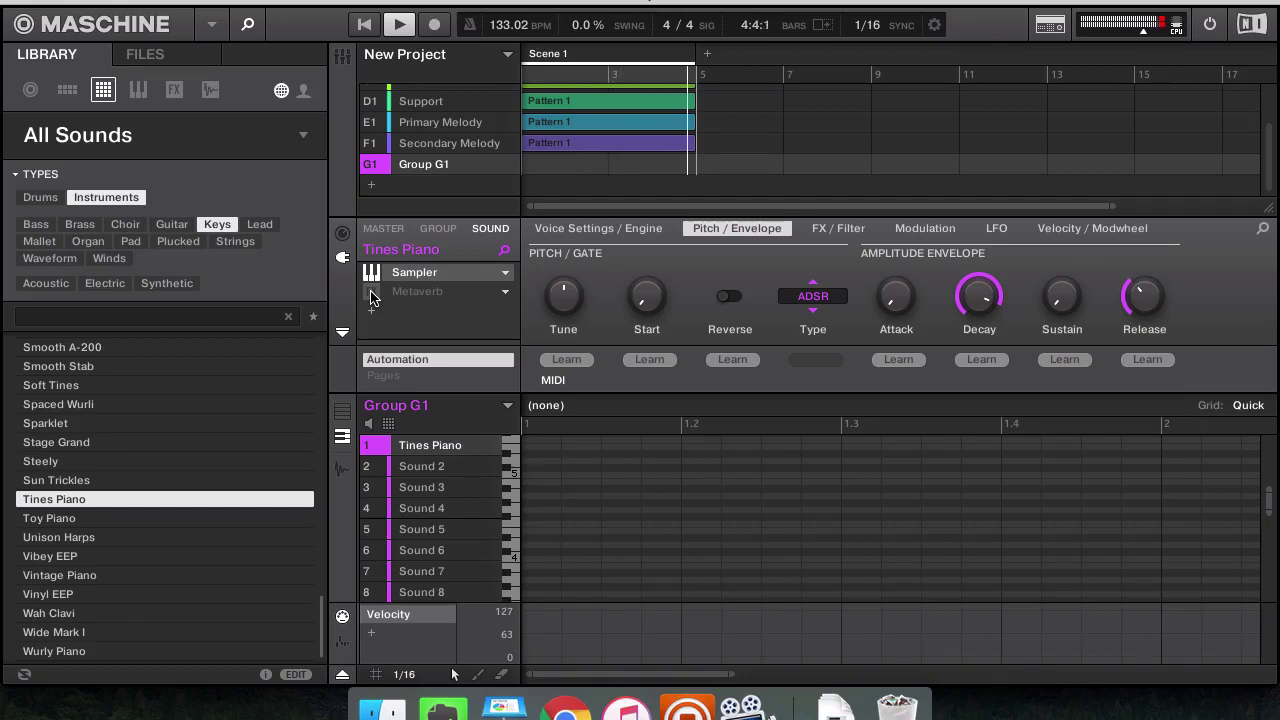
{"action": "left_click", "coordinate": [117, 540]}
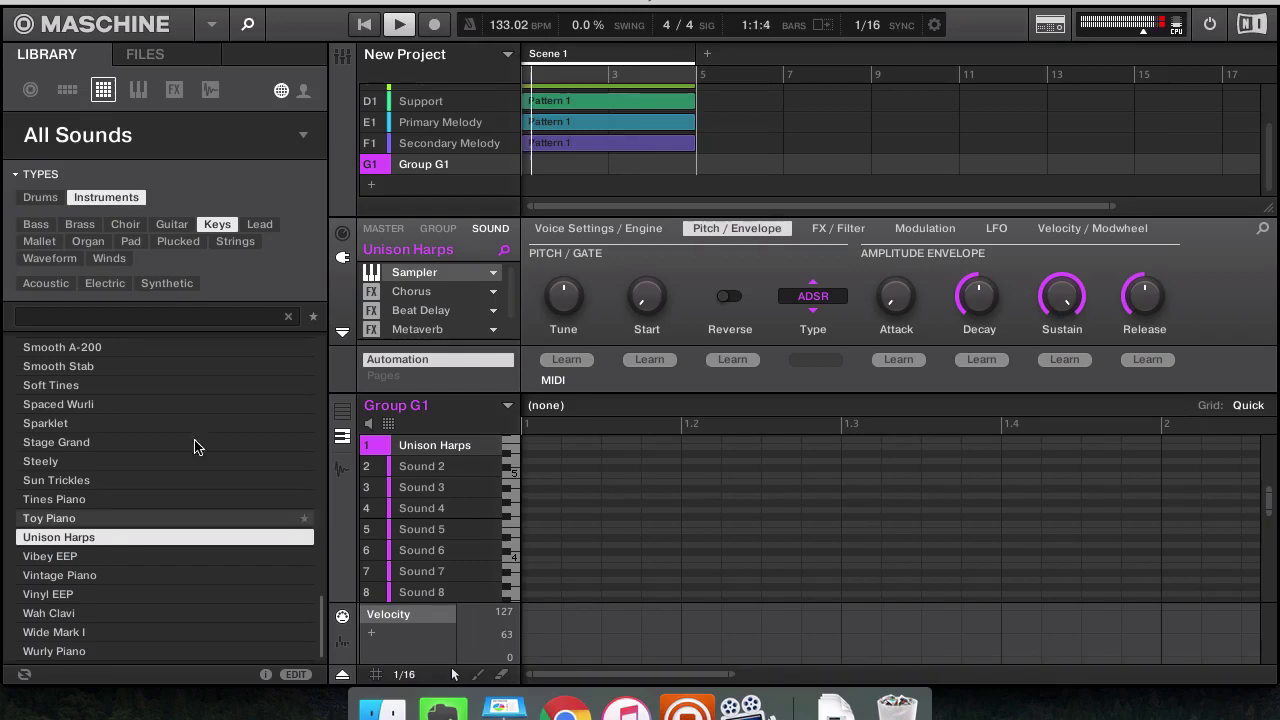
{"action": "left_click", "coordinate": [371, 310]}
{"action": "left_click", "coordinate": [373, 330]}
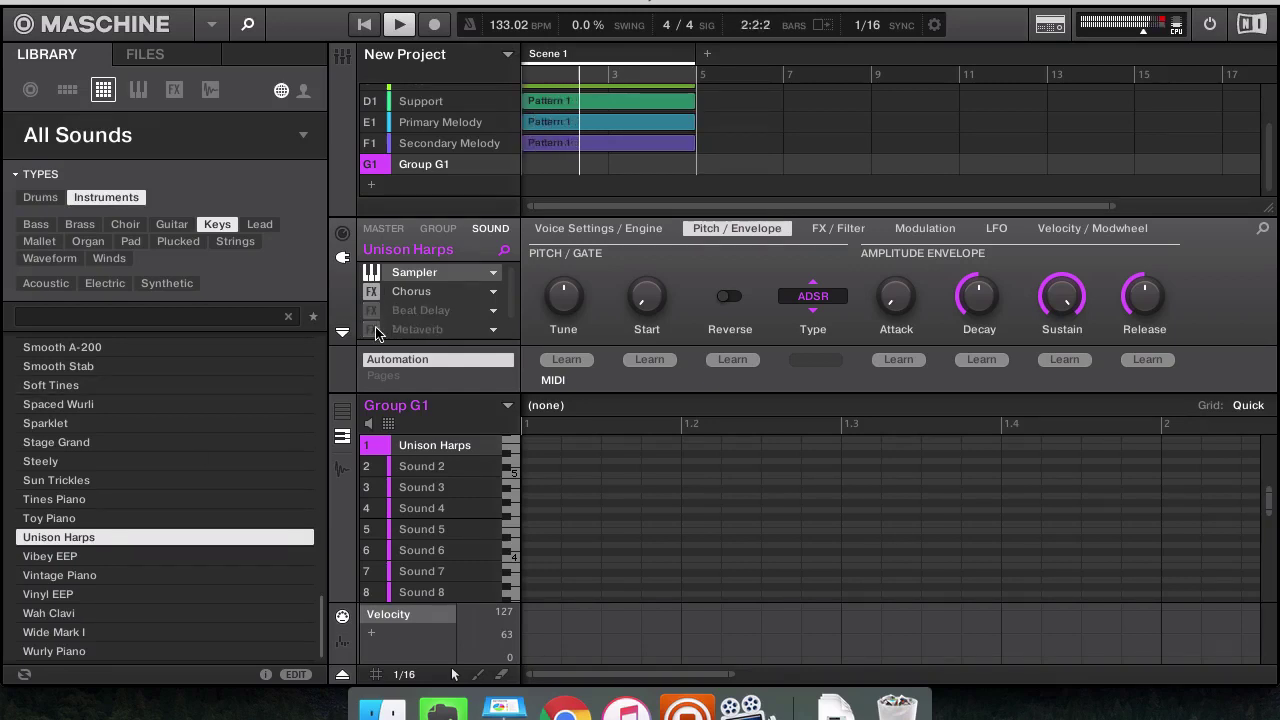
{"action": "left_click", "coordinate": [371, 291]}
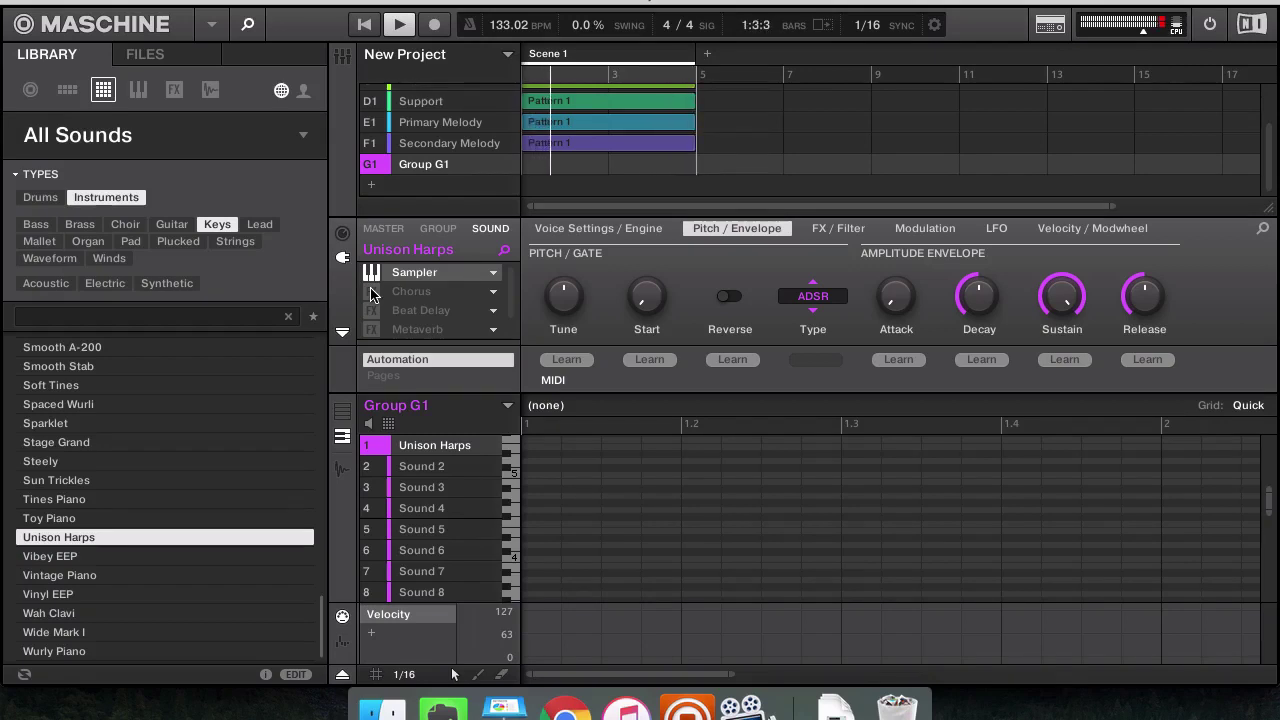
Audition the Vibey EEP and Vintage Piano presets in Group G1's first sound, keeping Vintage Piano, and raise the system volume
{"action": "left_click", "coordinate": [107, 558]}
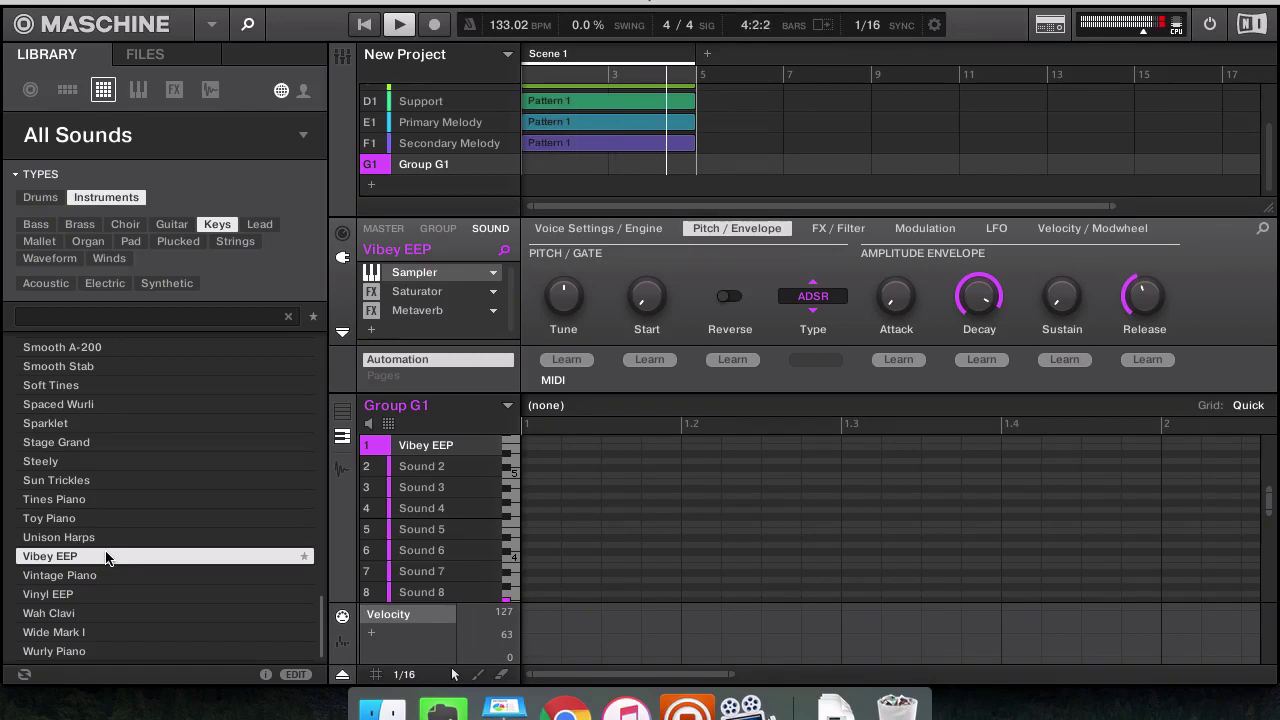
{"action": "left_click", "coordinate": [65, 576]}
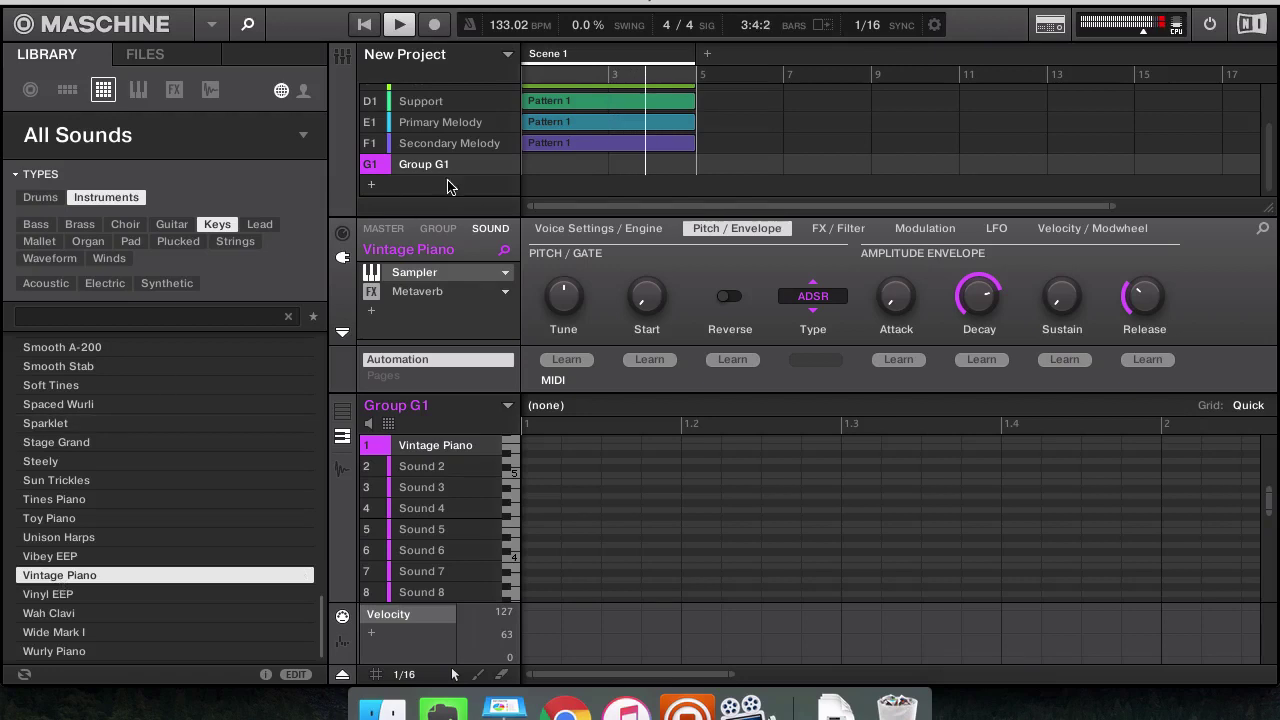
{"action": "left_click", "coordinate": [420, 96]}
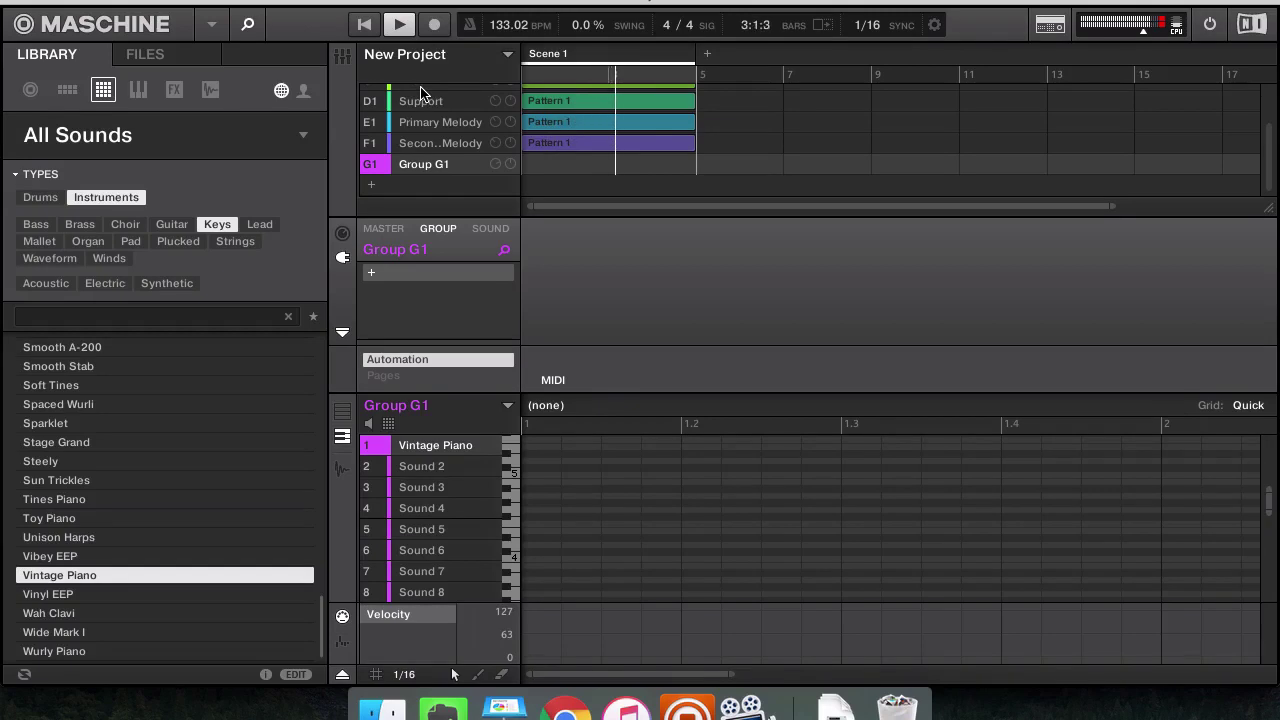
{"action": "left_click", "coordinate": [421, 96]}
{"action": "key", "text": "XF86AudioRaiseVolume"}
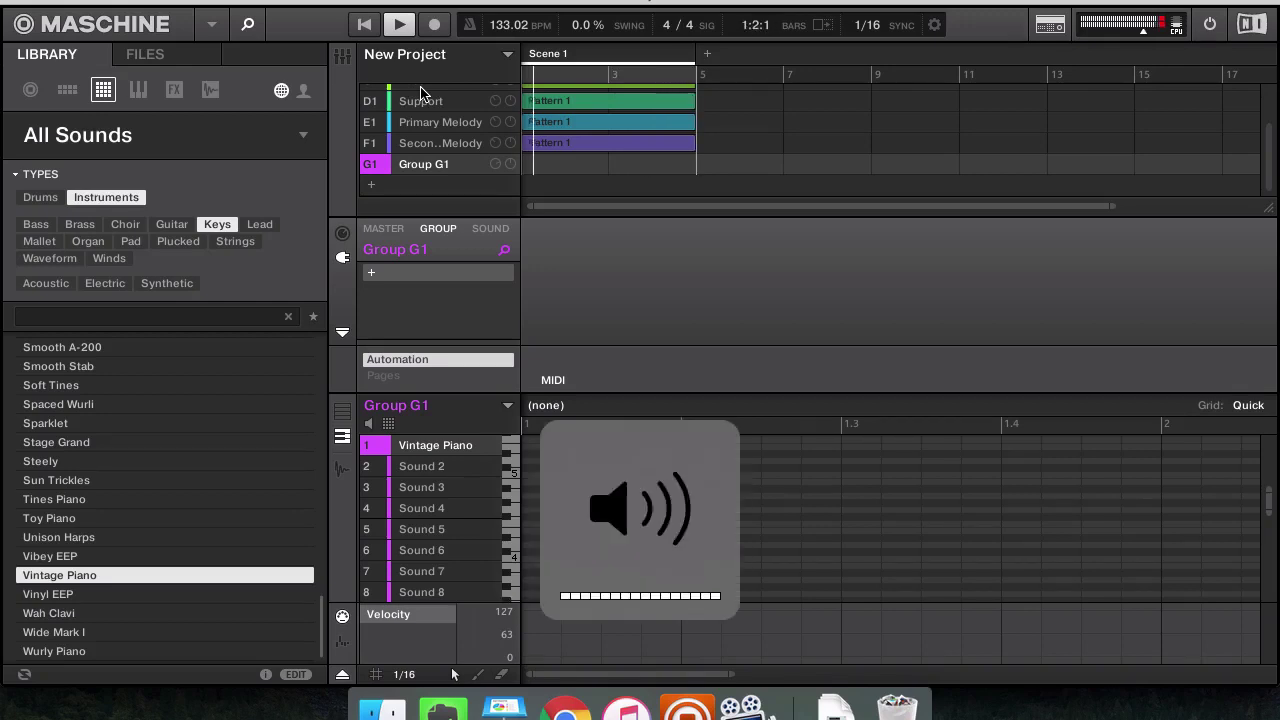
{"action": "key", "text": "XF86AudioRaiseVolume"}
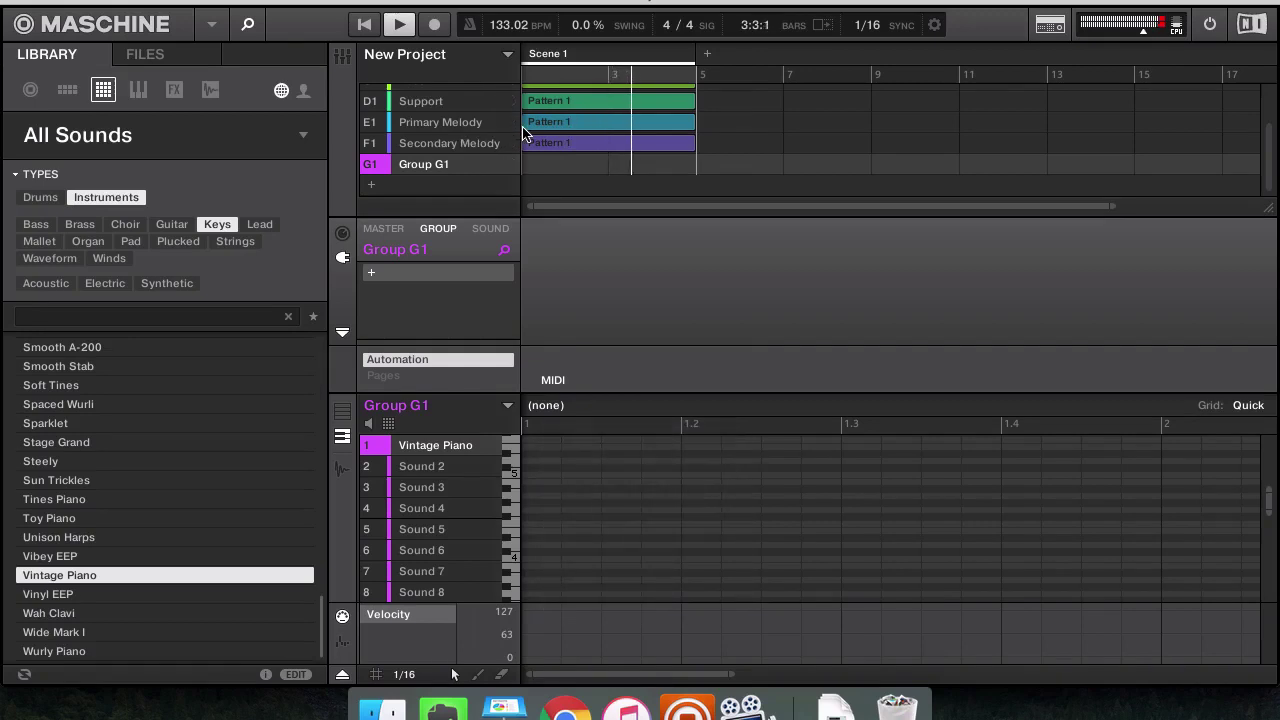
Select the Drums group and double its Pattern 1 to 4 bars so it fills Scene 1
{"action": "scroll", "coordinate": [480, 130], "scroll_direction": "up", "scroll_amount": 3}
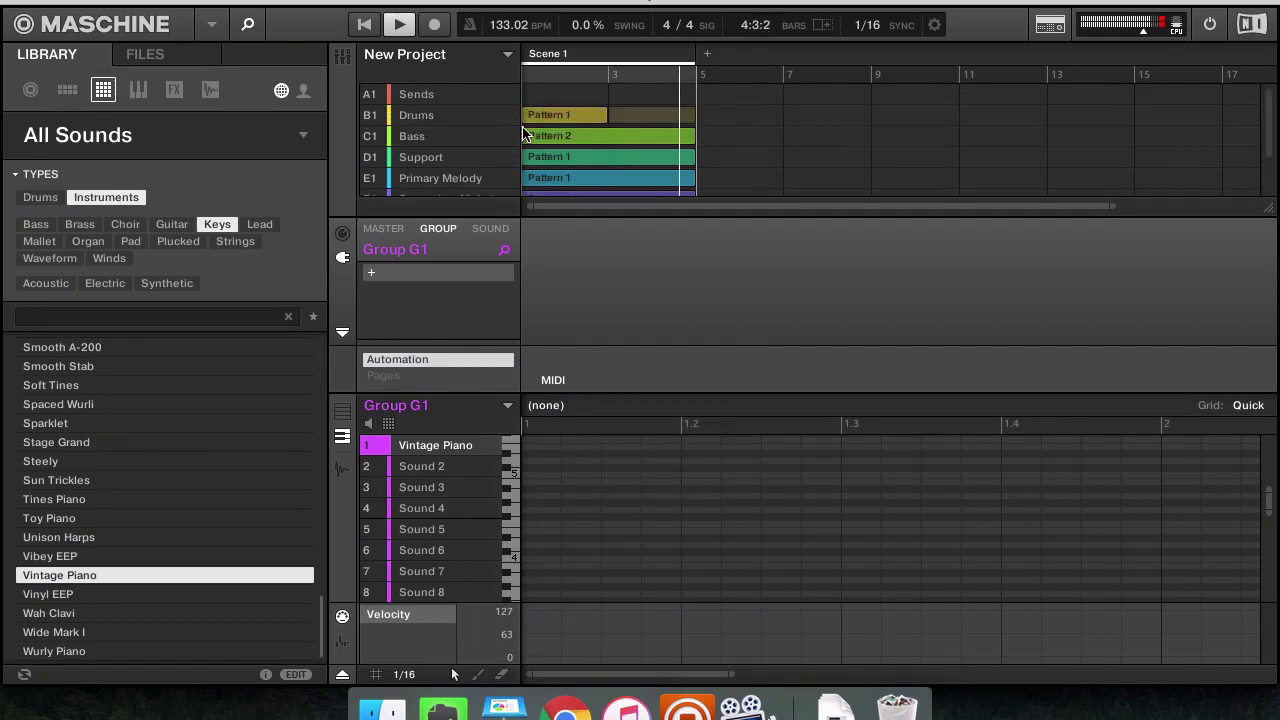
{"action": "scroll", "coordinate": [465, 120], "scroll_direction": "down", "scroll_amount": 1}
{"action": "left_click", "coordinate": [460, 110]}
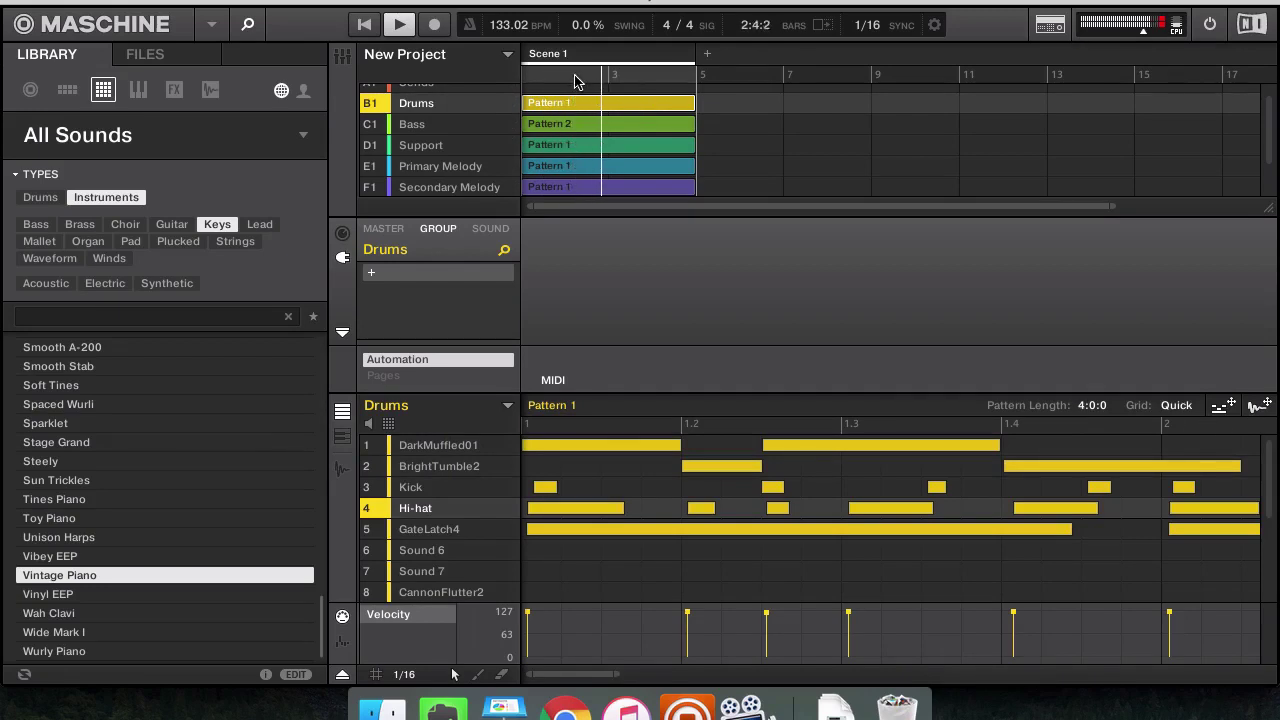
Try extending the arrangement by duplicating Scene 1 twice, and undo both duplicates
{"action": "key", "text": "ctrl+d"}
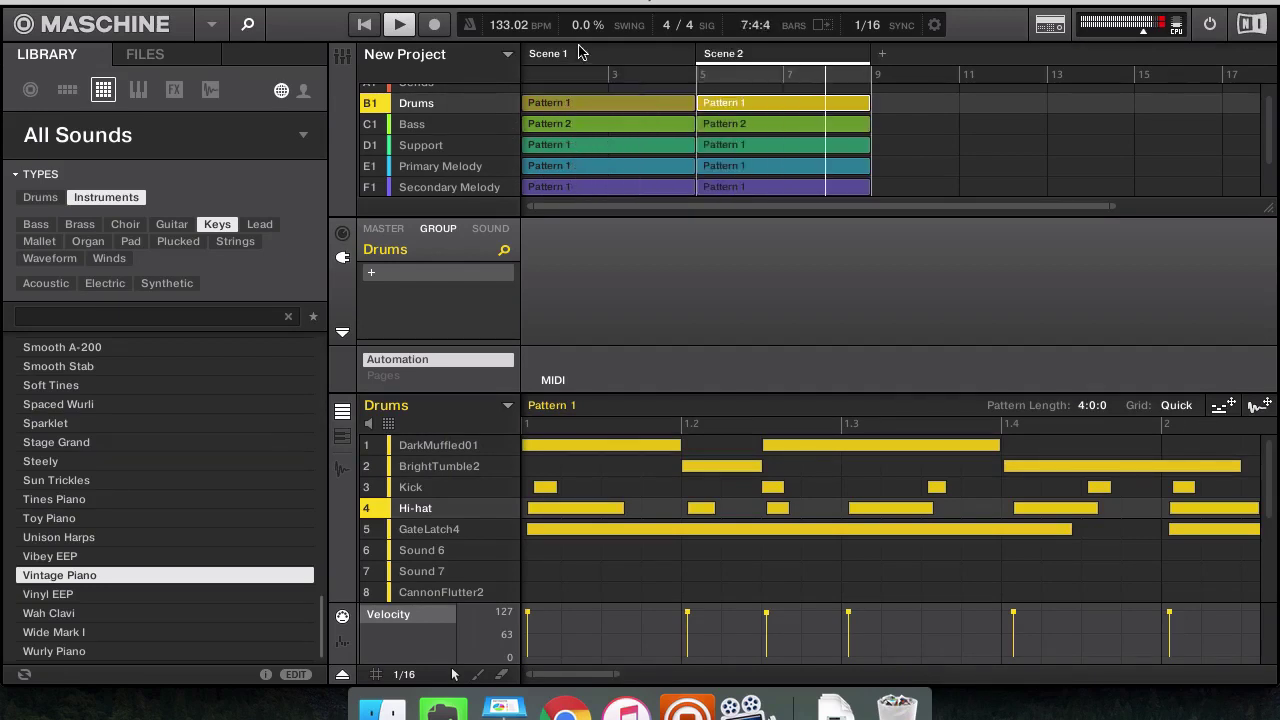
{"action": "key", "text": "ctrl+d"}
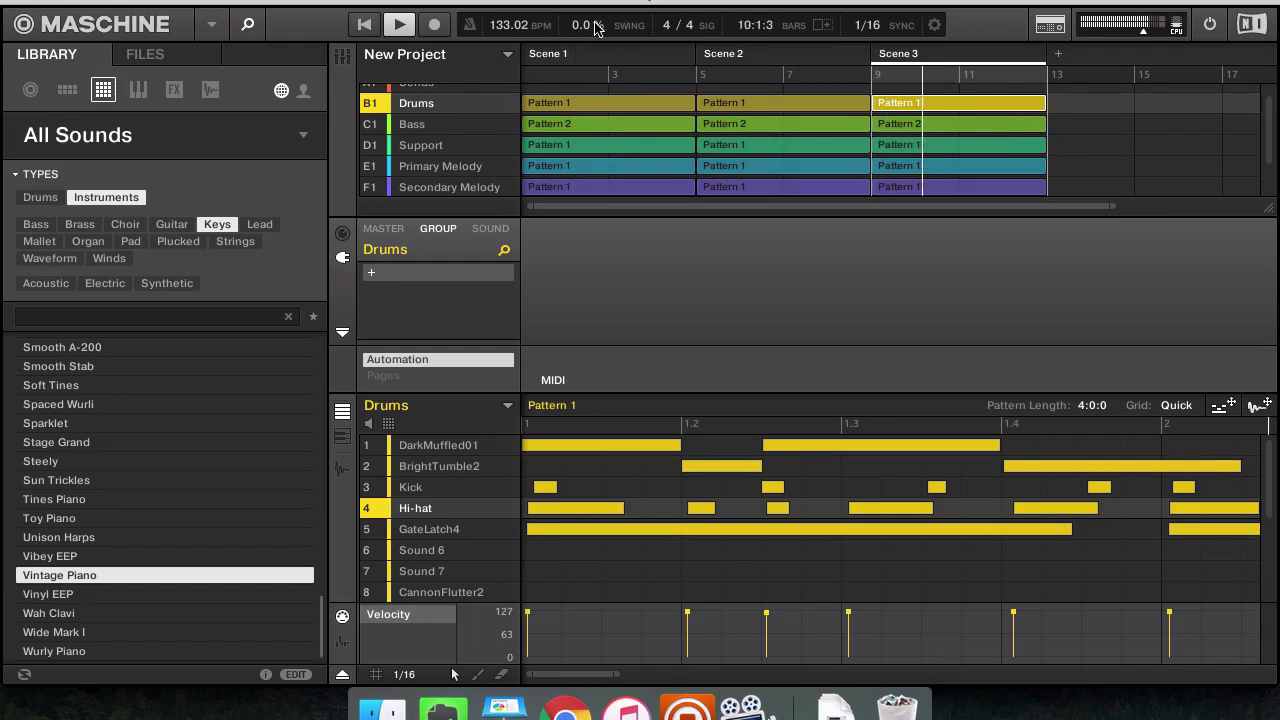
{"action": "key", "text": "ctrl+z"}
{"action": "key", "text": "ctrl+z"}
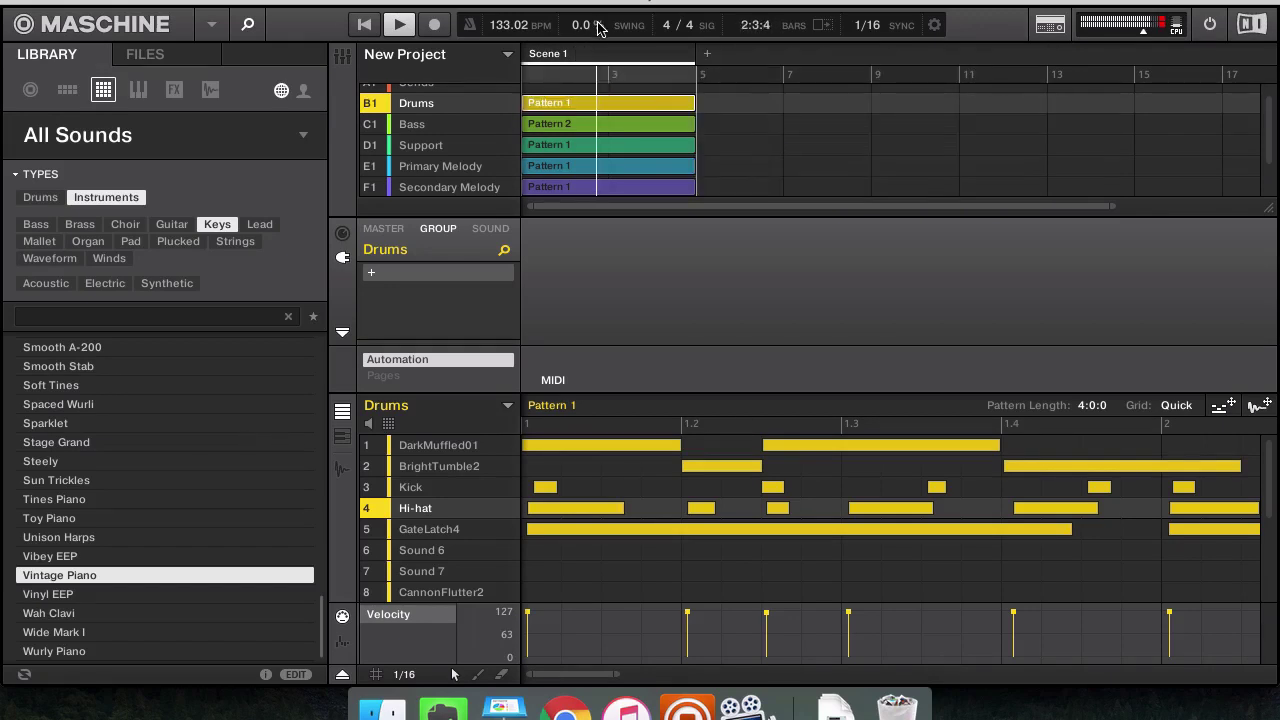
Double the Bass, Support, Drums, Primary Melody and Secondary Melody patterns to a length of 8 bars each
{"action": "left_click", "coordinate": [582, 122]}
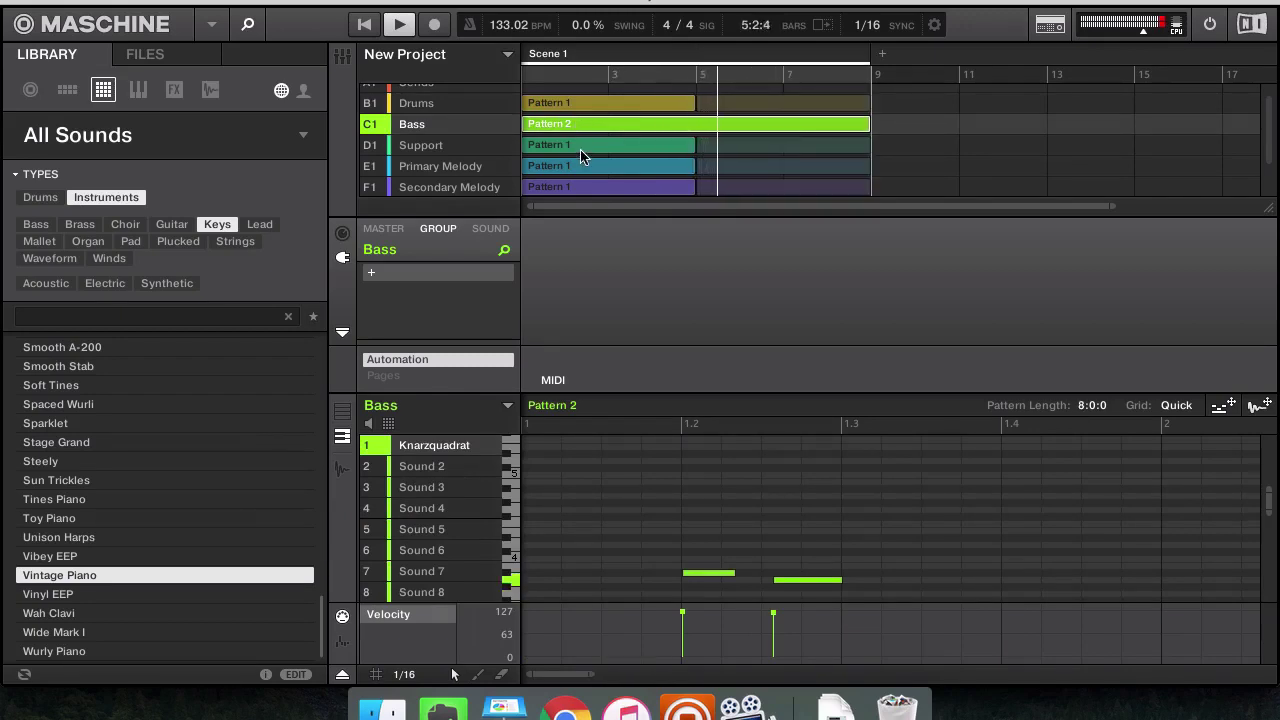
{"action": "left_click", "coordinate": [580, 145]}
{"action": "left_click", "coordinate": [574, 104]}
{"action": "left_click", "coordinate": [580, 164]}
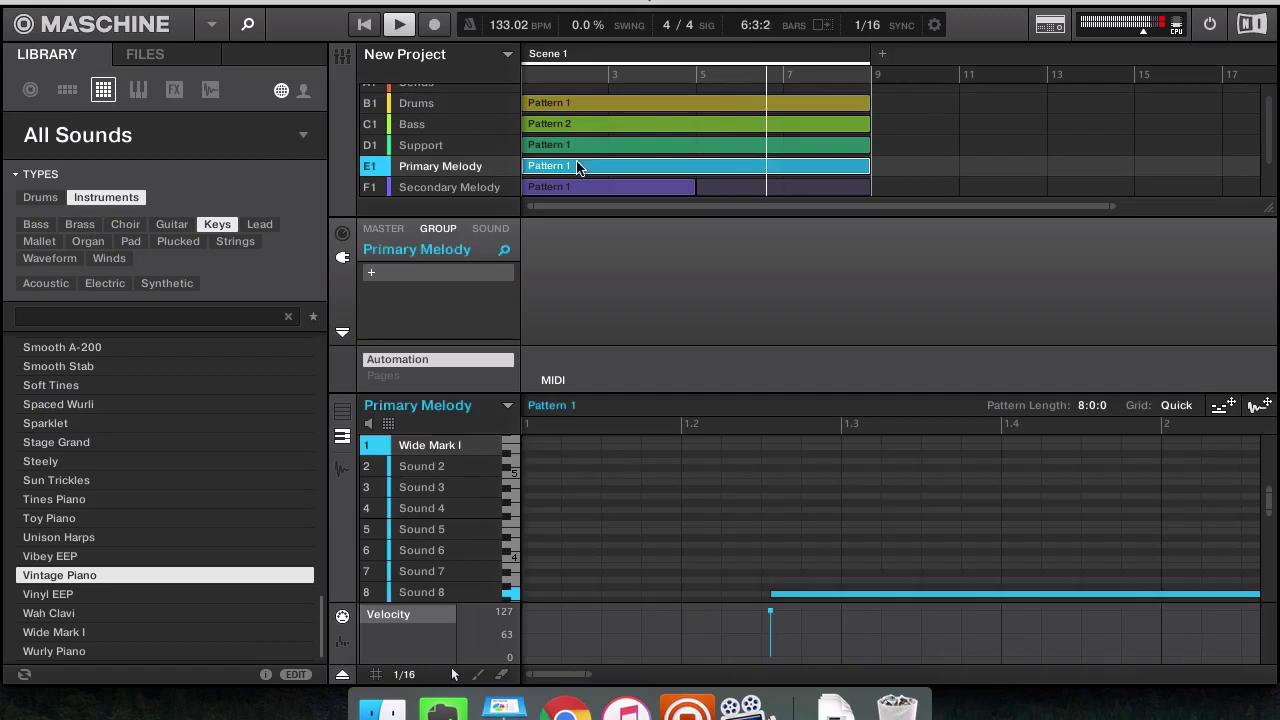
{"action": "left_click", "coordinate": [580, 185]}
{"action": "scroll", "coordinate": [575, 198], "scroll_direction": "down", "scroll_amount": 2}
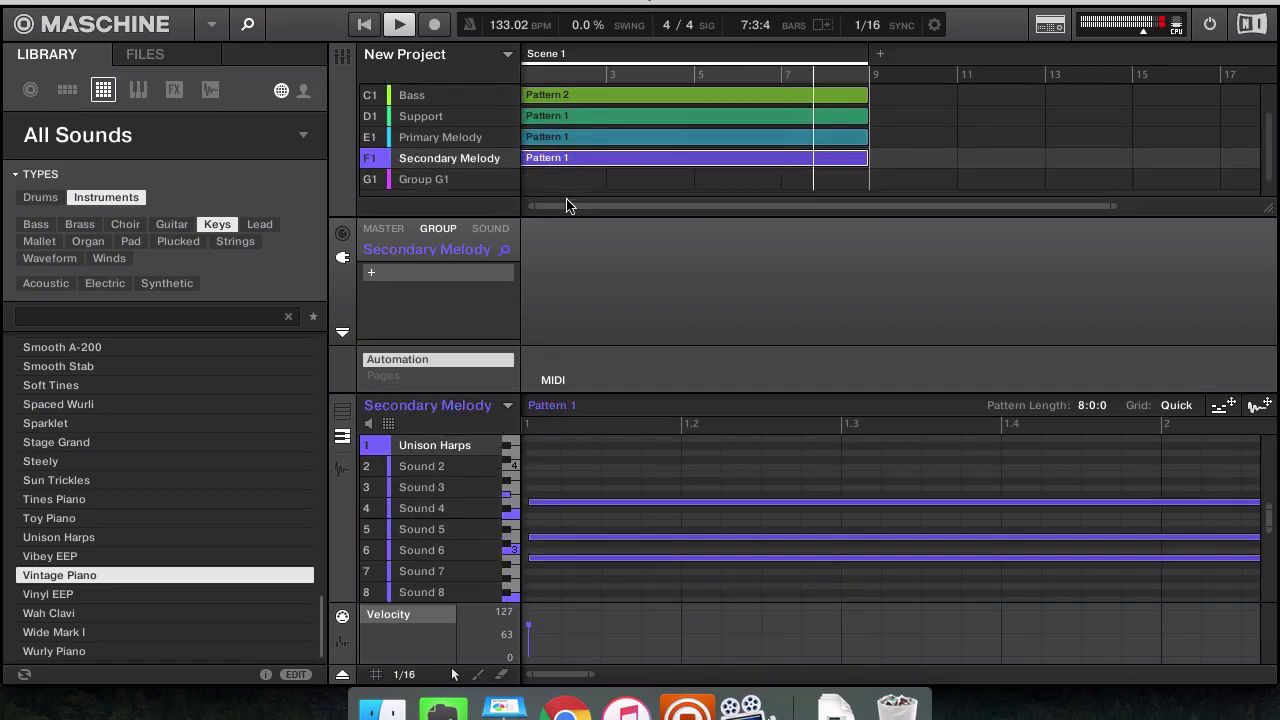
Open the Sampler's pitch and envelope settings for the BrightTumble2 sound in the Drums group
{"action": "scroll", "coordinate": [566, 204], "scroll_direction": "up", "scroll_amount": 3}
{"action": "left_click", "coordinate": [444, 117]}
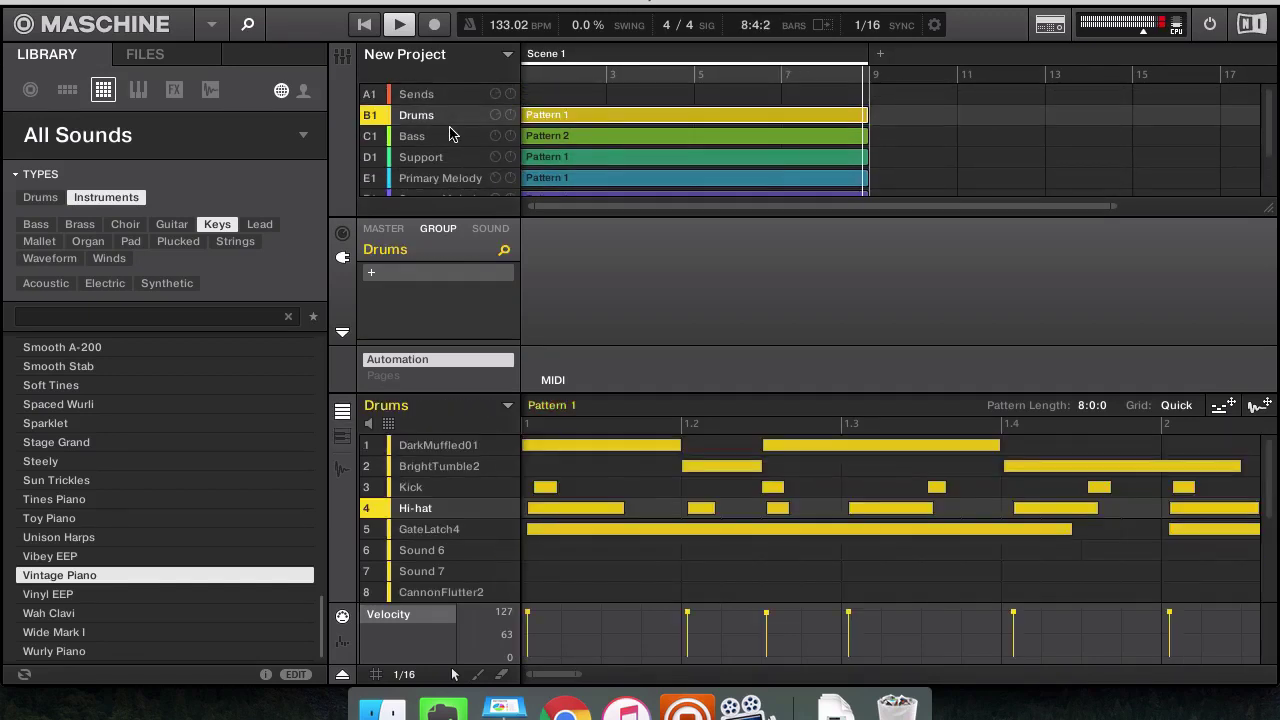
{"action": "left_click", "coordinate": [473, 488]}
{"action": "left_click", "coordinate": [476, 467]}
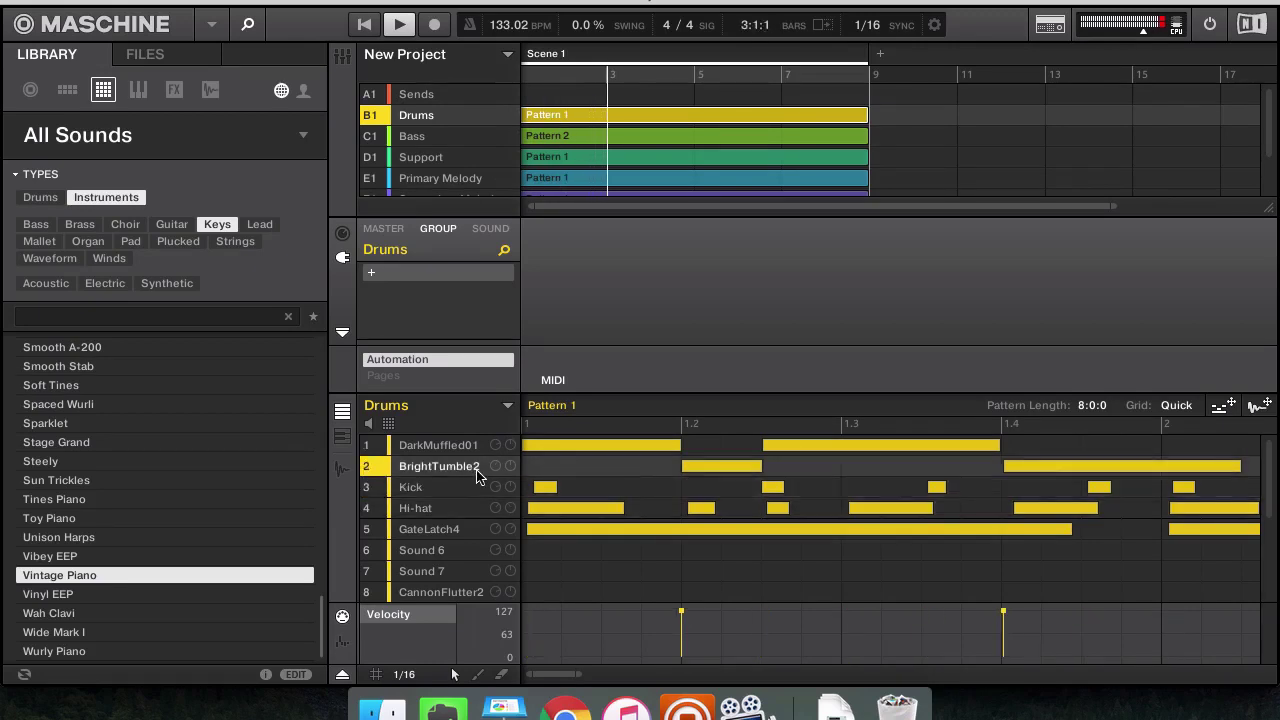
{"action": "left_click", "coordinate": [490, 228]}
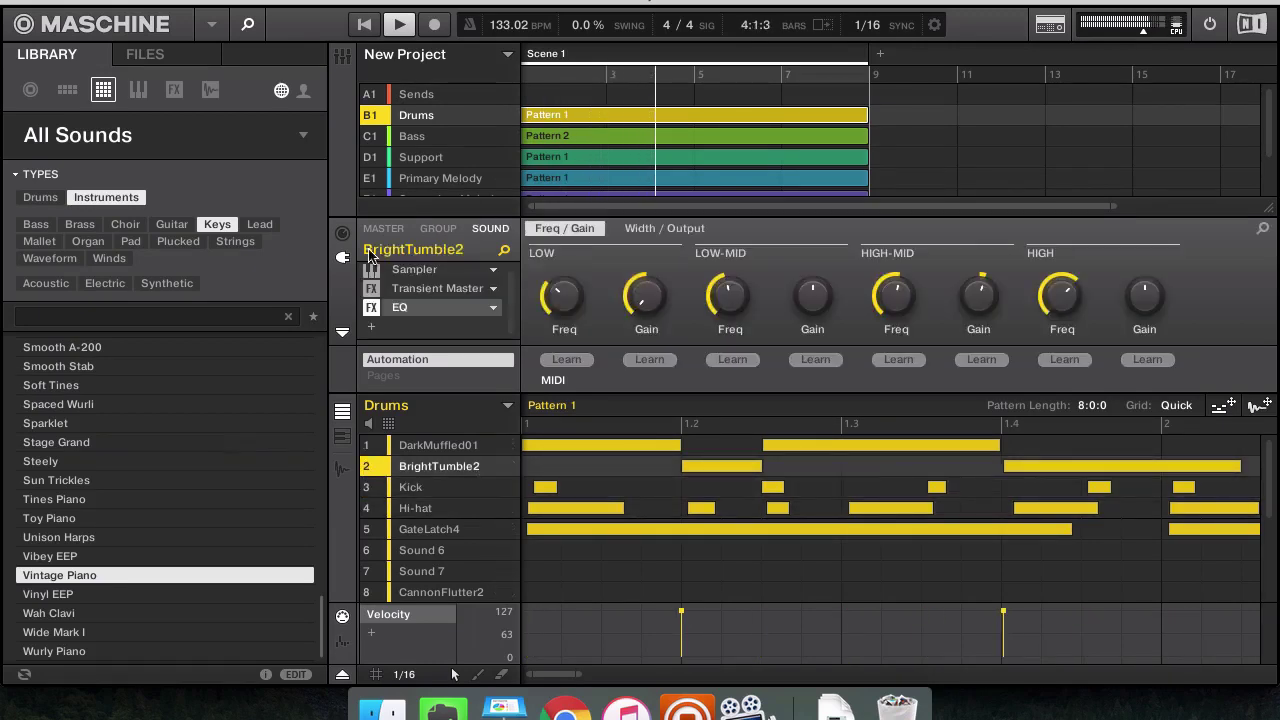
{"action": "left_click", "coordinate": [392, 272]}
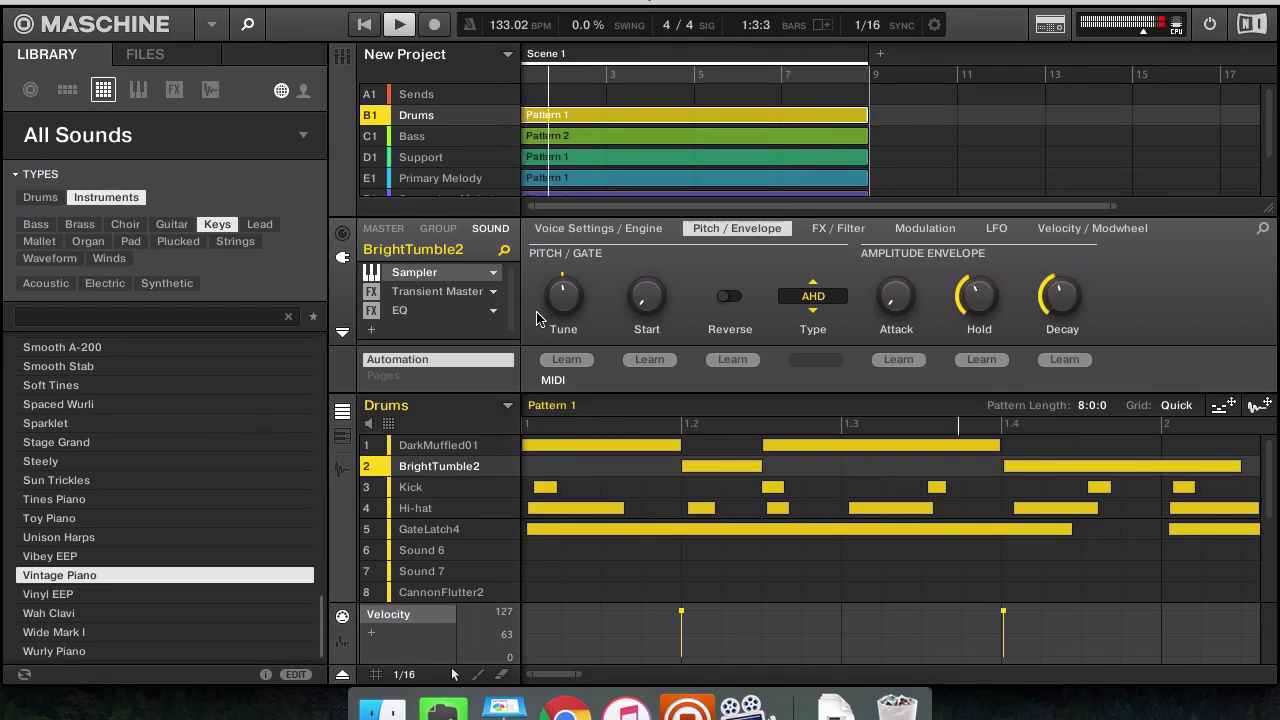
{"action": "left_click", "coordinate": [372, 331]}
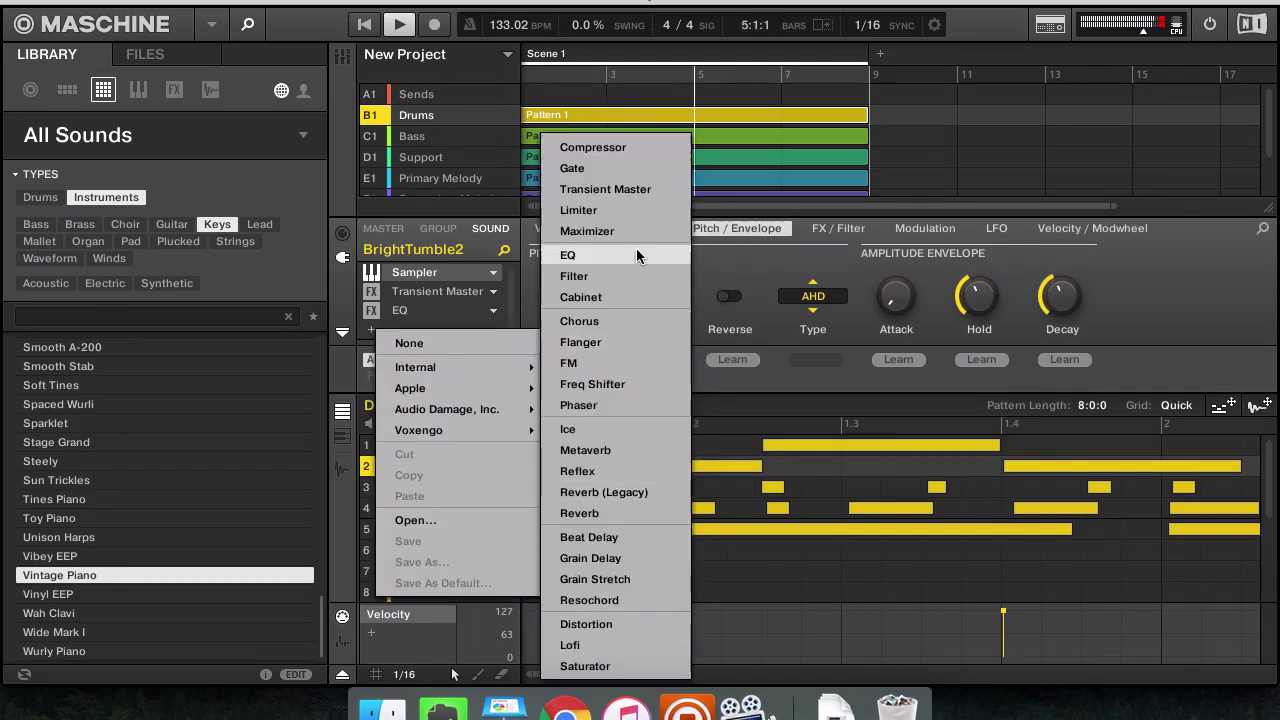
{"action": "mouse_move", "coordinate": [511, 392]}
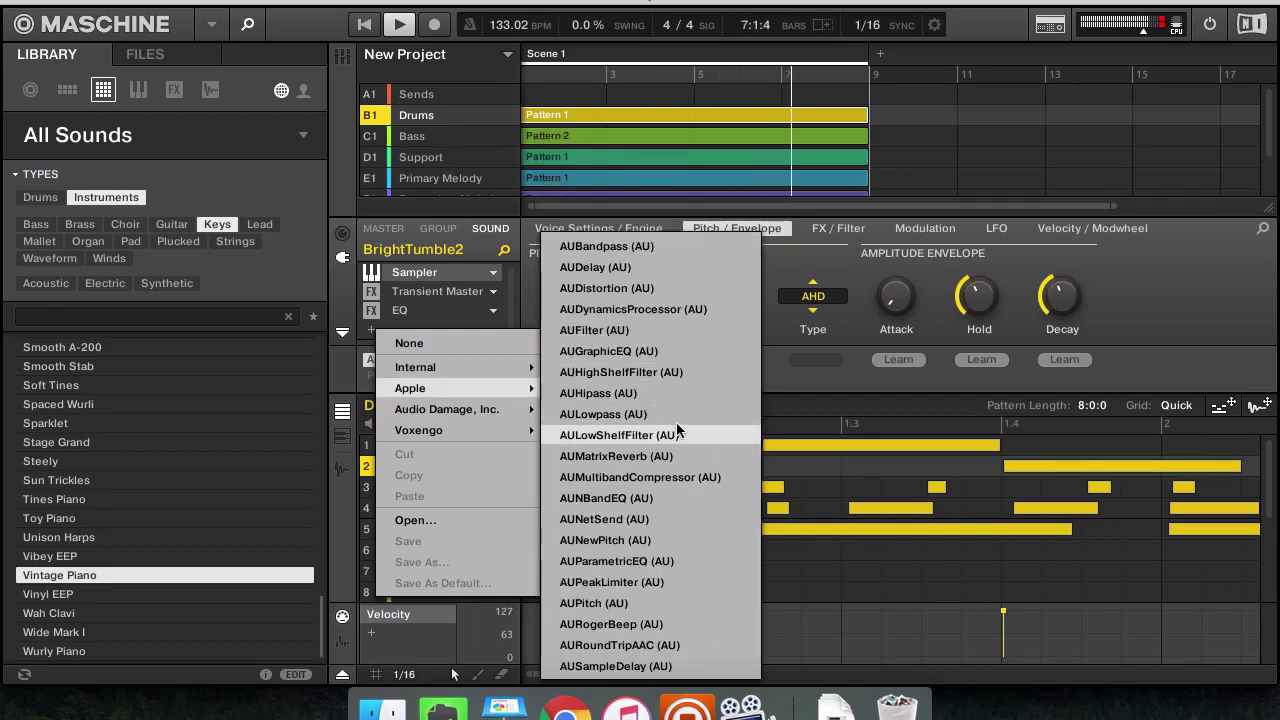
{"action": "left_click", "coordinate": [376, 331]}
{"action": "left_click", "coordinate": [376, 331]}
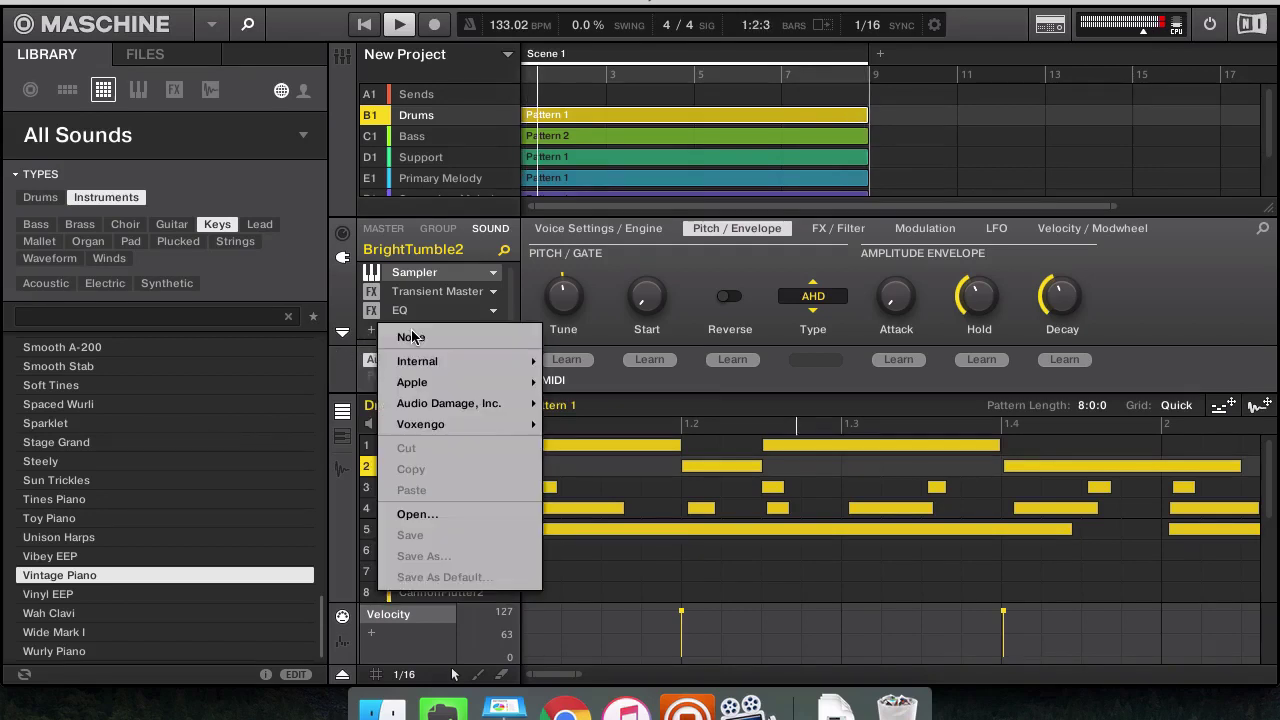
{"action": "mouse_move", "coordinate": [509, 403]}
{"action": "mouse_move", "coordinate": [520, 382]}
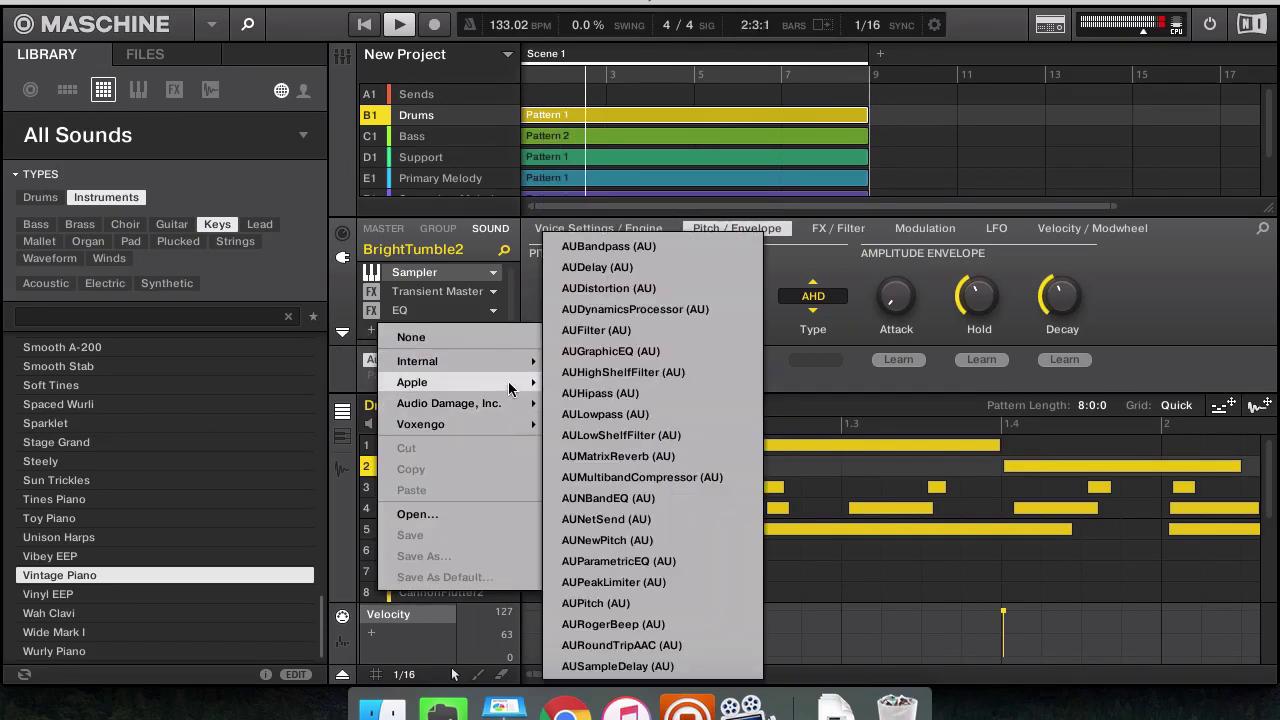
{"action": "left_click", "coordinate": [700, 452]}
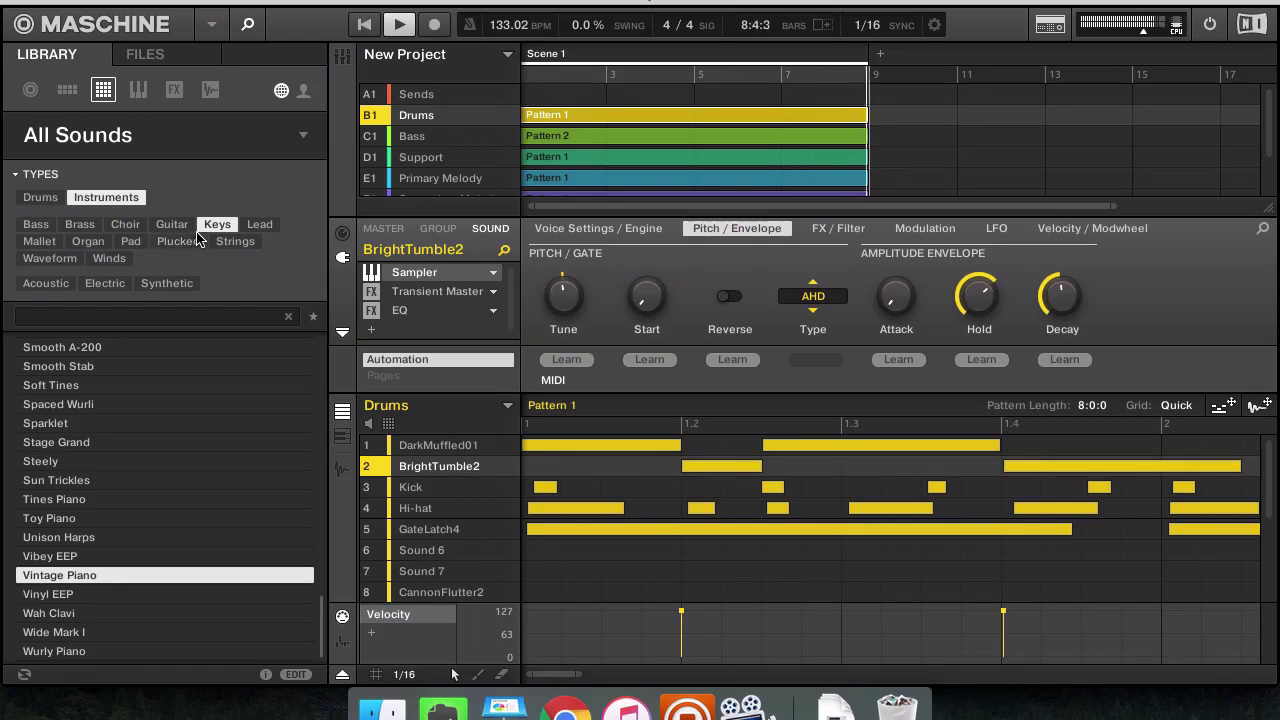
Save the project in the Projects folder under the name 61
{"action": "key", "text": "XF86AudioRaiseVolume"}
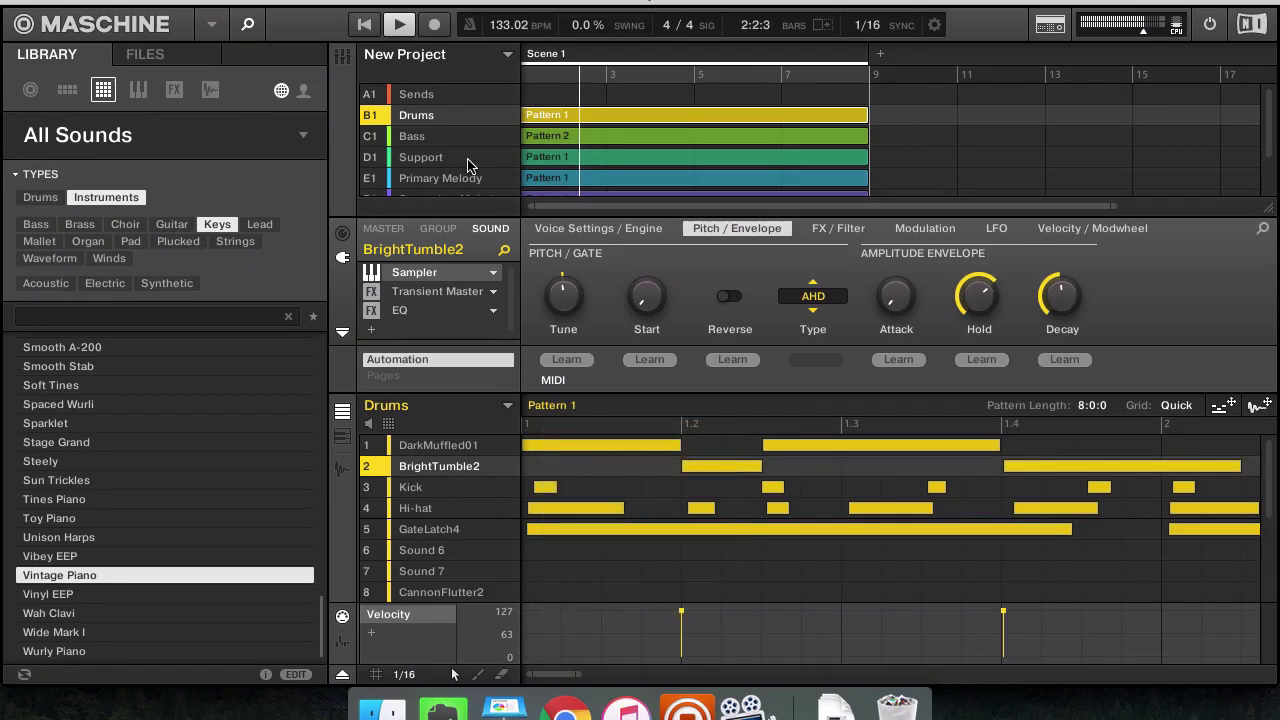
{"action": "key", "text": "super+s"}
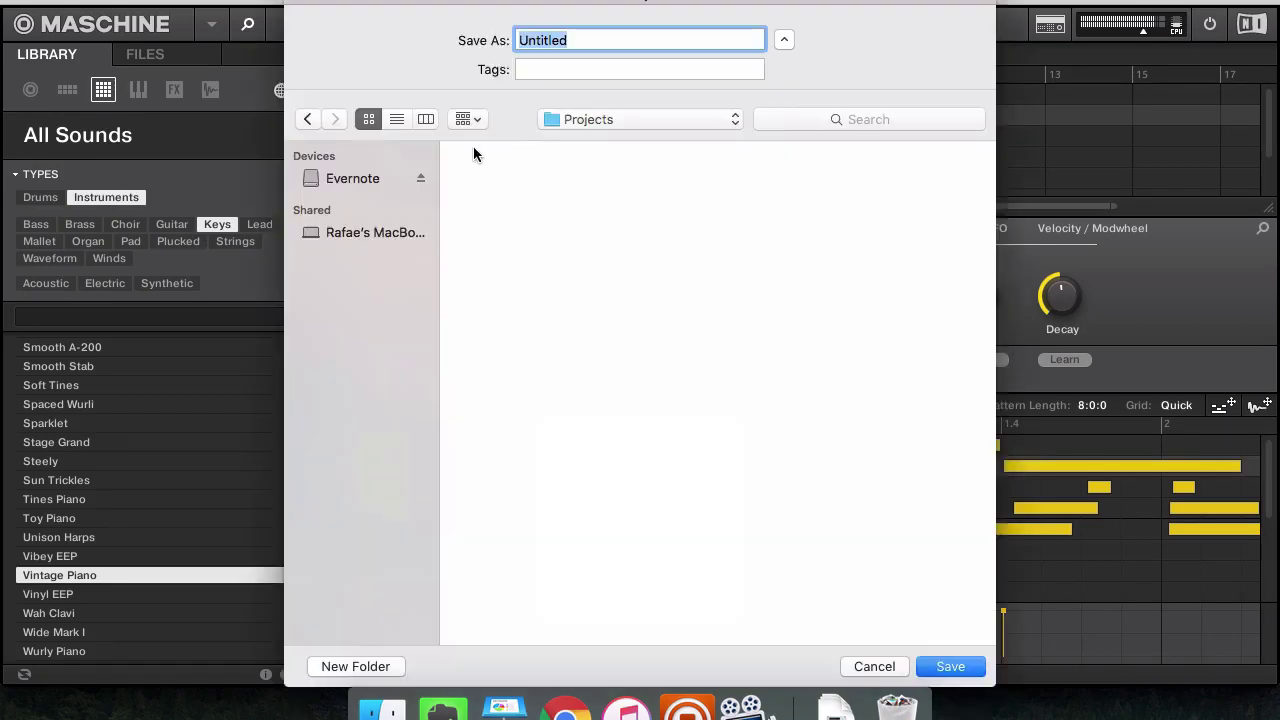
{"action": "scroll", "coordinate": [823, 435], "scroll_direction": "down", "scroll_amount": 5}
{"action": "scroll", "coordinate": [823, 428], "scroll_direction": "down", "scroll_amount": 6}
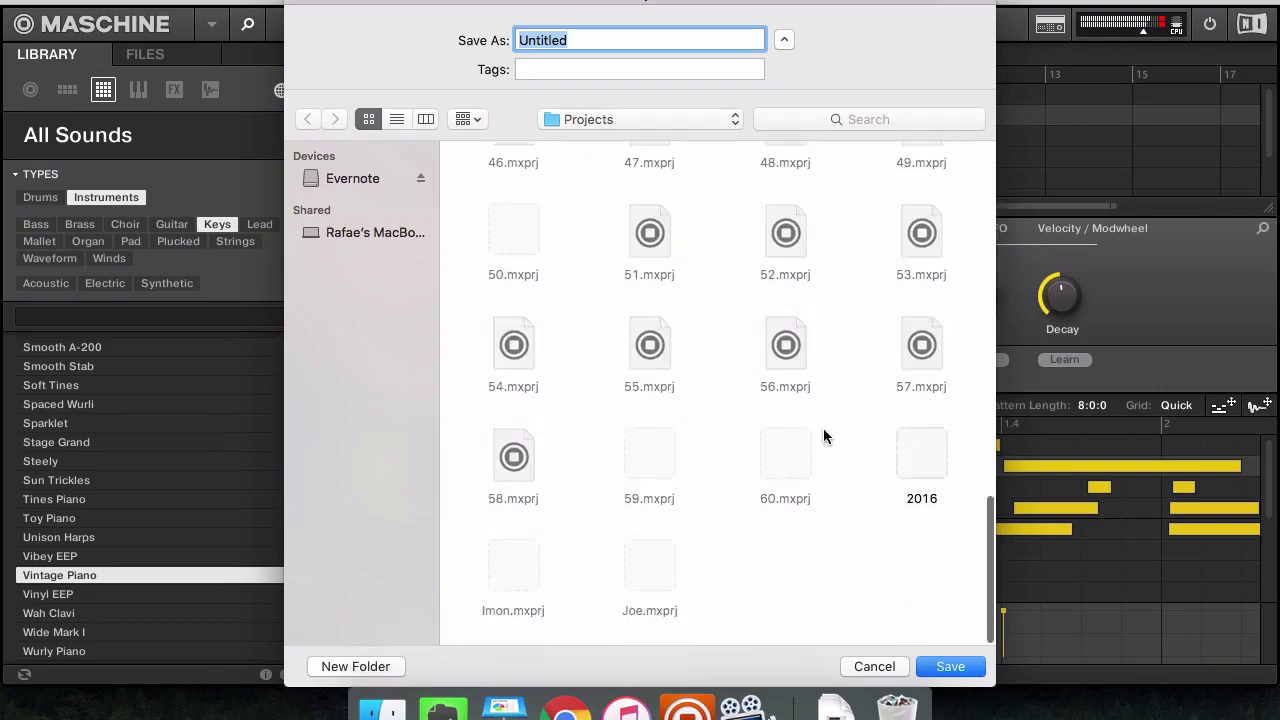
{"action": "type", "text": "60"}
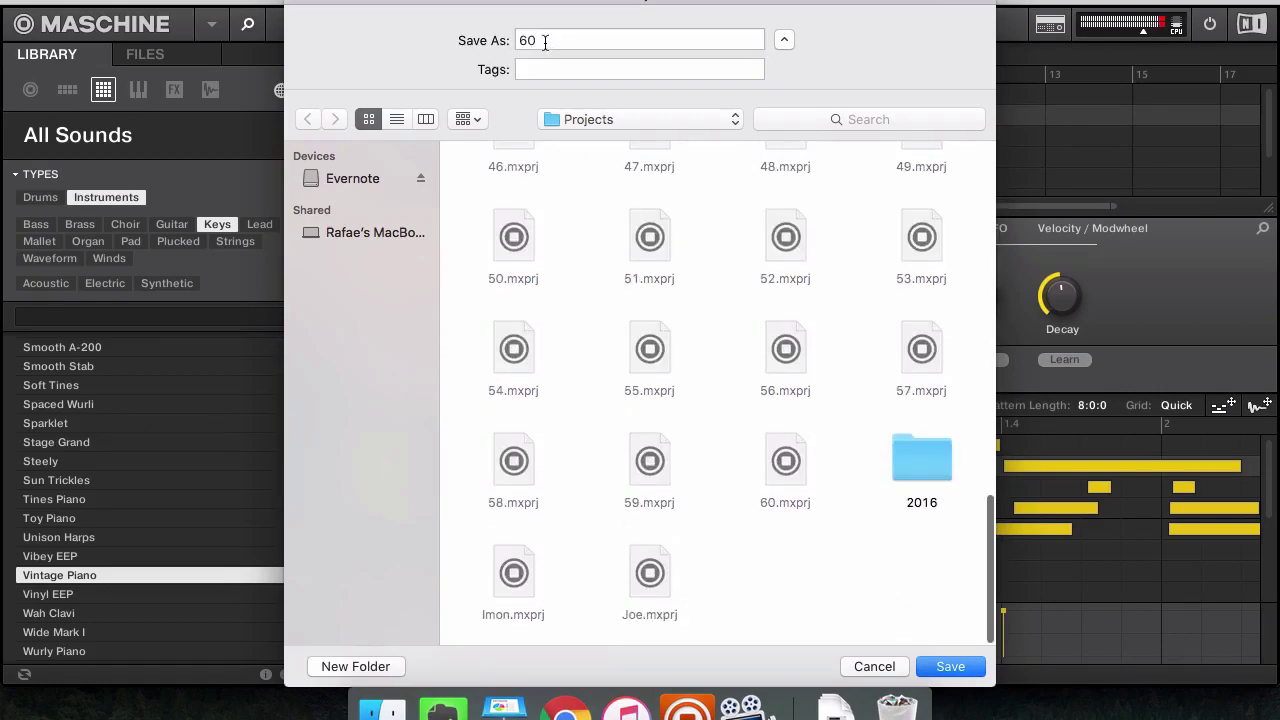
{"action": "key", "text": "super+a"}
{"action": "key", "text": "BackSpace"}
{"action": "type", "text": "61"}
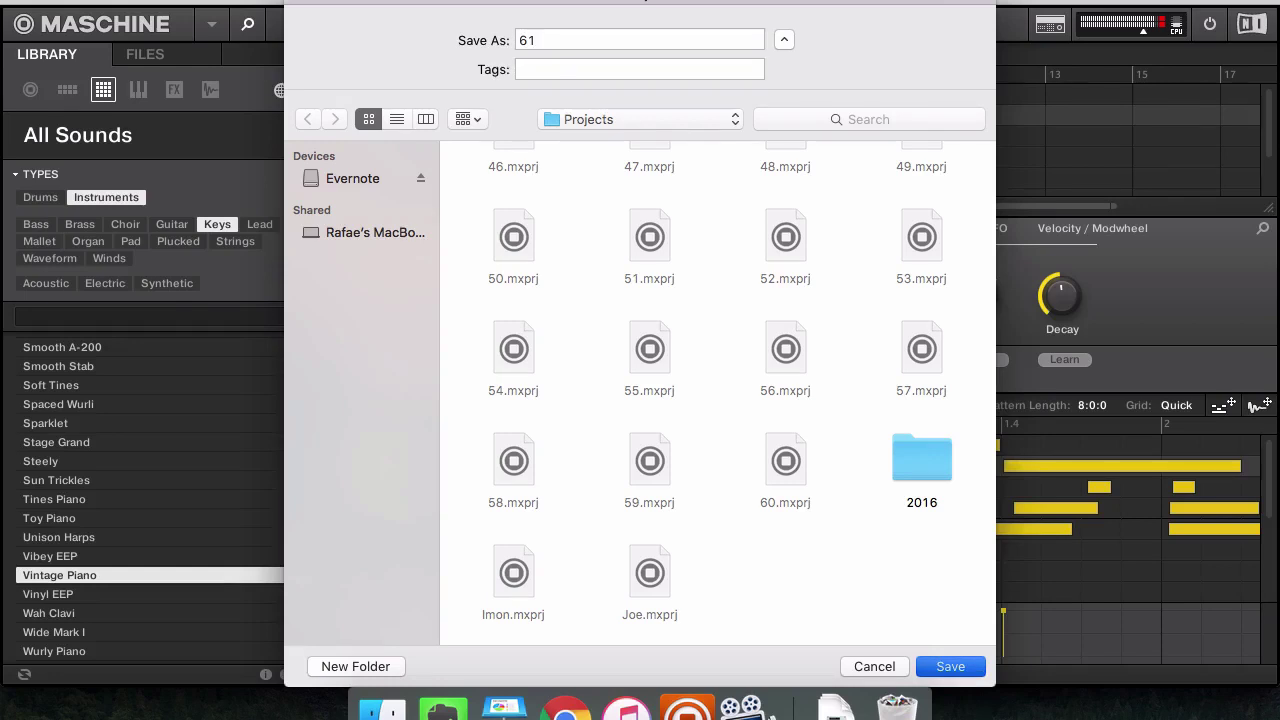
{"action": "key", "text": "Return"}
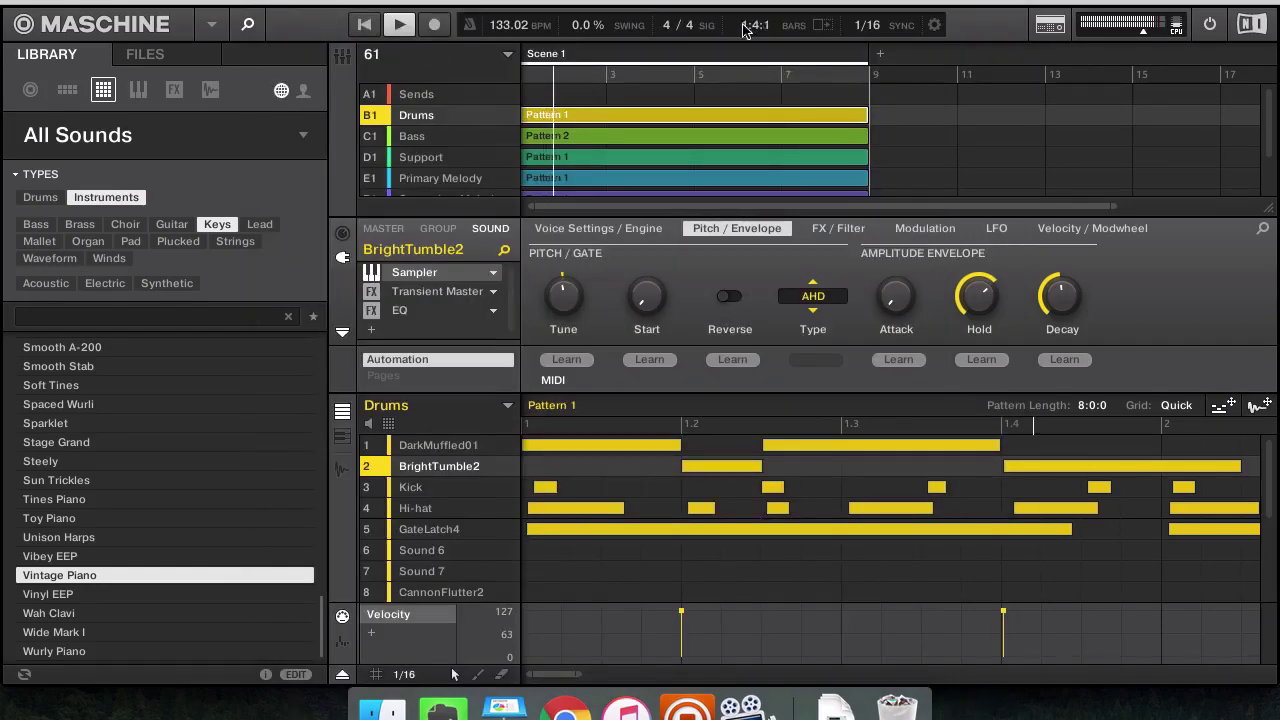
Delete the unused Group G1 from the project
{"action": "scroll", "coordinate": [785, 117], "scroll_direction": "down", "scroll_amount": 3}
{"action": "scroll", "coordinate": [785, 115], "scroll_direction": "up", "scroll_amount": 2}
{"action": "scroll", "coordinate": [785, 115], "scroll_direction": "down", "scroll_amount": 2}
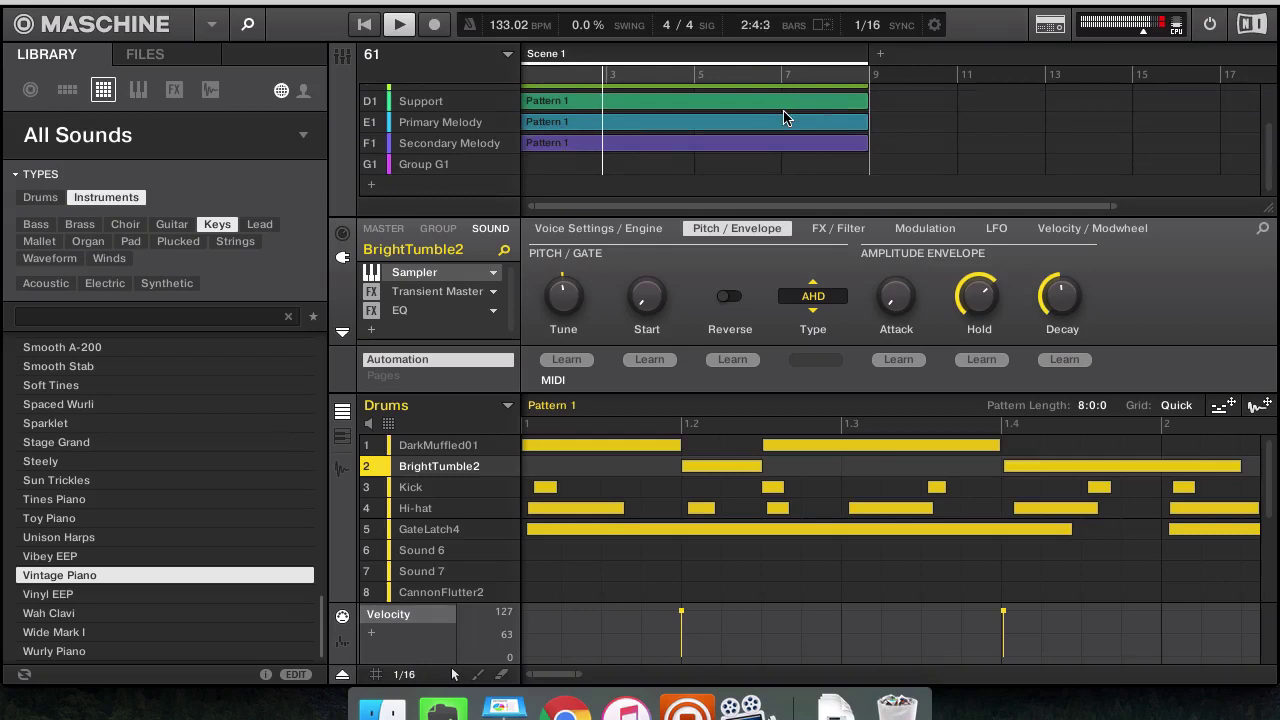
{"action": "left_click", "coordinate": [452, 166]}
{"action": "right_click", "coordinate": [456, 167]}
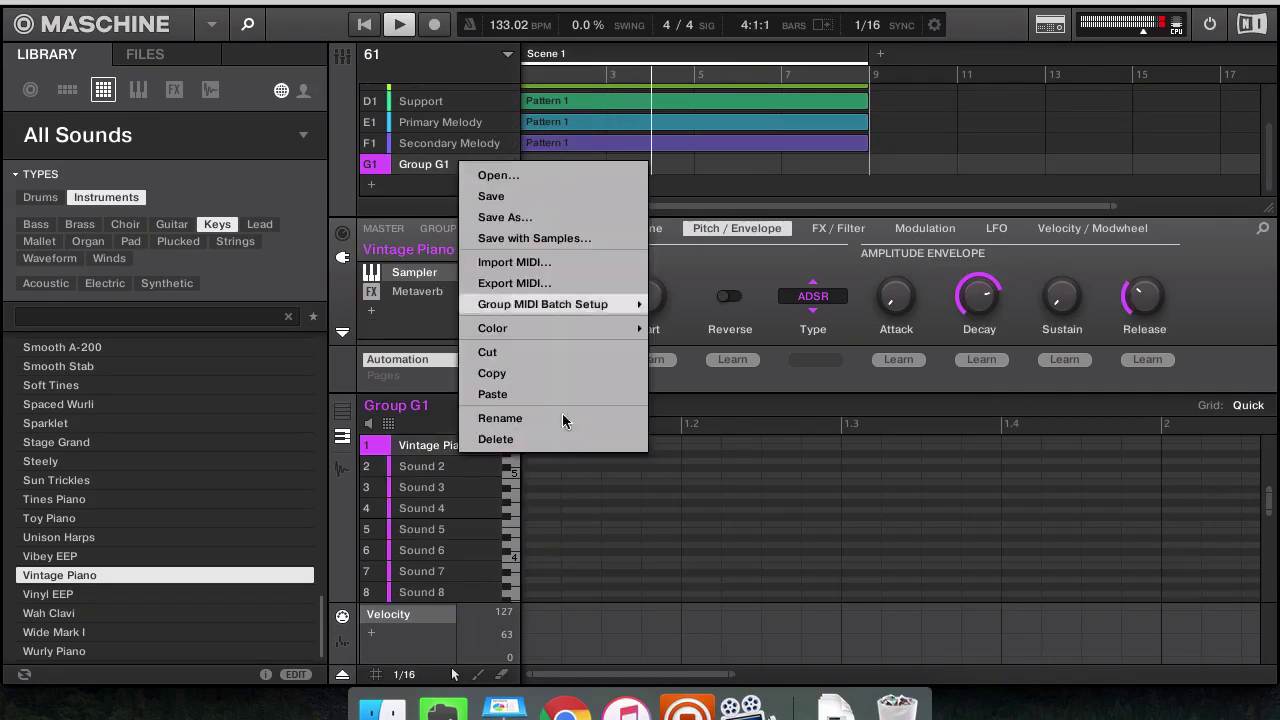
{"action": "left_click", "coordinate": [555, 515]}
{"action": "scroll", "coordinate": [576, 139], "scroll_direction": "up", "scroll_amount": 2}
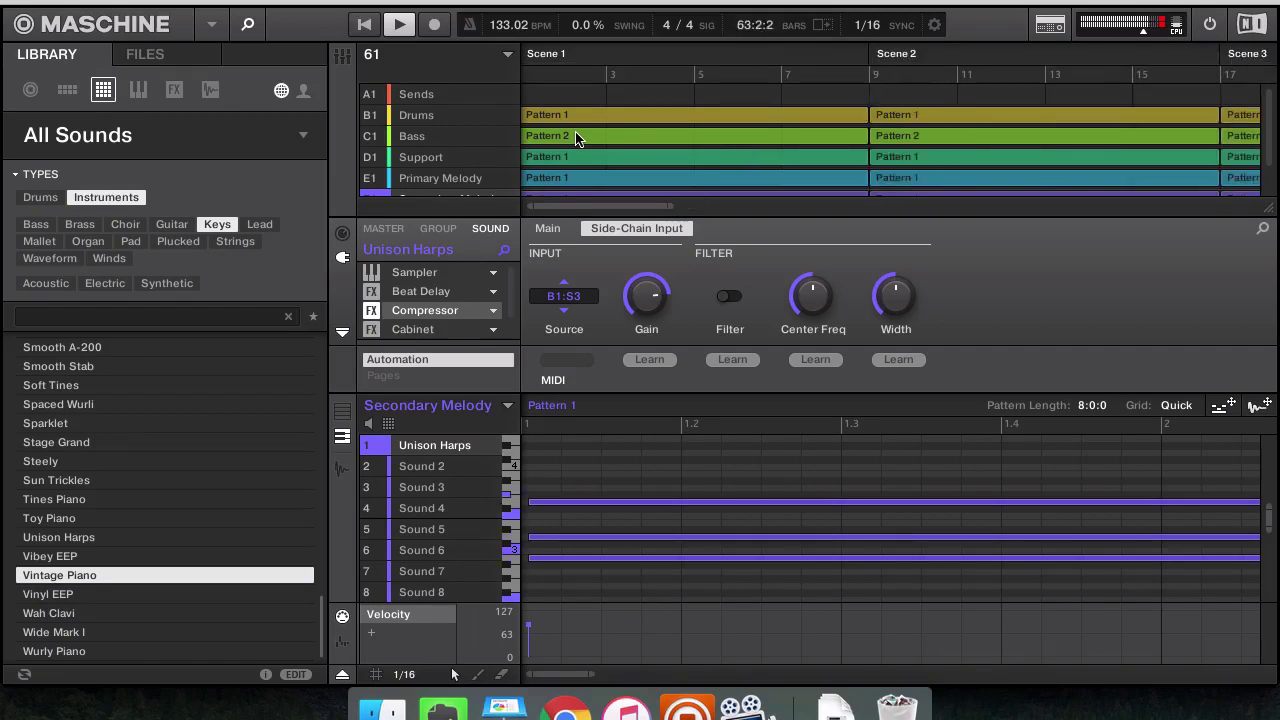
Loop Scene 1, compare the Secondary Melody's Unison Harps sound with and without Beat Delay, and leave the effect bypassed
{"action": "scroll", "coordinate": [576, 139], "scroll_direction": "left", "scroll_amount": 1}
{"action": "left_click", "coordinate": [610, 57]}
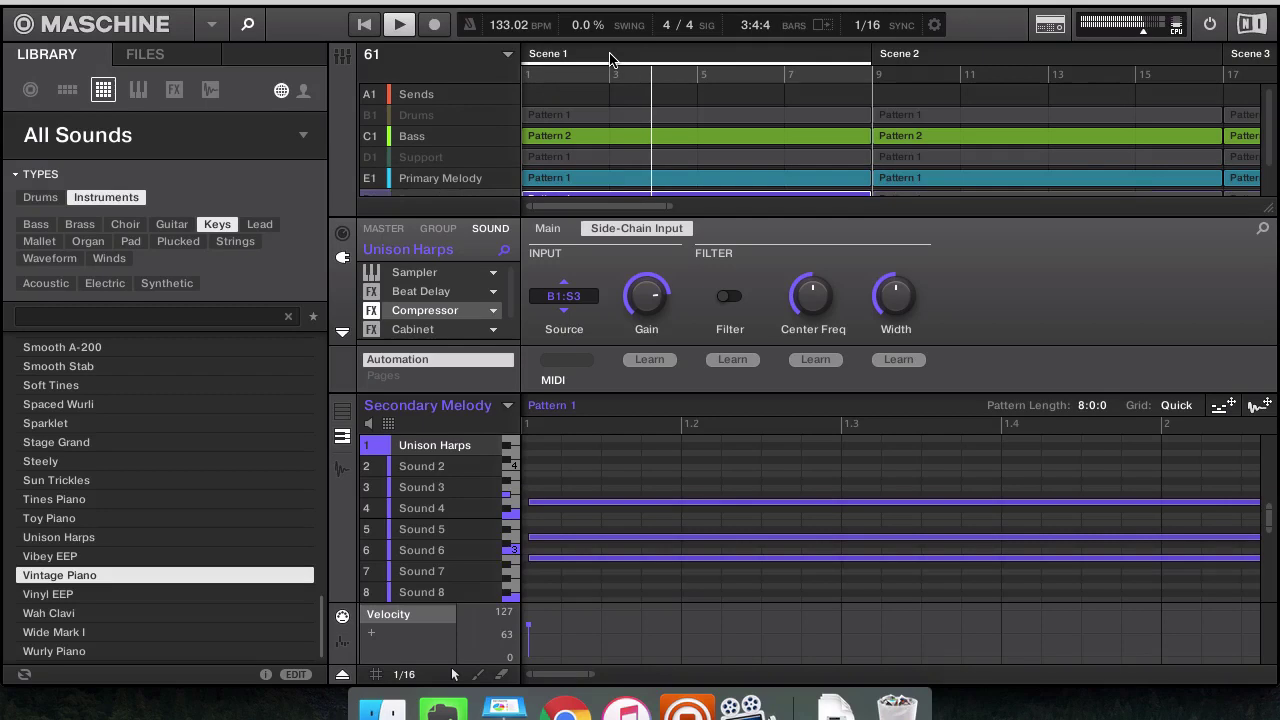
{"action": "scroll", "coordinate": [618, 97], "scroll_direction": "down", "scroll_amount": 1}
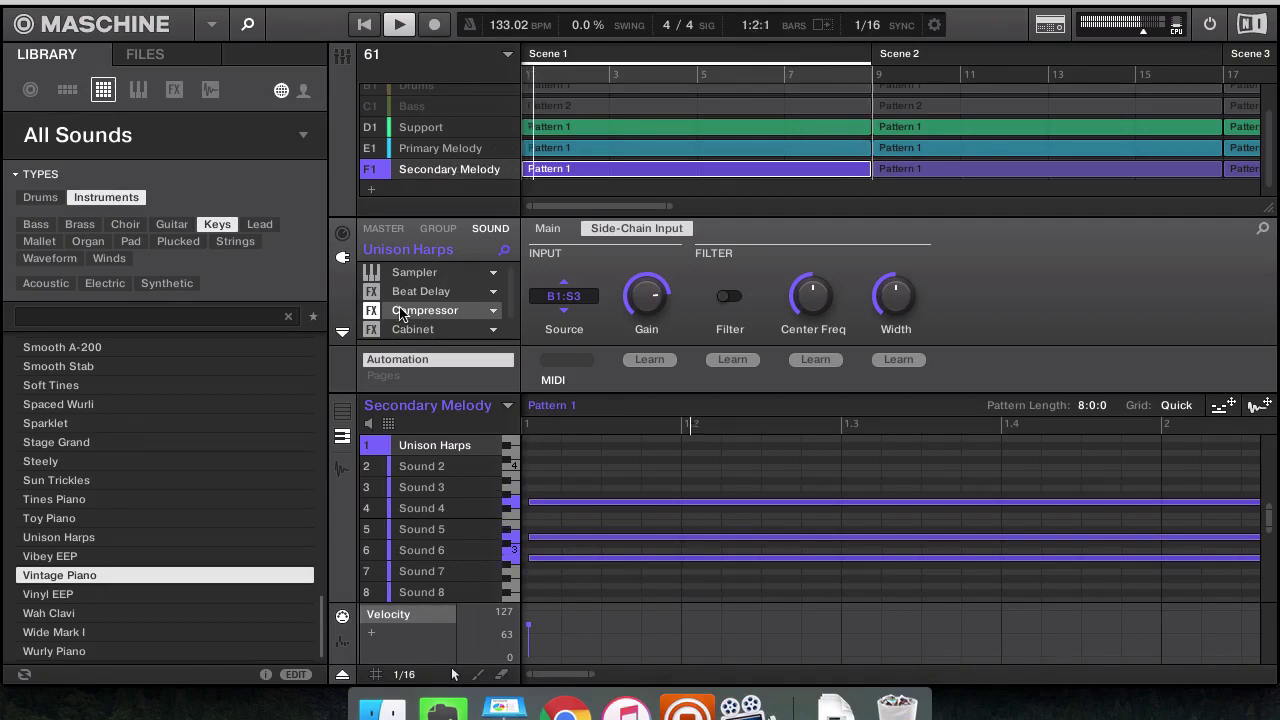
{"action": "left_click", "coordinate": [374, 296]}
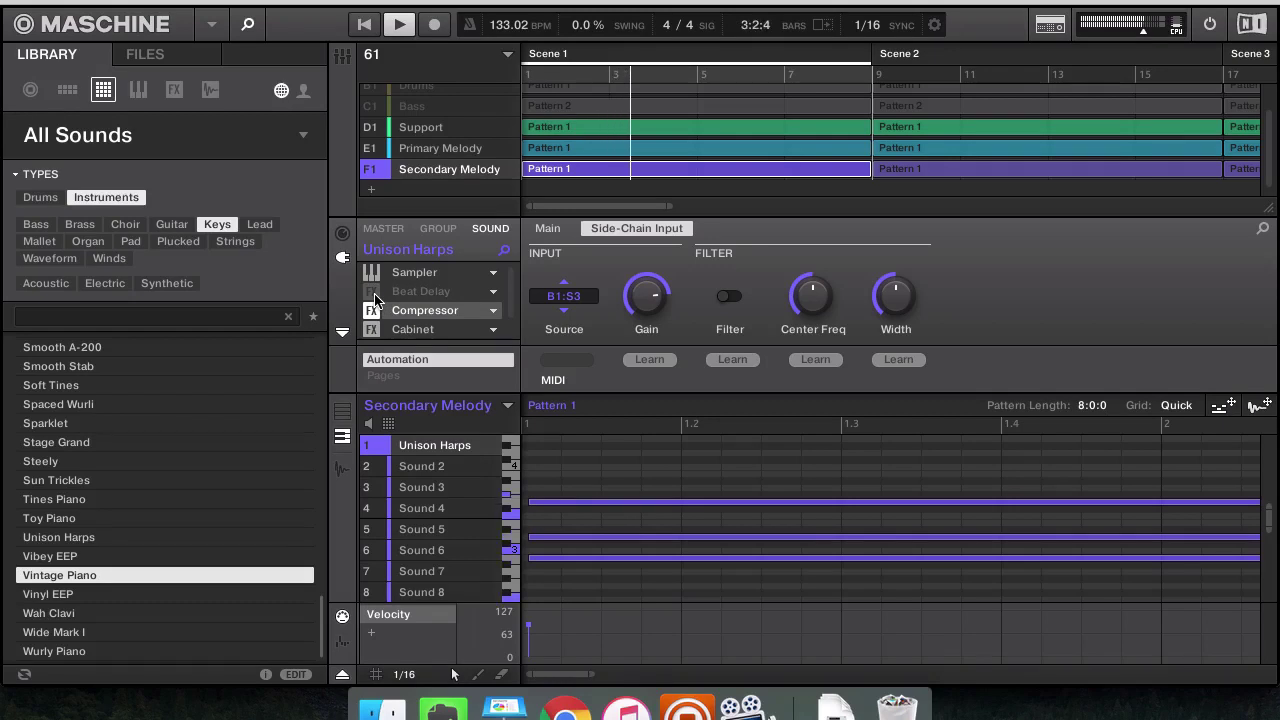
{"action": "left_click", "coordinate": [374, 296]}
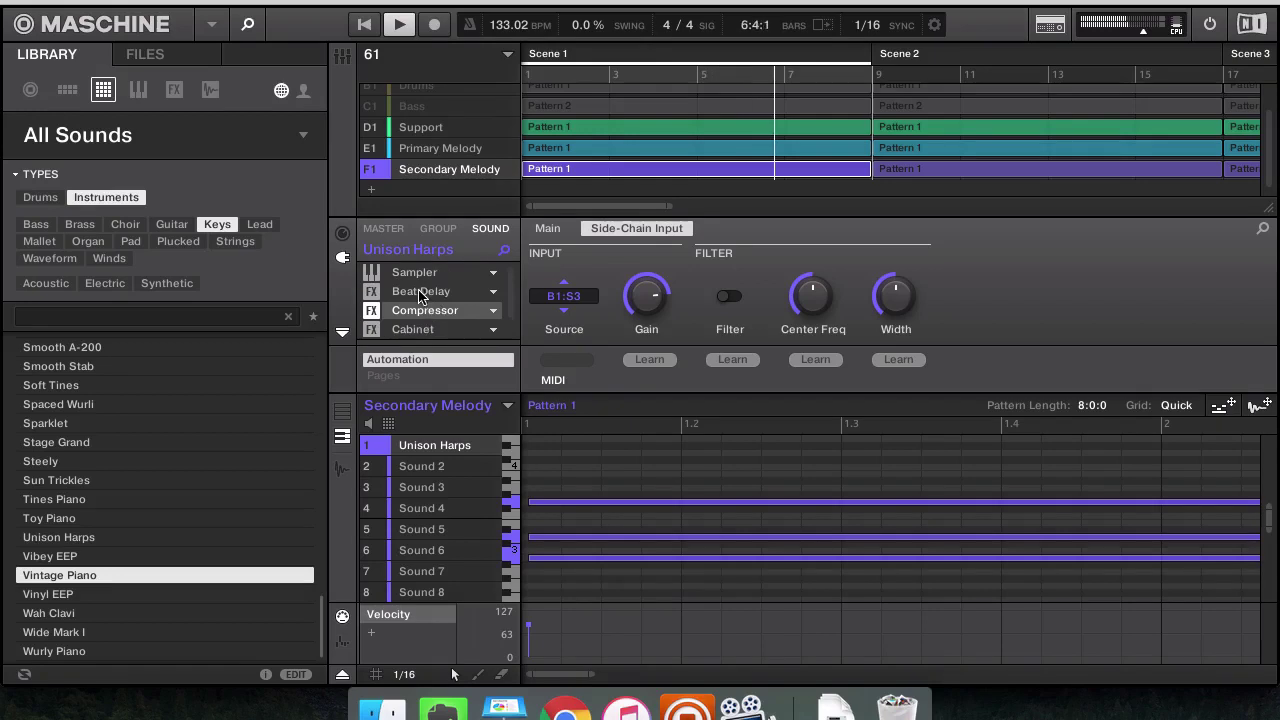
{"action": "left_click", "coordinate": [421, 291]}
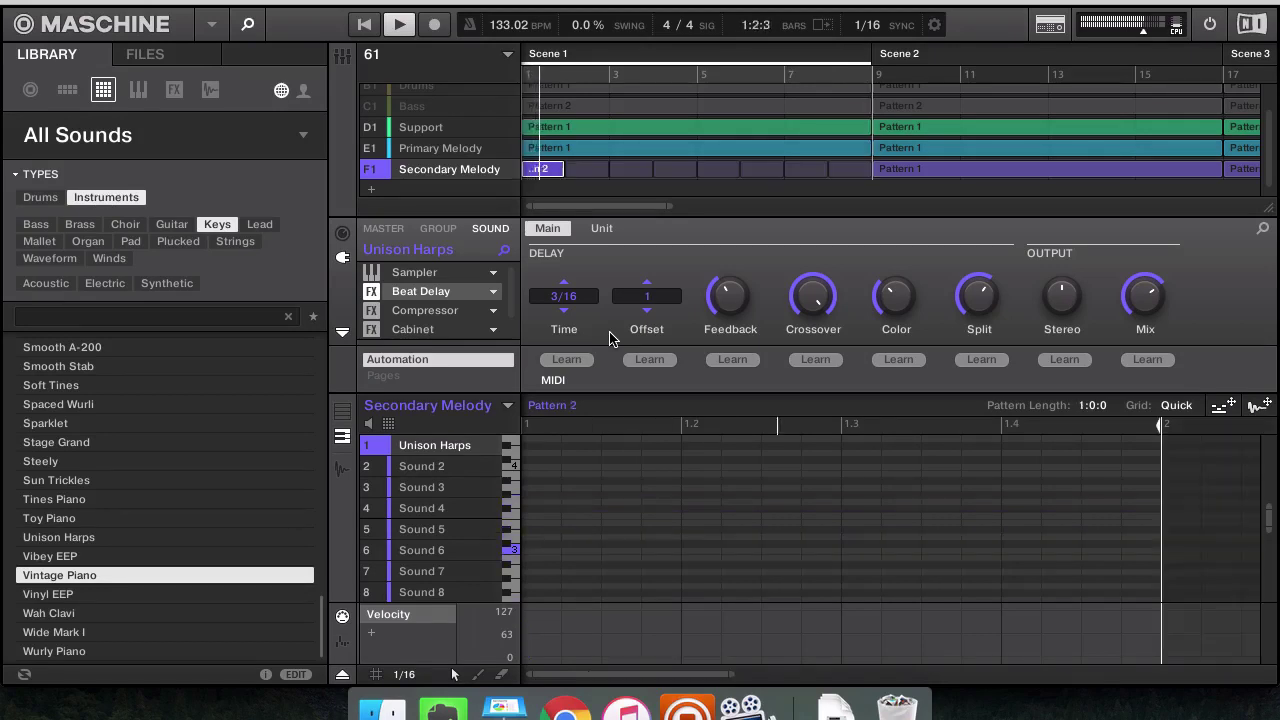
{"action": "left_click", "coordinate": [371, 291]}
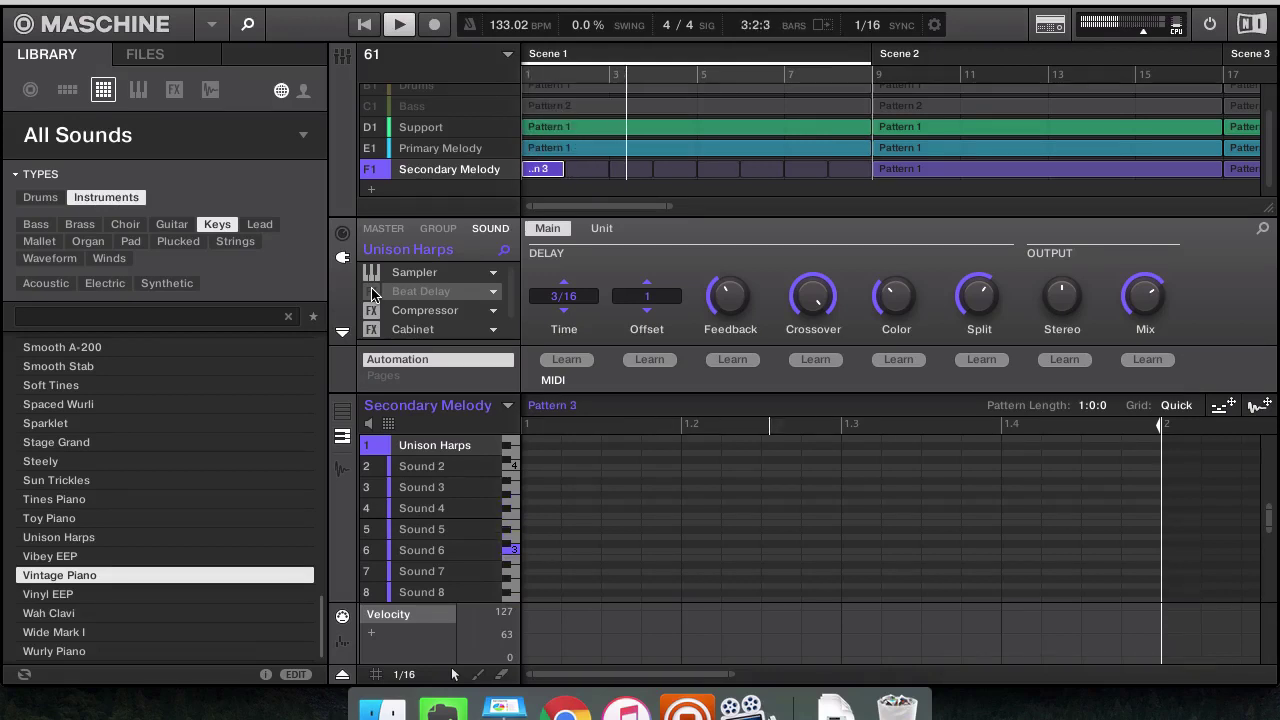
Record held chords into the 8-bar Pattern 3 of the Secondary Melody group in Scene 1
{"action": "key", "text": "super+r"}
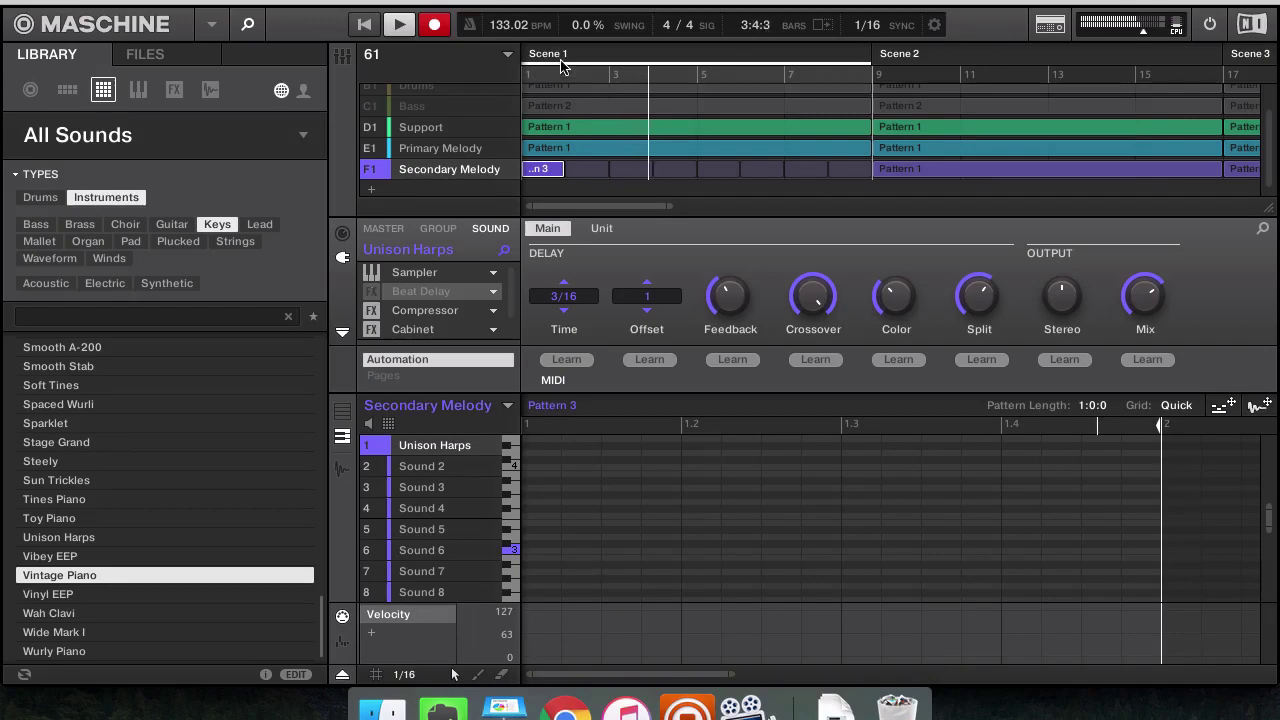
{"action": "scroll", "coordinate": [656, 134], "scroll_direction": "up", "scroll_amount": 1}
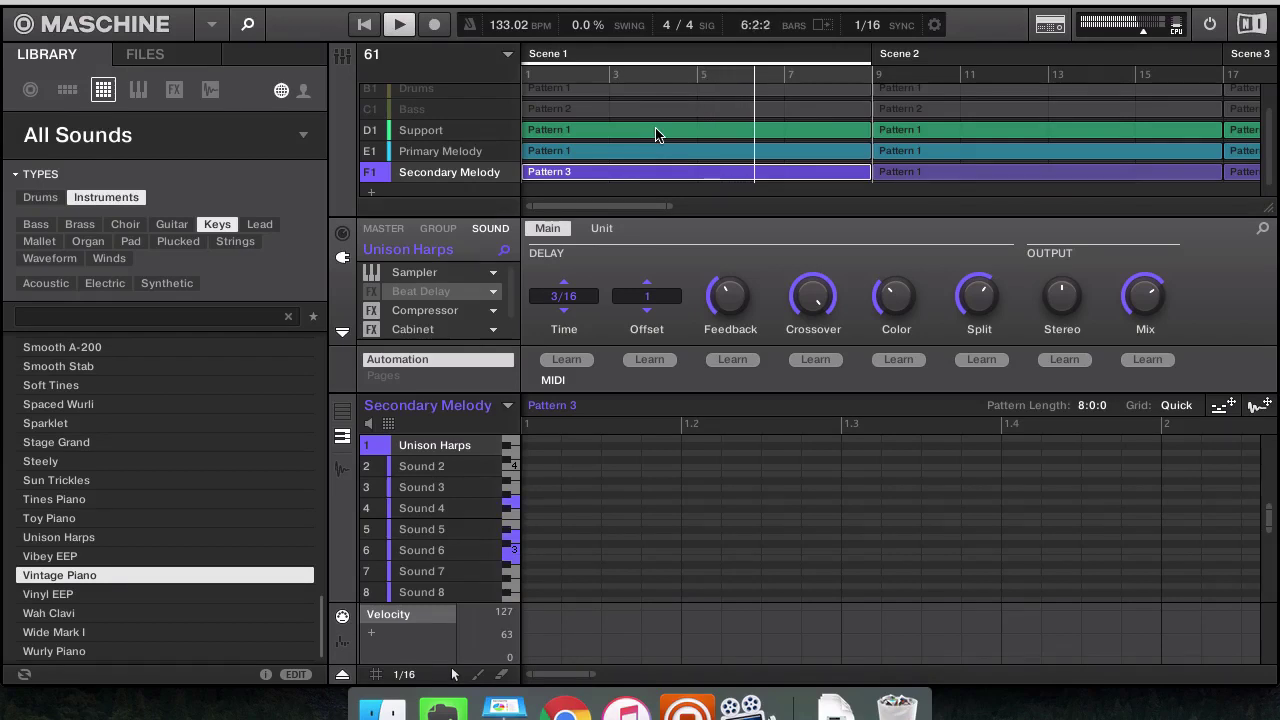
{"action": "key", "text": "super+r"}
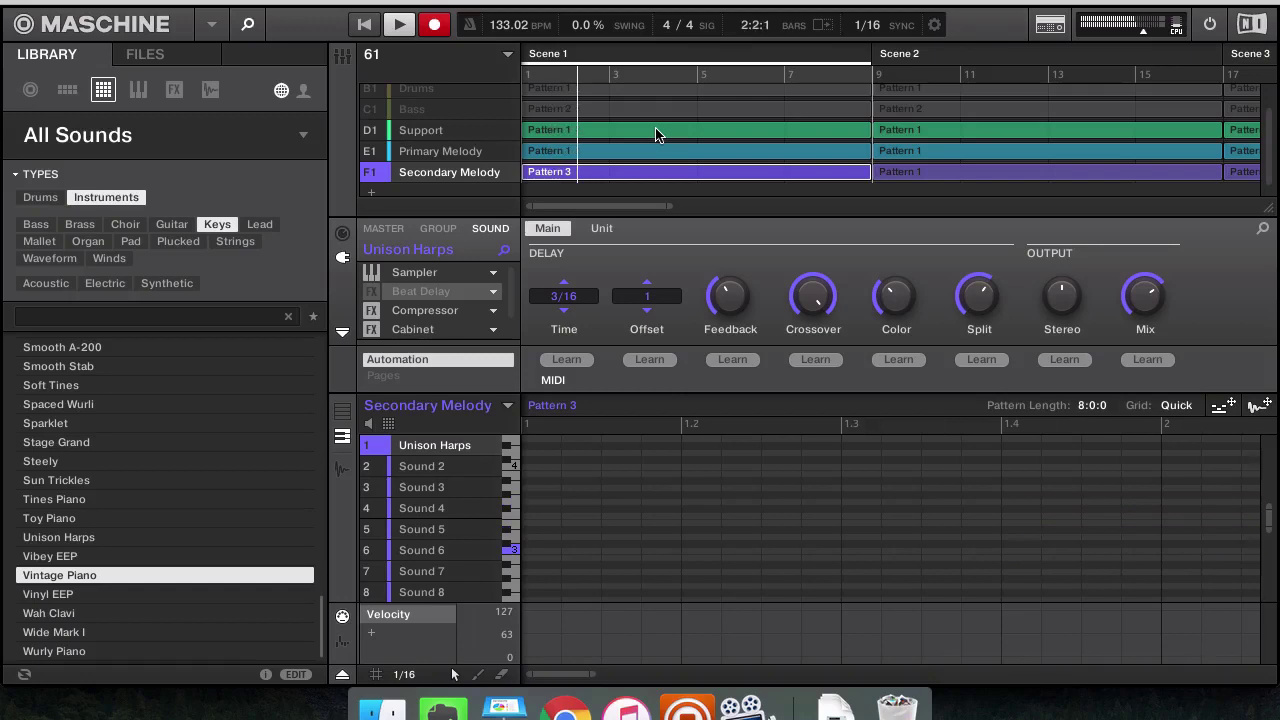
{"action": "key", "text": "space"}
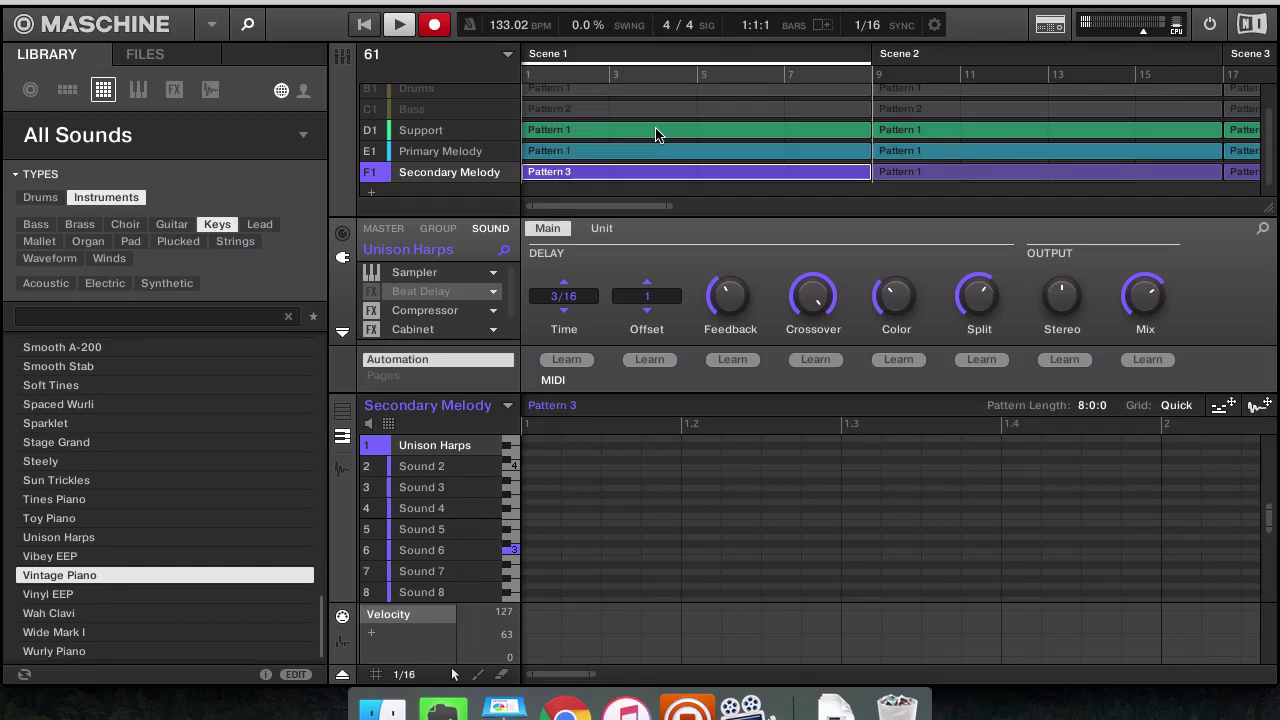
{"action": "key", "text": "space"}
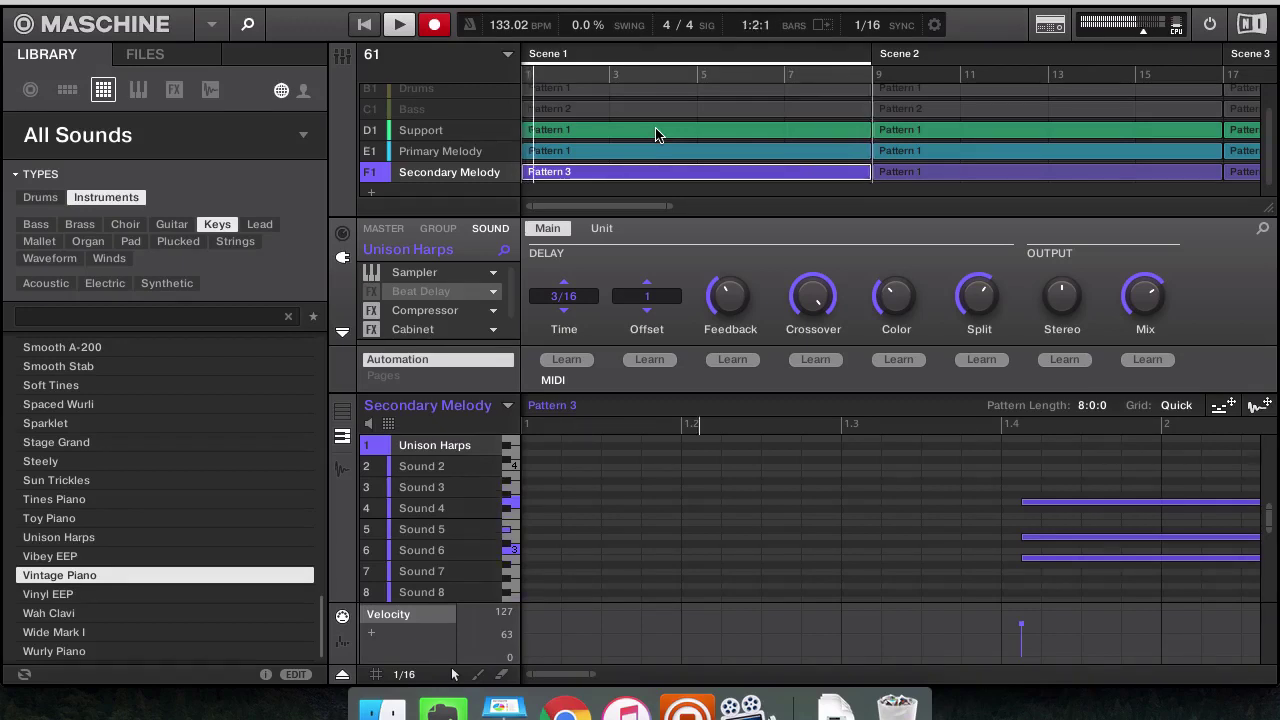
Add the Voxengo Stereo Touch (VST) effect after Cabinet on the Unison Harps sound and load its Narrow Space preset
{"action": "scroll", "coordinate": [395, 337], "scroll_direction": "down", "scroll_amount": 1}
{"action": "scroll", "coordinate": [395, 337], "scroll_direction": "down", "scroll_amount": 2}
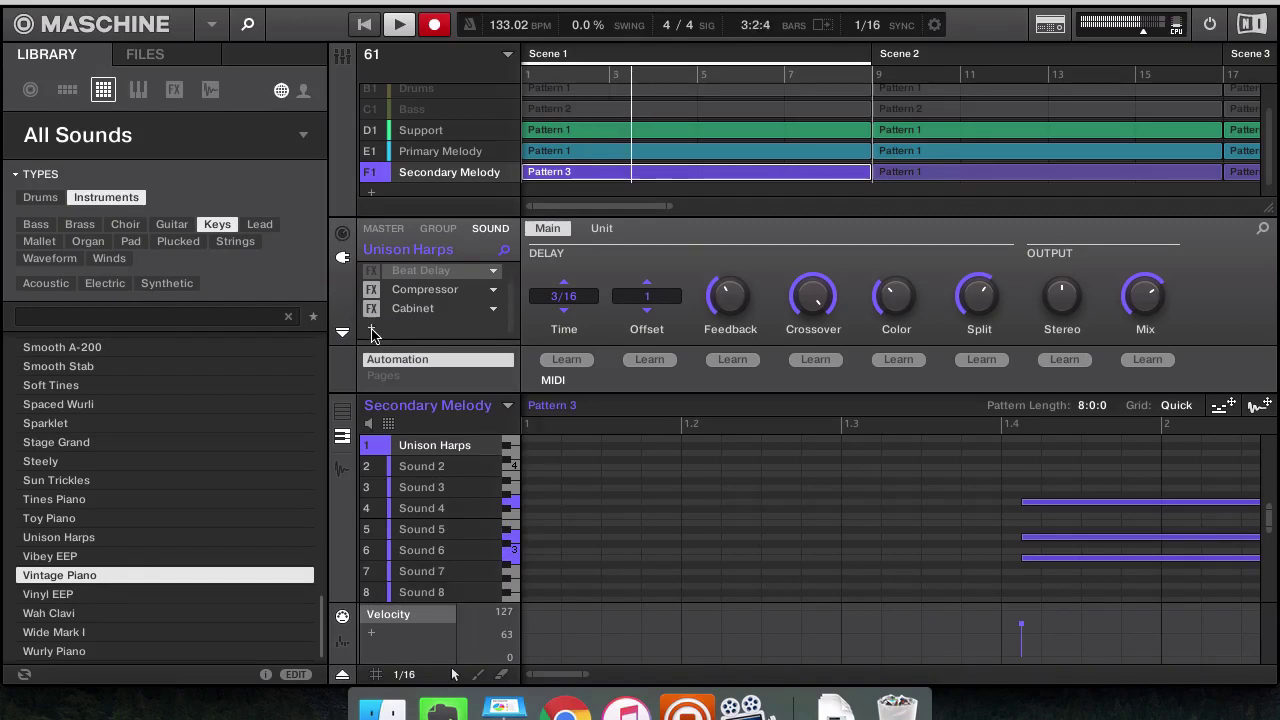
{"action": "left_click", "coordinate": [374, 334]}
{"action": "mouse_move", "coordinate": [465, 367]}
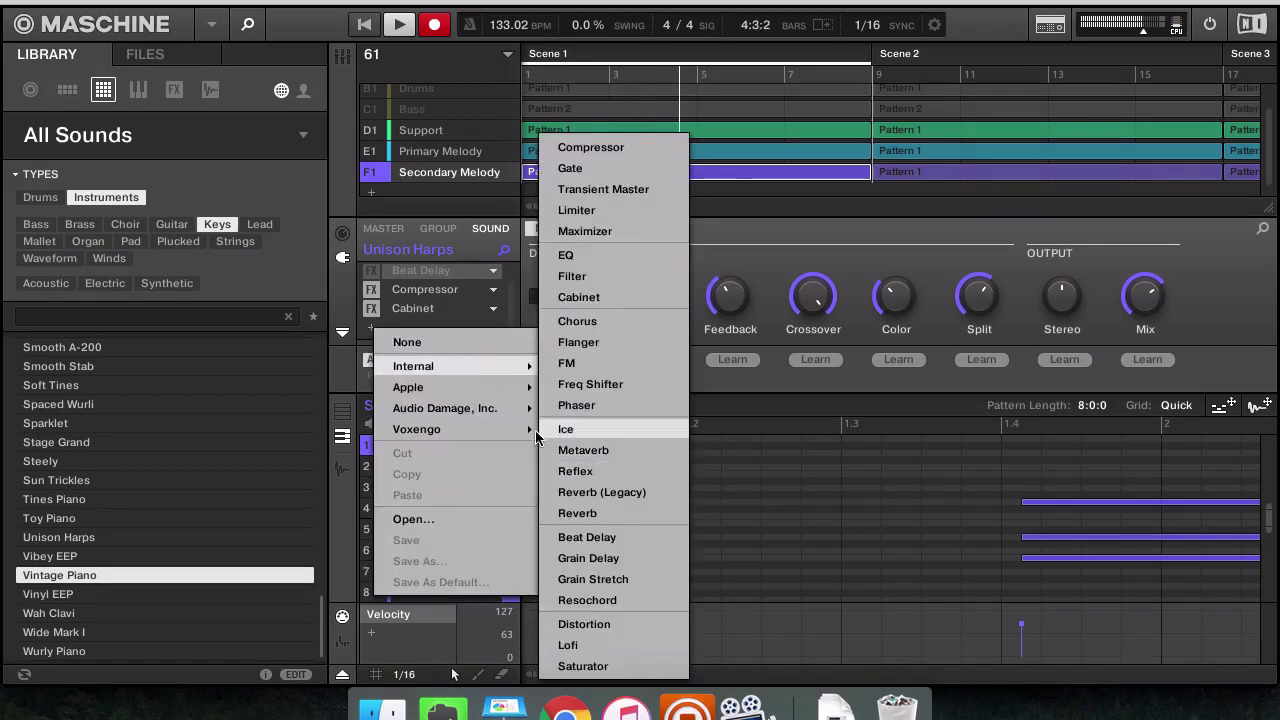
{"action": "mouse_move", "coordinate": [532, 430]}
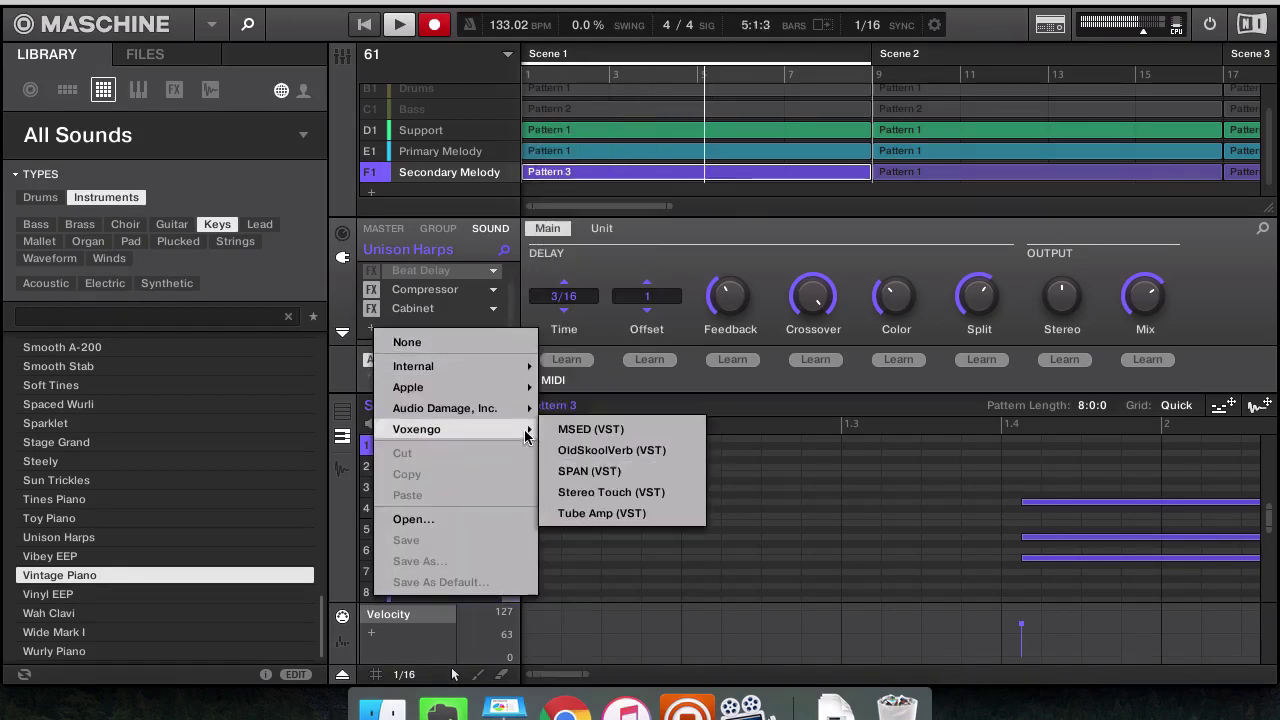
{"action": "left_click", "coordinate": [604, 492]}
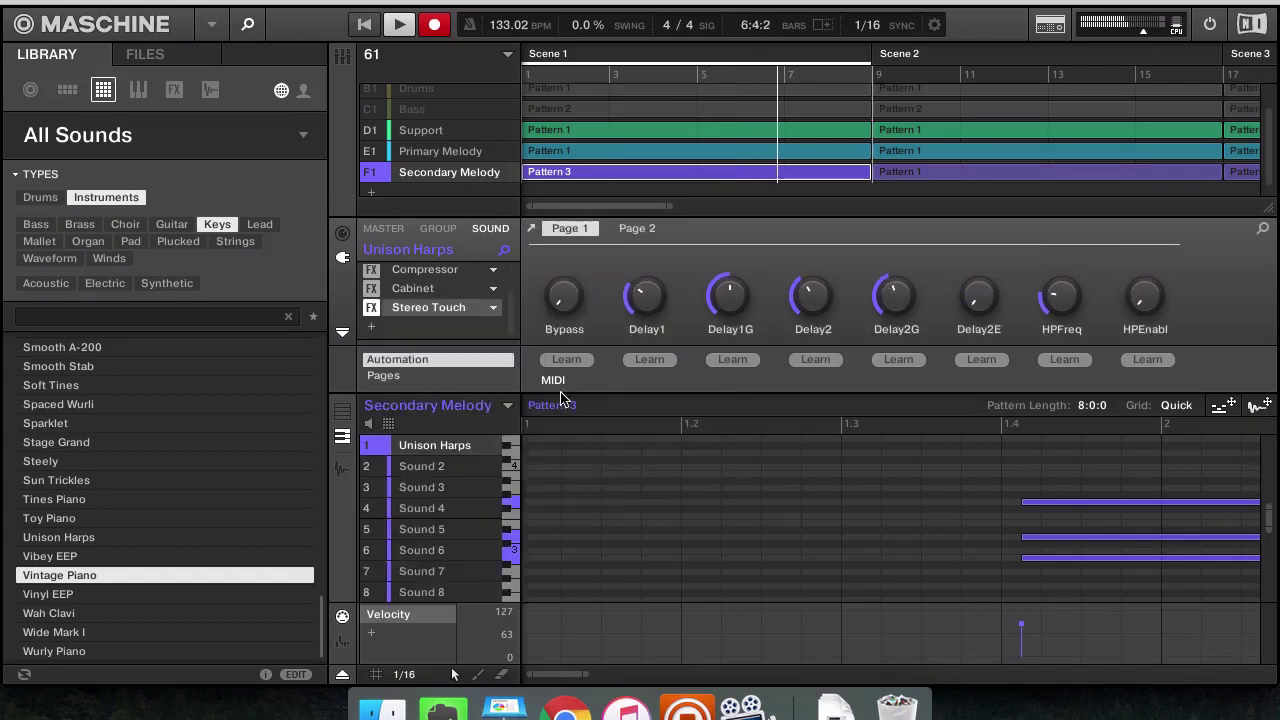
{"action": "left_click", "coordinate": [493, 308]}
{"action": "mouse_move", "coordinate": [553, 325]}
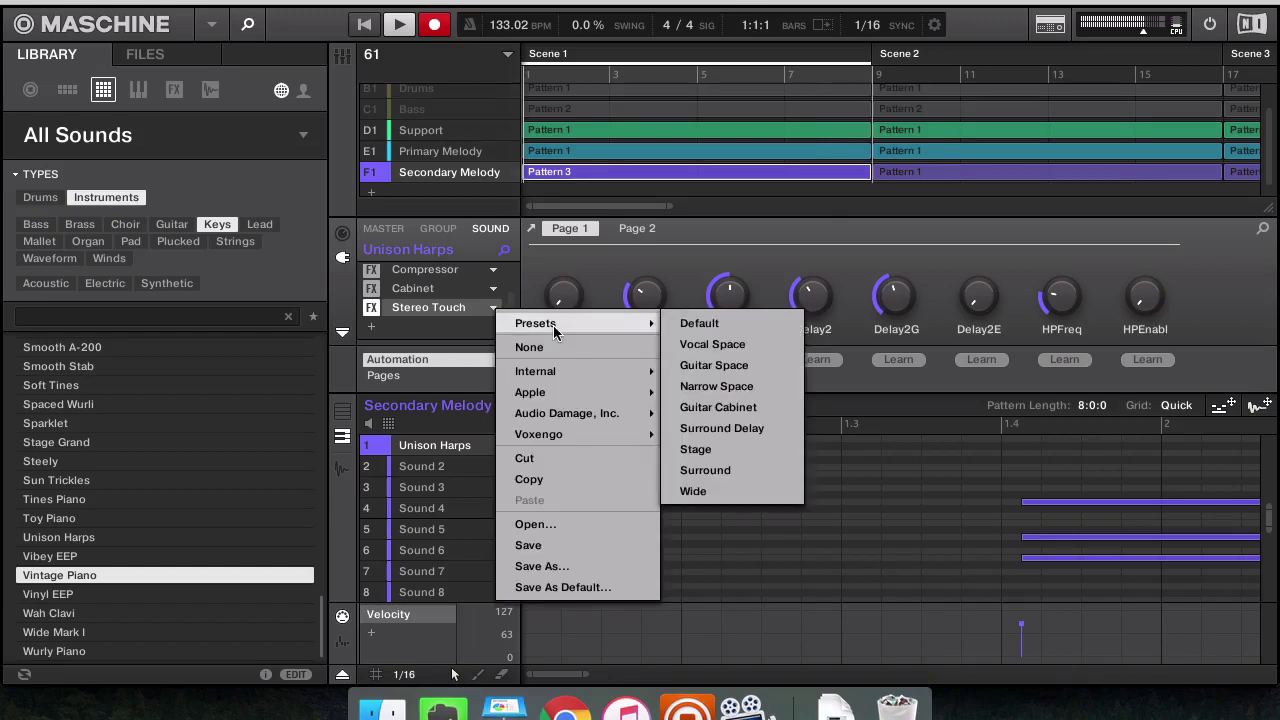
{"action": "left_click", "coordinate": [741, 387]}
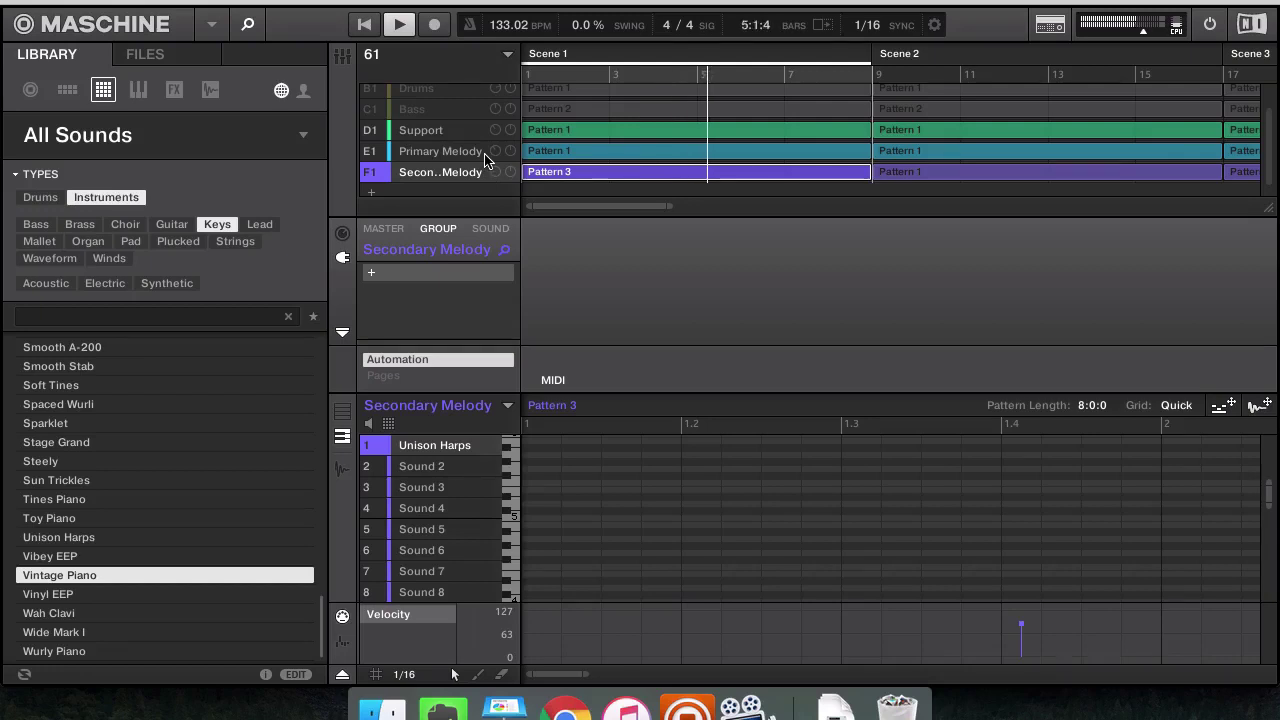
Assign Pattern 3 to the Secondary Melody group in the remaining scenes, from Scene 2 onward
{"action": "left_click", "coordinate": [903, 172]}
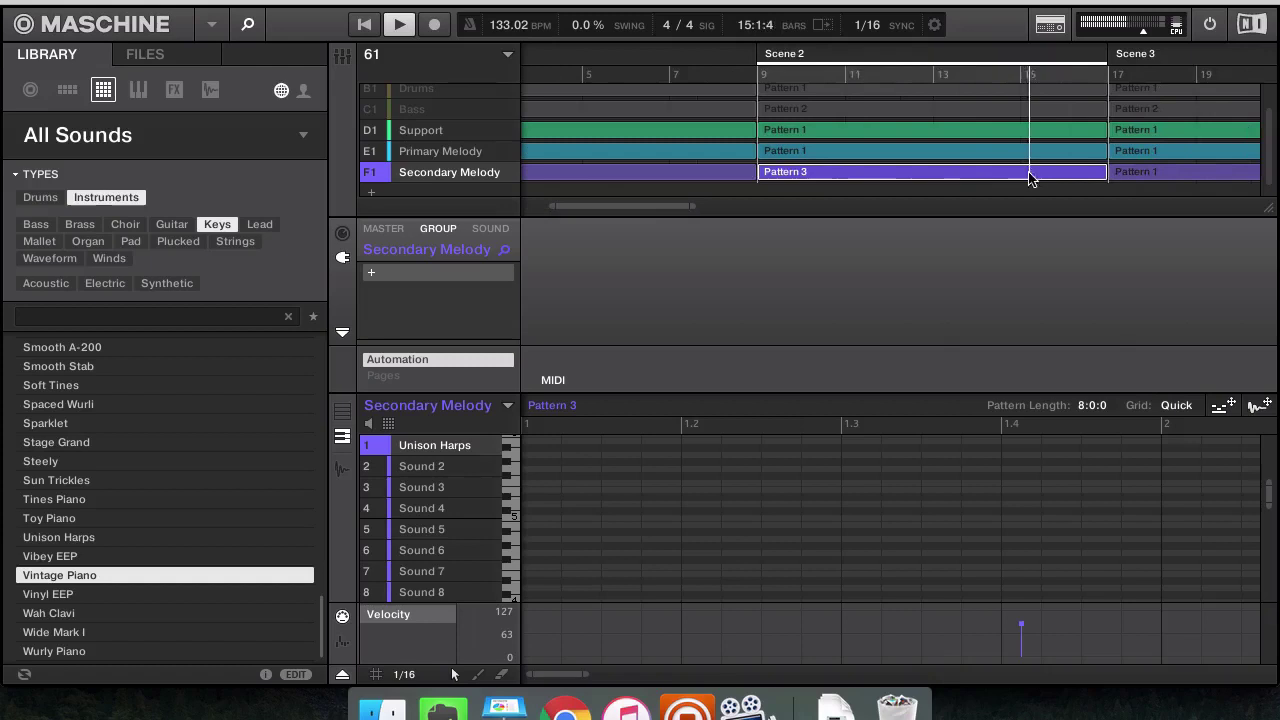
{"action": "left_click", "coordinate": [1128, 177]}
{"action": "left_click", "coordinate": [1128, 176]}
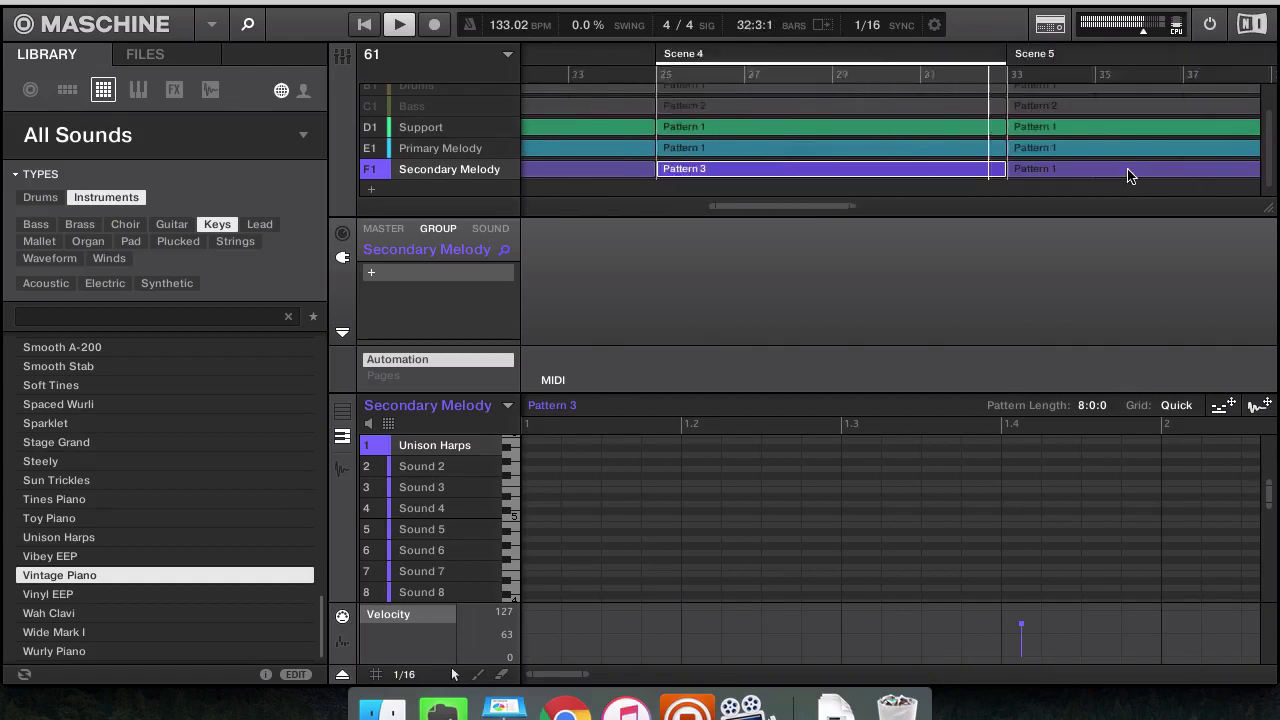
{"action": "left_click", "coordinate": [1125, 176]}
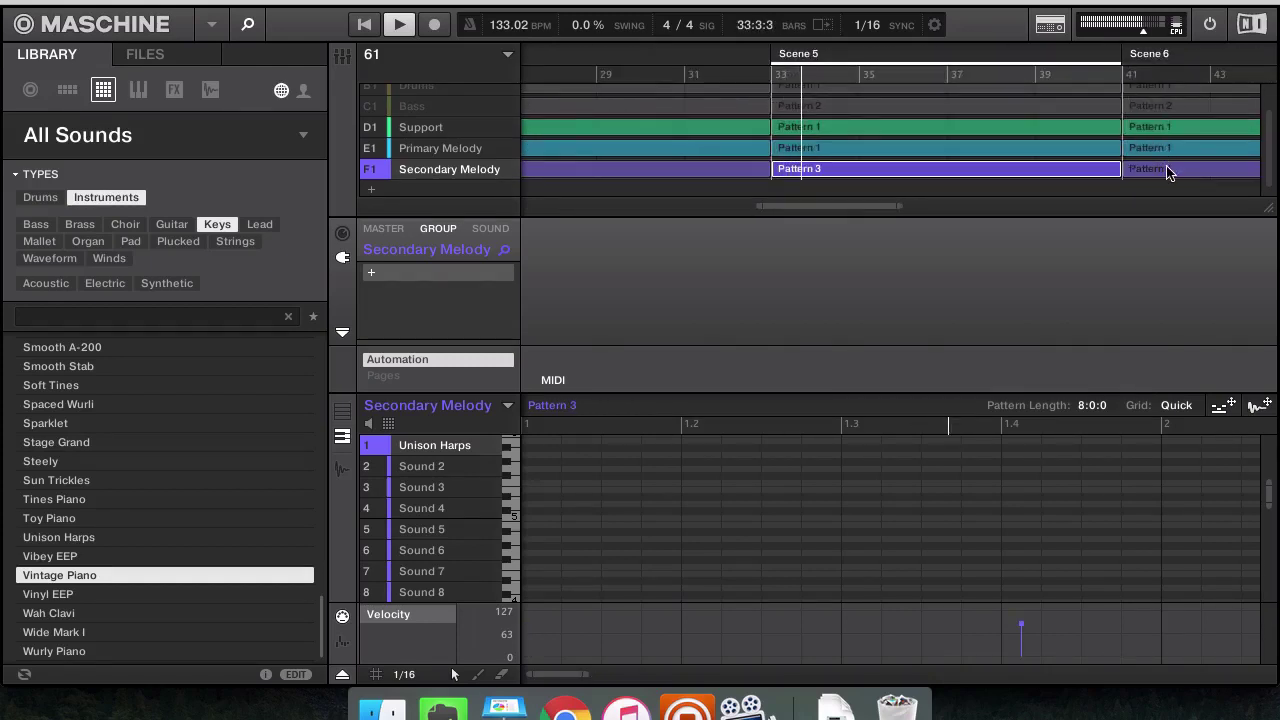
{"action": "left_click", "coordinate": [1160, 170]}
{"action": "left_click", "coordinate": [1167, 172]}
{"action": "left_click", "coordinate": [1166, 171]}
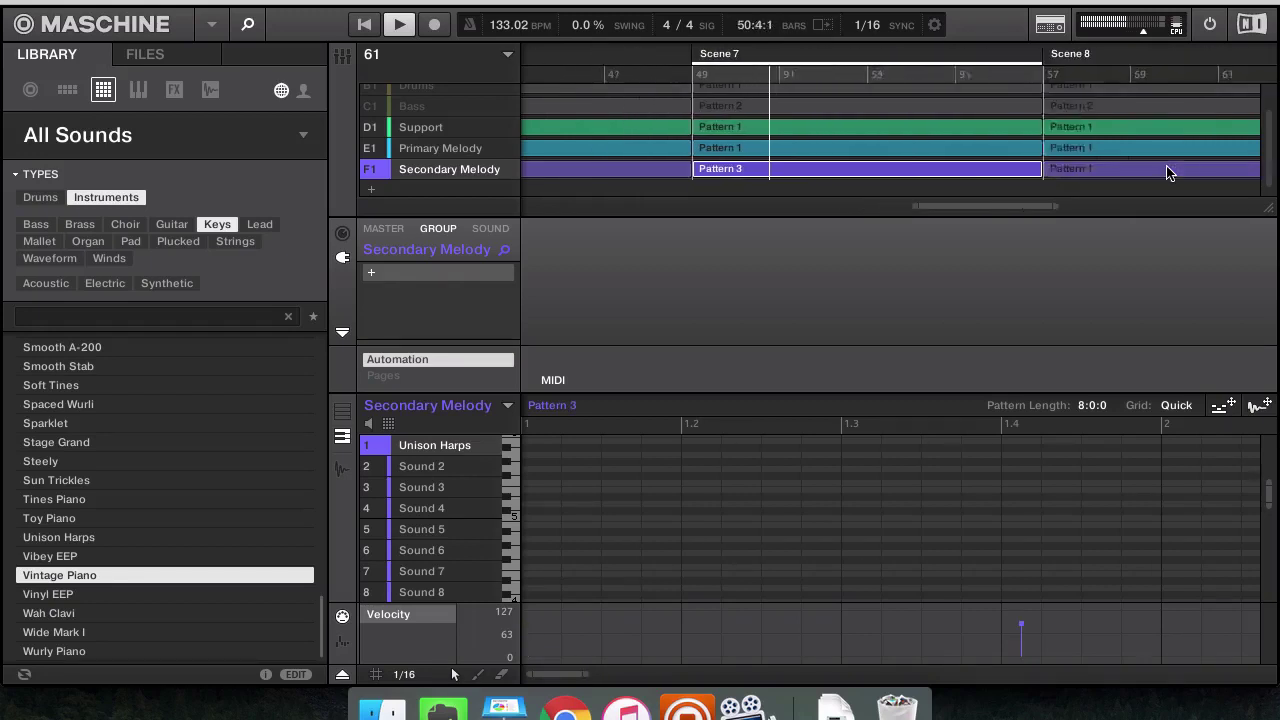
{"action": "scroll", "coordinate": [1079, 171], "scroll_direction": "left", "scroll_amount": 15}
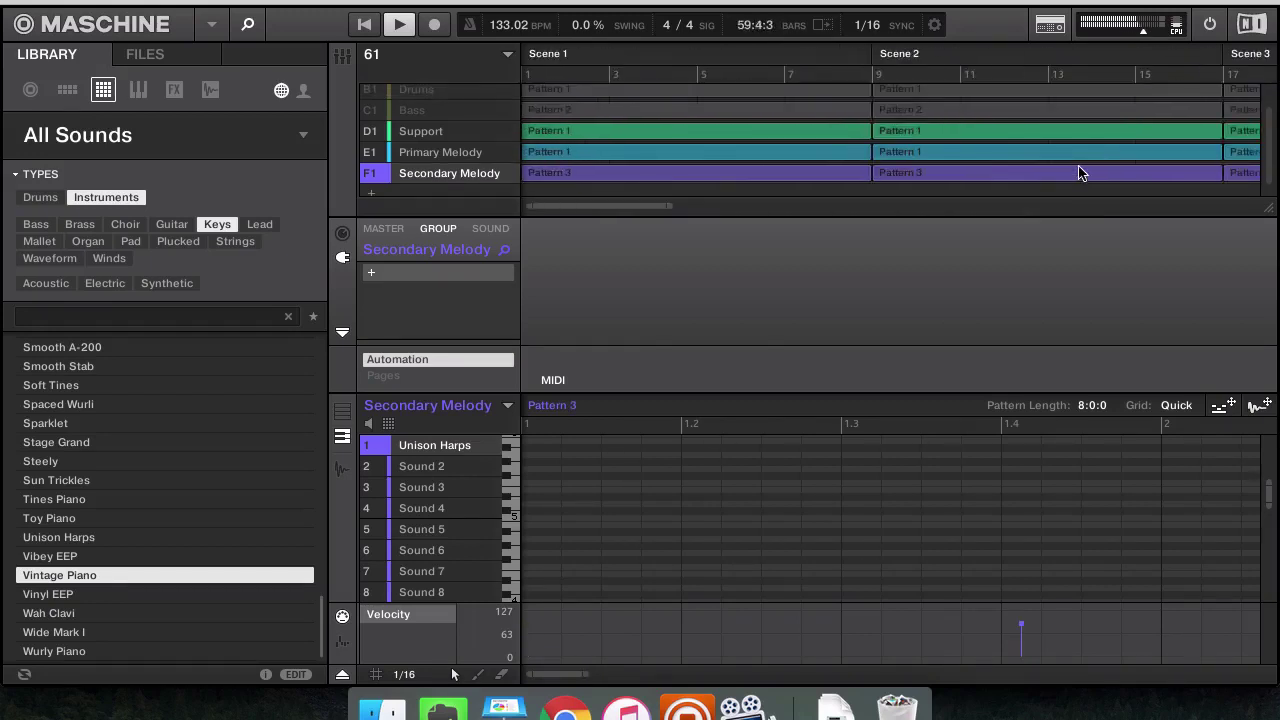
Unmute the Drums and Bass groups and play Scene 1 from its start
{"action": "scroll", "coordinate": [1079, 171], "scroll_direction": "up", "scroll_amount": 1}
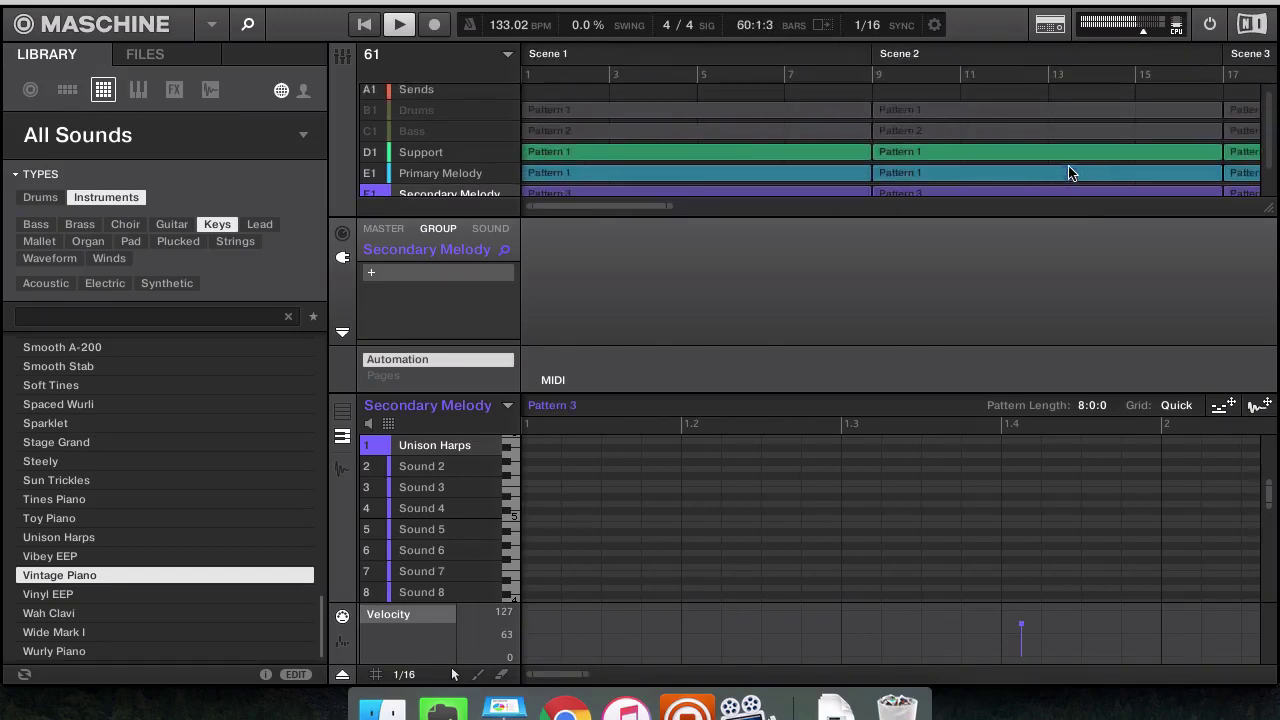
{"action": "left_click", "coordinate": [368, 112]}
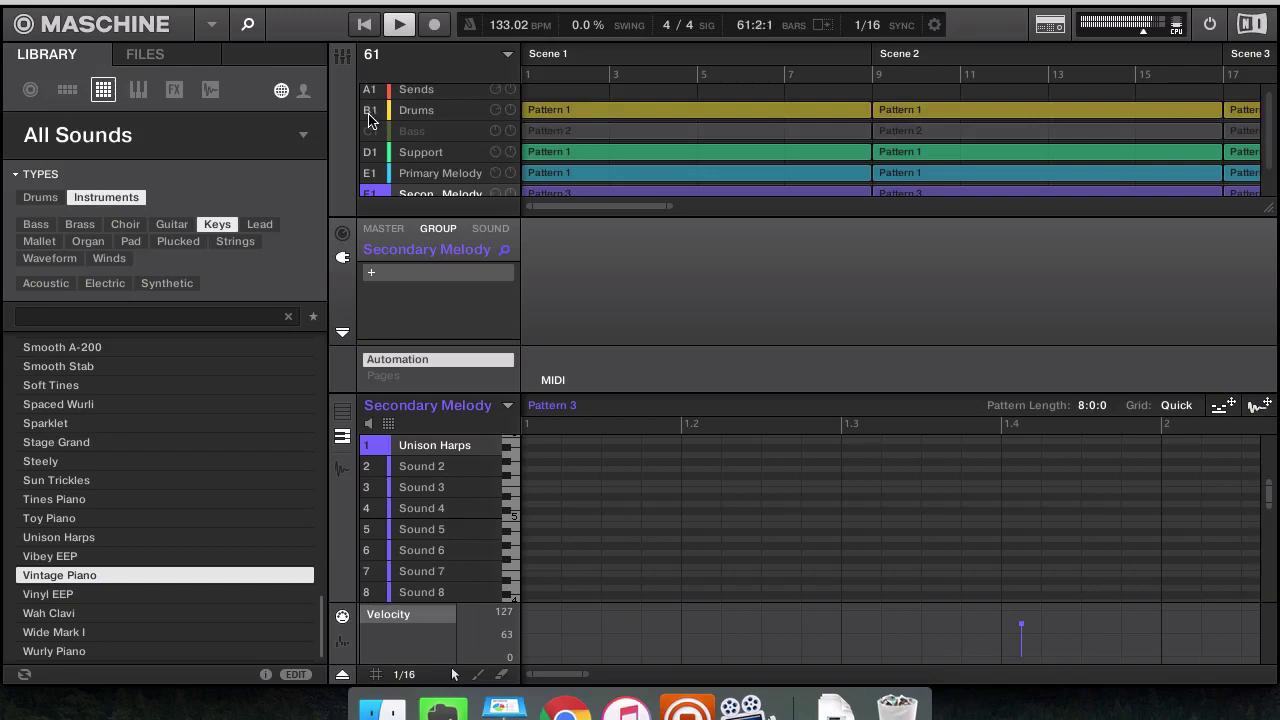
{"action": "left_click", "coordinate": [558, 58]}
{"action": "key", "text": "space"}
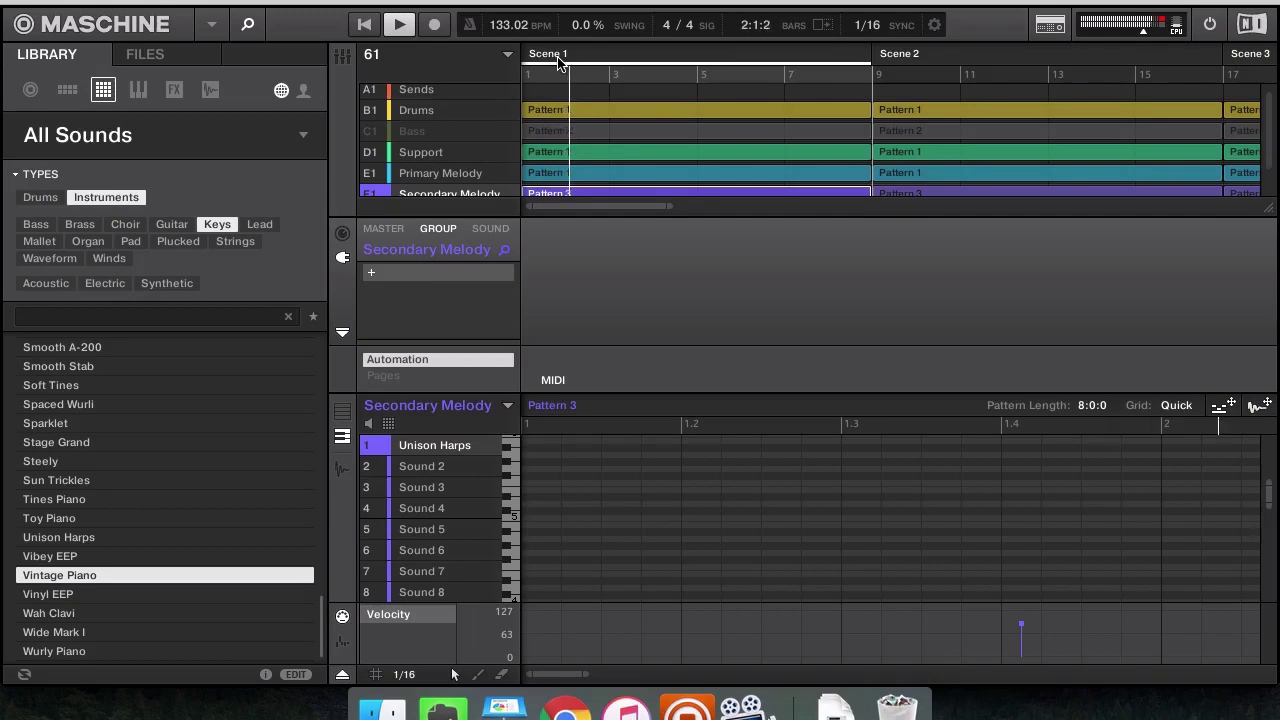
{"action": "left_click", "coordinate": [369, 131]}
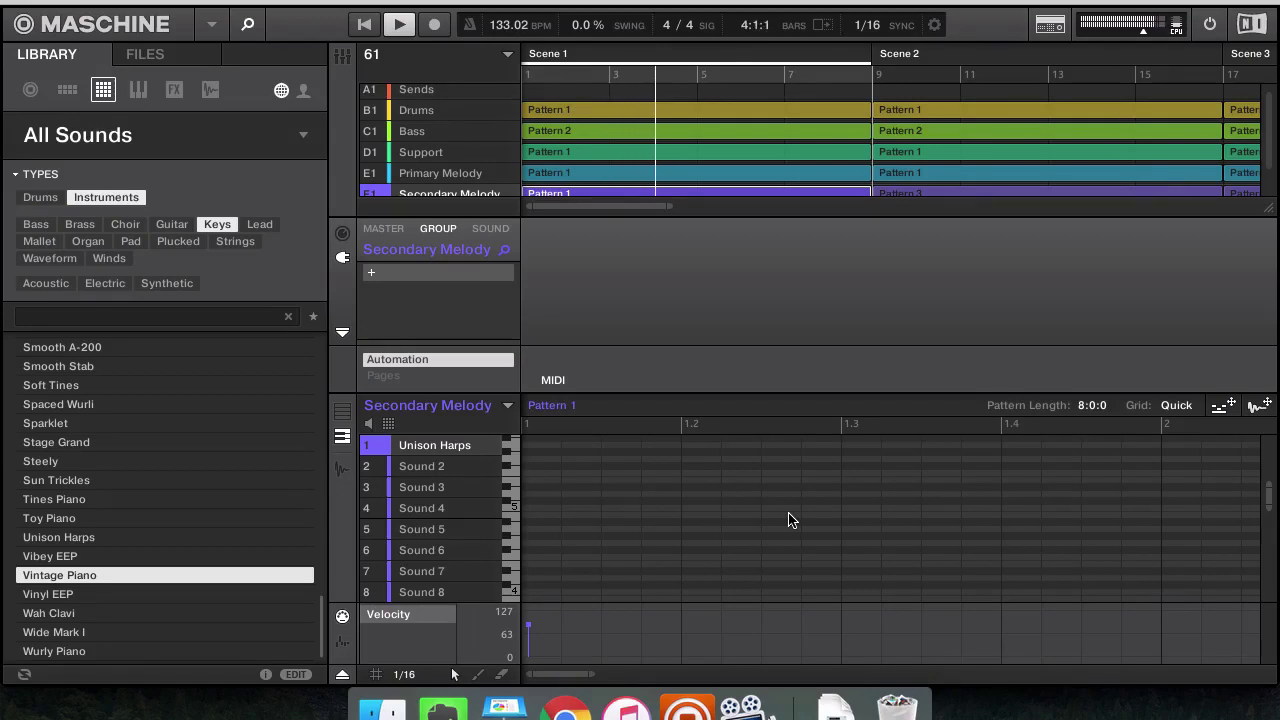
Re-enable Beat Delay on the Secondary Melody's Unison Harps sound and open the effect's settings
{"action": "left_click", "coordinate": [490, 229]}
{"action": "left_click", "coordinate": [375, 291]}
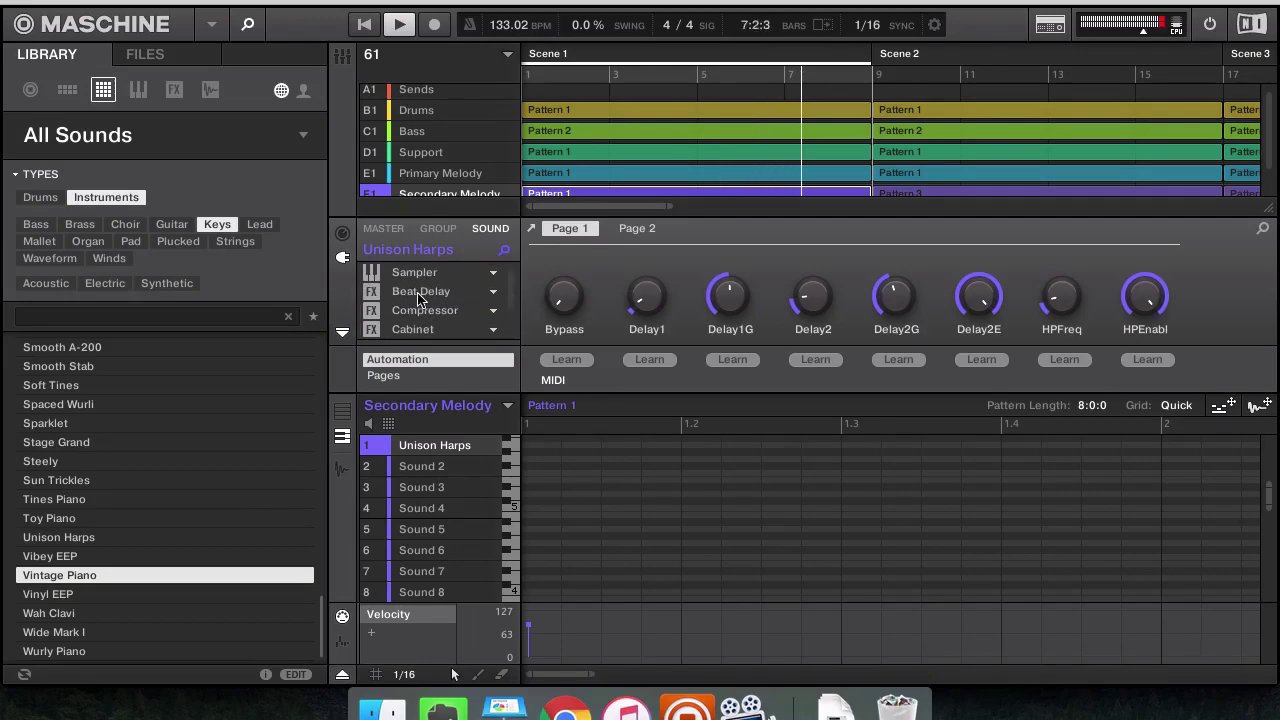
{"action": "left_click", "coordinate": [419, 295]}
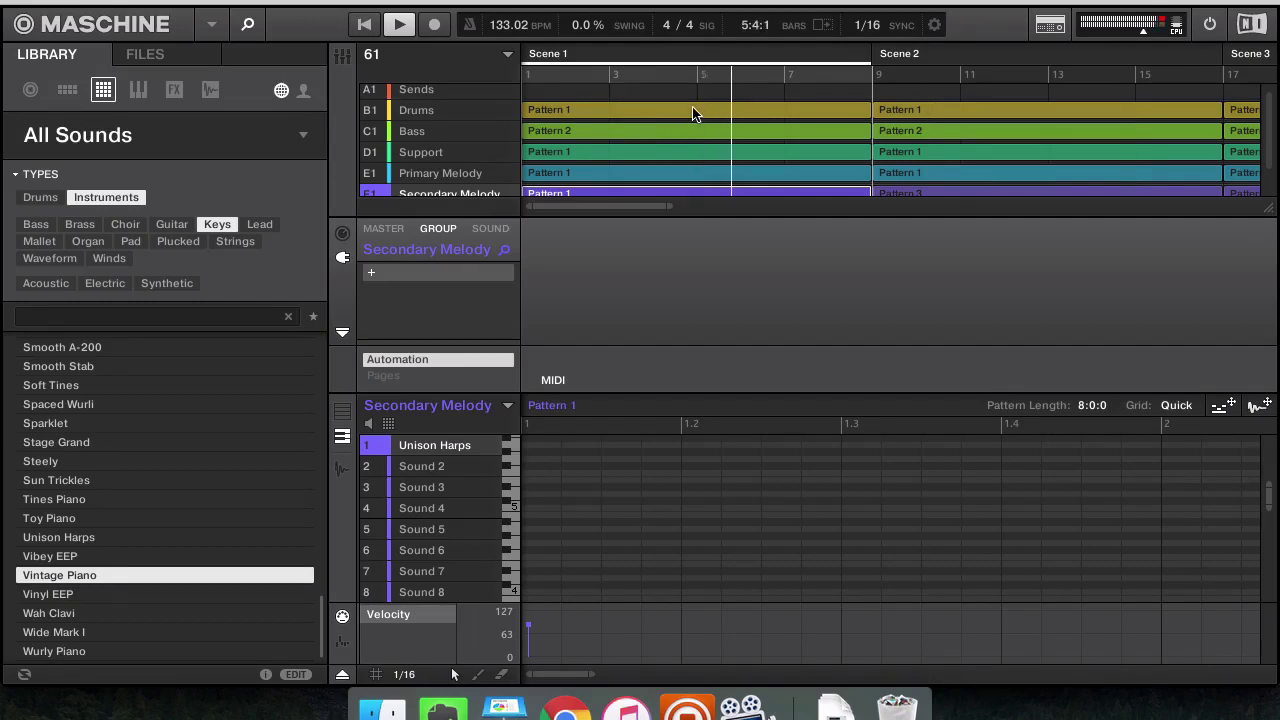
Remove the Support, Bass, Drums and Secondary Melody patterns from Scene 1, keeping only the Primary Melody
{"action": "scroll", "coordinate": [693, 113], "scroll_direction": "up", "scroll_amount": 1}
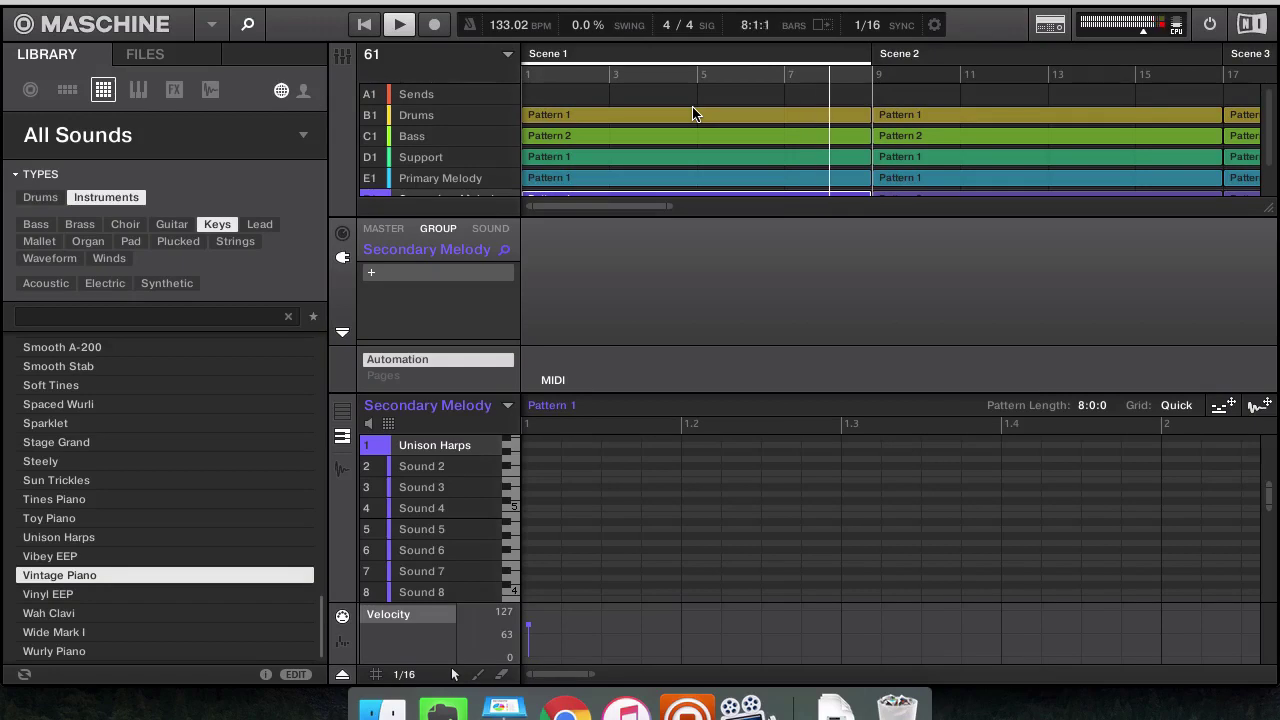
{"action": "scroll", "coordinate": [711, 126], "scroll_direction": "down", "scroll_amount": 7}
{"action": "scroll", "coordinate": [760, 146], "scroll_direction": "up", "scroll_amount": 6}
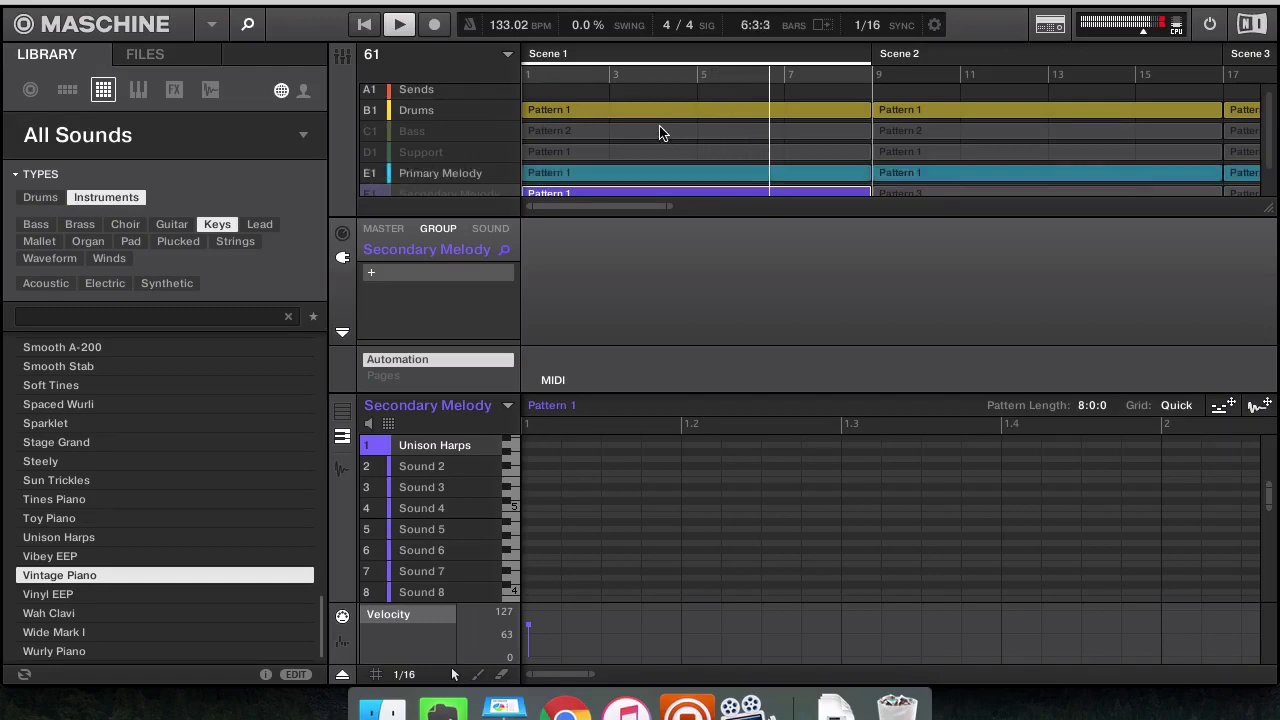
{"action": "scroll", "coordinate": [660, 133], "scroll_direction": "down", "scroll_amount": 1}
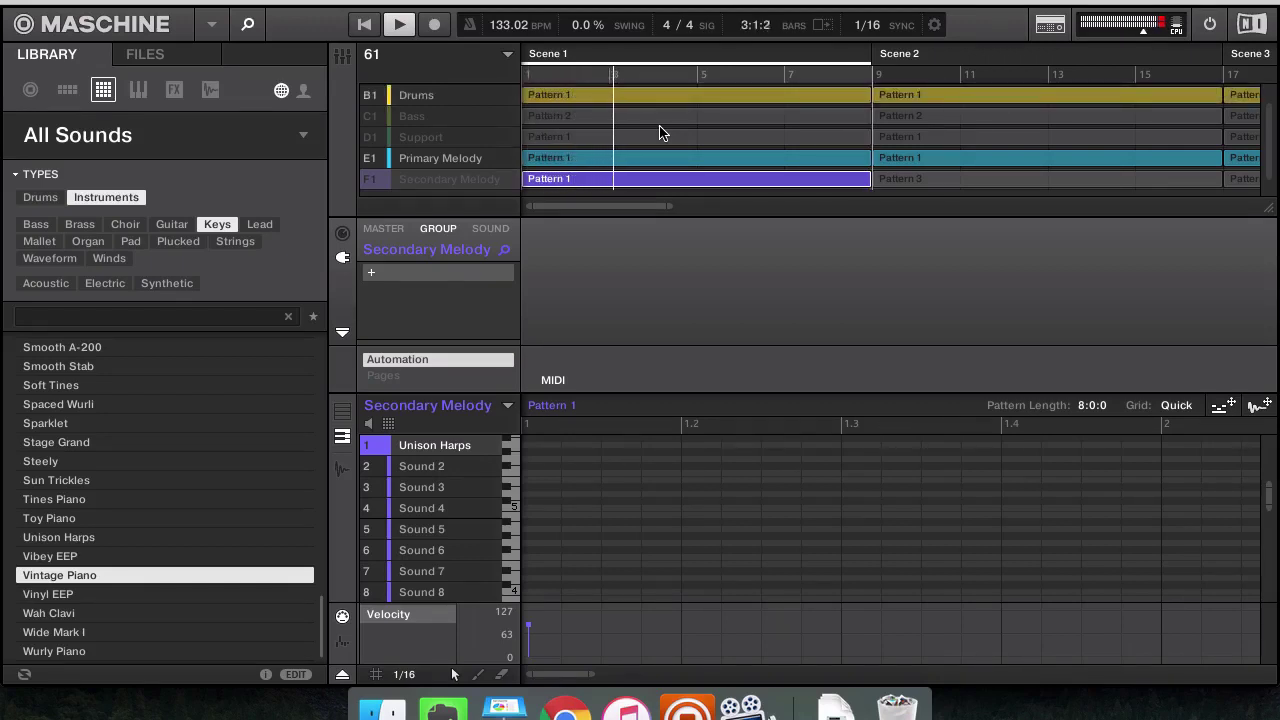
{"action": "left_click", "coordinate": [634, 140]}
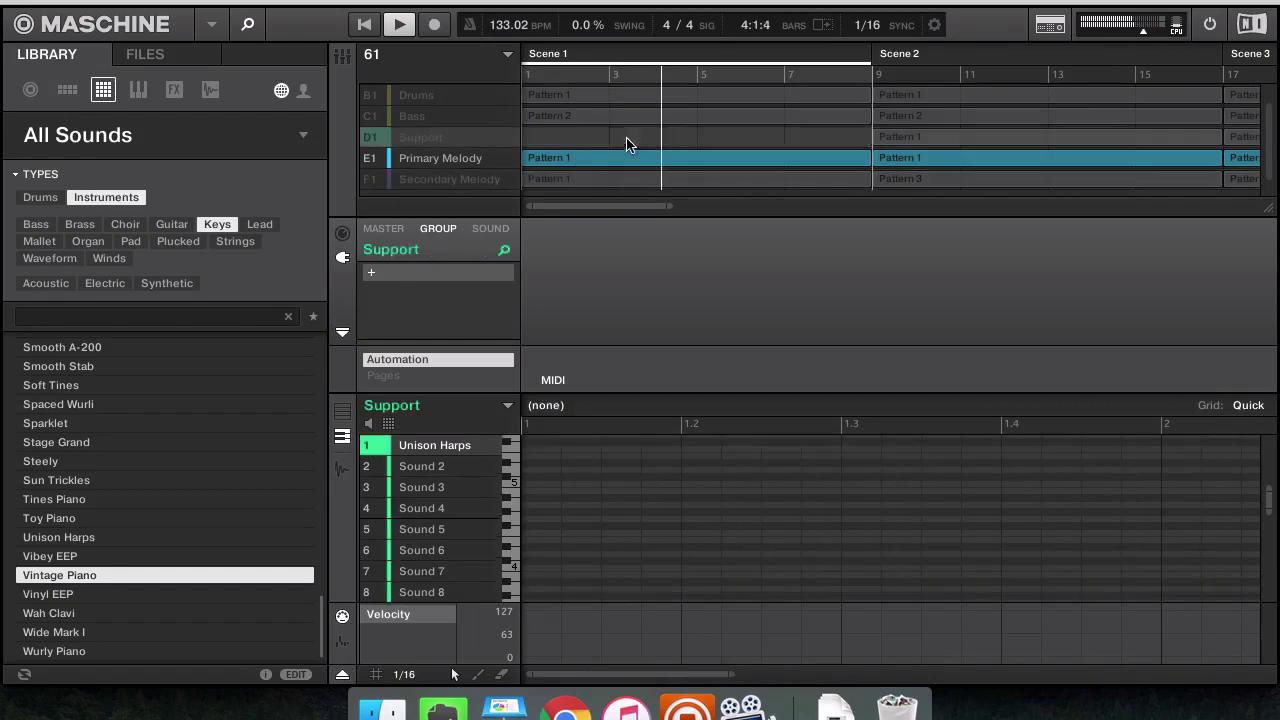
{"action": "left_click", "coordinate": [590, 114]}
{"action": "left_click", "coordinate": [587, 102]}
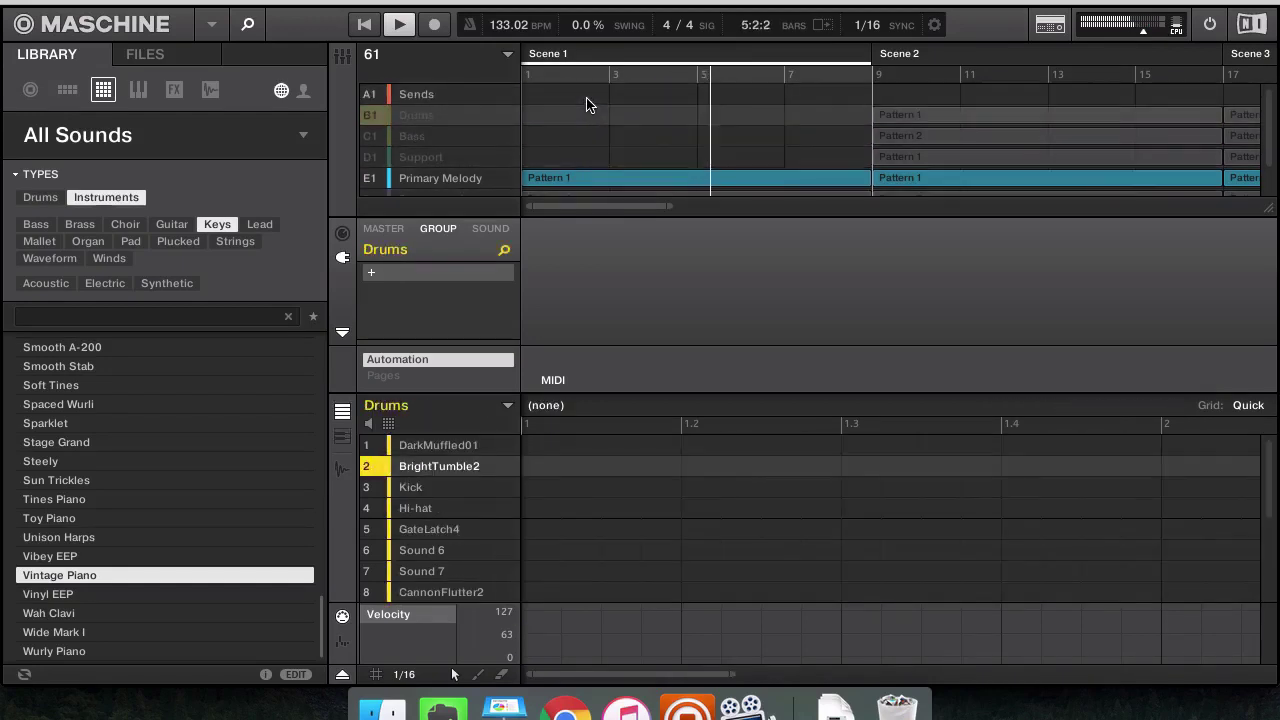
{"action": "scroll", "coordinate": [584, 112], "scroll_direction": "down", "scroll_amount": 1}
{"action": "left_click", "coordinate": [579, 167]}
Remove the Secondary Melody, Support and Drums patterns from Scene 2, keeping the Bass and Primary Melody
{"action": "left_click", "coordinate": [980, 166]}
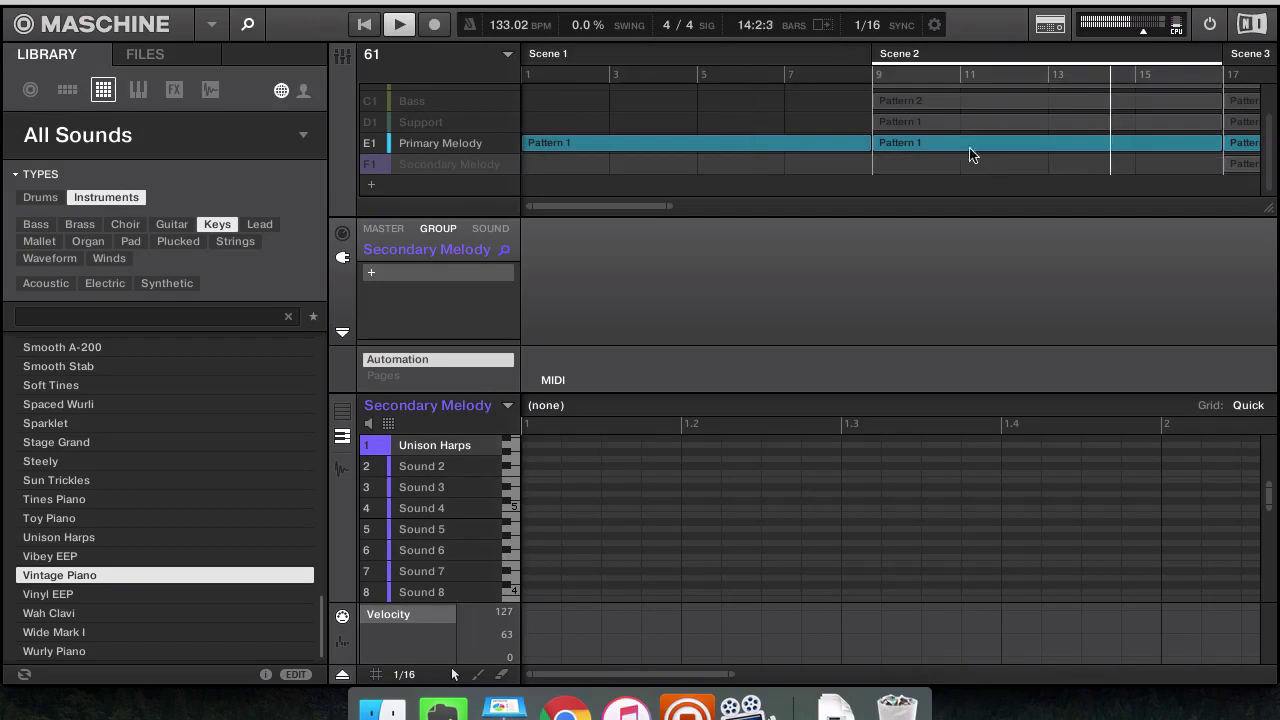
{"action": "left_click", "coordinate": [932, 123]}
{"action": "scroll", "coordinate": [925, 112], "scroll_direction": "up", "scroll_amount": 1}
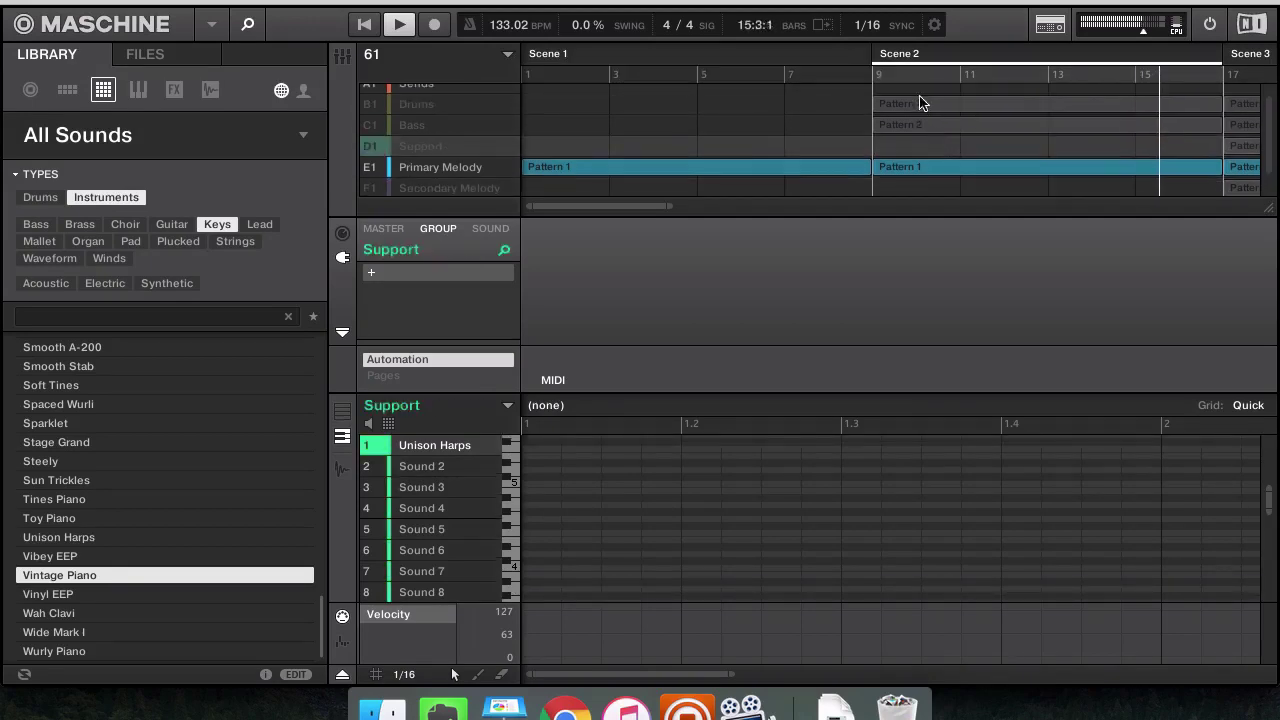
{"action": "left_click", "coordinate": [920, 104]}
Remove the Secondary Melody and Support patterns from Scene 3
{"action": "left_click", "coordinate": [1108, 185]}
{"action": "scroll", "coordinate": [1100, 160], "scroll_direction": "down", "scroll_amount": 1}
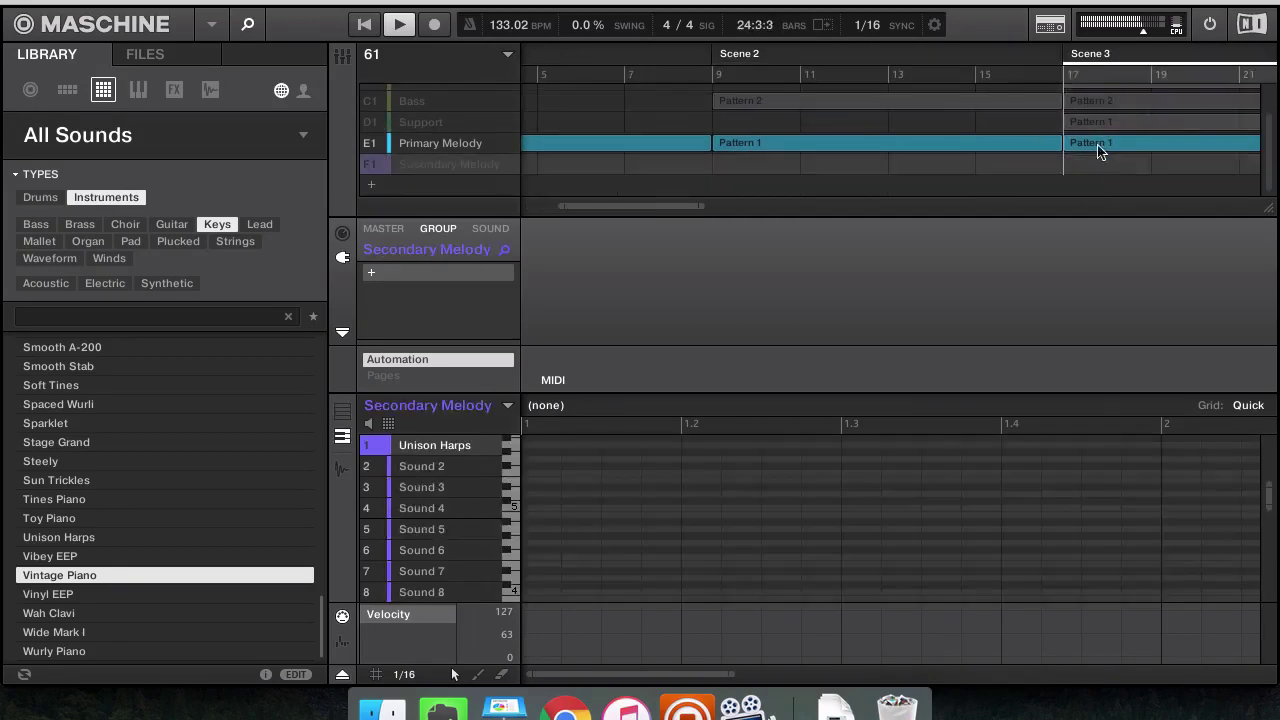
{"action": "left_click", "coordinate": [1085, 127]}
{"action": "scroll", "coordinate": [778, 148], "scroll_direction": "left", "scroll_amount": 3}
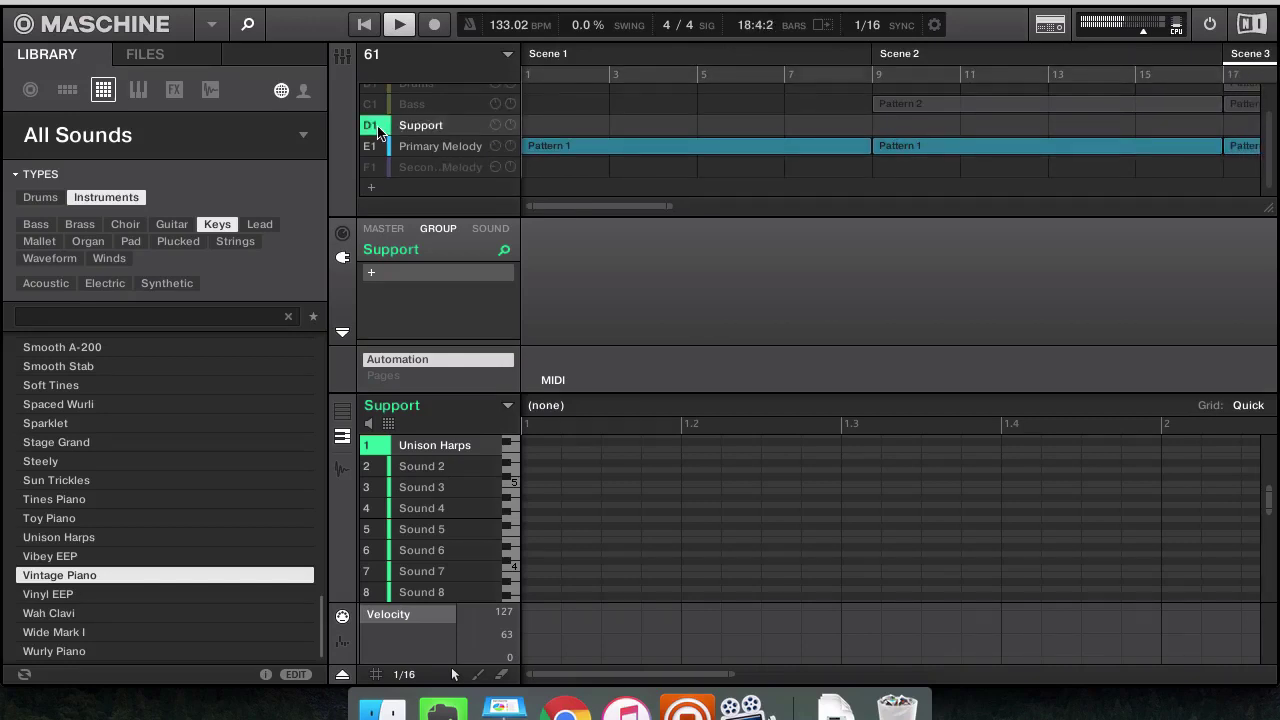
Unmute the remaining muted groups, including Drums and Bass, and play the arrangement from the start of Scene 1
{"action": "scroll", "coordinate": [378, 130], "scroll_direction": "up", "scroll_amount": 1}
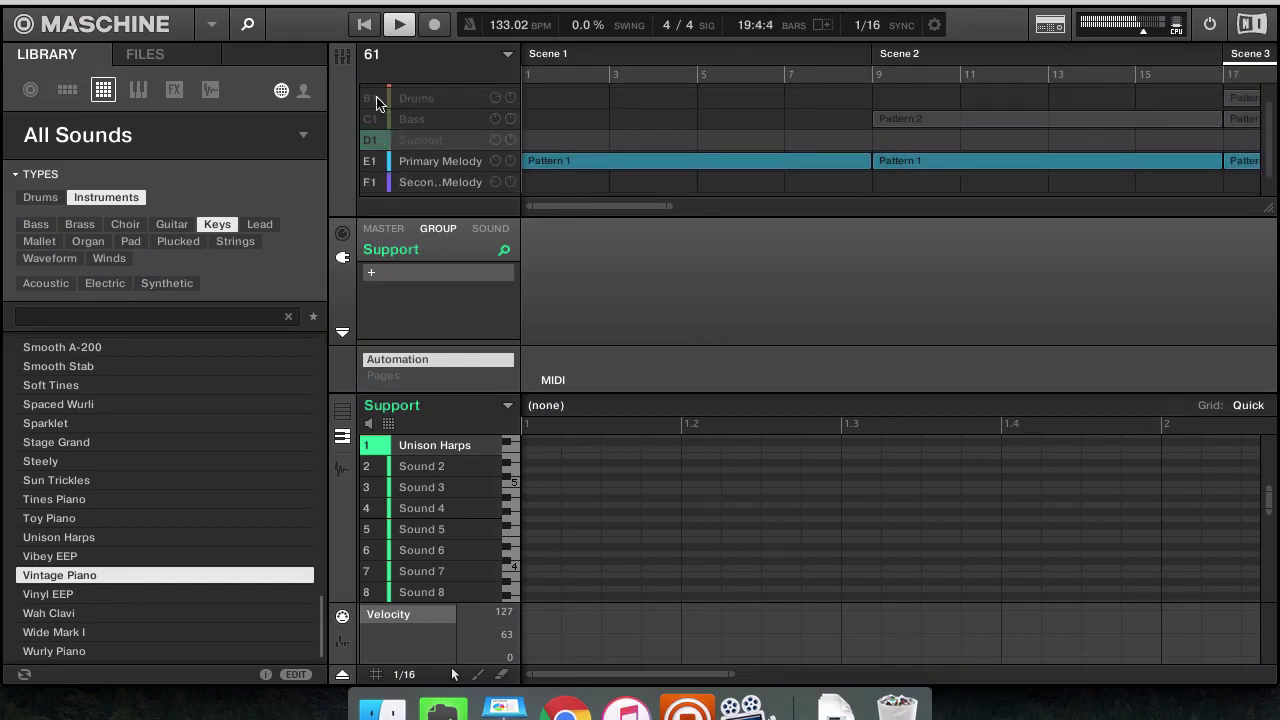
{"action": "left_click", "coordinate": [376, 98]}
{"action": "left_click", "coordinate": [376, 119]}
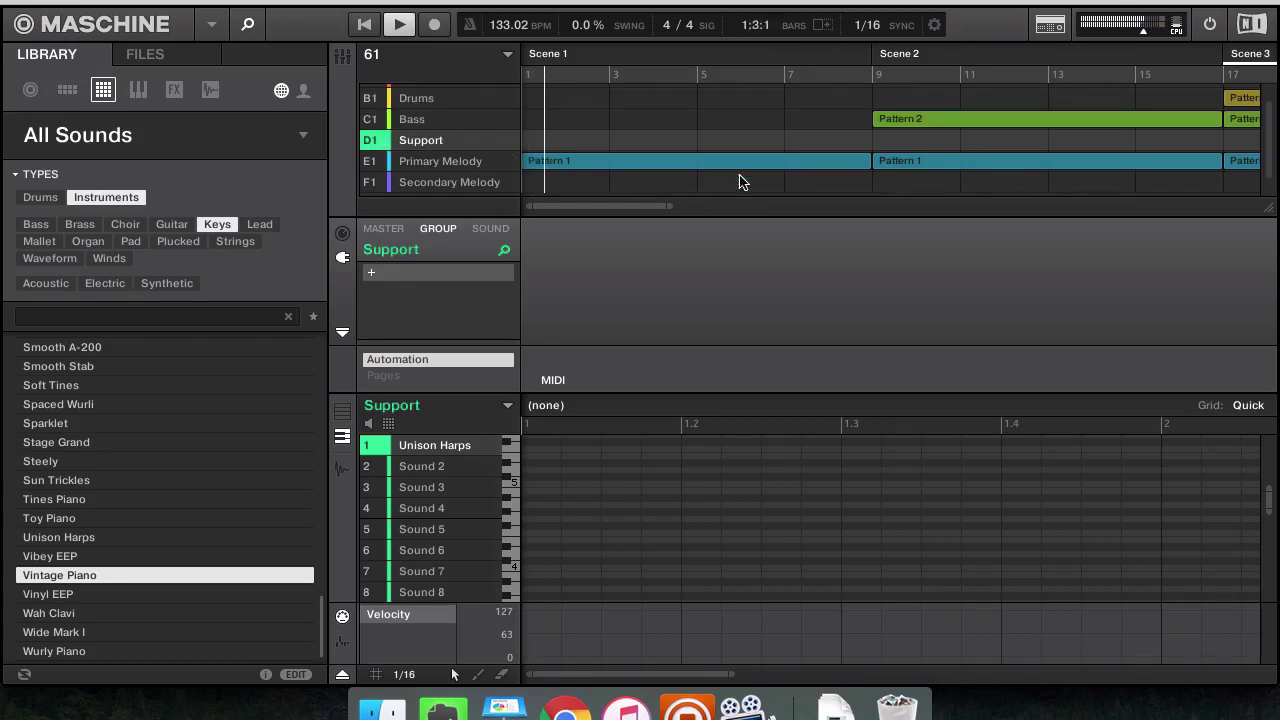
{"action": "key", "text": "XF86AudioRaiseVolume"}
Switch the Bass group in Scene 2 to Pattern 1 and restart playback from Scene 1
{"action": "left_click", "coordinate": [961, 123]}
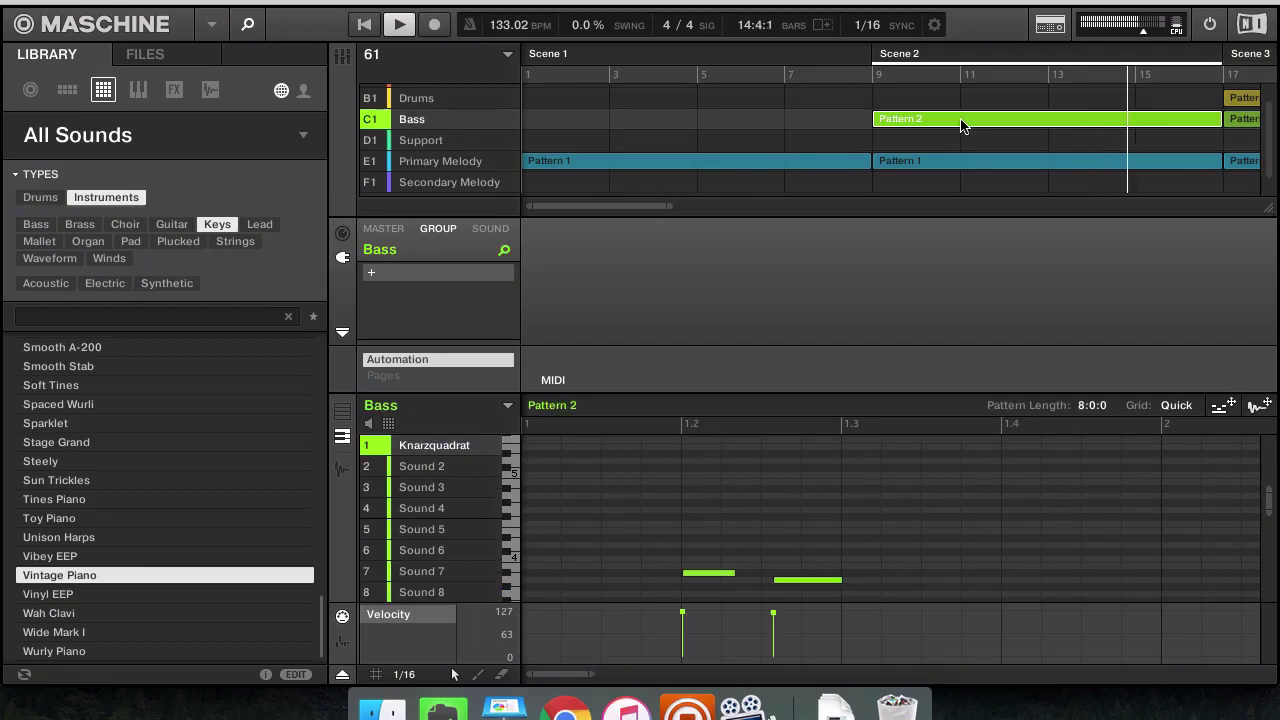
{"action": "key", "text": "ctrl+z"}
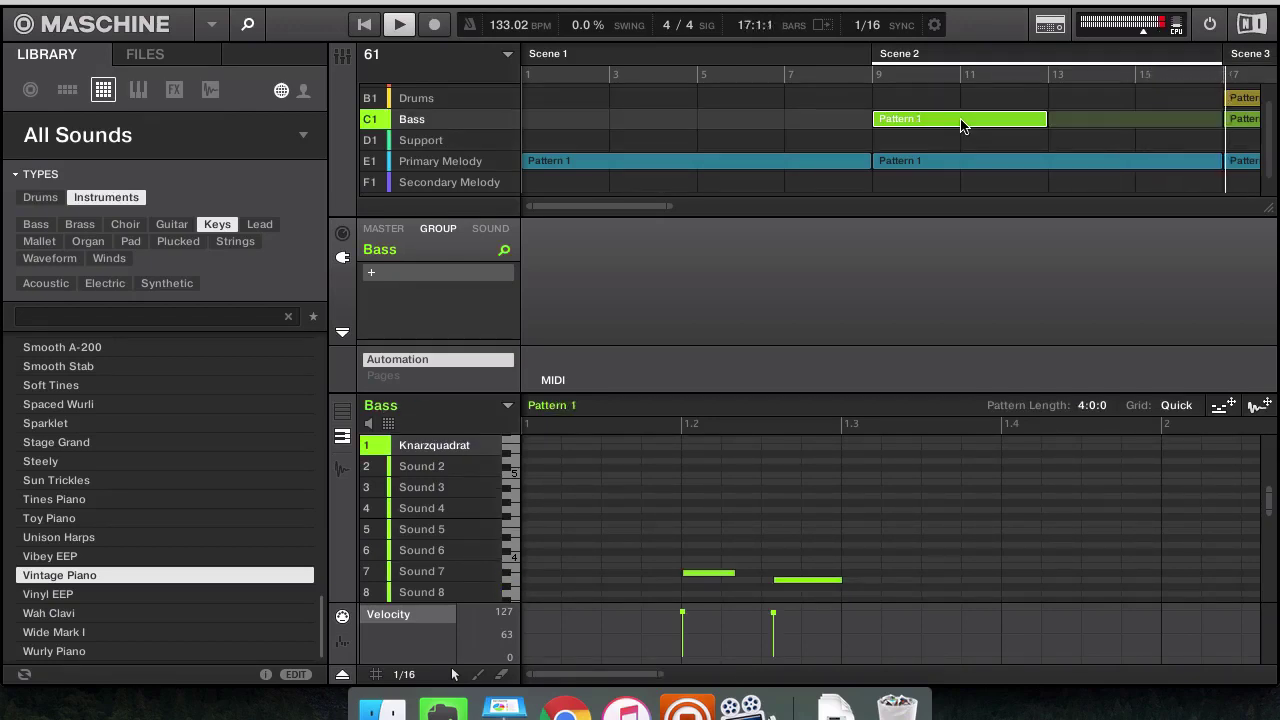
{"action": "key", "text": "space"}
{"action": "key", "text": "space"}
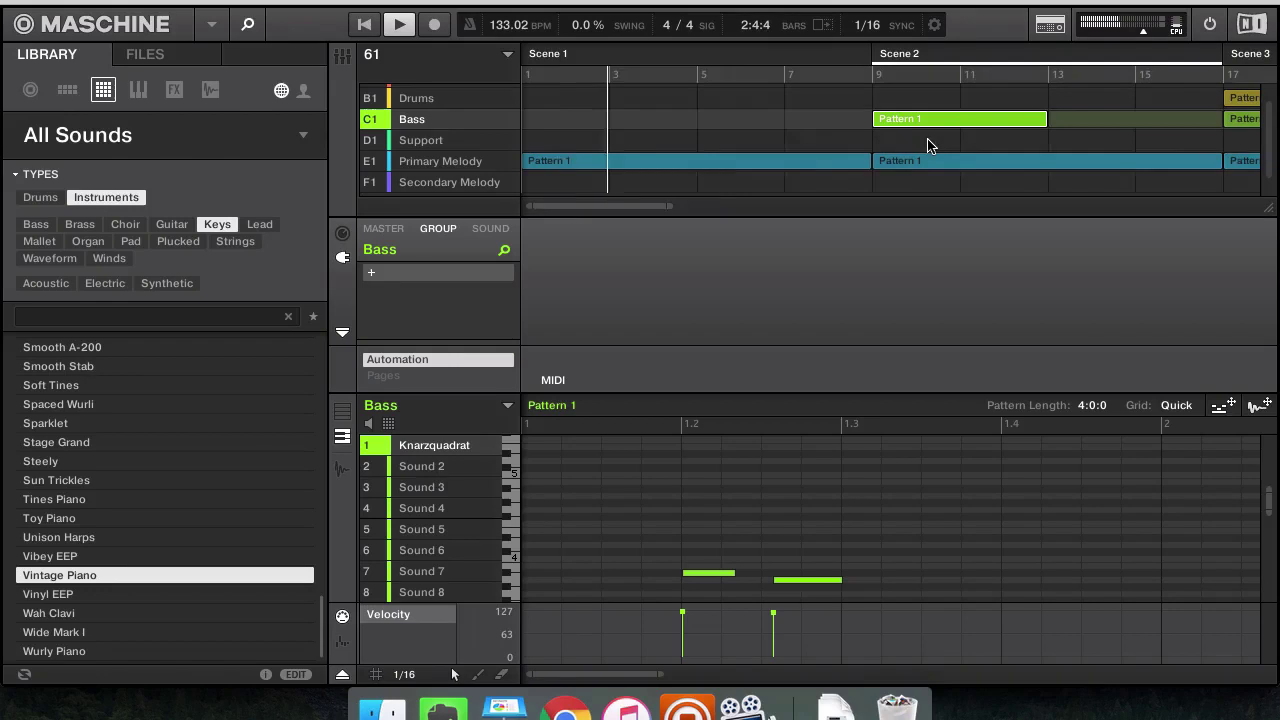
Extend the Bass group's Pattern 1 to a length of 8:0:0 so it fills Scene 2
{"action": "scroll", "coordinate": [930, 142], "scroll_direction": "right", "scroll_amount": 5}
{"action": "scroll", "coordinate": [927, 145], "scroll_direction": "up", "scroll_amount": 1}
{"action": "scroll", "coordinate": [930, 145], "scroll_direction": "left", "scroll_amount": 4}
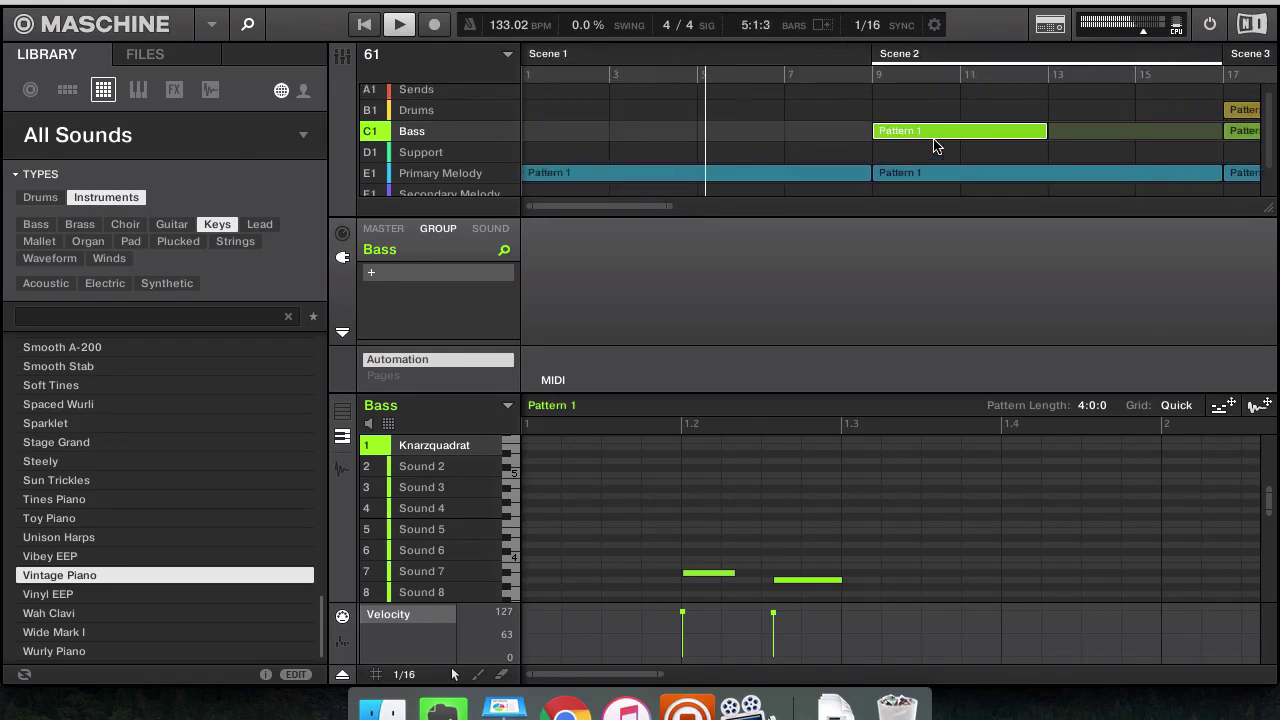
{"action": "left_click", "coordinate": [935, 145]}
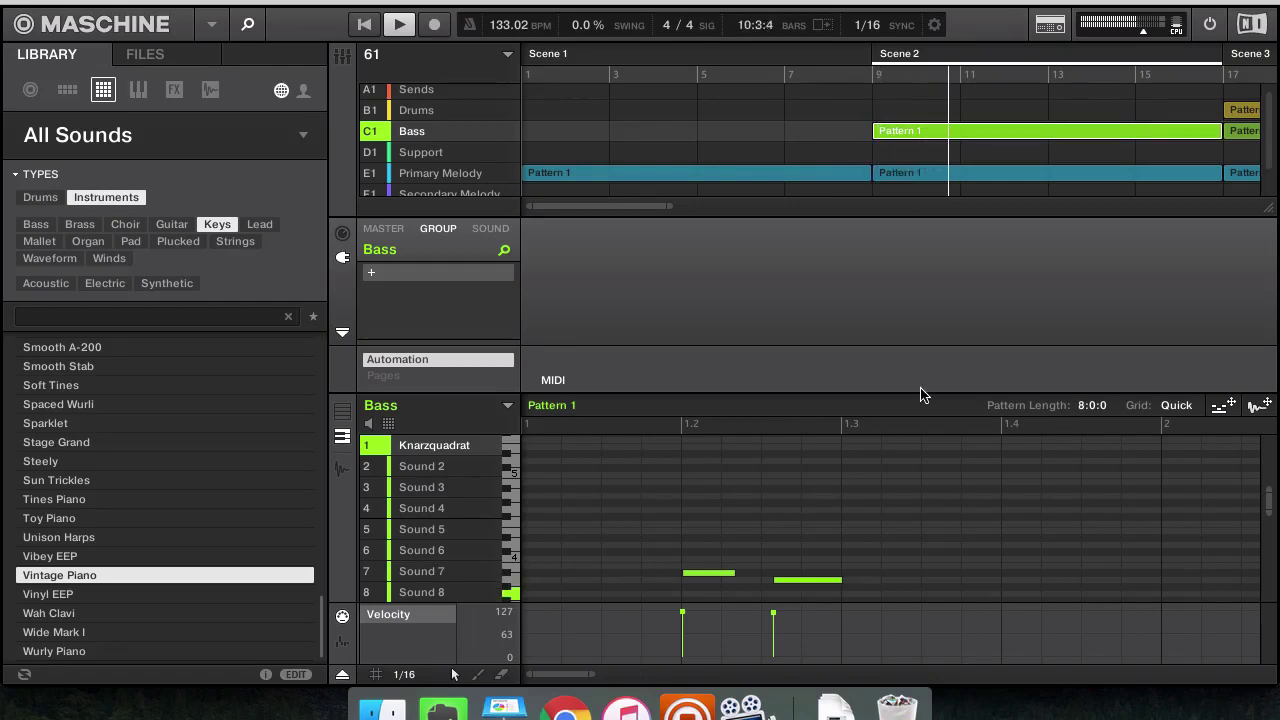
Open the Filter settings of the Bass group's Knarzquadrat sound and replay the song from Scene 1
{"action": "left_click", "coordinate": [490, 229]}
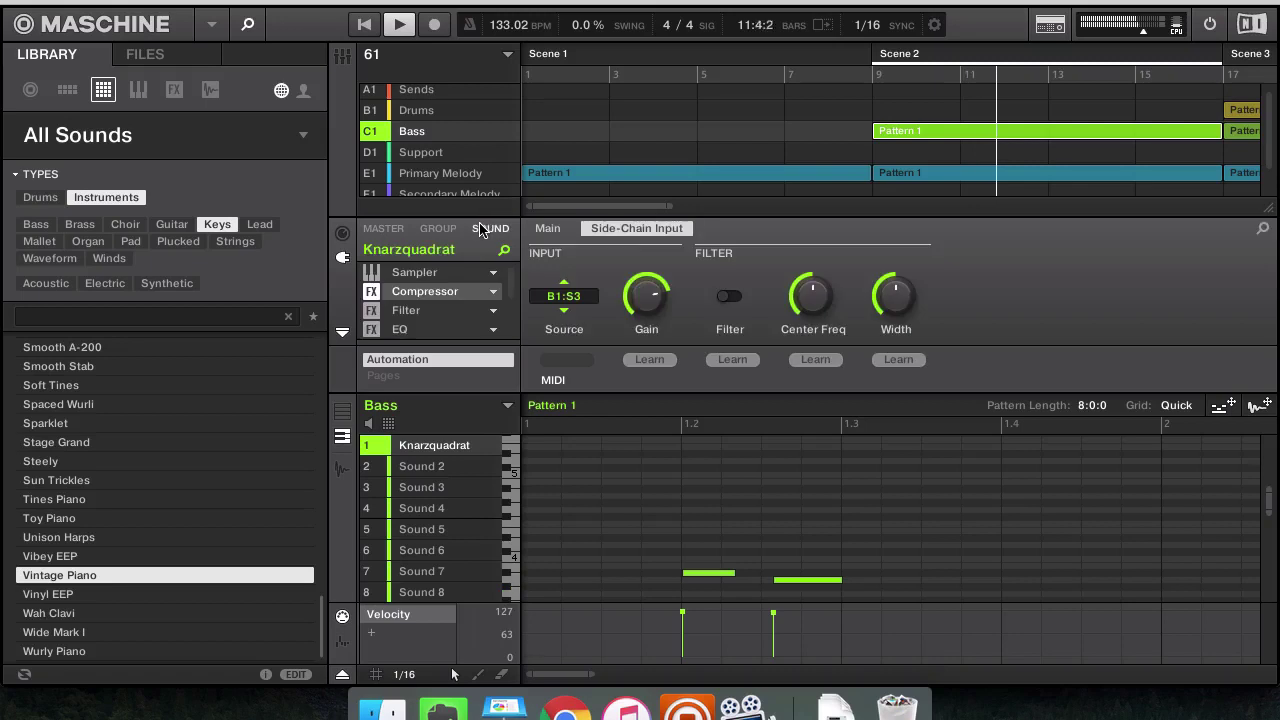
{"action": "left_click", "coordinate": [436, 312]}
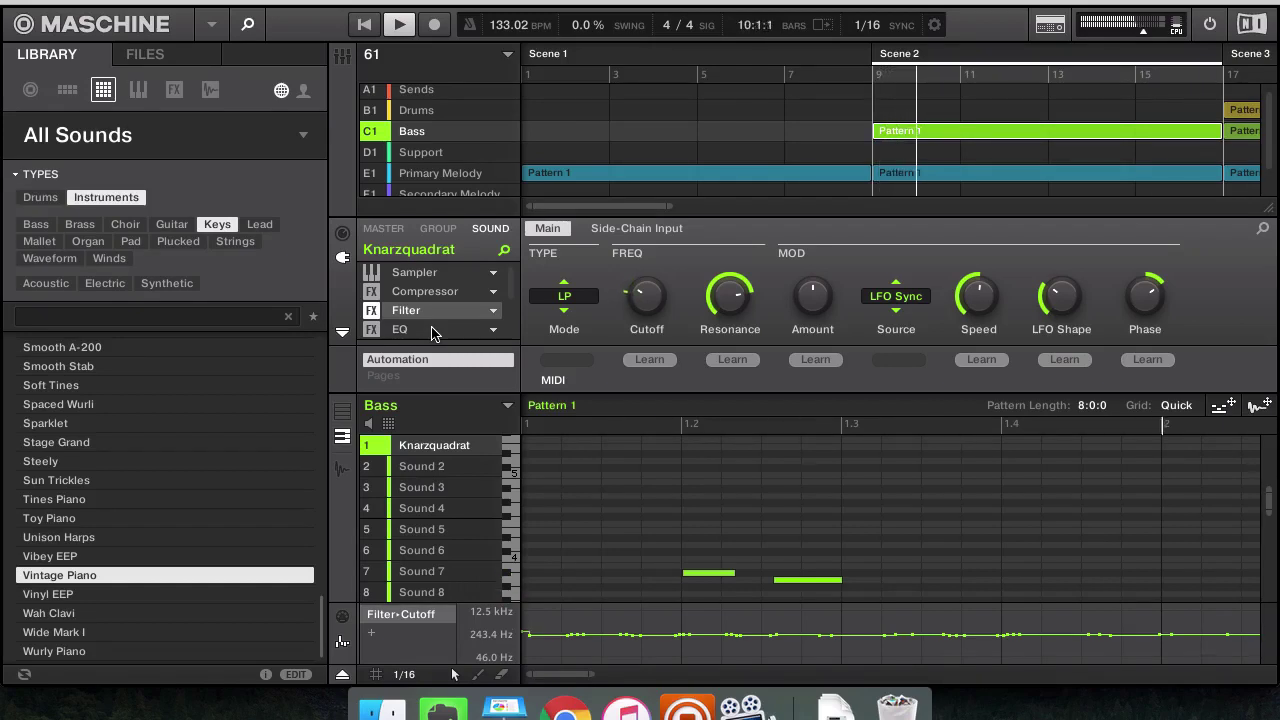
{"action": "key", "text": "space"}
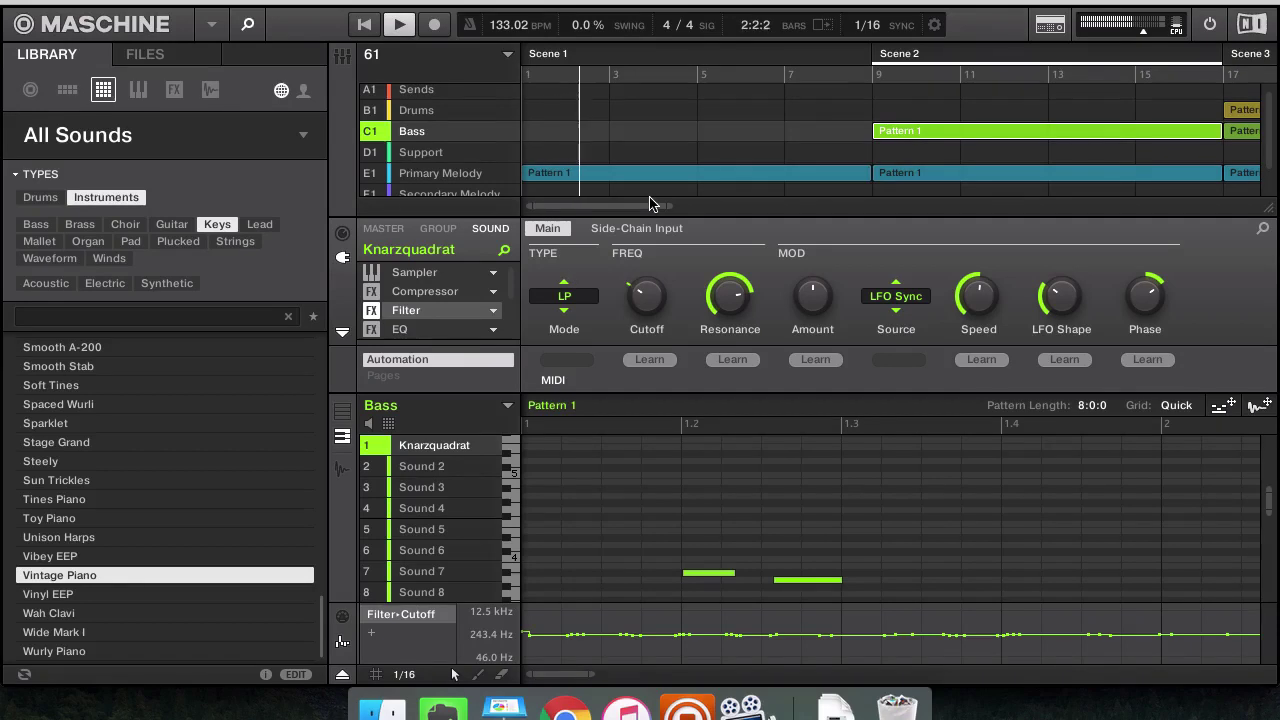
{"action": "scroll", "coordinate": [877, 186], "scroll_direction": "right", "scroll_amount": 5}
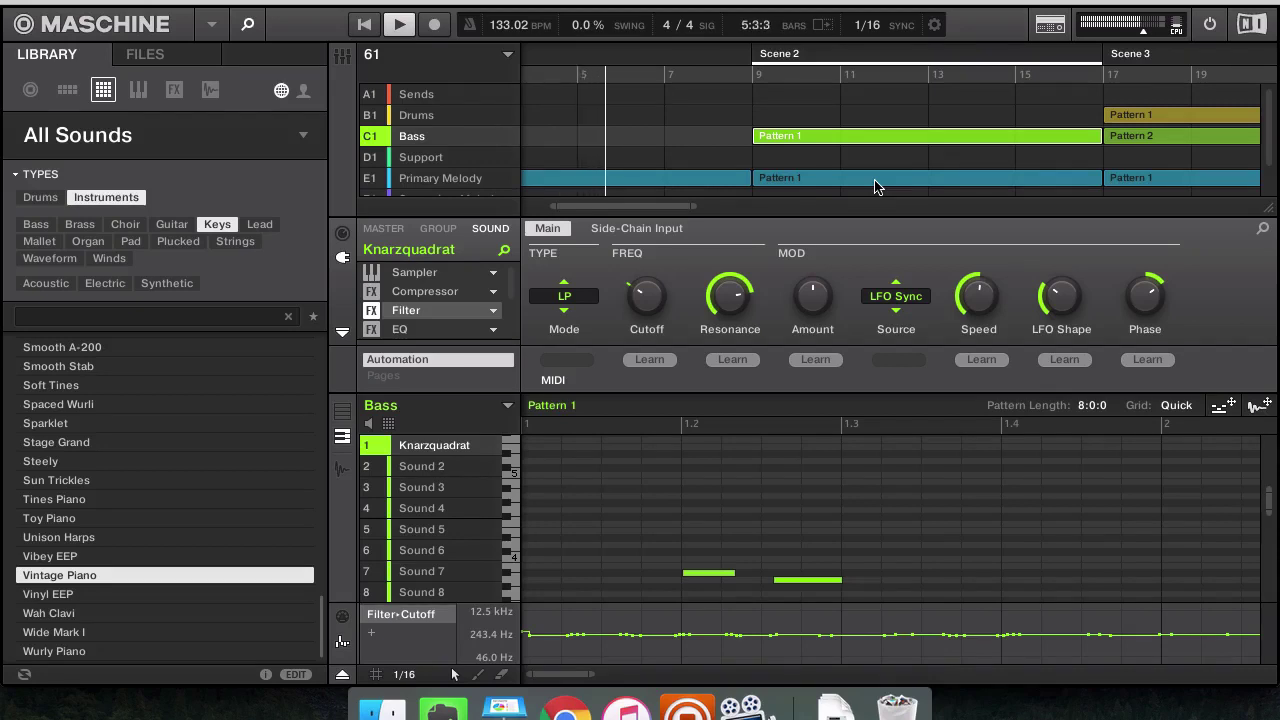
{"action": "key", "text": "XF86AudioRaiseVolume"}
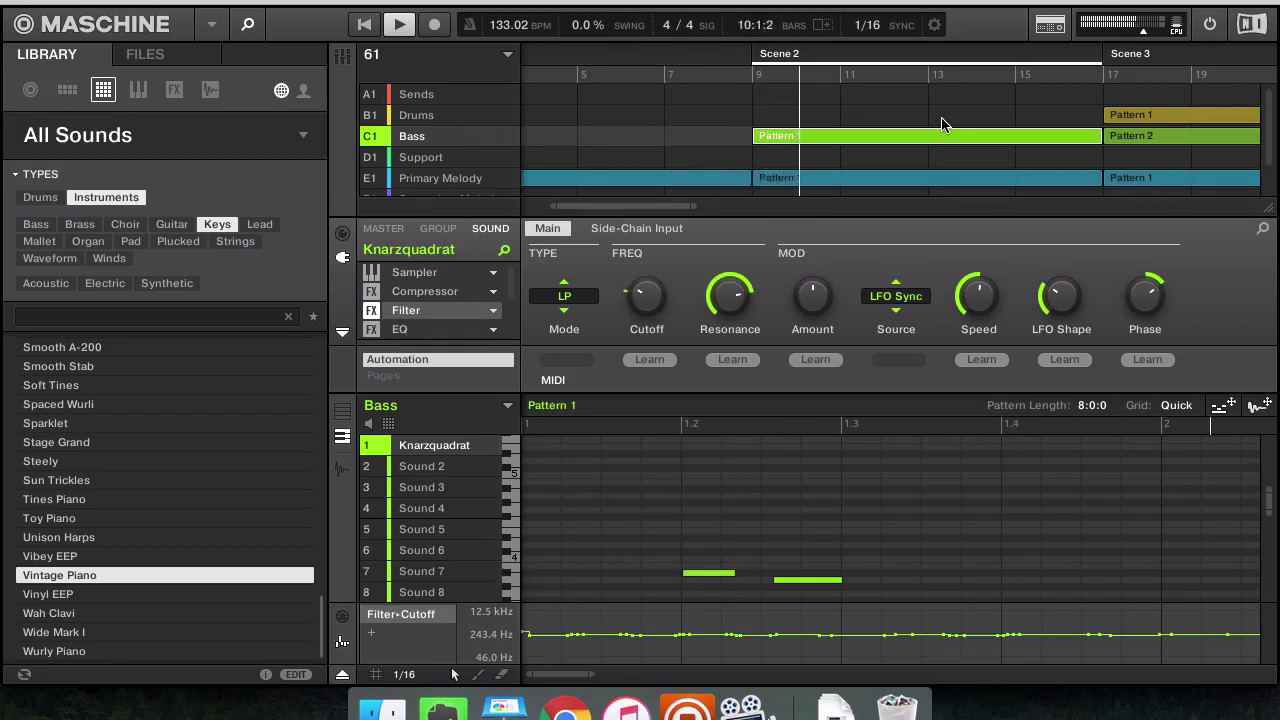
Switch the Bass group in Scene 3 from Pattern 2 to Pattern 1
{"action": "scroll", "coordinate": [941, 124], "scroll_direction": "right", "scroll_amount": 5}
{"action": "scroll", "coordinate": [941, 124], "scroll_direction": "right", "scroll_amount": 4}
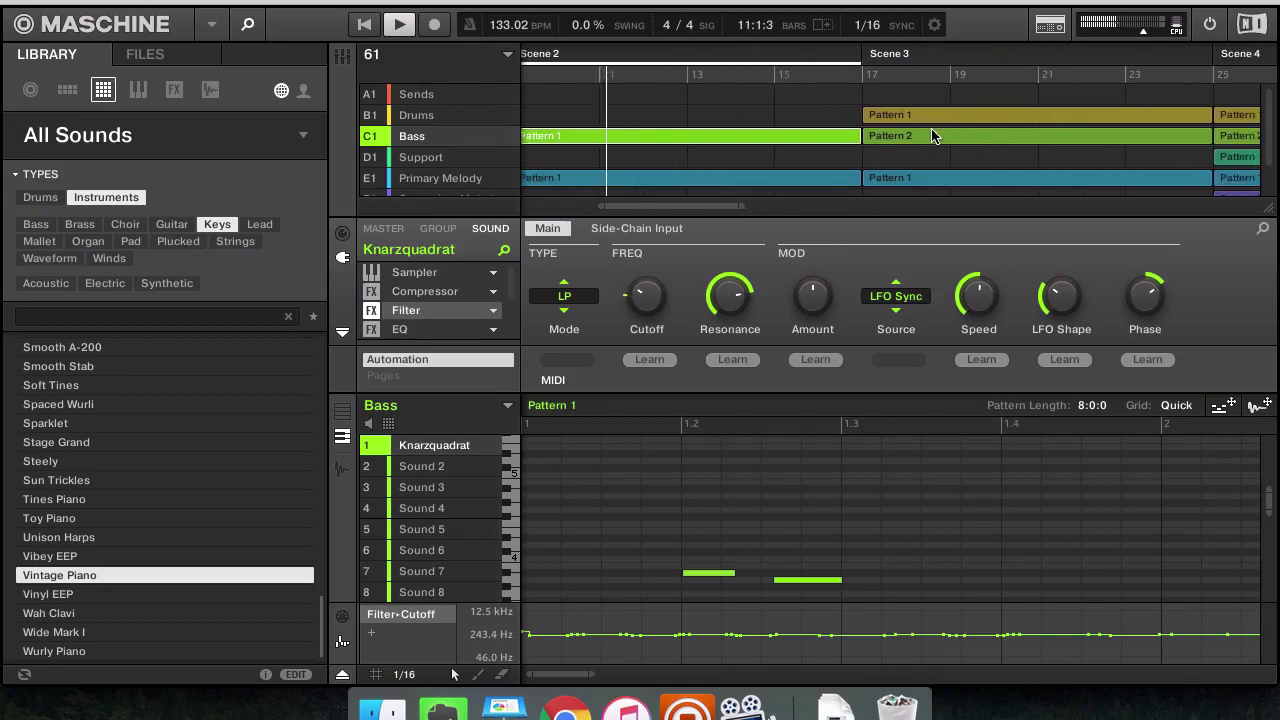
{"action": "scroll", "coordinate": [931, 136], "scroll_direction": "left", "scroll_amount": 4}
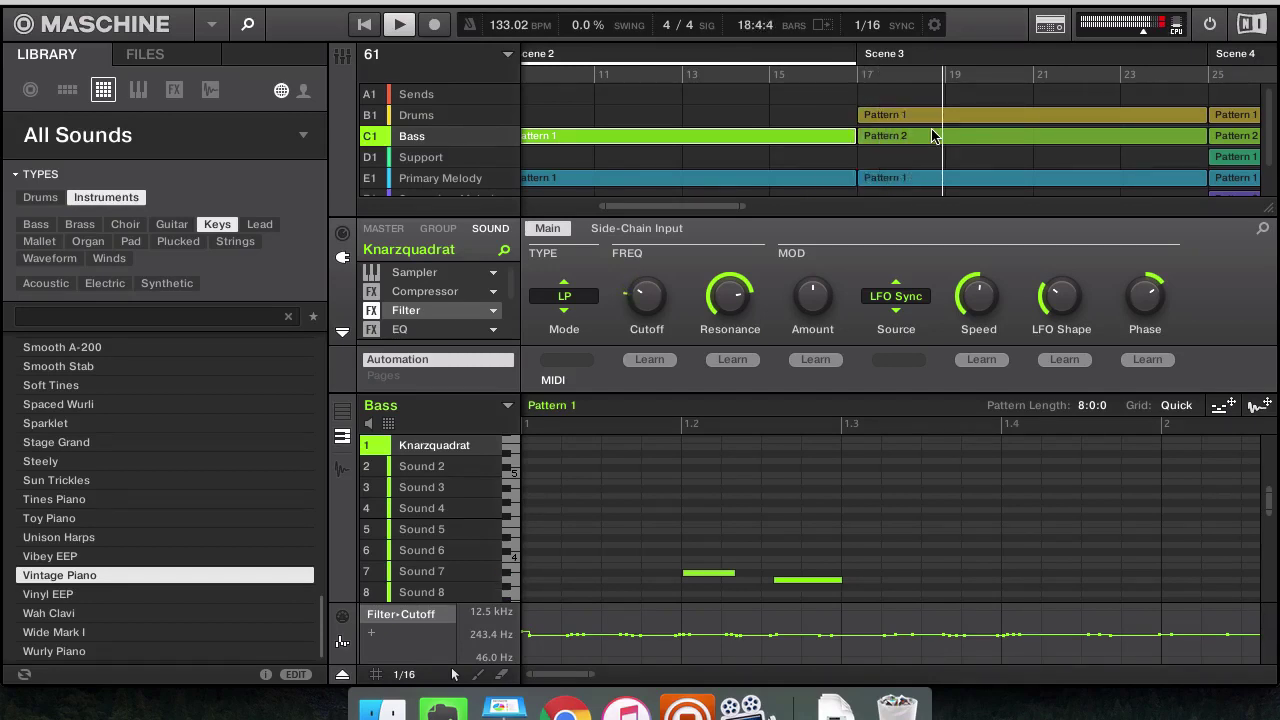
{"action": "left_click", "coordinate": [931, 136]}
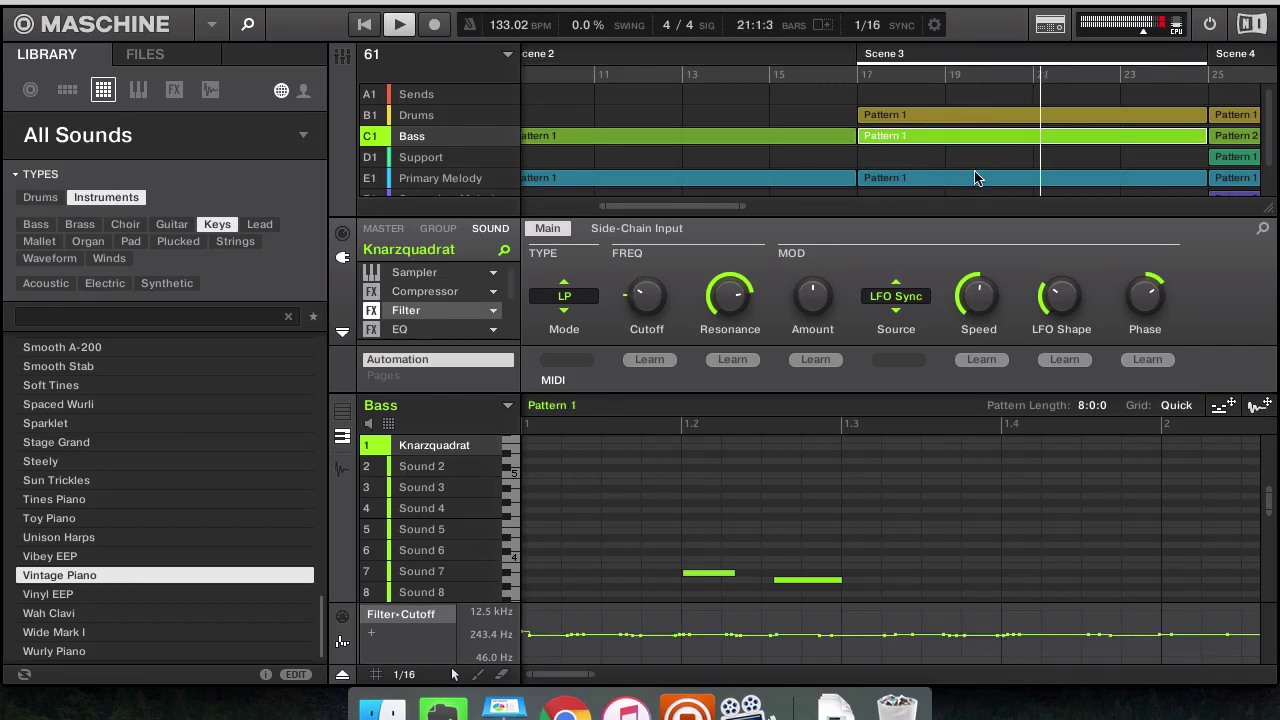
Remove the Secondary Melody and Support patterns from Scene 4
{"action": "scroll", "coordinate": [1045, 165], "scroll_direction": "down", "scroll_amount": 1}
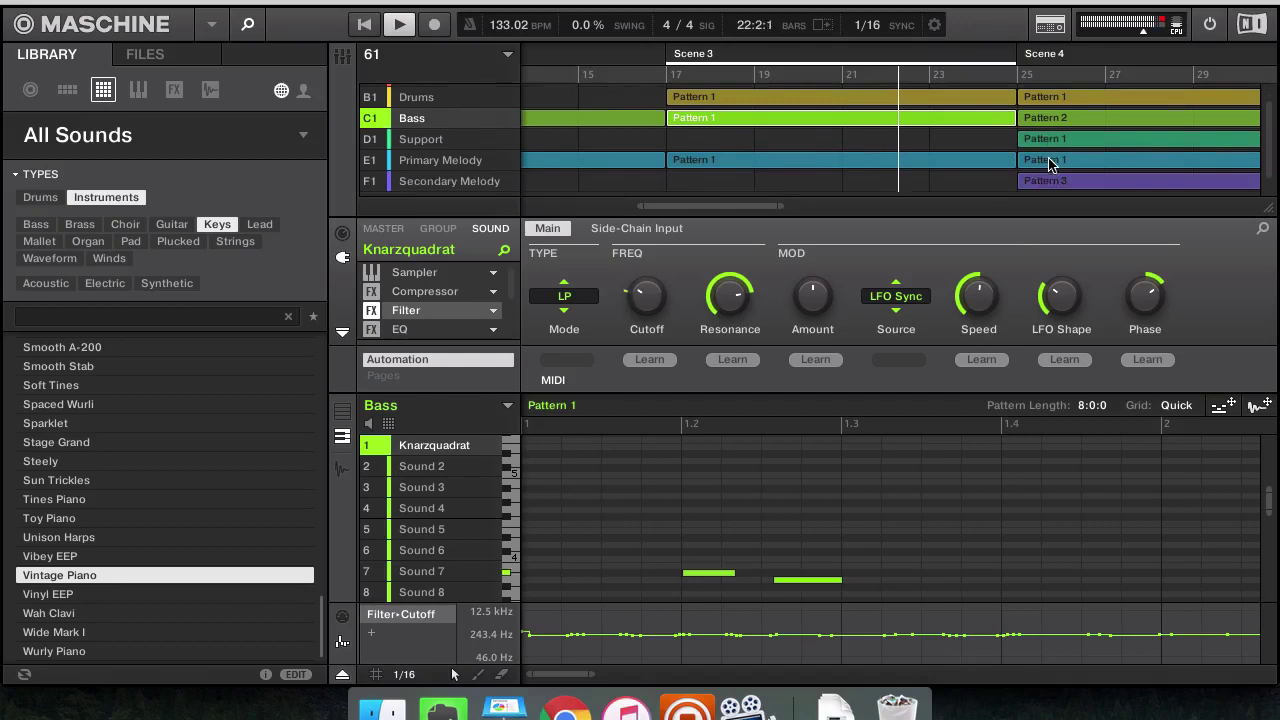
{"action": "right_click", "coordinate": [1045, 177]}
{"action": "scroll", "coordinate": [1045, 160], "scroll_direction": "down", "scroll_amount": 1}
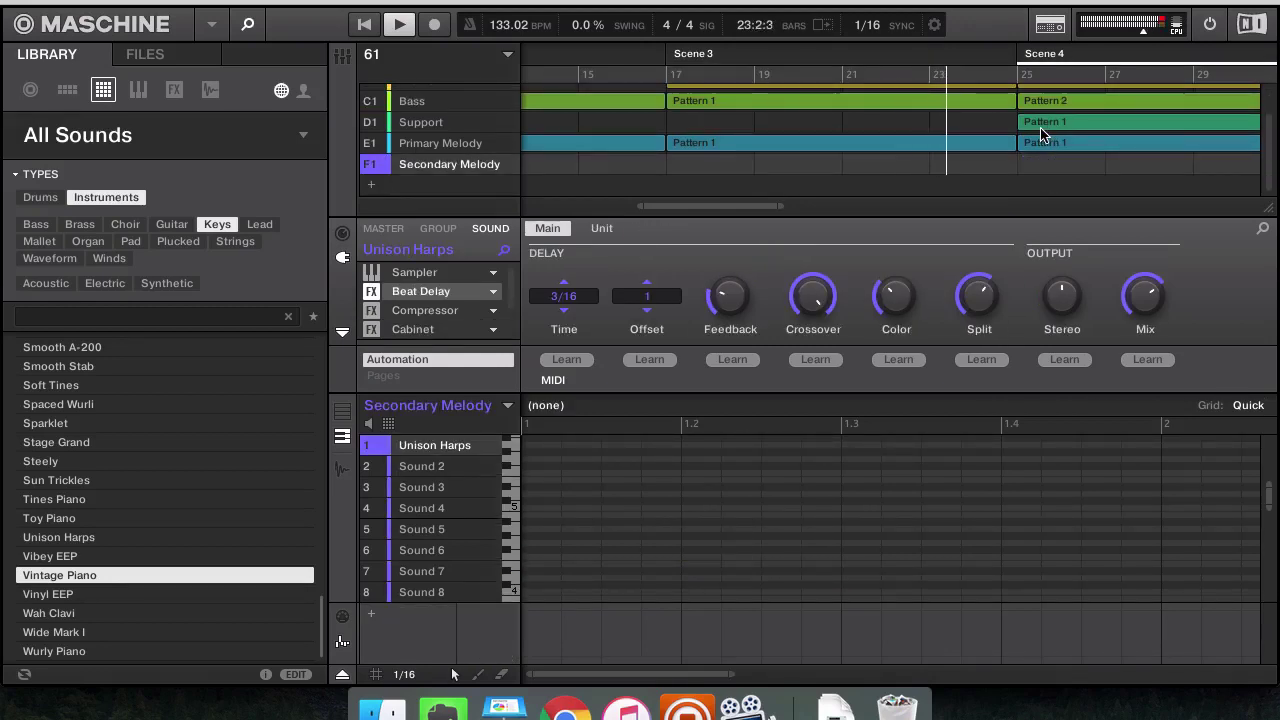
{"action": "right_click", "coordinate": [1040, 128]}
{"action": "scroll", "coordinate": [1040, 135], "scroll_direction": "up", "scroll_amount": 1}
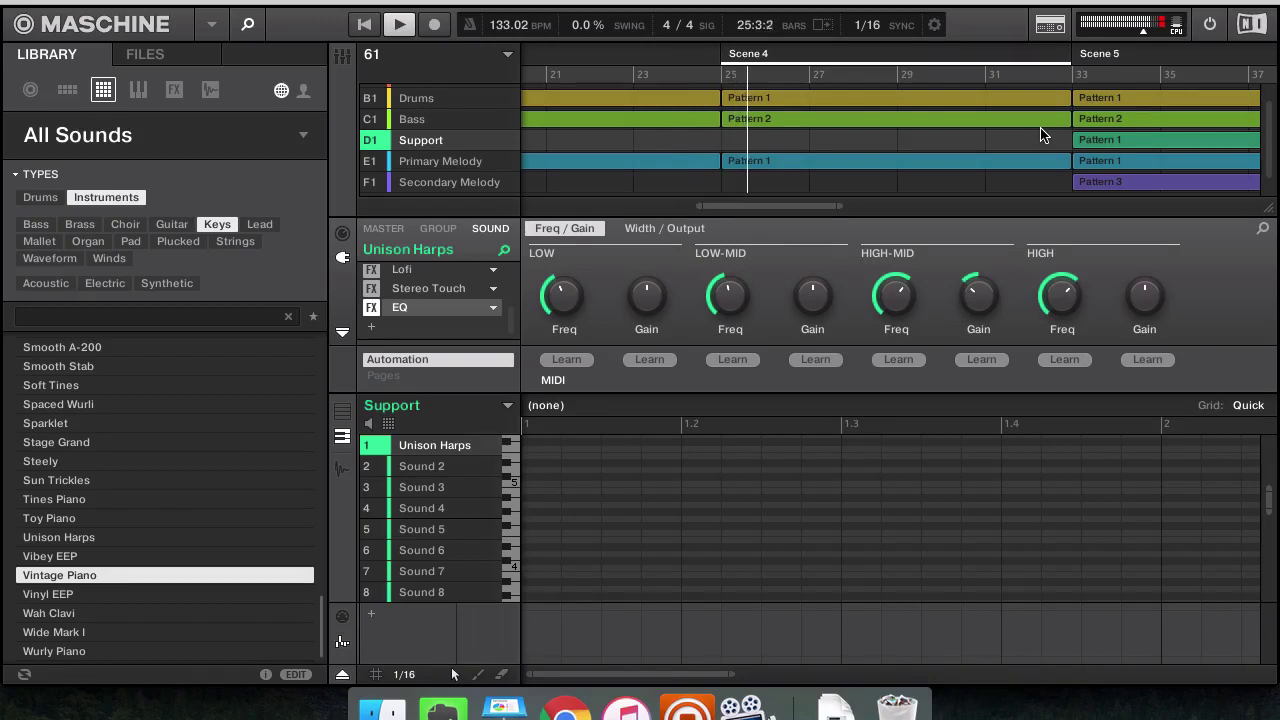
Remove the Drums and Secondary Melody patterns from Scene 5
{"action": "scroll", "coordinate": [1040, 135], "scroll_direction": "up", "scroll_amount": 1}
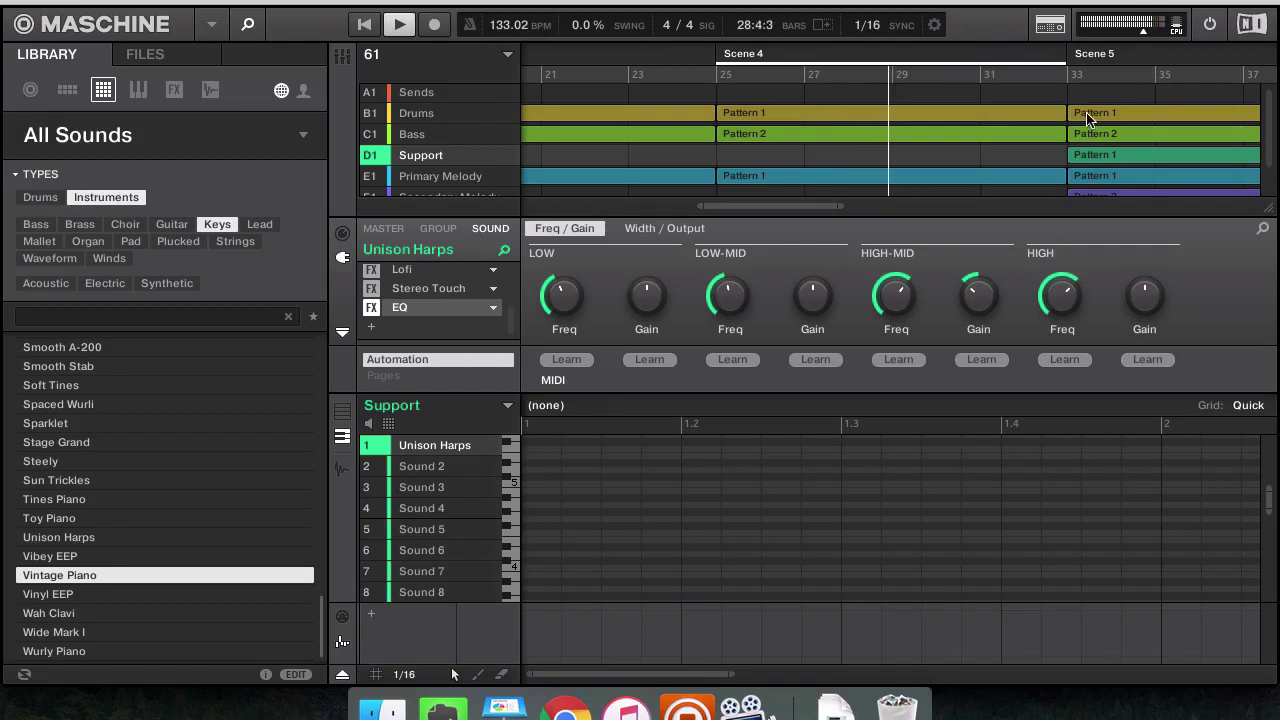
{"action": "scroll", "coordinate": [1088, 118], "scroll_direction": "right", "scroll_amount": 1}
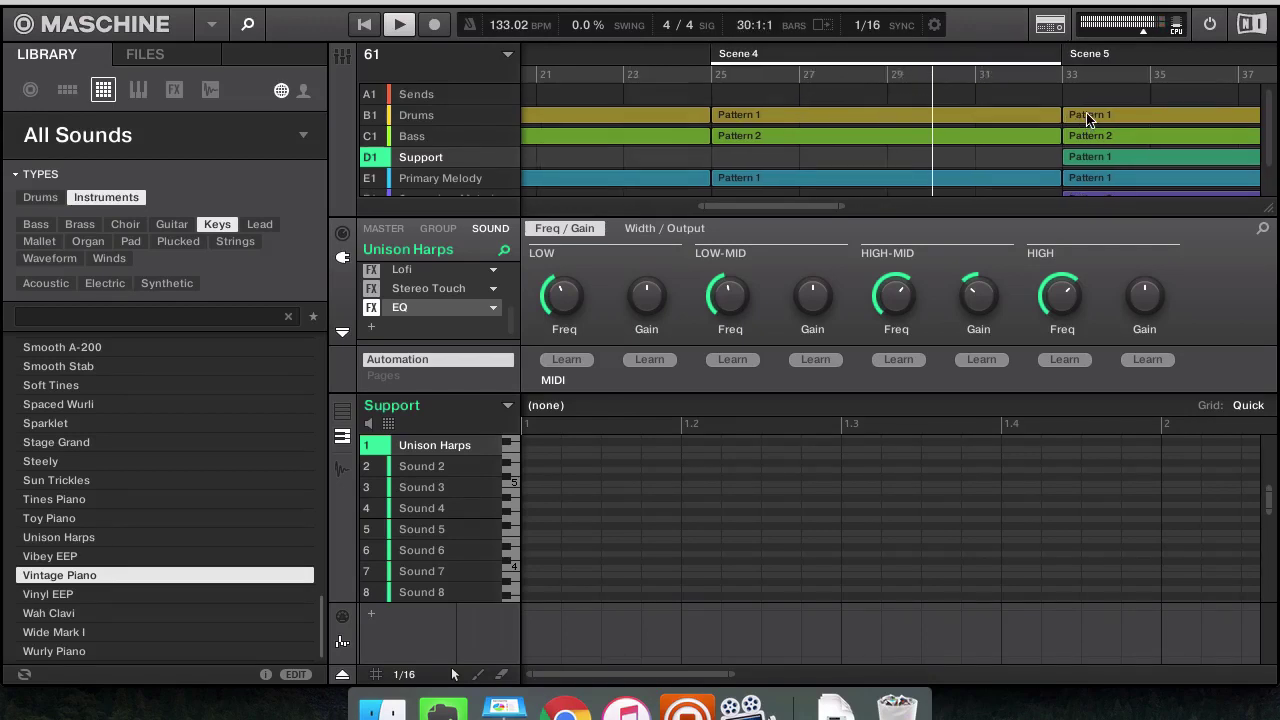
{"action": "scroll", "coordinate": [1088, 118], "scroll_direction": "right", "scroll_amount": 4}
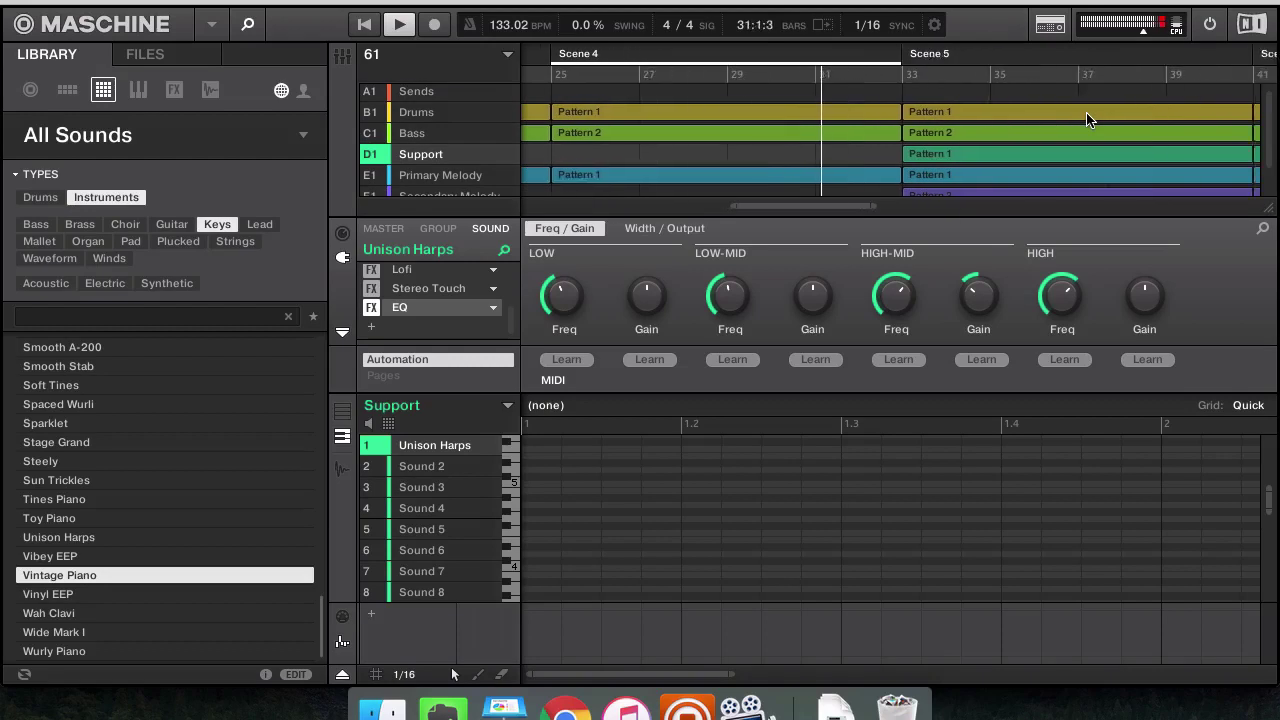
{"action": "scroll", "coordinate": [1088, 118], "scroll_direction": "down", "scroll_amount": 1}
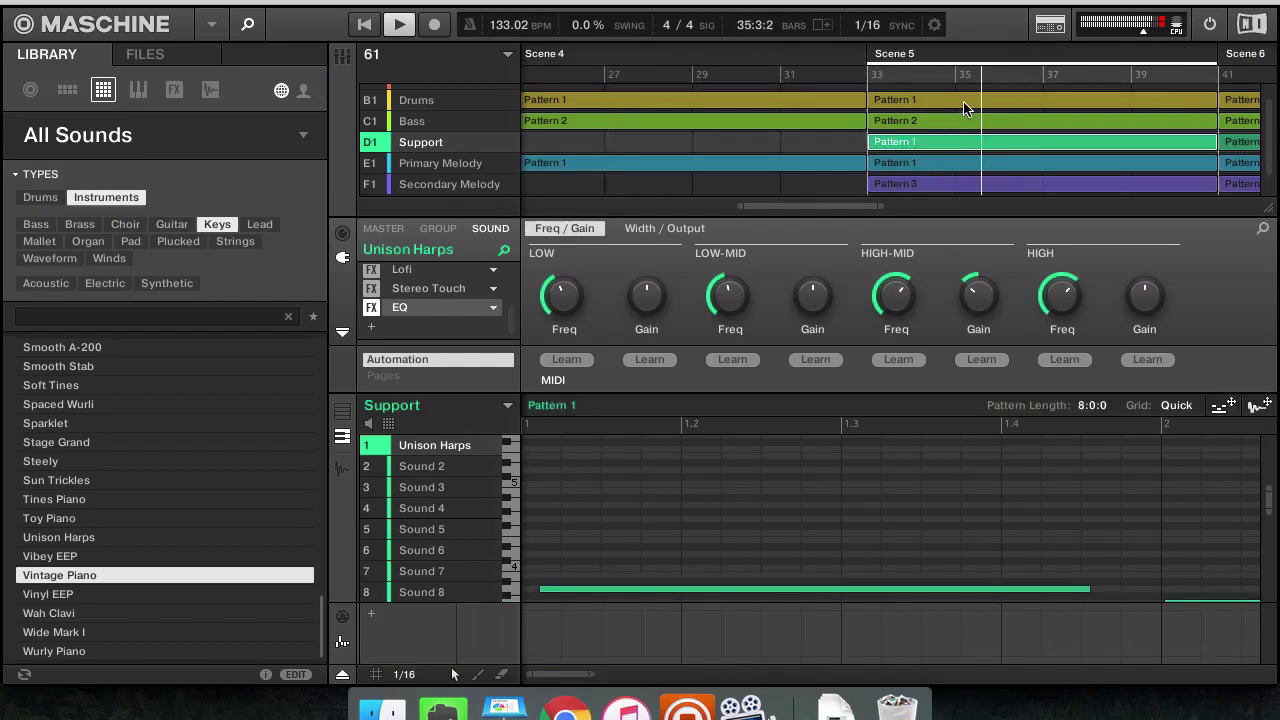
{"action": "left_click", "coordinate": [965, 100]}
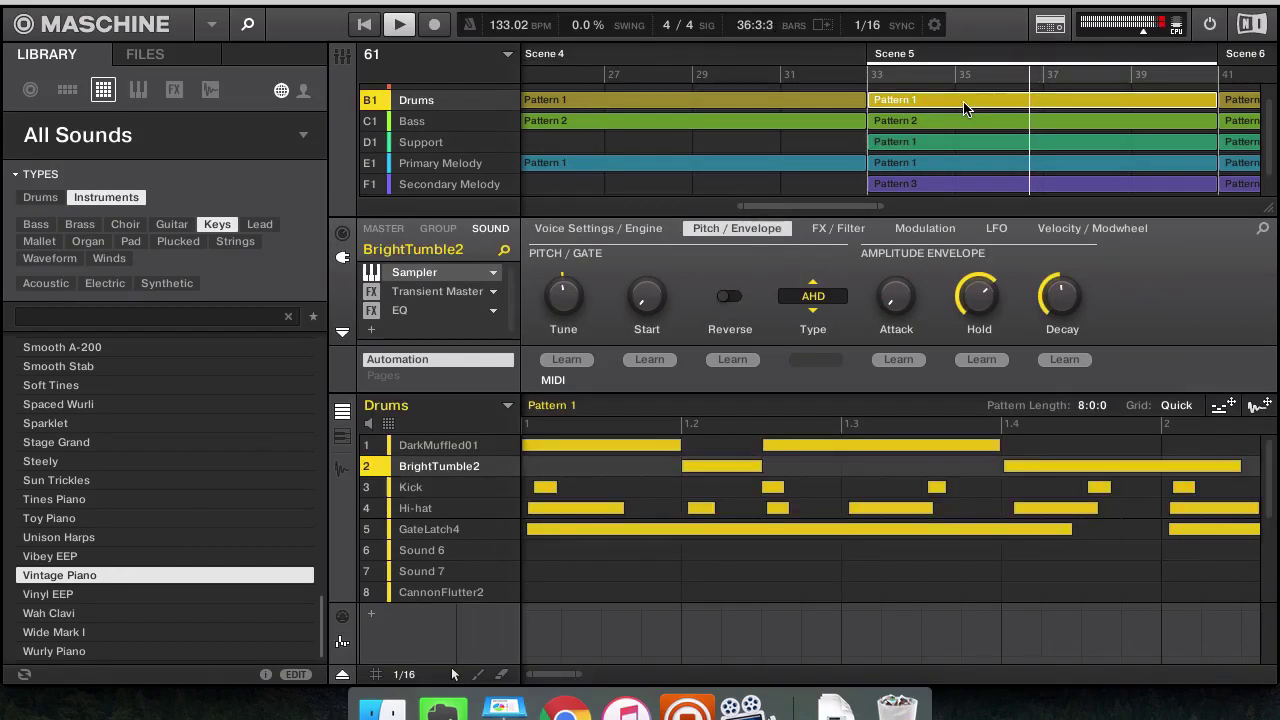
{"action": "right_click", "coordinate": [965, 100]}
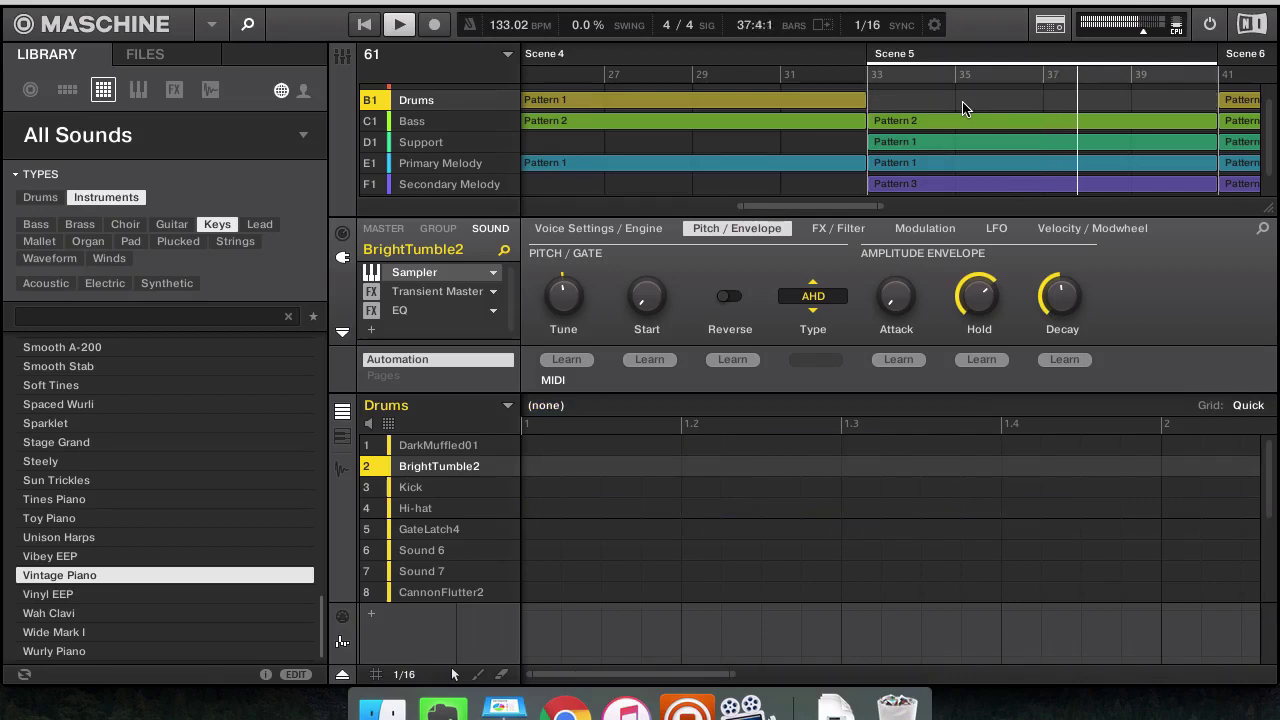
{"action": "left_click", "coordinate": [938, 186]}
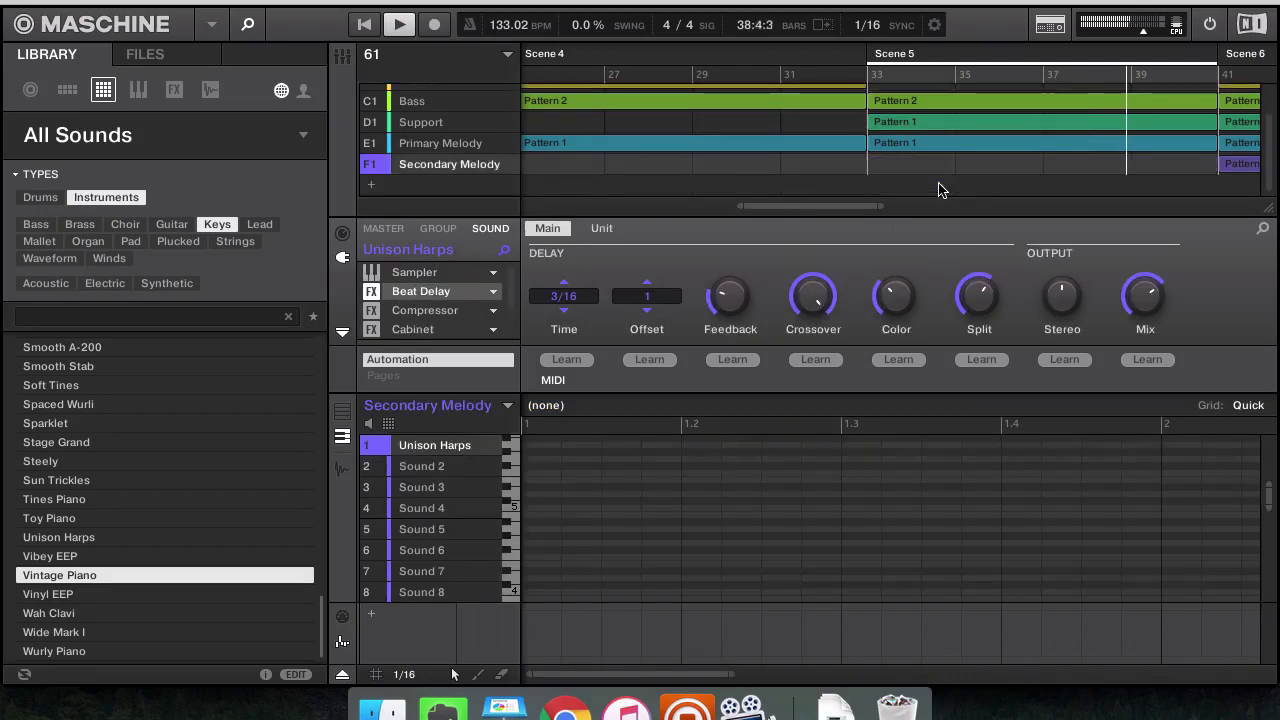
{"action": "scroll", "coordinate": [940, 190], "scroll_direction": "up", "scroll_amount": 2}
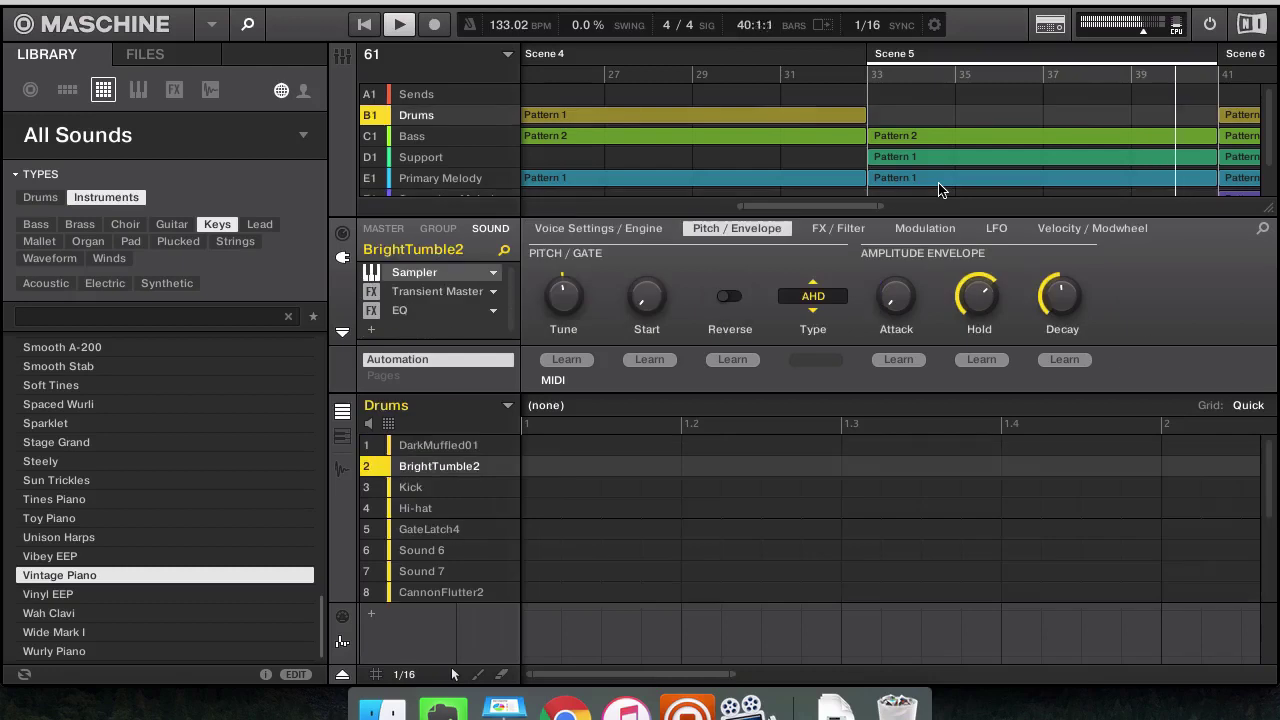
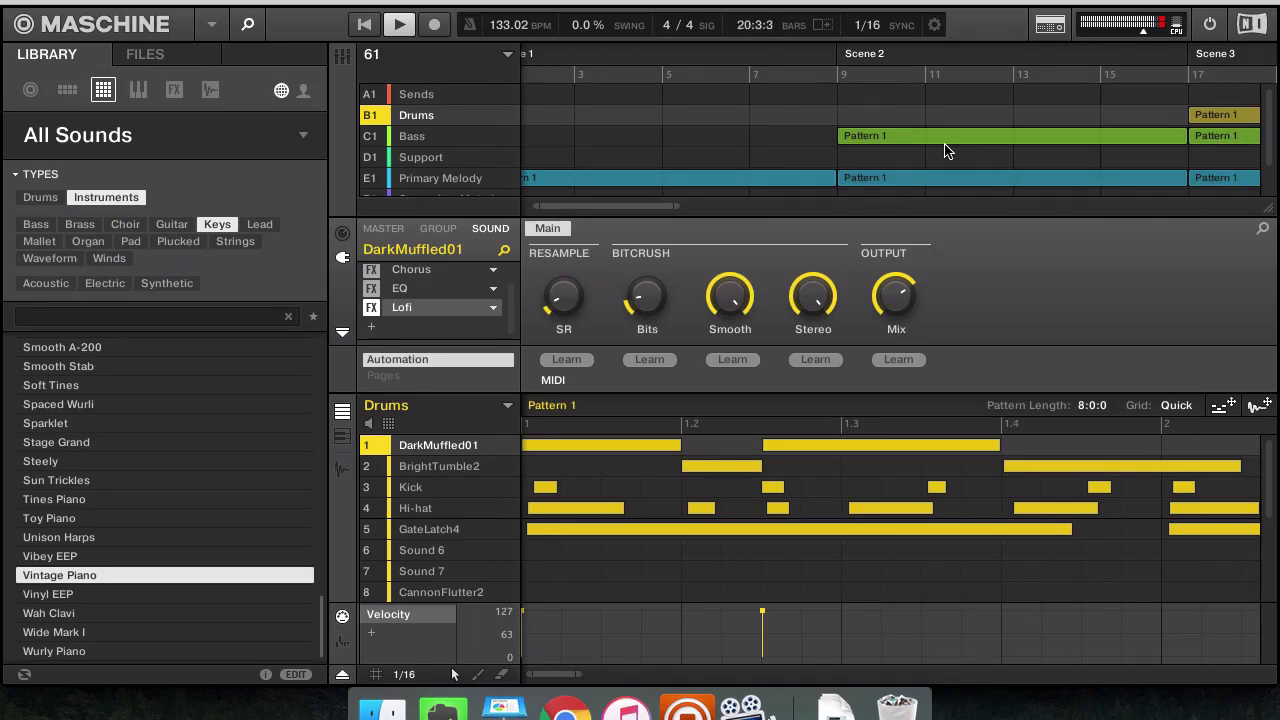
Clear Pattern 1 from both the Drums and Support groups in Scene 5
{"action": "scroll", "coordinate": [947, 151], "scroll_direction": "right", "scroll_amount": 10}
{"action": "scroll", "coordinate": [947, 151], "scroll_direction": "right", "scroll_amount": 7}
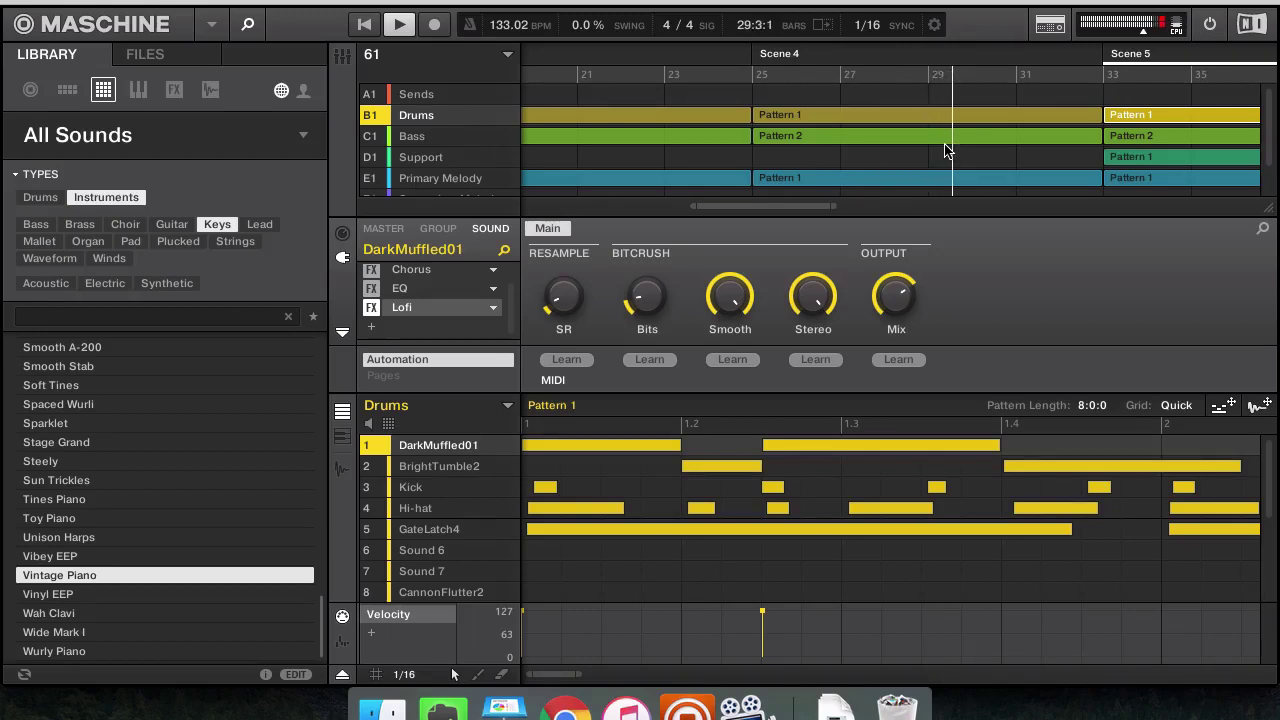
{"action": "right_click", "coordinate": [1158, 118]}
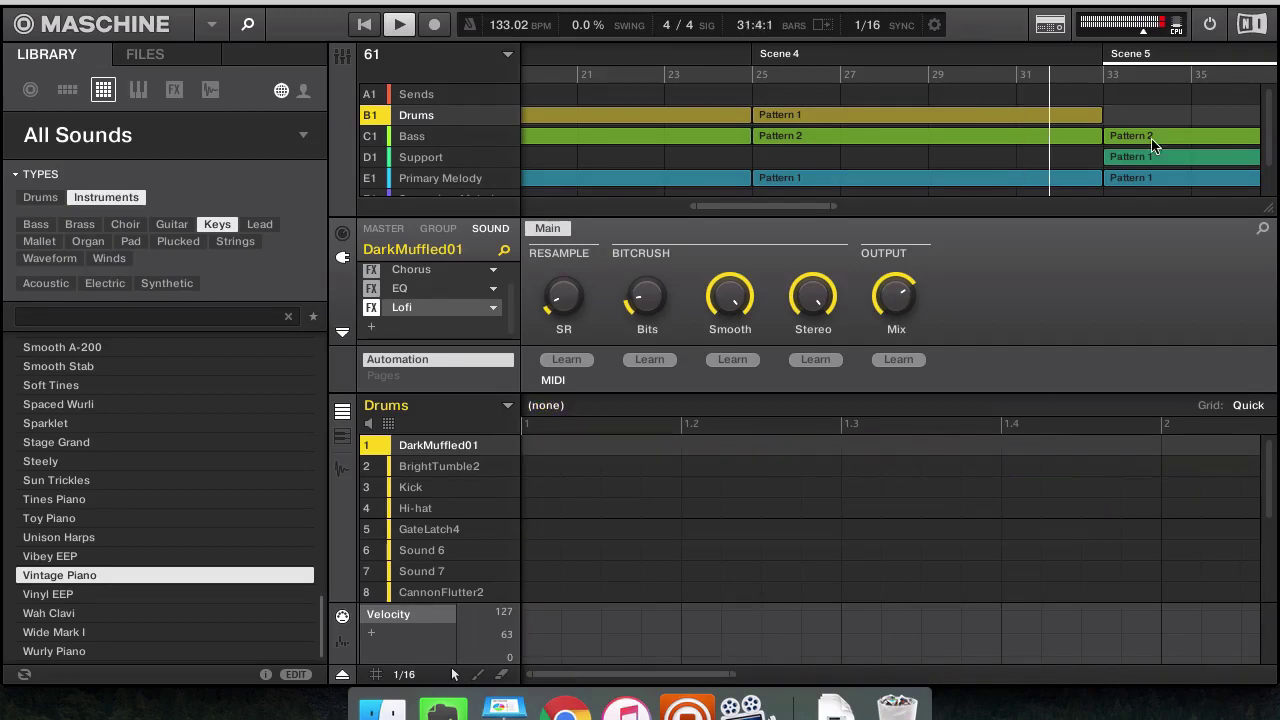
{"action": "right_click", "coordinate": [1144, 161]}
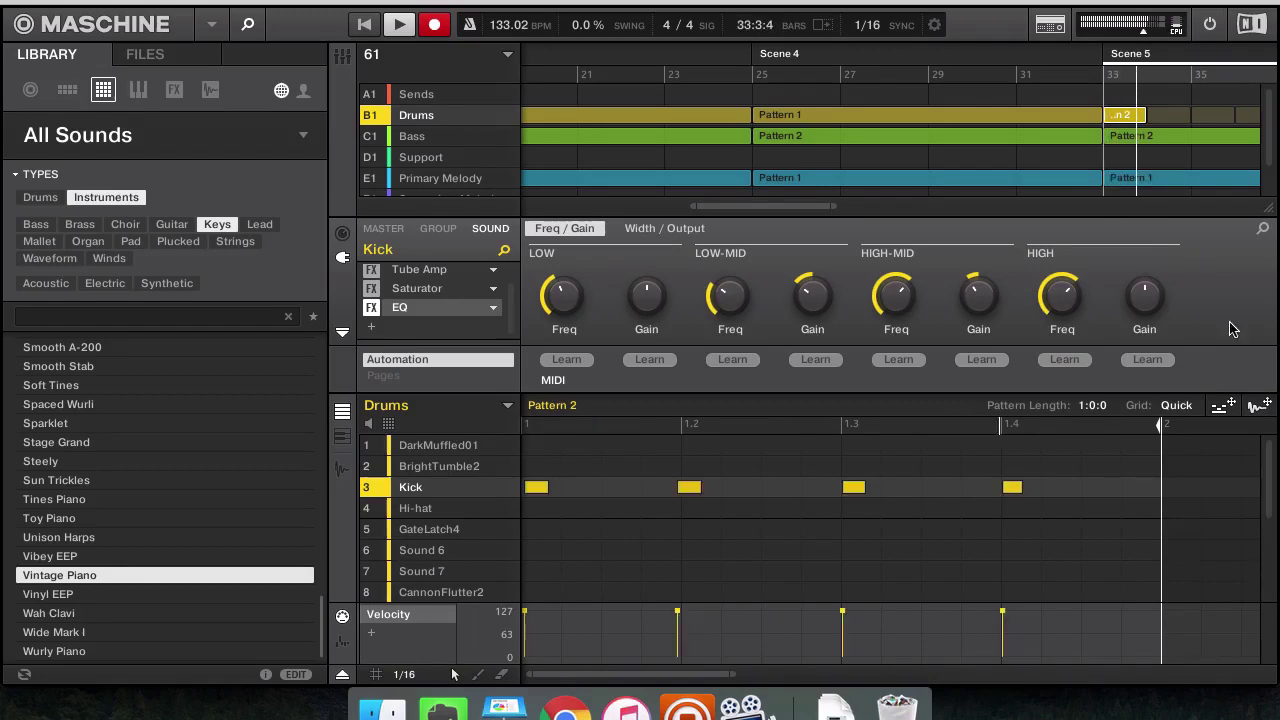
Align the second Kick note of the Drums group's Pattern 2 with beat 1.2
{"action": "left_click_drag", "start_coordinate": [687, 492], "coordinate": [691, 497]}
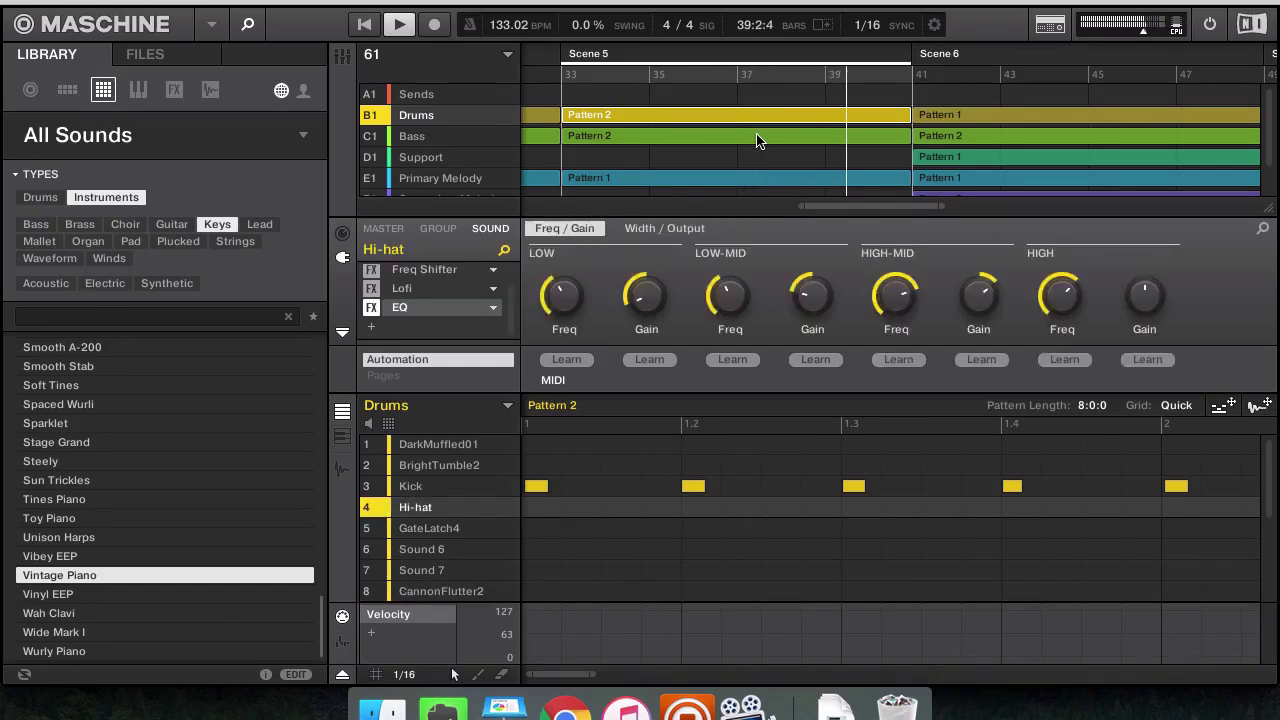
Try removing the Bass pattern from Scene 5, and undo the removal
{"action": "left_click", "coordinate": [659, 146]}
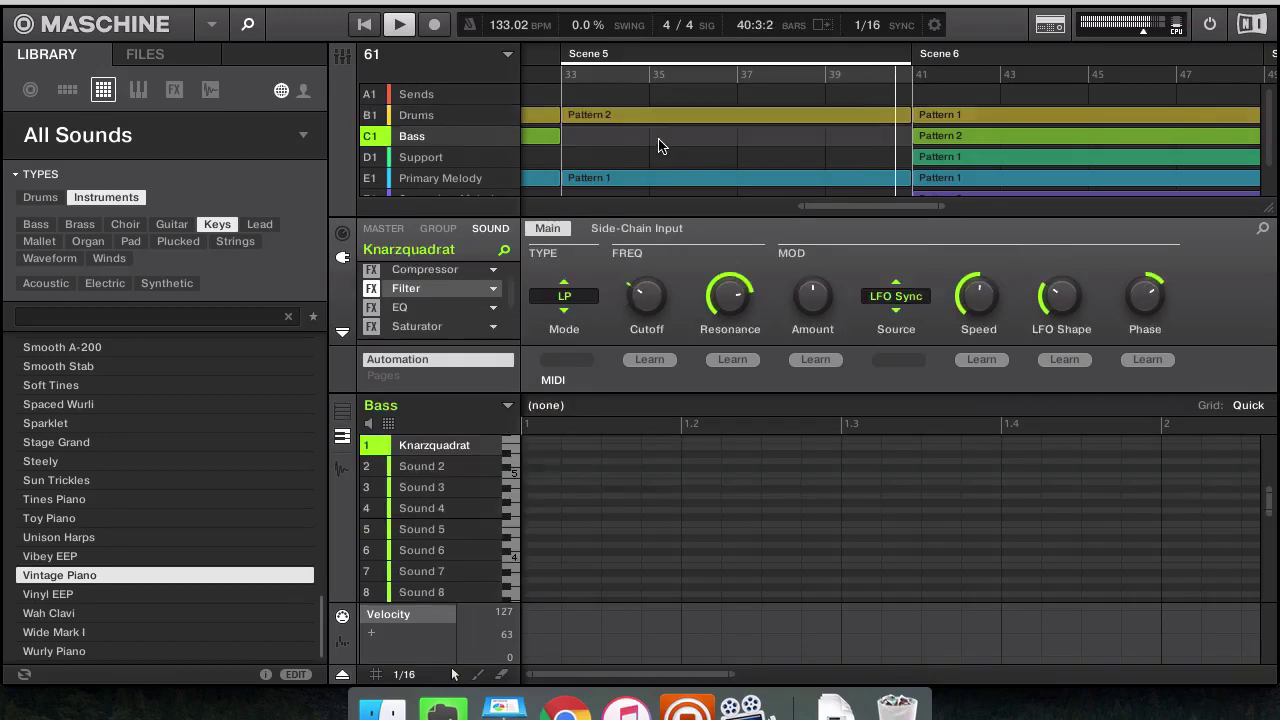
{"action": "key", "text": "ctrl+z"}
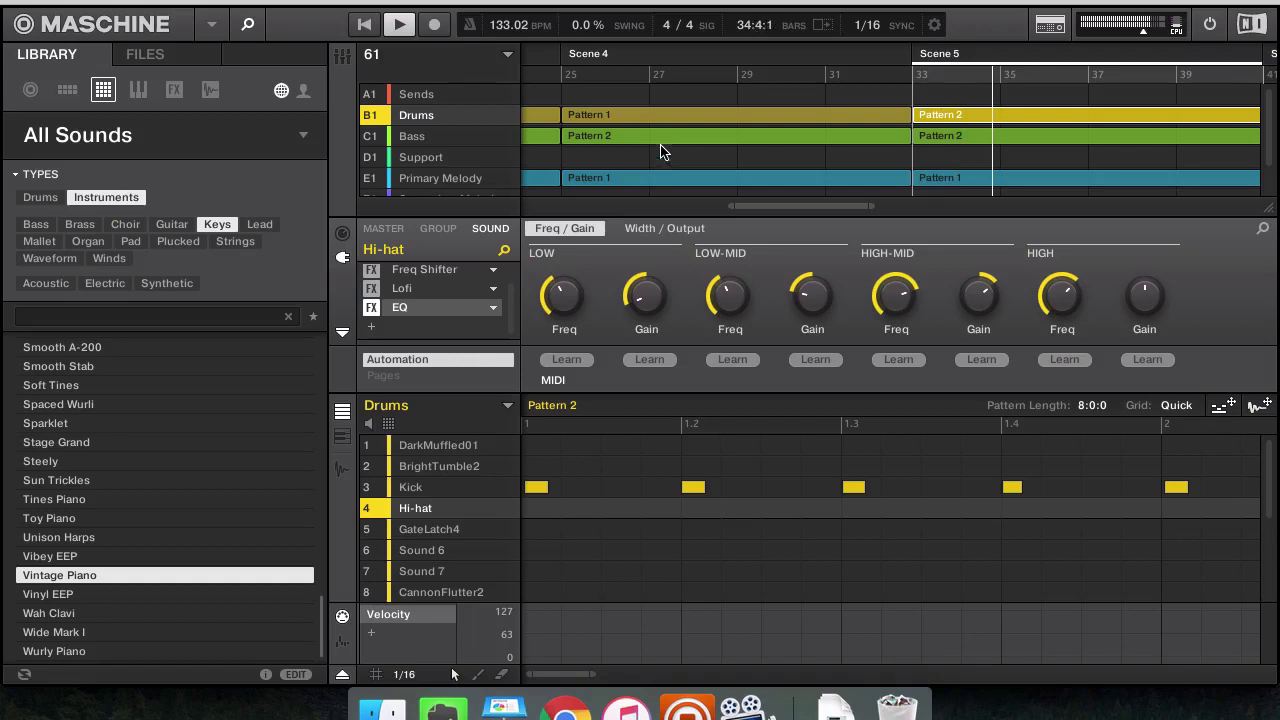
Rename Scene 4 as Bridge
{"action": "left_click", "coordinate": [790, 123]}
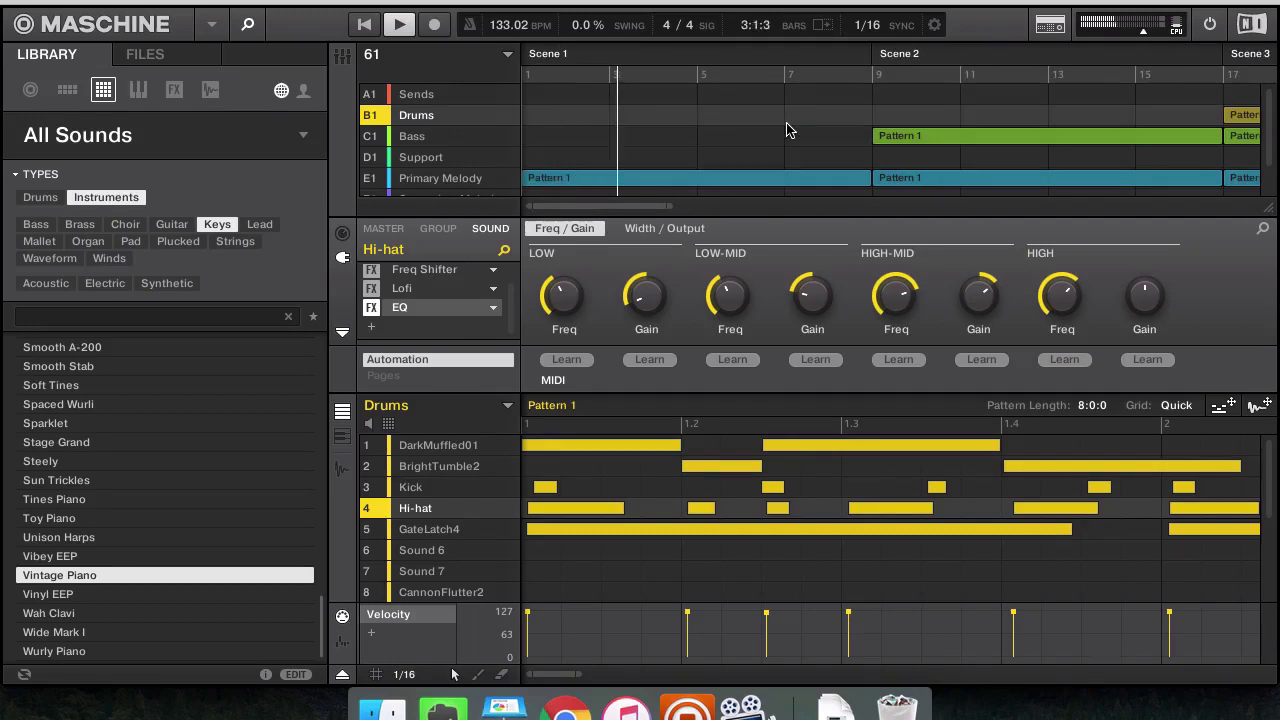
{"action": "scroll", "coordinate": [786, 125], "scroll_direction": "right", "scroll_amount": 10}
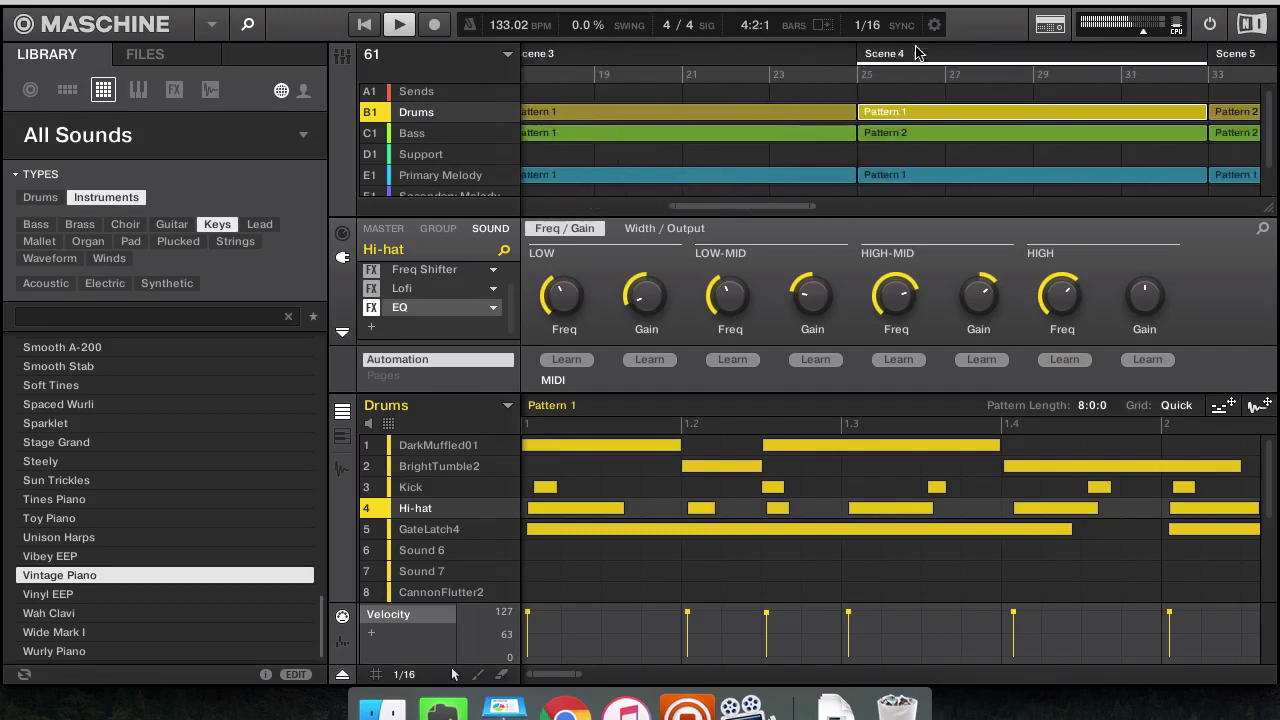
{"action": "double_click", "coordinate": [903, 57]}
{"action": "type", "text": "B"}
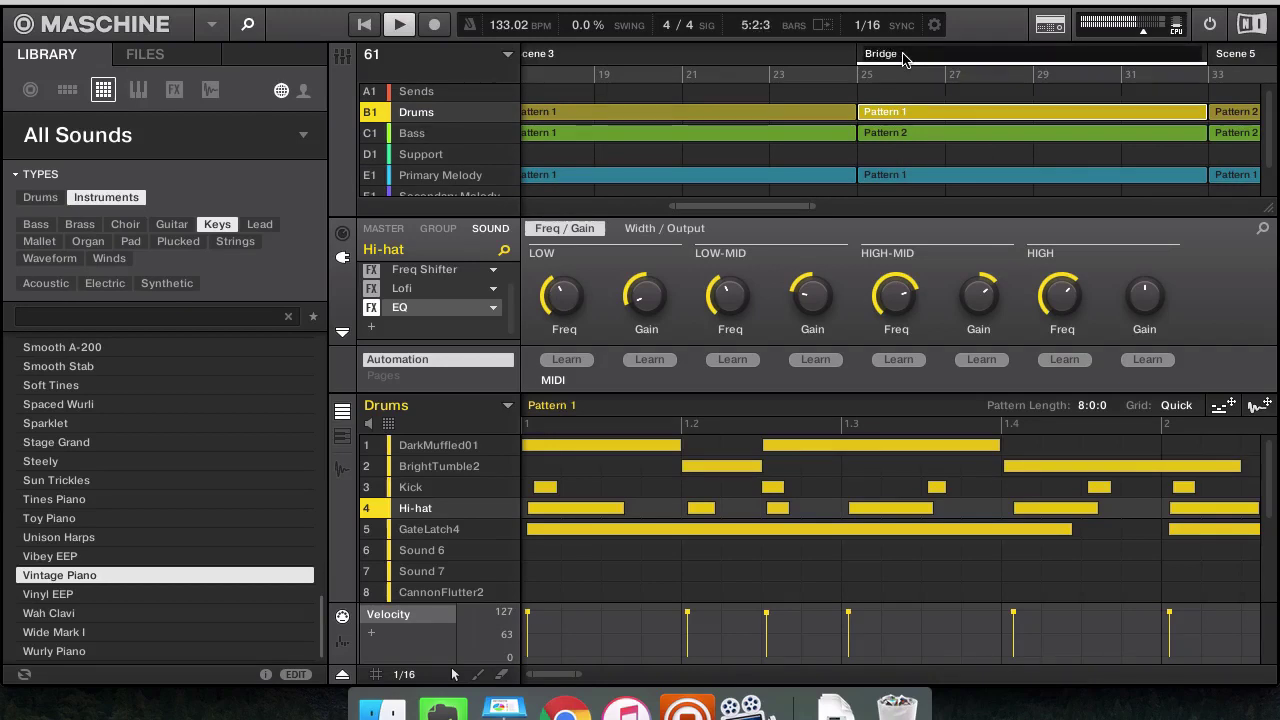
{"action": "type", "text": "ridge"}
{"action": "key", "text": "Return"}
Add the internal Filter effect after the last EQ on the Primary Melody group's Wide Mark I sound
{"action": "scroll", "coordinate": [797, 154], "scroll_direction": "left", "scroll_amount": 10}
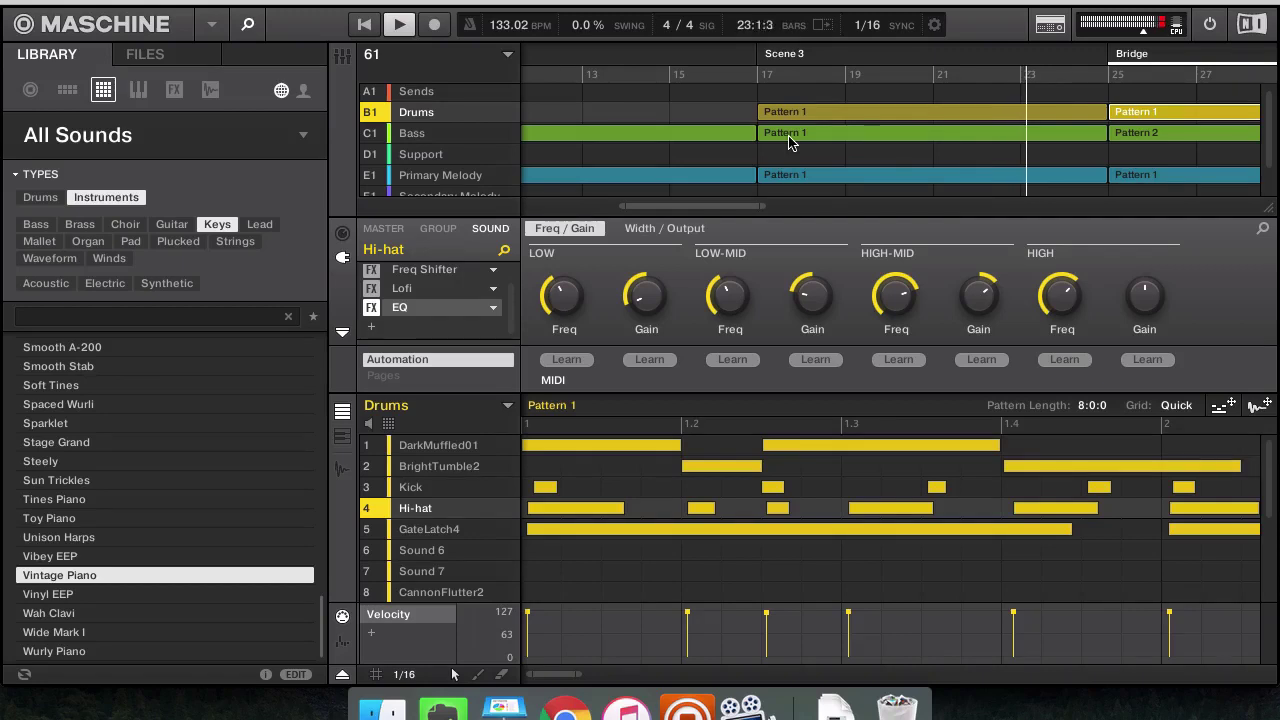
{"action": "scroll", "coordinate": [1115, 158], "scroll_direction": "right", "scroll_amount": 1}
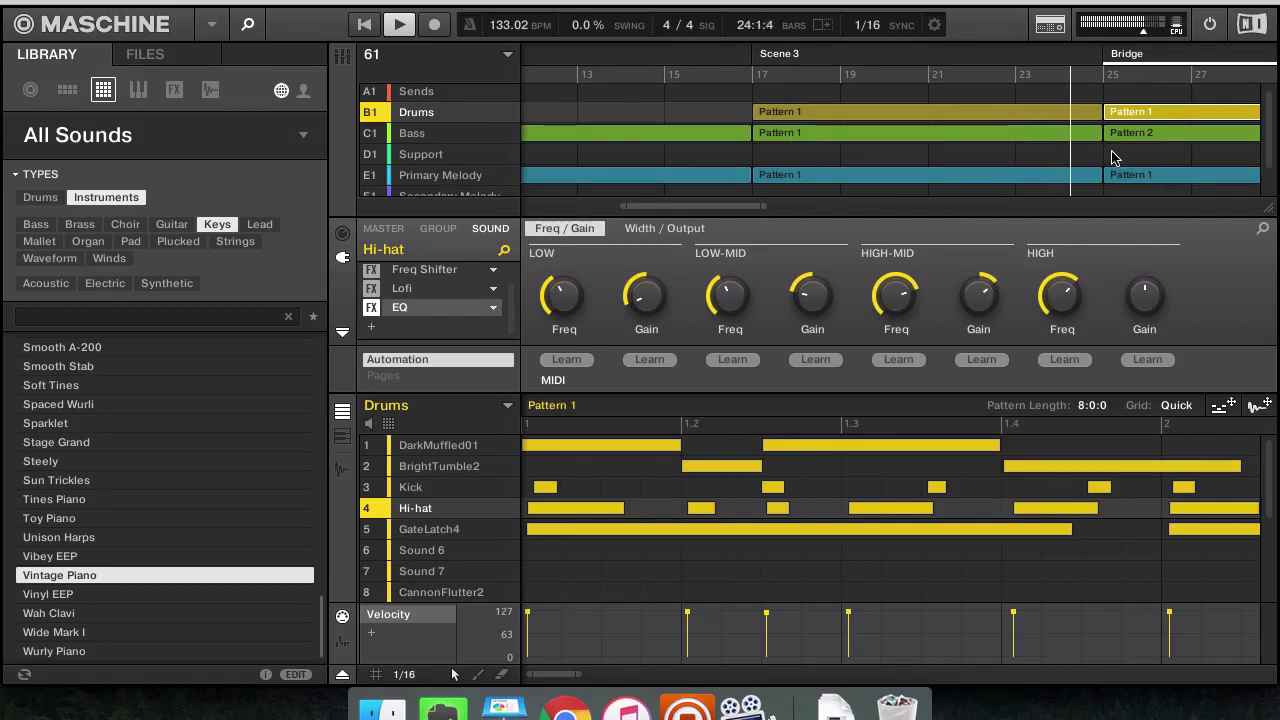
{"action": "scroll", "coordinate": [1115, 158], "scroll_direction": "right", "scroll_amount": 5}
{"action": "left_click", "coordinate": [948, 182]}
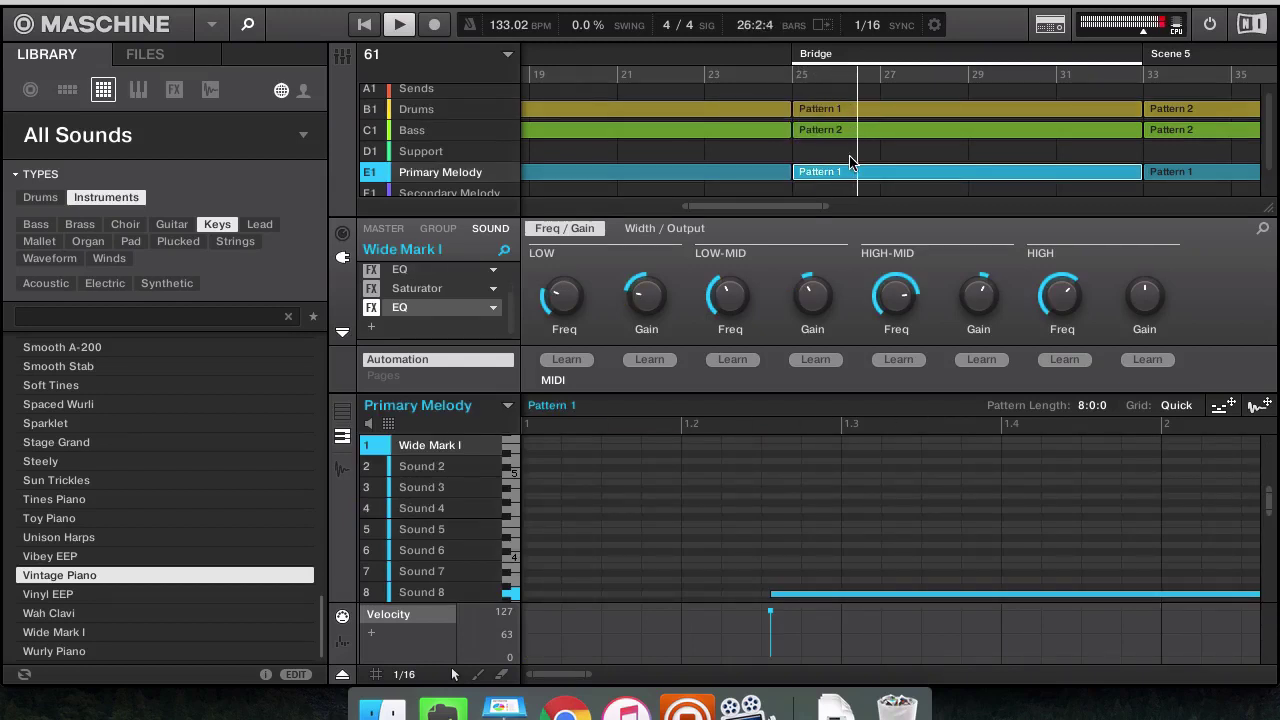
{"action": "scroll", "coordinate": [862, 140], "scroll_direction": "right", "scroll_amount": 1}
{"action": "scroll", "coordinate": [860, 142], "scroll_direction": "left", "scroll_amount": 10}
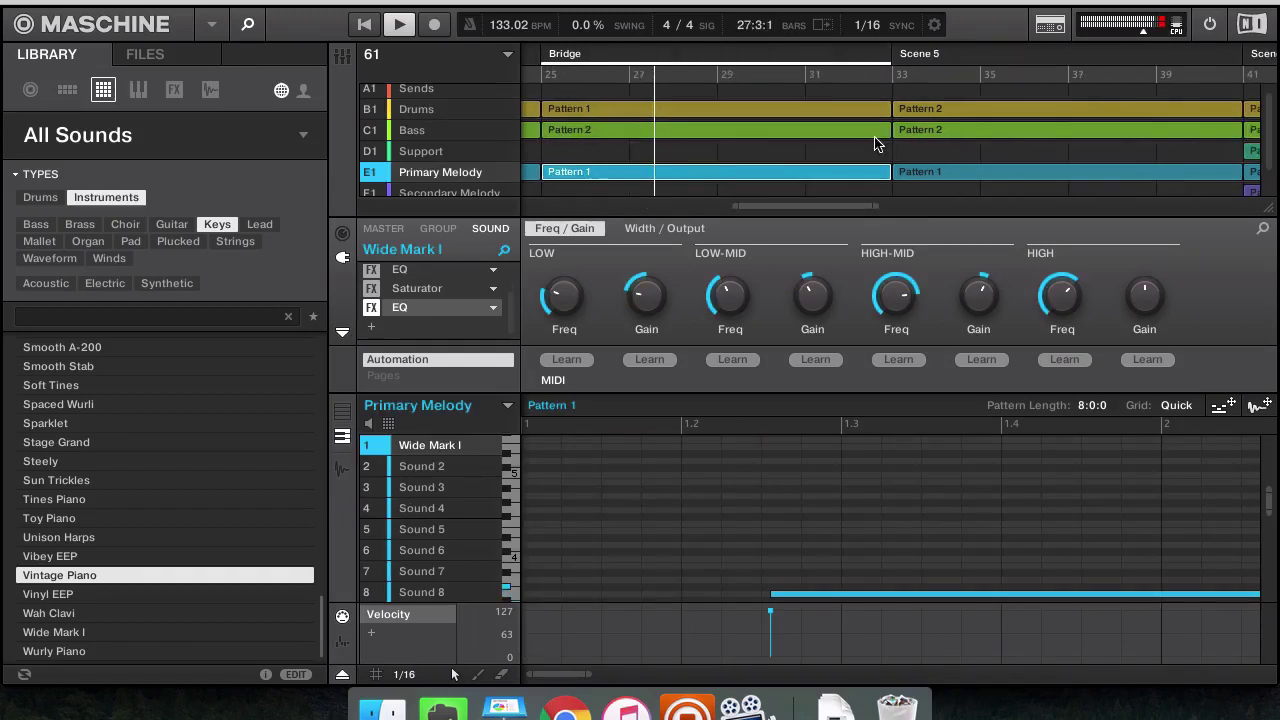
{"action": "scroll", "coordinate": [857, 143], "scroll_direction": "right", "scroll_amount": 10}
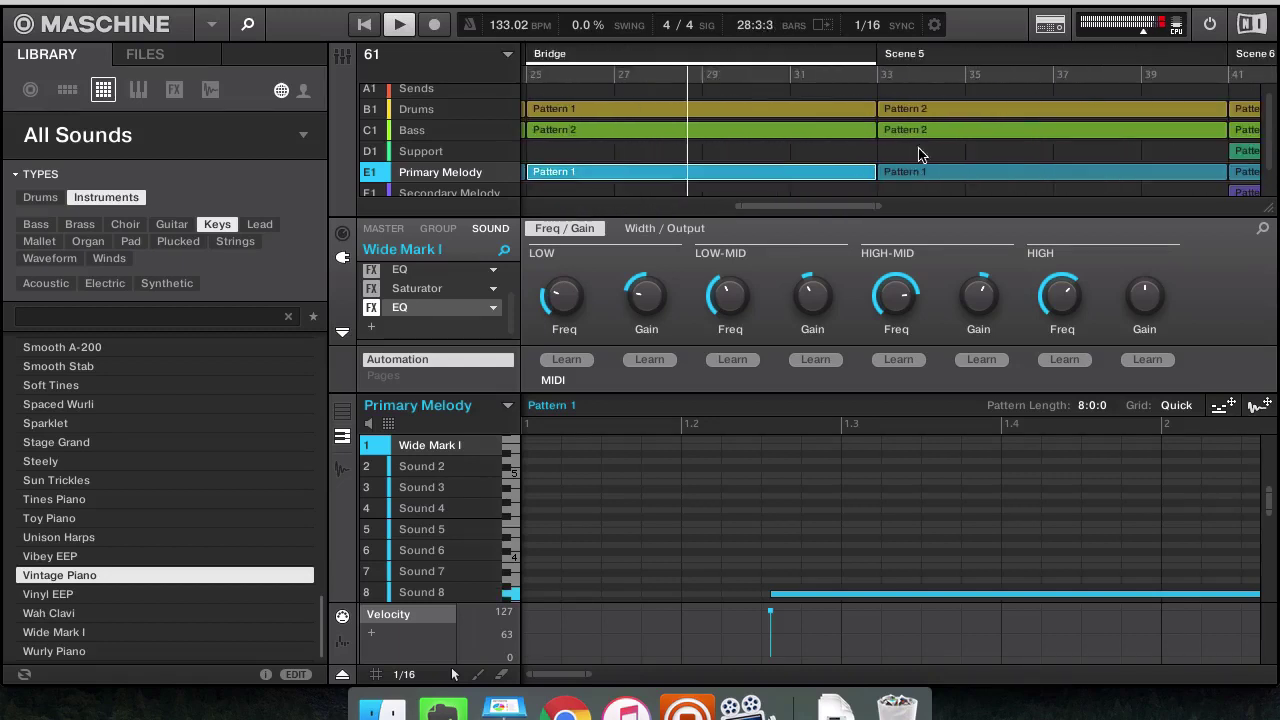
{"action": "left_click", "coordinate": [935, 173]}
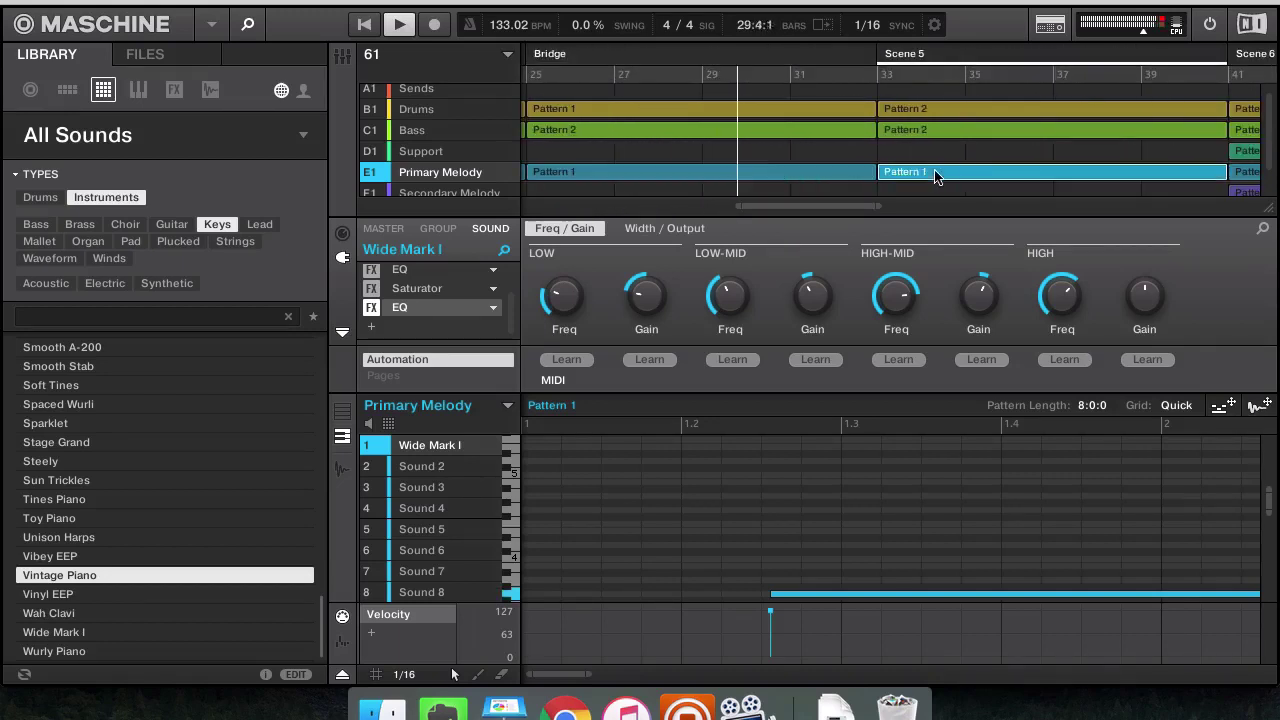
{"action": "left_click", "coordinate": [400, 310]}
{"action": "mouse_move", "coordinate": [525, 360]}
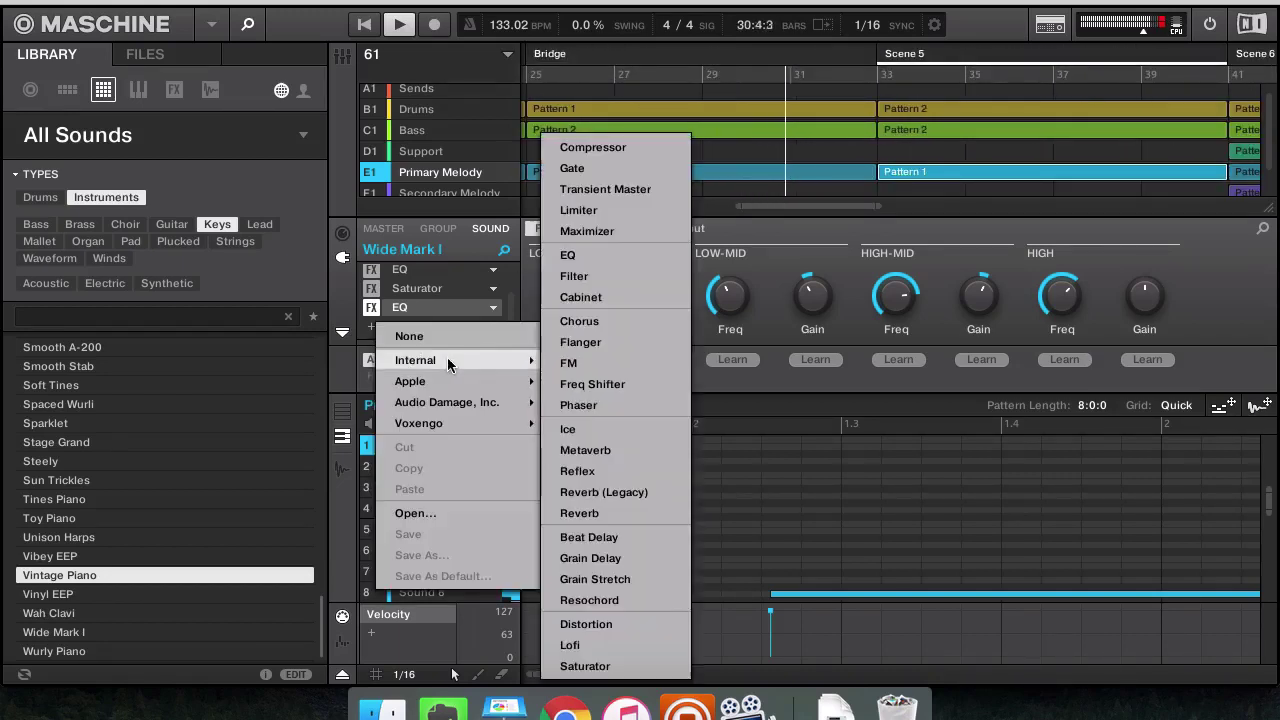
{"action": "left_click", "coordinate": [585, 279]}
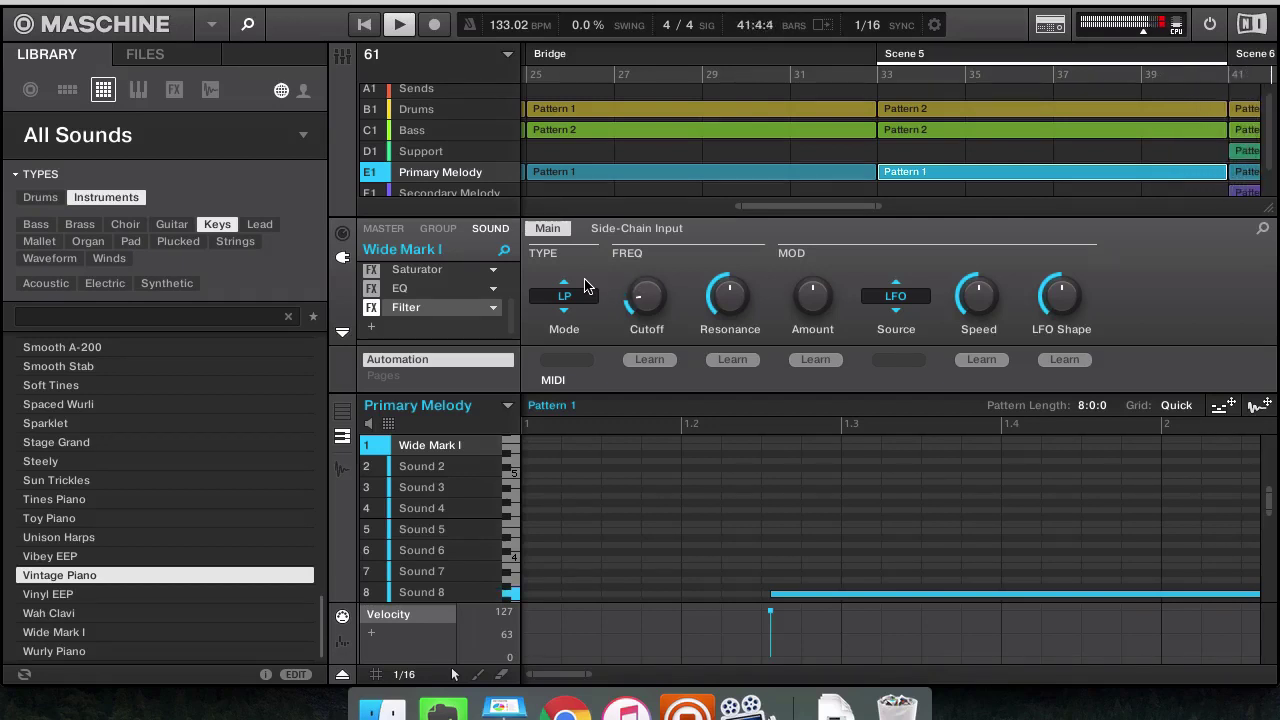
Record Filter Cutoff automation into the Primary Melody's Pattern 1 in Scene 5
{"action": "key", "text": "space"}
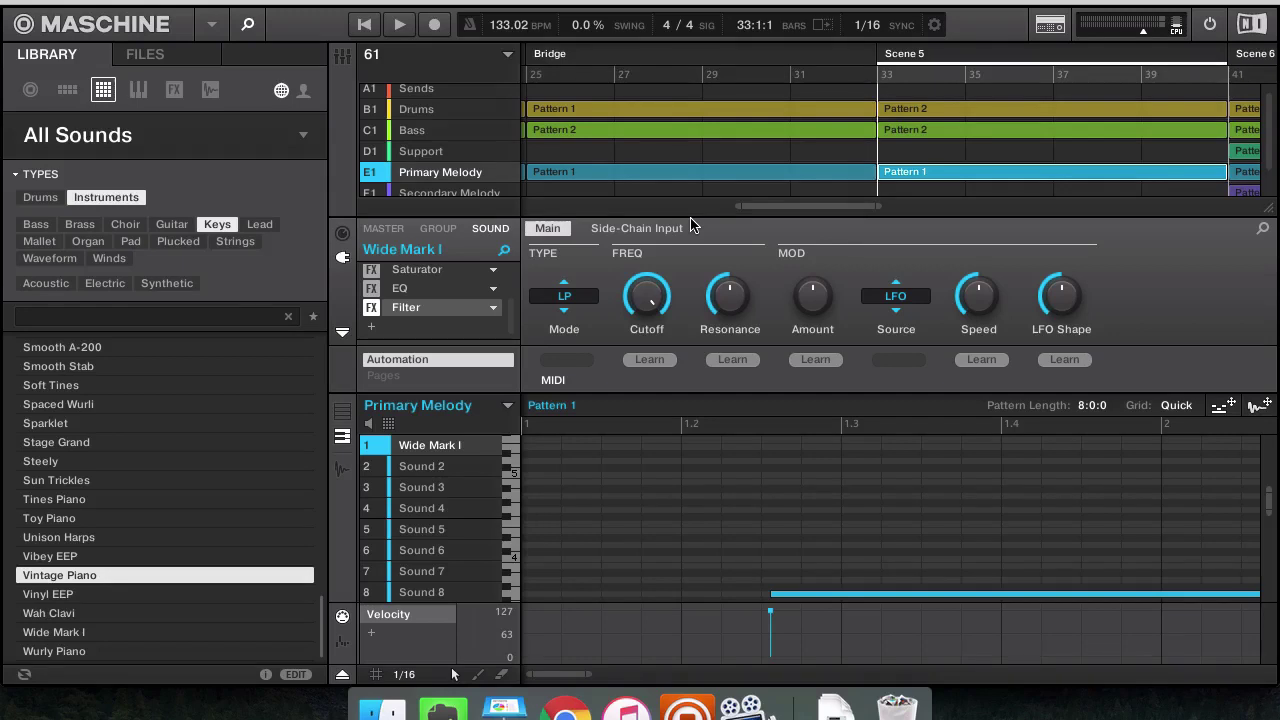
{"action": "key", "text": "space"}
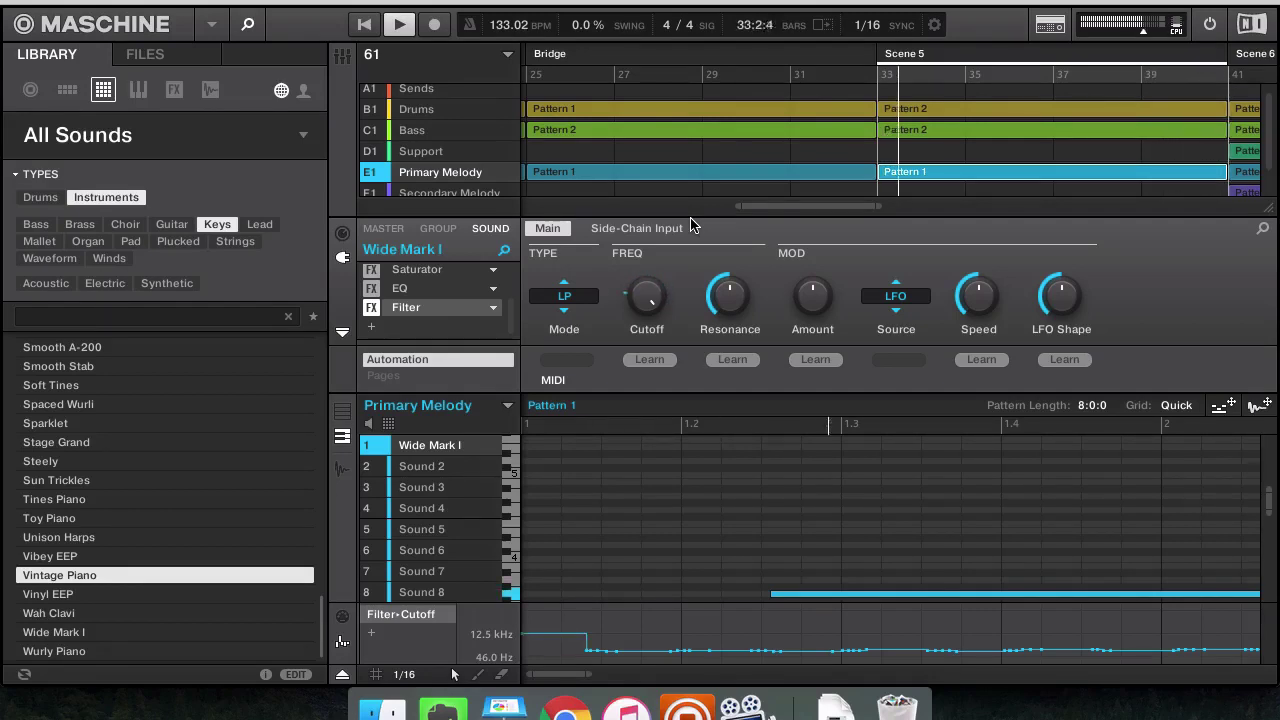
Duplicate the Bass Pattern 2 in Scene 5 as Pattern 3 with its own Filter Cutoff automation, and resume playback
{"action": "left_click", "coordinate": [909, 131]}
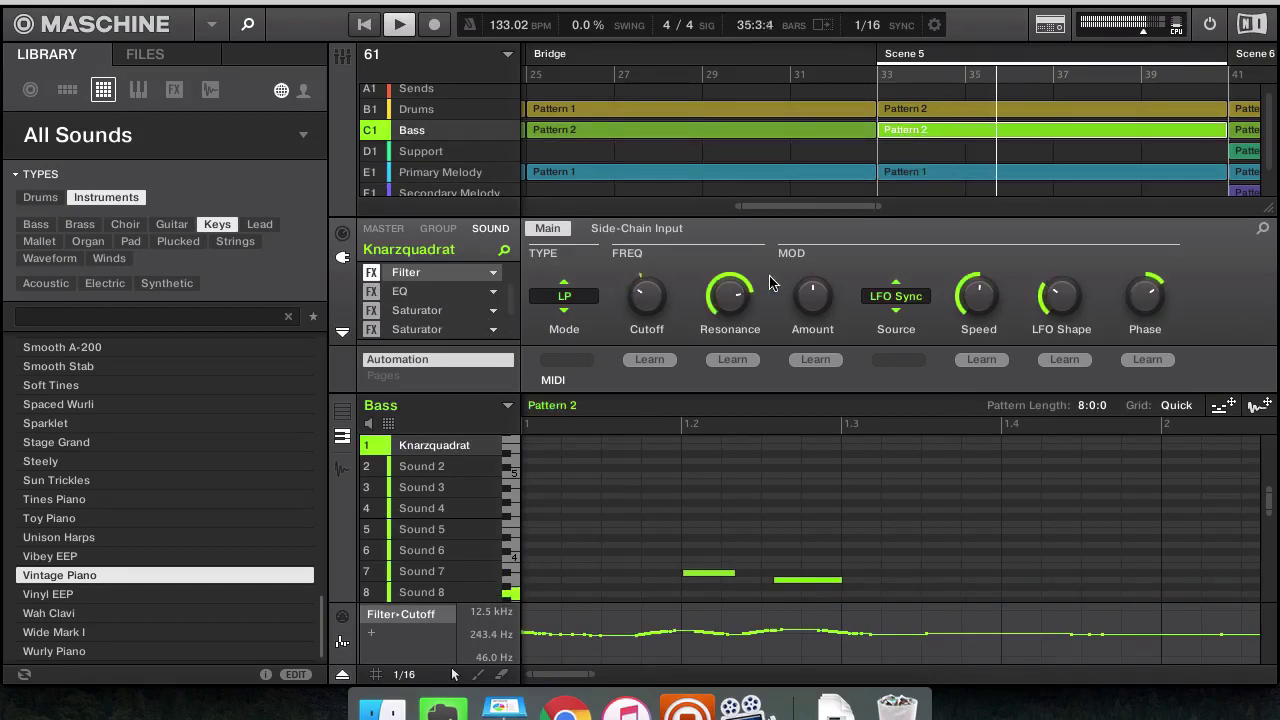
{"action": "key", "text": "ctrl+d"}
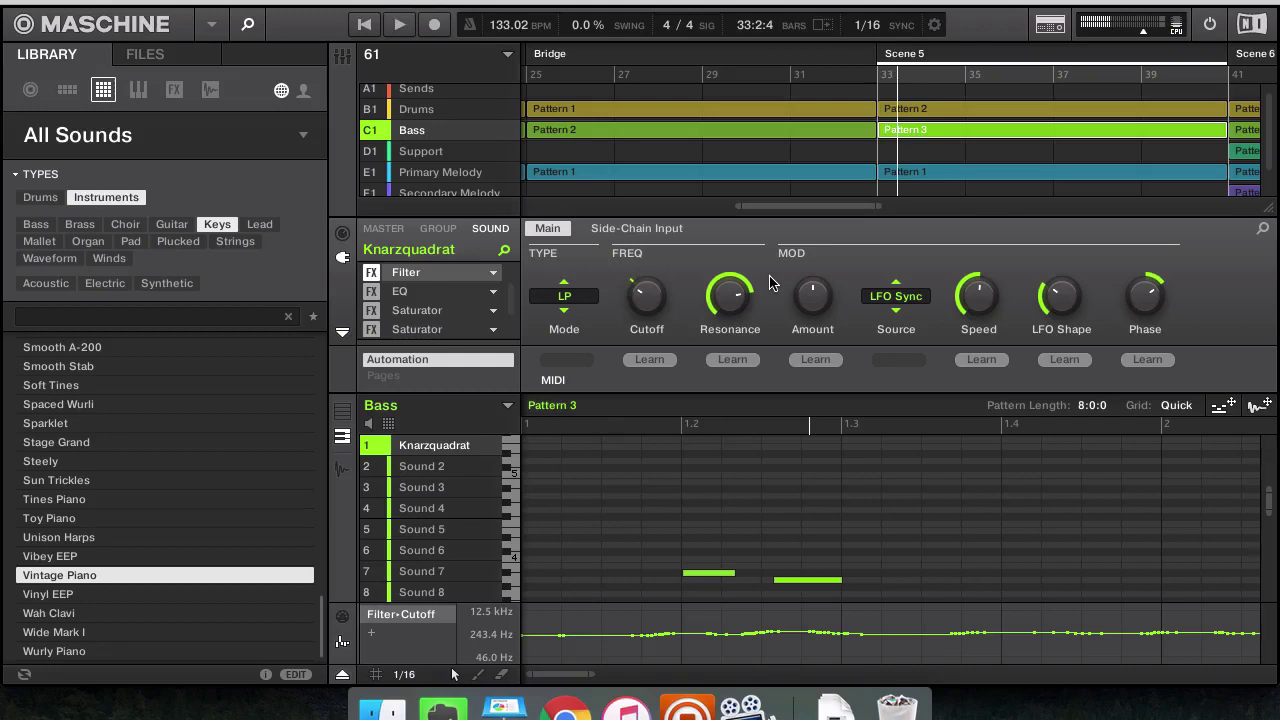
{"action": "key", "text": "space"}
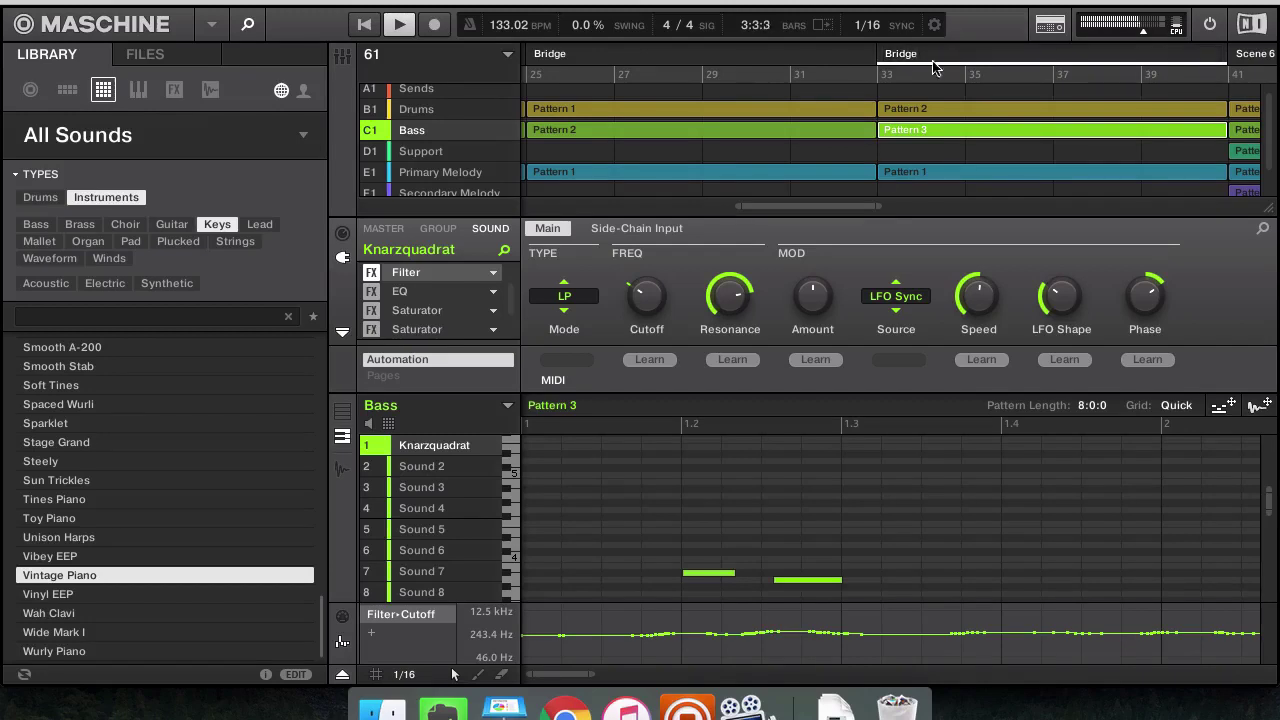
{"action": "scroll", "coordinate": [886, 178], "scroll_direction": "left", "scroll_amount": 10}
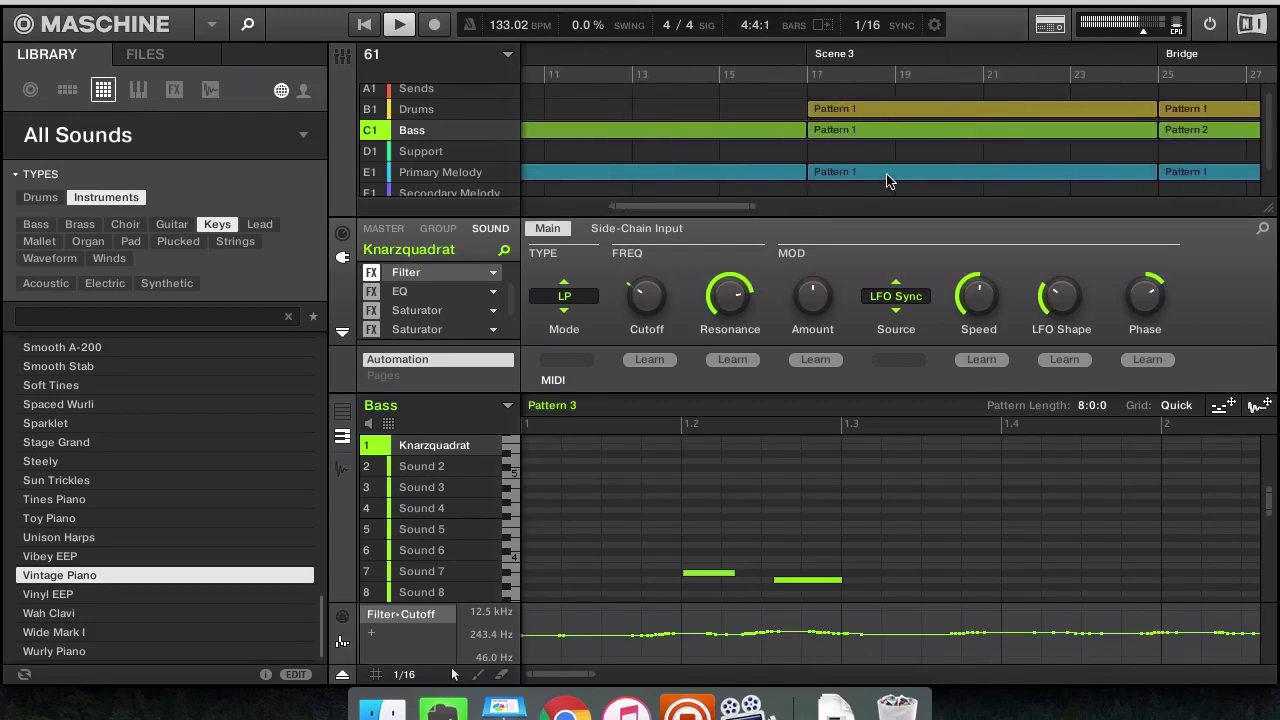
{"action": "scroll", "coordinate": [886, 180], "scroll_direction": "left", "scroll_amount": 7}
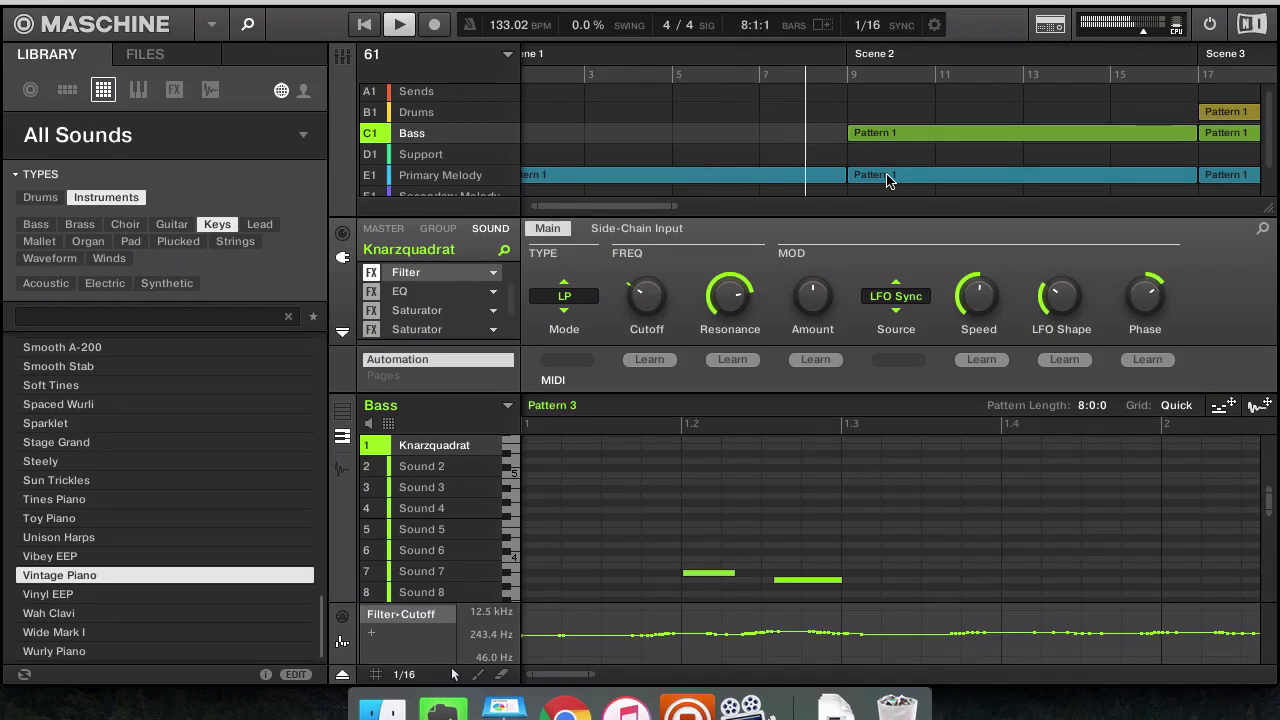
{"action": "left_click", "coordinate": [886, 178]}
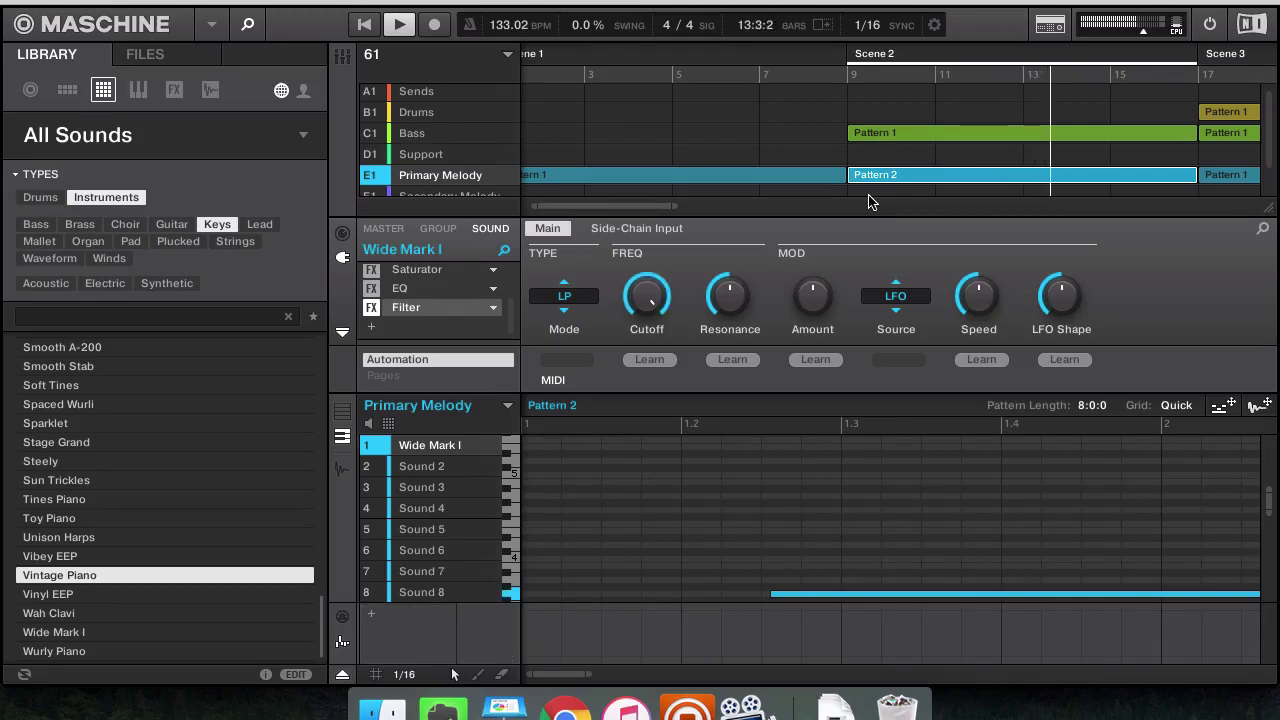
{"action": "scroll", "coordinate": [868, 202], "scroll_direction": "right", "scroll_amount": 3}
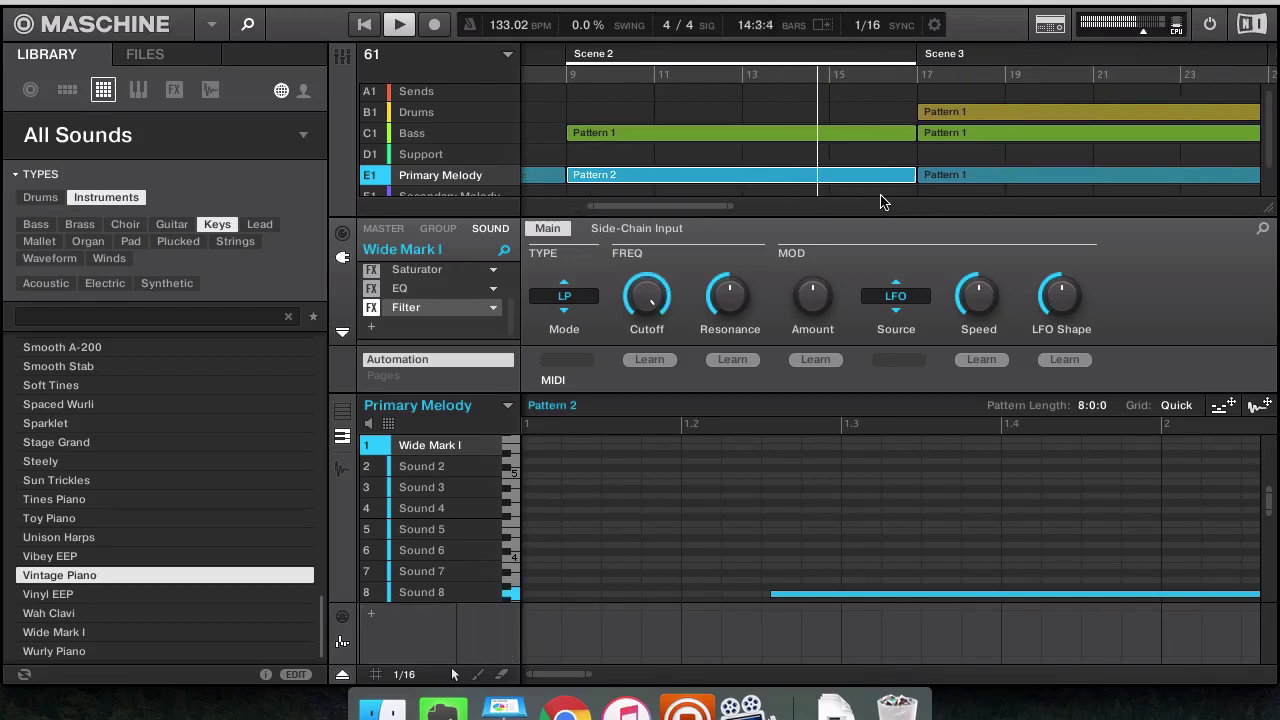
{"action": "scroll", "coordinate": [785, 200], "scroll_direction": "left", "scroll_amount": 3}
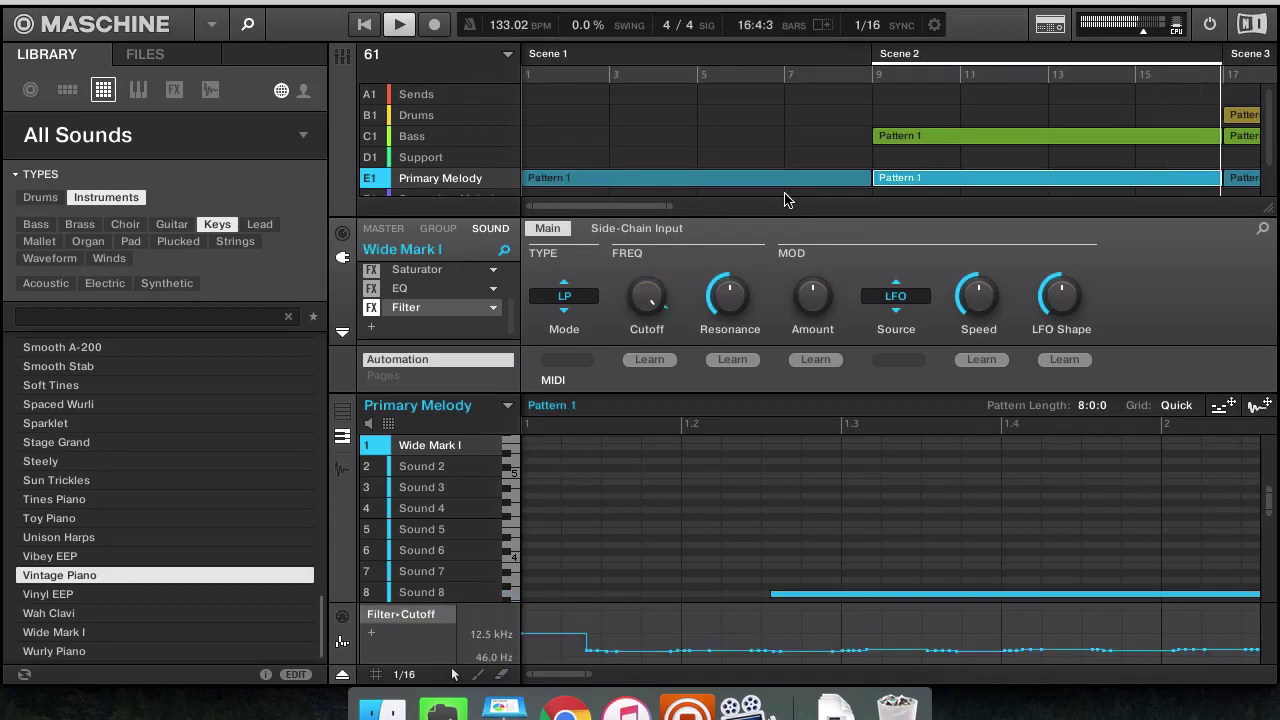
Give the Primary Melody in Scene 1 a separate Pattern 2 without the Filter Cutoff automation
{"action": "left_click", "coordinate": [773, 183]}
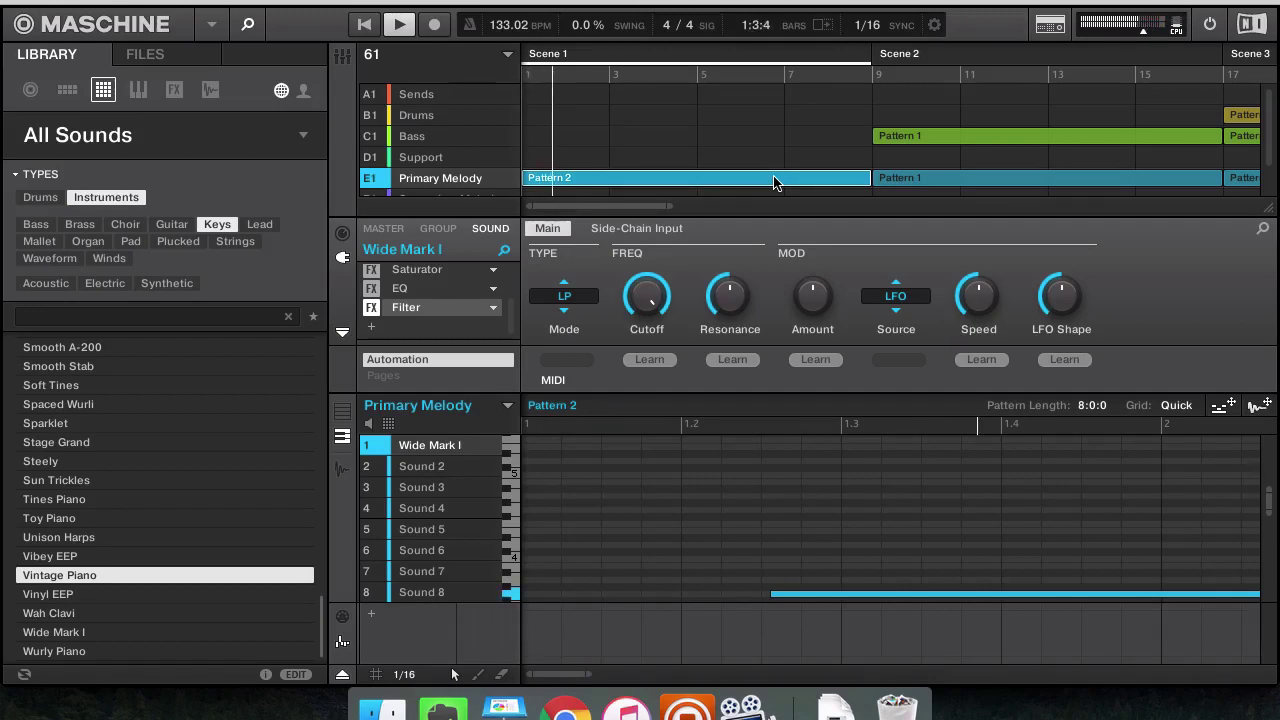
Clear the Filter Cutoff automation from the Primary Melody's Pattern 1 used in Scene 2
{"action": "left_click", "coordinate": [892, 180]}
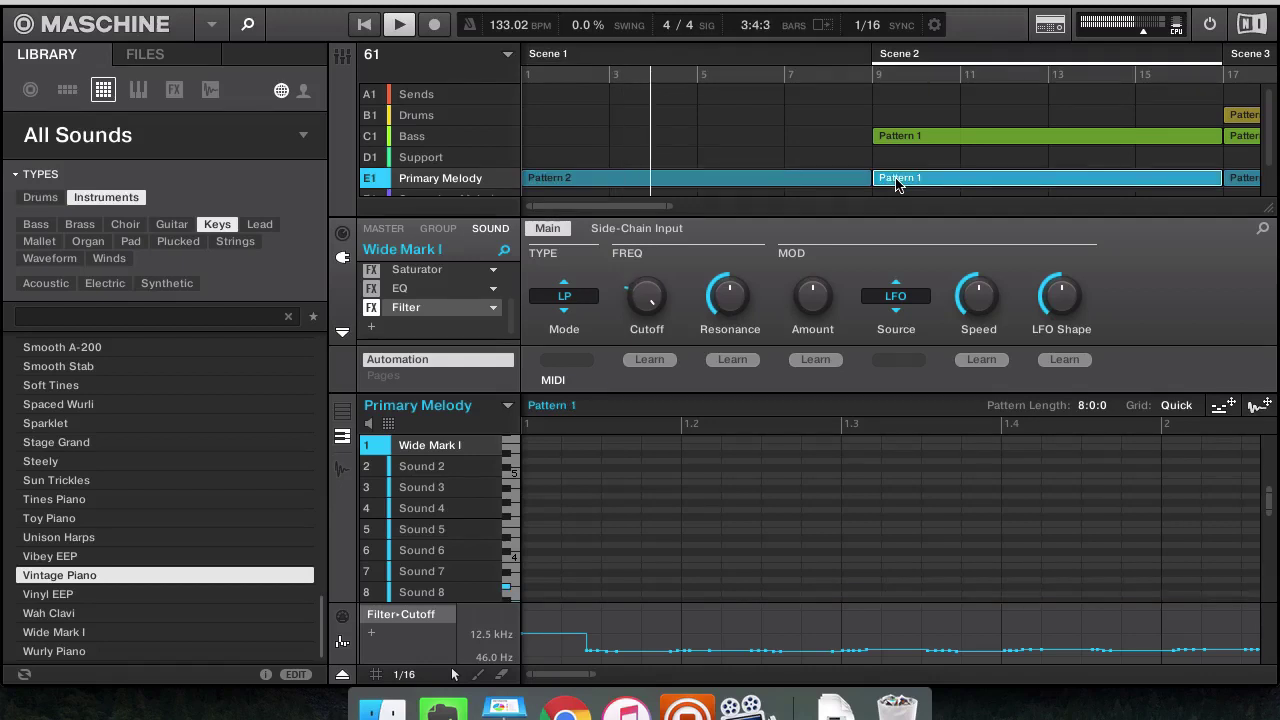
{"action": "scroll", "coordinate": [896, 182], "scroll_direction": "right", "scroll_amount": 10}
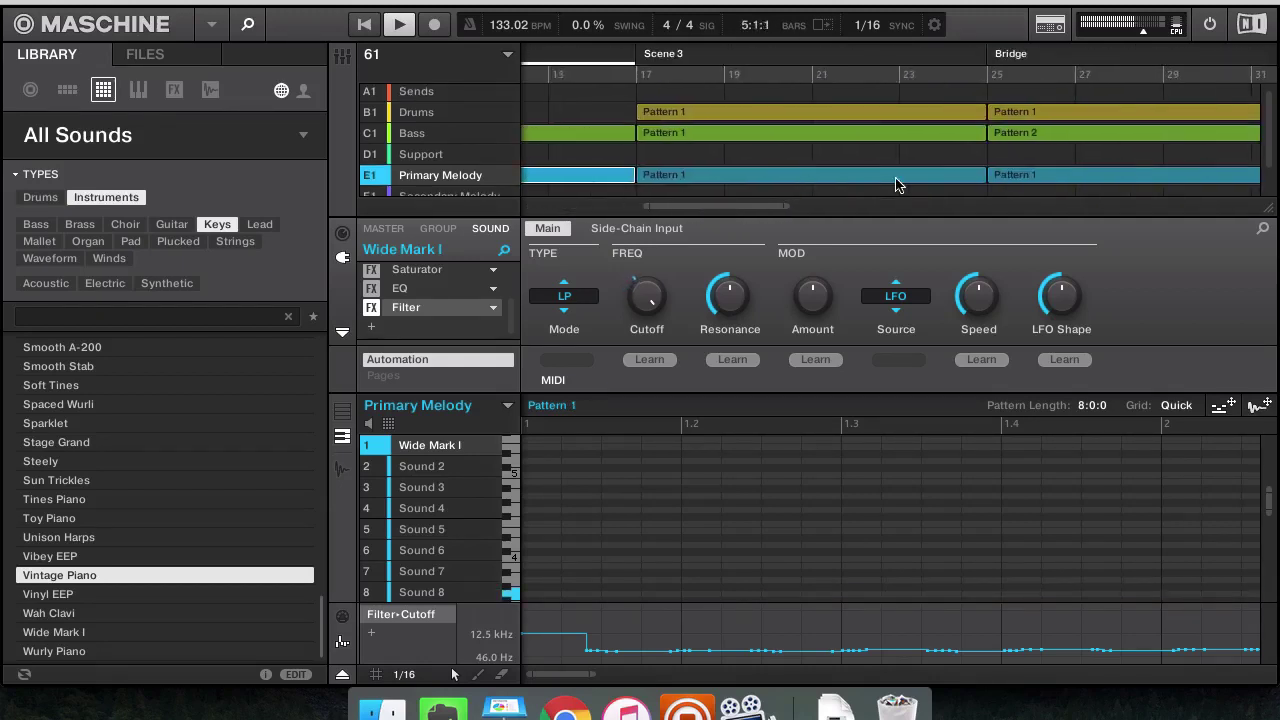
{"action": "scroll", "coordinate": [896, 184], "scroll_direction": "right", "scroll_amount": 2}
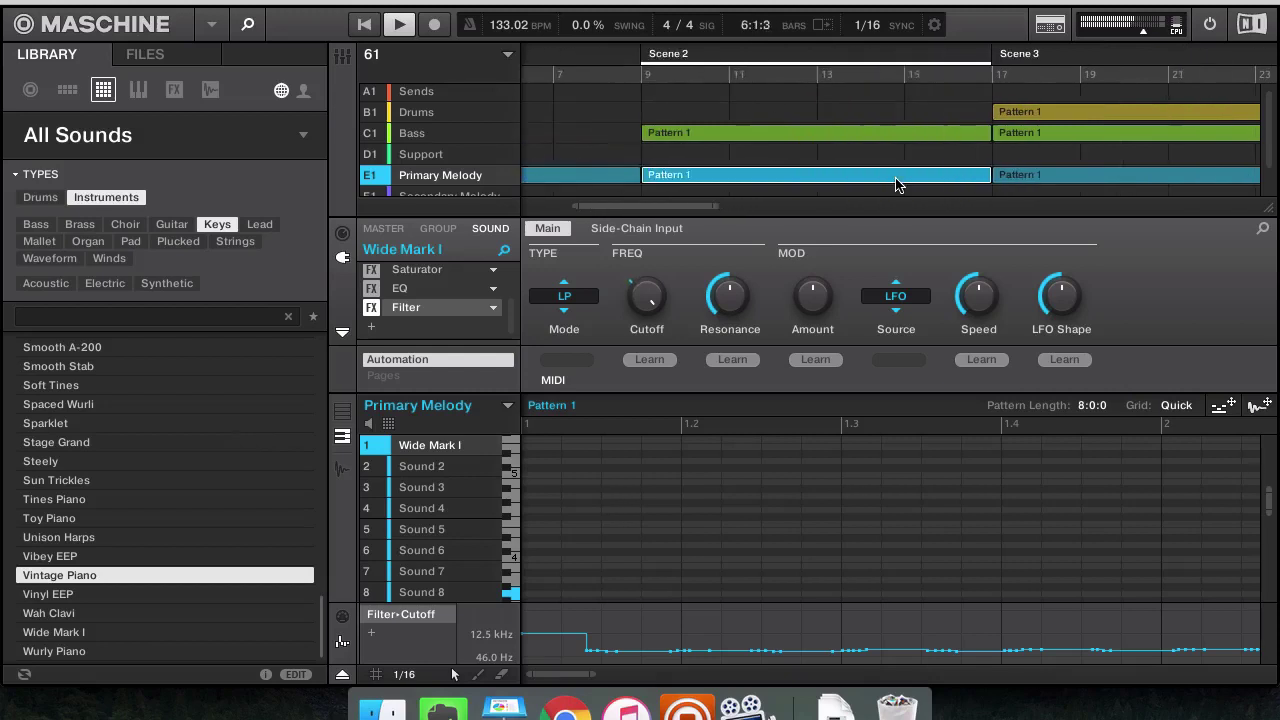
{"action": "scroll", "coordinate": [896, 184], "scroll_direction": "right", "scroll_amount": 5}
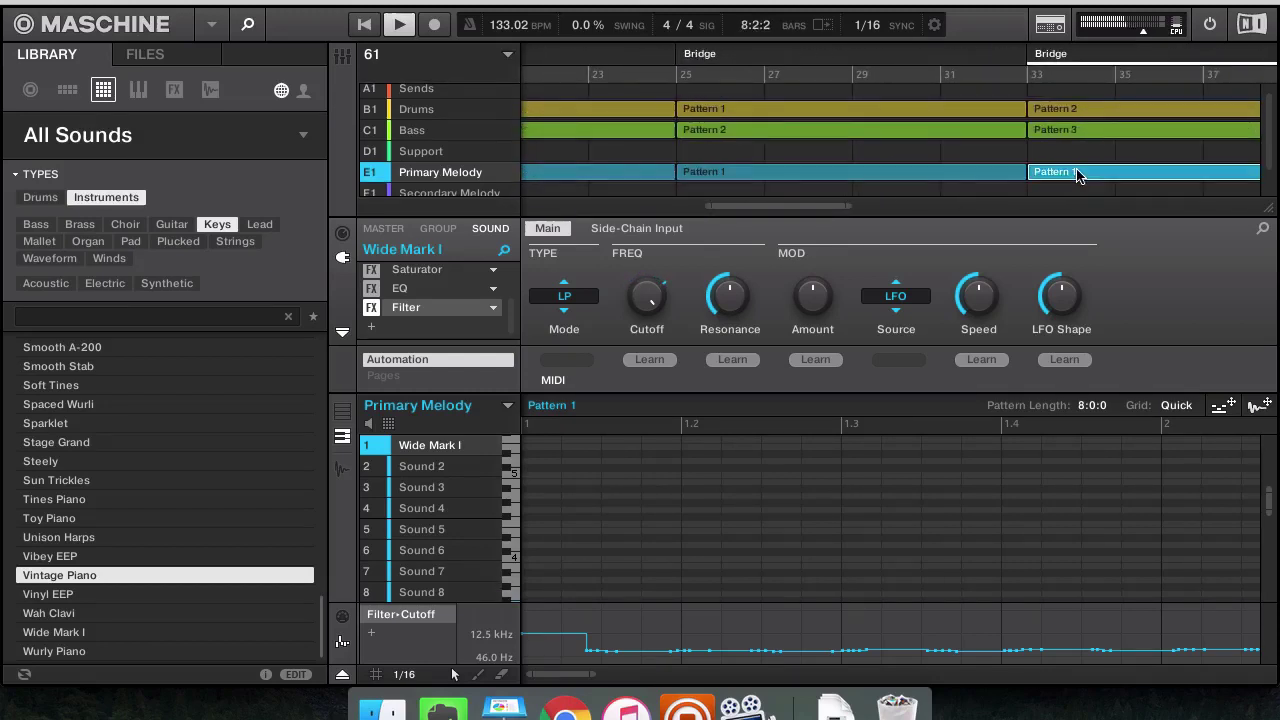
{"action": "left_click", "coordinate": [1078, 175]}
{"action": "scroll", "coordinate": [573, 125], "scroll_direction": "left", "scroll_amount": 10}
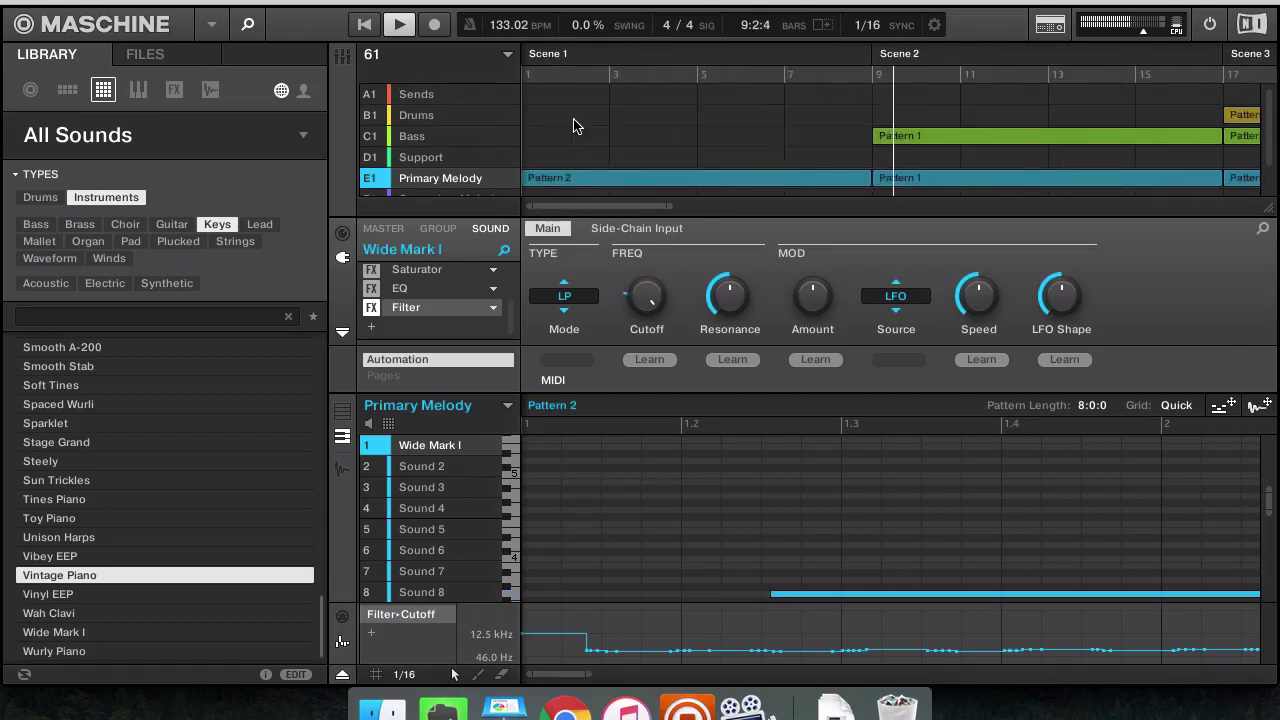
{"action": "left_click", "coordinate": [910, 180]}
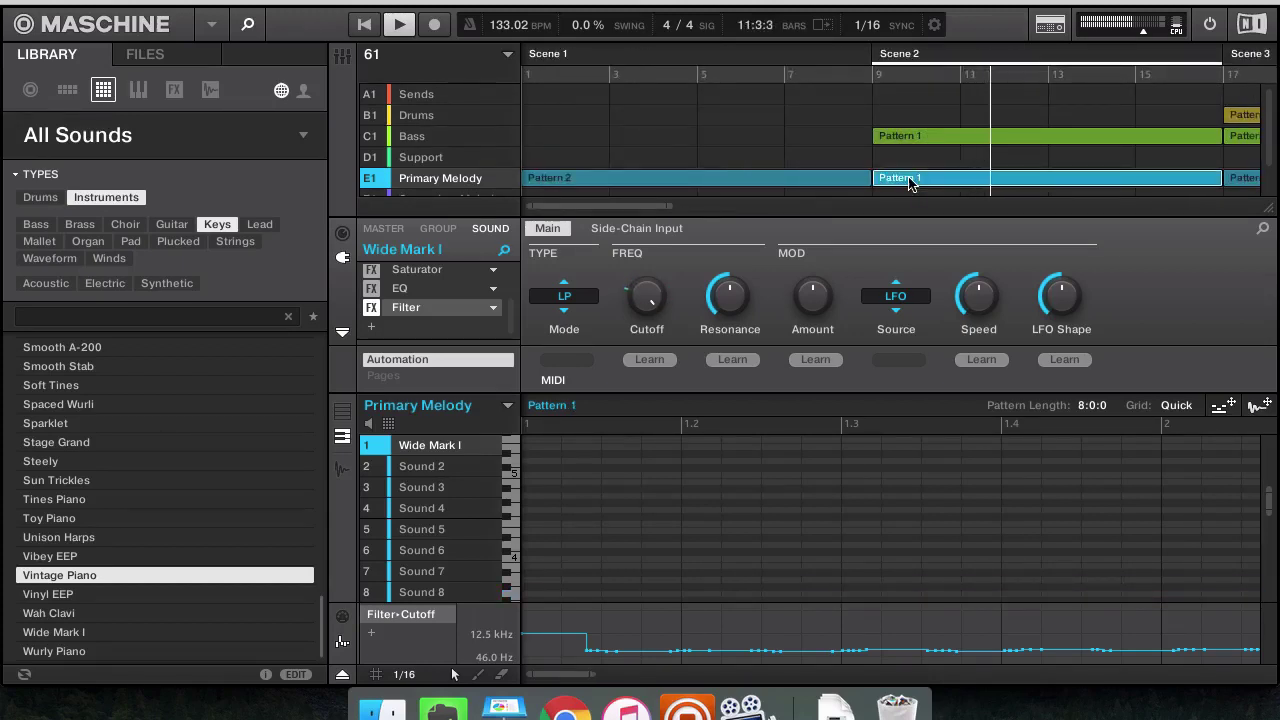
{"action": "left_click", "coordinate": [838, 424]}
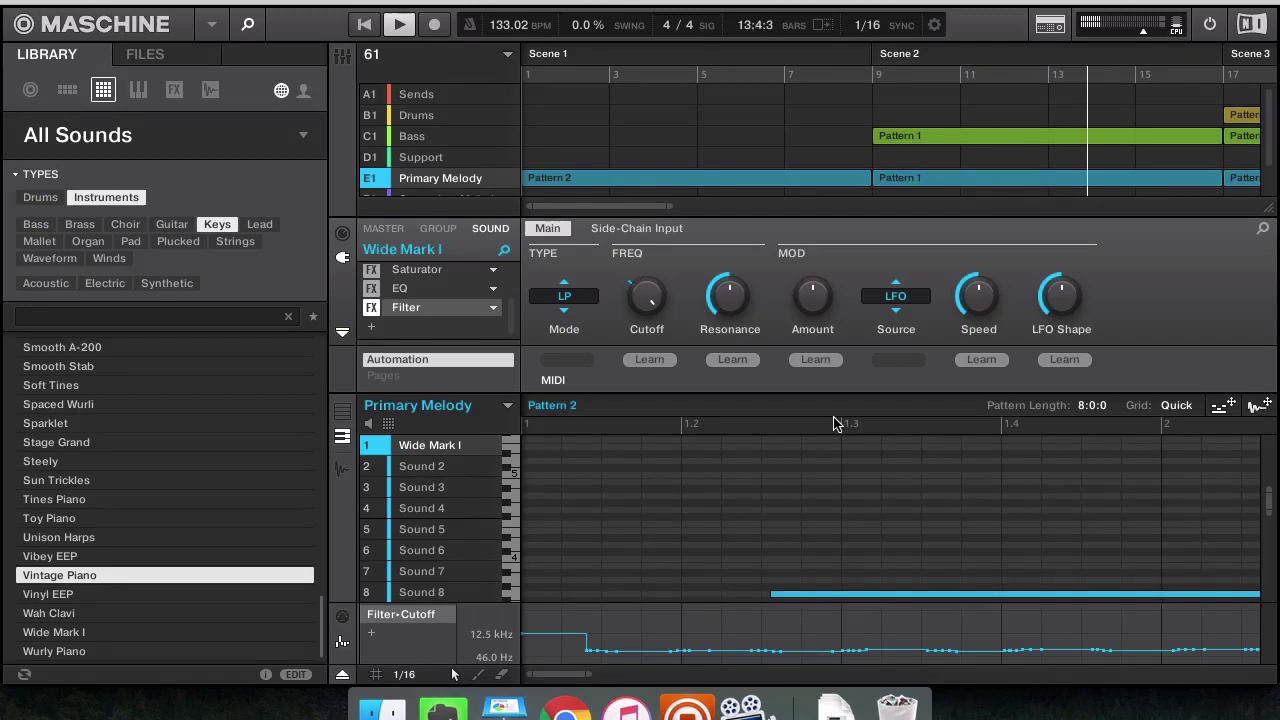
{"action": "scroll", "coordinate": [850, 576], "scroll_direction": "down", "scroll_amount": 3}
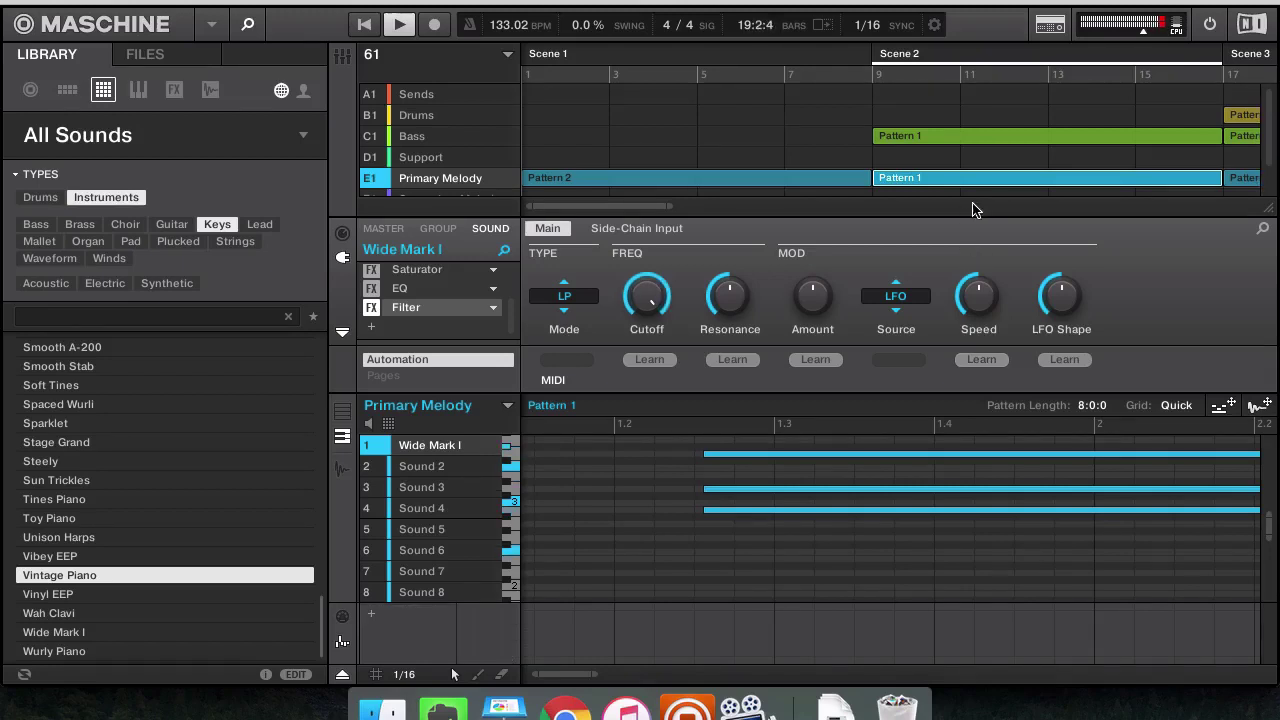
Switch the Primary Melody in the Bridge scene at bar 33 from Pattern 1 to Scene 1's Pattern 2
{"action": "left_click", "coordinate": [808, 183]}
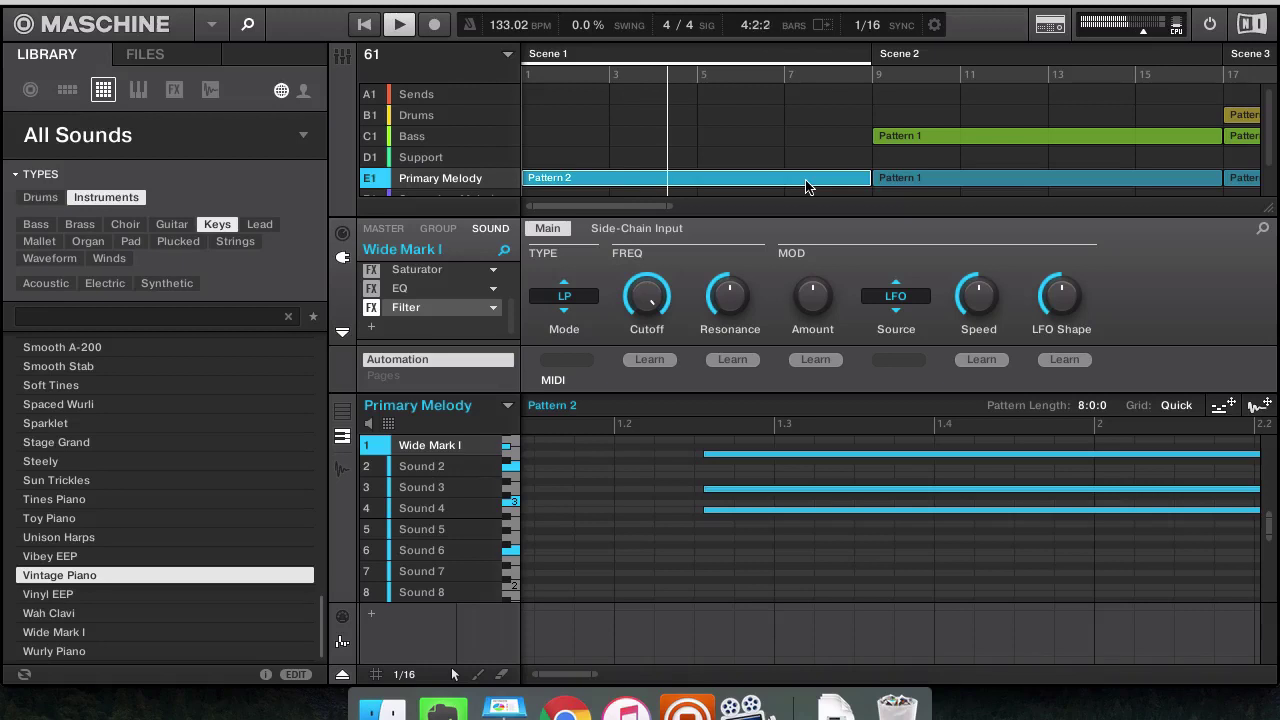
{"action": "scroll", "coordinate": [808, 185], "scroll_direction": "right", "scroll_amount": 10}
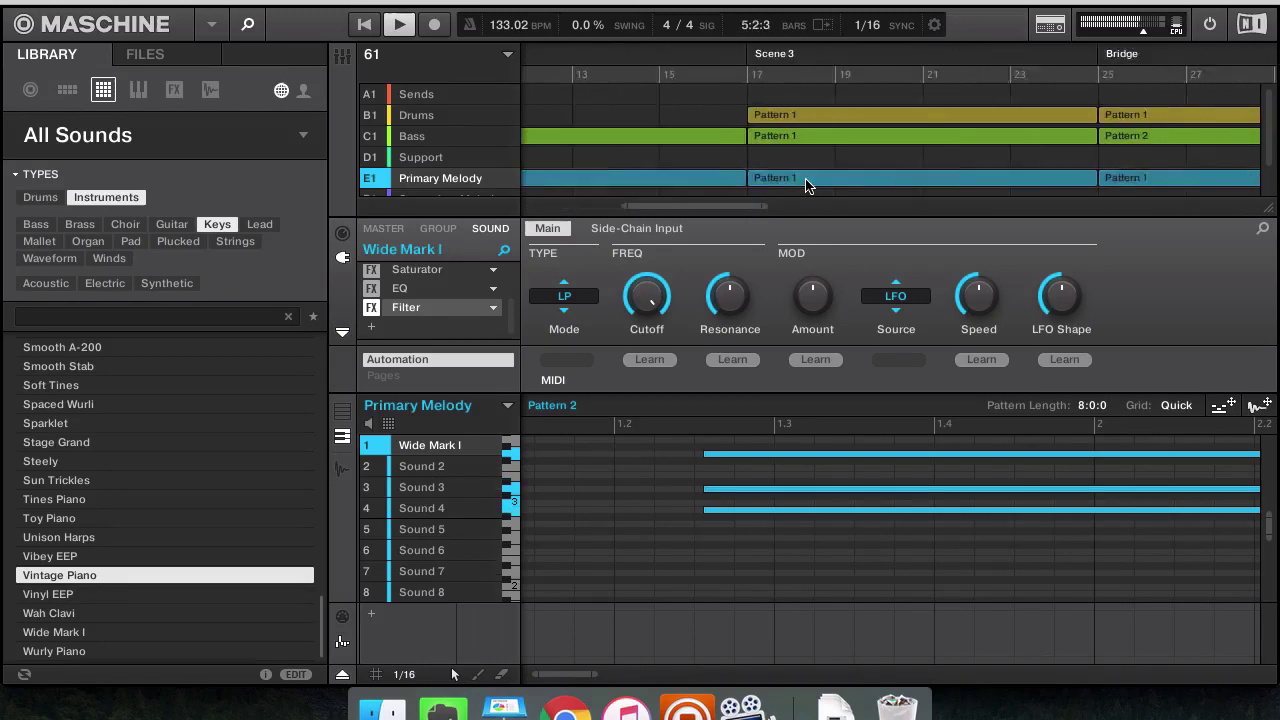
{"action": "scroll", "coordinate": [808, 185], "scroll_direction": "right", "scroll_amount": 6}
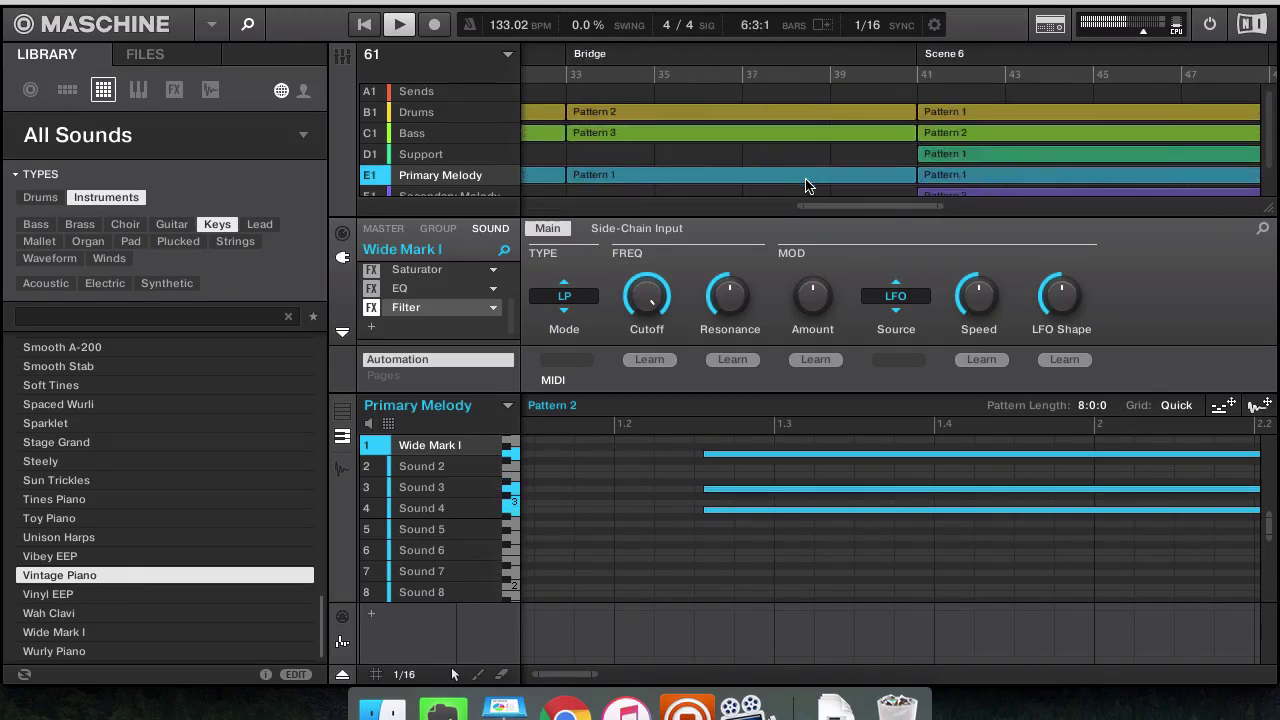
{"action": "scroll", "coordinate": [808, 185], "scroll_direction": "left", "scroll_amount": 12}
{"action": "scroll", "coordinate": [1053, 171], "scroll_direction": "right", "scroll_amount": 2}
{"action": "scroll", "coordinate": [1053, 171], "scroll_direction": "right", "scroll_amount": 8}
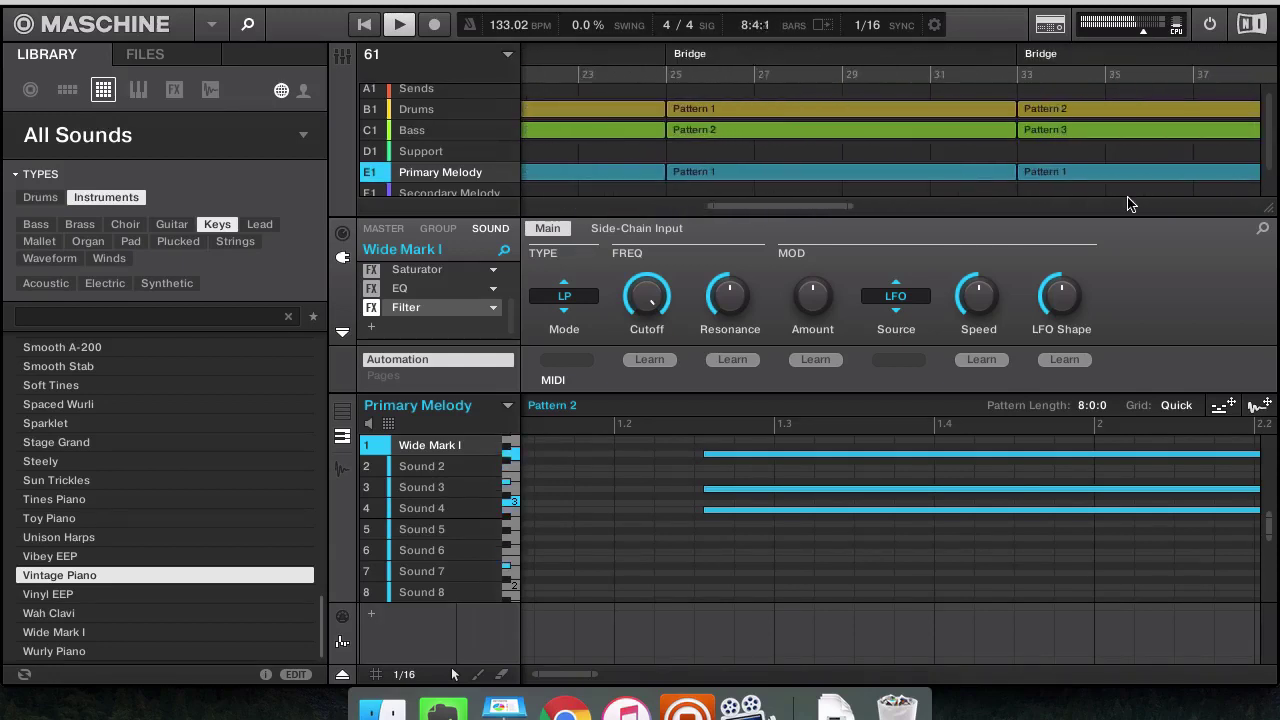
{"action": "left_click", "coordinate": [1100, 177]}
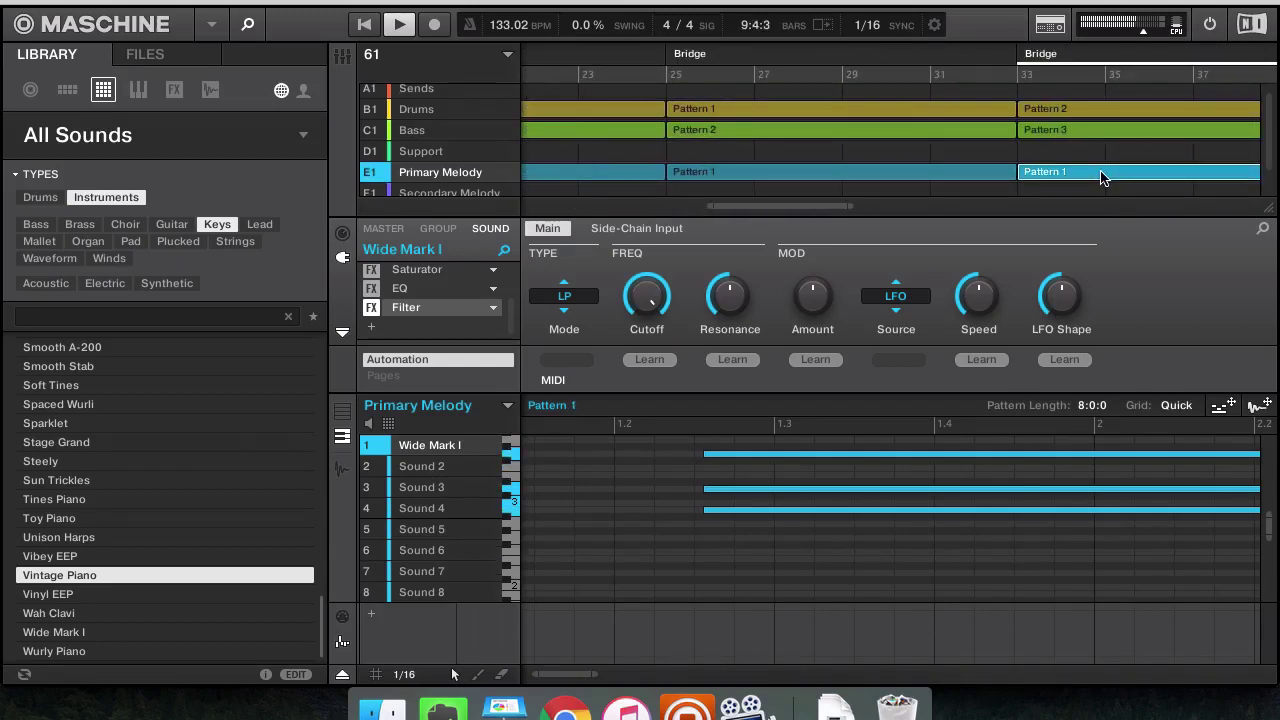
{"action": "scroll", "coordinate": [1100, 177], "scroll_direction": "left", "scroll_amount": 8}
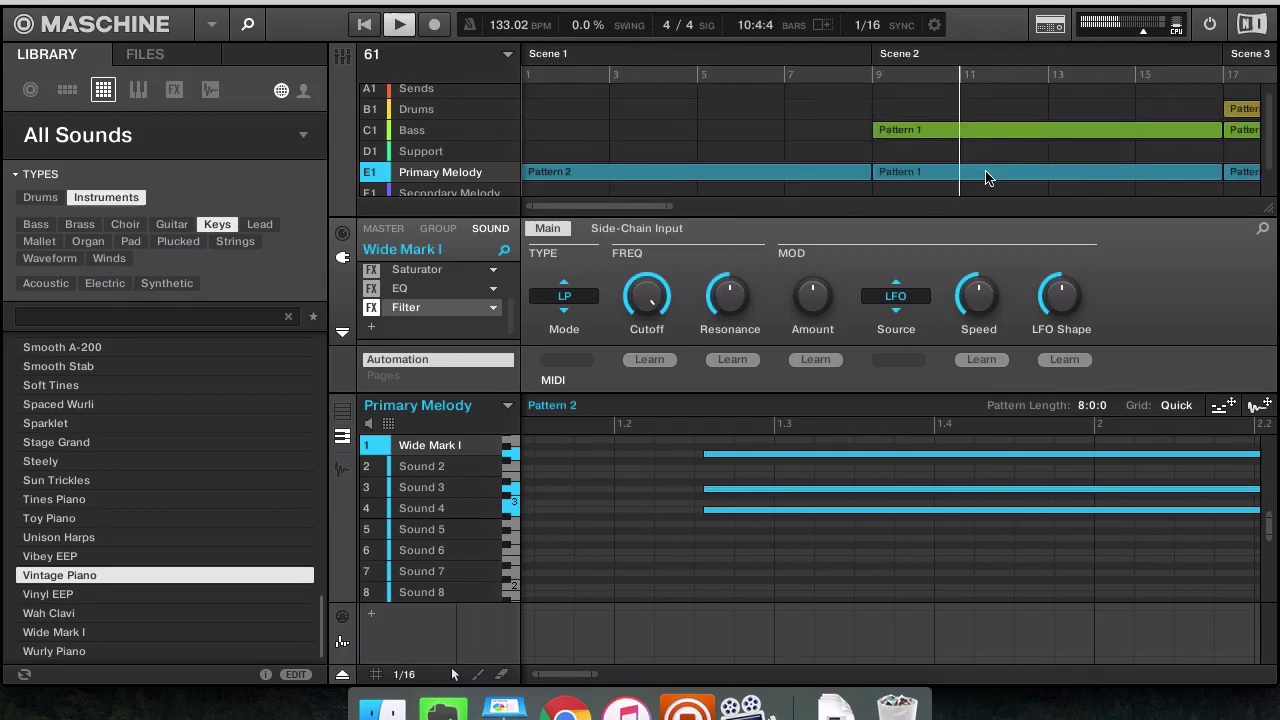
{"action": "left_click", "coordinate": [809, 177]}
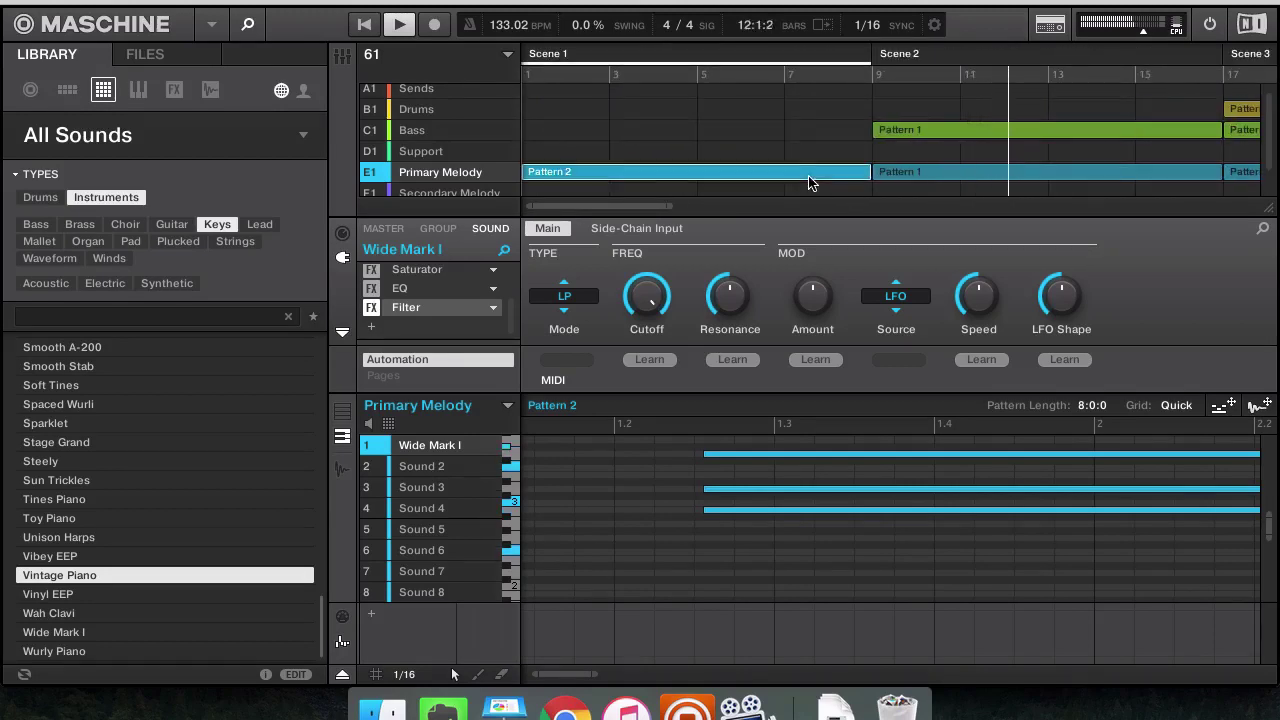
{"action": "scroll", "coordinate": [851, 167], "scroll_direction": "right", "scroll_amount": 10}
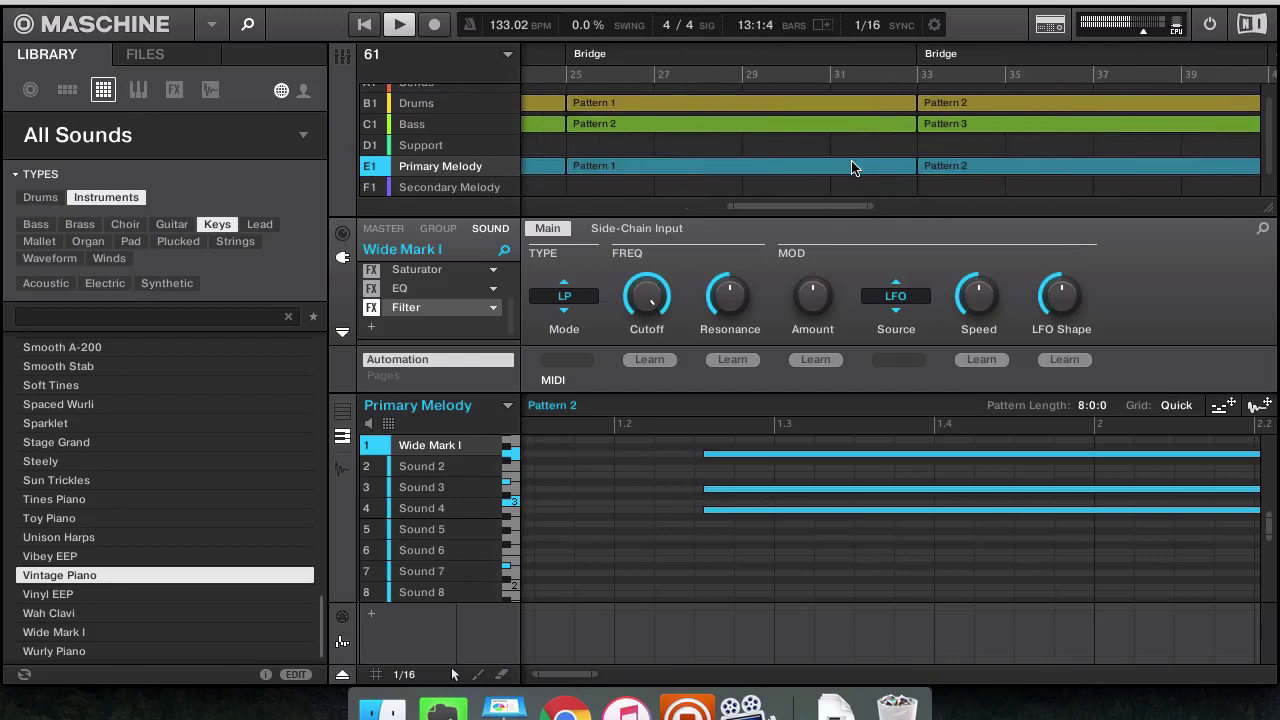
{"action": "scroll", "coordinate": [851, 167], "scroll_direction": "up", "scroll_amount": 1}
{"action": "scroll", "coordinate": [855, 165], "scroll_direction": "left", "scroll_amount": 4}
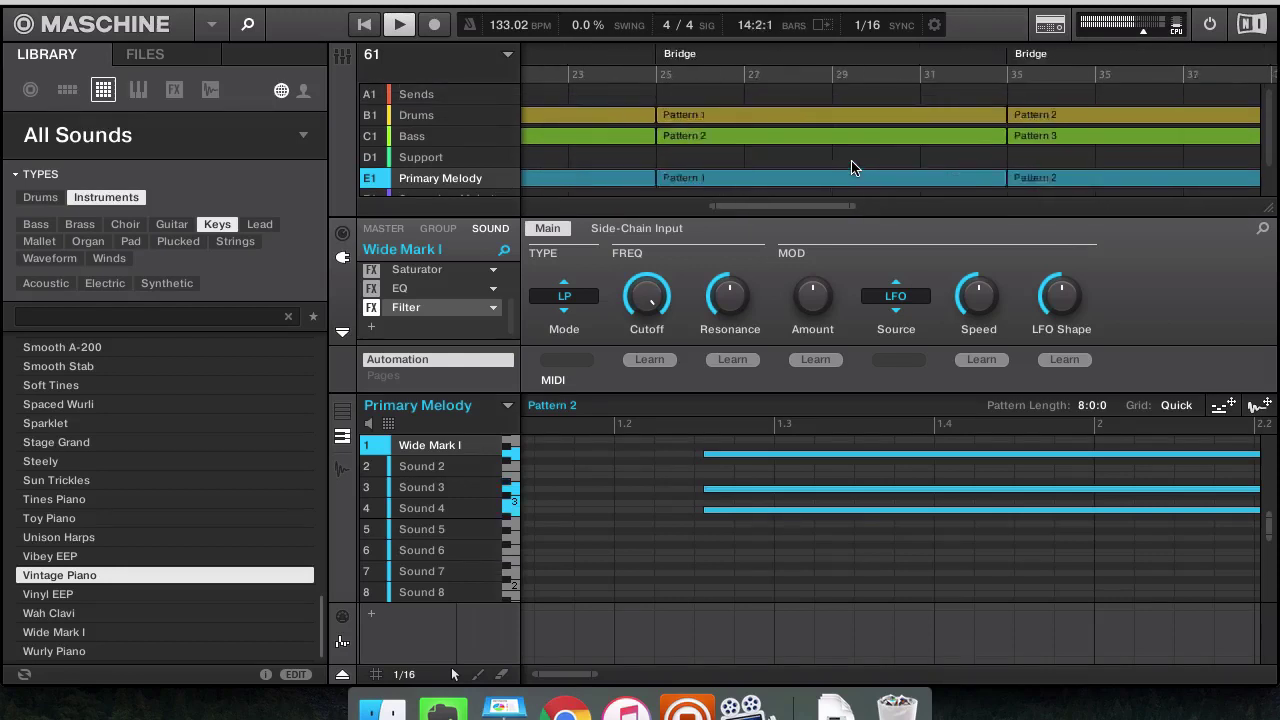
Play from the scene at bar 25 and clear its custom name Bridge
{"action": "left_click", "coordinate": [782, 57]}
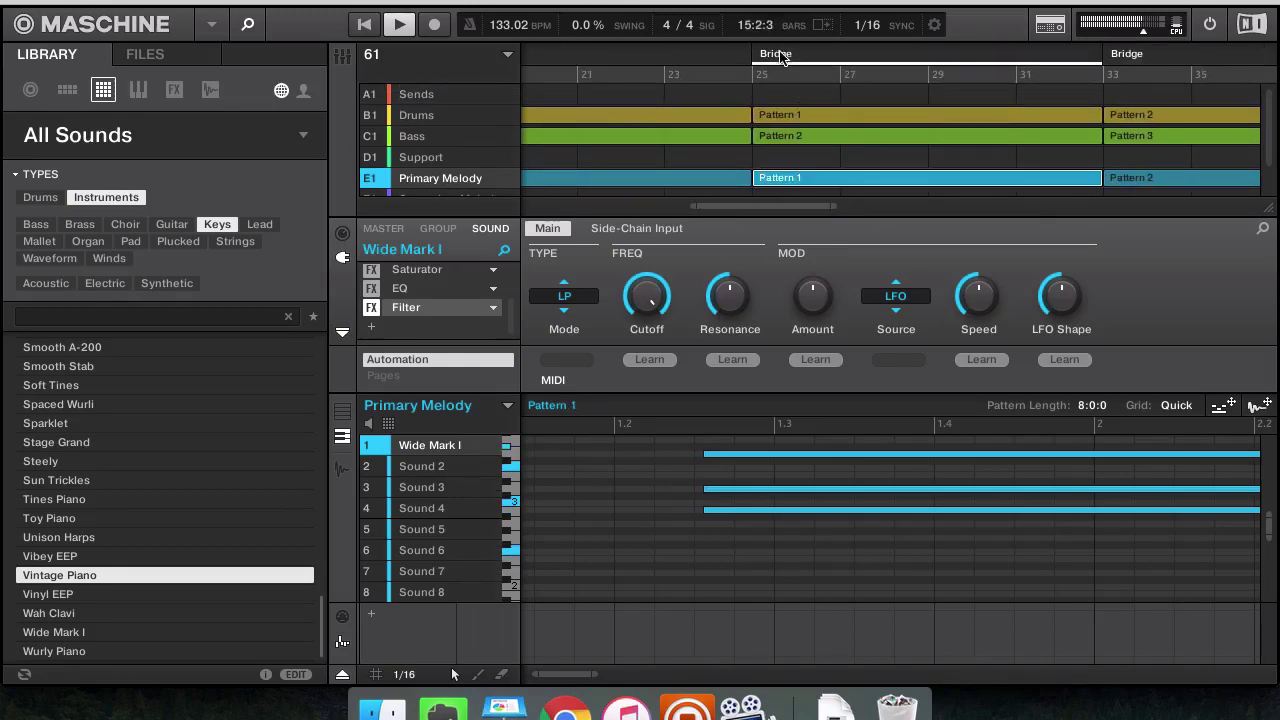
{"action": "key", "text": "space"}
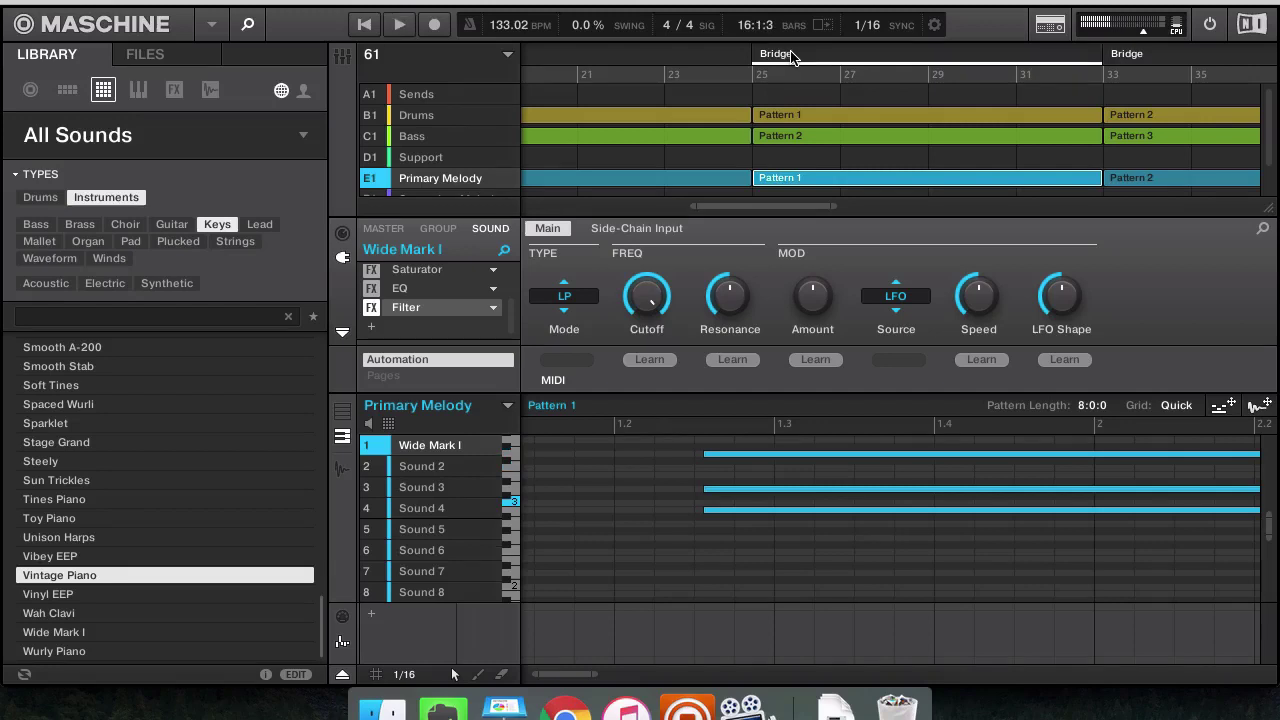
{"action": "left_click", "coordinate": [782, 79]}
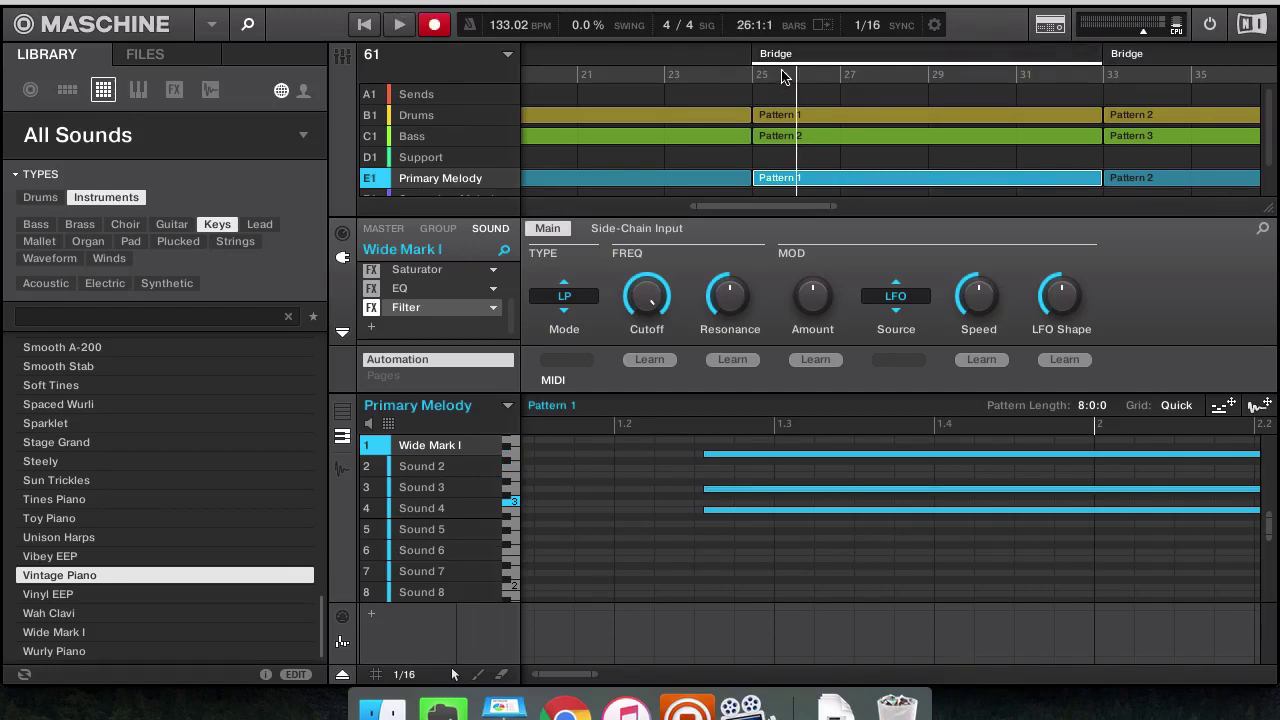
{"action": "key", "text": "space"}
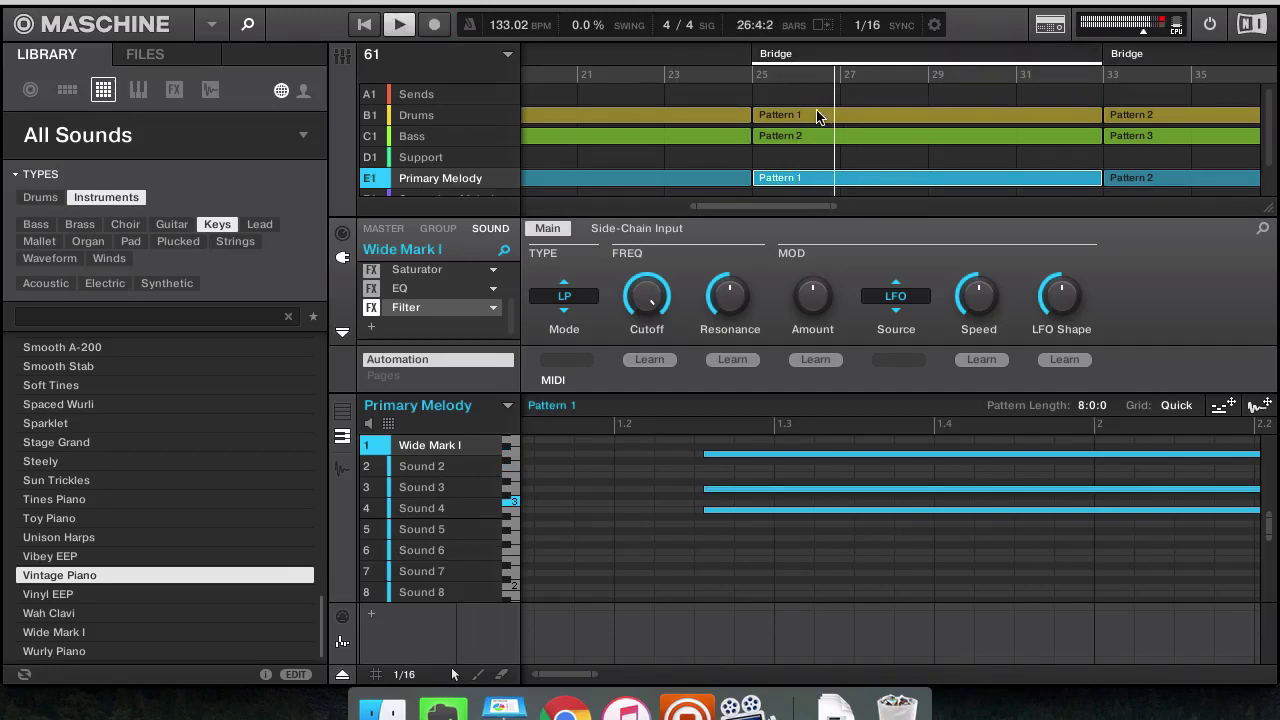
{"action": "scroll", "coordinate": [817, 117], "scroll_direction": "right", "scroll_amount": 2}
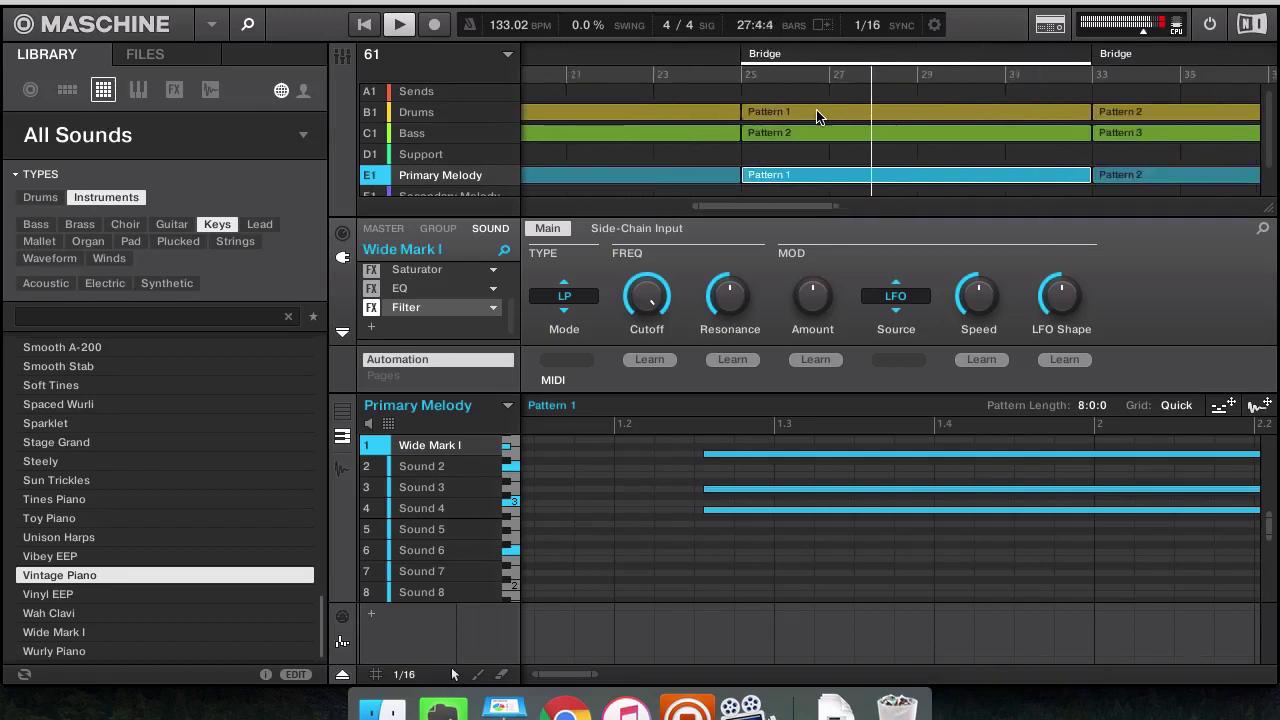
{"action": "scroll", "coordinate": [817, 117], "scroll_direction": "right", "scroll_amount": 3}
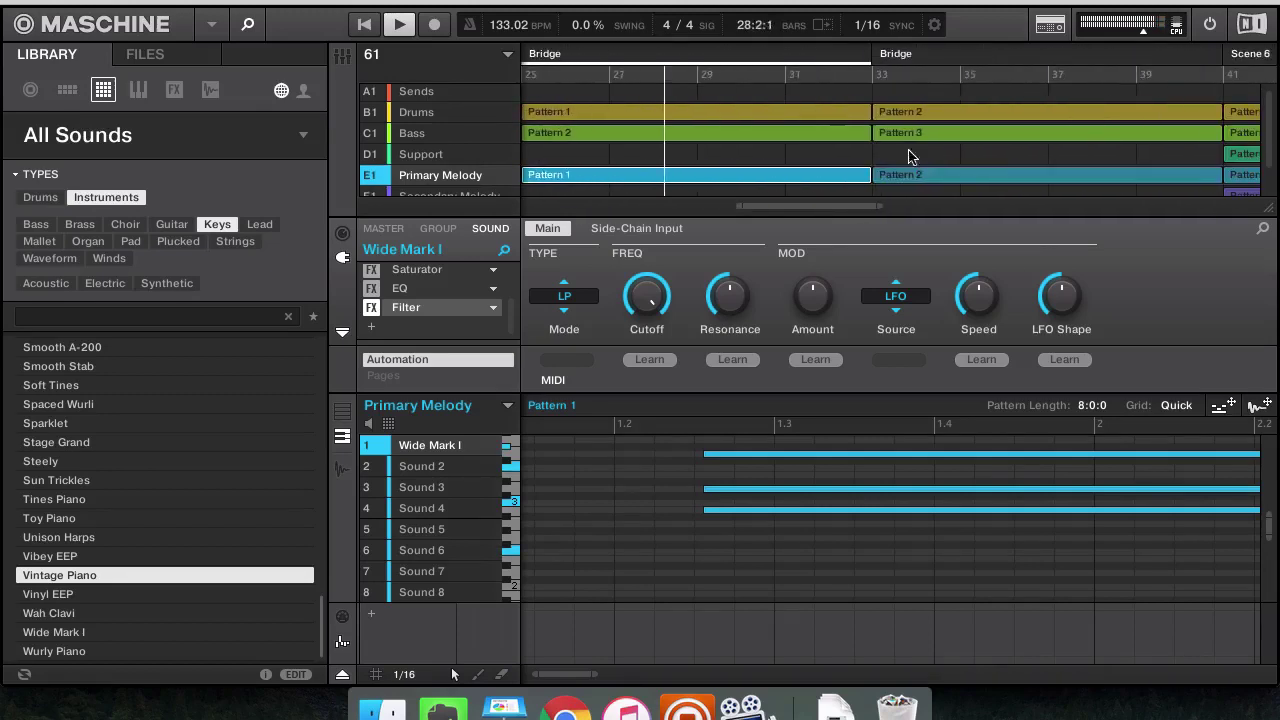
{"action": "double_click", "coordinate": [565, 57]}
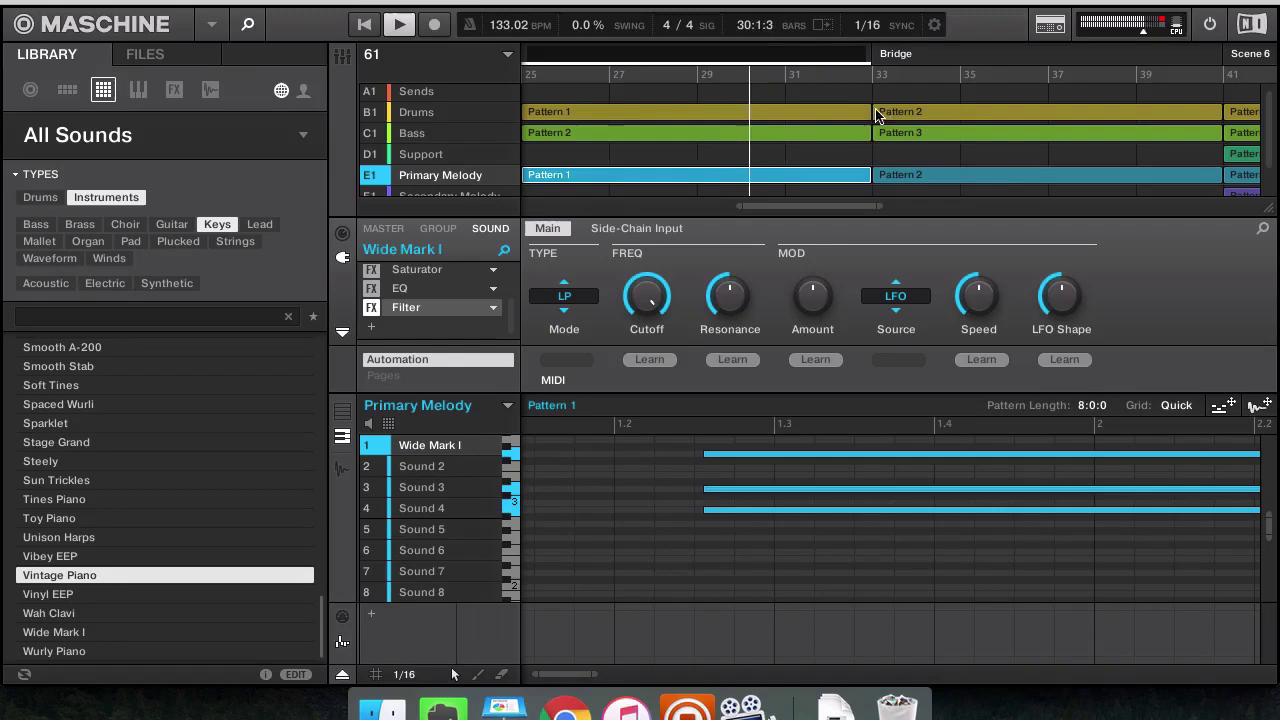
Record Filter Cutoff automation into the Primary Melody's Pattern 2 in the Bridge scene
{"action": "left_click", "coordinate": [952, 184]}
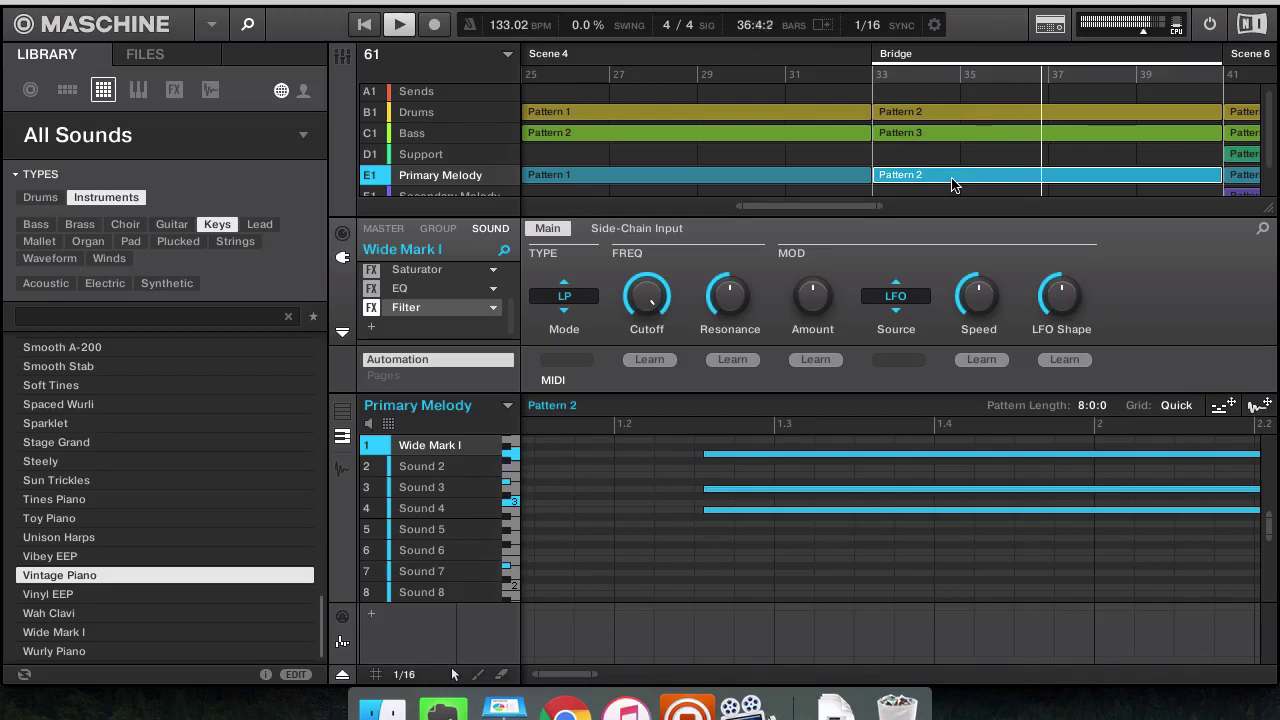
{"action": "key", "text": "space"}
{"action": "key", "text": "space"}
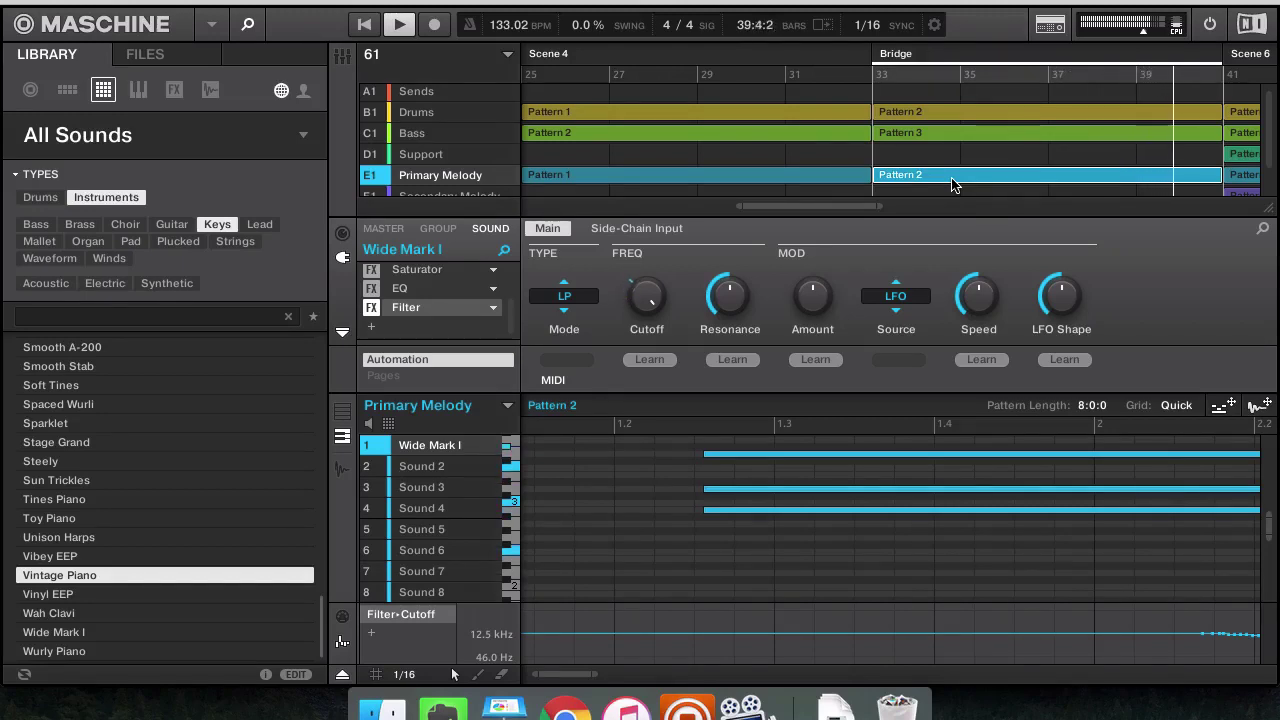
{"action": "key", "text": "ctrl+r"}
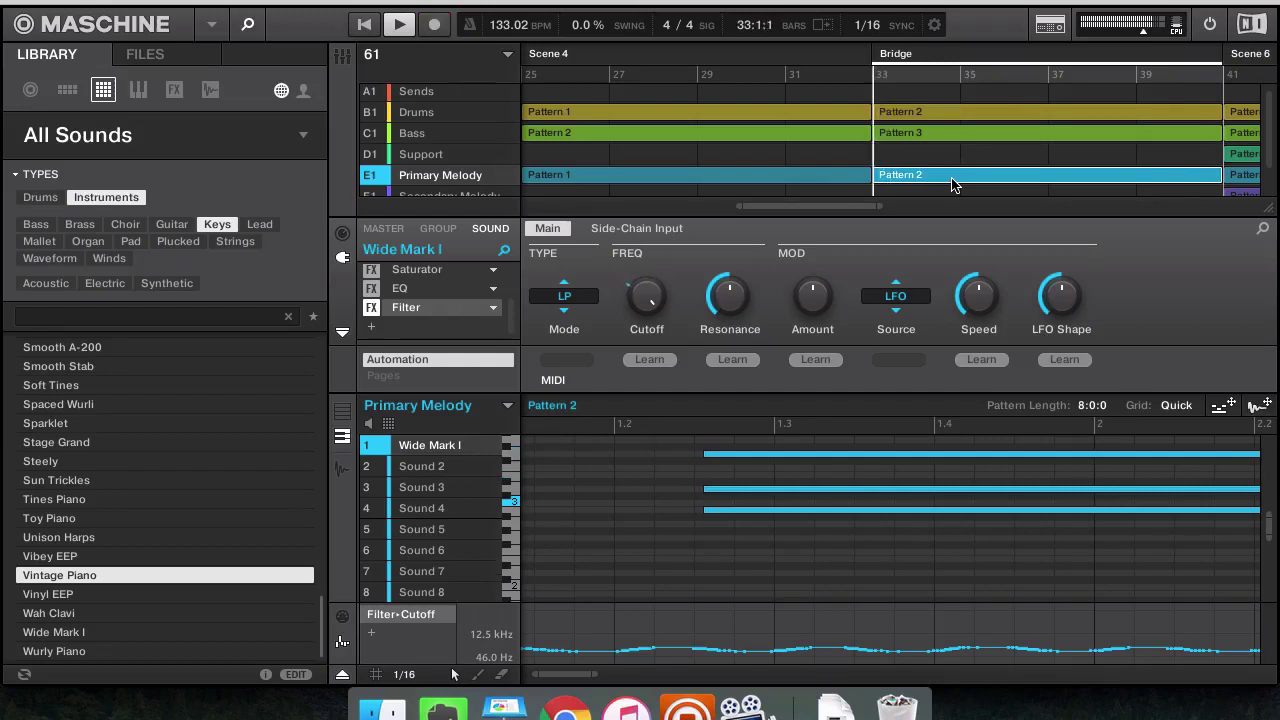
Play the whole arrangement from the beginning, with the output volume raised
{"action": "key", "text": "space"}
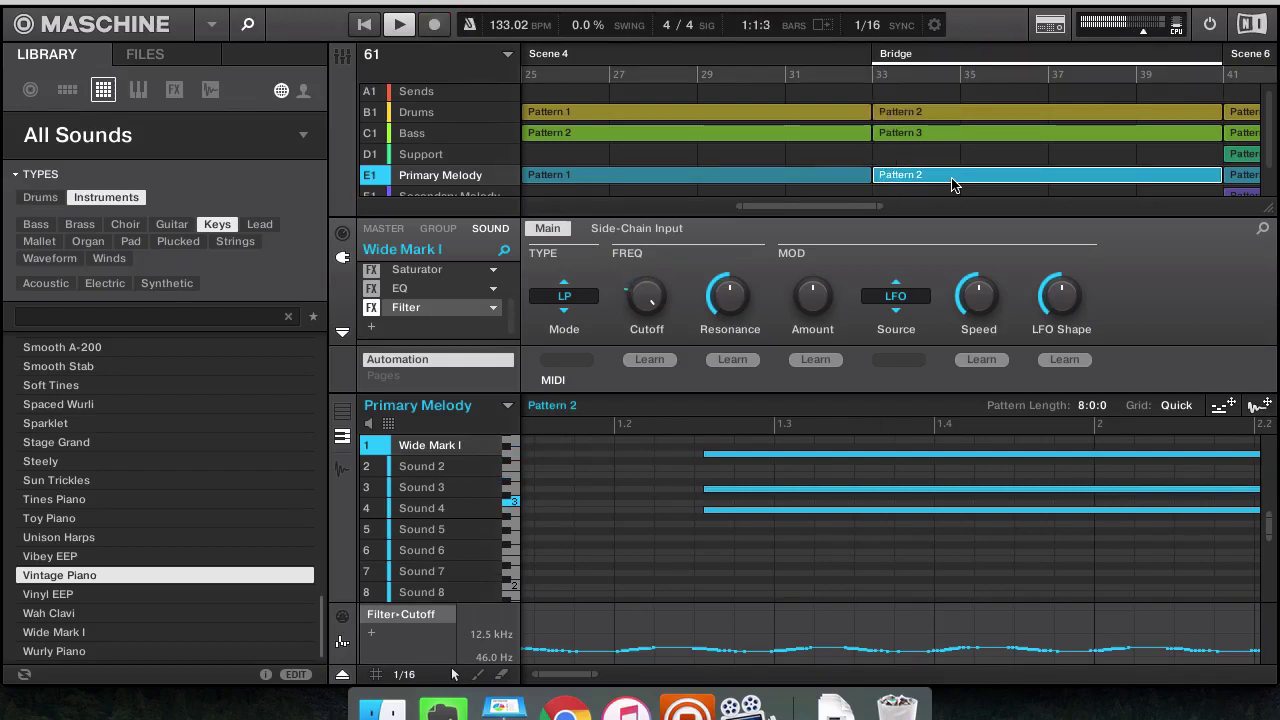
{"action": "scroll", "coordinate": [784, 153], "scroll_direction": "down", "scroll_amount": 1}
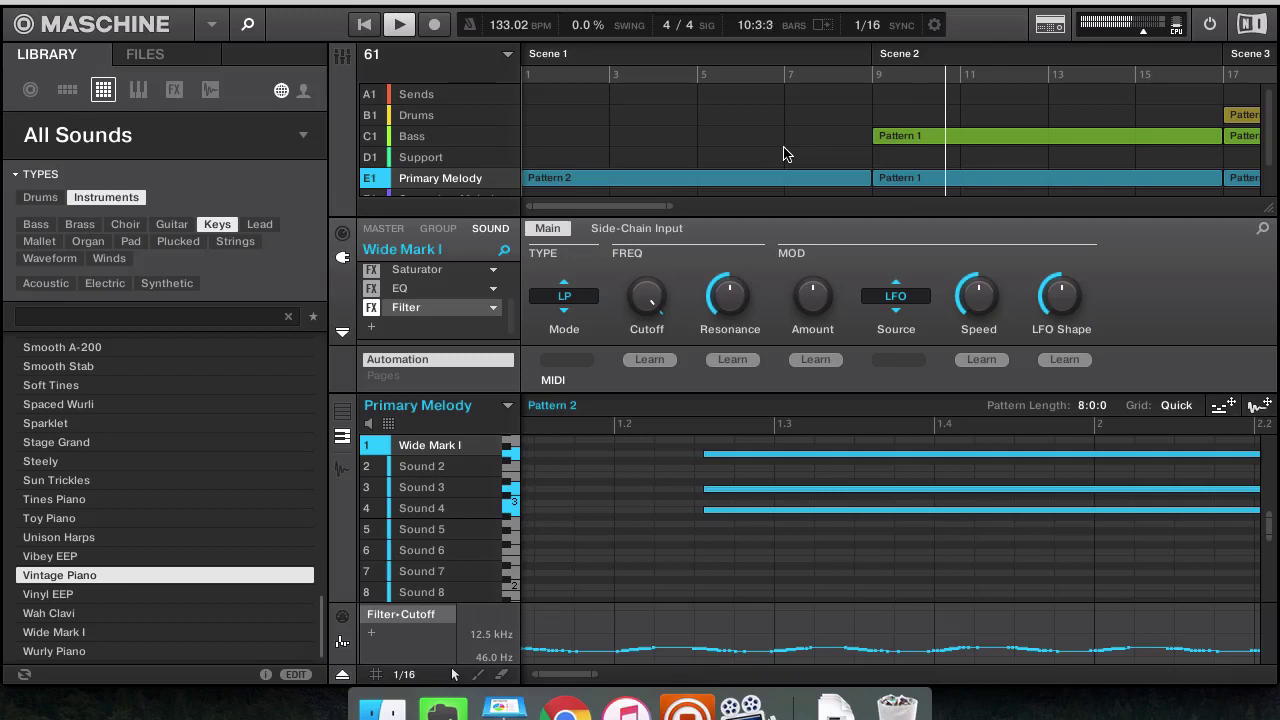
{"action": "key", "text": "XF86AudioRaiseVolume"}
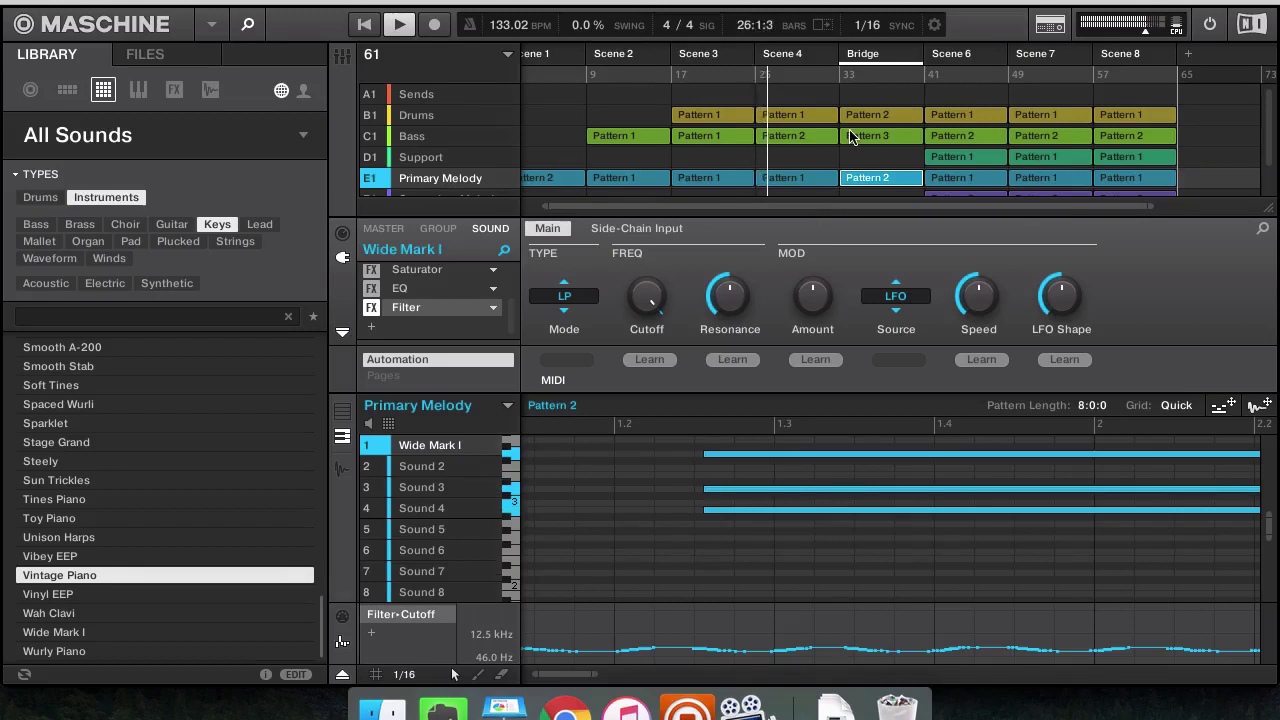
{"action": "scroll", "coordinate": [849, 137], "scroll_direction": "down", "scroll_amount": 1}
{"action": "scroll", "coordinate": [834, 150], "scroll_direction": "down", "scroll_amount": 1}
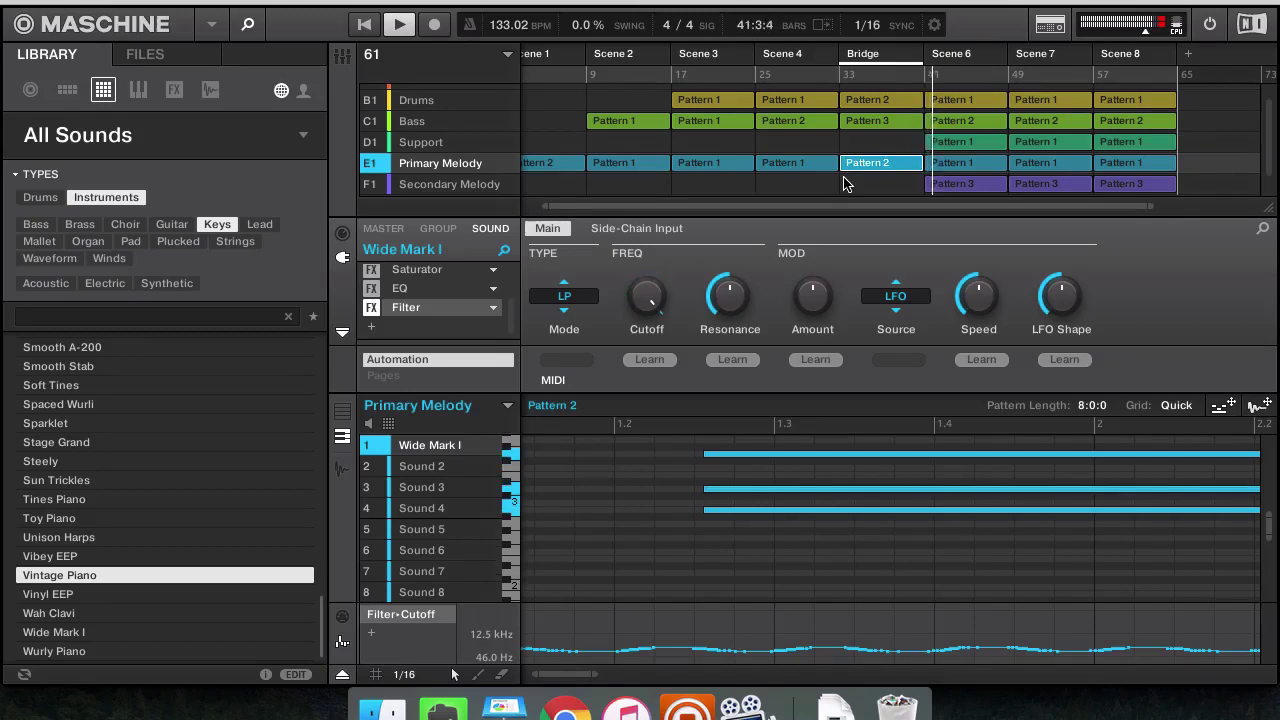
Compare the playback with the Support and Secondary Melody groups muted in turn, leaving only Secondary Melody muted
{"action": "left_click", "coordinate": [370, 188]}
{"action": "left_click", "coordinate": [370, 188]}
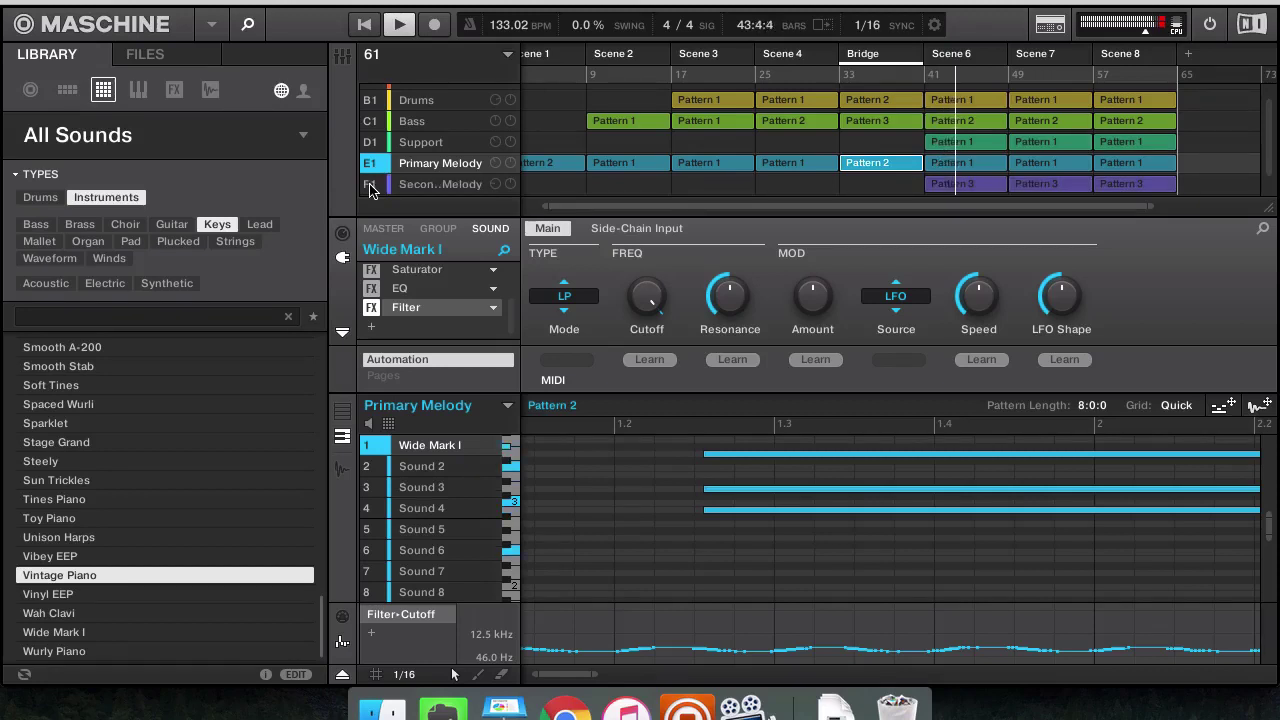
{"action": "left_click", "coordinate": [376, 145]}
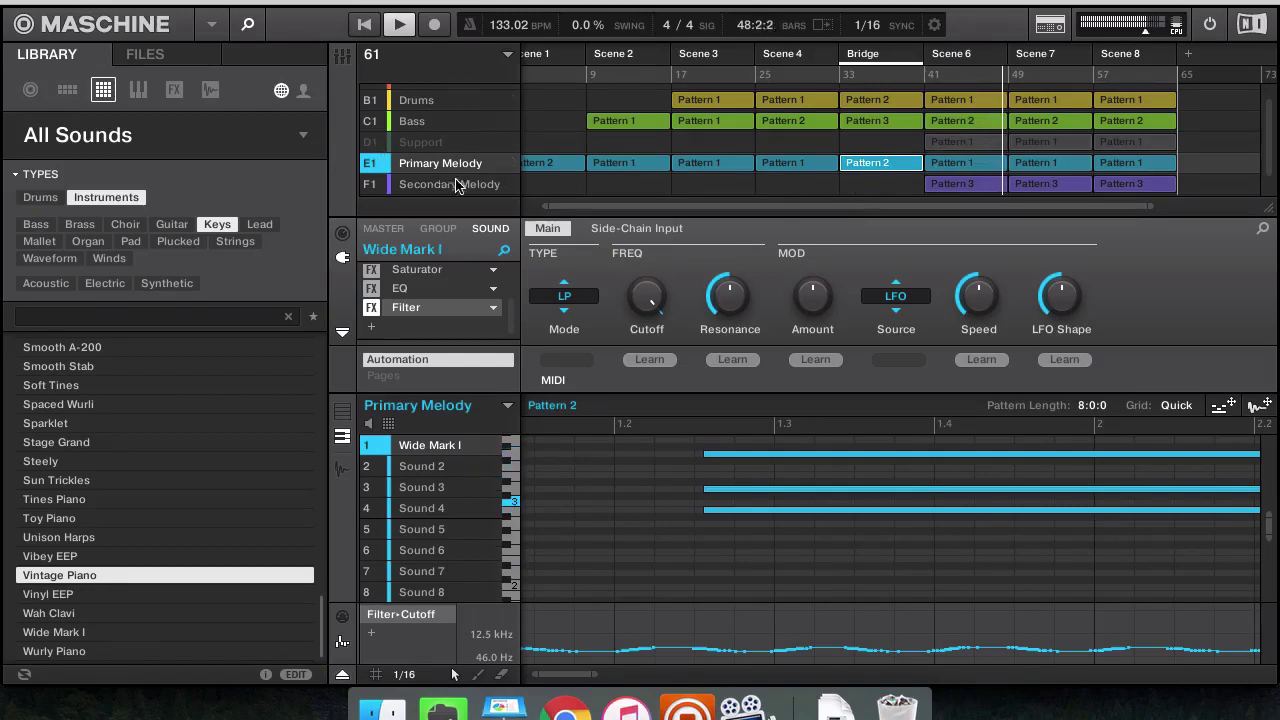
{"action": "left_click", "coordinate": [370, 184]}
{"action": "left_click", "coordinate": [372, 146]}
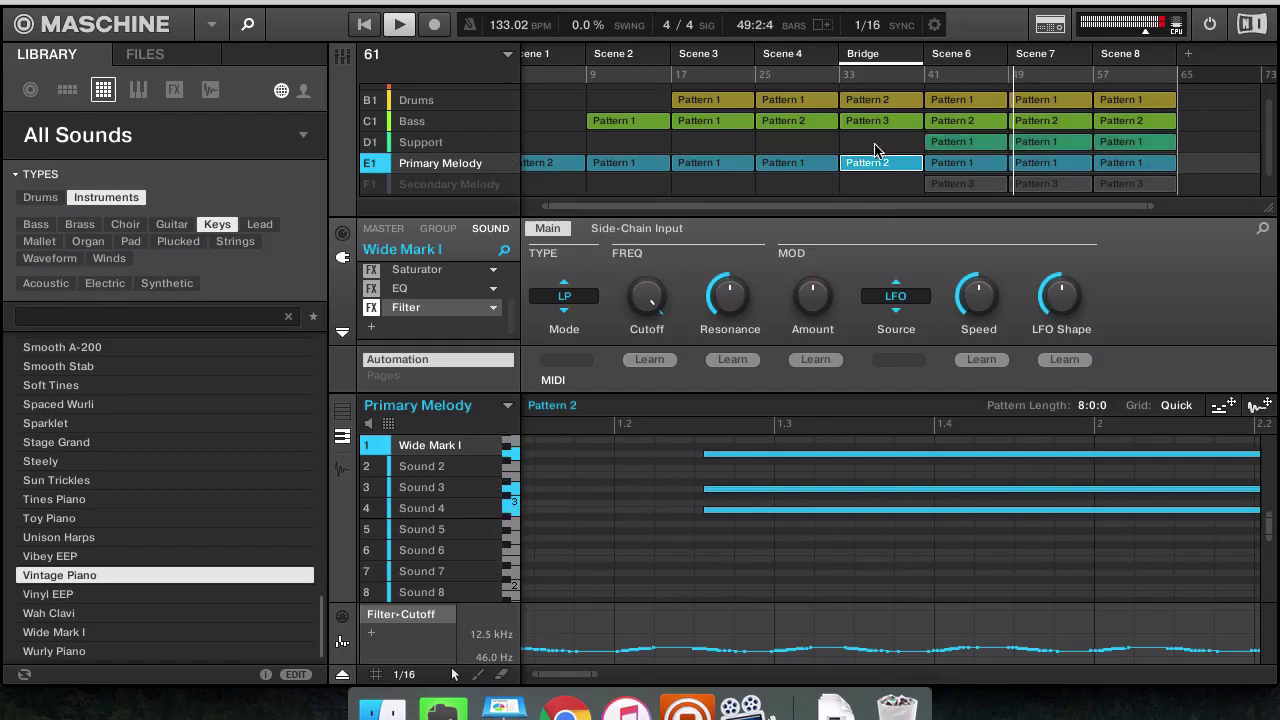
Remove the Secondary Melody's Pattern 3 from Scene 6 and Scene 7
{"action": "left_click", "coordinate": [971, 188]}
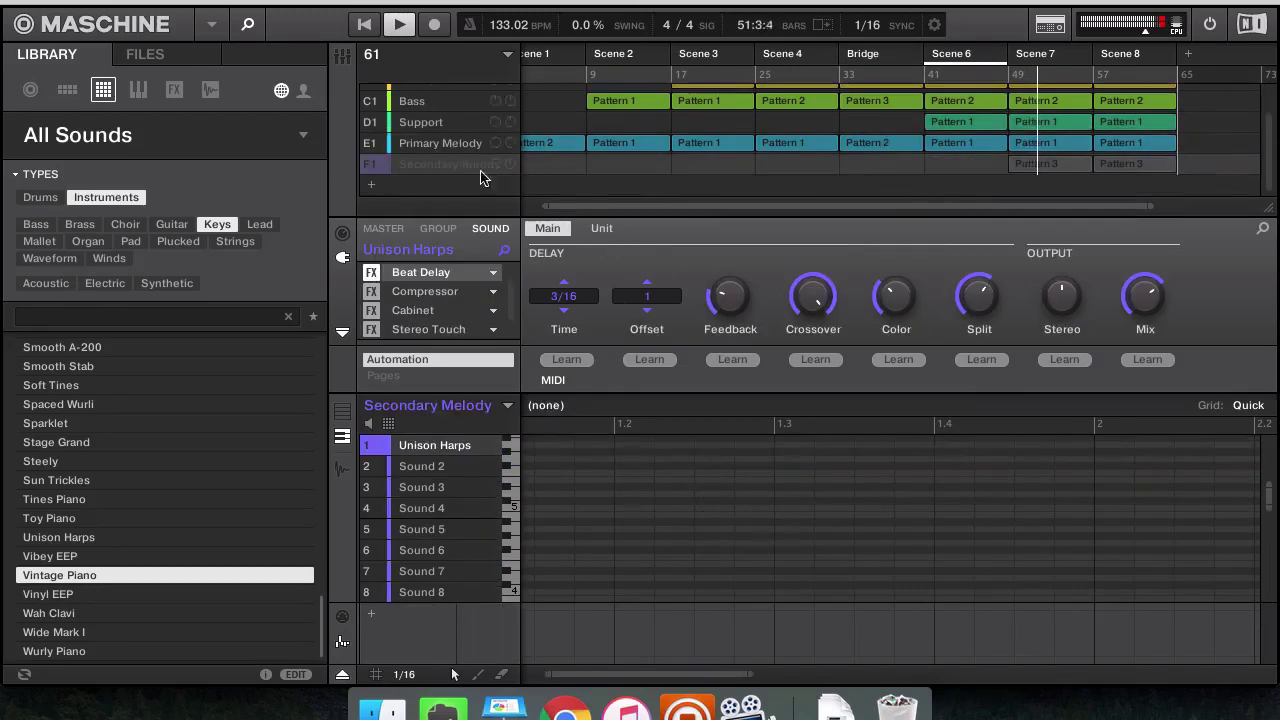
{"action": "left_click", "coordinate": [1048, 164]}
{"action": "scroll", "coordinate": [1048, 167], "scroll_direction": "up", "scroll_amount": 1}
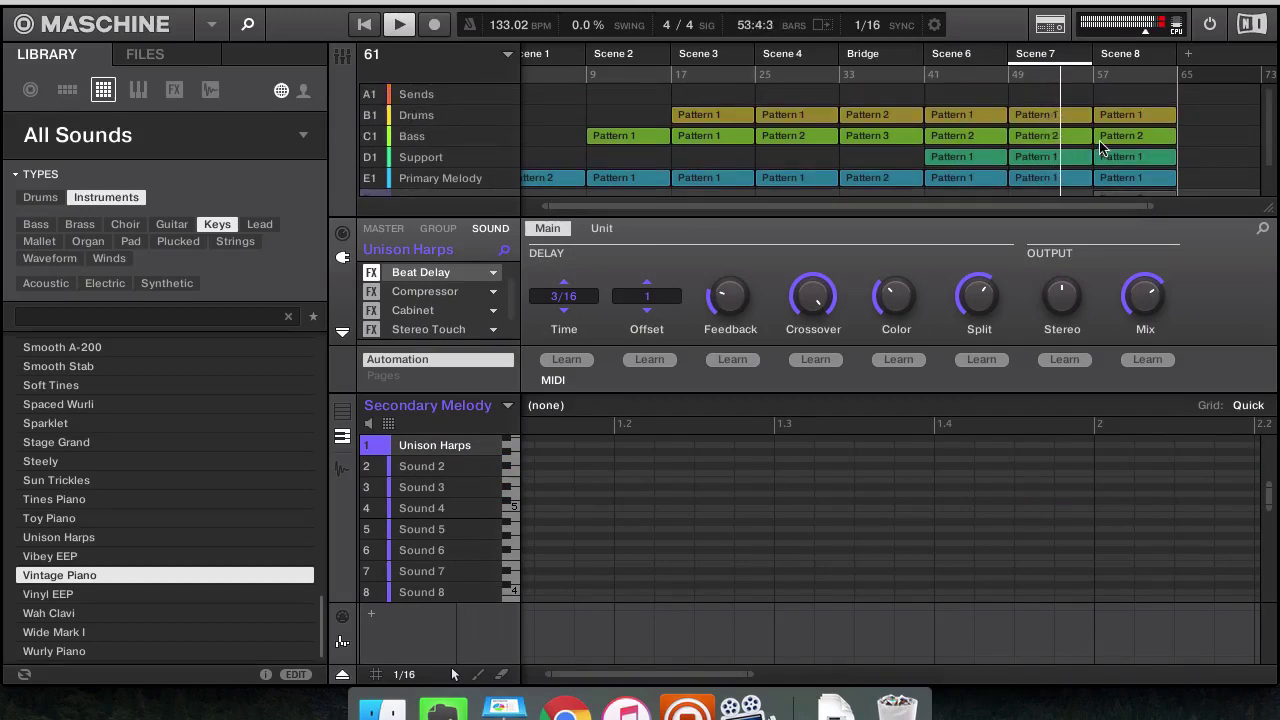
Stop playback and switch the Drums in Scene 8 to Pattern 2
{"action": "key", "text": "space"}
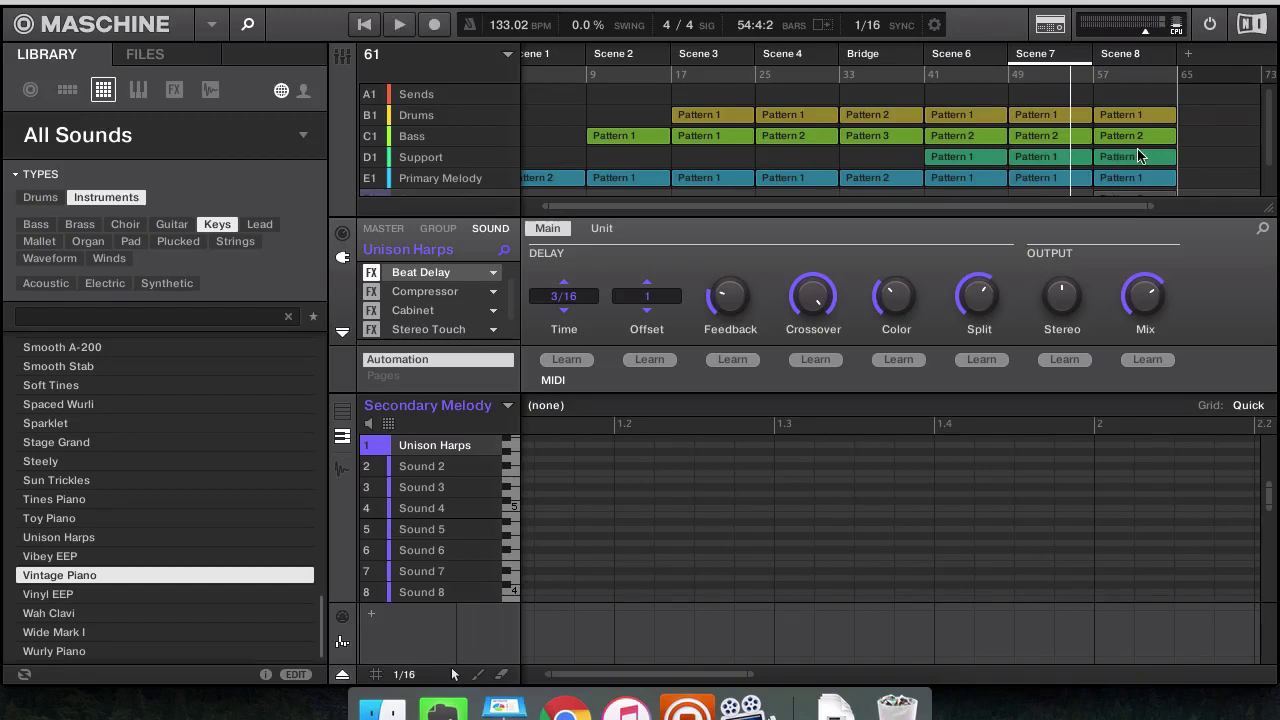
{"action": "key", "text": "space"}
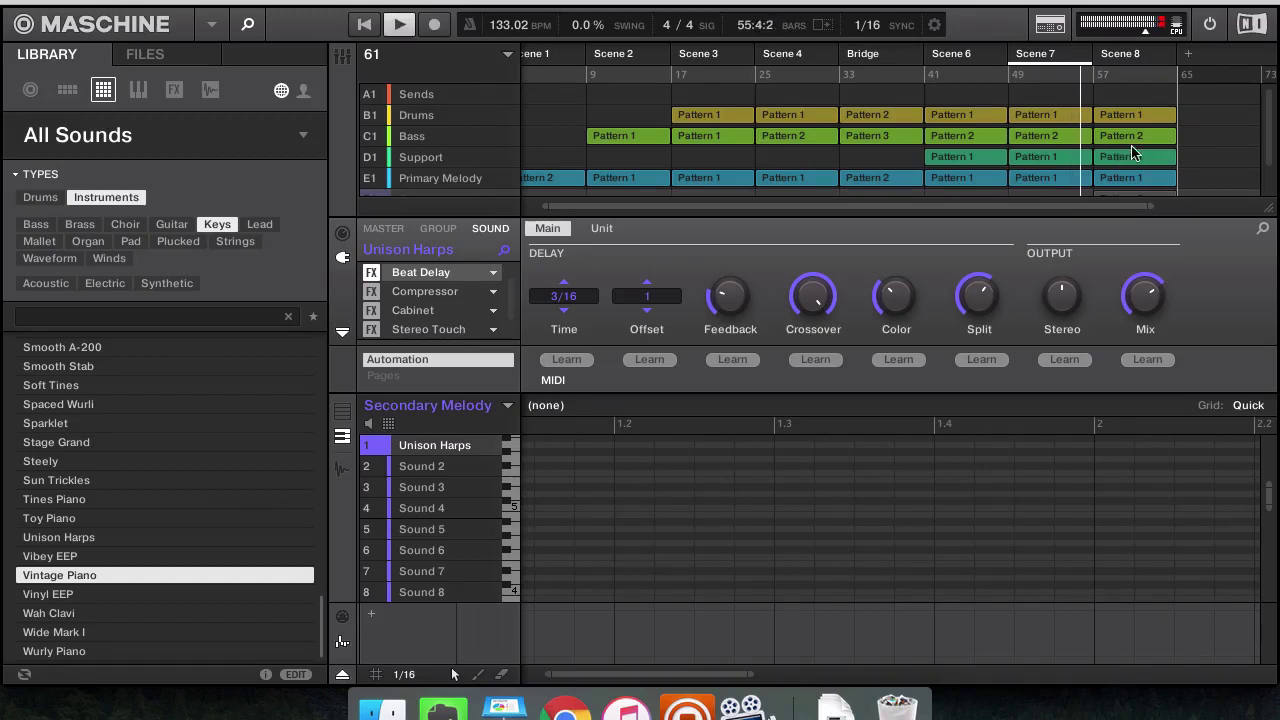
{"action": "key", "text": "space"}
{"action": "left_click", "coordinate": [1125, 117]}
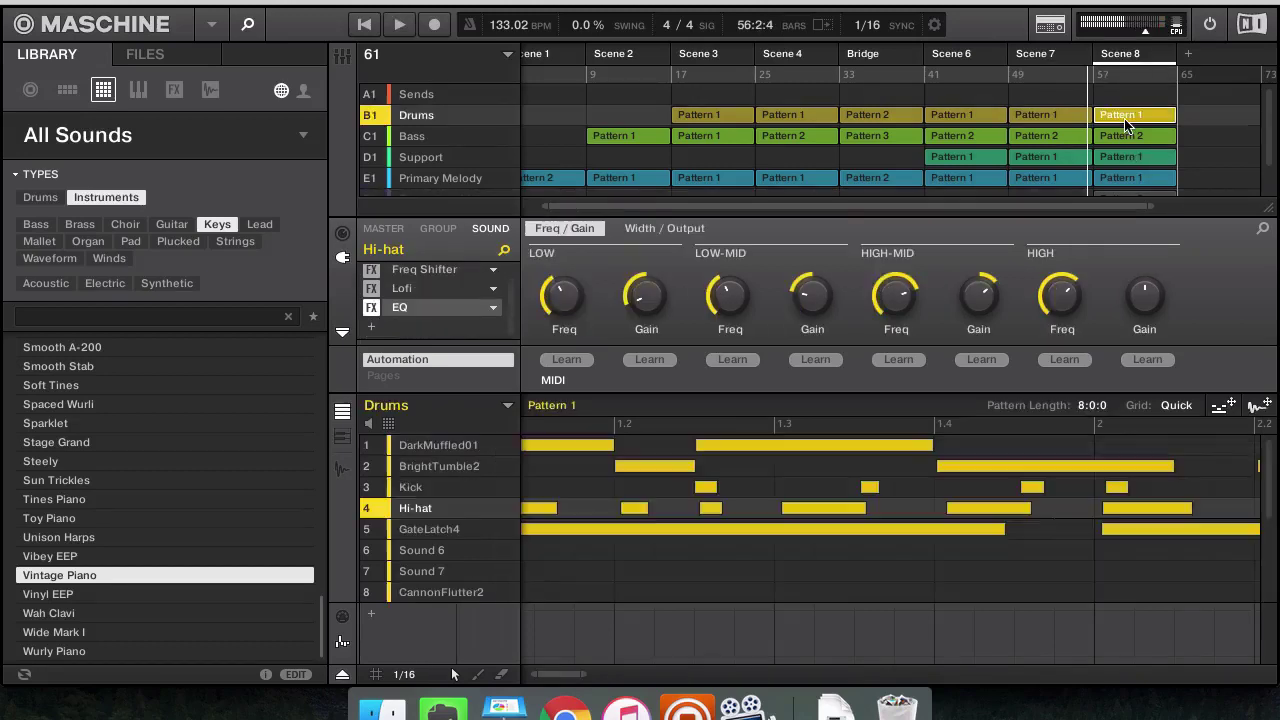
{"action": "left_click", "coordinate": [1125, 124]}
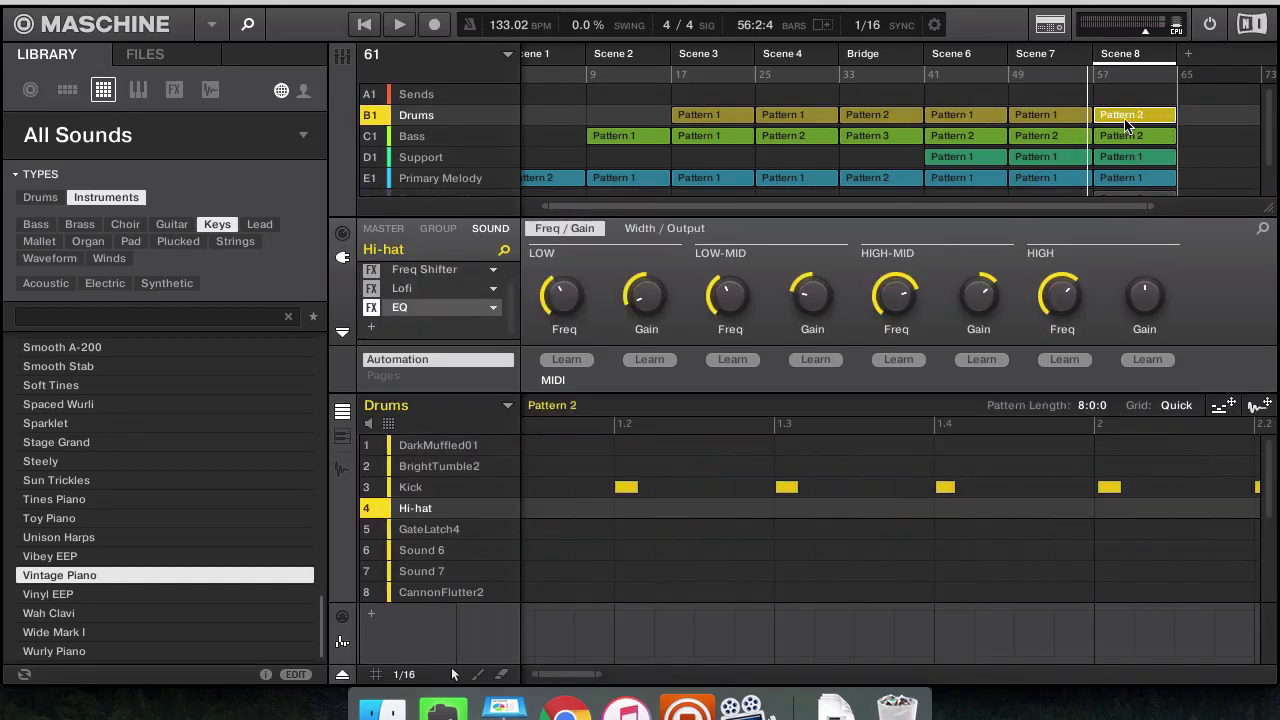
Remove the Support and Bass patterns from Scene 8, undoing any new Bass pattern added there
{"action": "left_click", "coordinate": [1125, 157]}
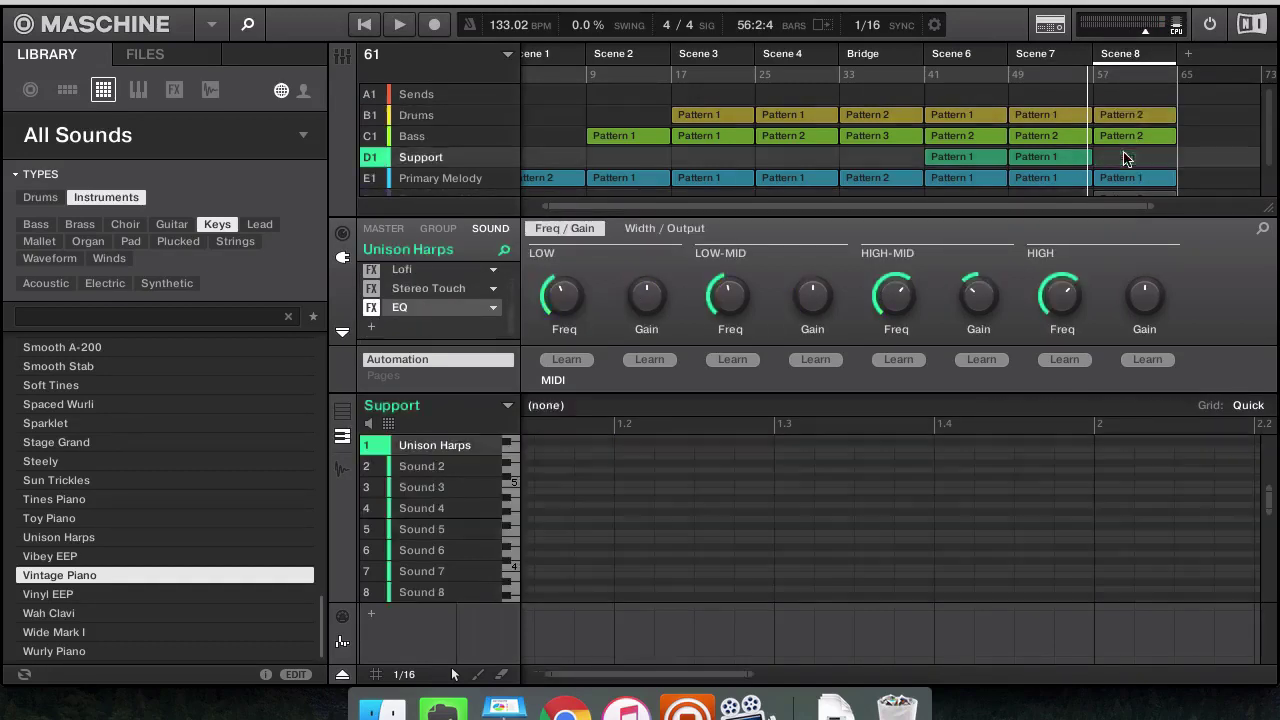
{"action": "left_click_drag", "start_coordinate": [1125, 131], "coordinate": [1120, 157]}
{"action": "left_click", "coordinate": [1122, 140]}
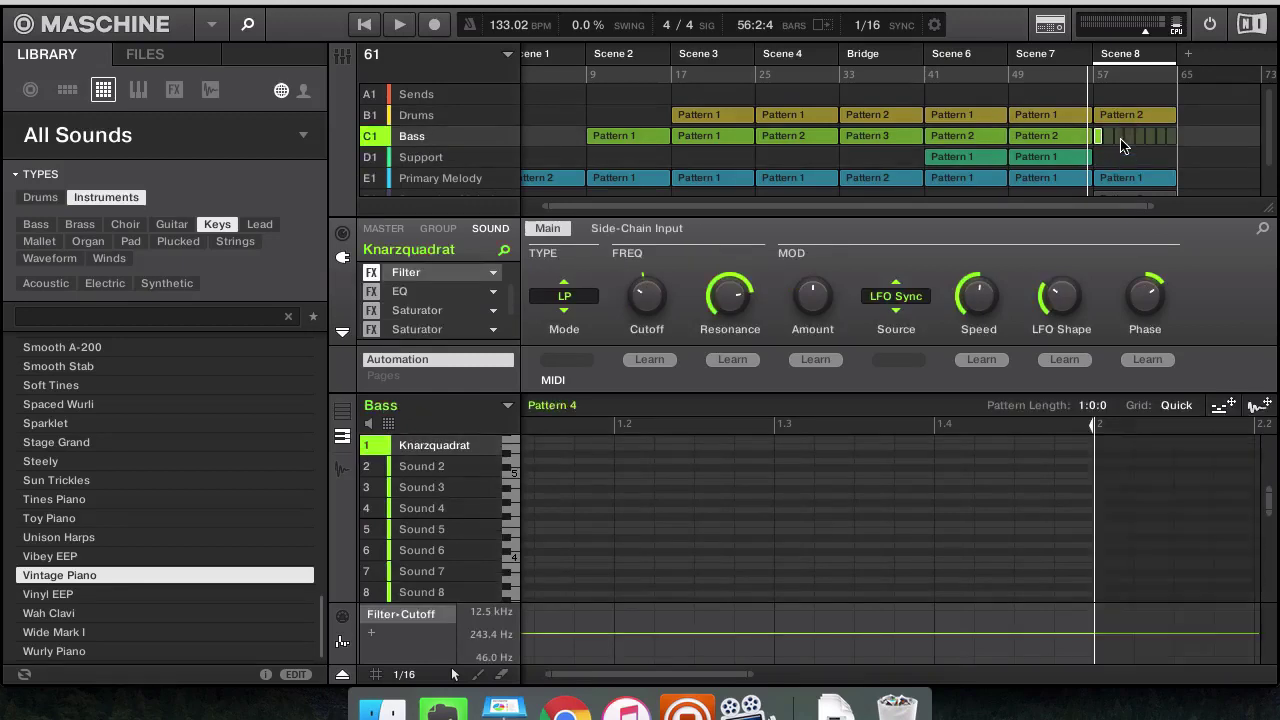
{"action": "key", "text": "super+z"}
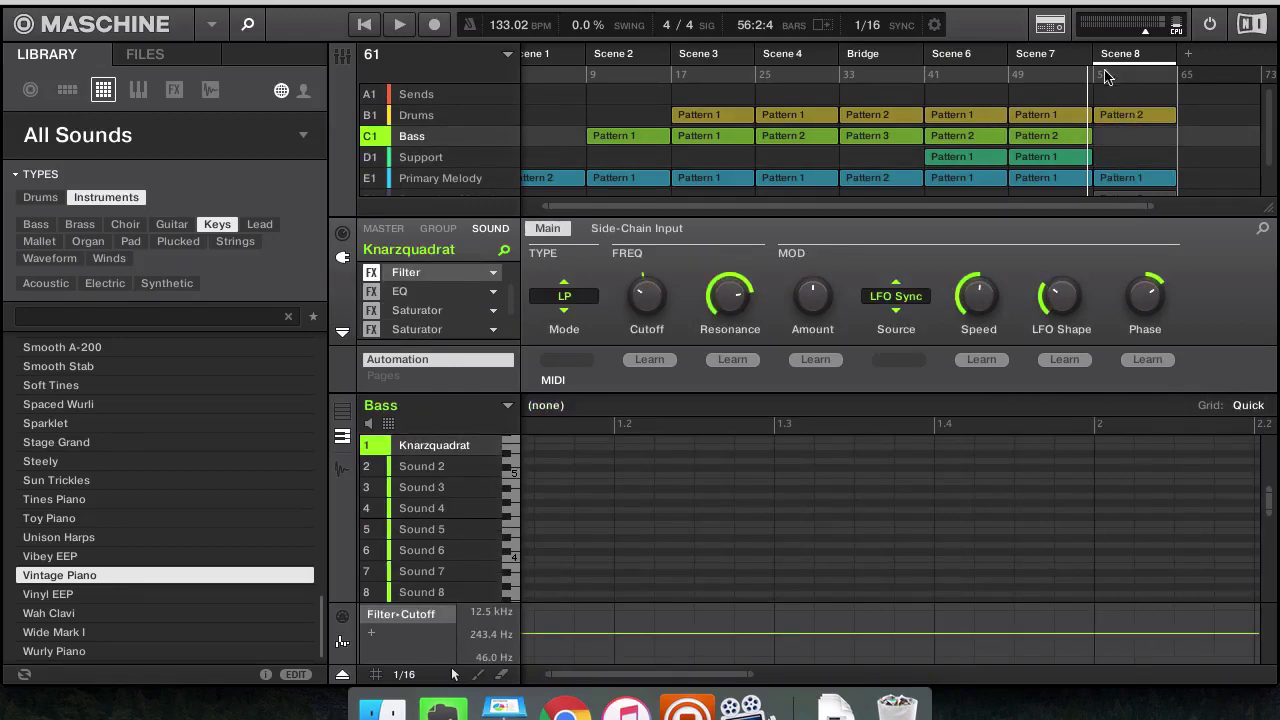
Play the whole arrangement from the start of Scene 1
{"action": "left_click", "coordinate": [1105, 78]}
{"action": "key", "text": "space"}
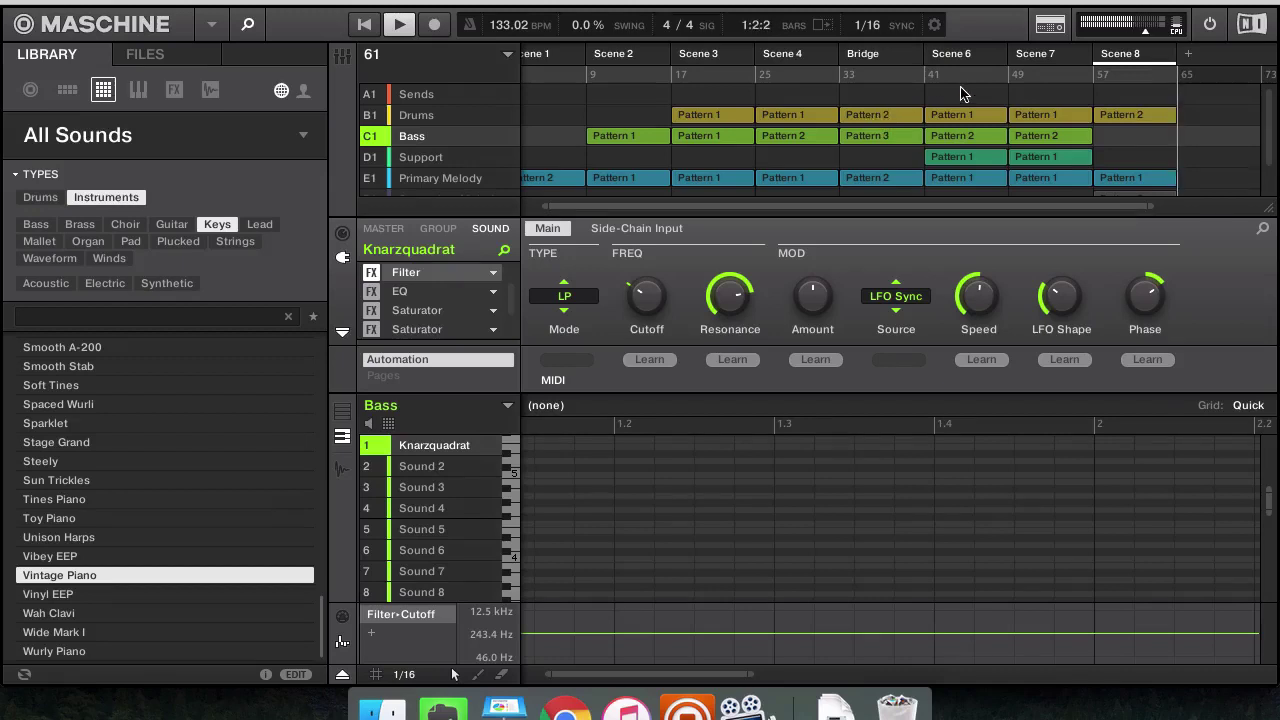
{"action": "key", "text": "space"}
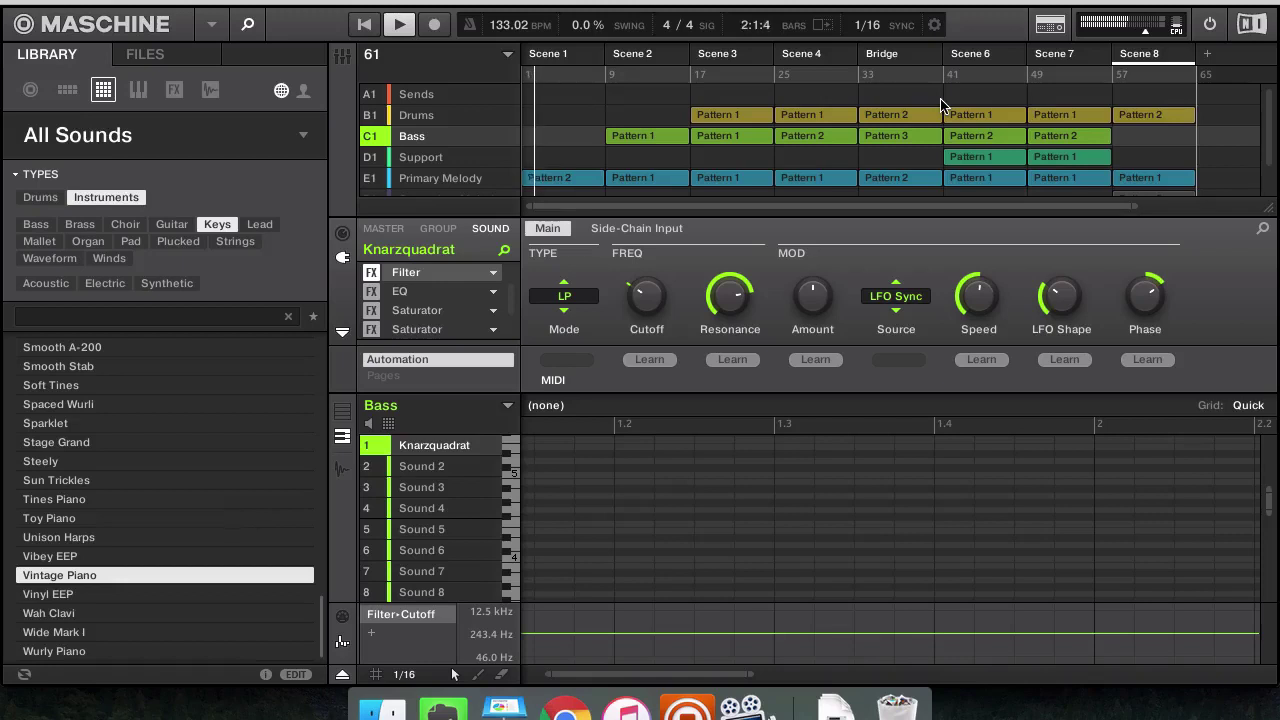
Add a new empty group and move it directly above the muted Secondary Melody group
{"action": "scroll", "coordinate": [400, 150], "scroll_direction": "down", "scroll_amount": 2}
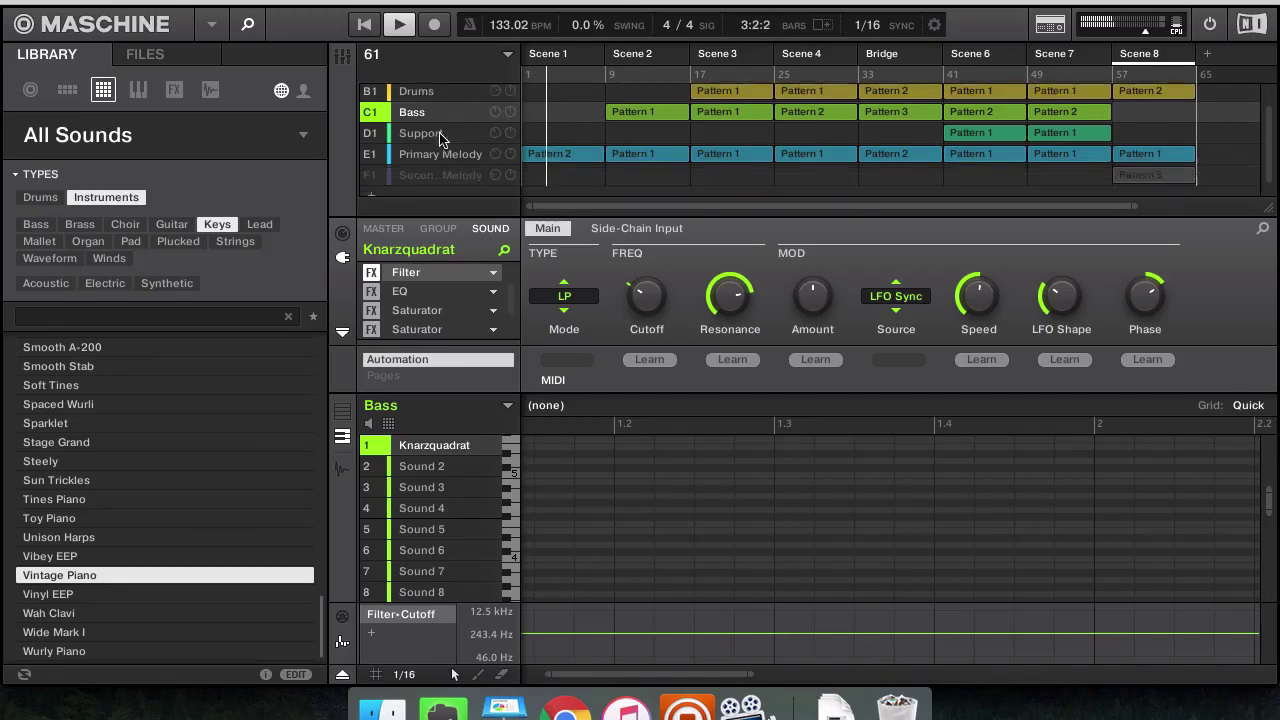
{"action": "left_click", "coordinate": [372, 193]}
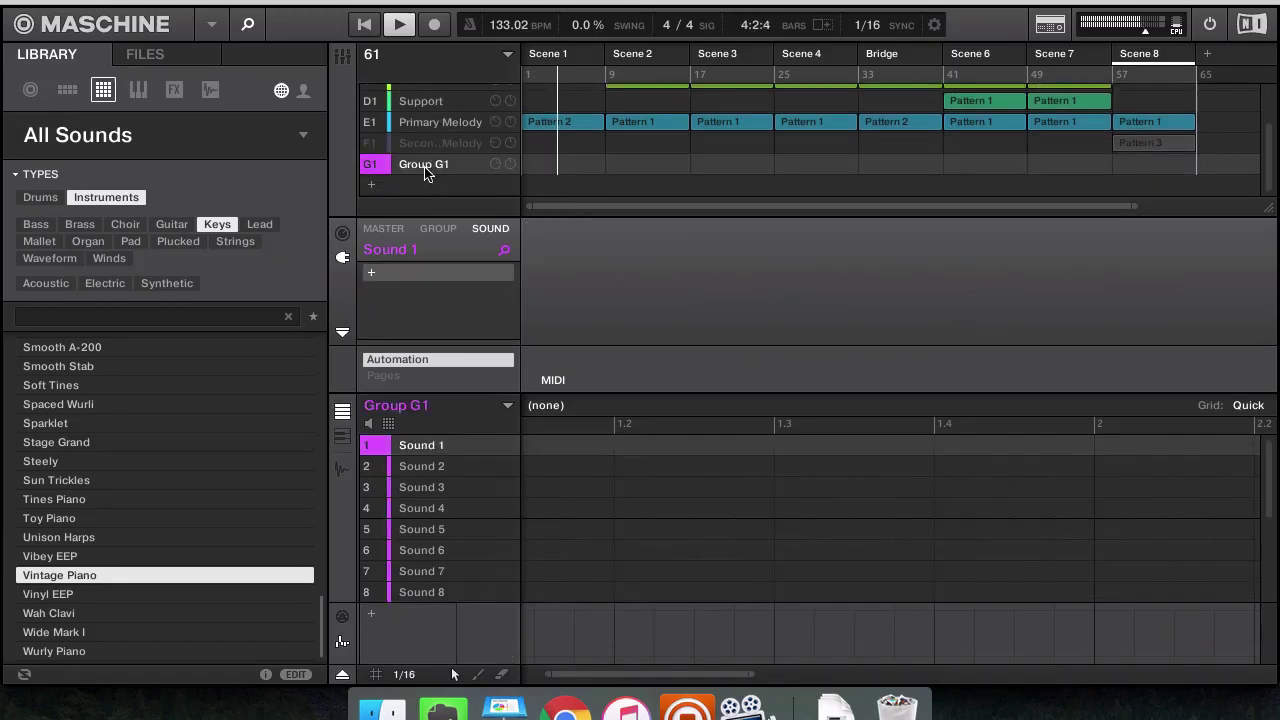
{"action": "left_click_drag", "start_coordinate": [428, 160], "coordinate": [428, 145]}
{"action": "scroll", "coordinate": [600, 140], "scroll_direction": "up", "scroll_amount": 3}
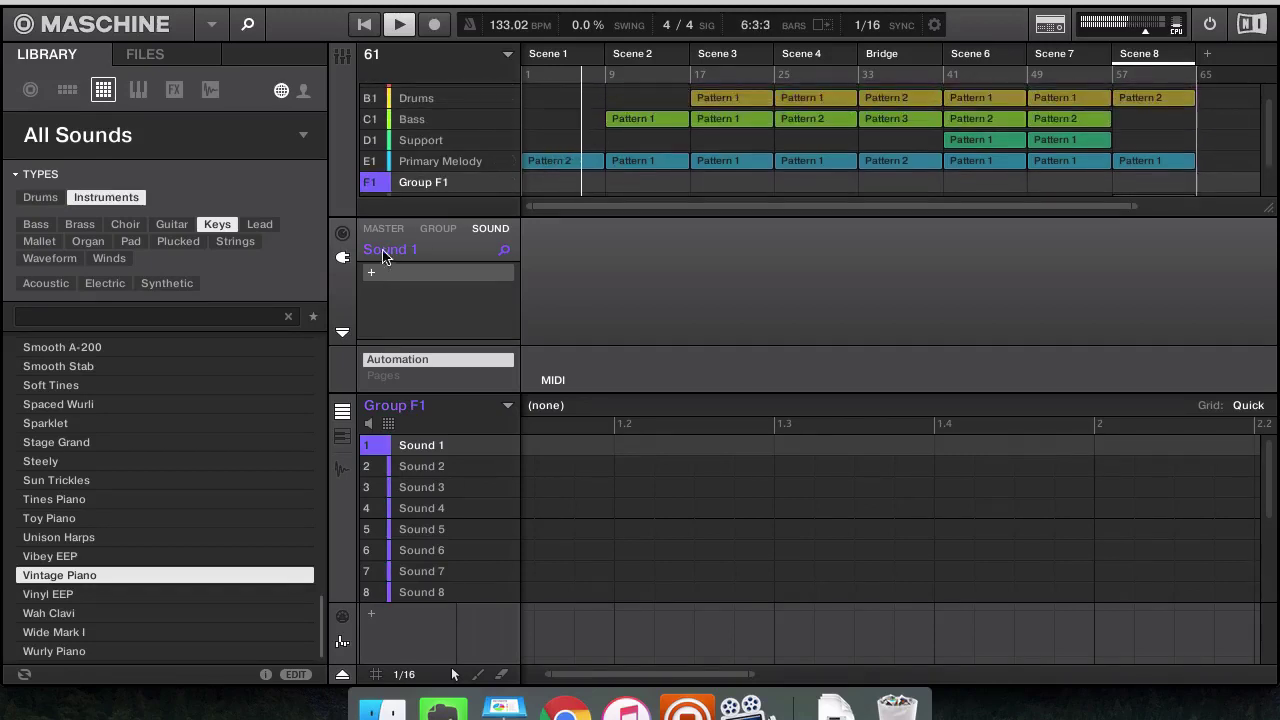
Turn on input monitoring in the sampler and record a 1-bar external stereo sample into Sound 1 of the new group
{"action": "key", "text": "super+e"}
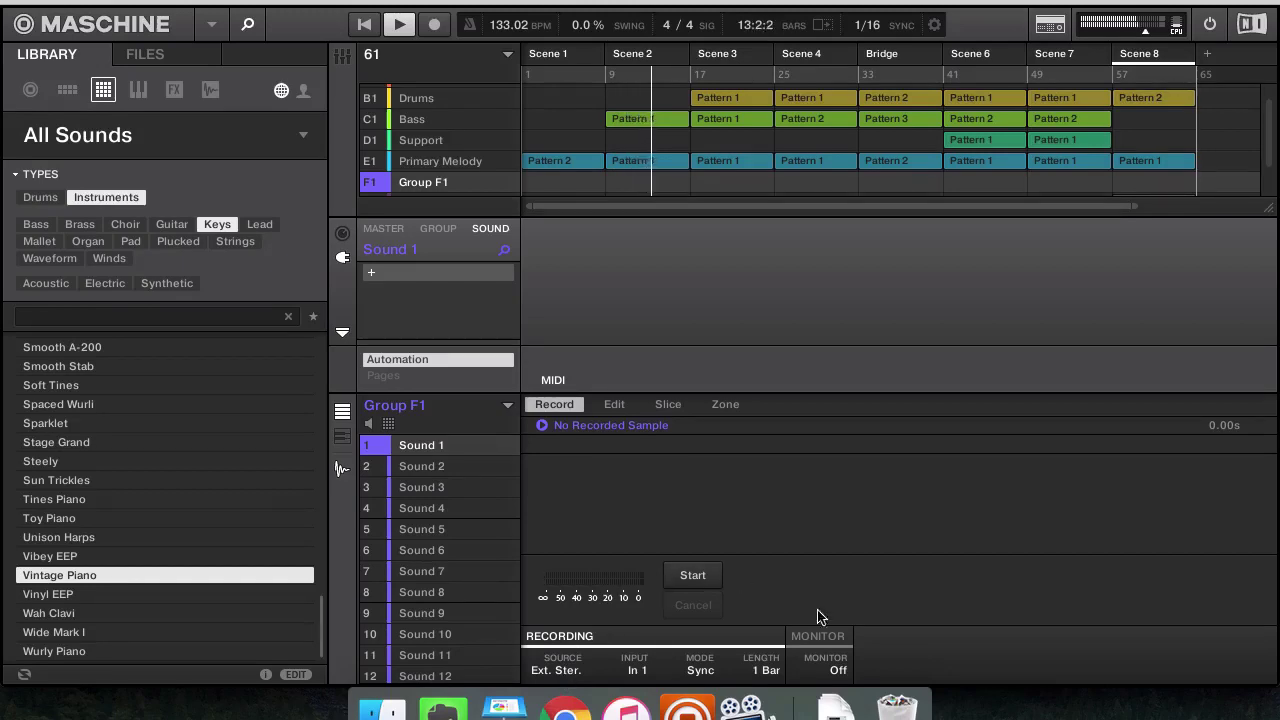
{"action": "left_click", "coordinate": [838, 672]}
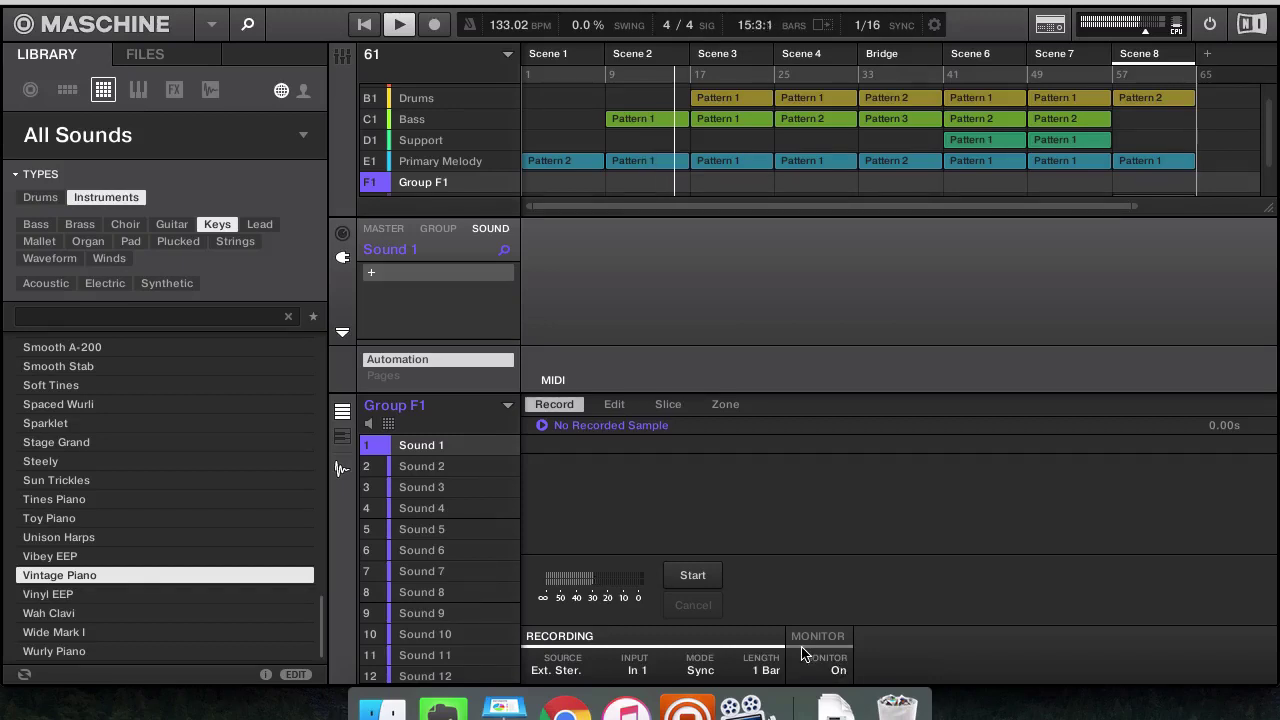
{"action": "left_click", "coordinate": [694, 577]}
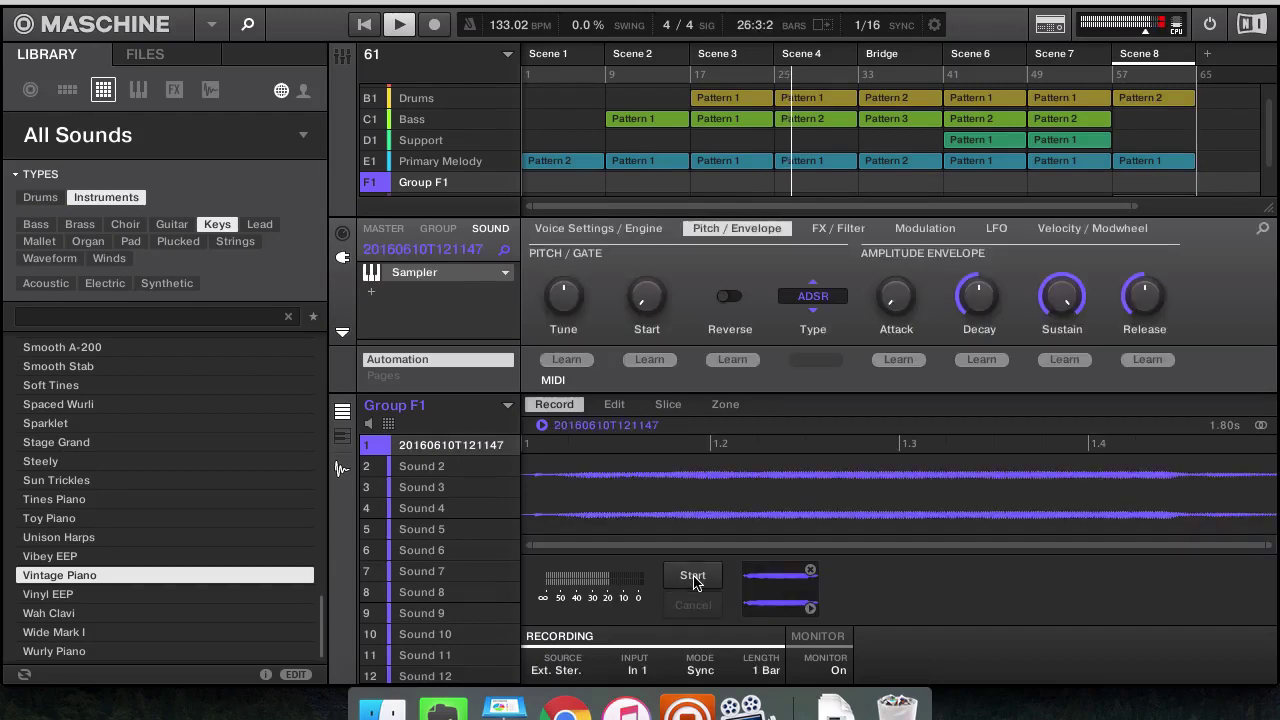
Delete the 1-bar take, set the recording length to 4 Bars and record a new take
{"action": "left_click", "coordinate": [810, 570]}
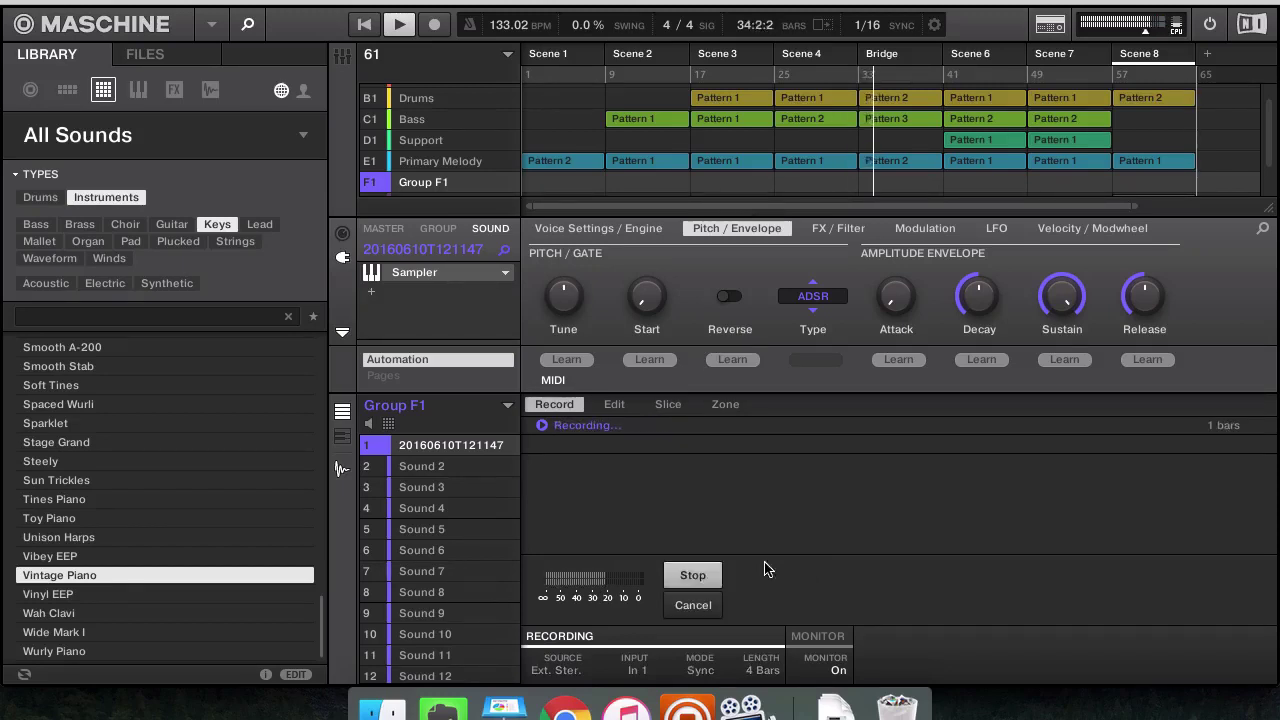
{"action": "left_click", "coordinate": [707, 578]}
{"action": "left_click", "coordinate": [692, 604]}
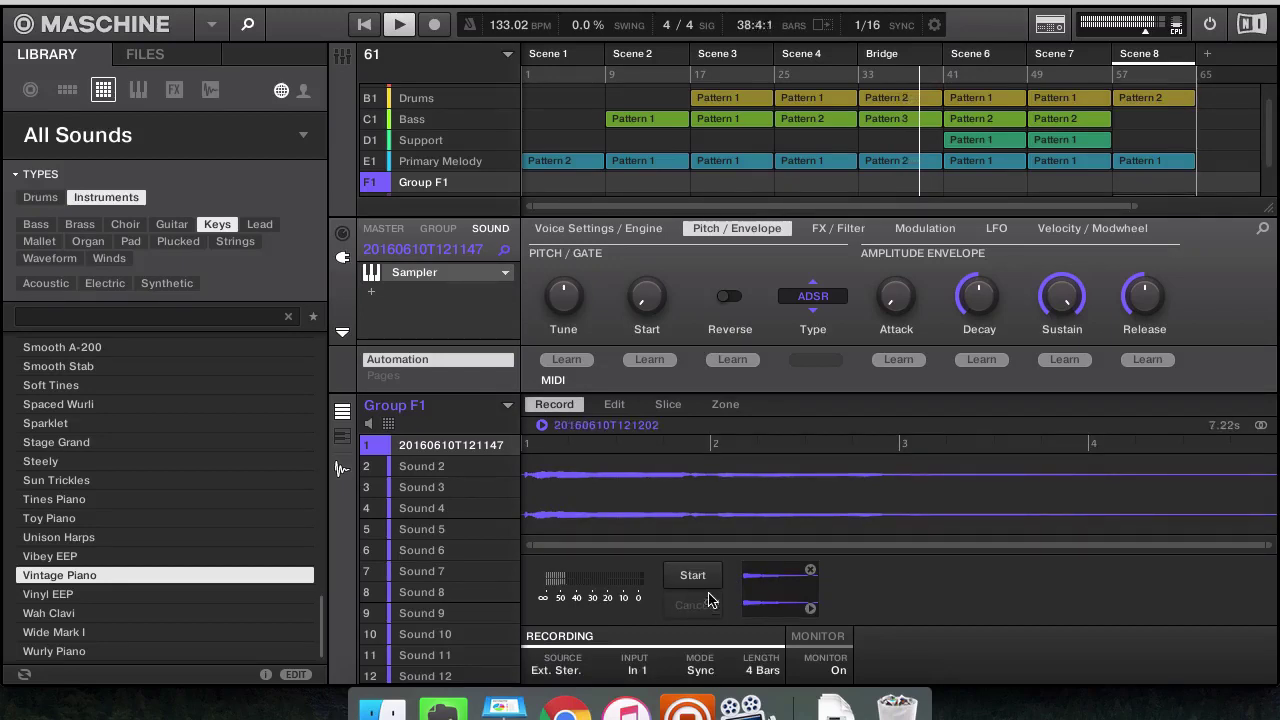
Discard the latest take and record the 4-bar sample again for the group's first sound
{"action": "left_click", "coordinate": [810, 570]}
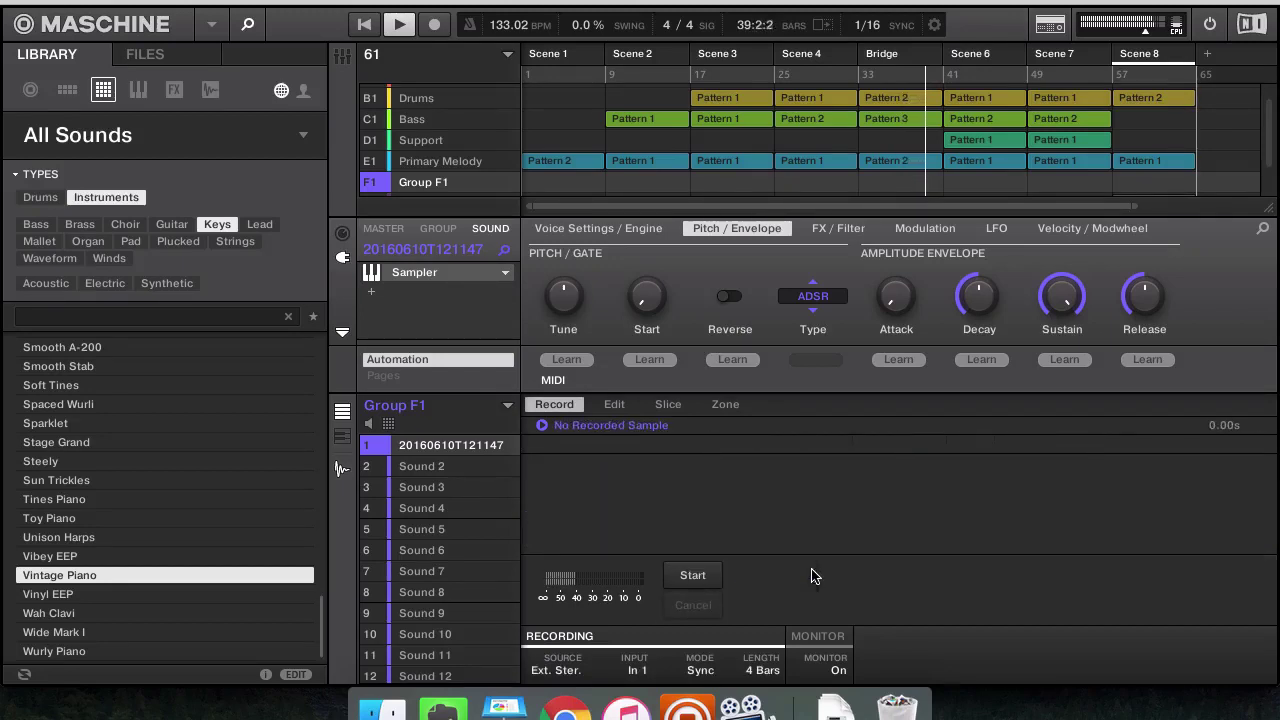
{"action": "left_click", "coordinate": [702, 578]}
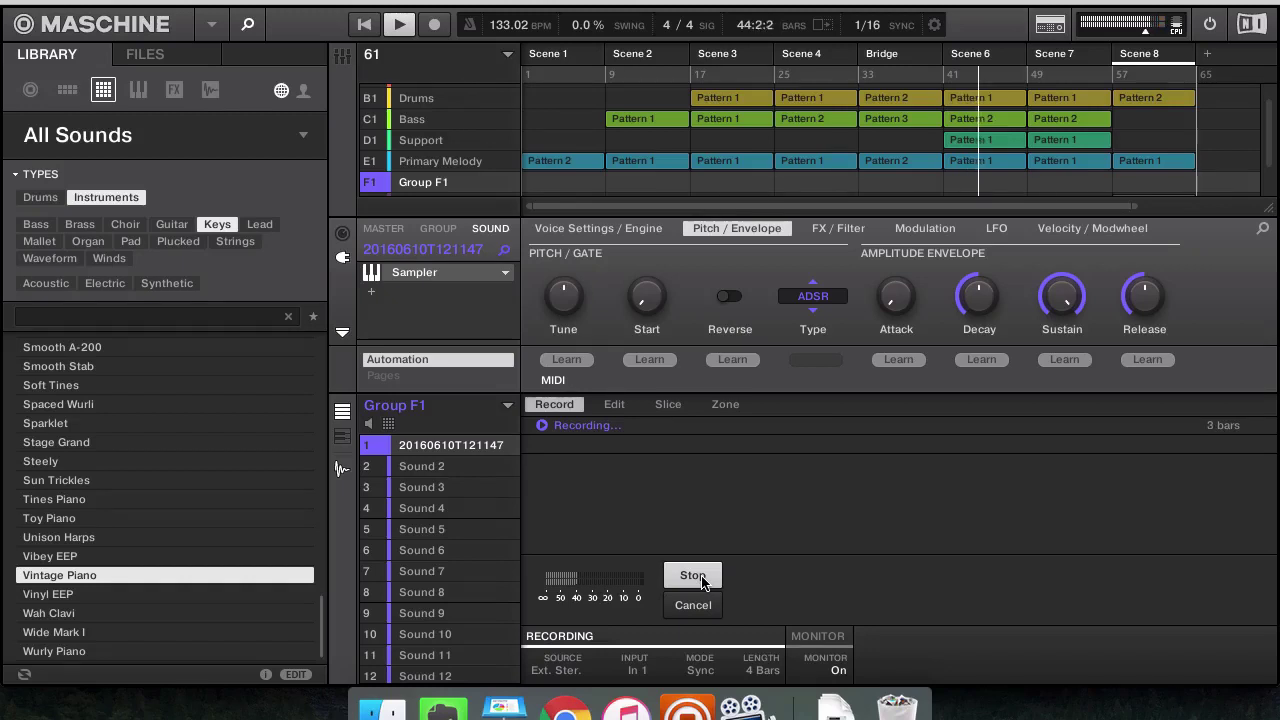
{"action": "left_click", "coordinate": [693, 577]}
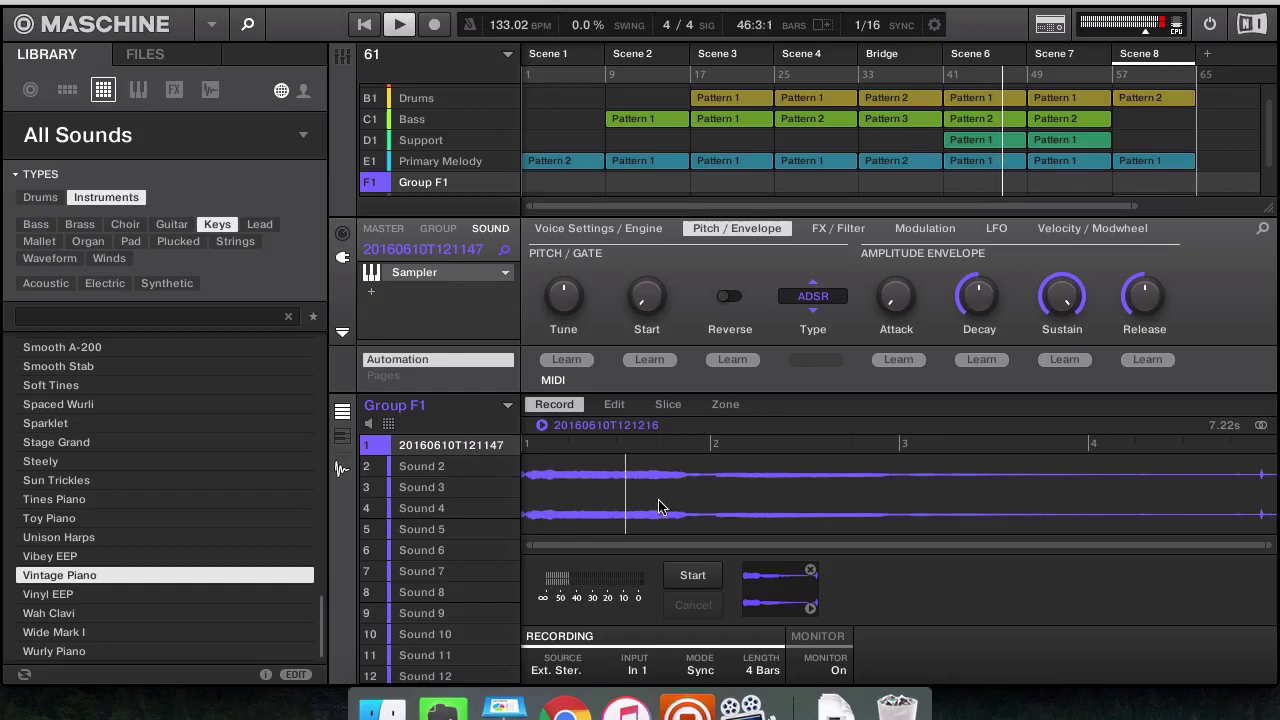
{"action": "left_click", "coordinate": [405, 295]}
{"action": "mouse_move", "coordinate": [500, 330]}
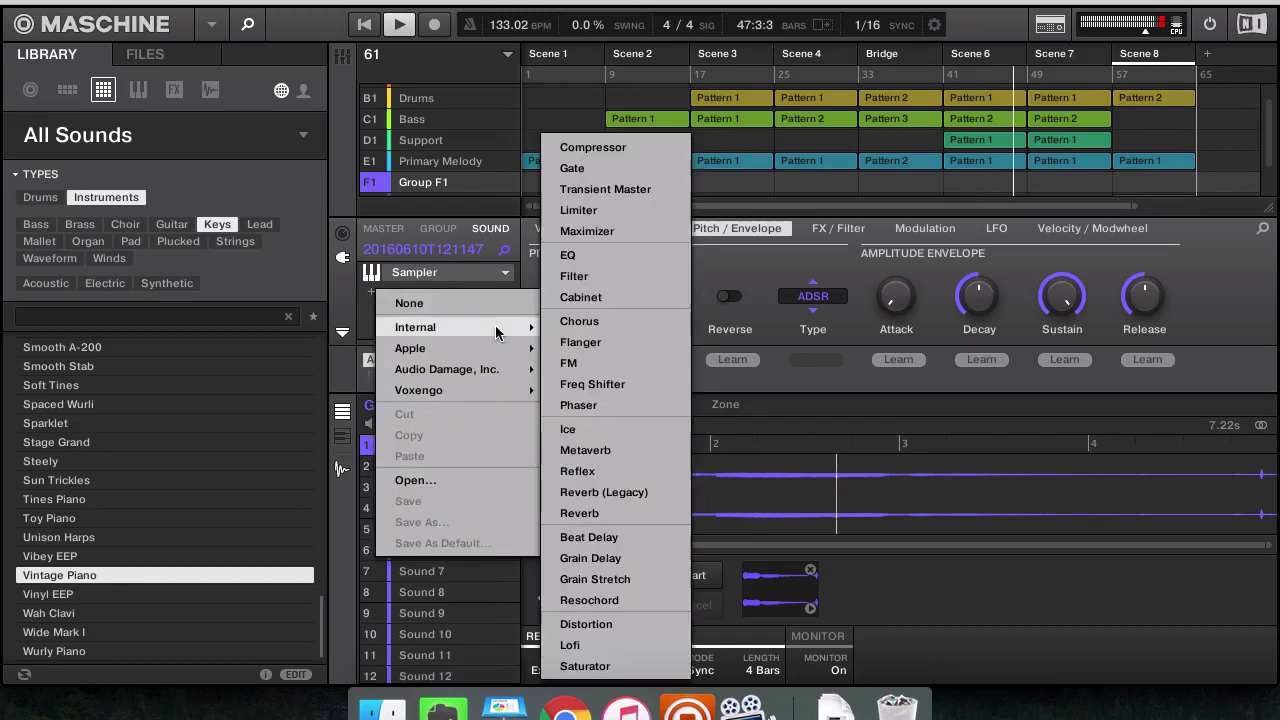
{"action": "left_click", "coordinate": [768, 257]}
{"action": "left_click", "coordinate": [371, 292]}
{"action": "mouse_move", "coordinate": [527, 336]}
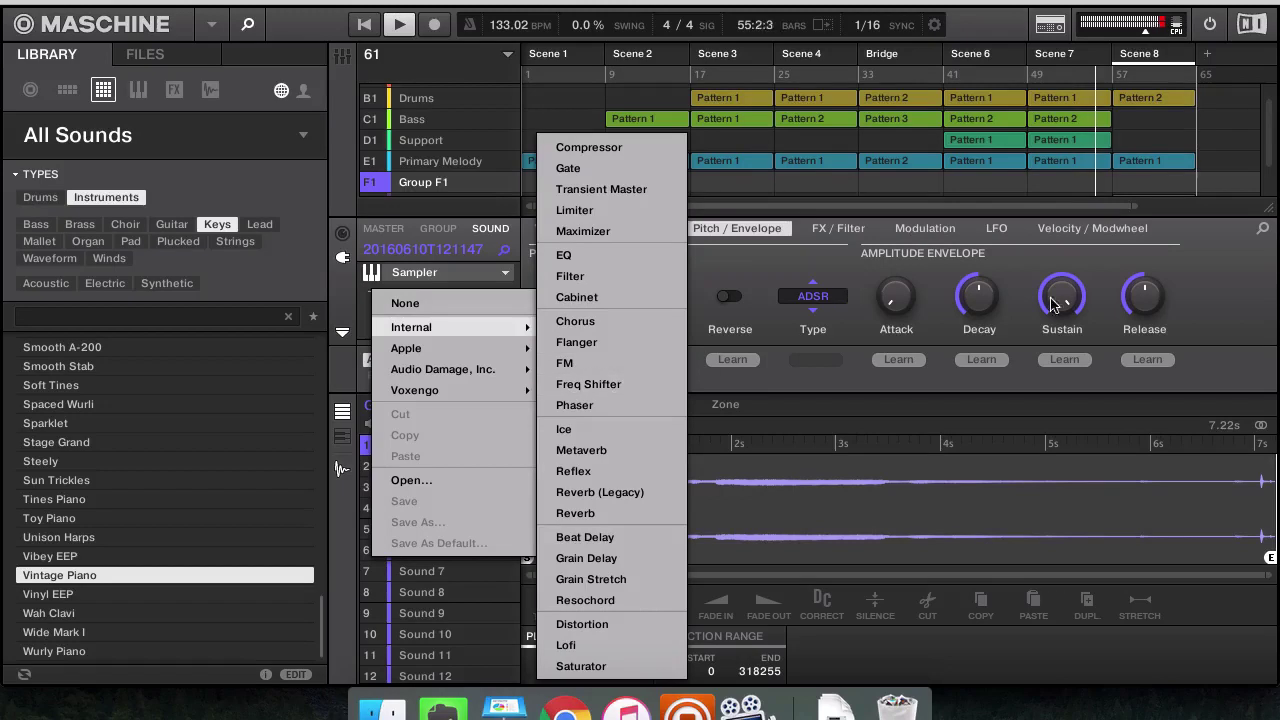
{"action": "left_click", "coordinate": [1258, 276]}
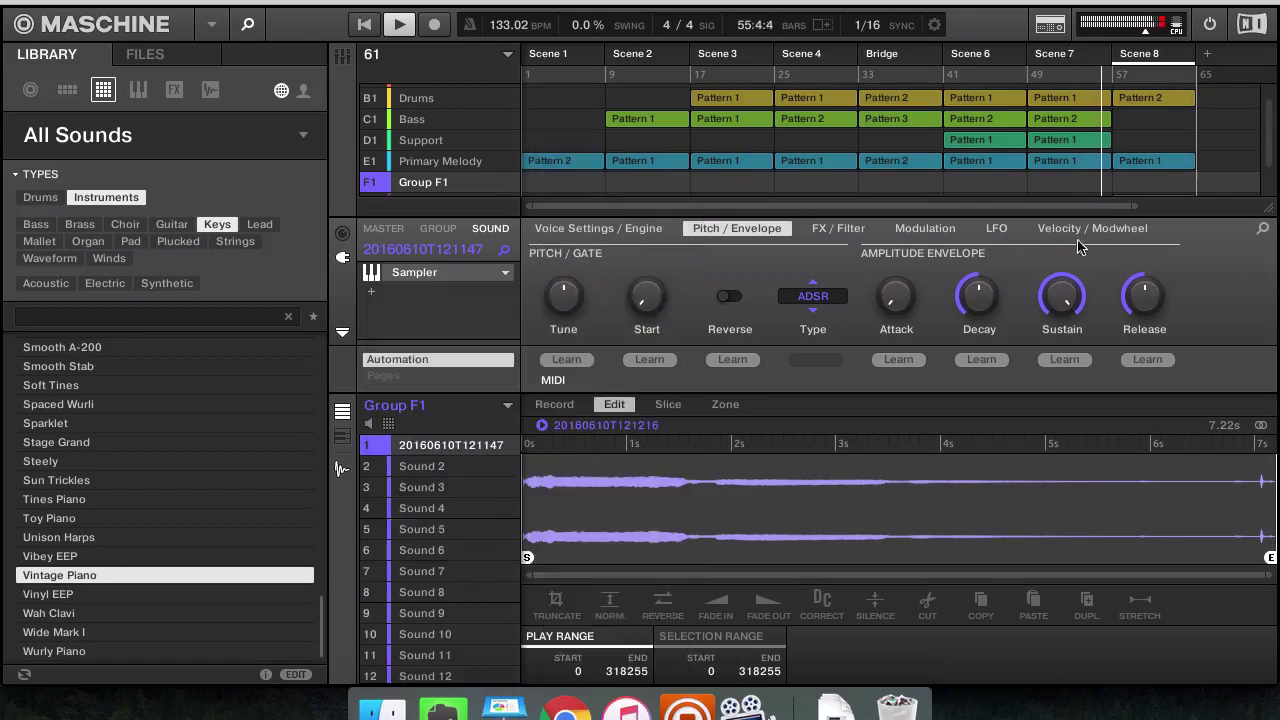
Create a pattern for Group F1 at the start of the Bridge
{"action": "left_click", "coordinate": [883, 145]}
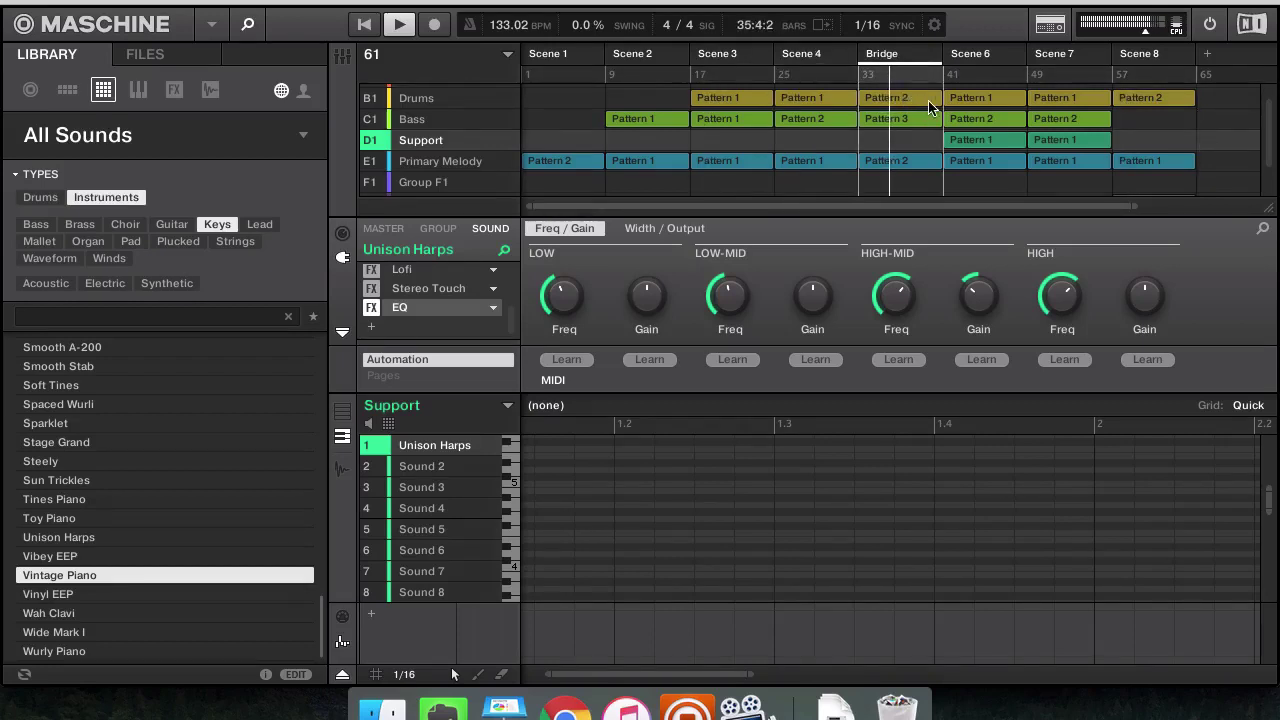
{"action": "left_click", "coordinate": [879, 184]}
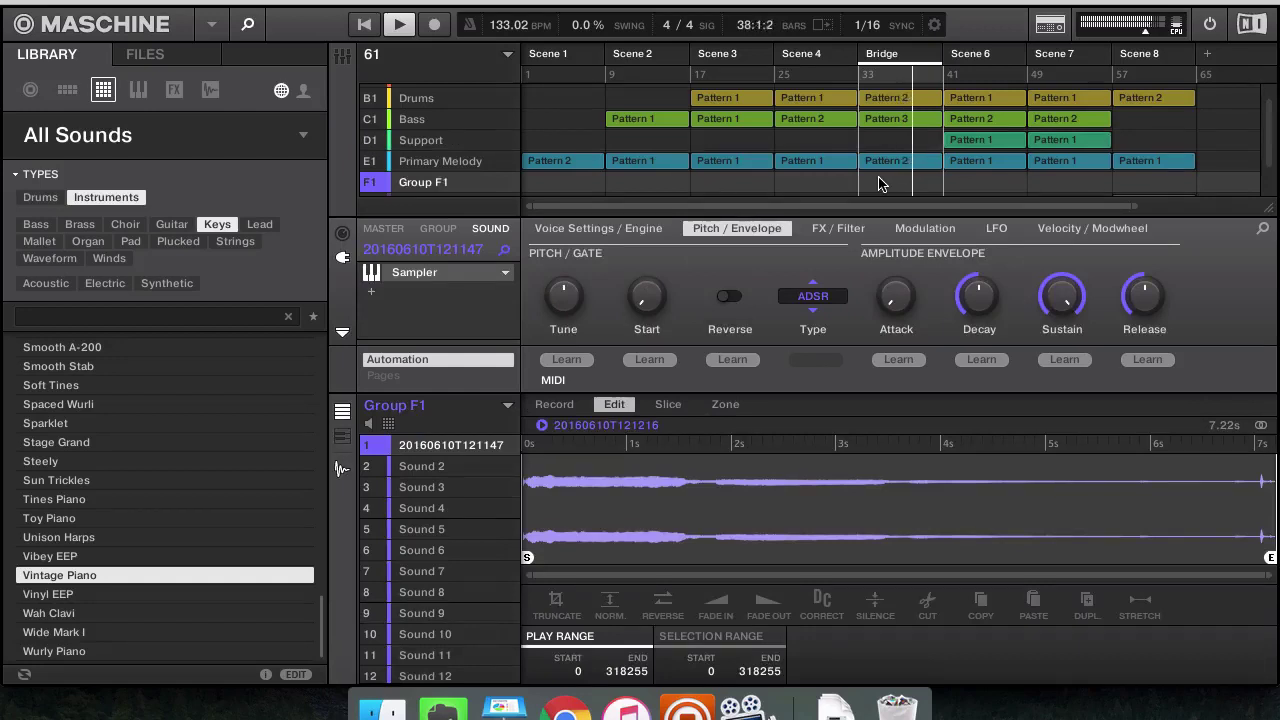
{"action": "left_click", "coordinate": [880, 184]}
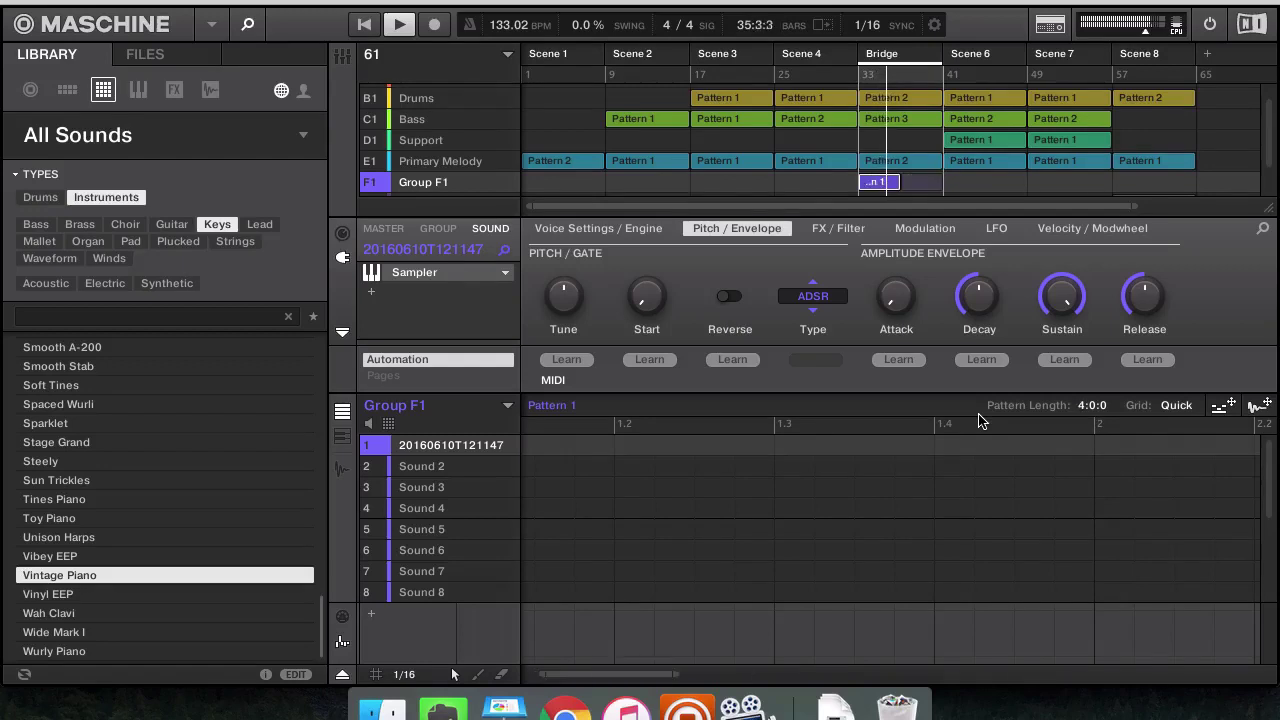
Set the recorded sound's envelope type to One-shot and place a note for it on the first beat of the pattern
{"action": "scroll", "coordinate": [535, 451], "scroll_direction": "left", "scroll_amount": 2}
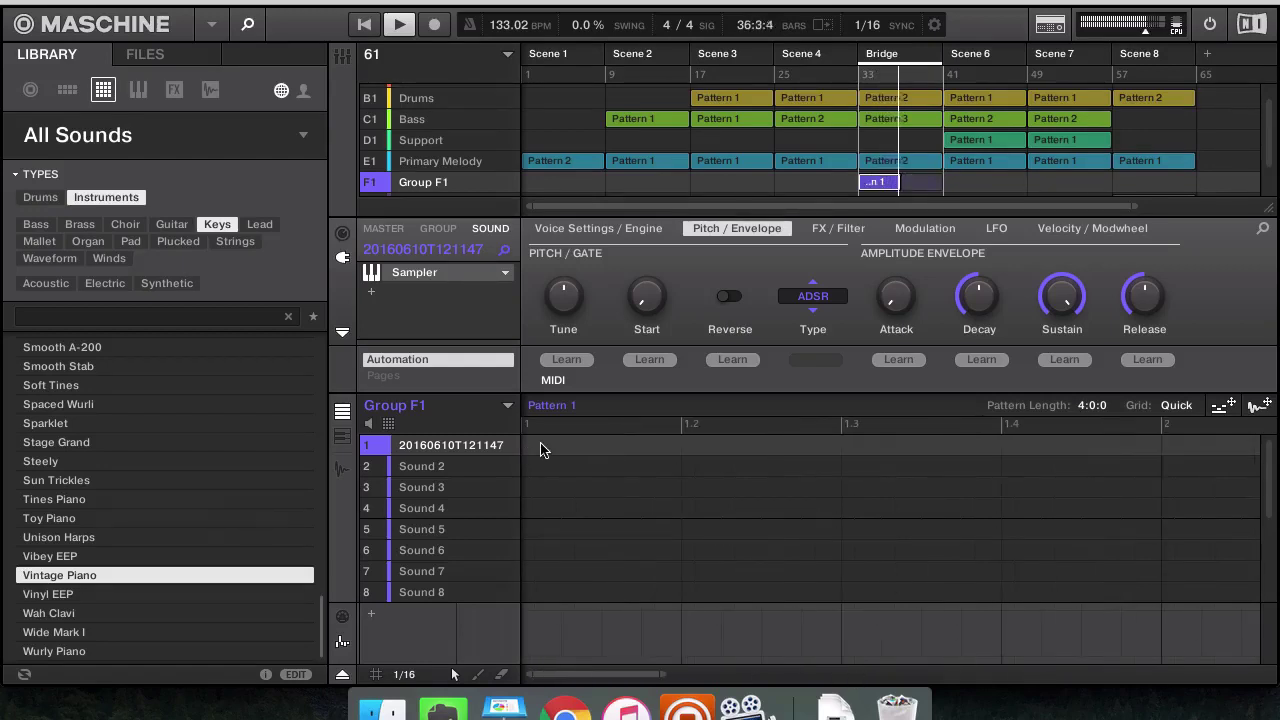
{"action": "left_click", "coordinate": [813, 296]}
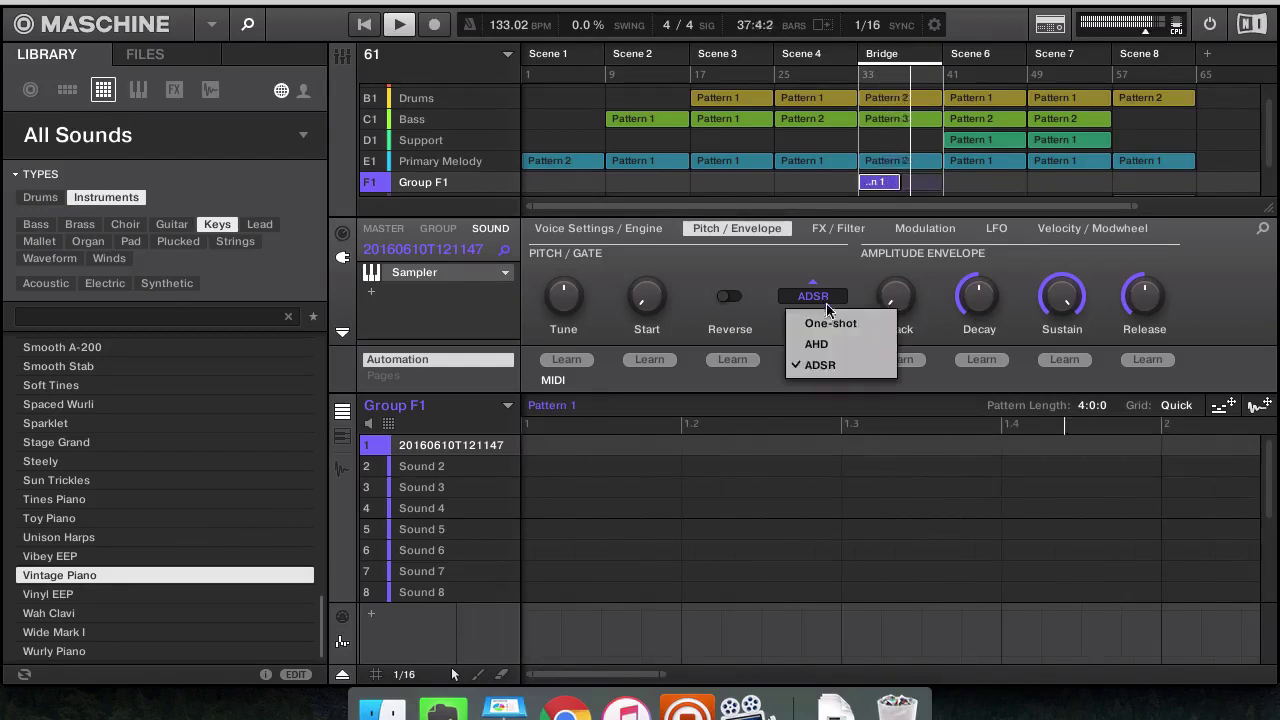
{"action": "left_click", "coordinate": [835, 323]}
{"action": "left_click", "coordinate": [540, 445]}
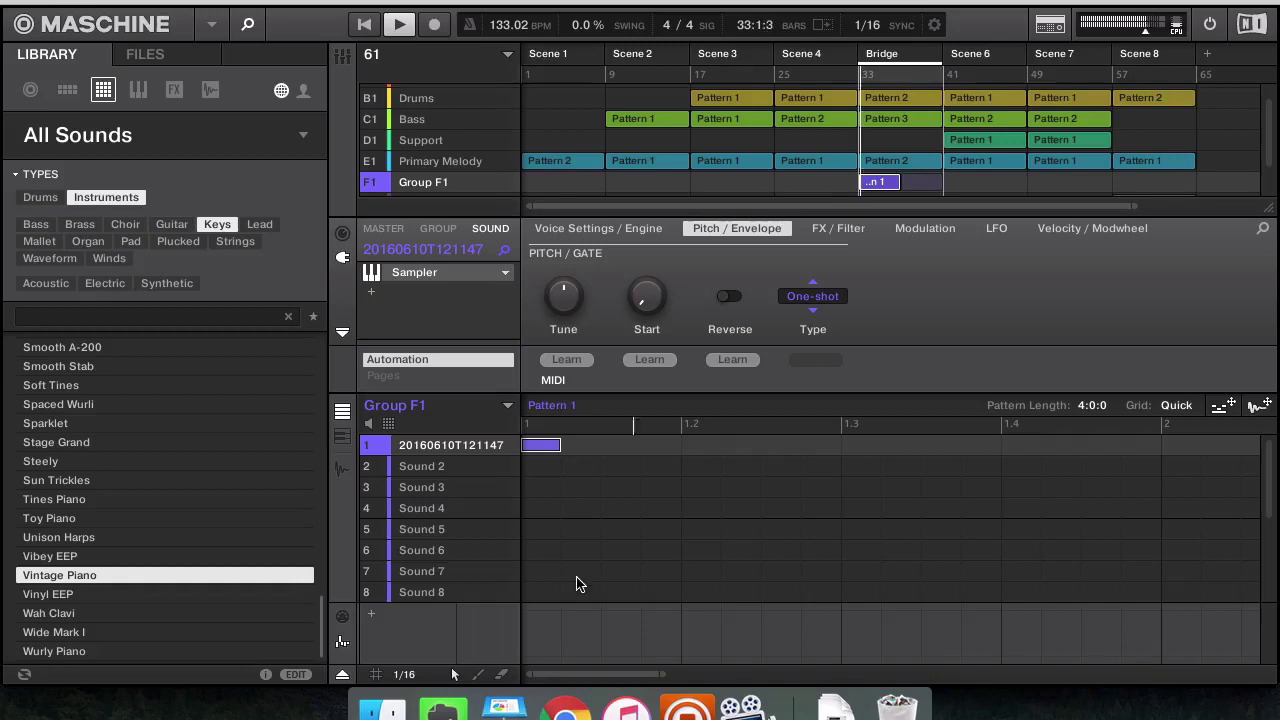
Raise the Comp and Drive amounts of the first sound's sampler
{"action": "left_click", "coordinate": [838, 230]}
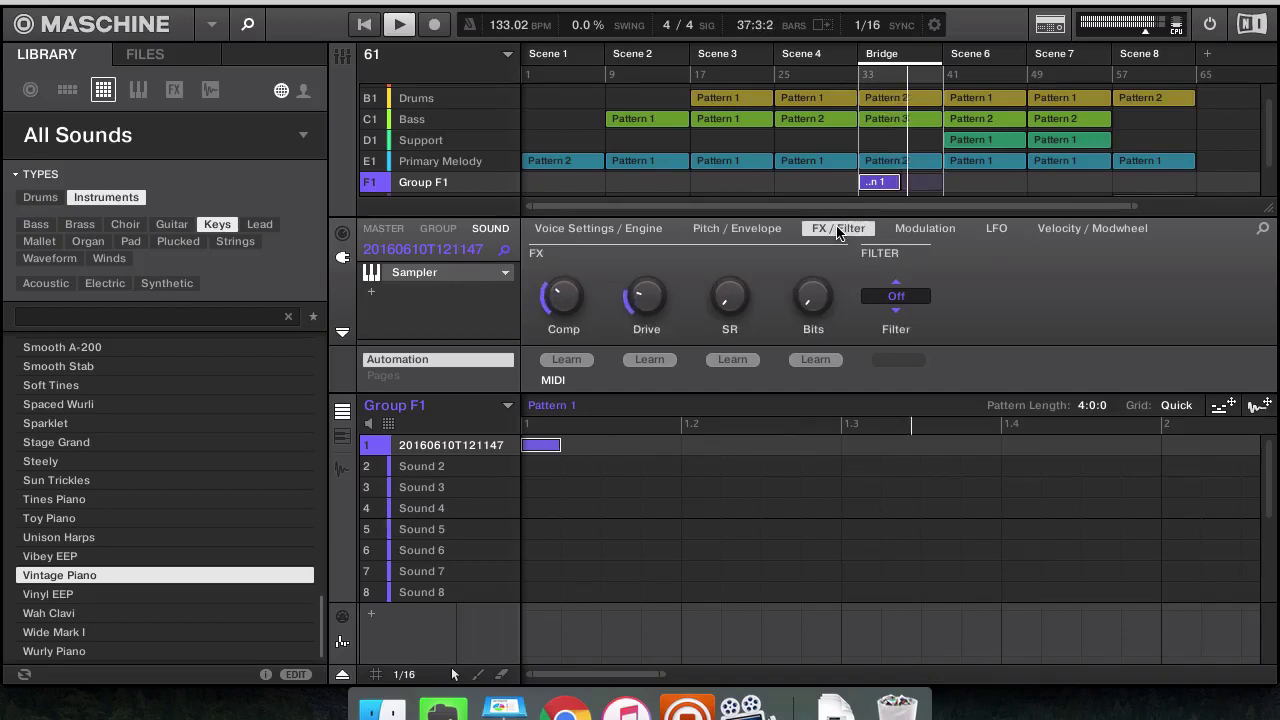
{"action": "left_click", "coordinate": [920, 298]}
{"action": "left_click", "coordinate": [1008, 311]}
Add the internal Ice effect after the Sampler on the first sound
{"action": "left_click", "coordinate": [372, 292]}
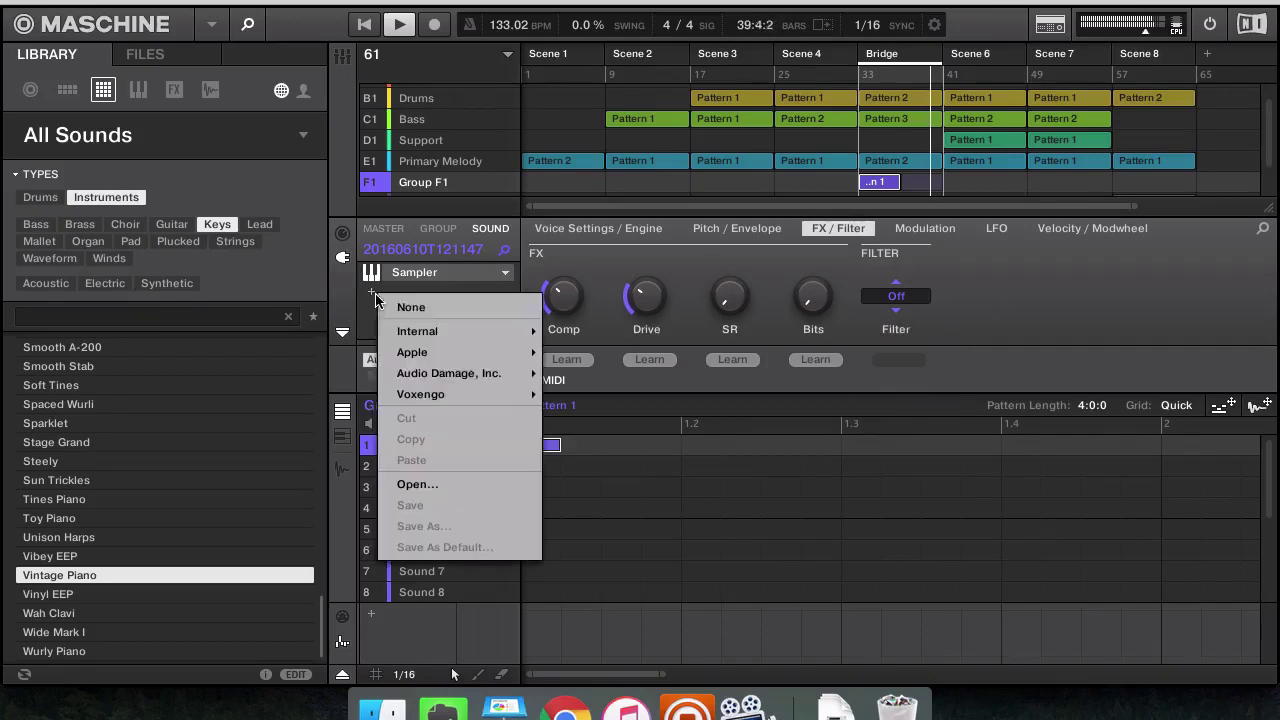
{"action": "mouse_move", "coordinate": [452, 328]}
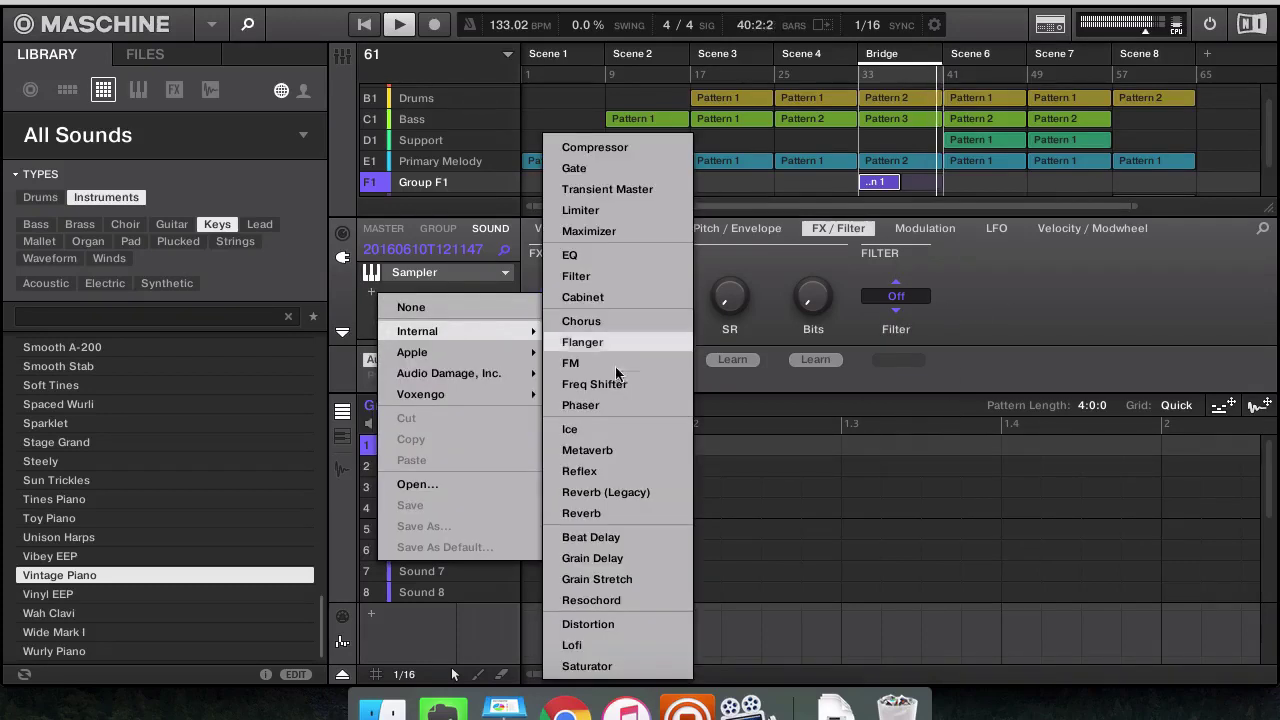
{"action": "left_click", "coordinate": [597, 425]}
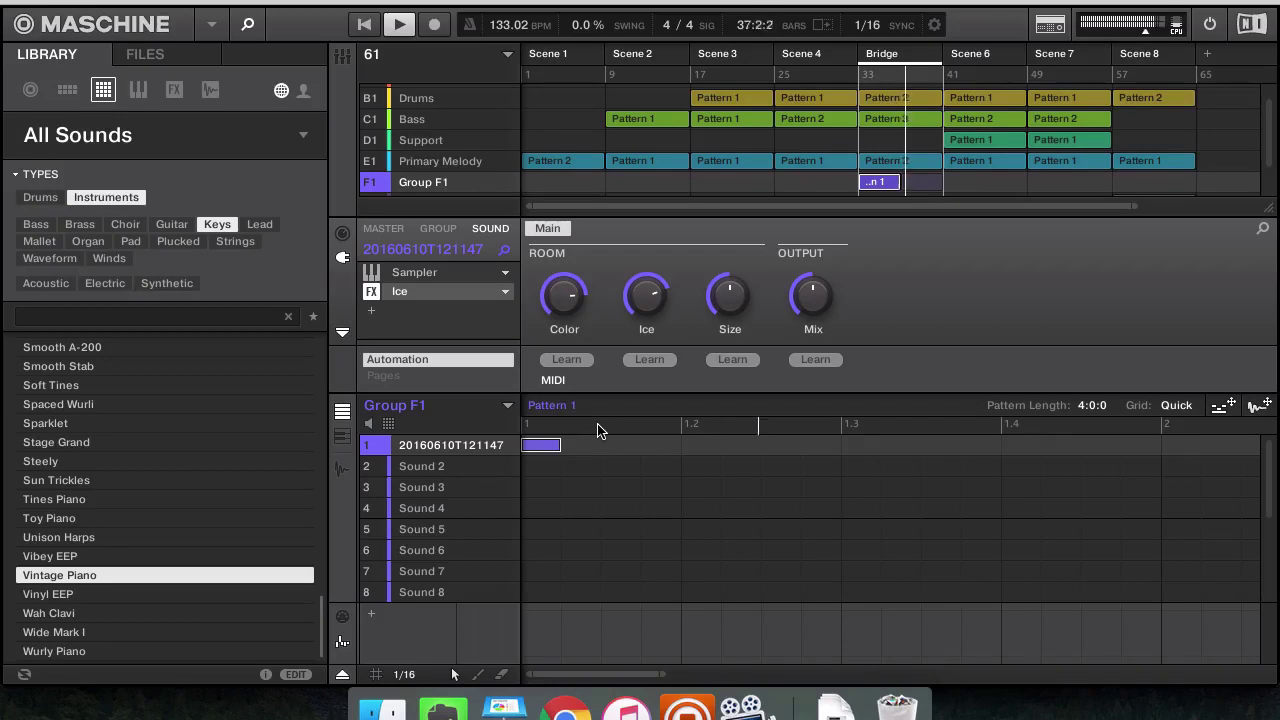
Check the empty Sound 2's settings, and remove the Ice effect from the first sound
{"action": "left_click", "coordinate": [405, 466]}
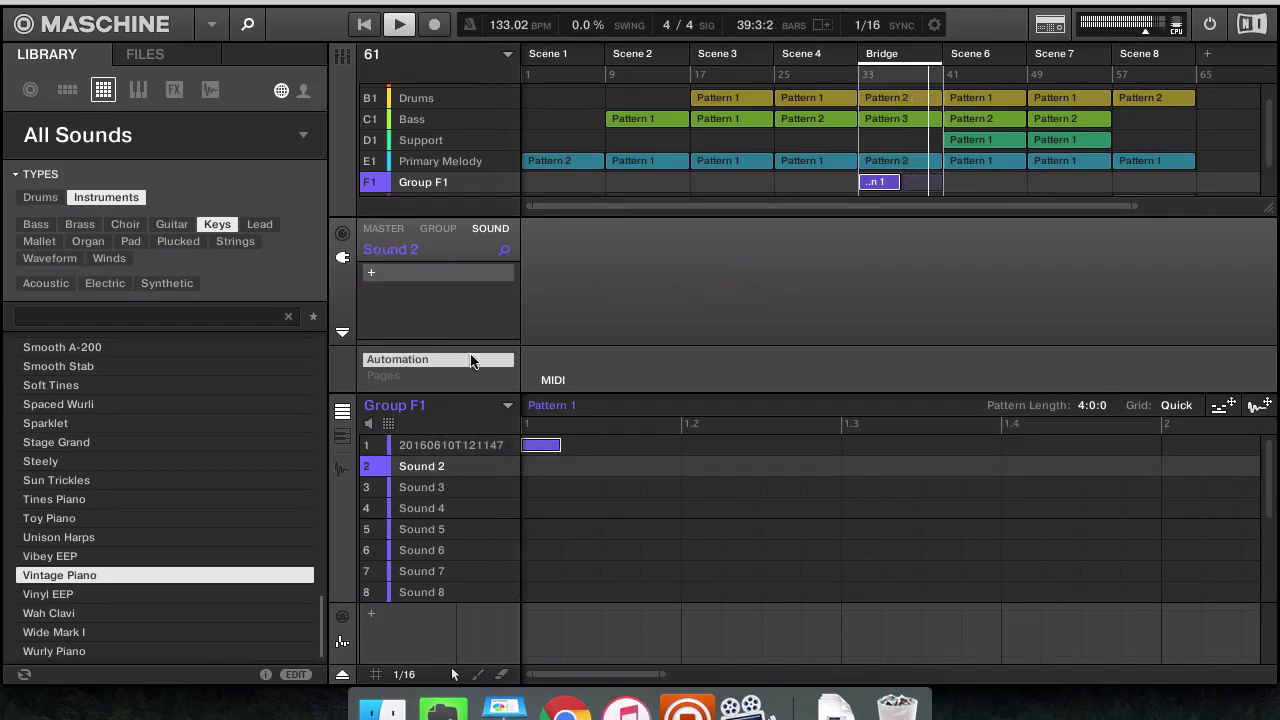
{"action": "left_click", "coordinate": [342, 233]}
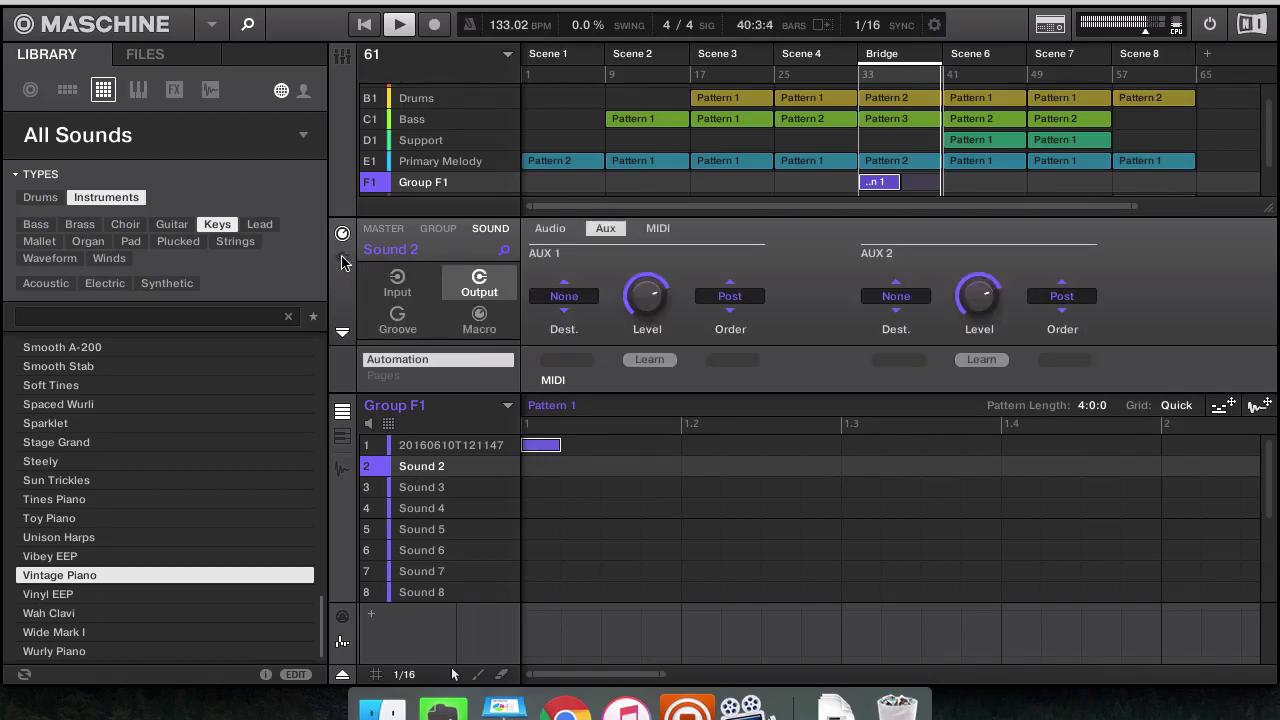
{"action": "left_click", "coordinate": [342, 257]}
{"action": "left_click", "coordinate": [431, 447]}
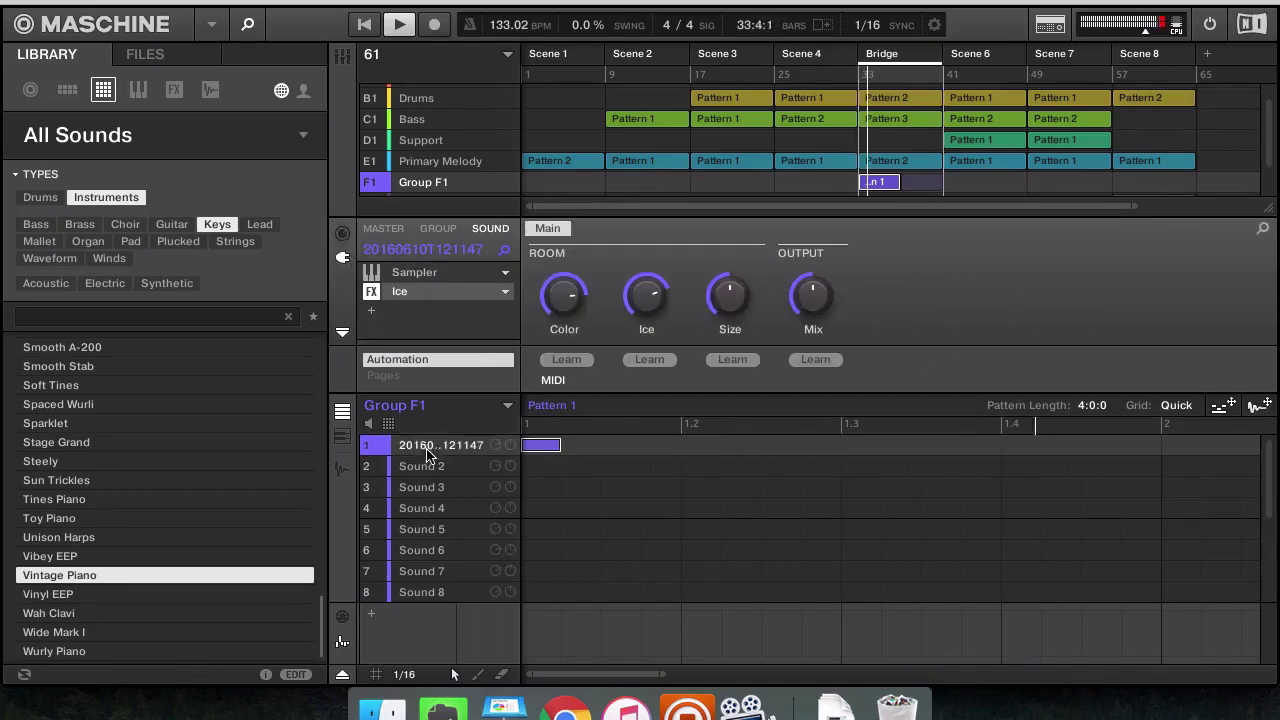
{"action": "left_click", "coordinate": [504, 293]}
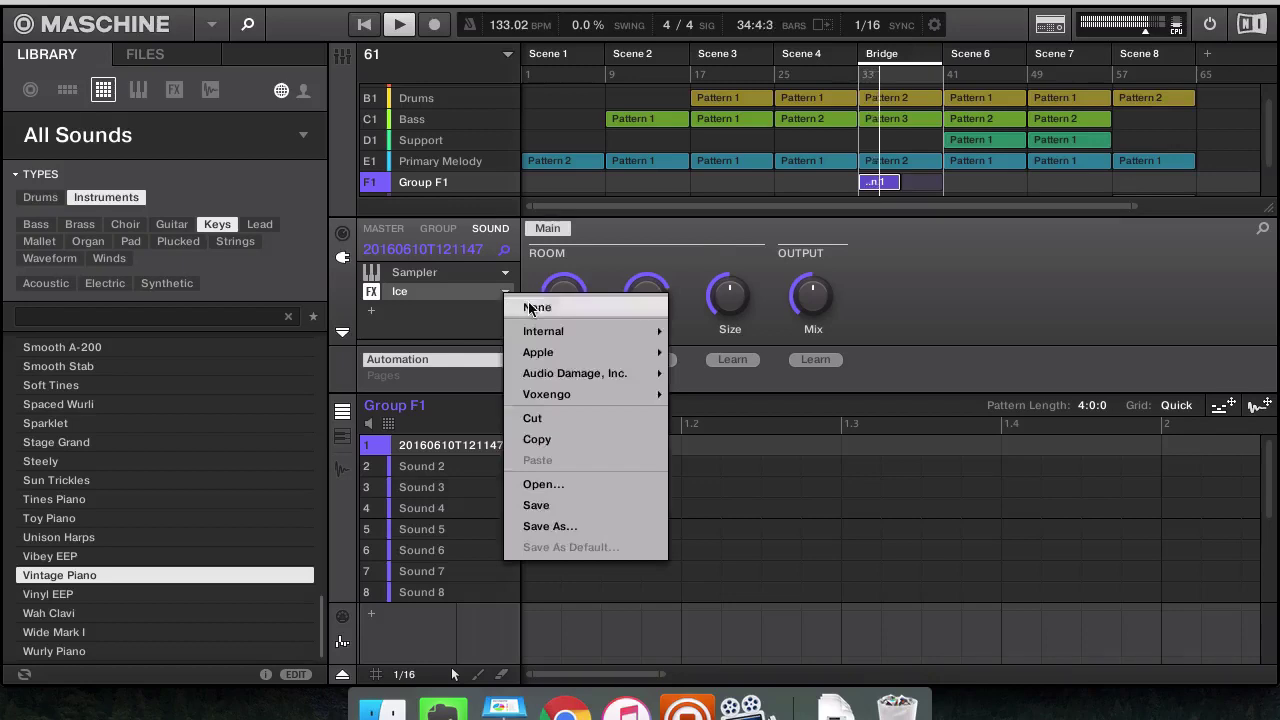
{"action": "left_click", "coordinate": [522, 301]}
Record a 4-bar external sample into Sound 2, discarding the first take and recording it again
{"action": "left_click", "coordinate": [431, 466]}
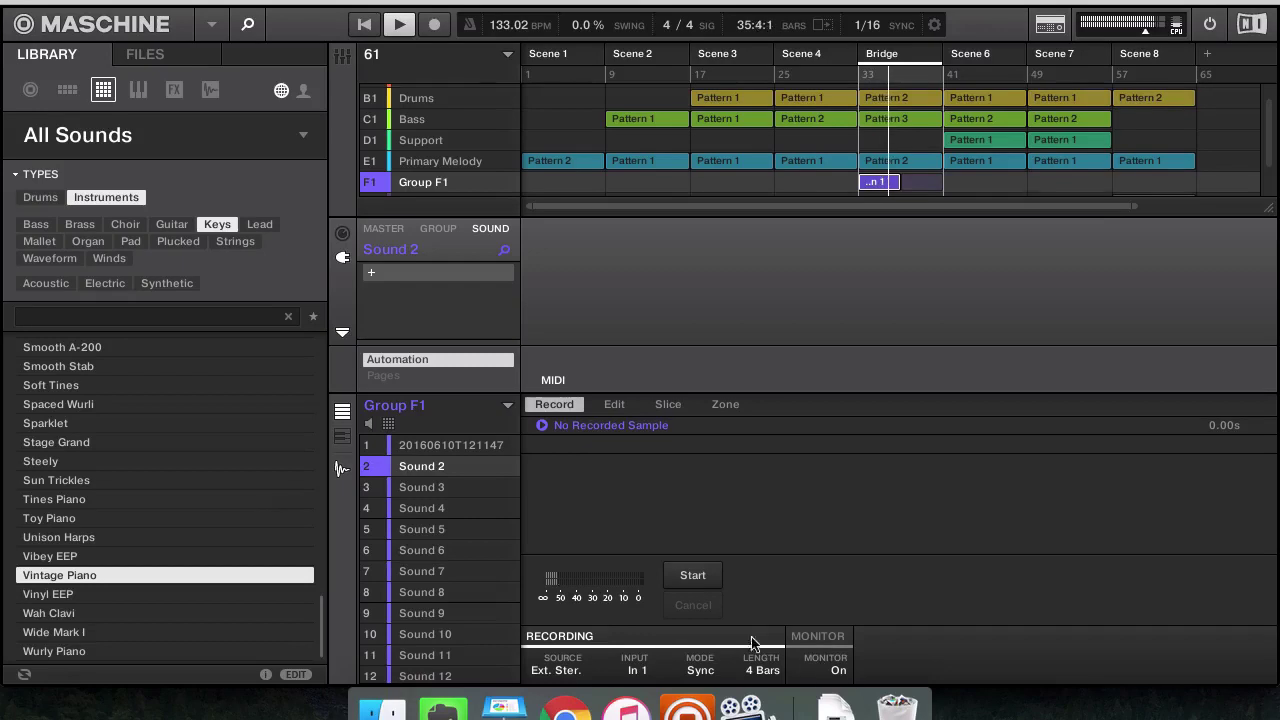
{"action": "left_click", "coordinate": [693, 577]}
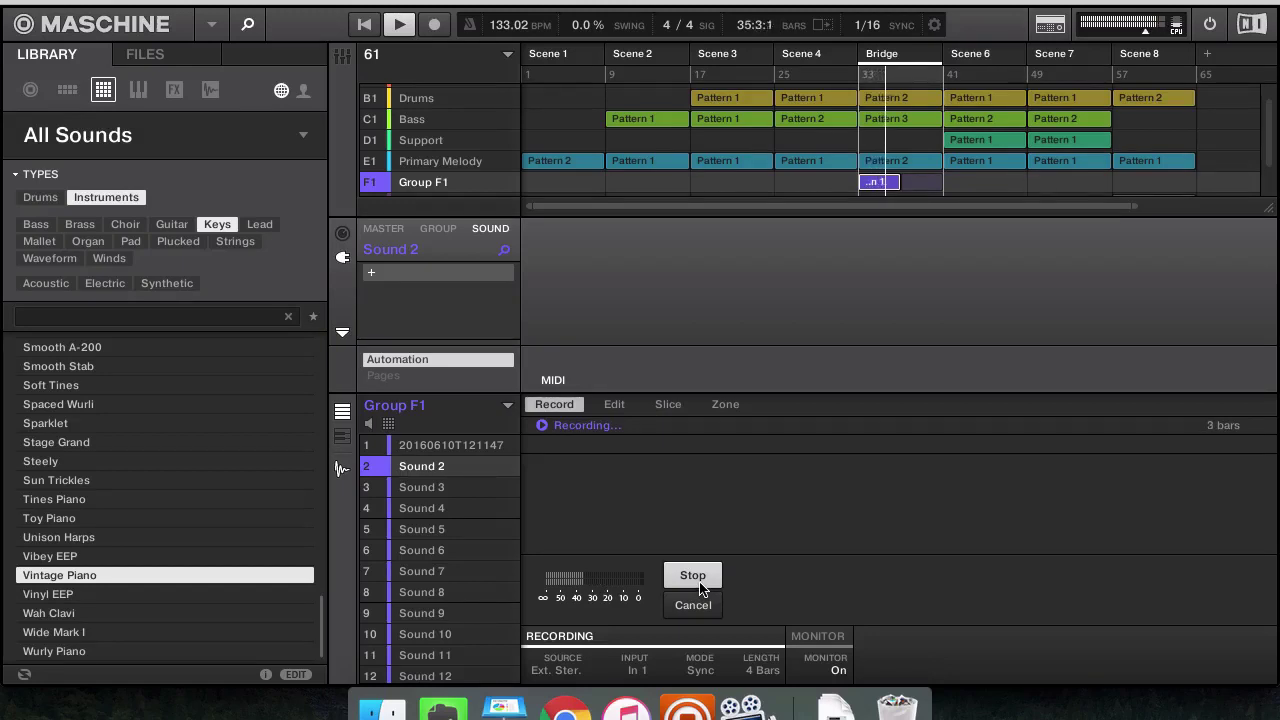
{"action": "left_click", "coordinate": [700, 584]}
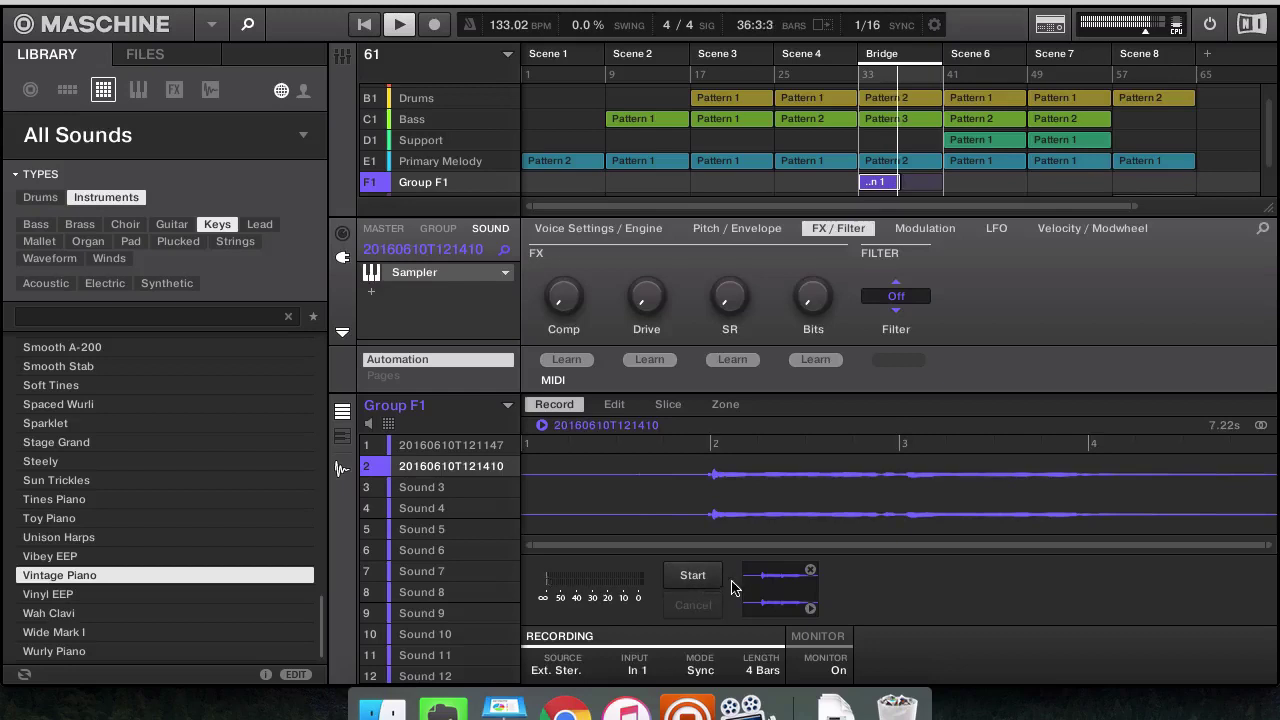
{"action": "left_click", "coordinate": [810, 569]}
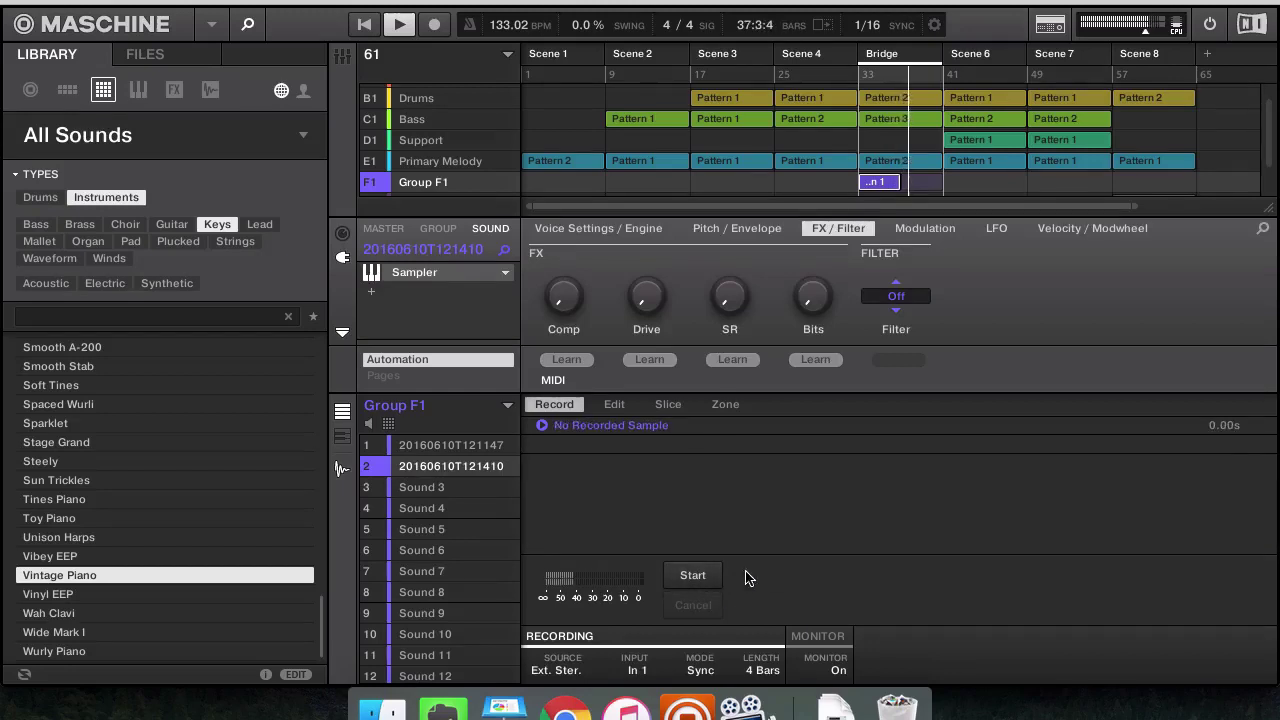
{"action": "left_click", "coordinate": [695, 576]}
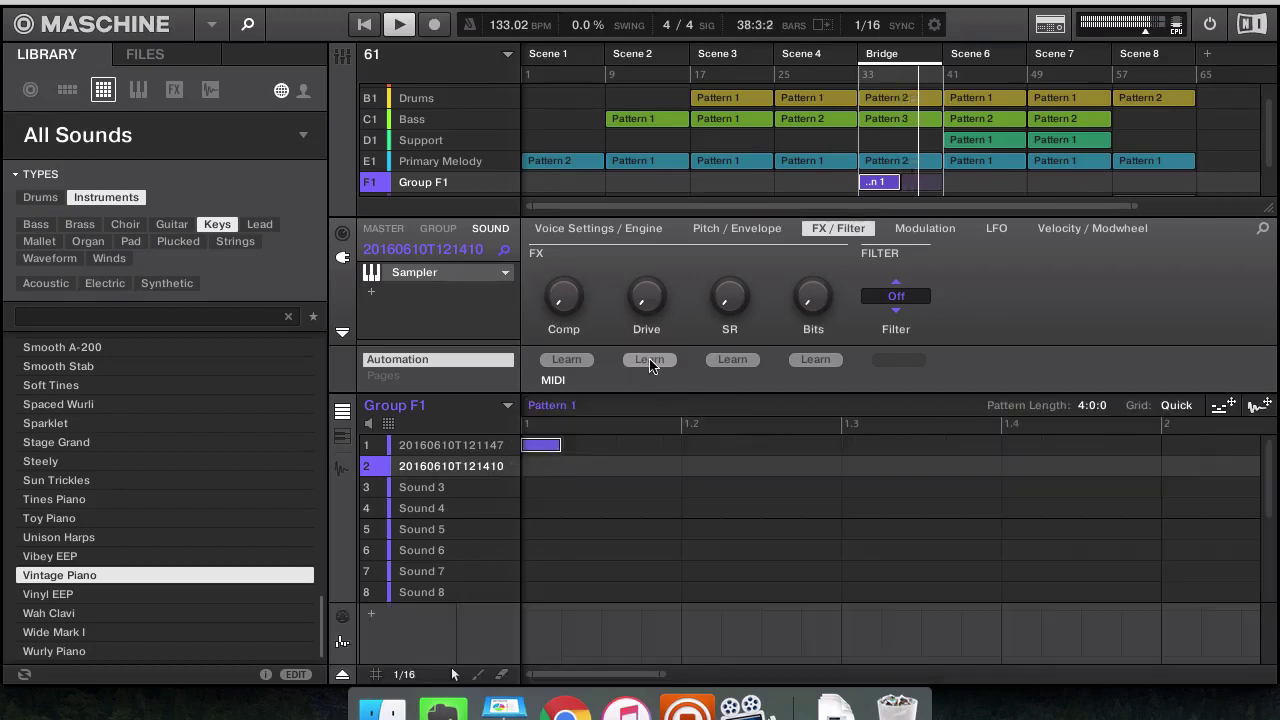
Place a note for the second sound at the start of Pattern 1 and raise its sampler's Comp amount
{"action": "left_click", "coordinate": [545, 472]}
{"action": "left_click_drag", "start_coordinate": [564, 470], "coordinate": [541, 471]}
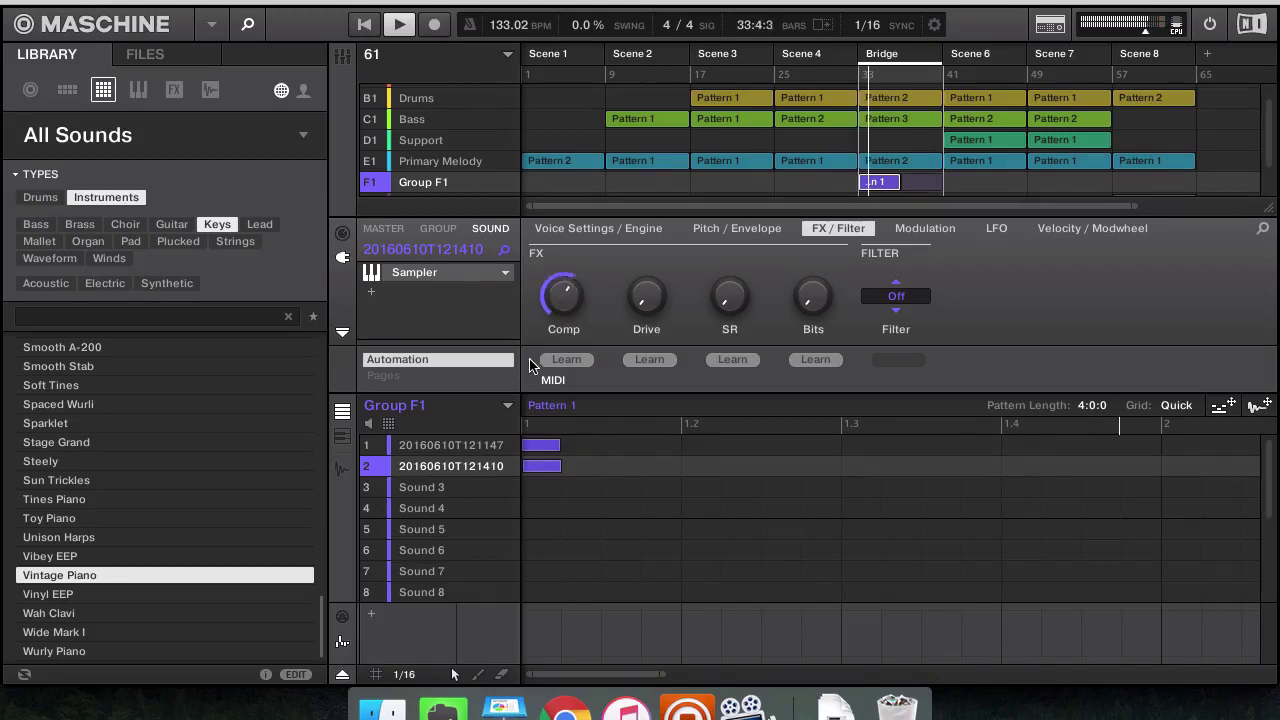
Mute the first sound temporarily to audition the second, and review the second sound's sampler parameter pages
{"action": "left_click", "coordinate": [368, 446]}
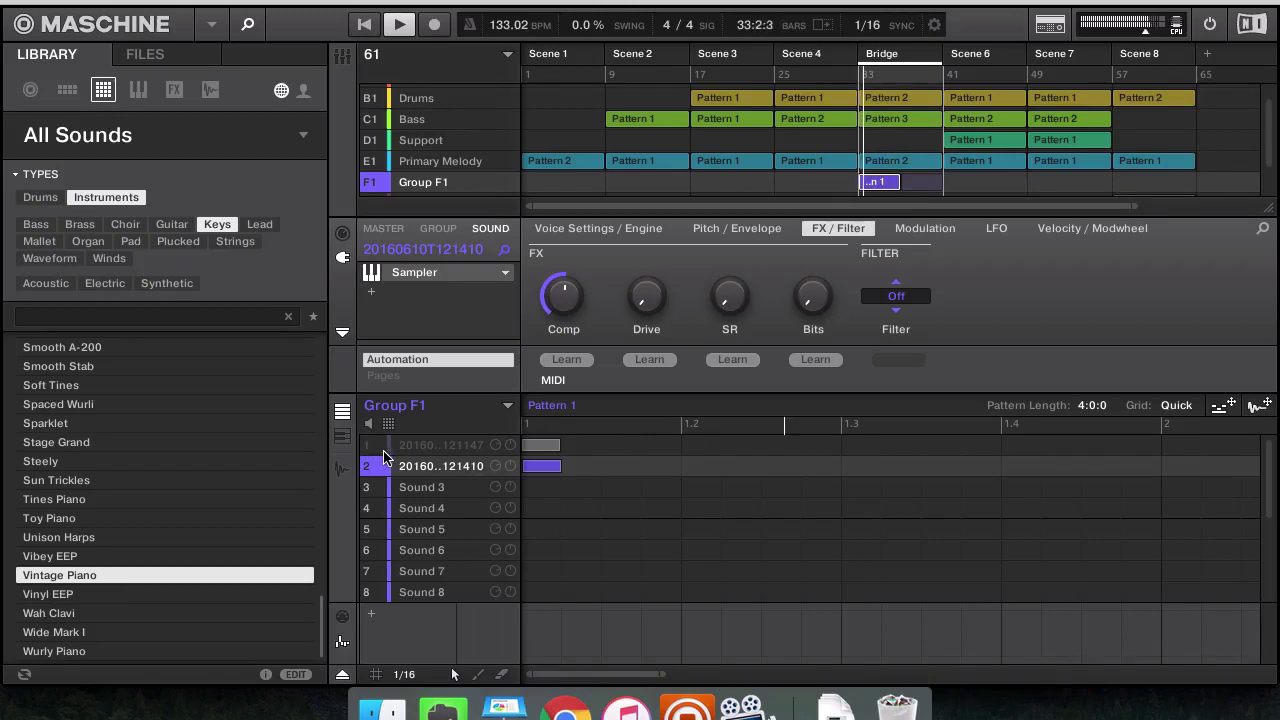
{"action": "key", "text": "Left"}
{"action": "key", "text": "Left"}
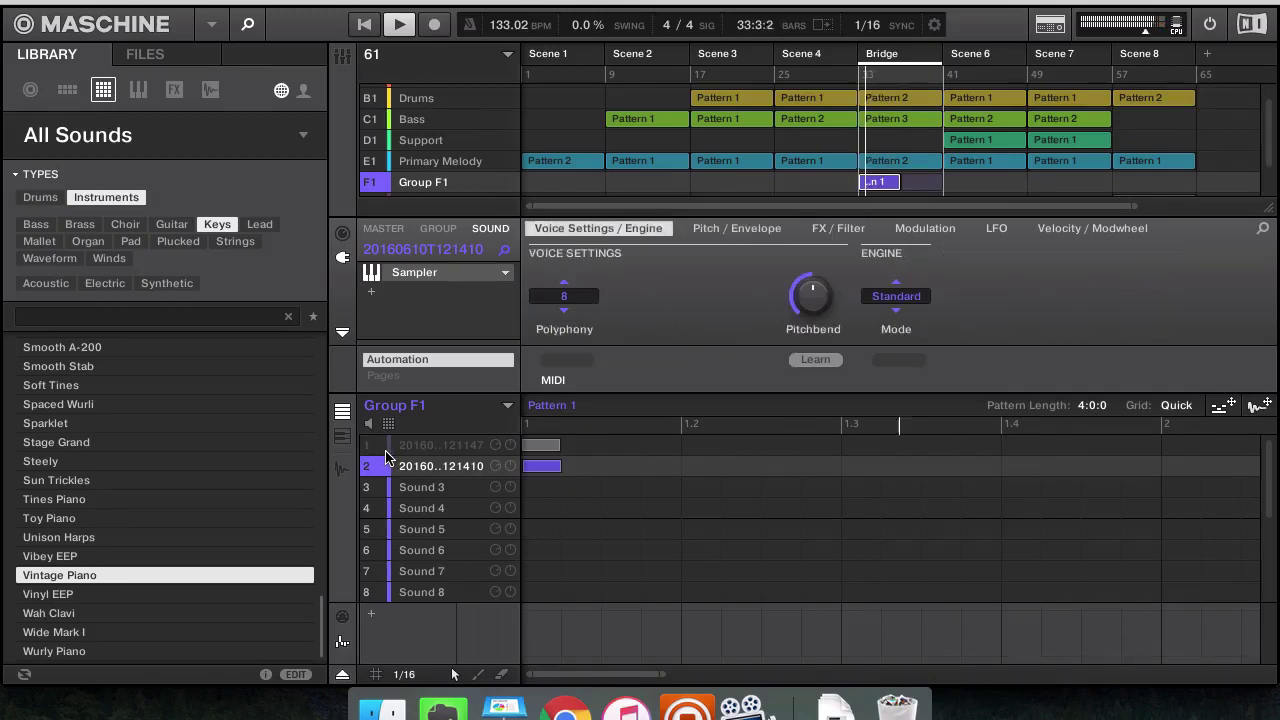
{"action": "key", "text": "Right"}
{"action": "key", "text": "Right"}
{"action": "key", "text": "Left"}
{"action": "key", "text": "Left"}
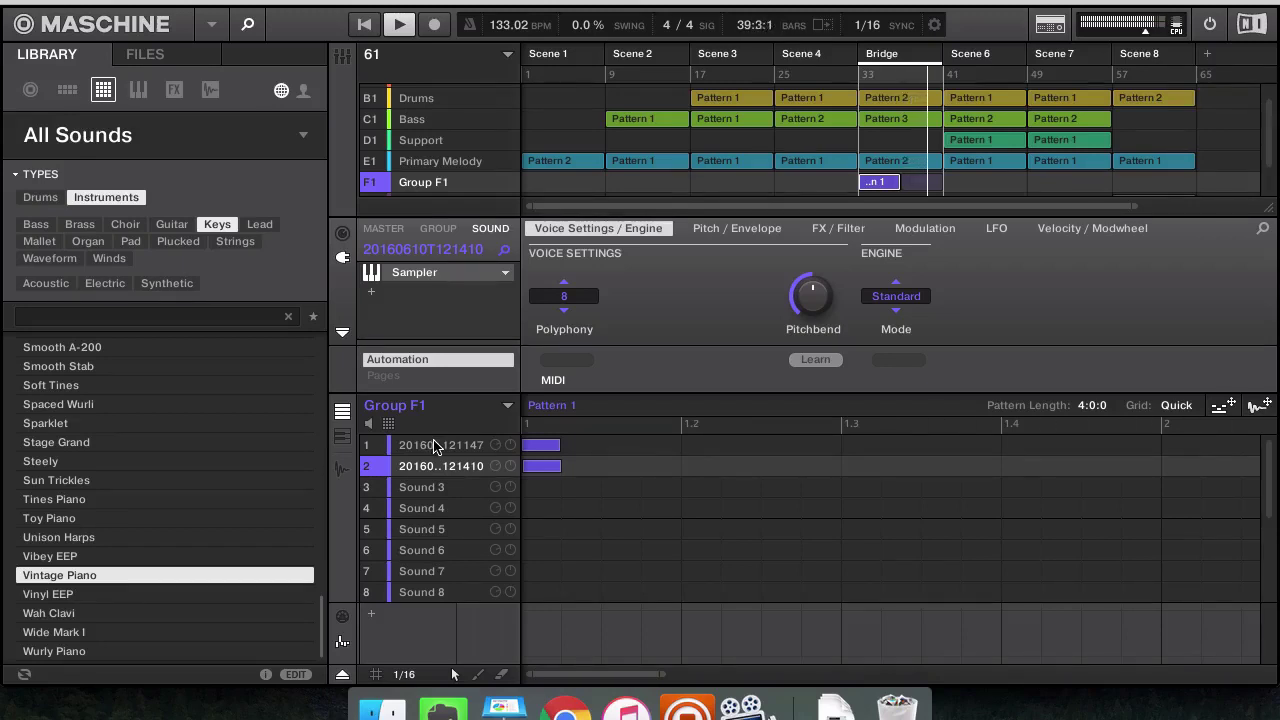
Add the internal Chorus effect after the Sampler on the second sound, and lower its Amount and Mix
{"action": "left_click", "coordinate": [434, 445]}
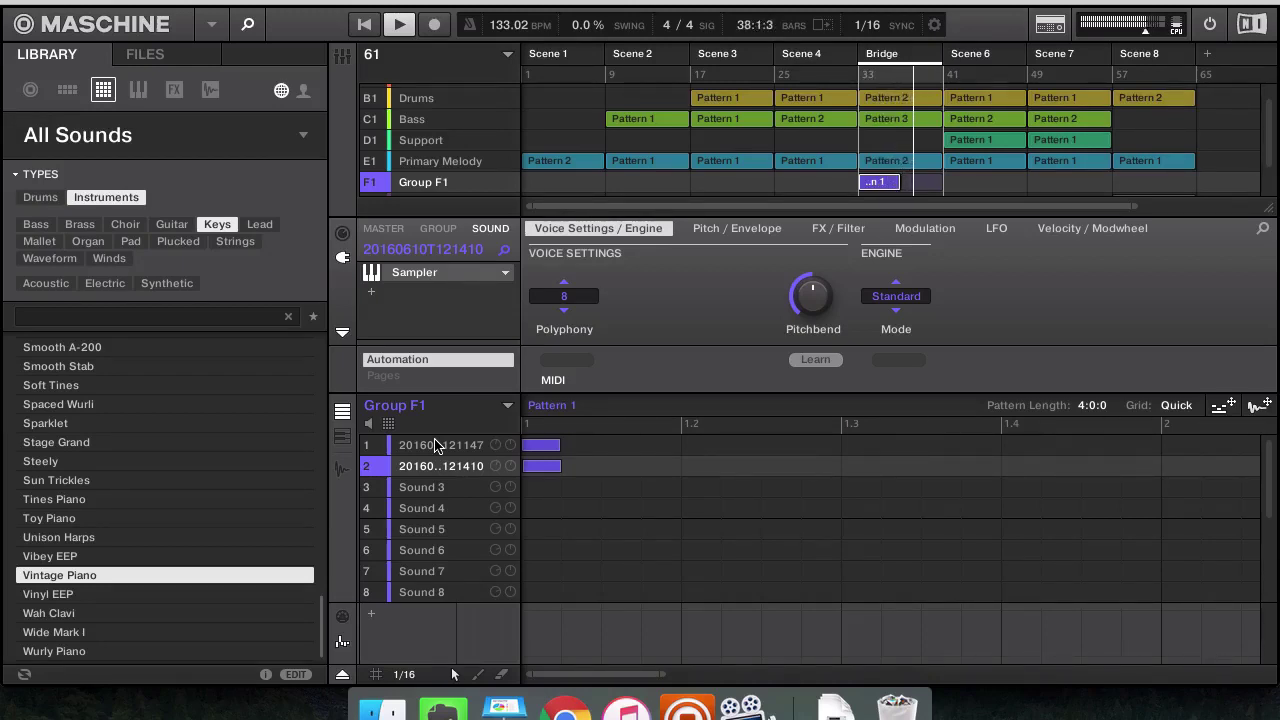
{"action": "left_click", "coordinate": [437, 446]}
{"action": "left_click", "coordinate": [384, 298]}
{"action": "mouse_move", "coordinate": [451, 327]}
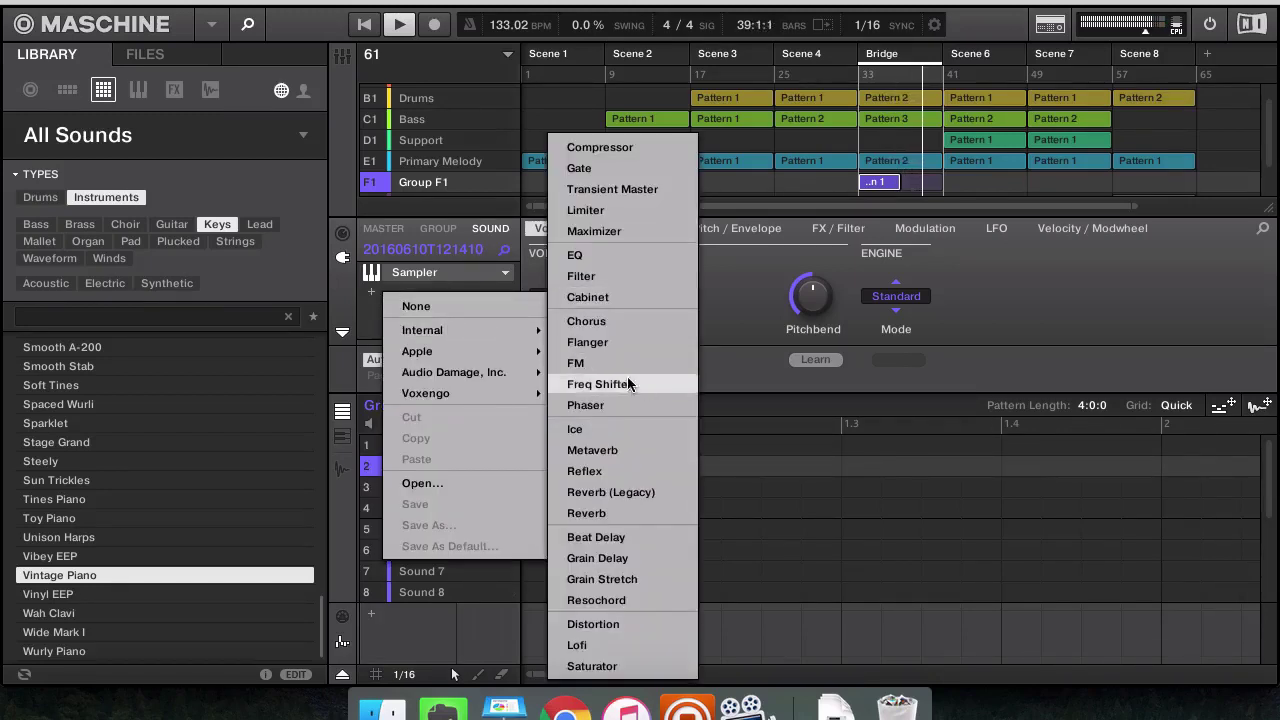
{"action": "left_click", "coordinate": [625, 320]}
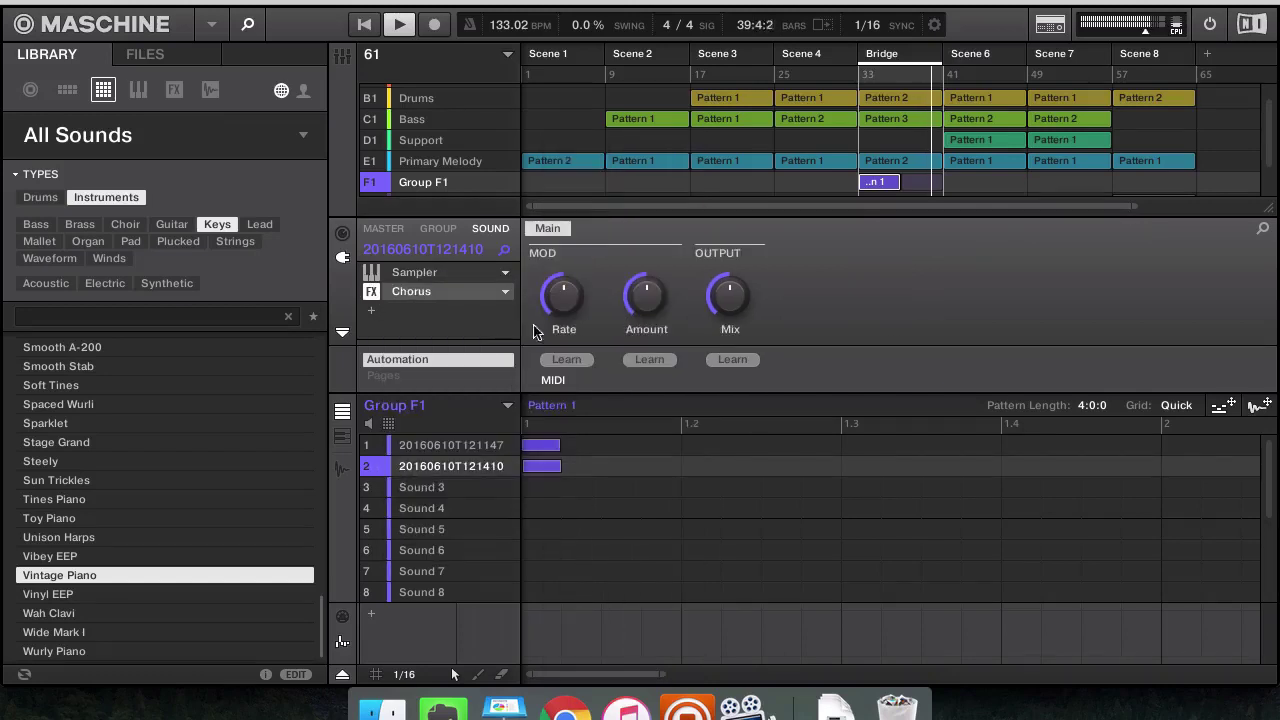
Add the internal Chorus effect to the first sound with lowered Amount and Mix, and compare it with the second sound's Chorus
{"action": "left_click", "coordinate": [440, 452]}
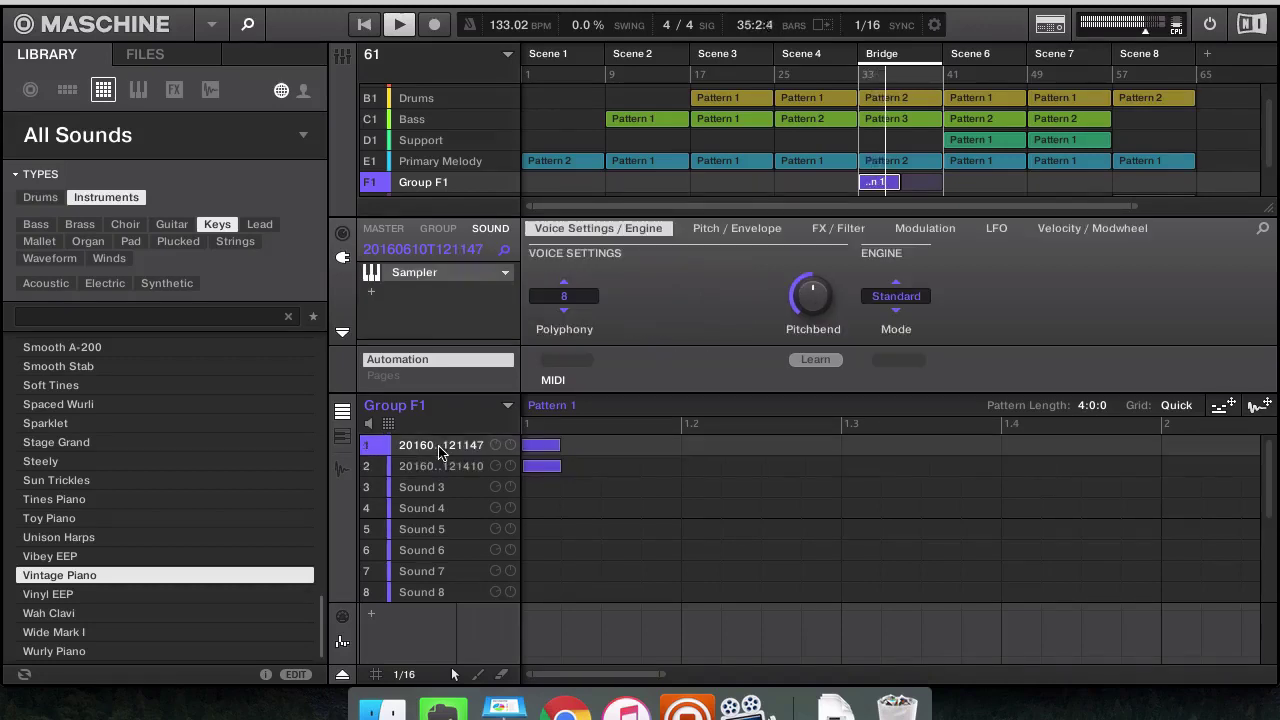
{"action": "left_click", "coordinate": [371, 291]}
{"action": "mouse_move", "coordinate": [477, 322]}
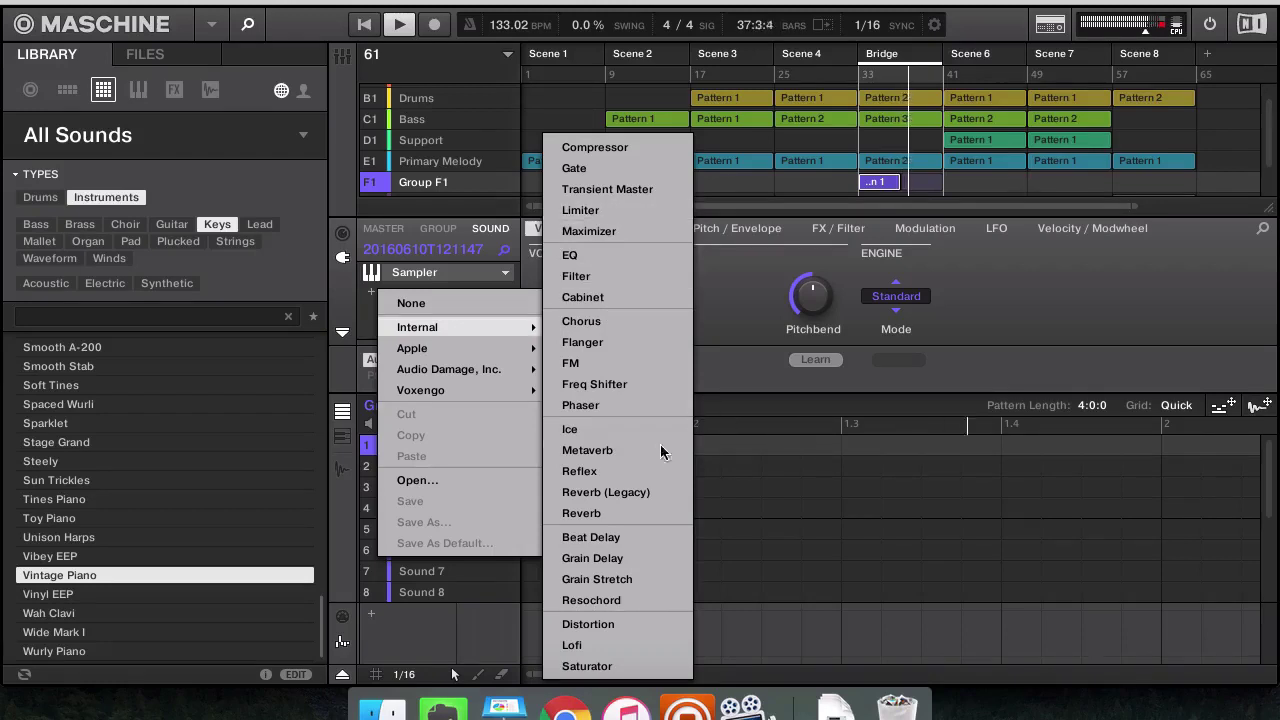
{"action": "left_click", "coordinate": [606, 325]}
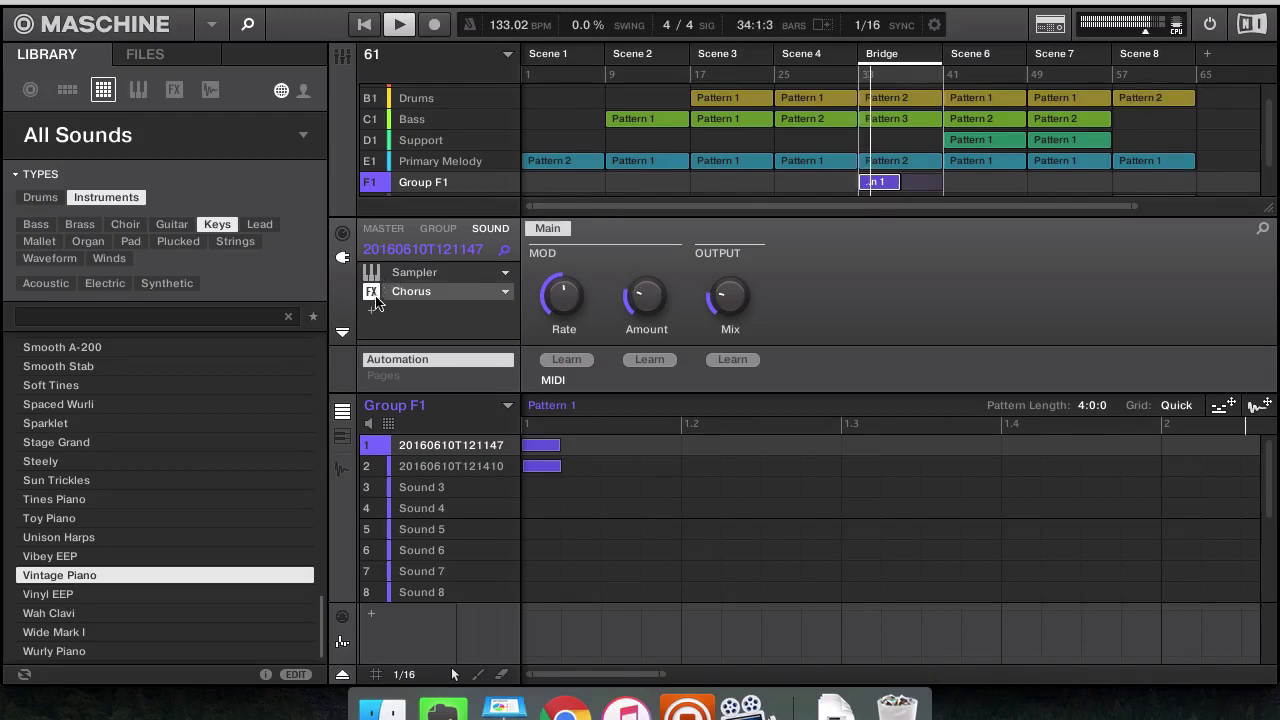
{"action": "left_click", "coordinate": [471, 468]}
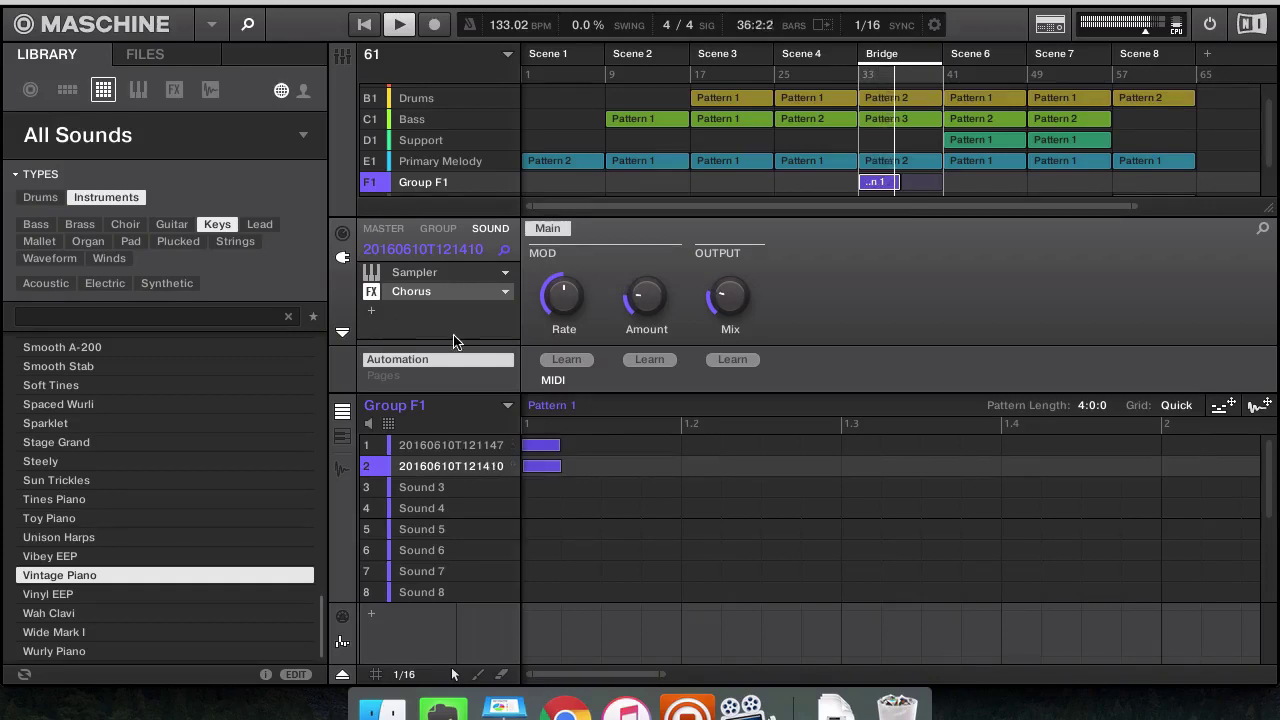
Route Group F1's Aux 1 output to the OldSkoolVerb send, and change the destination to the Bass Verb send
{"action": "left_click", "coordinate": [438, 229]}
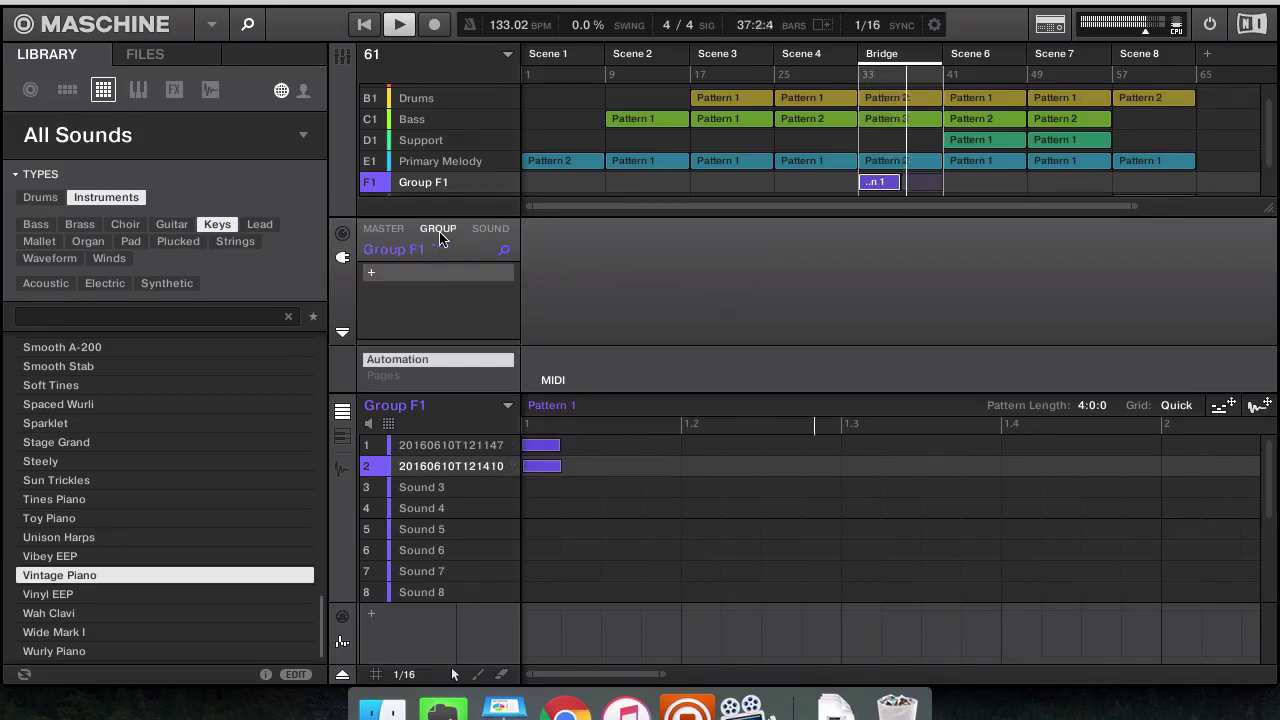
{"action": "left_click", "coordinate": [342, 233]}
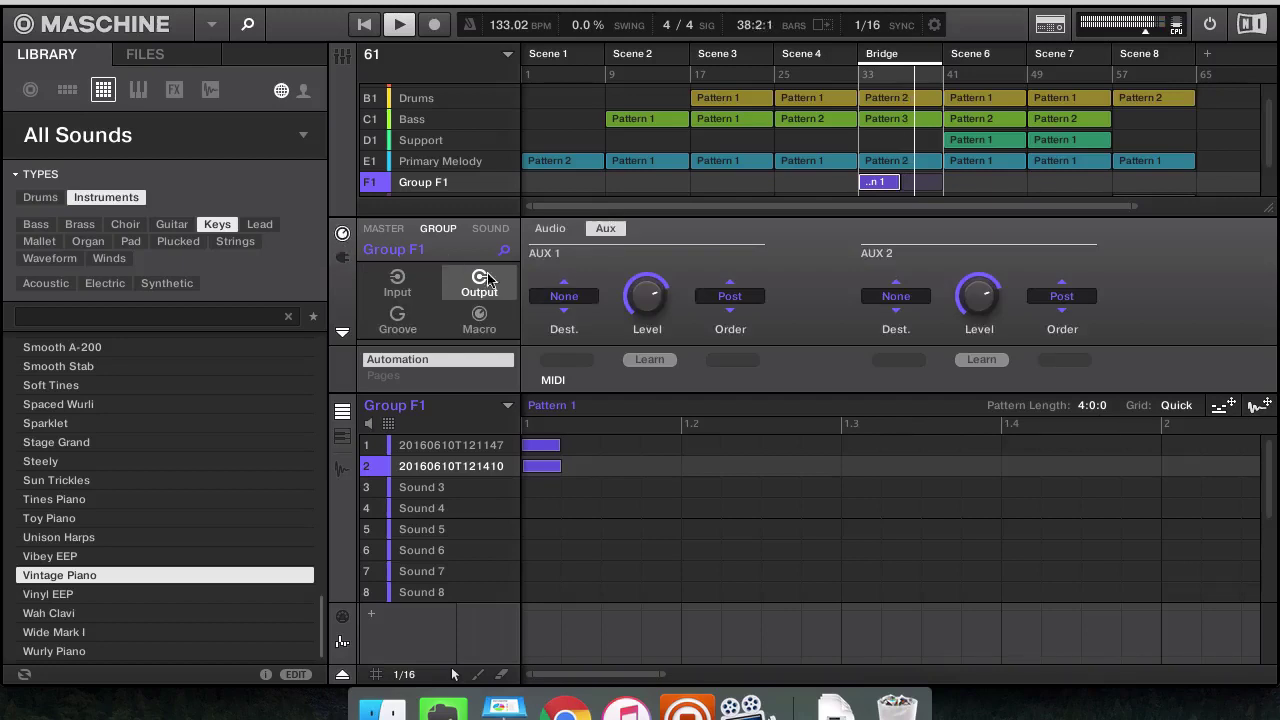
{"action": "left_click", "coordinate": [589, 299]}
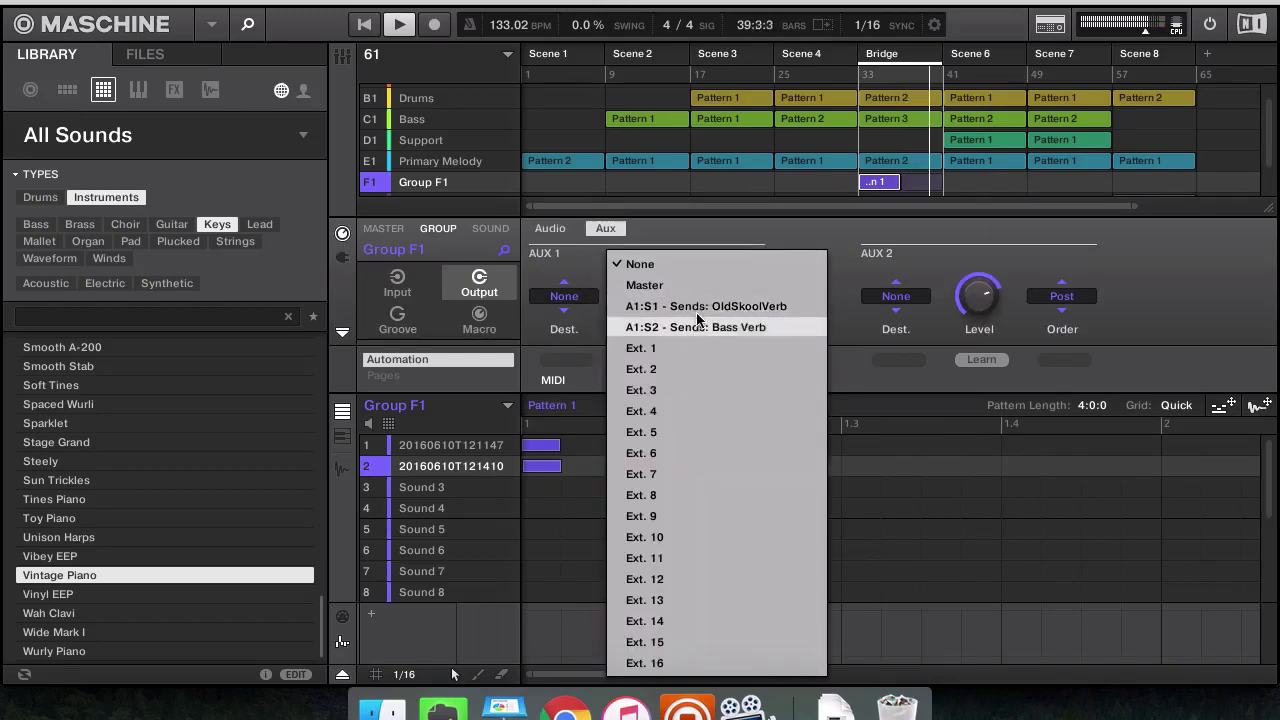
{"action": "left_click", "coordinate": [697, 308]}
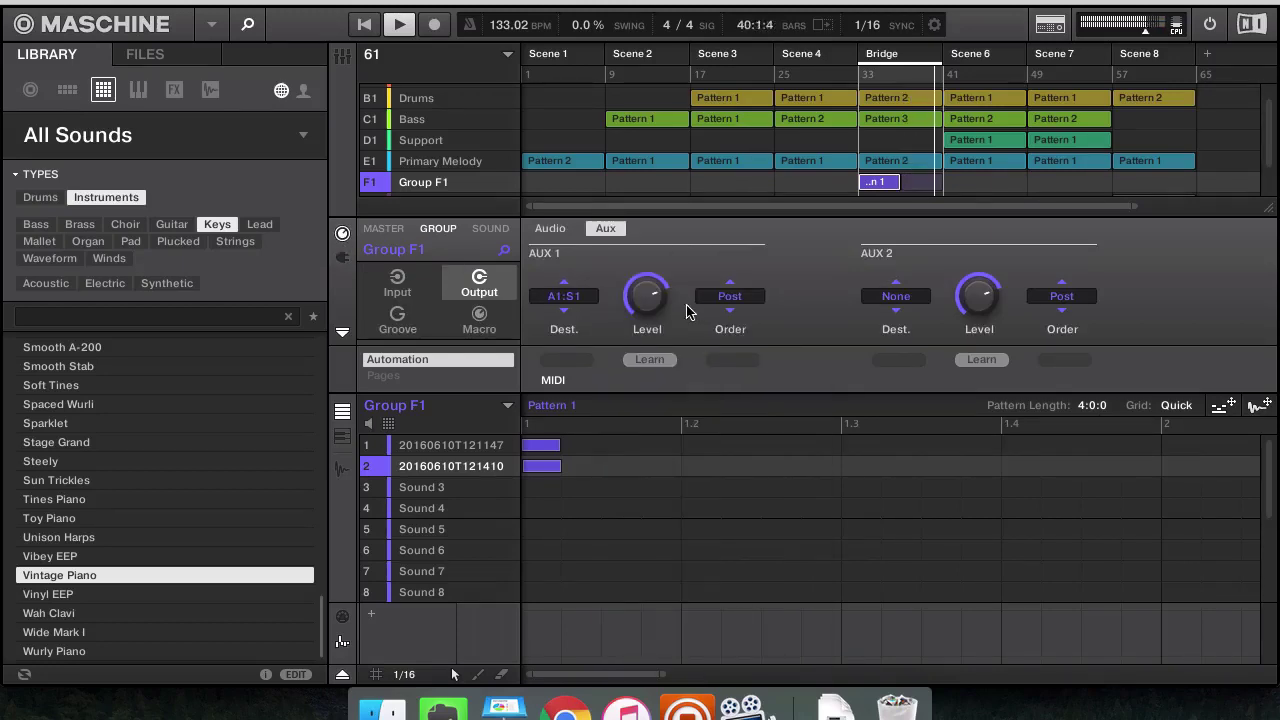
{"action": "left_click", "coordinate": [593, 300]}
{"action": "left_click", "coordinate": [690, 326]}
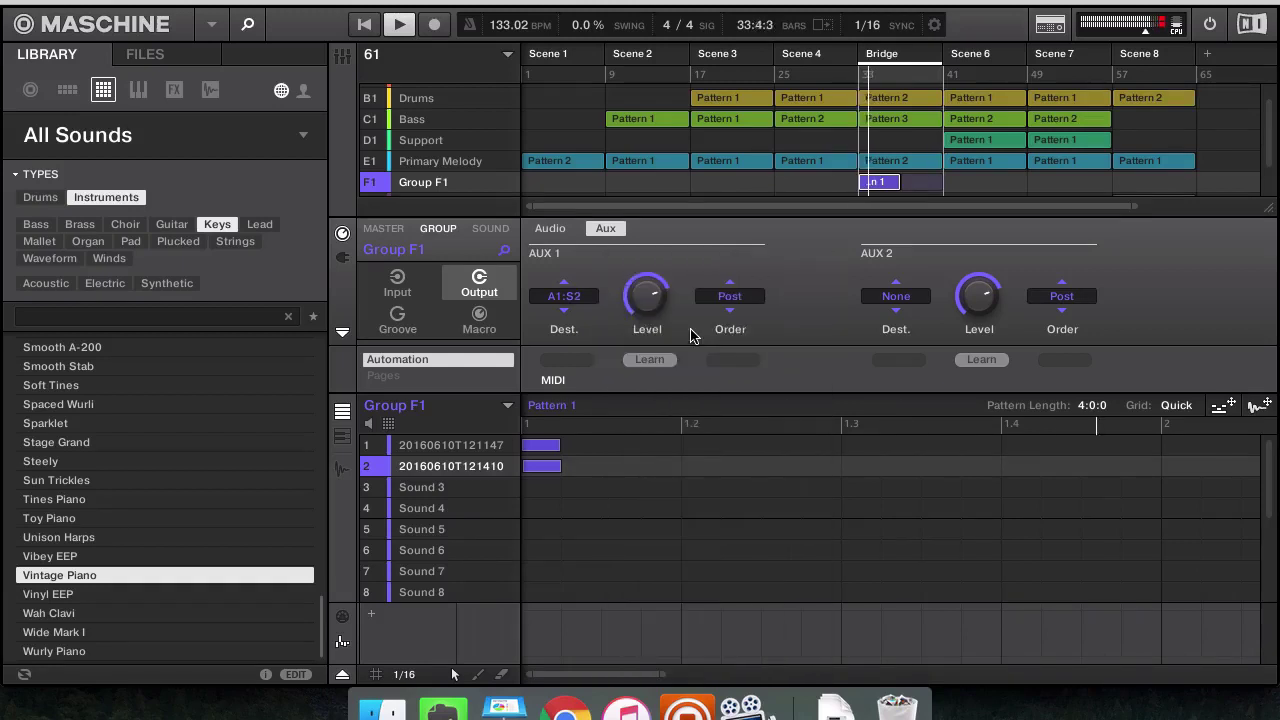
Add the internal Lofi effect to Group F1 and replace it with the Ice effect
{"action": "left_click", "coordinate": [342, 257]}
{"action": "left_click", "coordinate": [391, 284]}
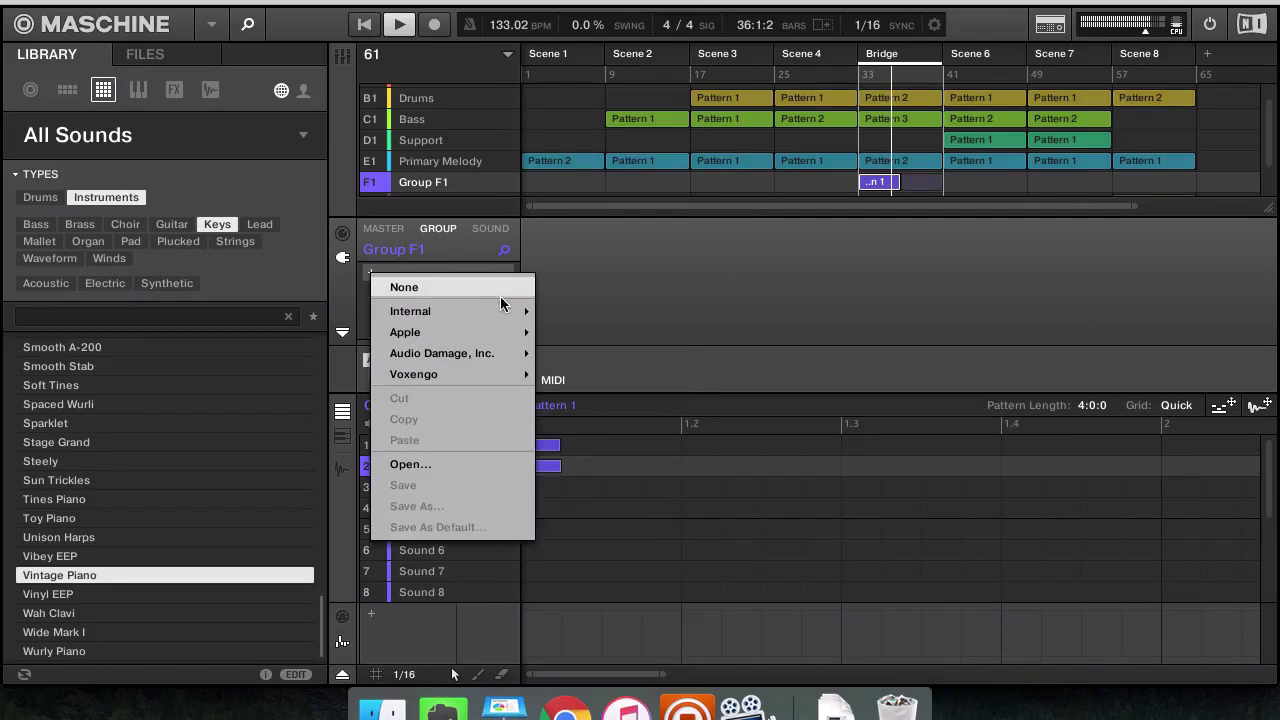
{"action": "mouse_move", "coordinate": [510, 311]}
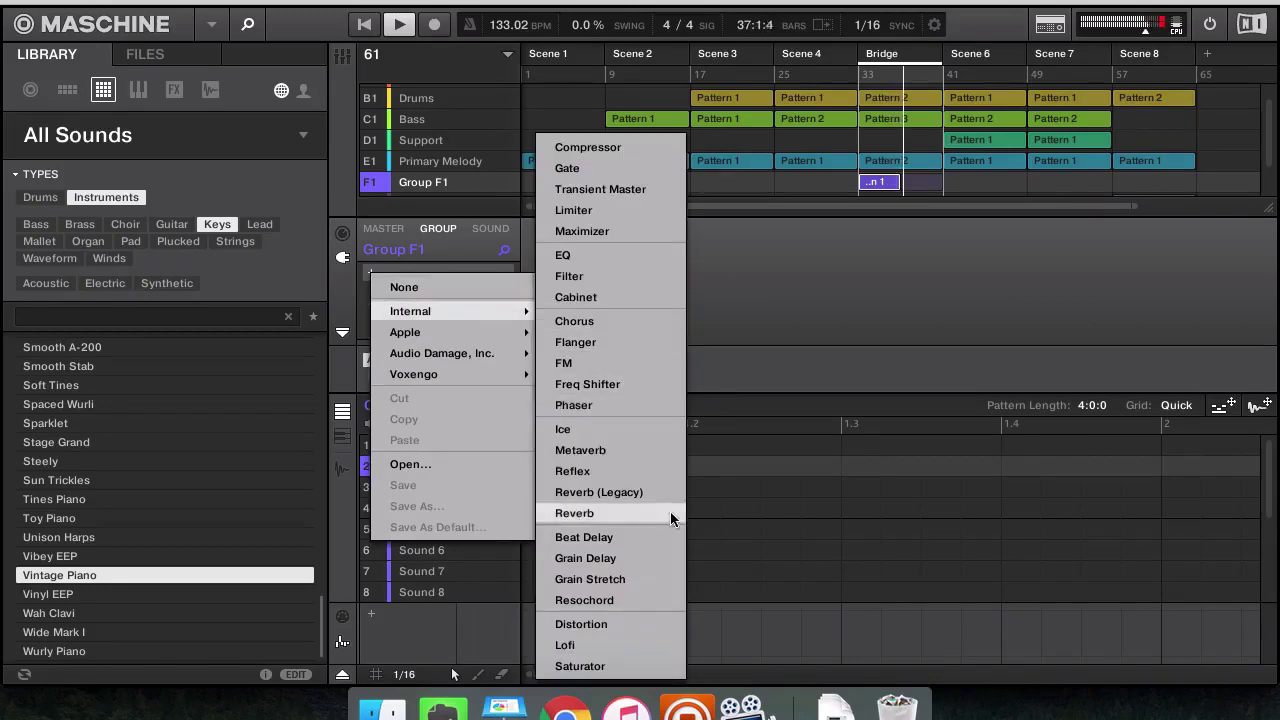
{"action": "left_click", "coordinate": [635, 645]}
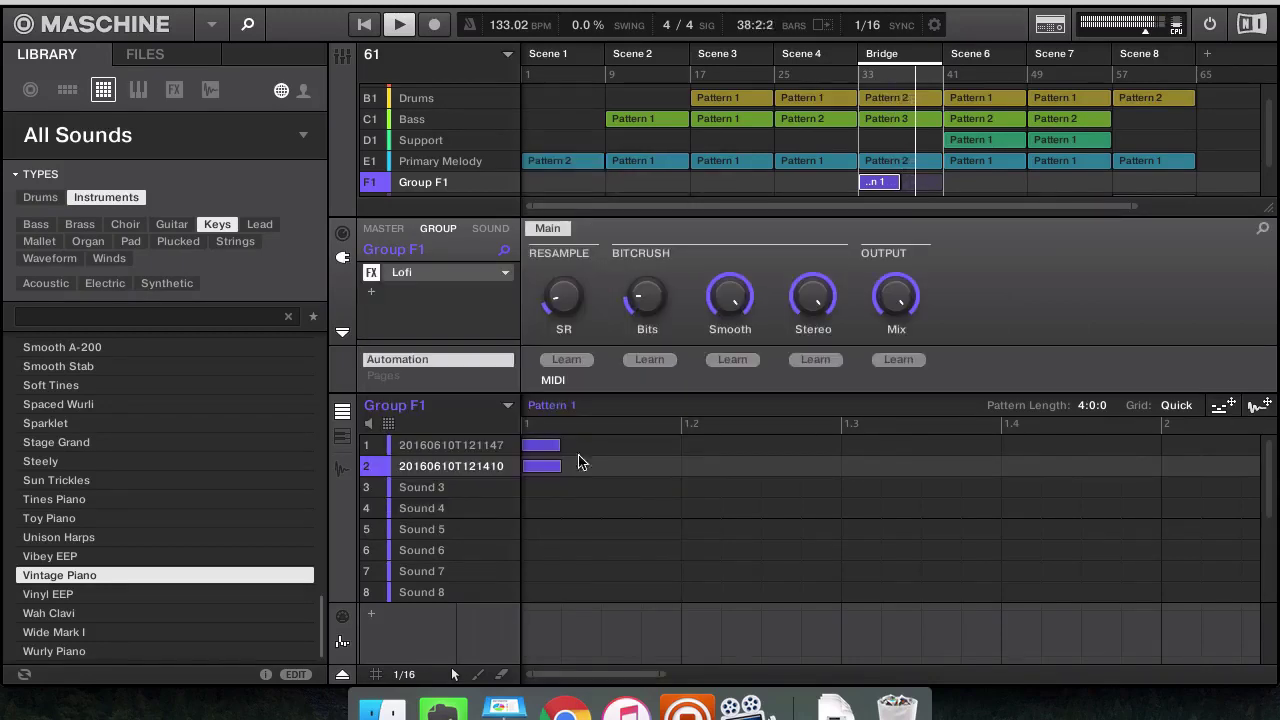
{"action": "left_click", "coordinate": [505, 272]}
{"action": "mouse_move", "coordinate": [593, 310]}
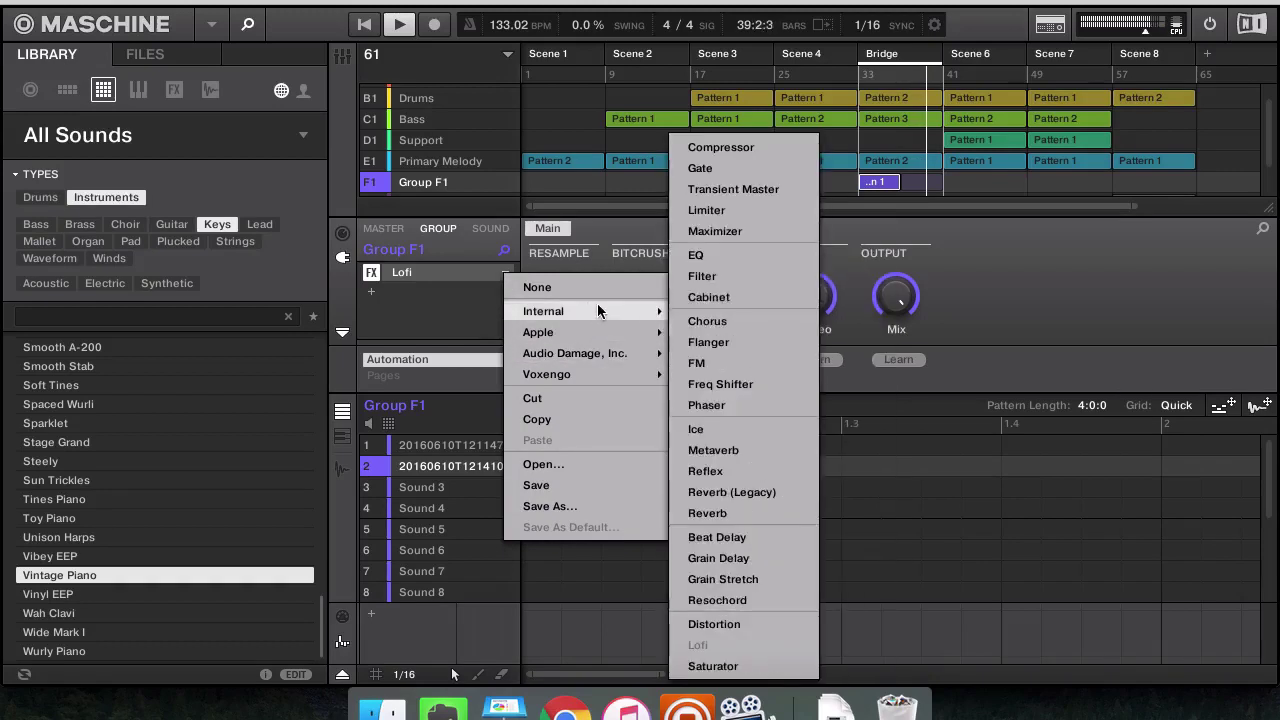
{"action": "left_click", "coordinate": [744, 428]}
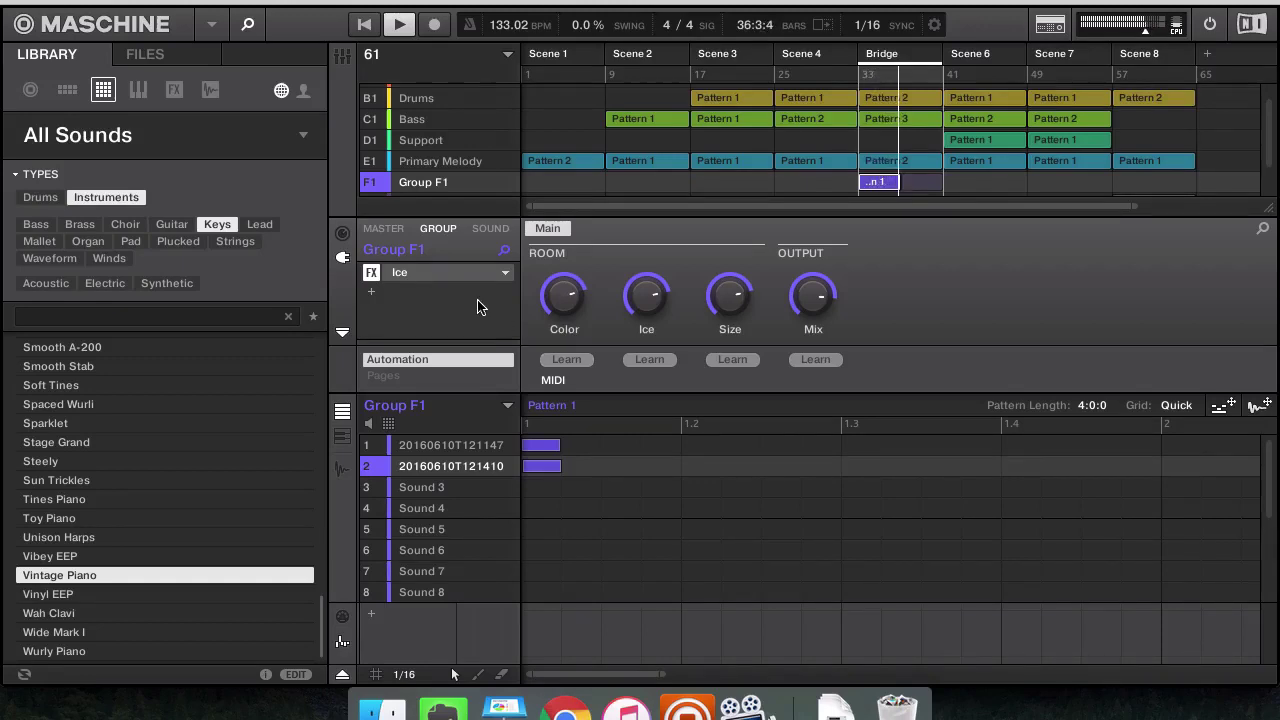
Add the internal EQ effect after Ice on Group F1 and lower its low-band gain
{"action": "left_click", "coordinate": [375, 293]}
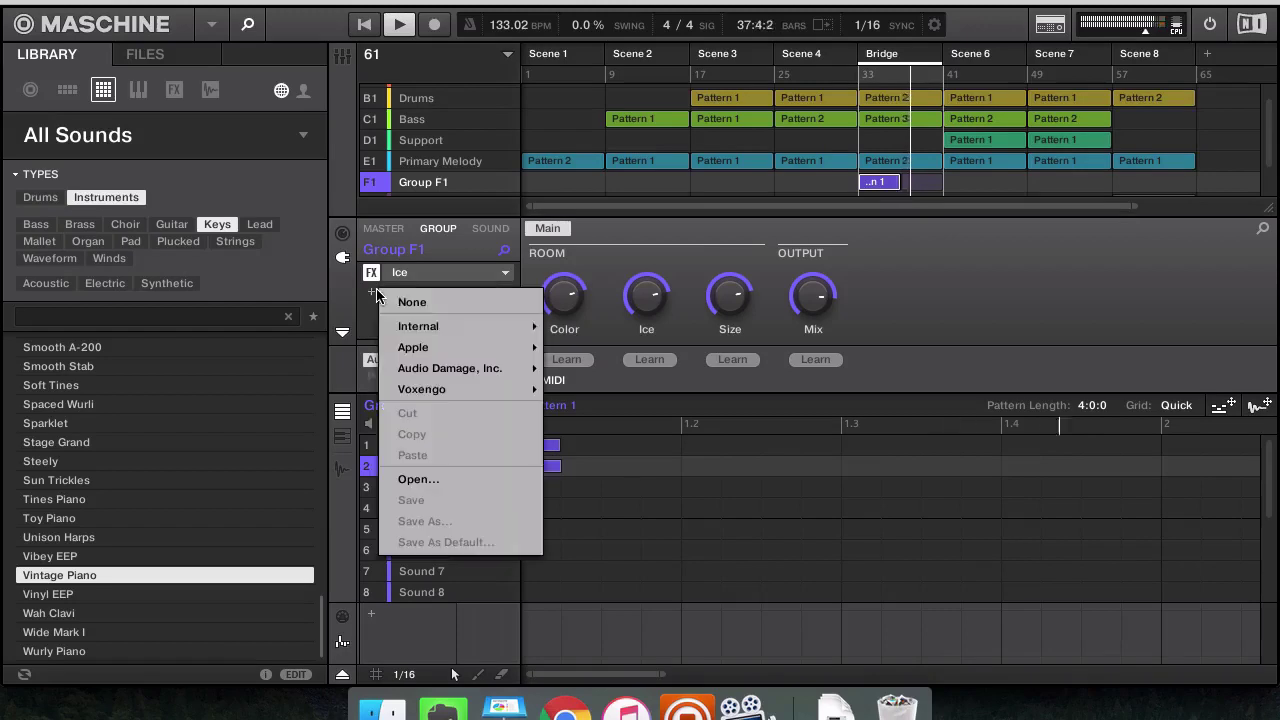
{"action": "mouse_move", "coordinate": [467, 320]}
{"action": "left_click", "coordinate": [612, 261]}
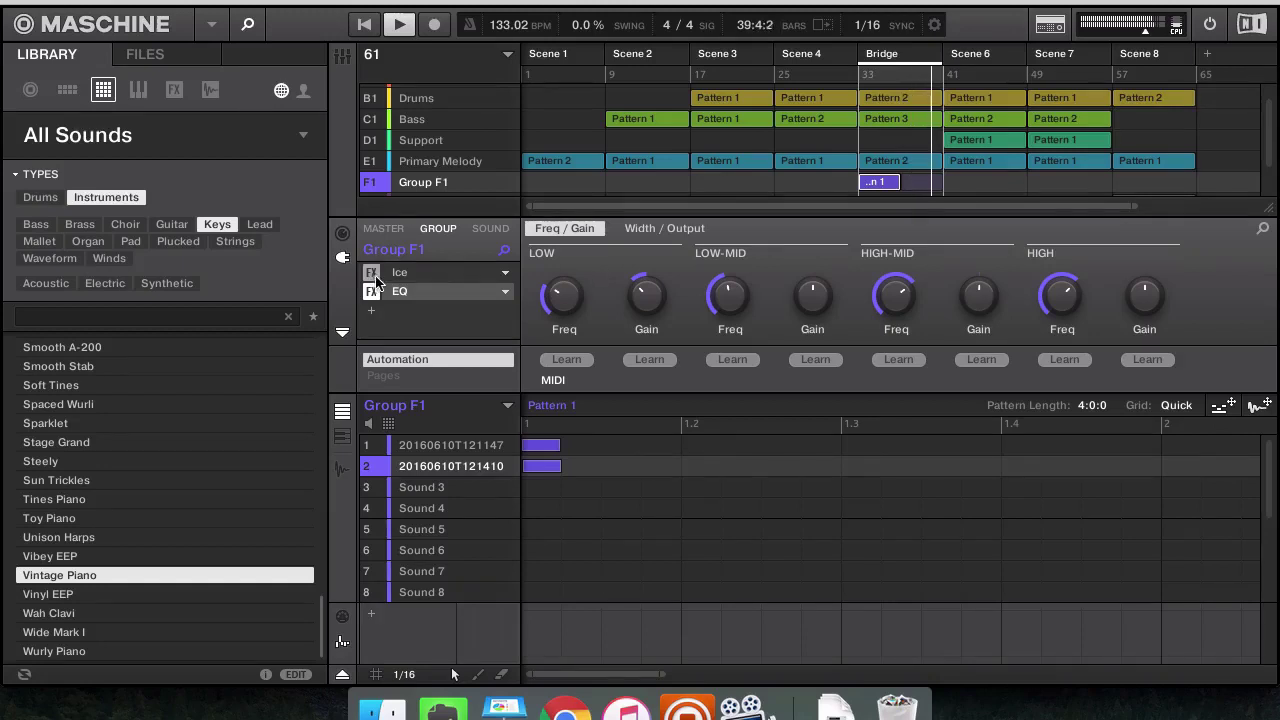
Cut the Ice effect from Group F1 and select the empty Sound 3 in the Sends group
{"action": "left_click", "coordinate": [440, 273]}
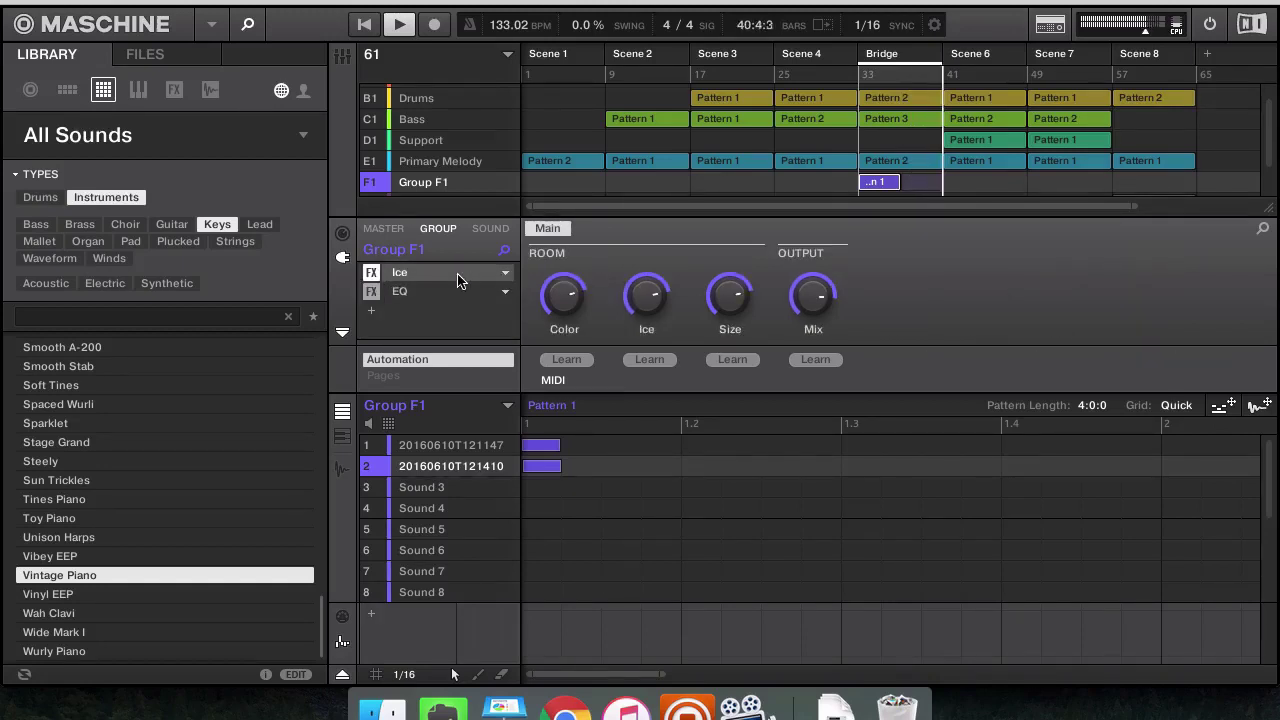
{"action": "left_click", "coordinate": [506, 274]}
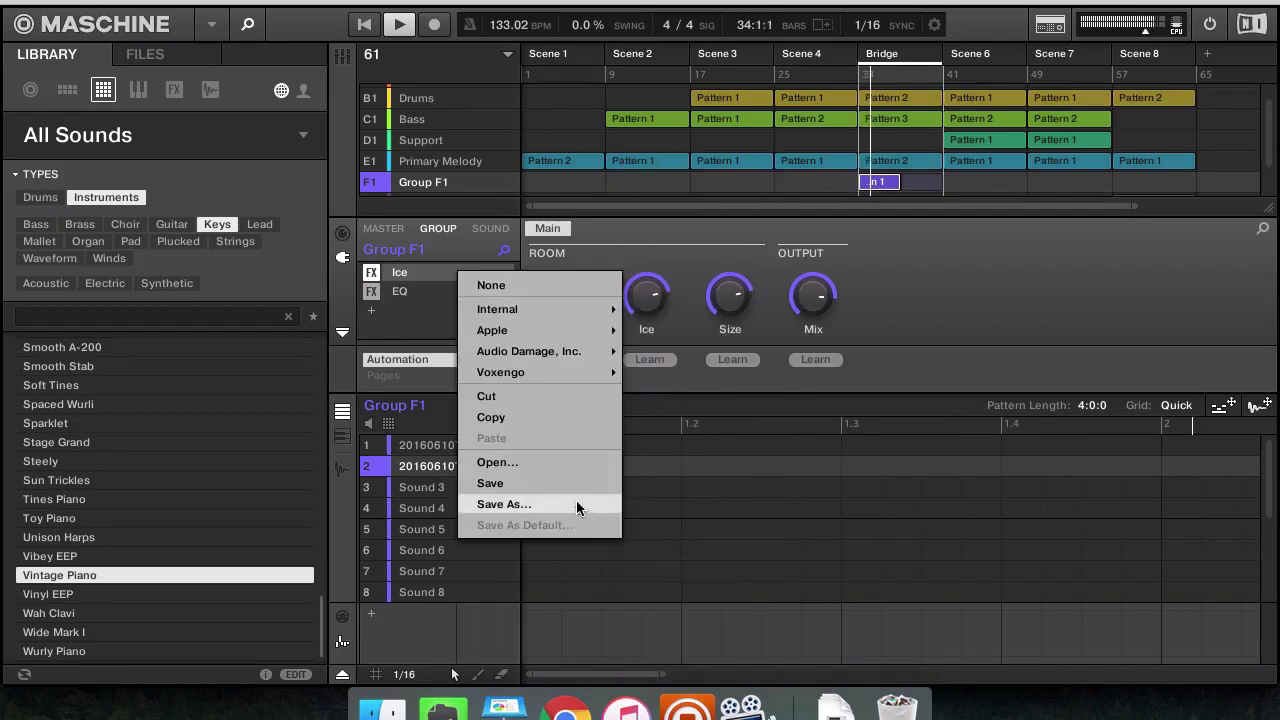
{"action": "left_click", "coordinate": [529, 395]}
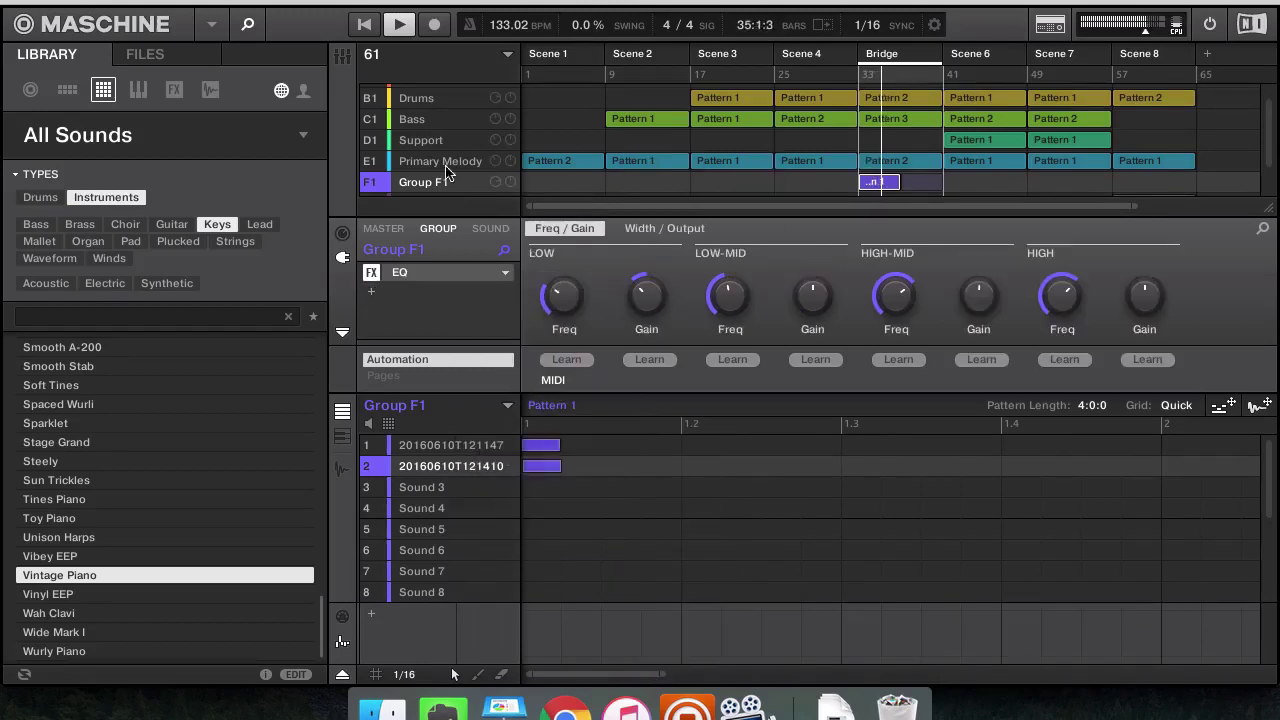
{"action": "scroll", "coordinate": [434, 103], "scroll_direction": "up", "scroll_amount": 2}
{"action": "left_click", "coordinate": [420, 94]}
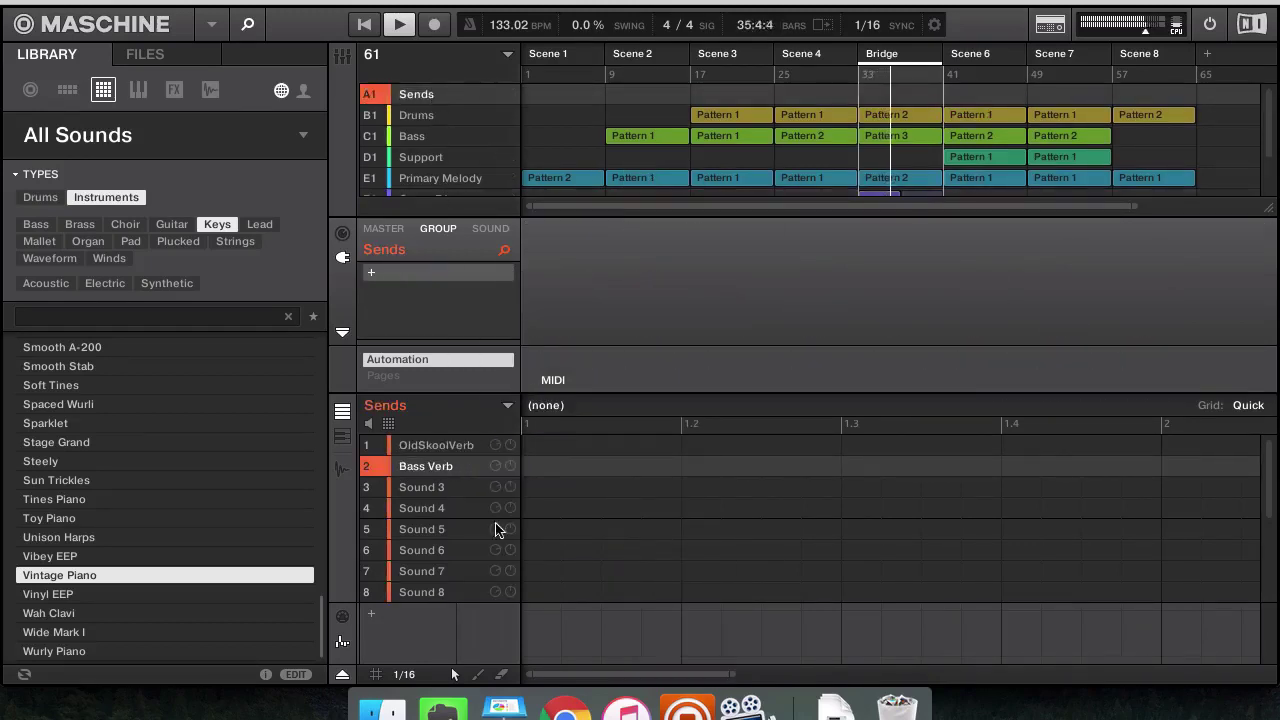
{"action": "right_click", "coordinate": [443, 489]}
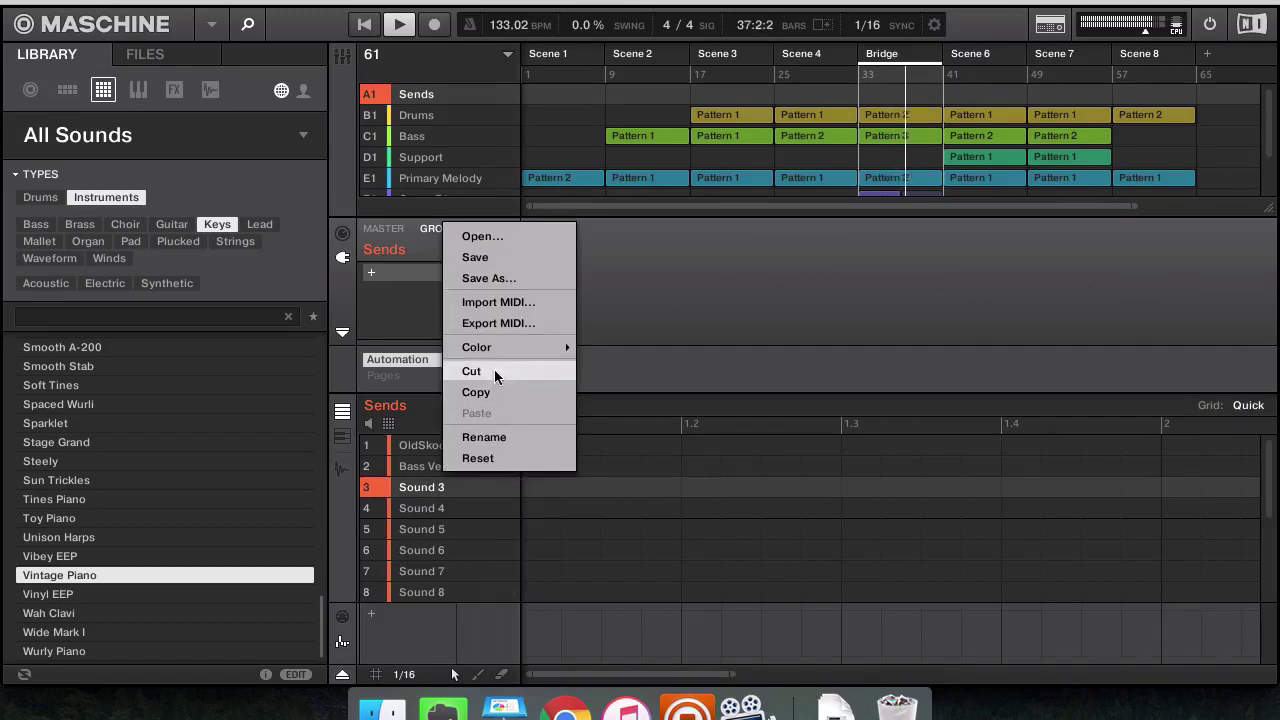
{"action": "left_click", "coordinate": [421, 491]}
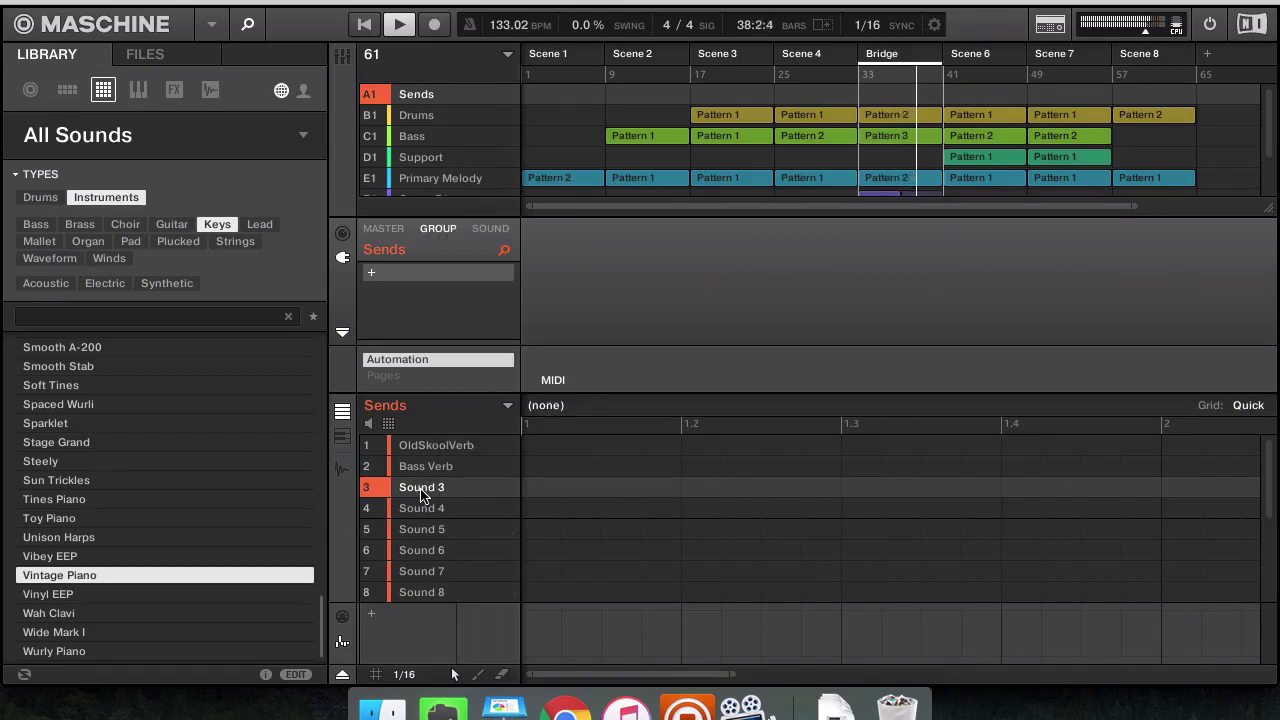
Try pasting the Ice effect onto the Sends group itself, and remove it from there
{"action": "left_click", "coordinate": [385, 278]}
{"action": "mouse_move", "coordinate": [450, 377]}
{"action": "left_click", "coordinate": [442, 443]}
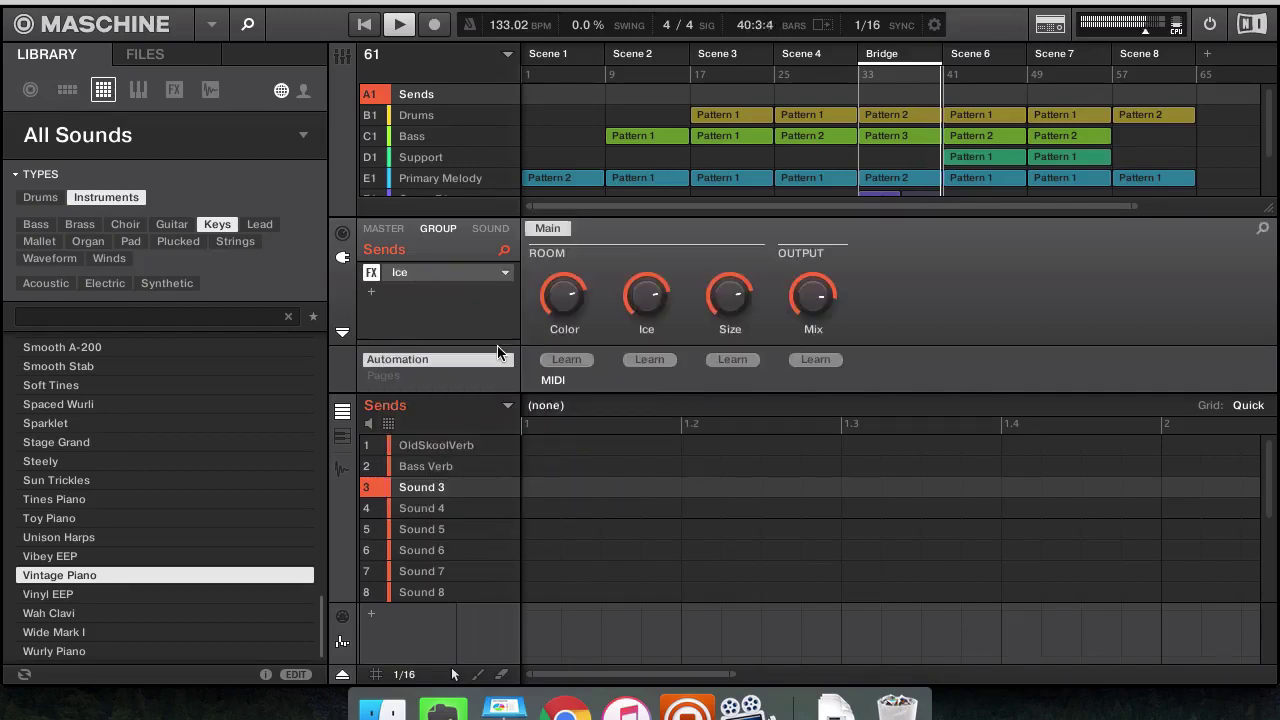
{"action": "left_click", "coordinate": [500, 272]}
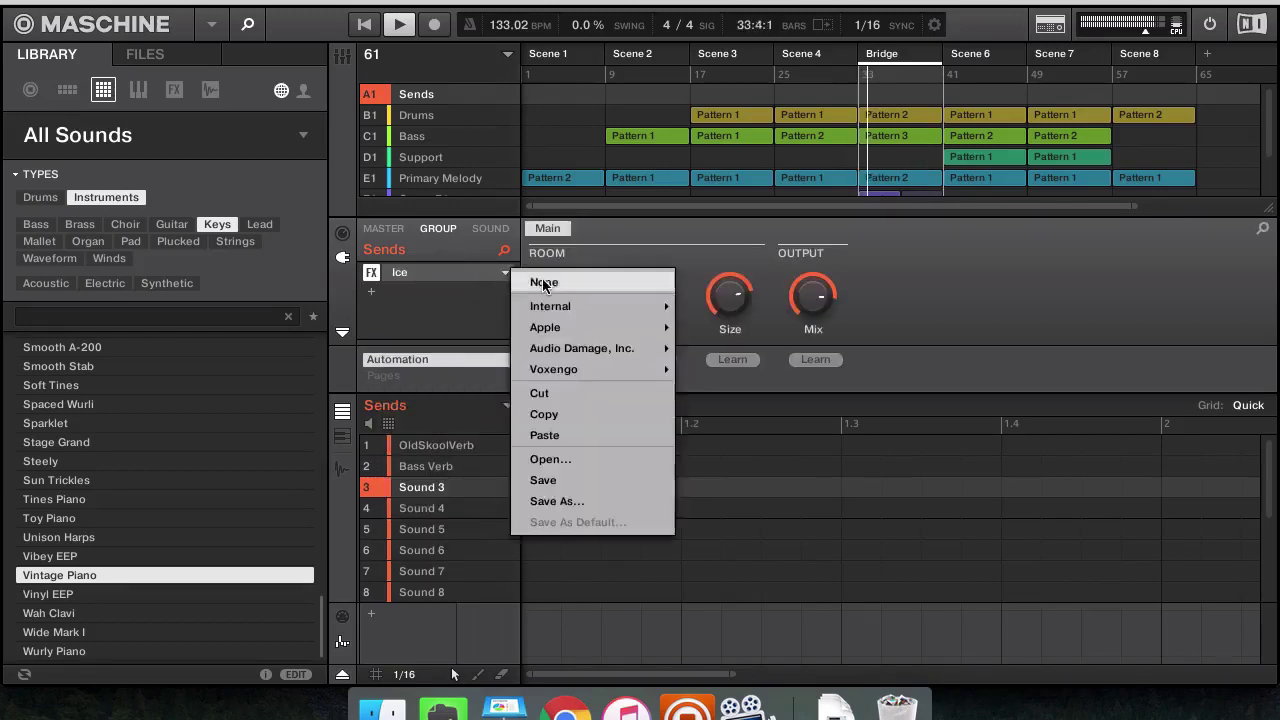
{"action": "left_click", "coordinate": [530, 281]}
Paste the Ice effect into Sound 3 of the Sends group at sound level
{"action": "left_click", "coordinate": [489, 229]}
{"action": "left_click", "coordinate": [368, 280]}
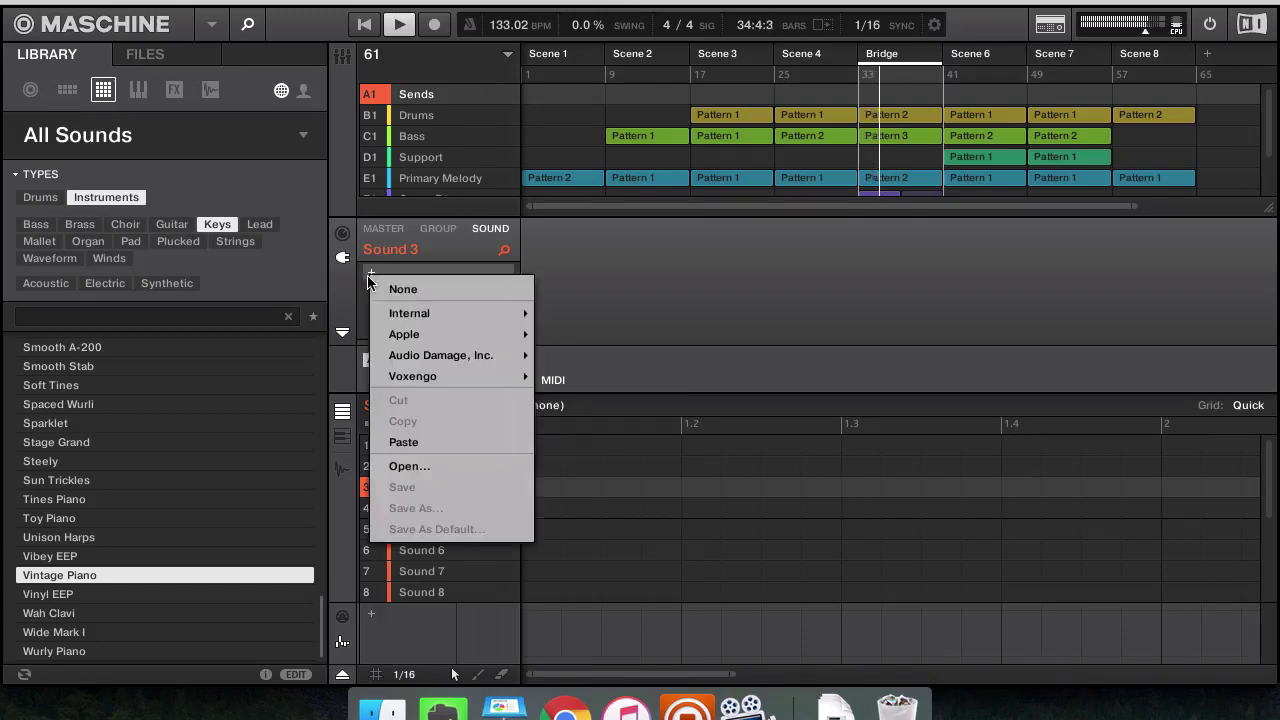
{"action": "left_click", "coordinate": [435, 437]}
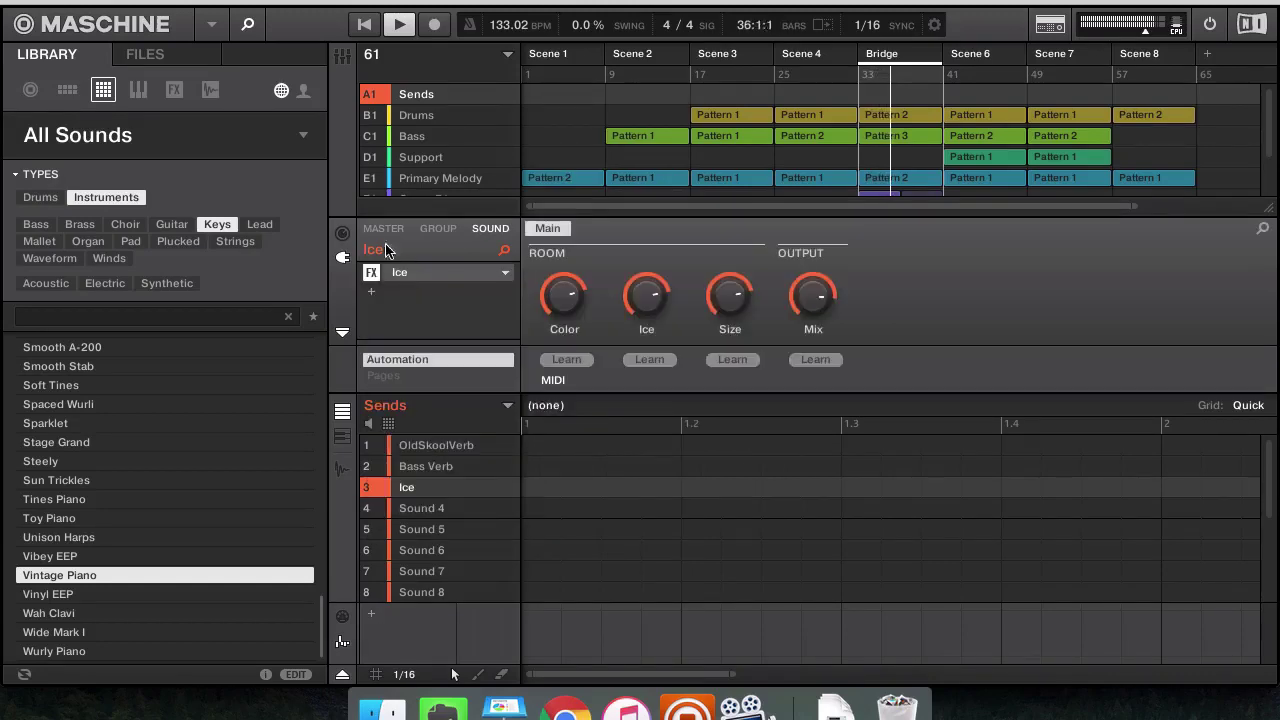
Route the first auxiliary output of Group F1's second sound to the Ice send
{"action": "scroll", "coordinate": [437, 155], "scroll_direction": "down", "scroll_amount": 3}
{"action": "left_click", "coordinate": [435, 143]}
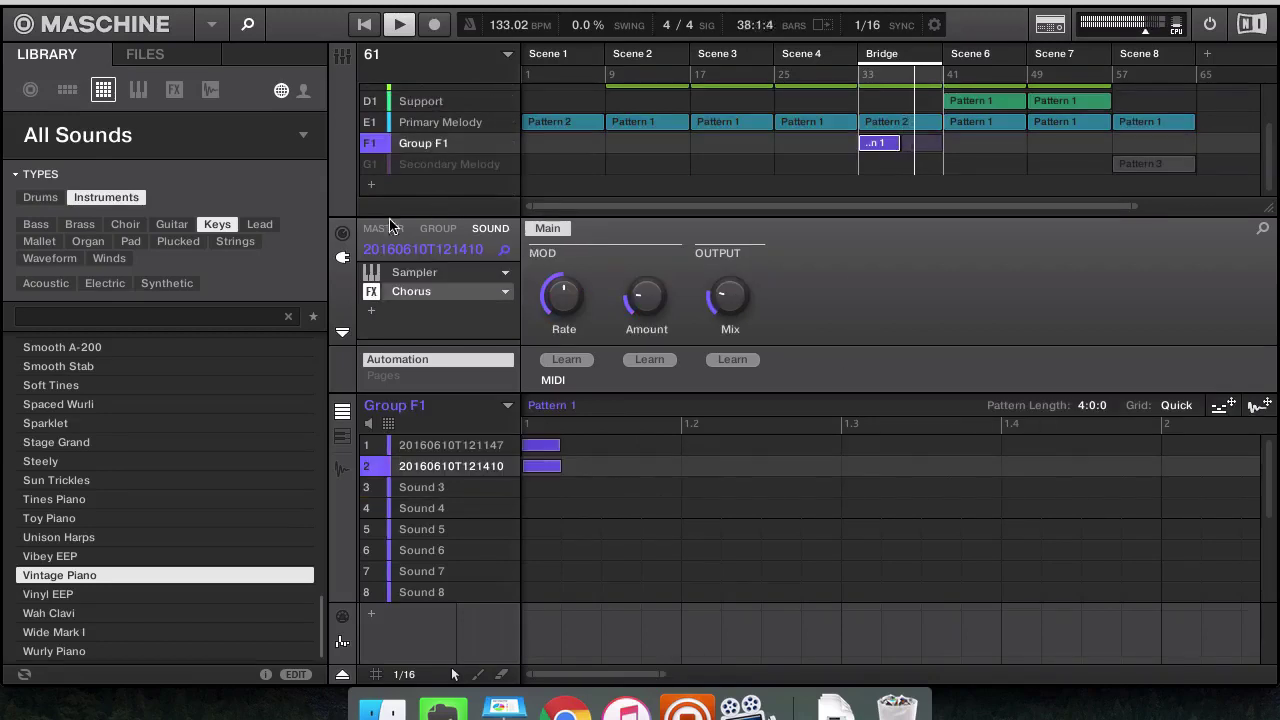
{"action": "left_click", "coordinate": [342, 233]}
{"action": "left_click", "coordinate": [589, 297]}
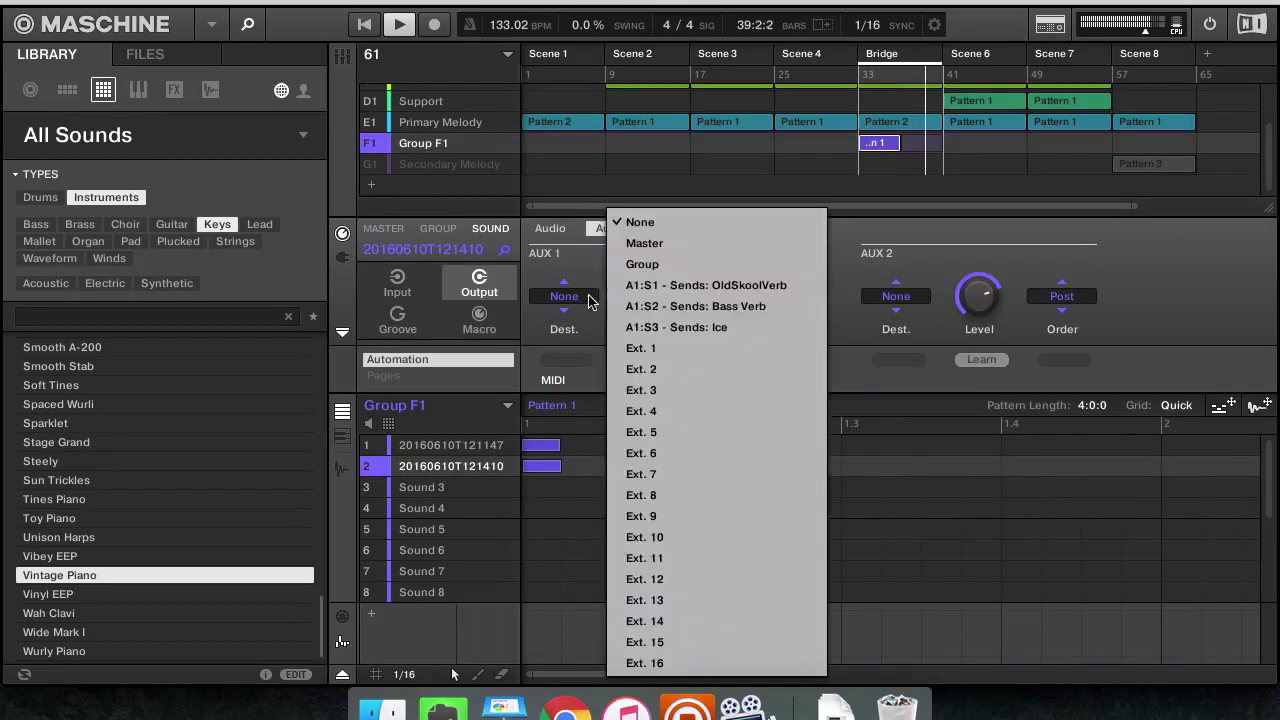
{"action": "left_click", "coordinate": [686, 328]}
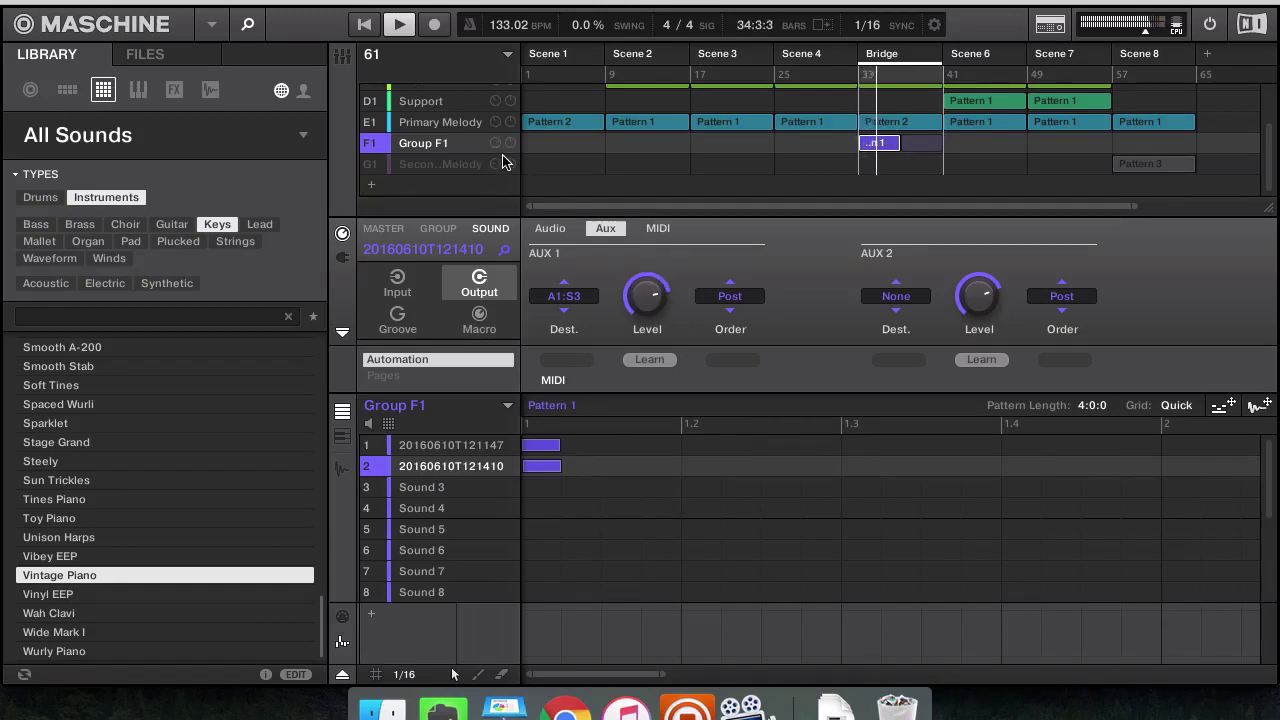
Raise the Size and Mix of the Ice effect in Sends Sound 3, and open Group F1's group-level EQ
{"action": "scroll", "coordinate": [444, 121], "scroll_direction": "up", "scroll_amount": 3}
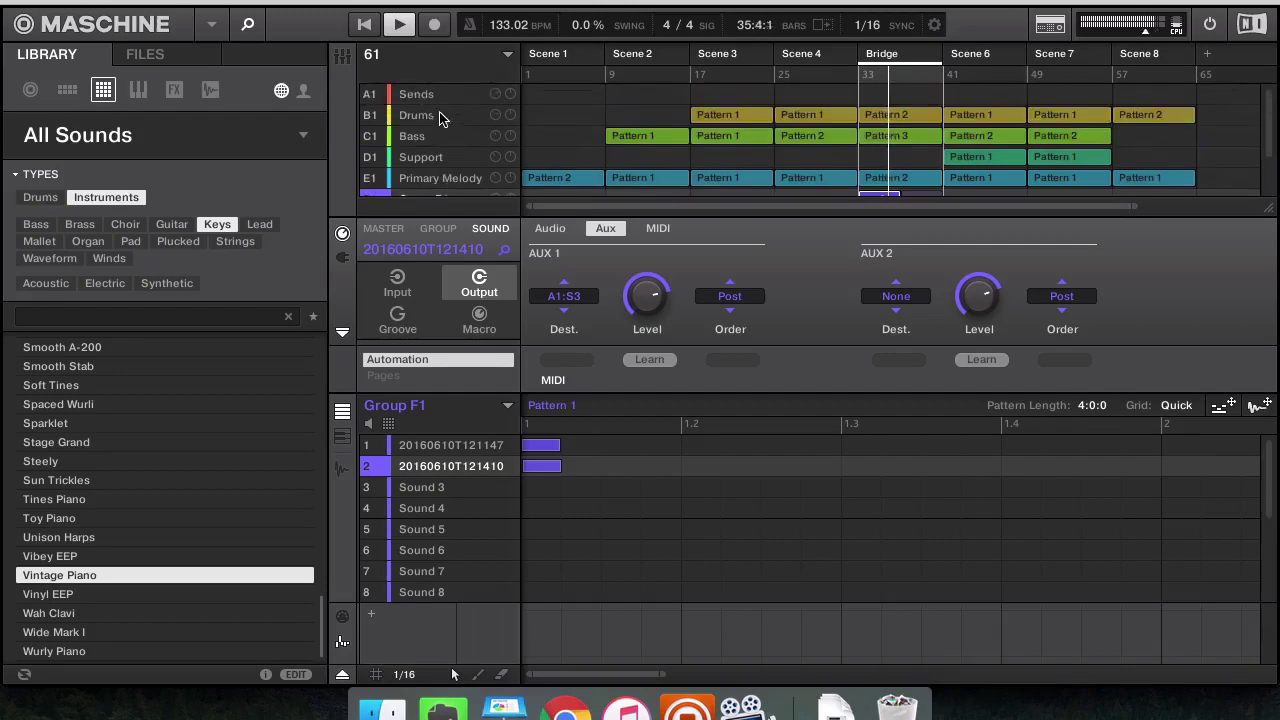
{"action": "left_click", "coordinate": [420, 95]}
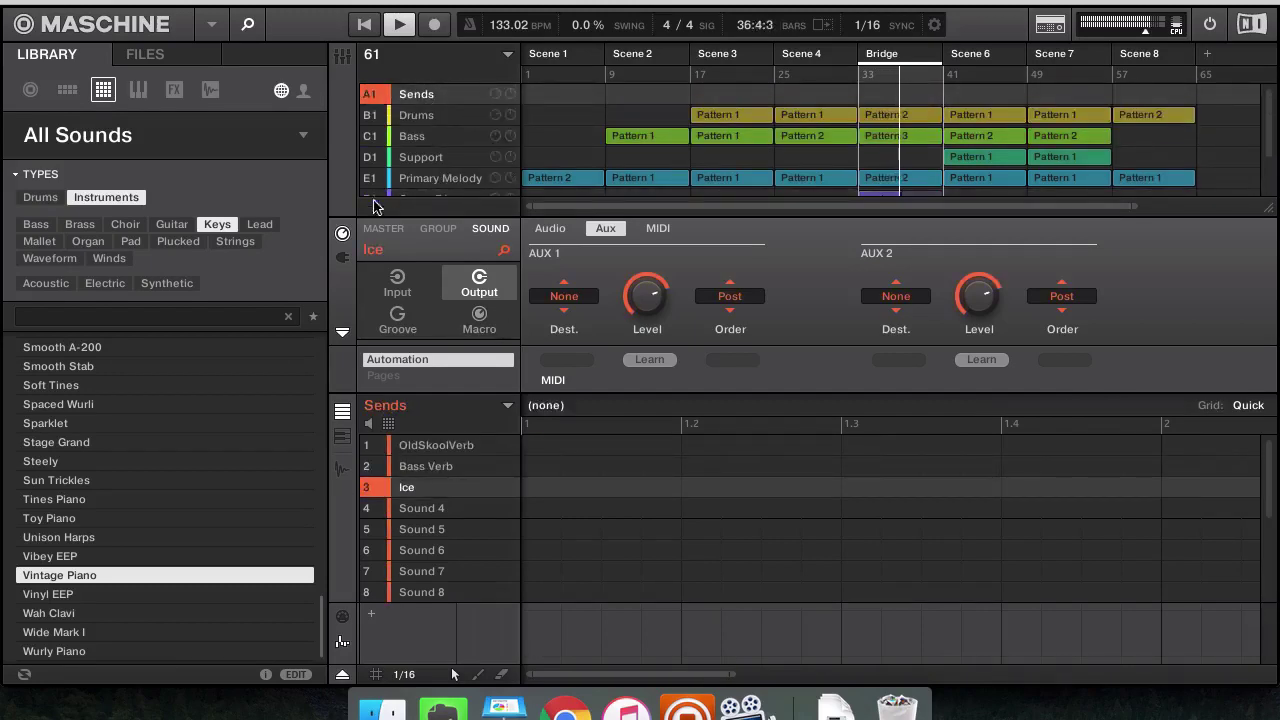
{"action": "left_click", "coordinate": [342, 258]}
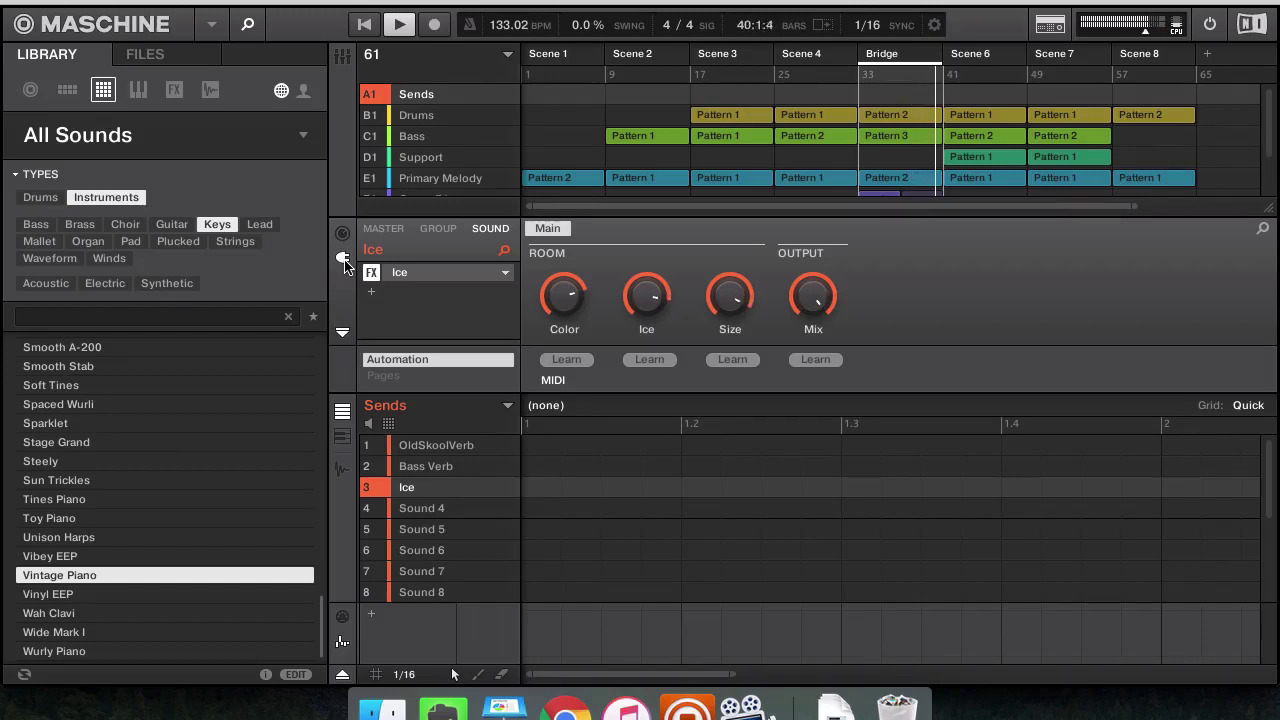
{"action": "scroll", "coordinate": [406, 183], "scroll_direction": "down", "scroll_amount": 2}
{"action": "left_click", "coordinate": [418, 166]}
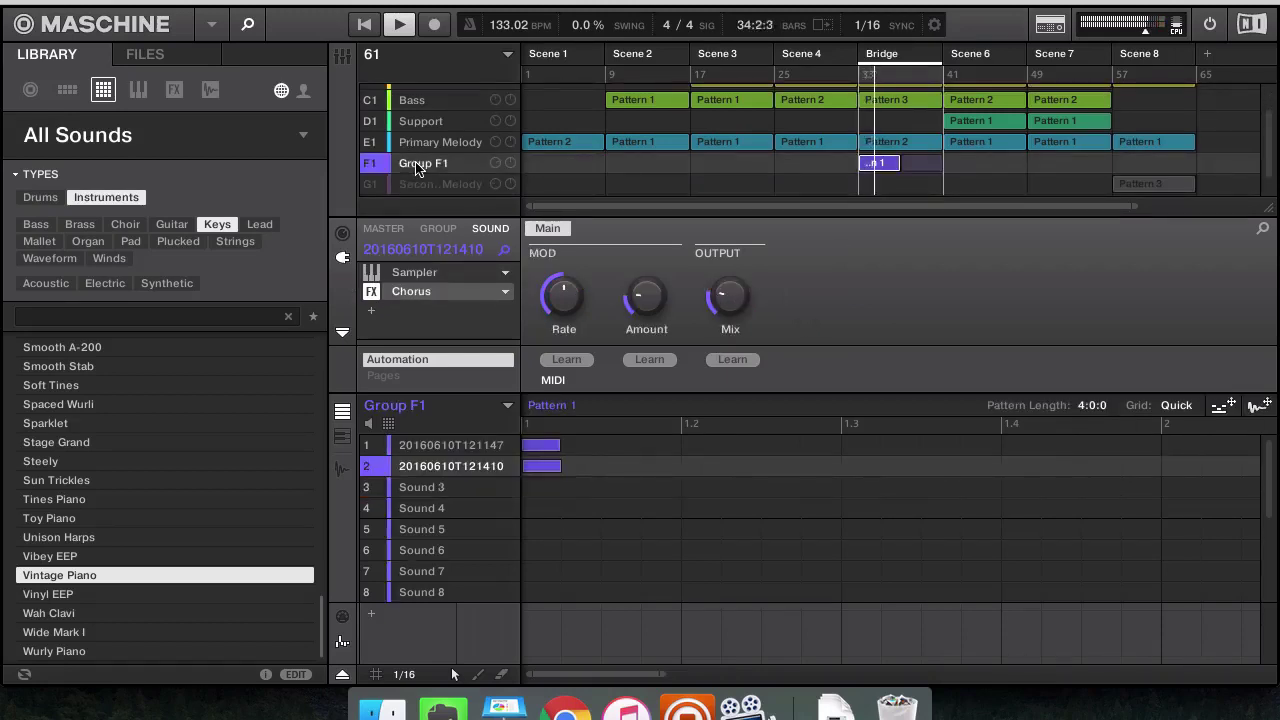
{"action": "left_click", "coordinate": [418, 166]}
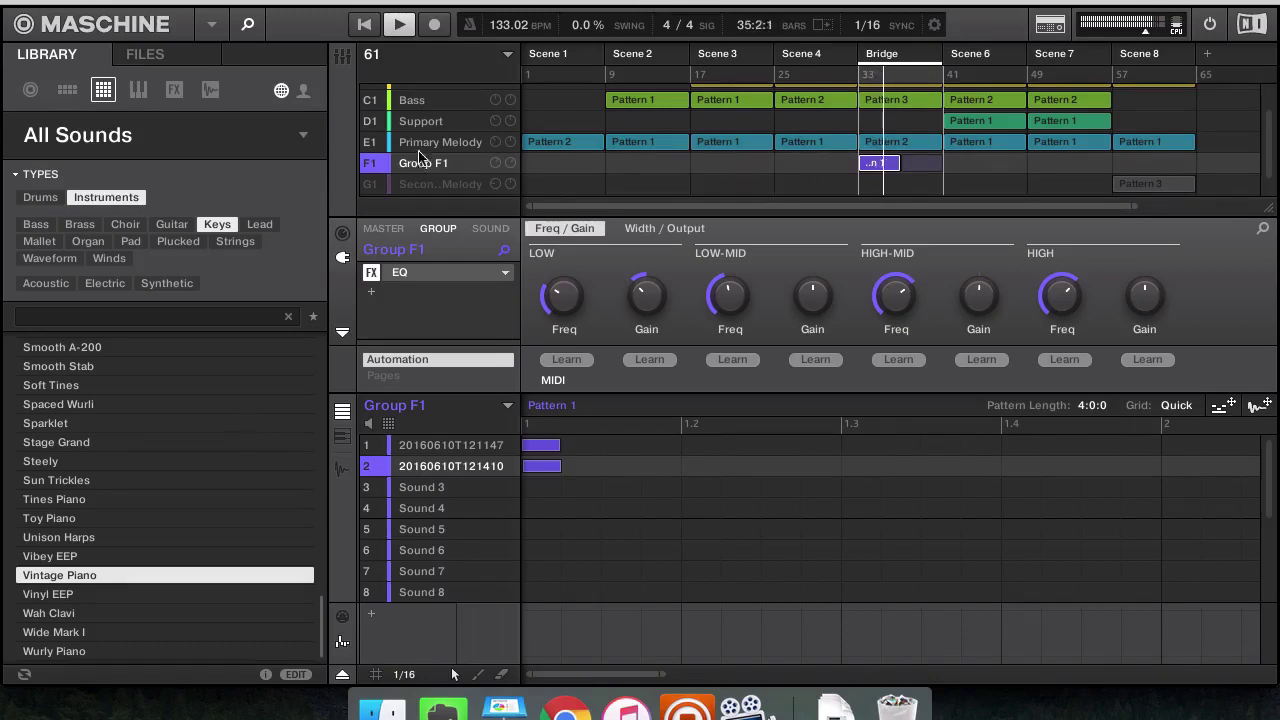
Add the internal Metaverb effect after Ice in Sound 3 of the Sends group
{"action": "scroll", "coordinate": [412, 150], "scroll_direction": "up", "scroll_amount": 2}
{"action": "left_click", "coordinate": [418, 94]}
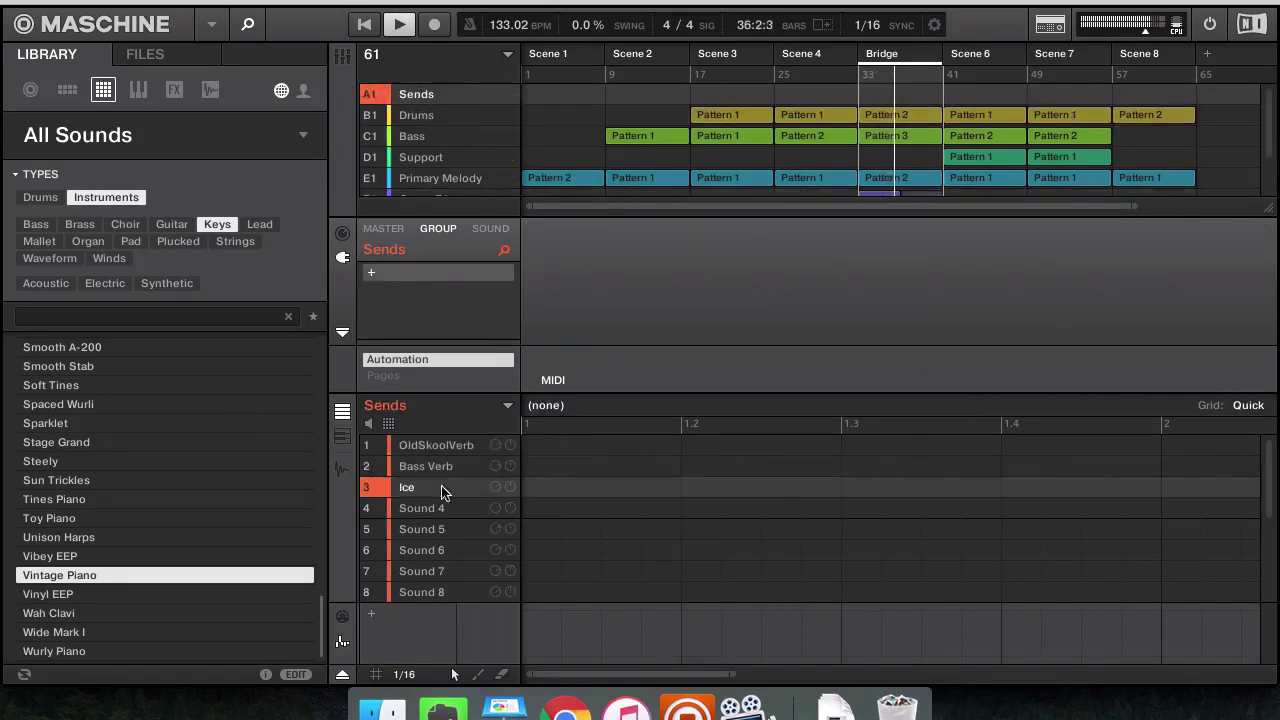
{"action": "left_click", "coordinate": [490, 228]}
{"action": "left_click", "coordinate": [378, 293]}
{"action": "mouse_move", "coordinate": [447, 327]}
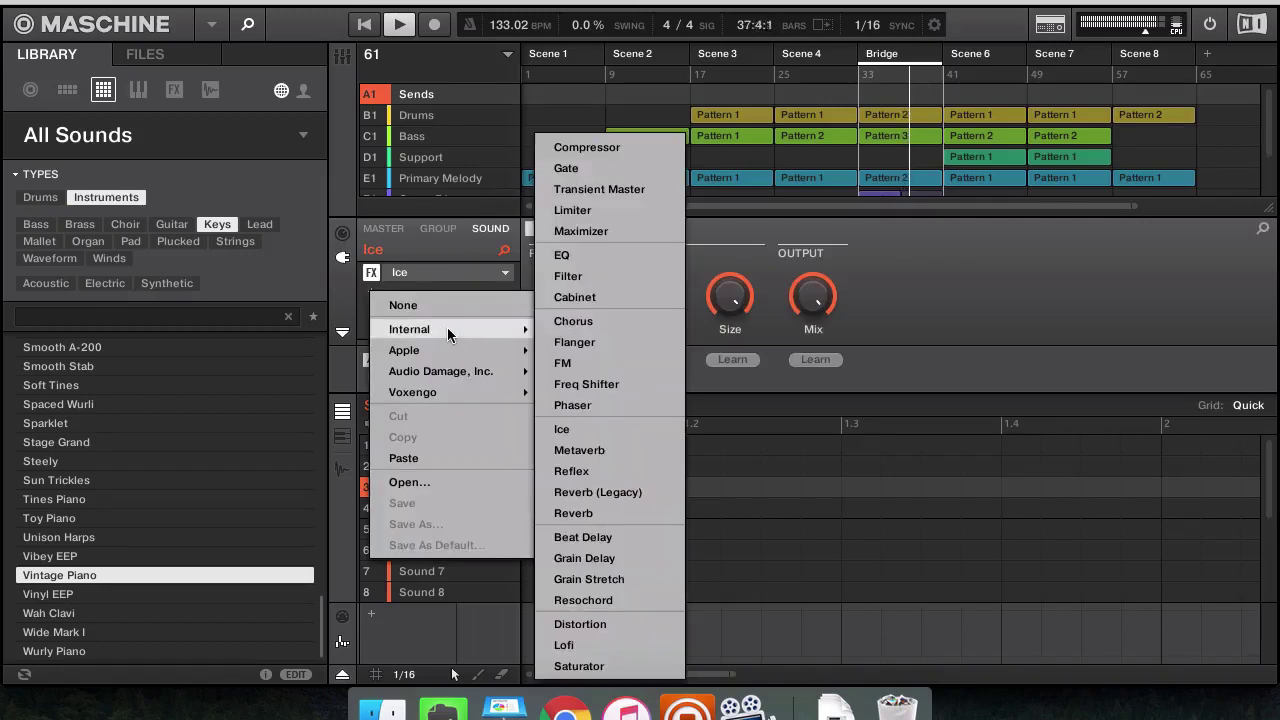
{"action": "left_click", "coordinate": [618, 448]}
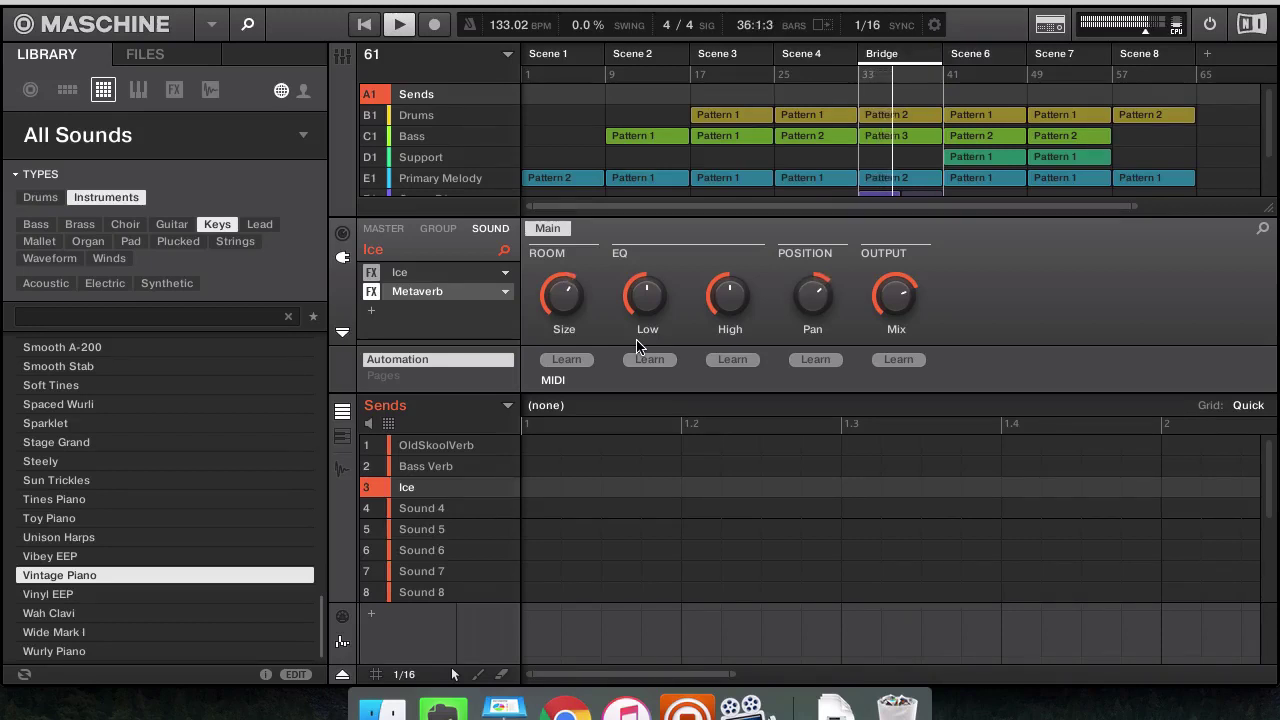
Add the internal Ice effect after Chorus on Group F1's second sound and raise its Size and Mix
{"action": "scroll", "coordinate": [442, 156], "scroll_direction": "down", "scroll_amount": 3}
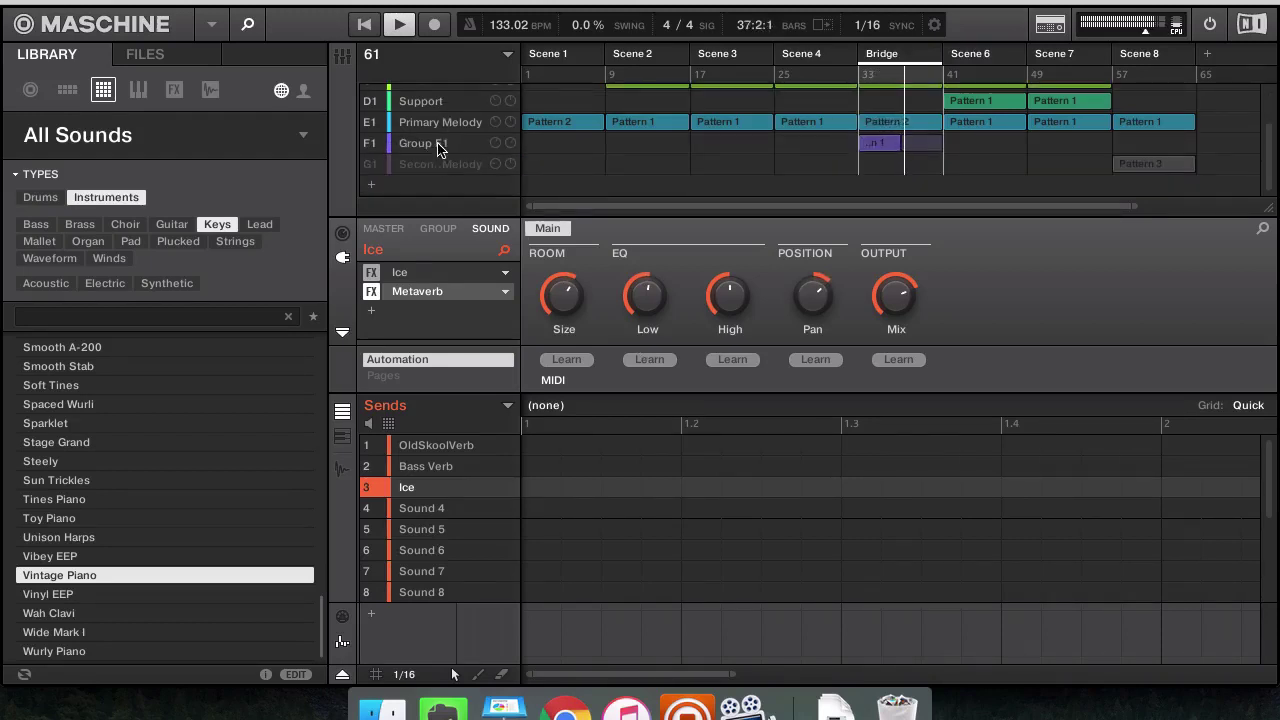
{"action": "left_click", "coordinate": [440, 145]}
{"action": "left_click", "coordinate": [373, 313]}
{"action": "mouse_move", "coordinate": [456, 345]}
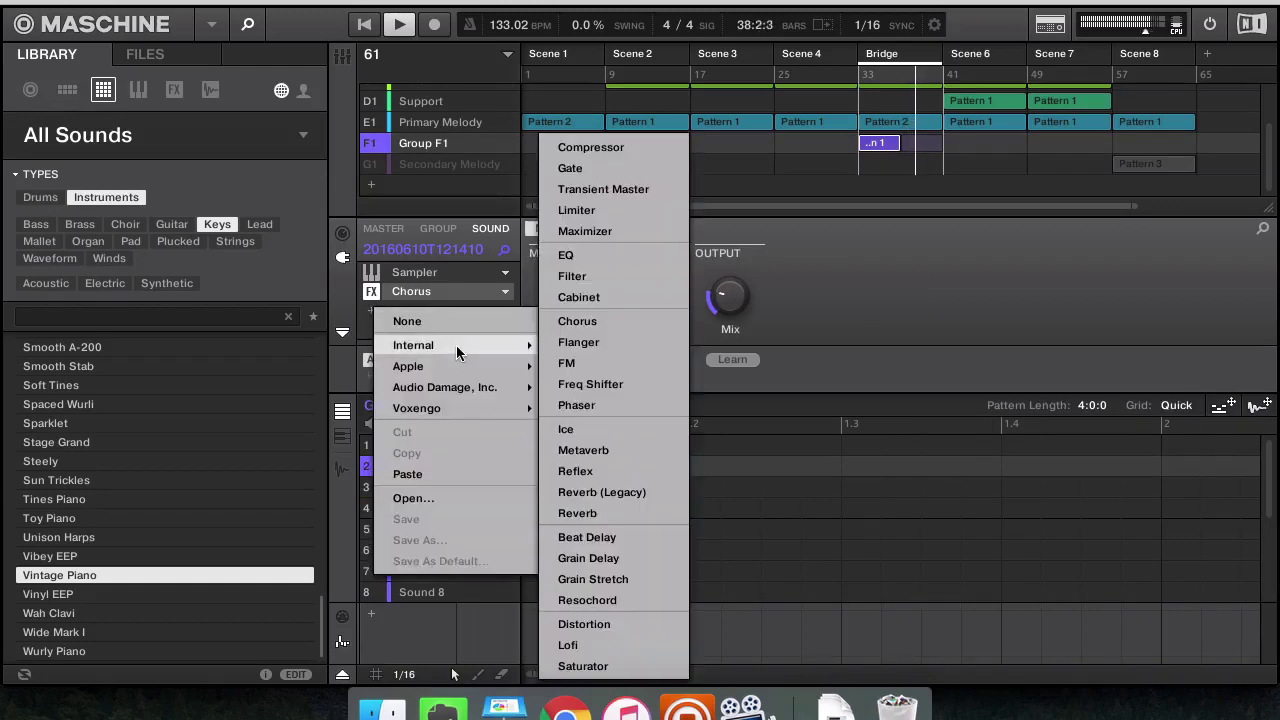
{"action": "left_click", "coordinate": [594, 431]}
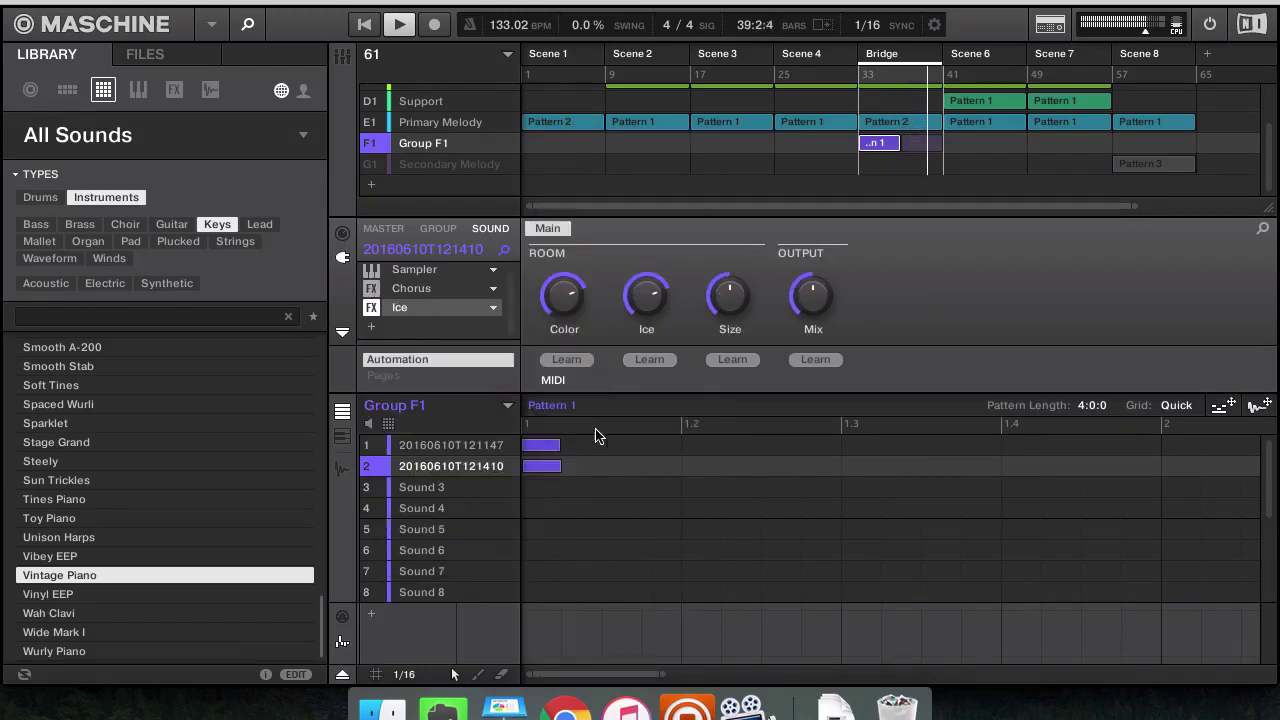
Add the internal Phaser effect after Ice on Group F1's second sound
{"action": "left_click", "coordinate": [466, 330]}
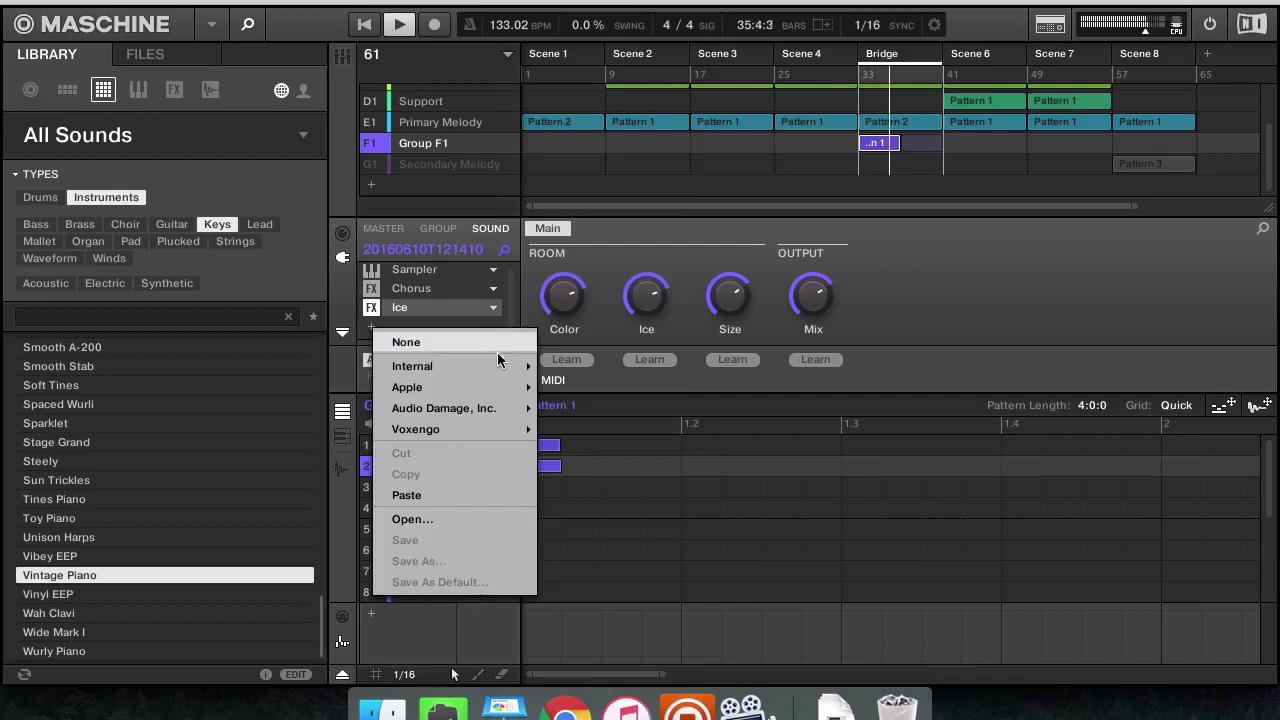
{"action": "mouse_move", "coordinate": [509, 366]}
{"action": "left_click", "coordinate": [588, 405]}
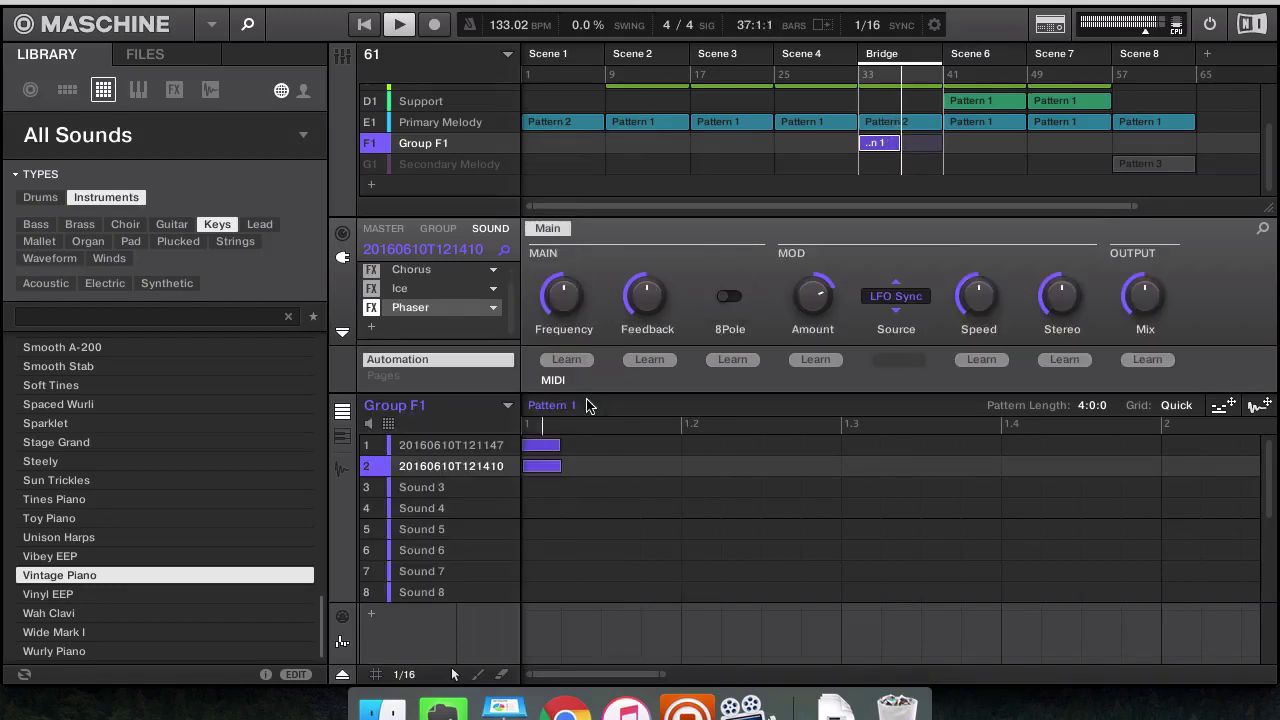
Replace the Phaser on Group F1's second sound with Apple's AUPitch effect and try a raised pitch
{"action": "left_click", "coordinate": [493, 307]}
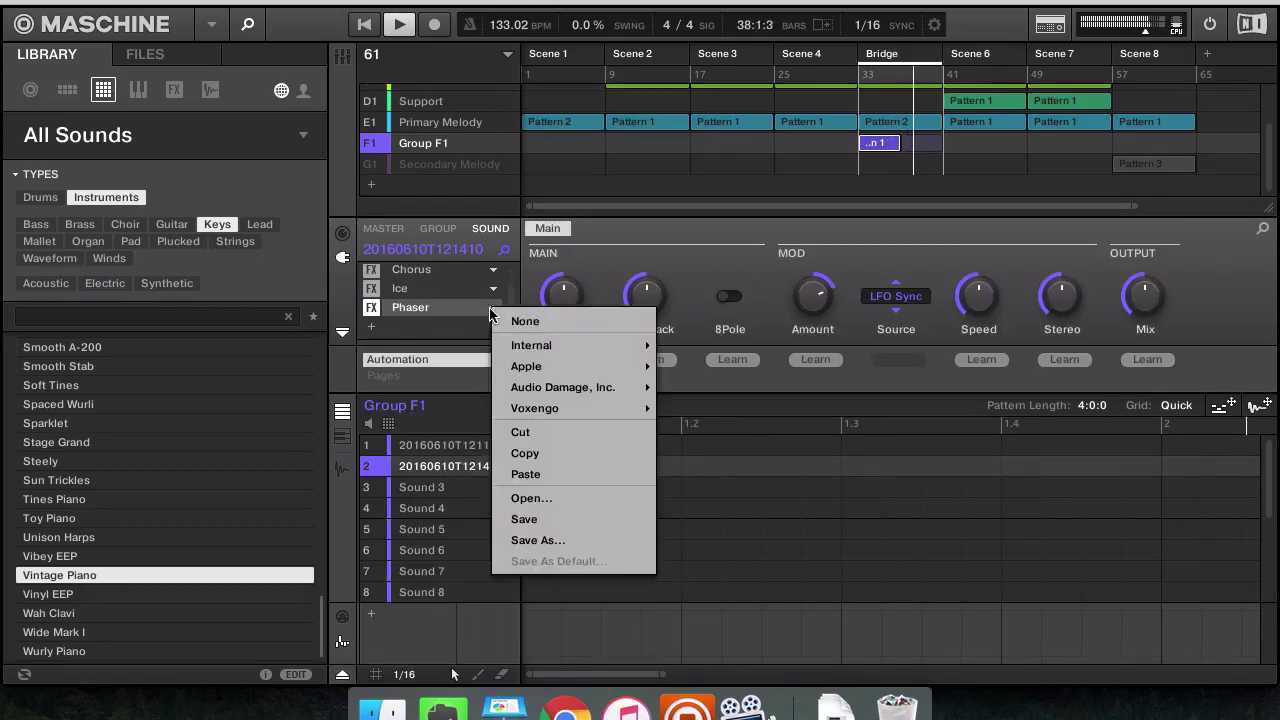
{"action": "mouse_move", "coordinate": [560, 344]}
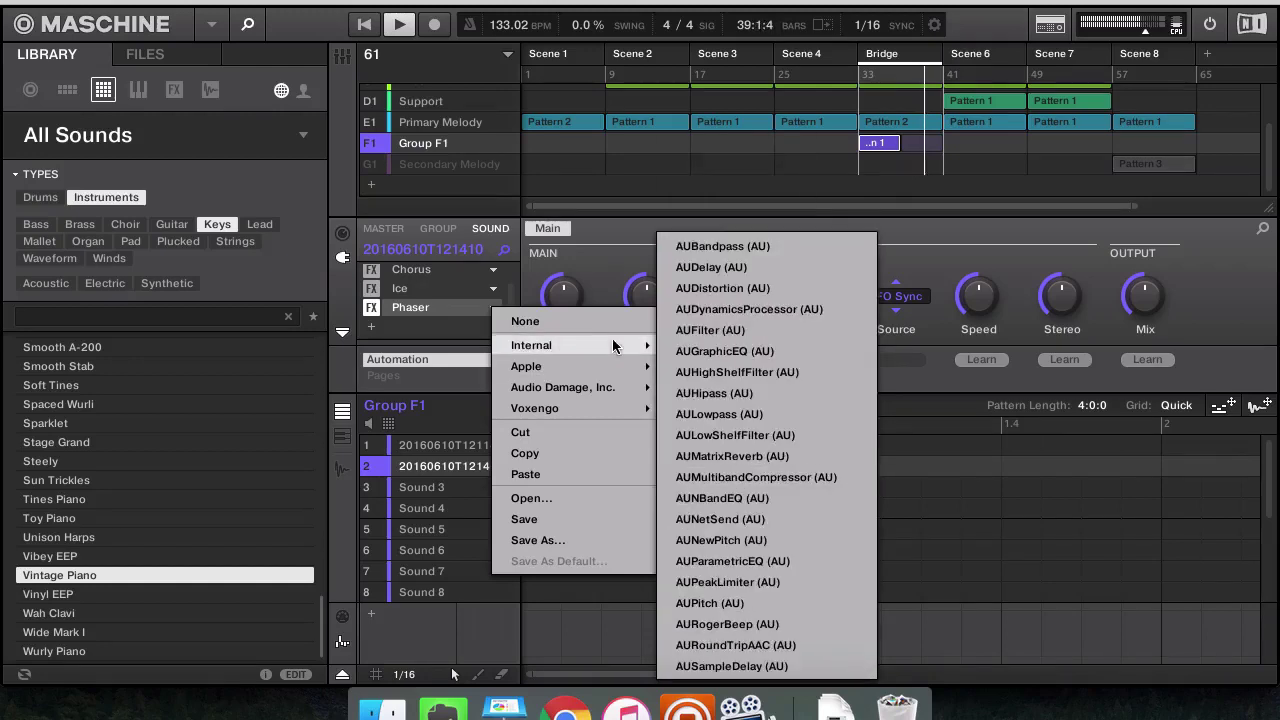
{"action": "mouse_move", "coordinate": [645, 366]}
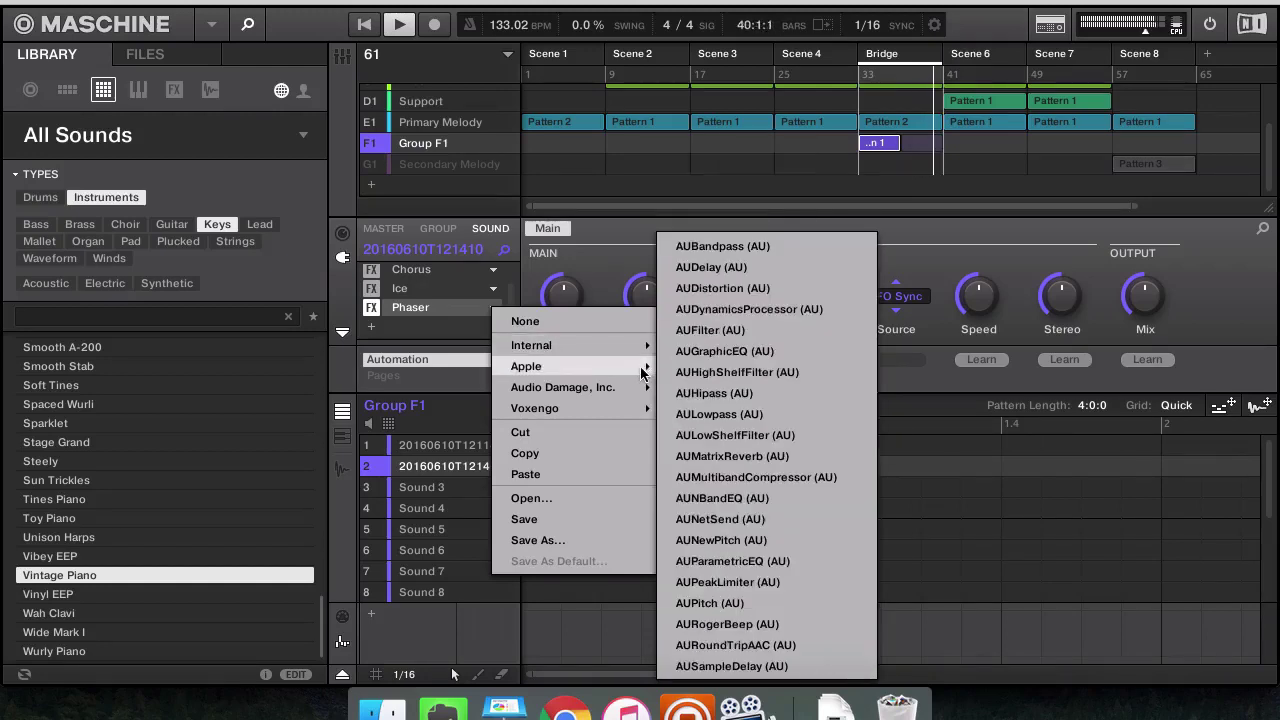
{"action": "left_click", "coordinate": [752, 601]}
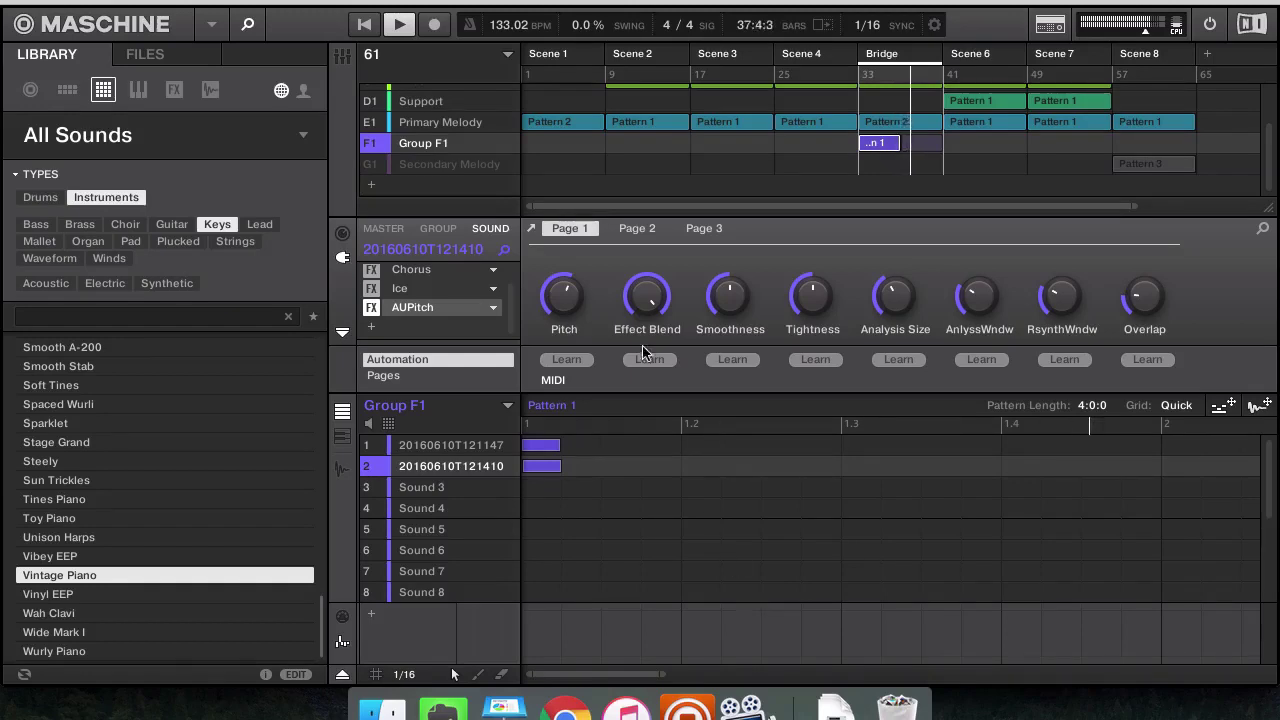
Remove the AUPitch and Ice effects from Group F1's second sound
{"action": "left_click", "coordinate": [494, 309]}
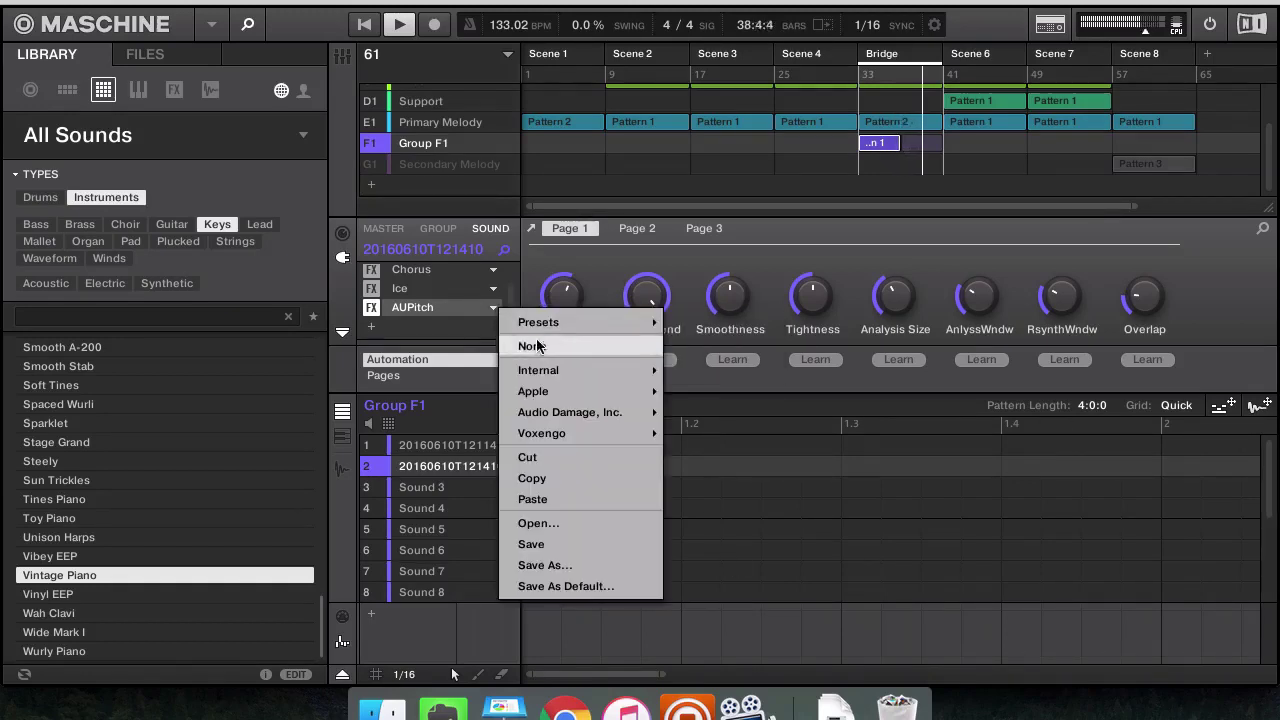
{"action": "left_click", "coordinate": [532, 346]}
{"action": "left_click", "coordinate": [500, 312]}
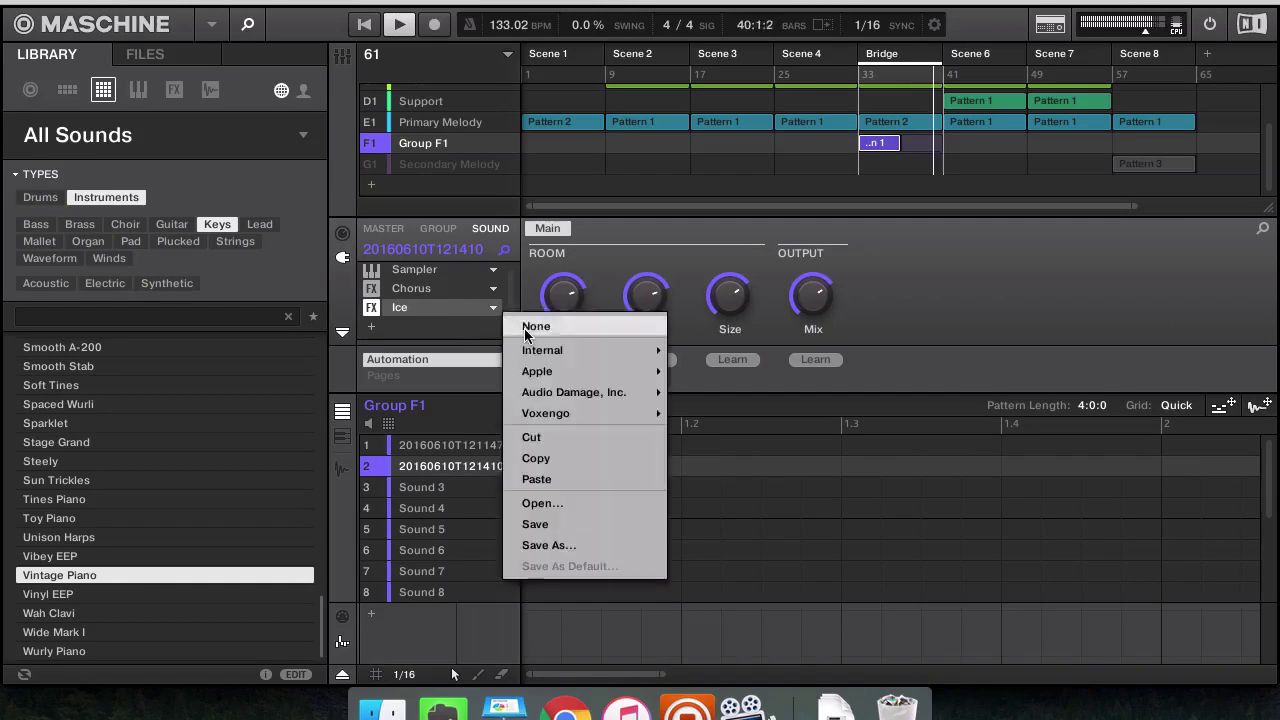
{"action": "left_click", "coordinate": [530, 328]}
Add the internal Ice effect after EQ on Group F1 at group level
{"action": "left_click", "coordinate": [438, 228]}
{"action": "left_click", "coordinate": [373, 293]}
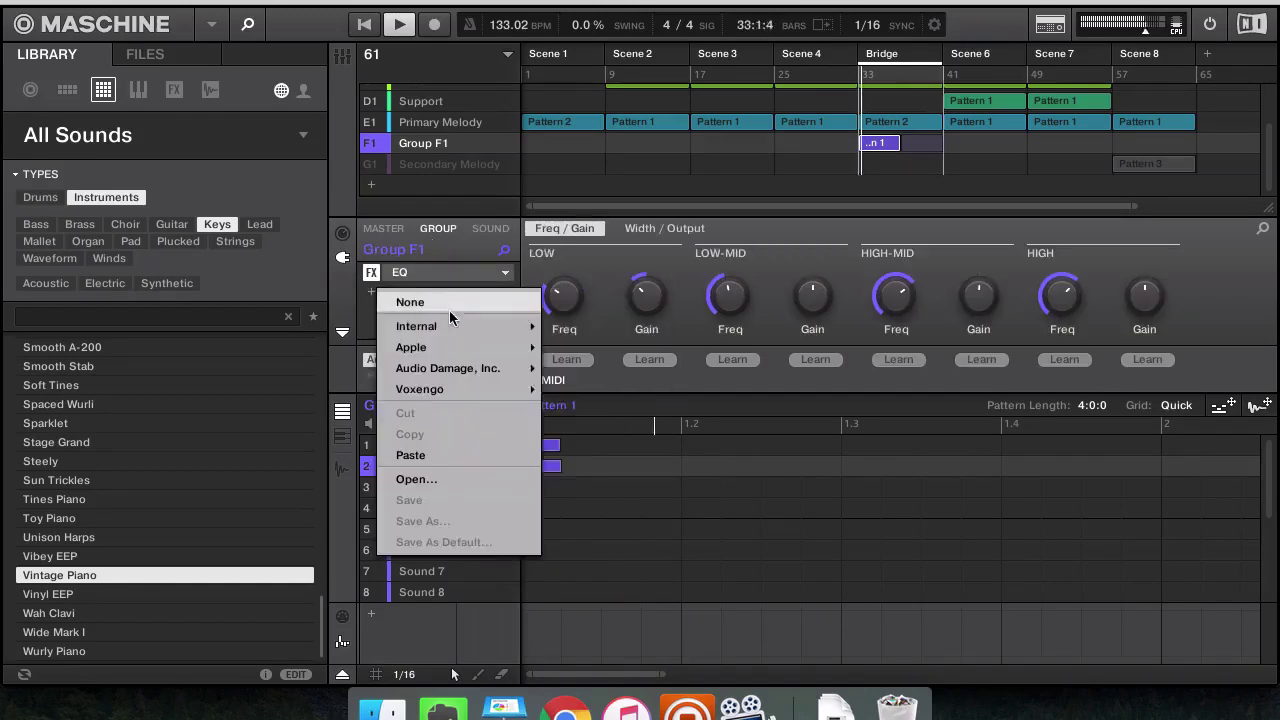
{"action": "mouse_move", "coordinate": [452, 320]}
{"action": "left_click", "coordinate": [592, 440]}
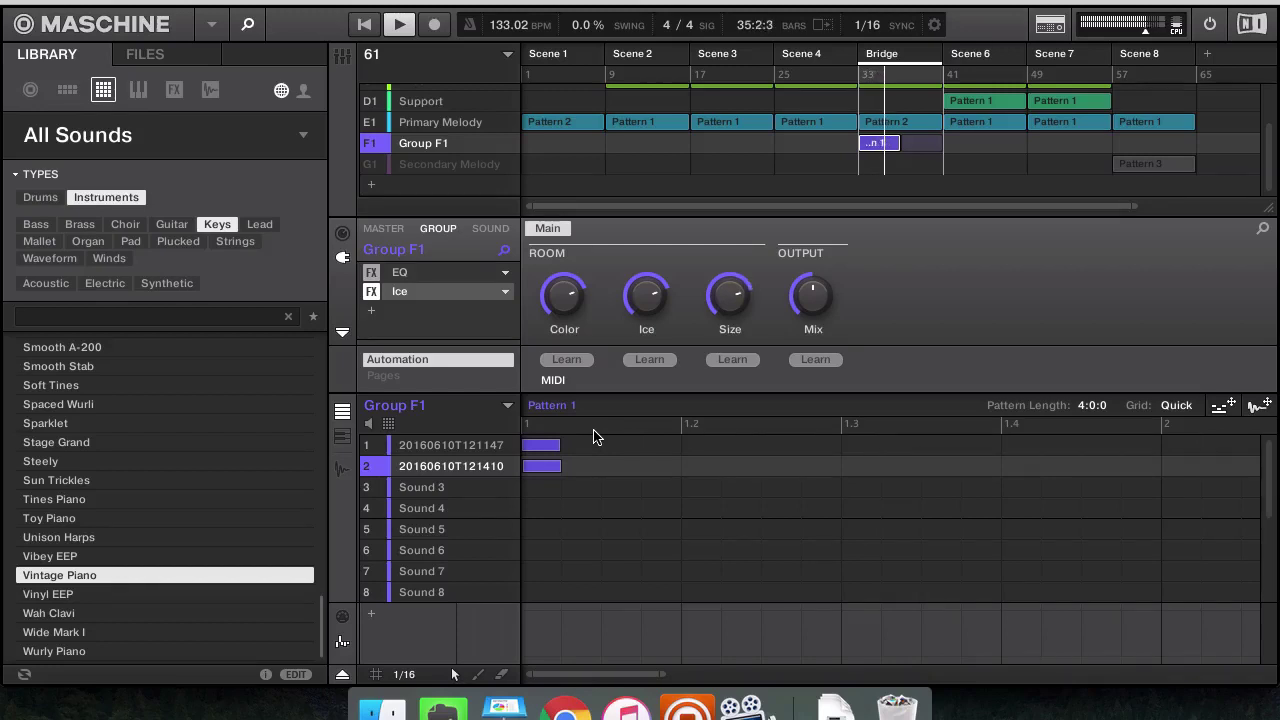
Raise Ice's Mix on Group F1, then add Apple's AUPitch after it with the pitch at about -710 cents
{"action": "left_click", "coordinate": [371, 310]}
{"action": "mouse_move", "coordinate": [461, 370]}
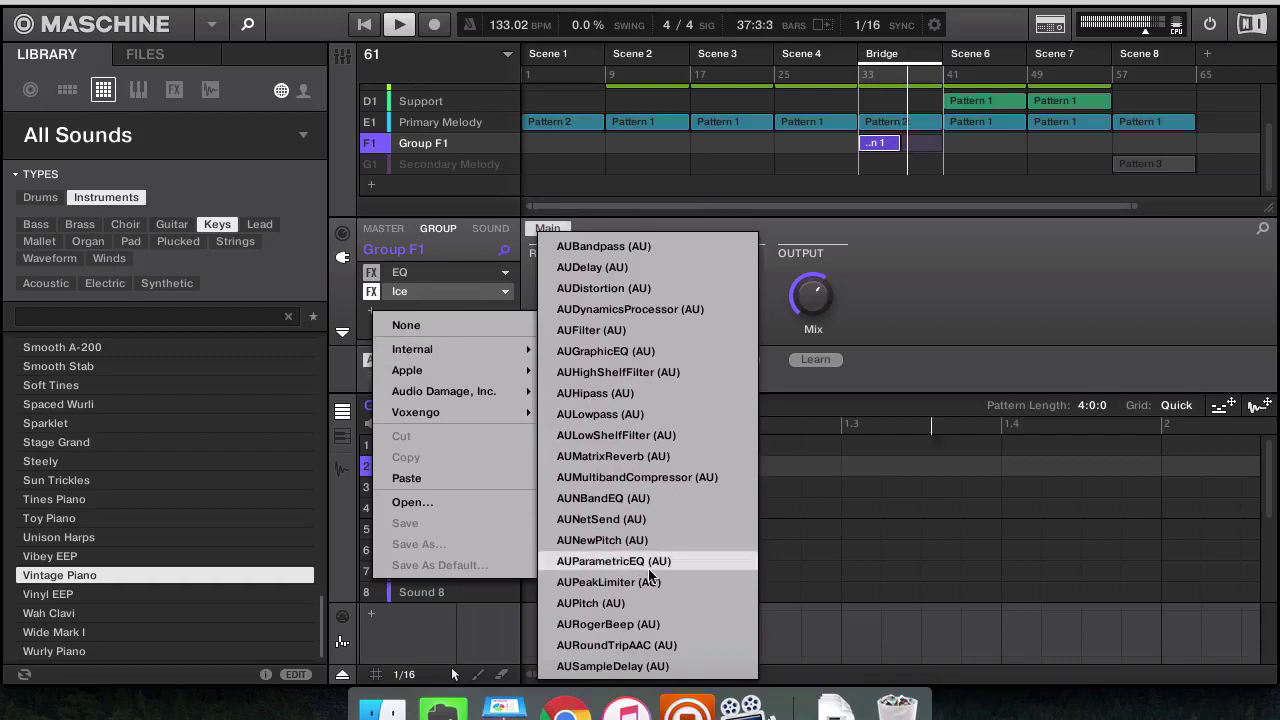
{"action": "left_click", "coordinate": [565, 603]}
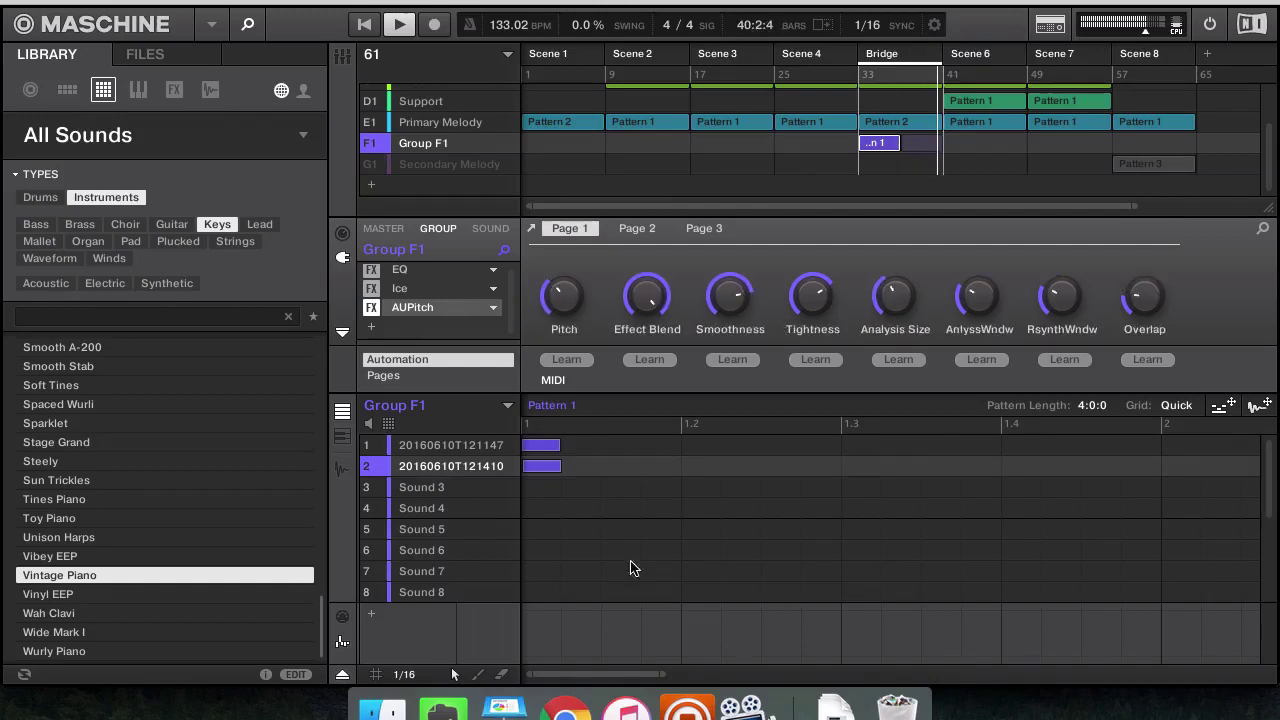
In the AUPitch plug-in window, set Effect Blend to 62%, Smoothness to 76.8% and Tightness to 75.5%
{"action": "left_click", "coordinate": [433, 316]}
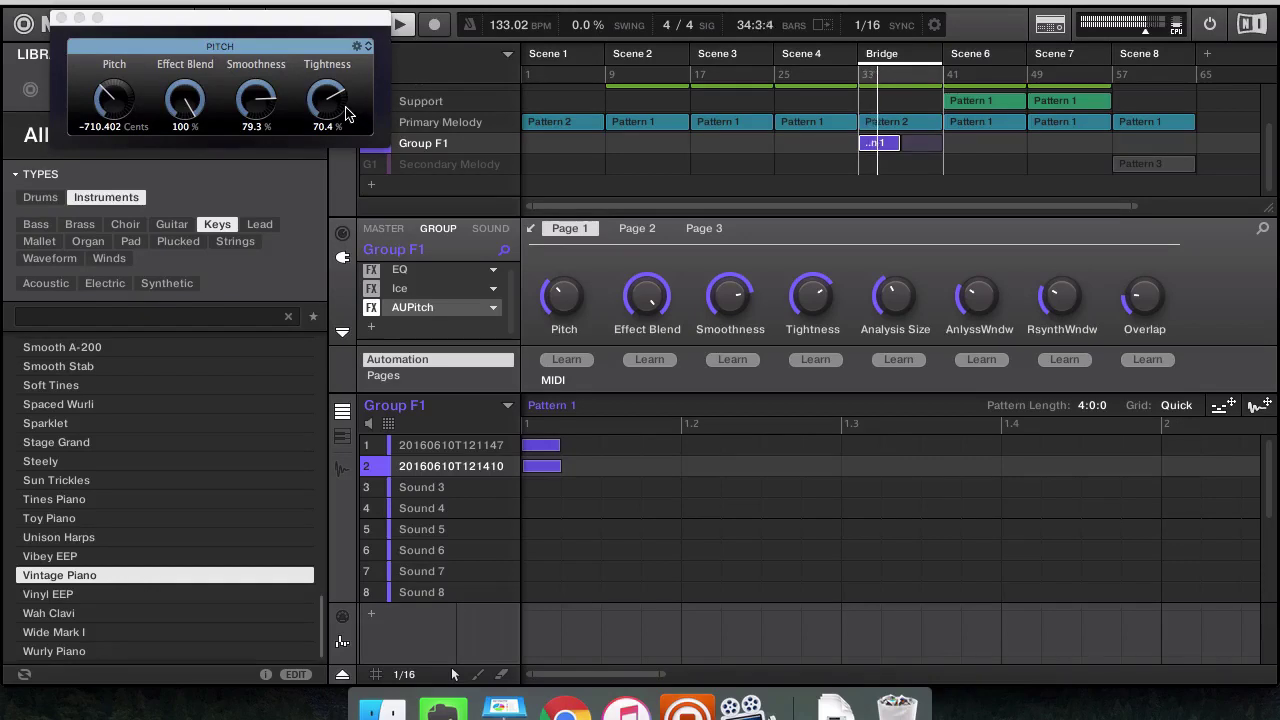
{"action": "left_click_drag", "start_coordinate": [330, 106], "coordinate": [184, 114]}
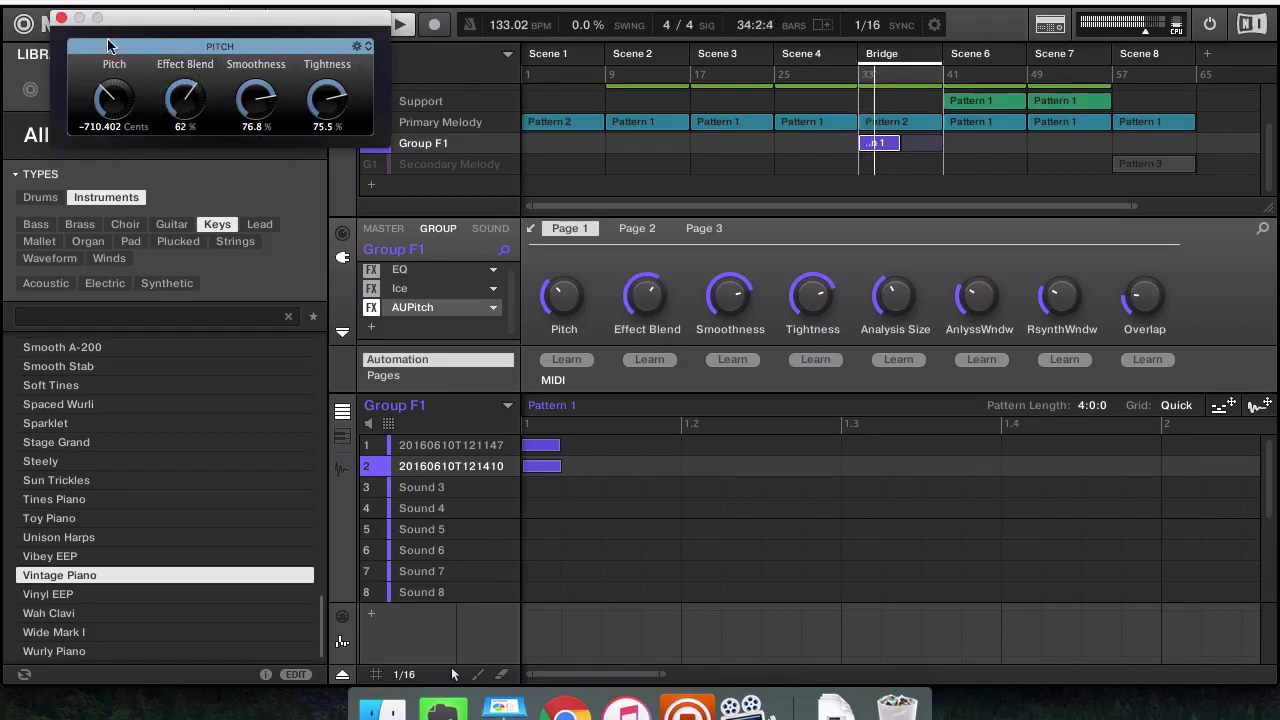
{"action": "left_click", "coordinate": [61, 17]}
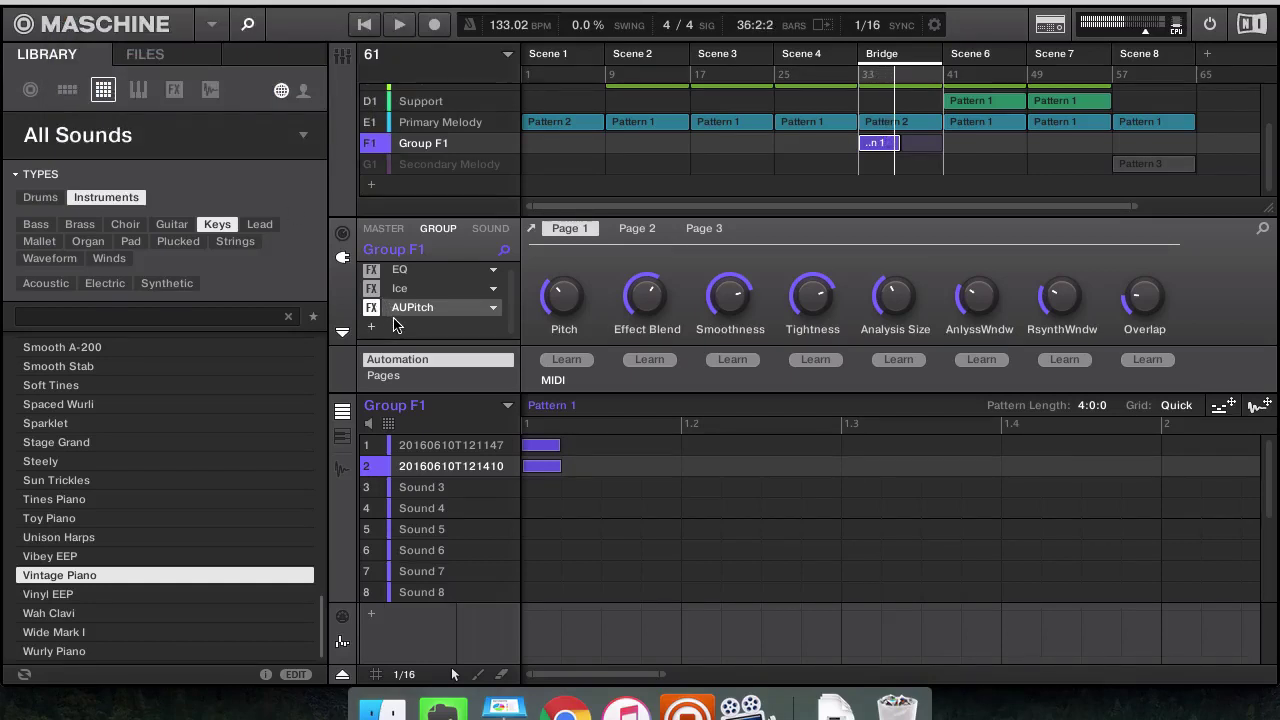
Play the song from Scene 1 through to the Bridge to listen to the arrangement
{"action": "key", "text": "space"}
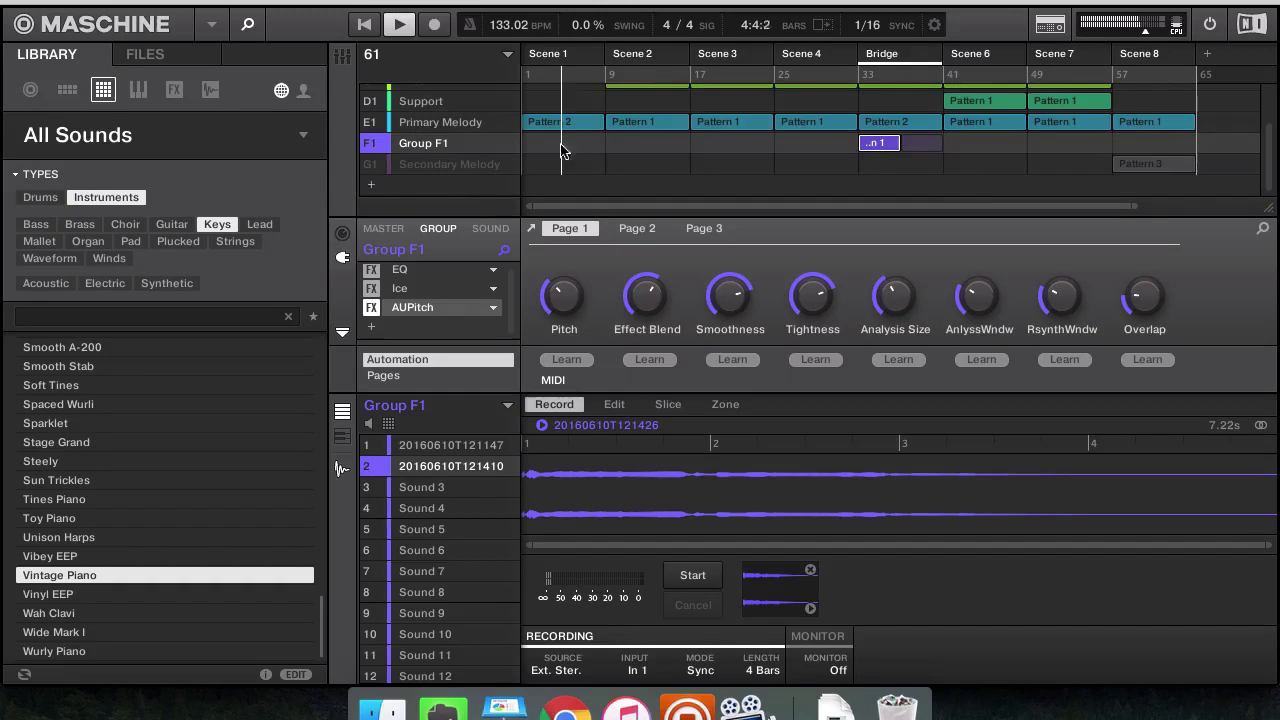
{"action": "scroll", "coordinate": [586, 134], "scroll_direction": "up", "scroll_amount": 3}
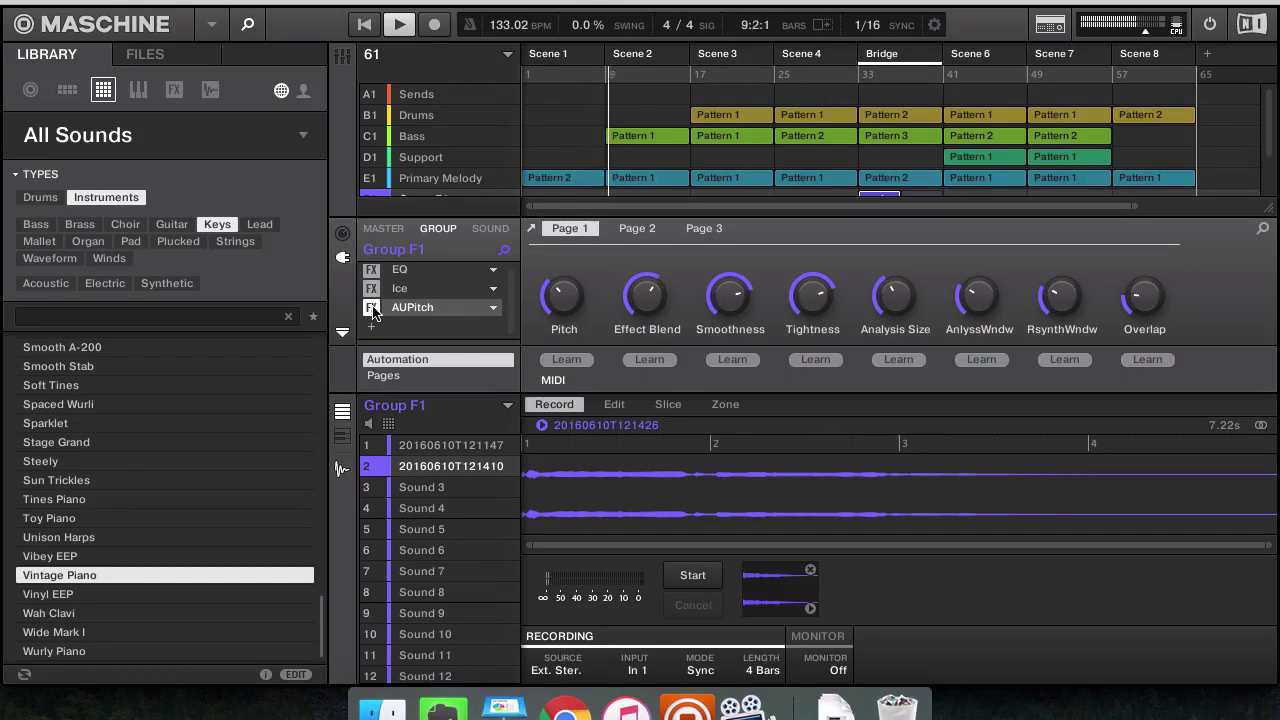
{"action": "key", "text": "XF86AudioRaiseVolume"}
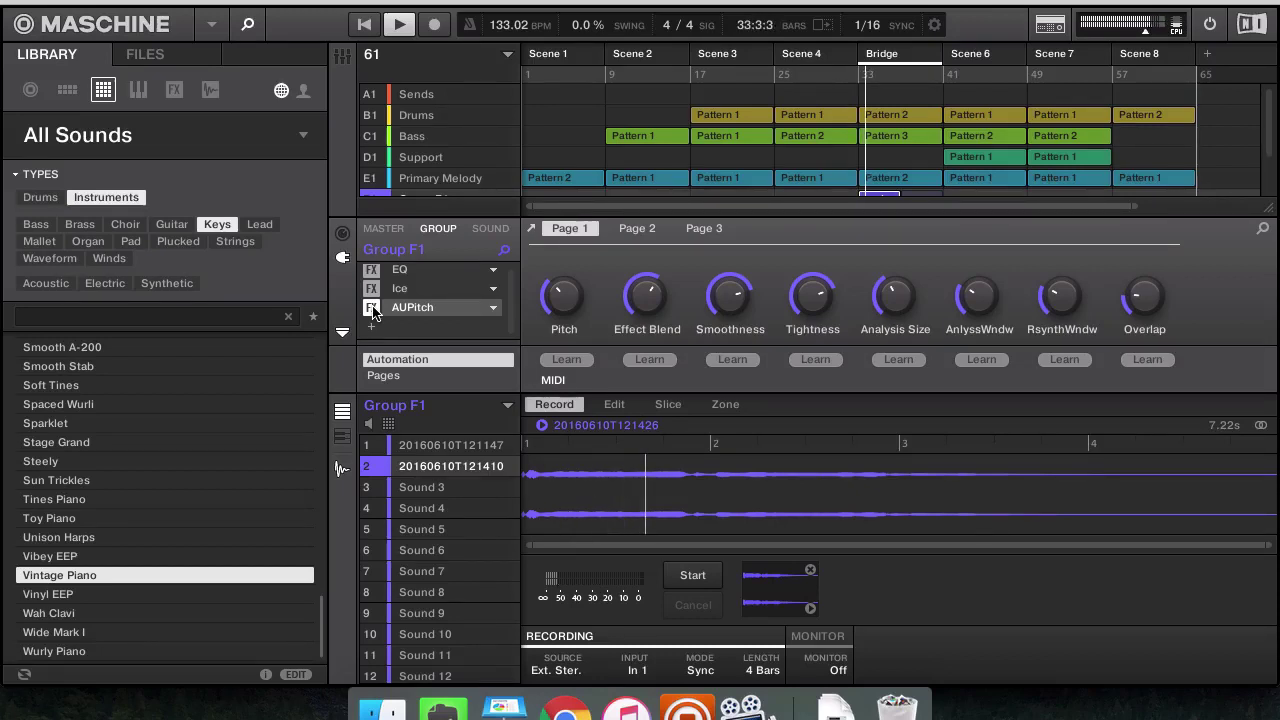
Bypass AUPitch on Group F1, replace it with the internal Beat Delay effect, and enable that slot
{"action": "left_click", "coordinate": [371, 307]}
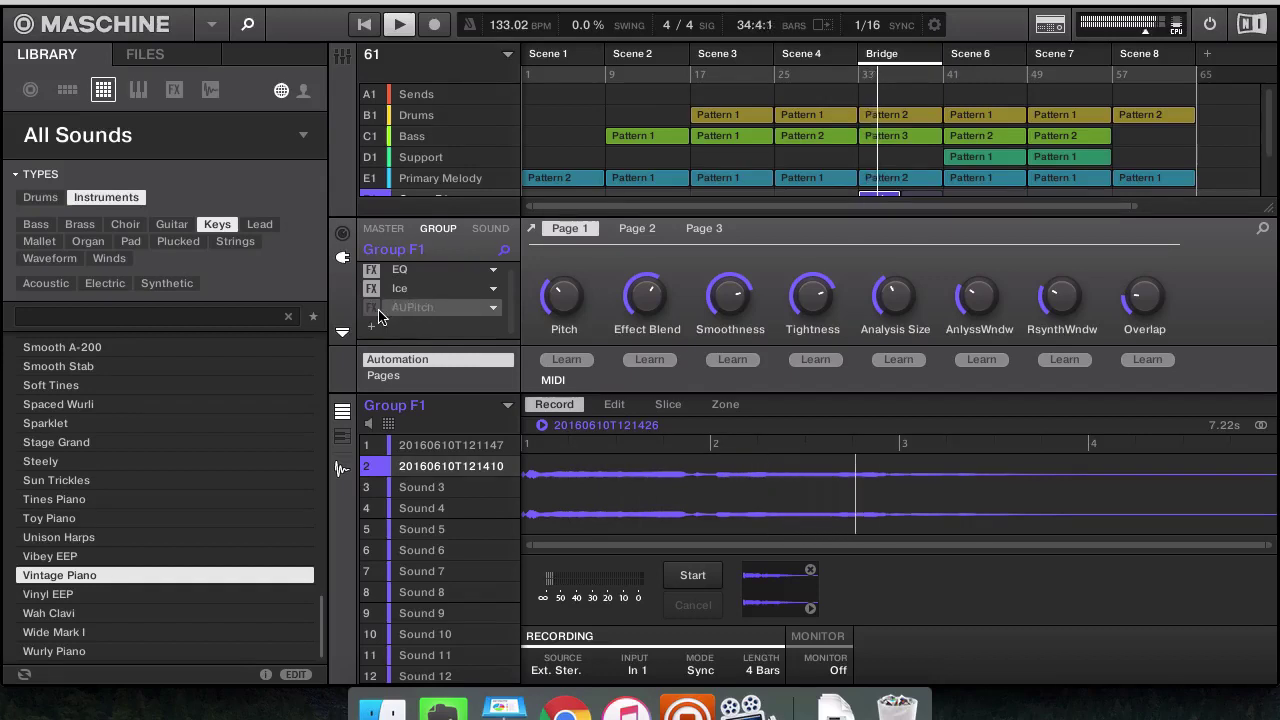
{"action": "left_click", "coordinate": [493, 307]}
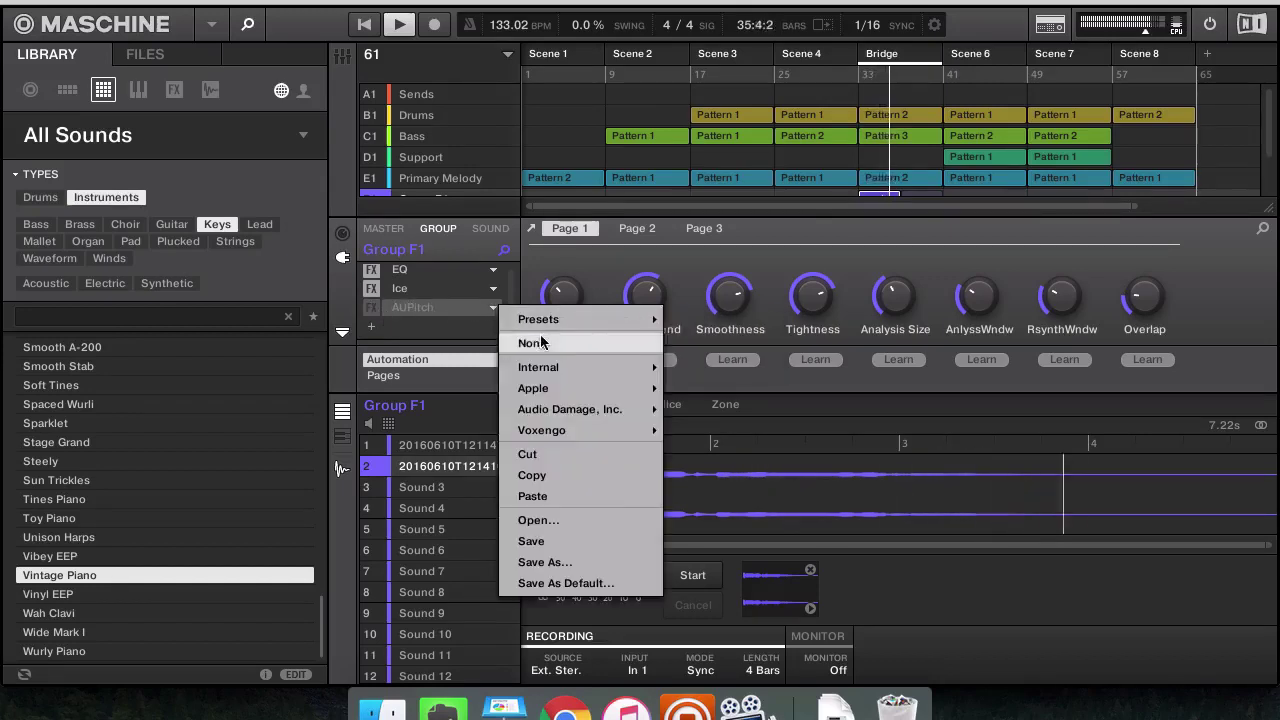
{"action": "mouse_move", "coordinate": [567, 388]}
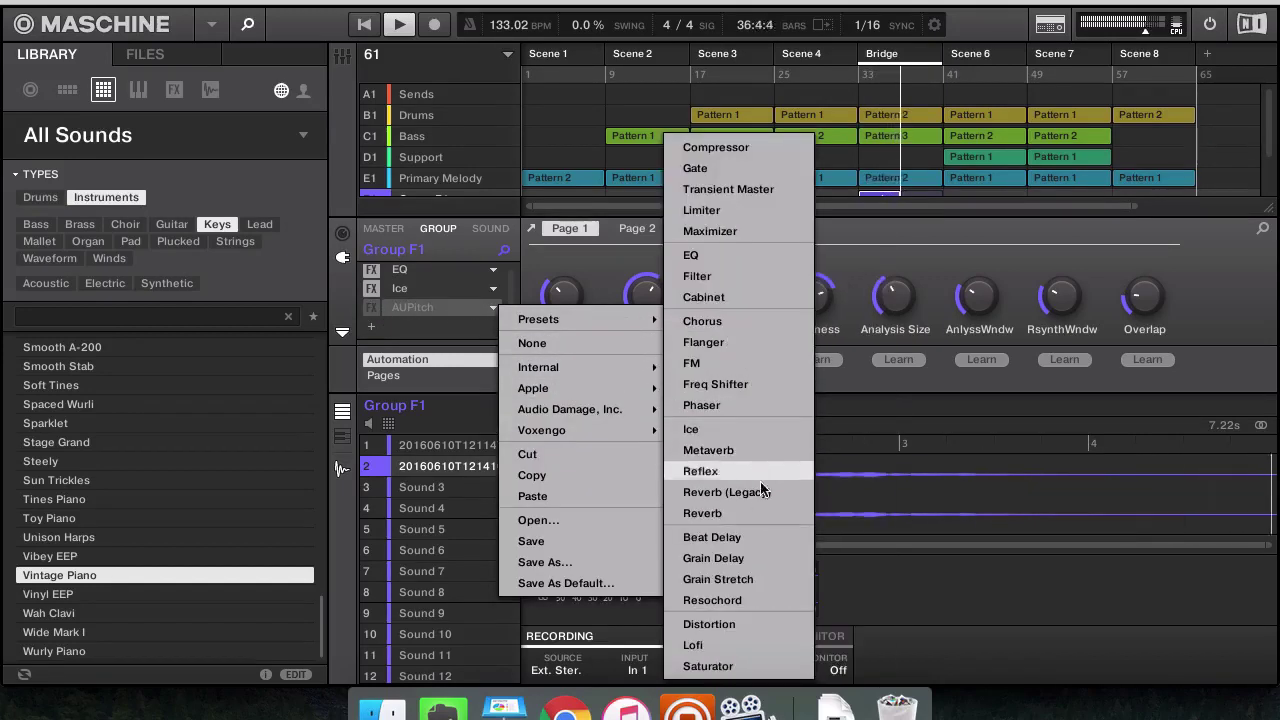
{"action": "left_click", "coordinate": [751, 542]}
{"action": "left_click", "coordinate": [369, 308]}
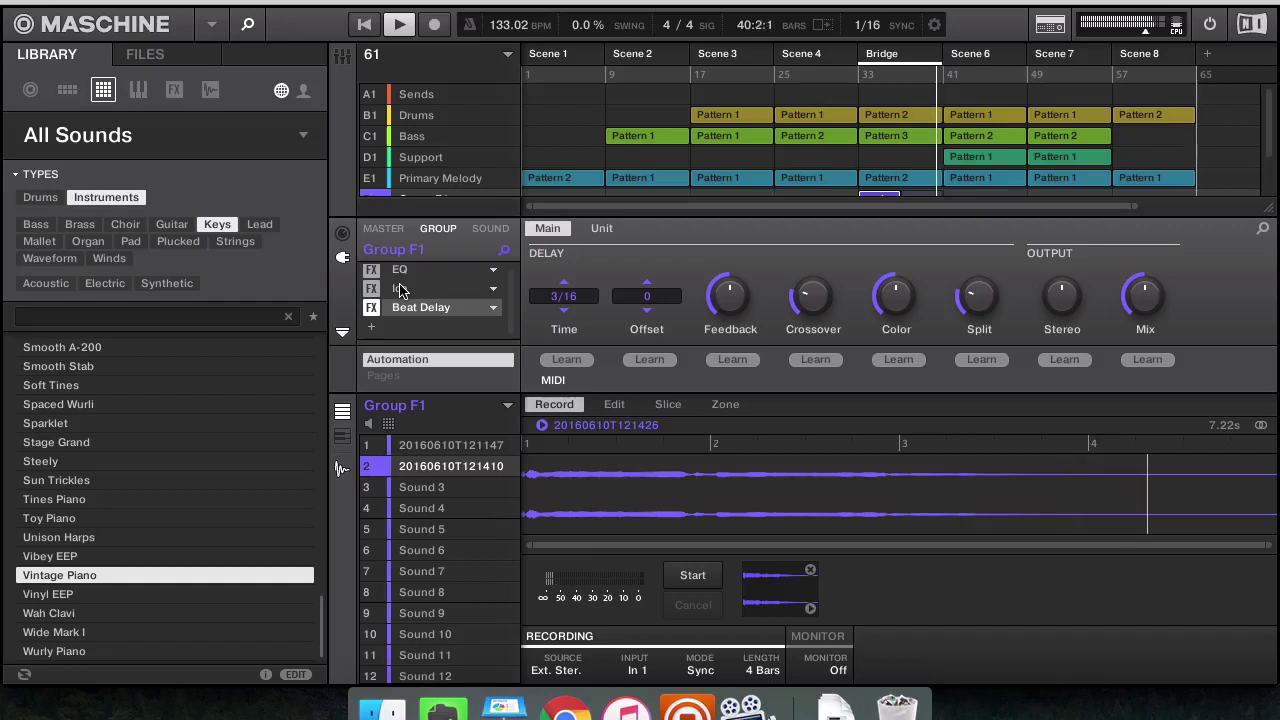
{"action": "left_click", "coordinate": [1010, 2]}
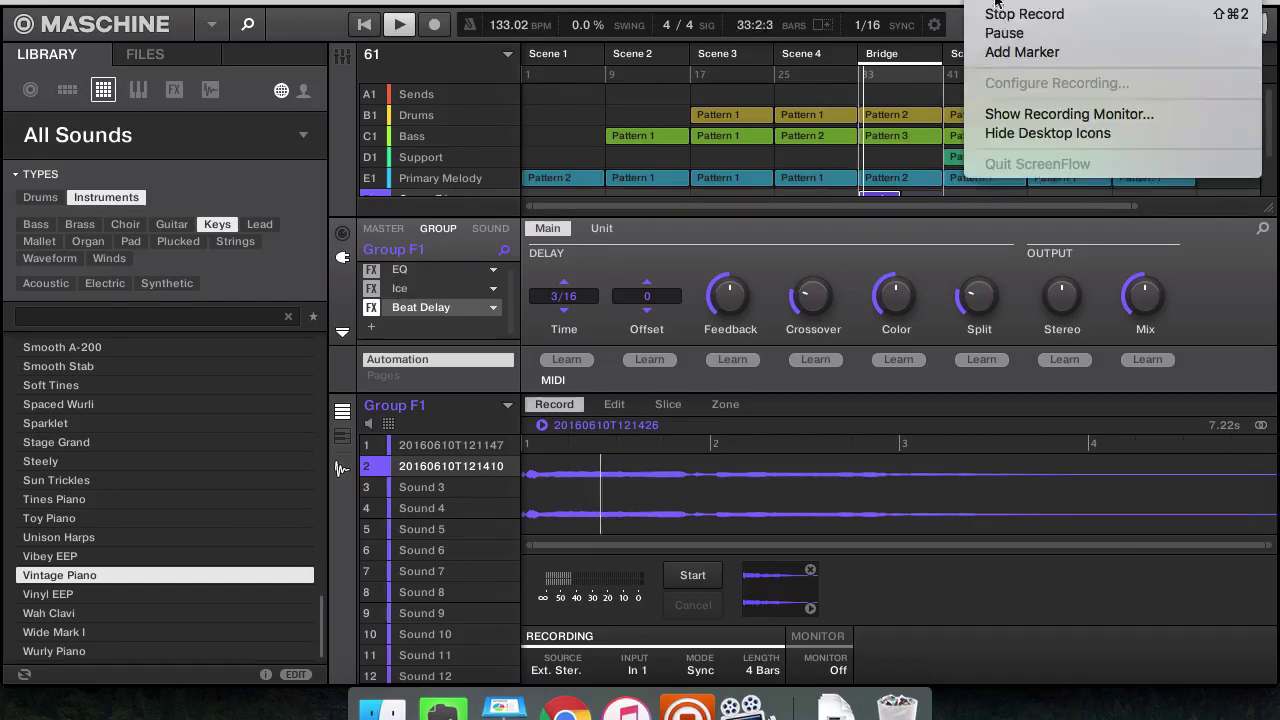
{"action": "left_click", "coordinate": [1010, 33]}
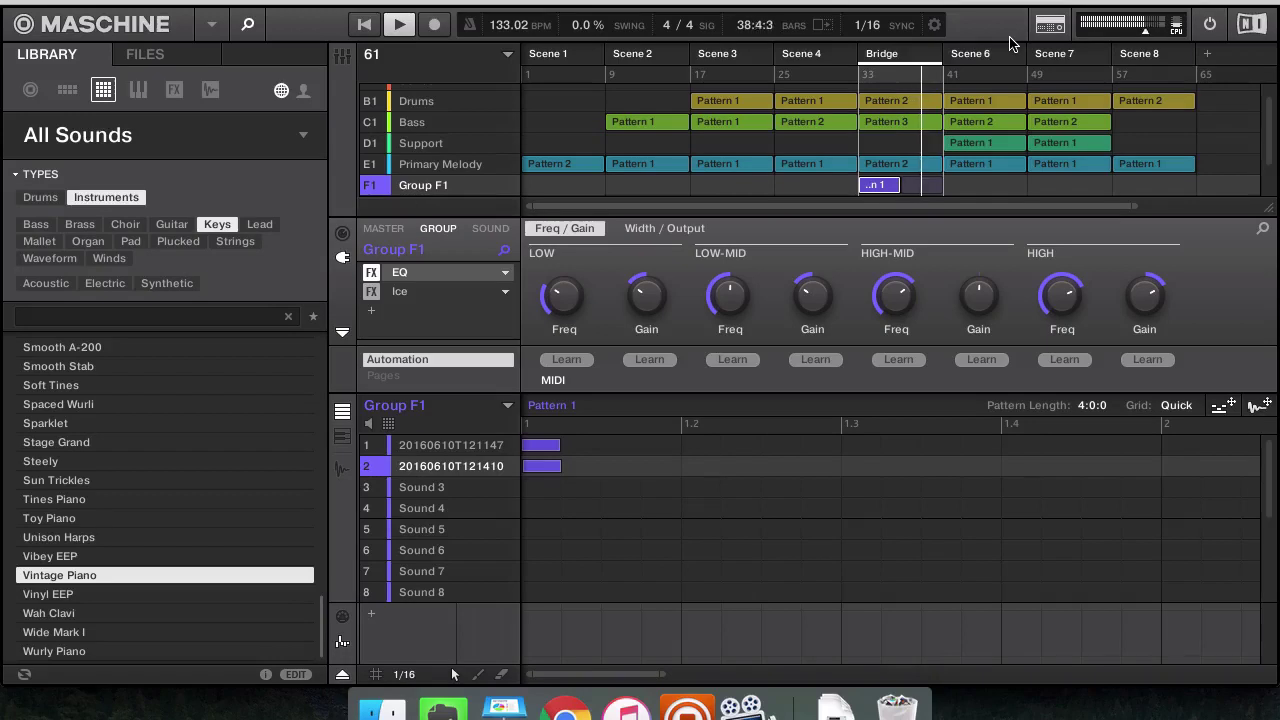
Add Voxengo's OldSkoolVerb after Ice in Group F1's group-level effect chain
{"action": "left_click", "coordinate": [372, 316]}
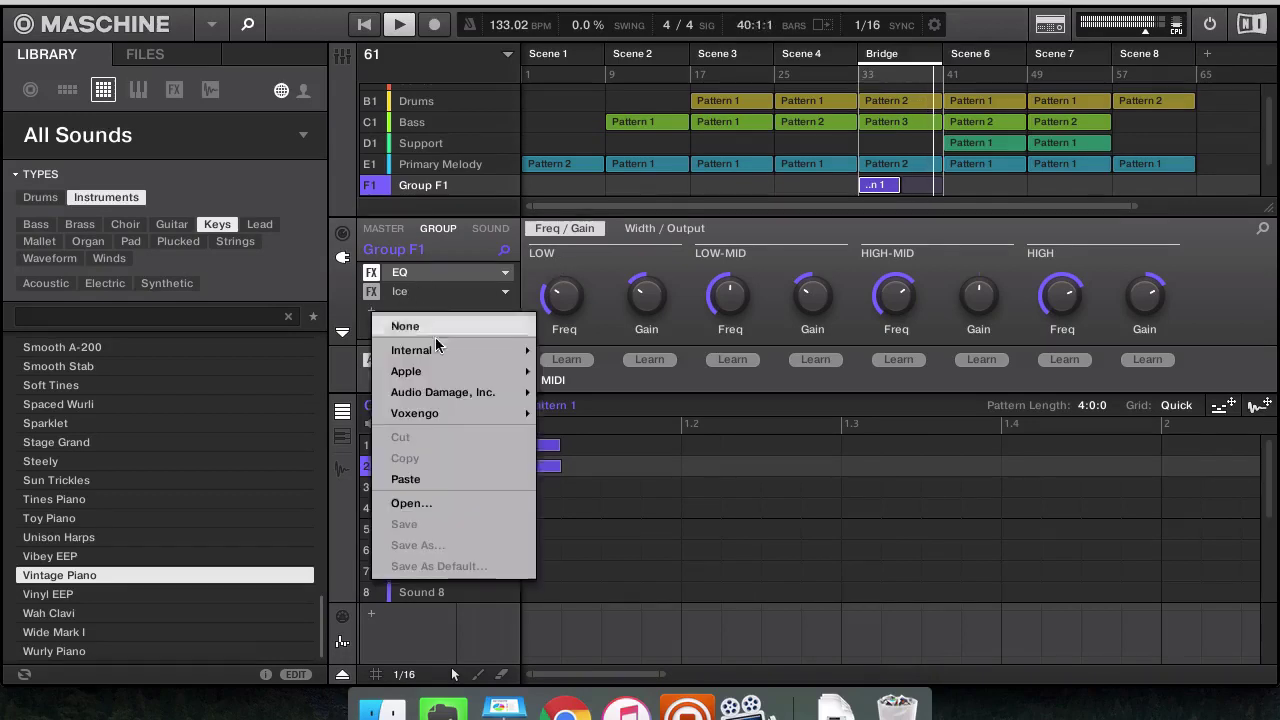
{"action": "mouse_move", "coordinate": [510, 403]}
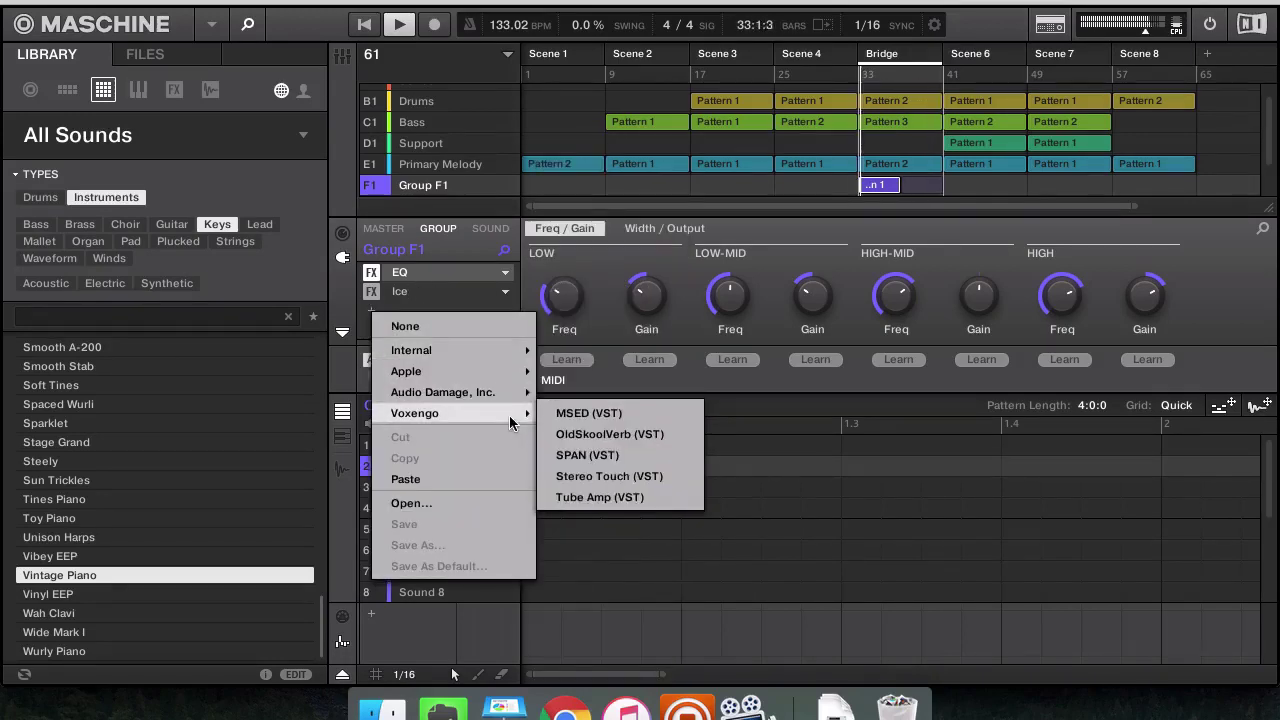
{"action": "left_click", "coordinate": [629, 432]}
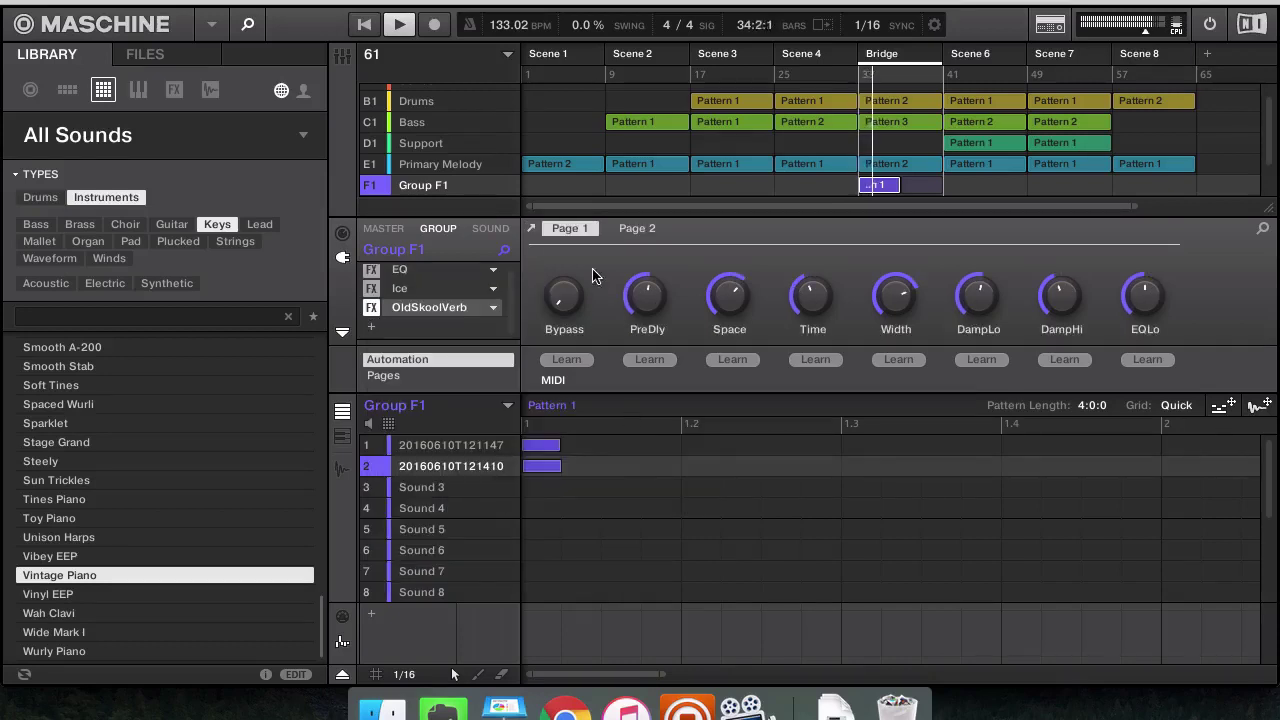
Audition the Mono Verb and Nice Hall presets in OldSkoolVerb on Group F1
{"action": "left_click", "coordinate": [494, 308]}
{"action": "mouse_move", "coordinate": [580, 324]}
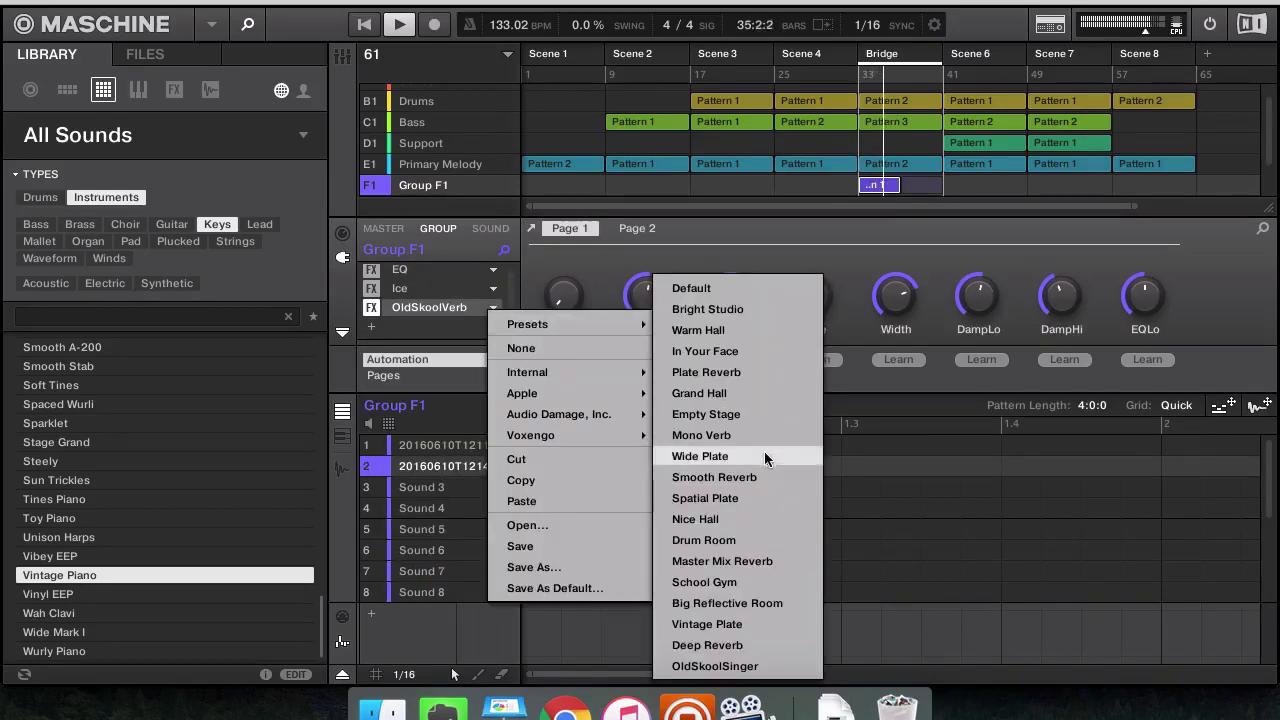
{"action": "left_click", "coordinate": [748, 436]}
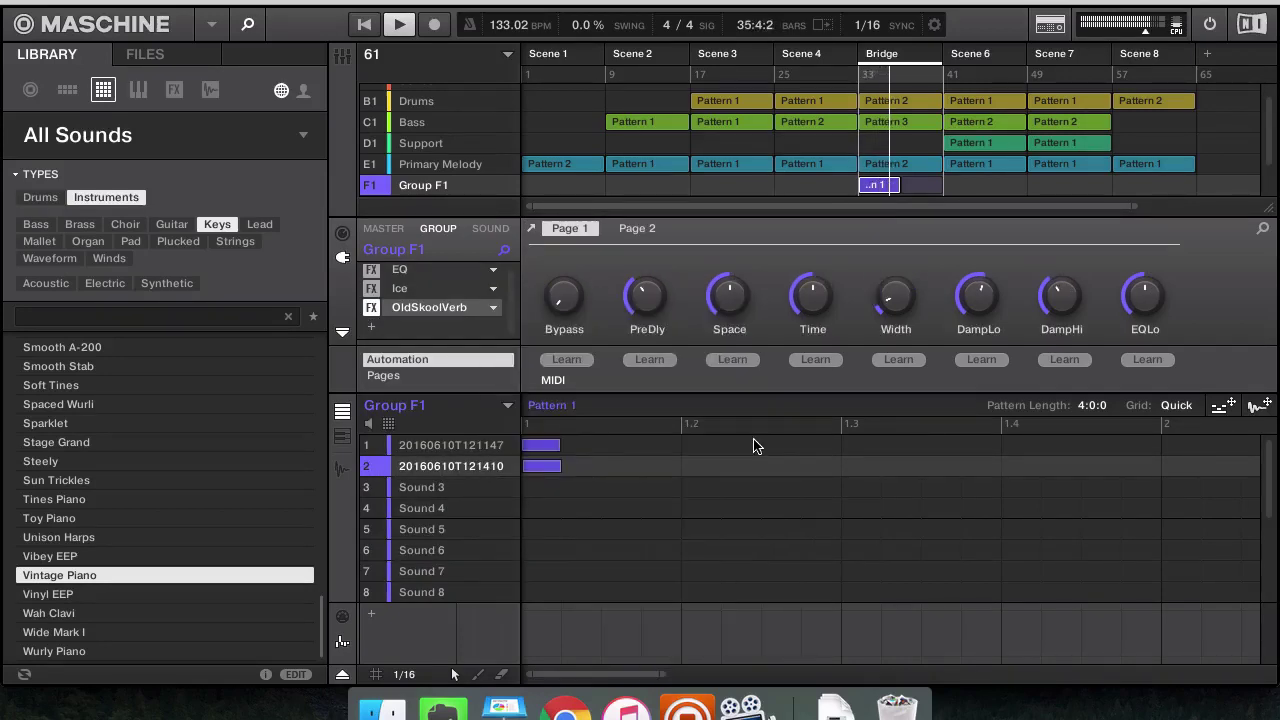
{"action": "left_click", "coordinate": [494, 308]}
{"action": "mouse_move", "coordinate": [567, 321]}
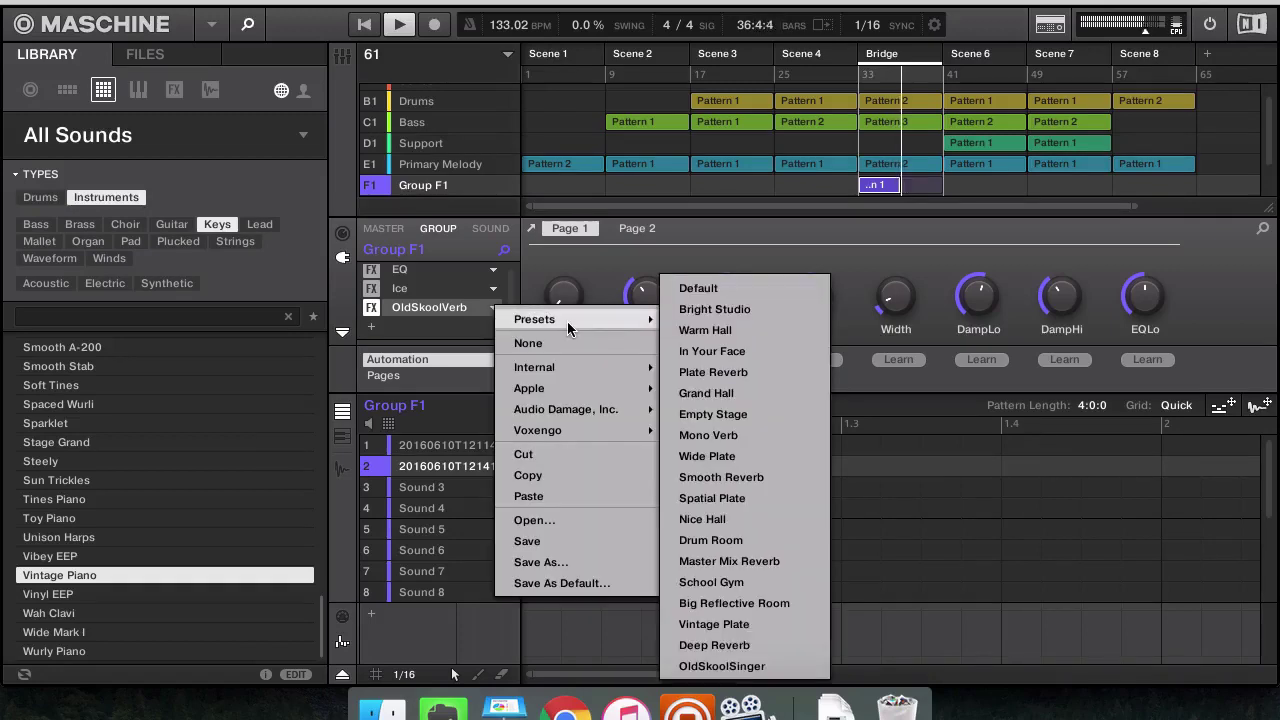
{"action": "left_click", "coordinate": [735, 520]}
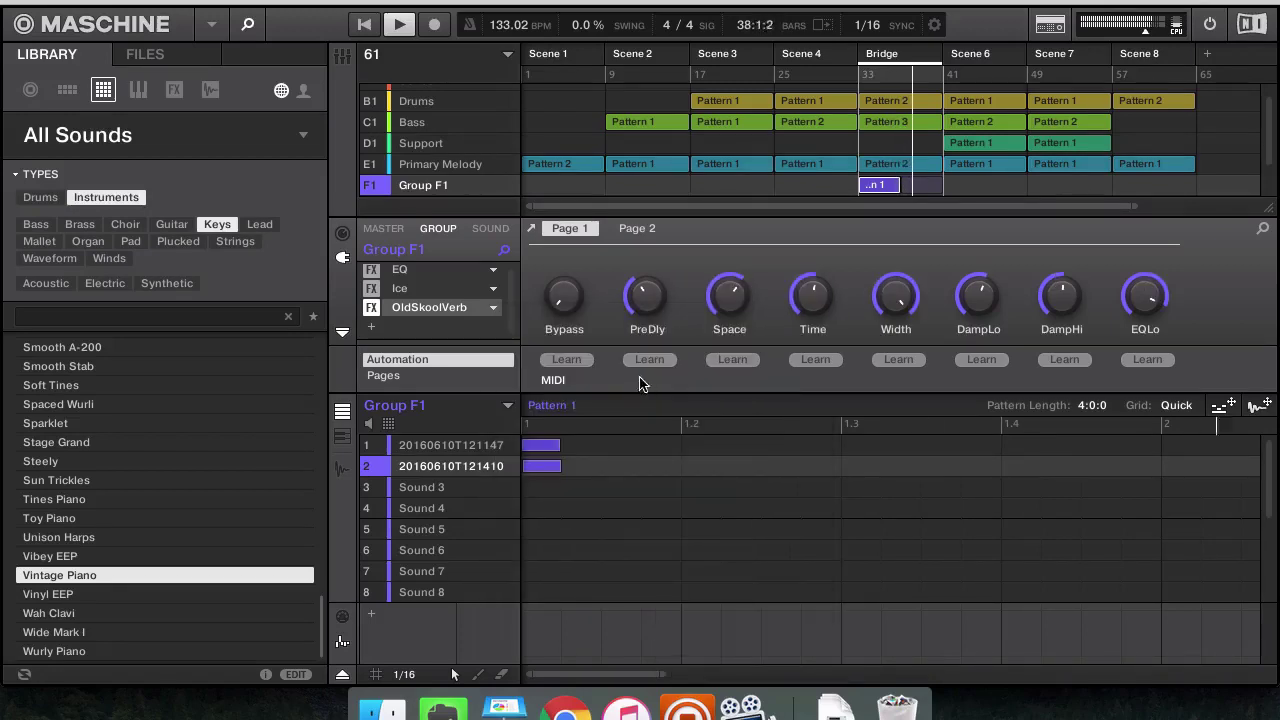
Load the OldSkoolSinger preset into OldSkoolVerb on Group F1
{"action": "left_click", "coordinate": [494, 308]}
{"action": "mouse_move", "coordinate": [545, 323]}
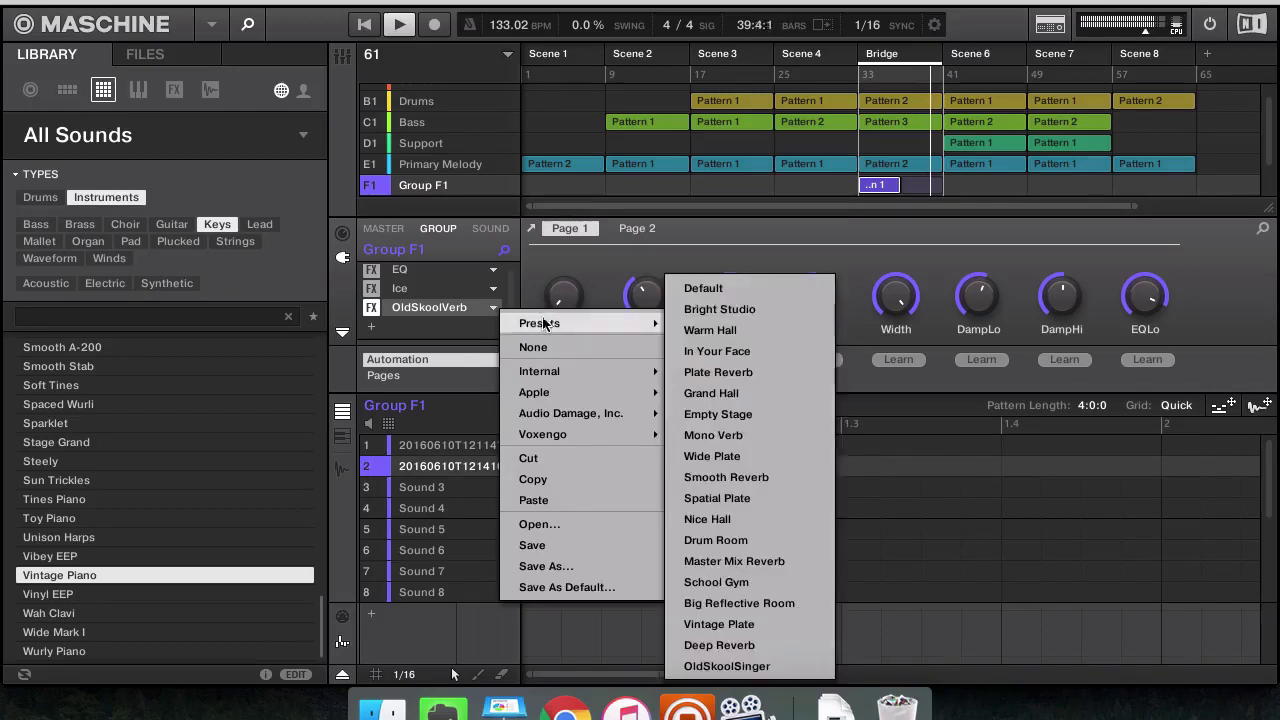
{"action": "left_click", "coordinate": [759, 668]}
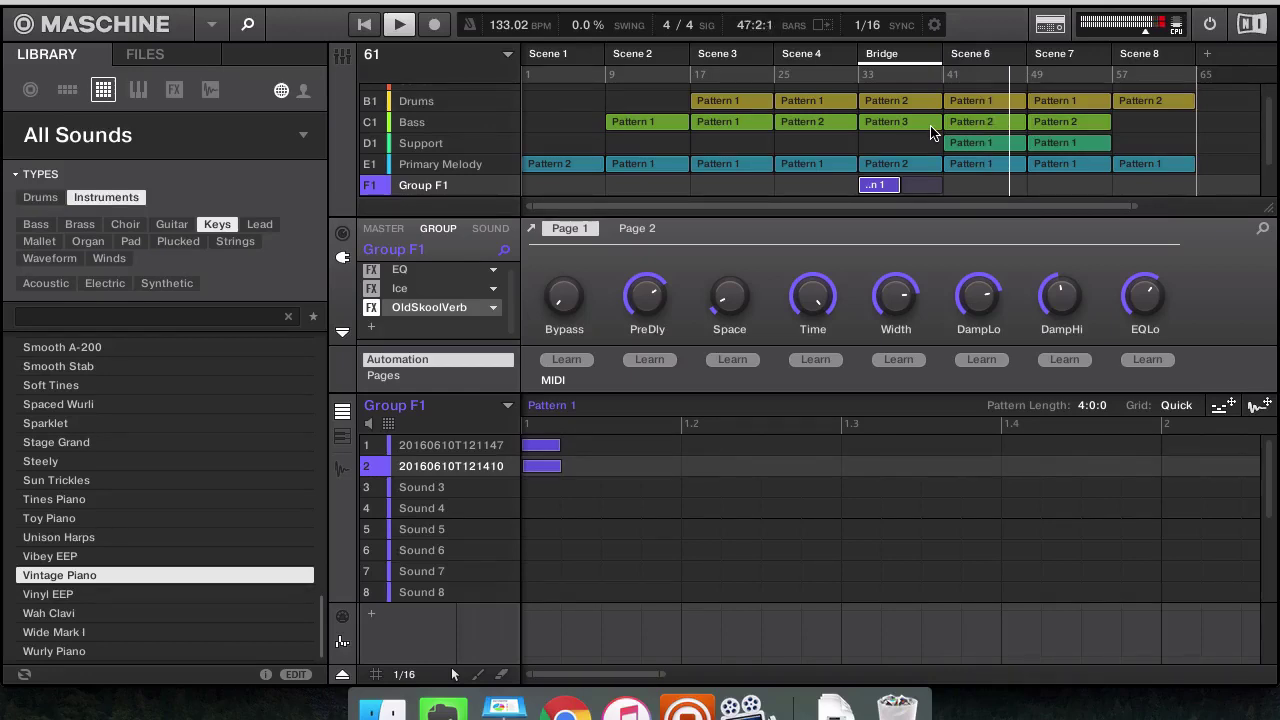
Try removing the Bass, Support and Primary Melody patterns from Scene 7 one at a time, restoring each one
{"action": "right_click", "coordinate": [1058, 128]}
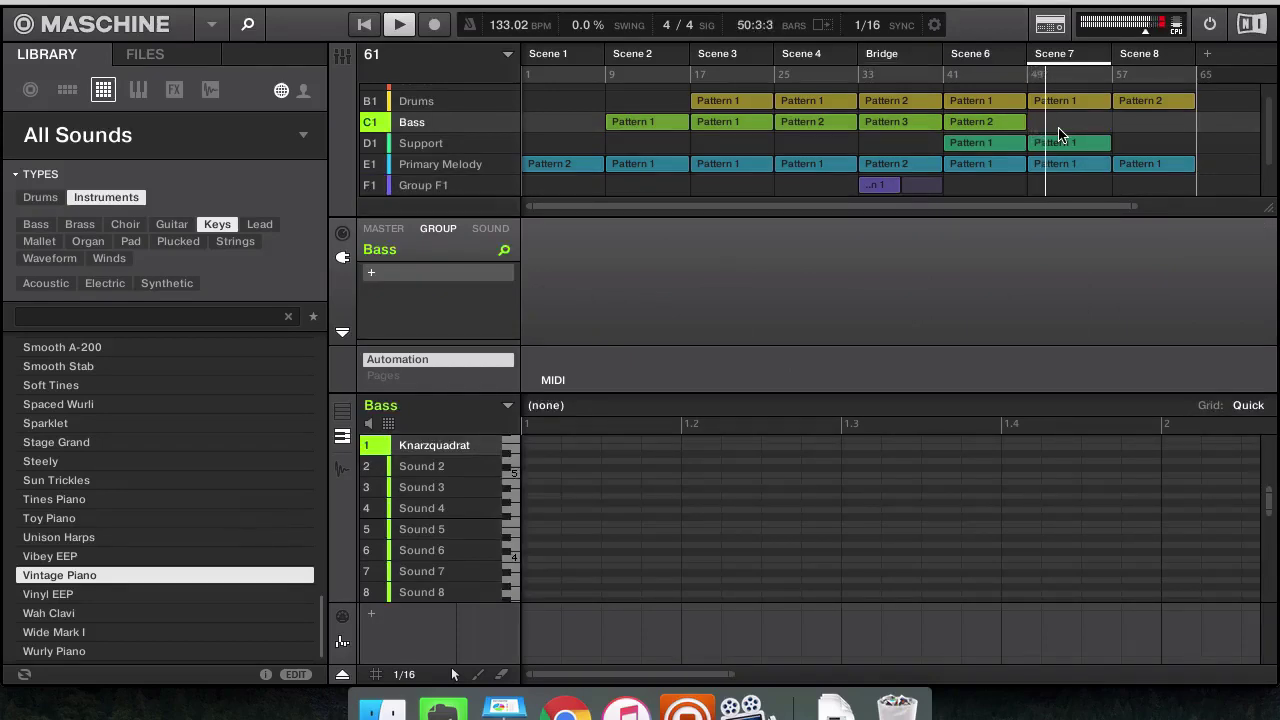
{"action": "key", "text": "ctrl+z"}
{"action": "right_click", "coordinate": [1058, 142]}
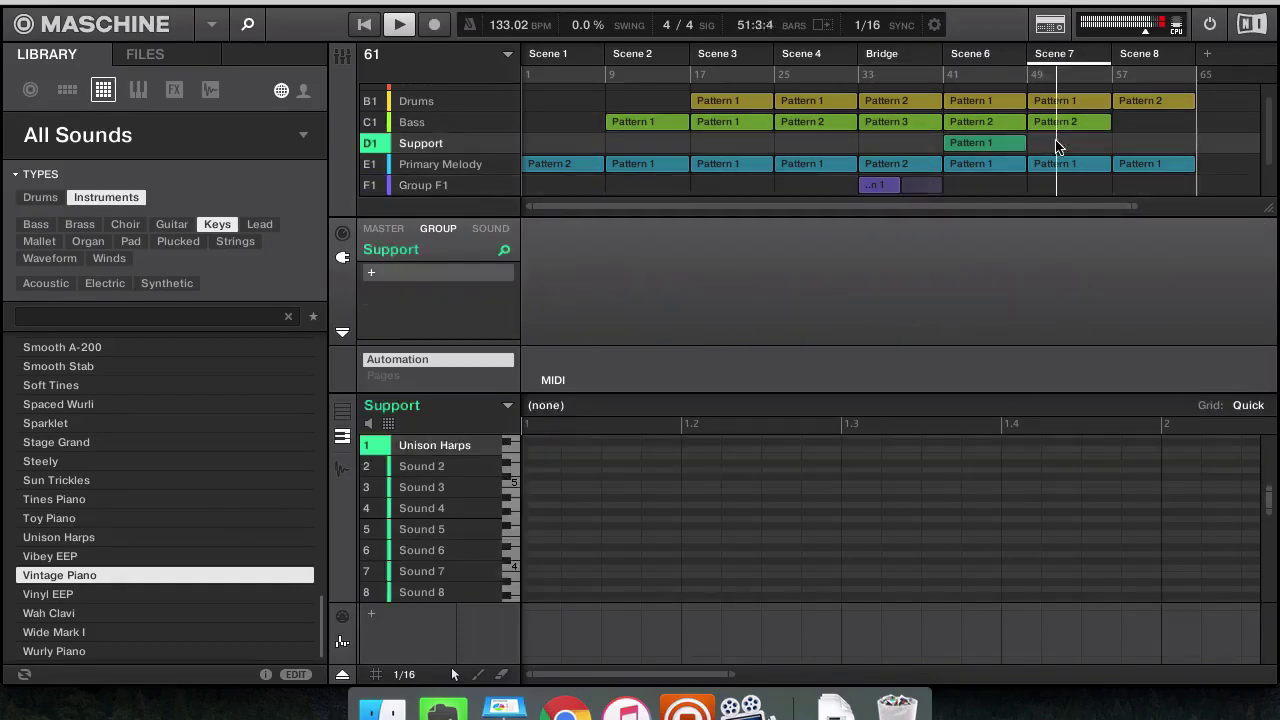
{"action": "left_click", "coordinate": [1058, 145]}
{"action": "right_click", "coordinate": [1053, 165]}
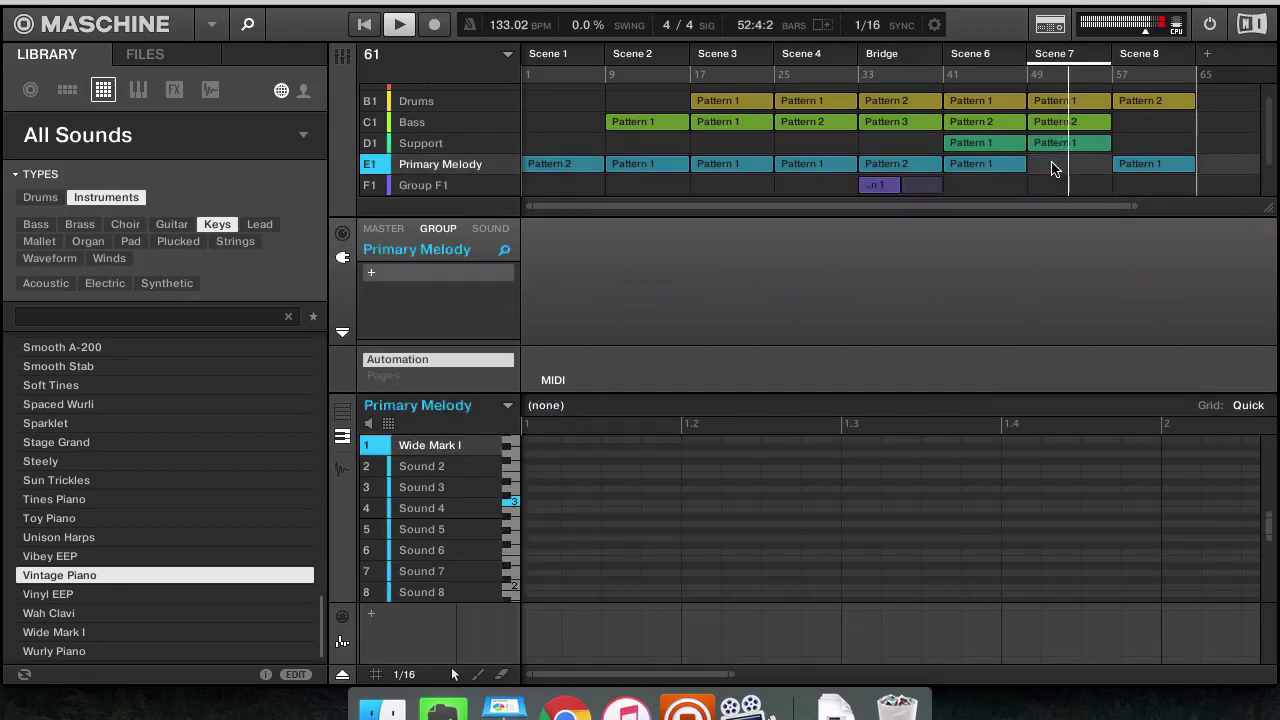
{"action": "key", "text": "ctrl+z"}
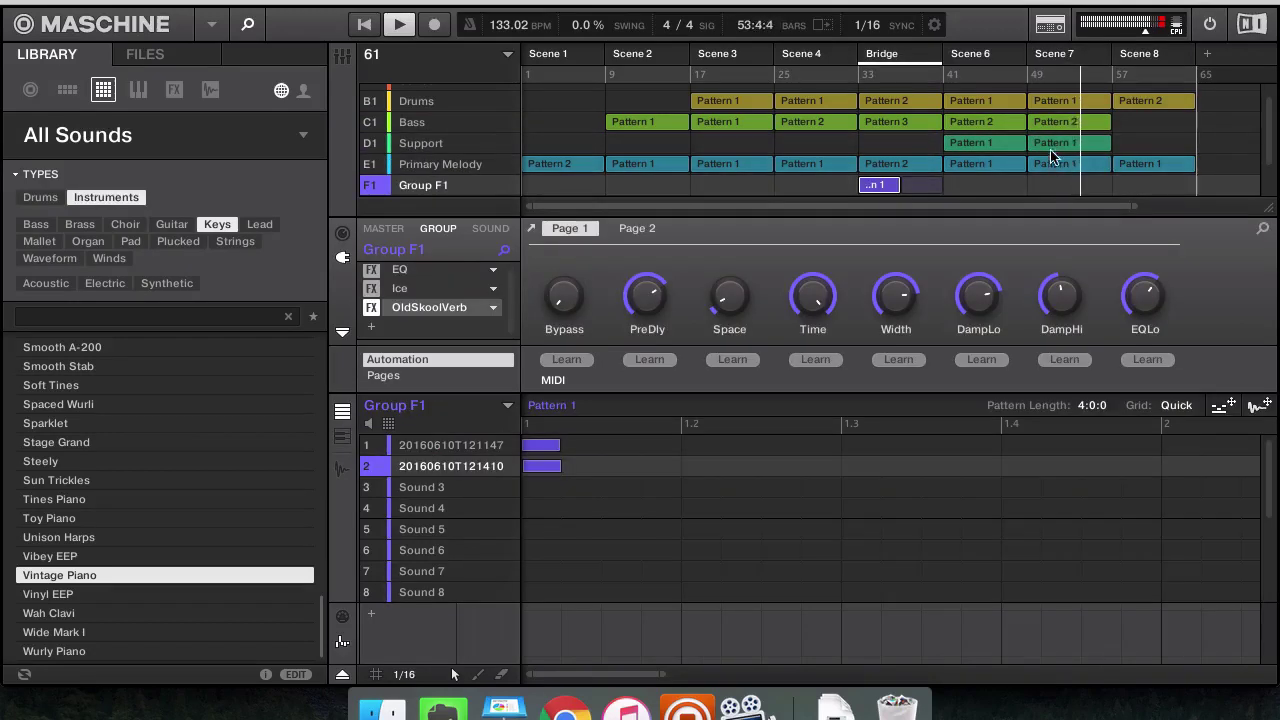
Remove the Primary Melody pattern from Scene 8, place Bass Pattern 3 there, and restart playback to listen
{"action": "left_click", "coordinate": [1147, 150]}
{"action": "left_click", "coordinate": [1147, 167]}
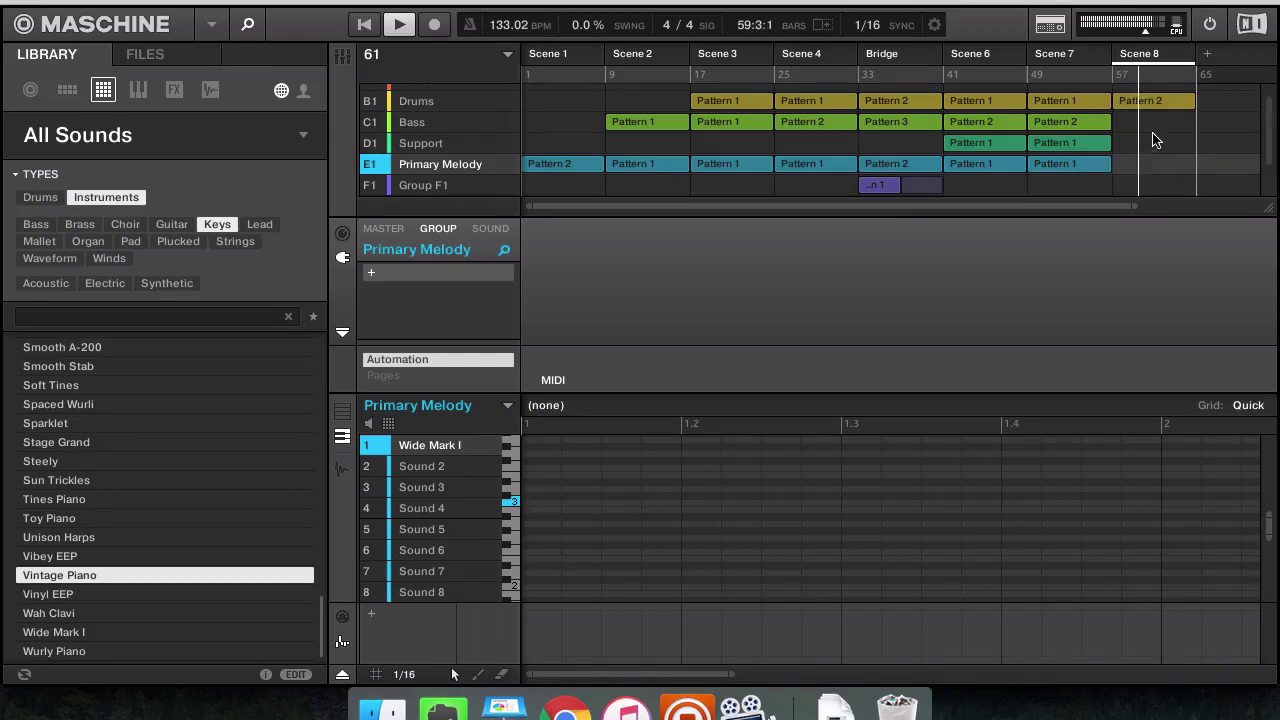
{"action": "left_click", "coordinate": [1152, 126]}
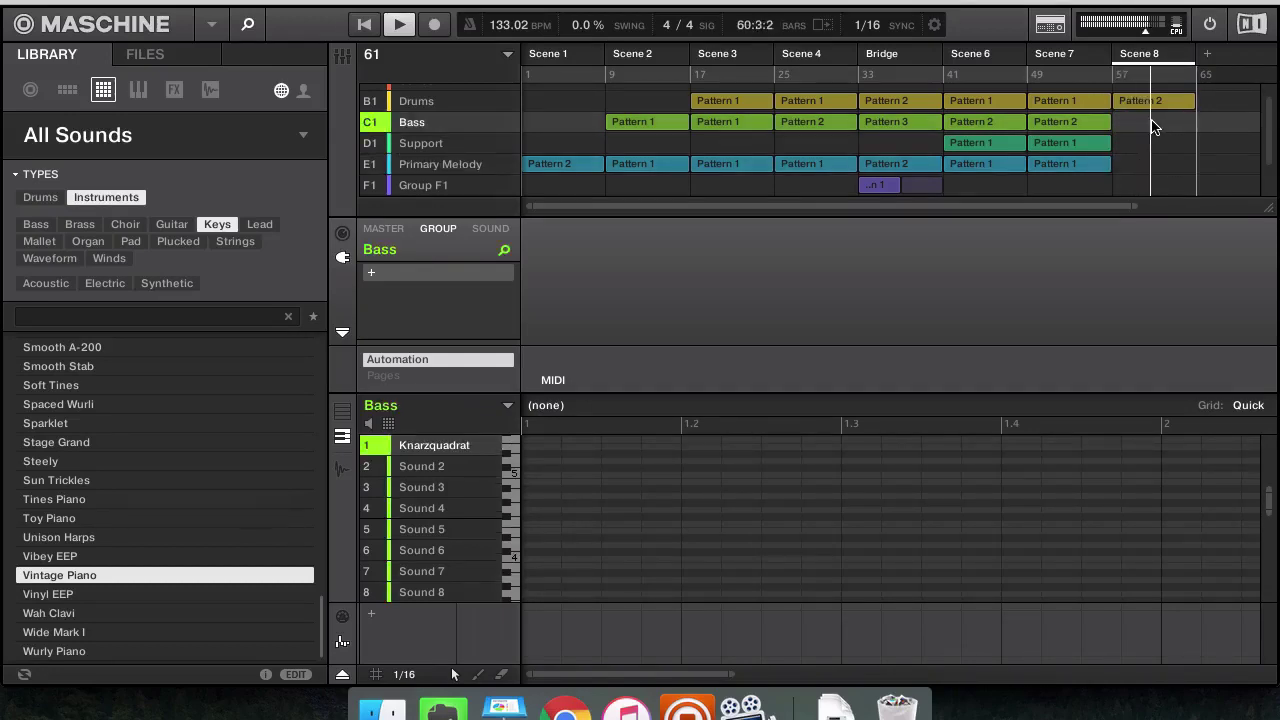
{"action": "left_click", "coordinate": [1153, 125]}
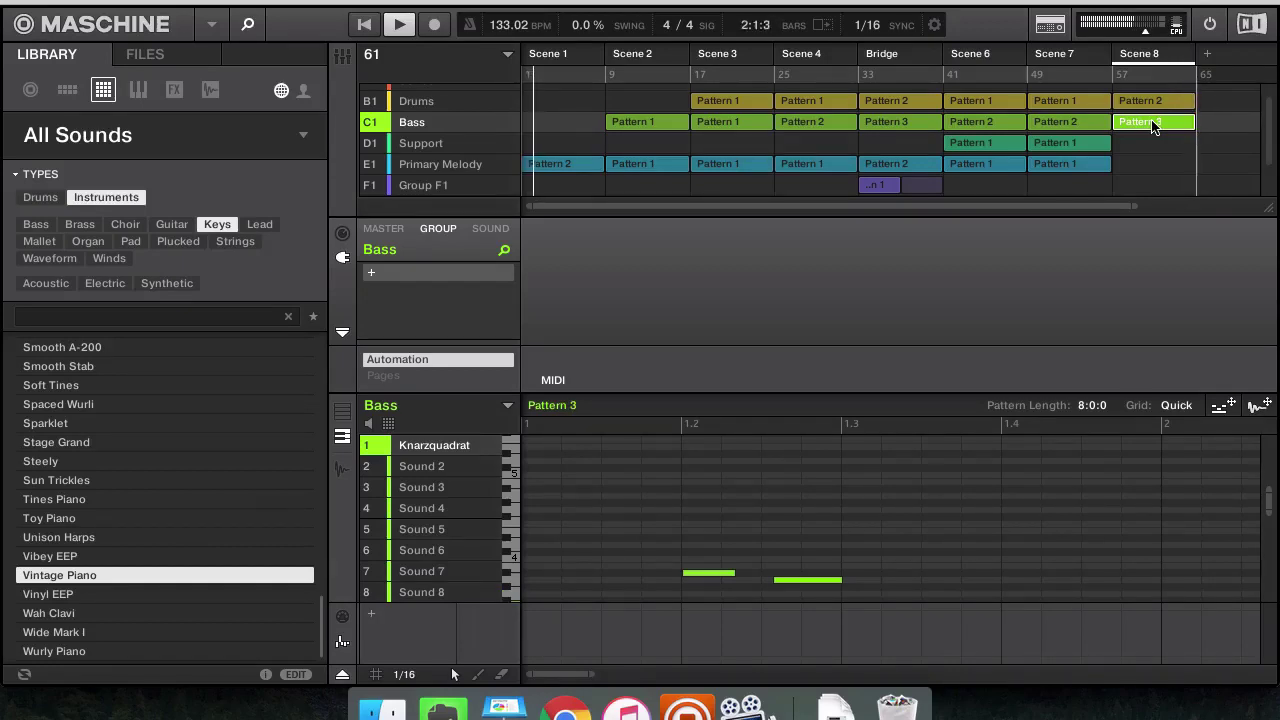
{"action": "left_click", "coordinate": [1153, 125]}
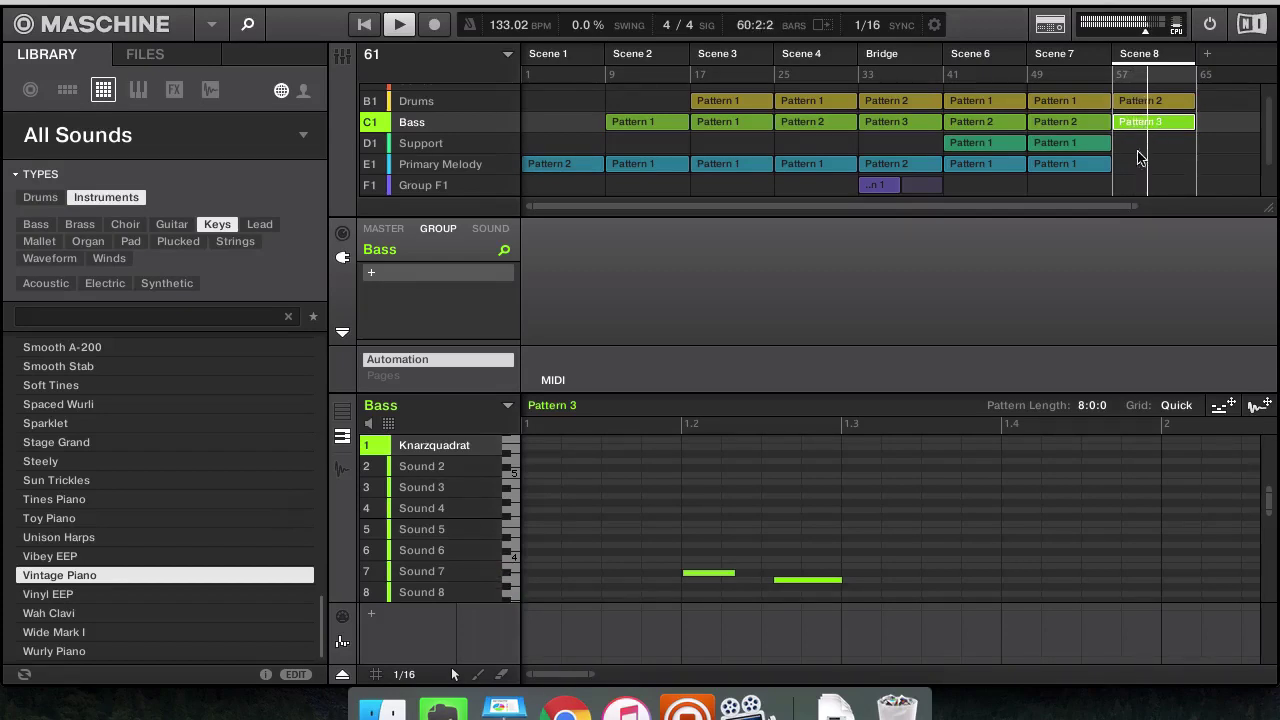
{"action": "key", "text": "space"}
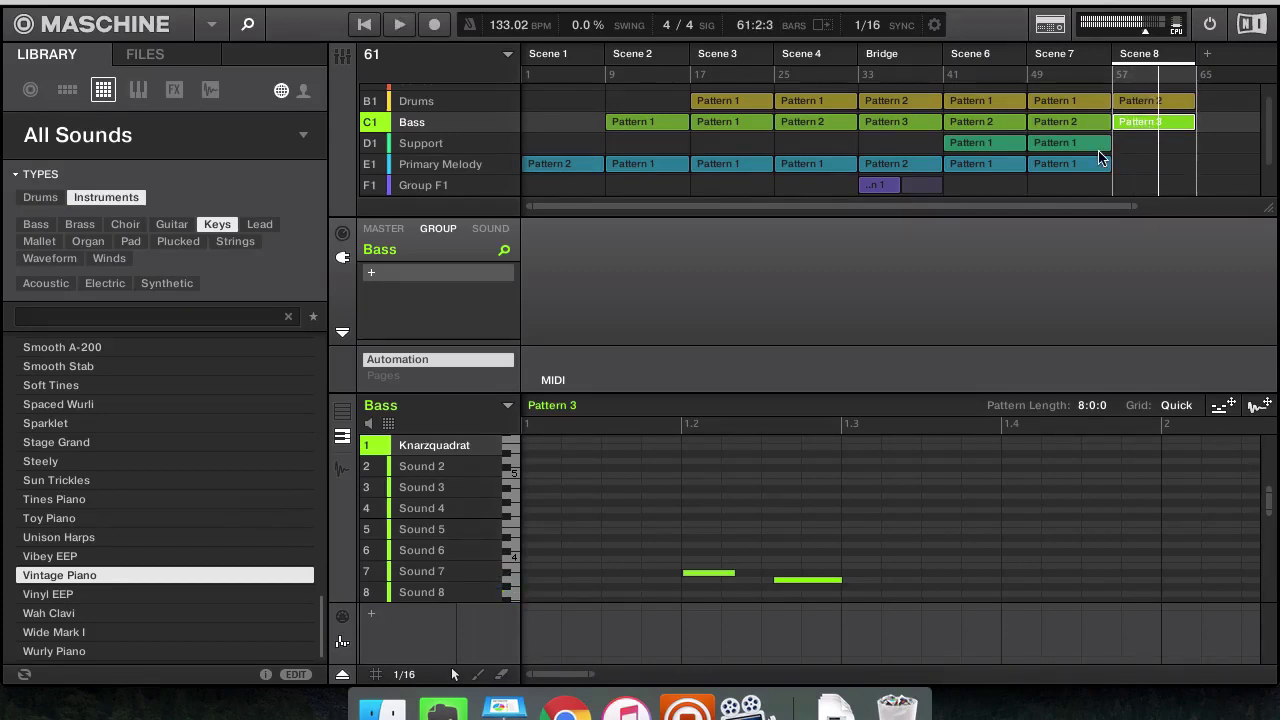
{"action": "key", "text": "space"}
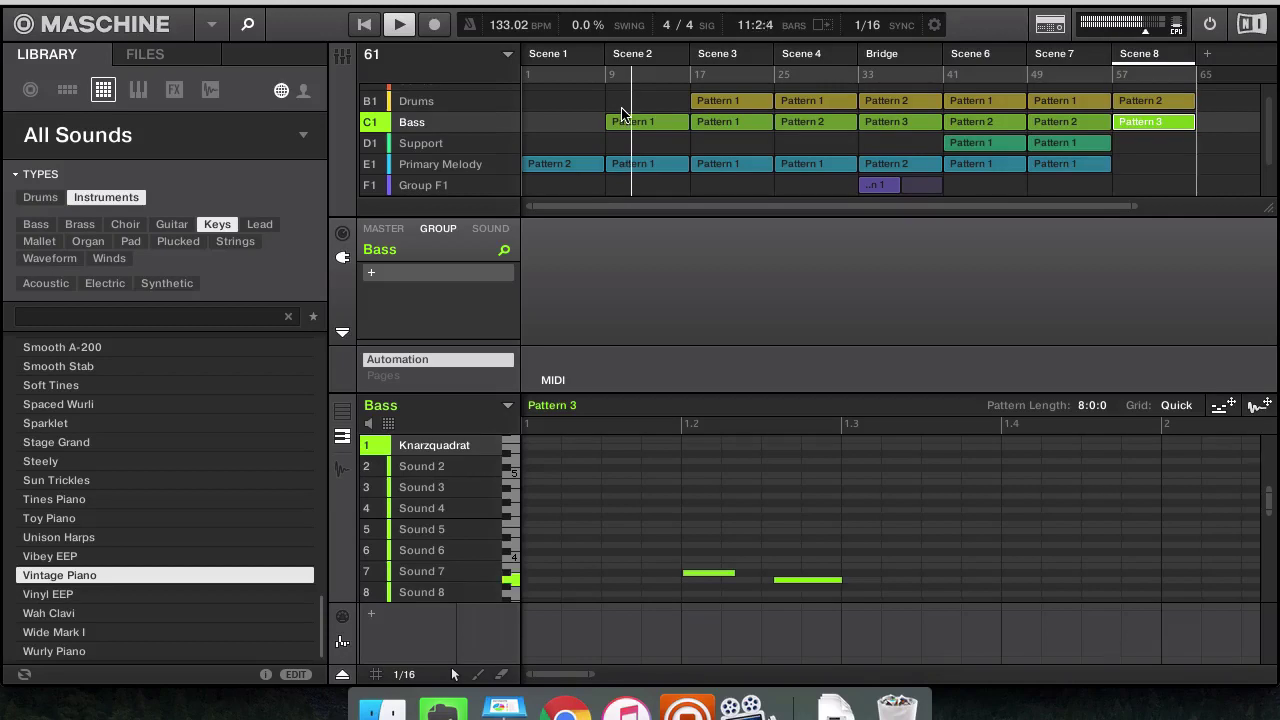
Switch to Chrome to check the ad sets of the $1 "Gold Pack" Funnel campaign, and return to Maschine
{"action": "left_click", "coordinate": [565, 708]}
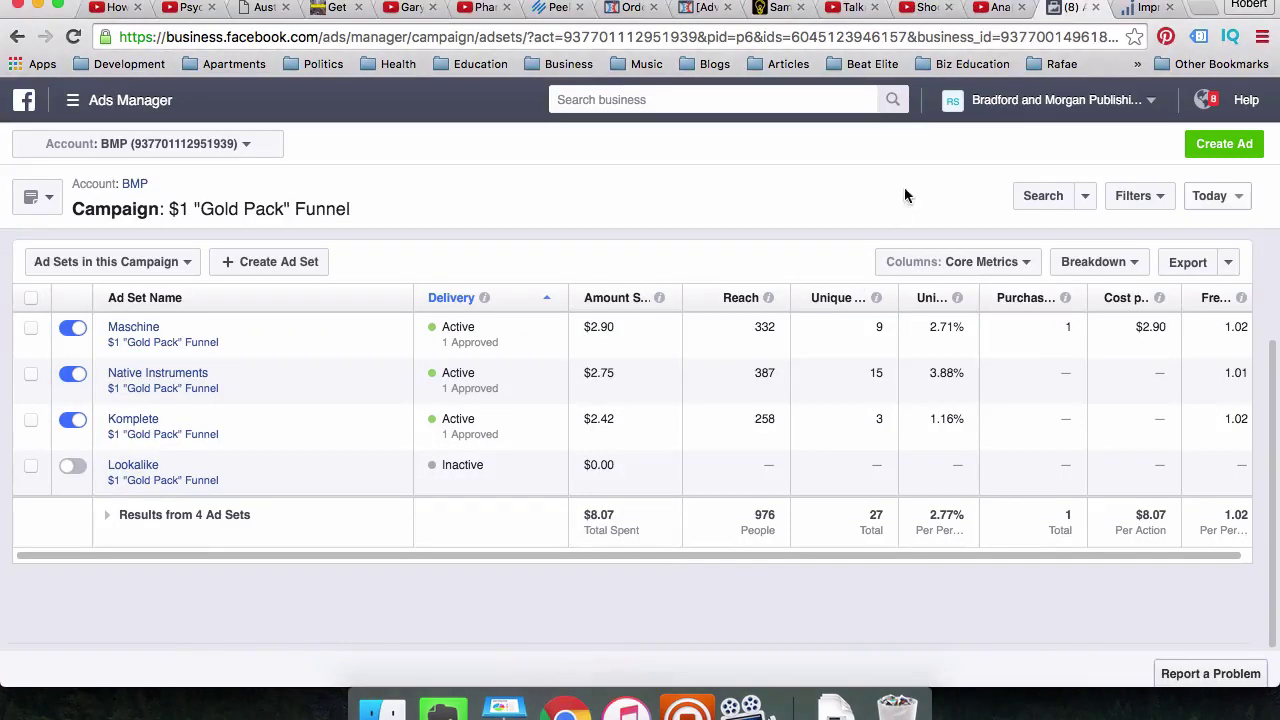
{"action": "left_click", "coordinate": [686, 708]}
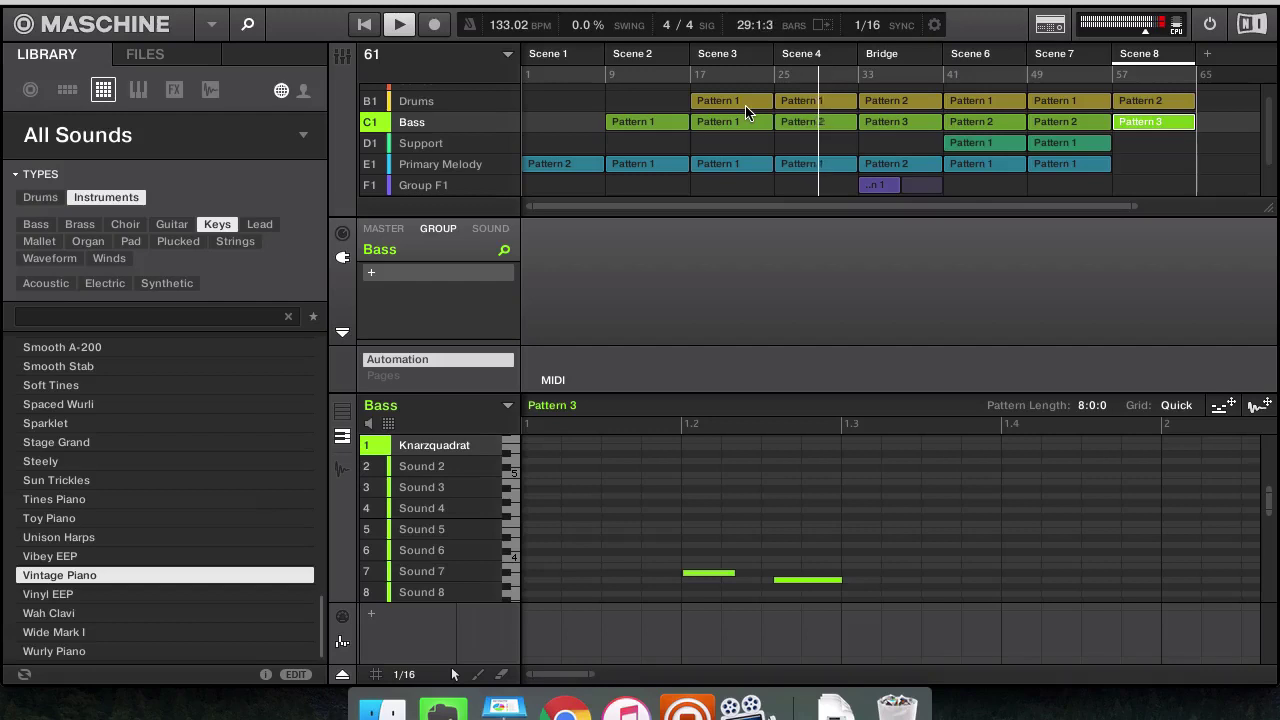
Open the Drums pattern in Scene 4, mute the Kick sound to compare the beat without it, and unmute it
{"action": "left_click", "coordinate": [790, 112]}
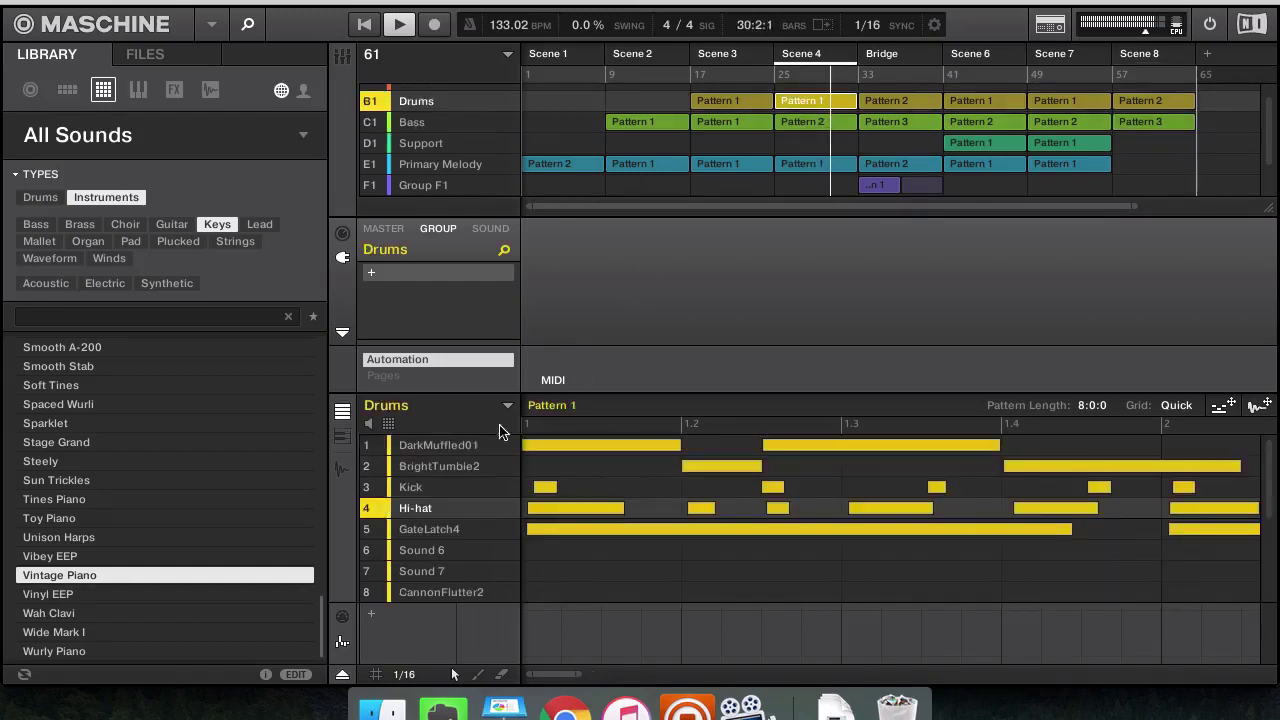
{"action": "left_click", "coordinate": [366, 489]}
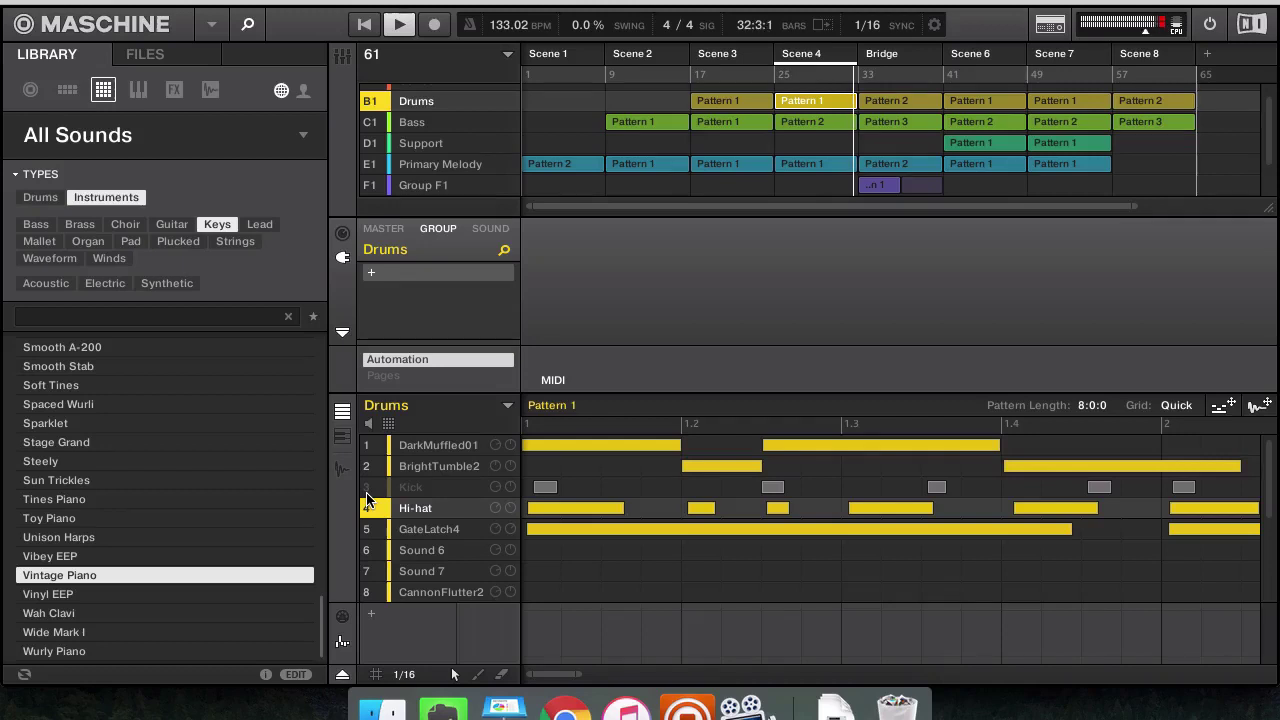
{"action": "left_click", "coordinate": [367, 490]}
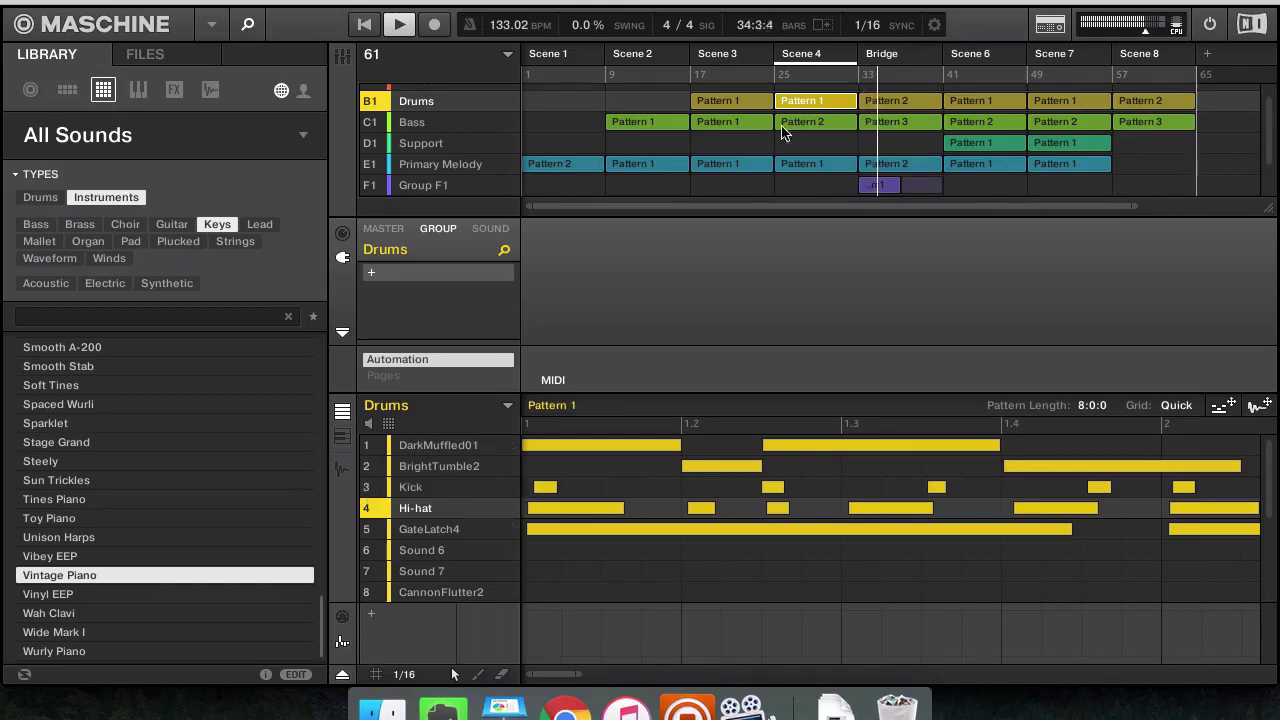
Give Scene 6 a separate copy of Drums Pattern 1 and try that copy without its Kick notes
{"action": "left_click", "coordinate": [970, 102]}
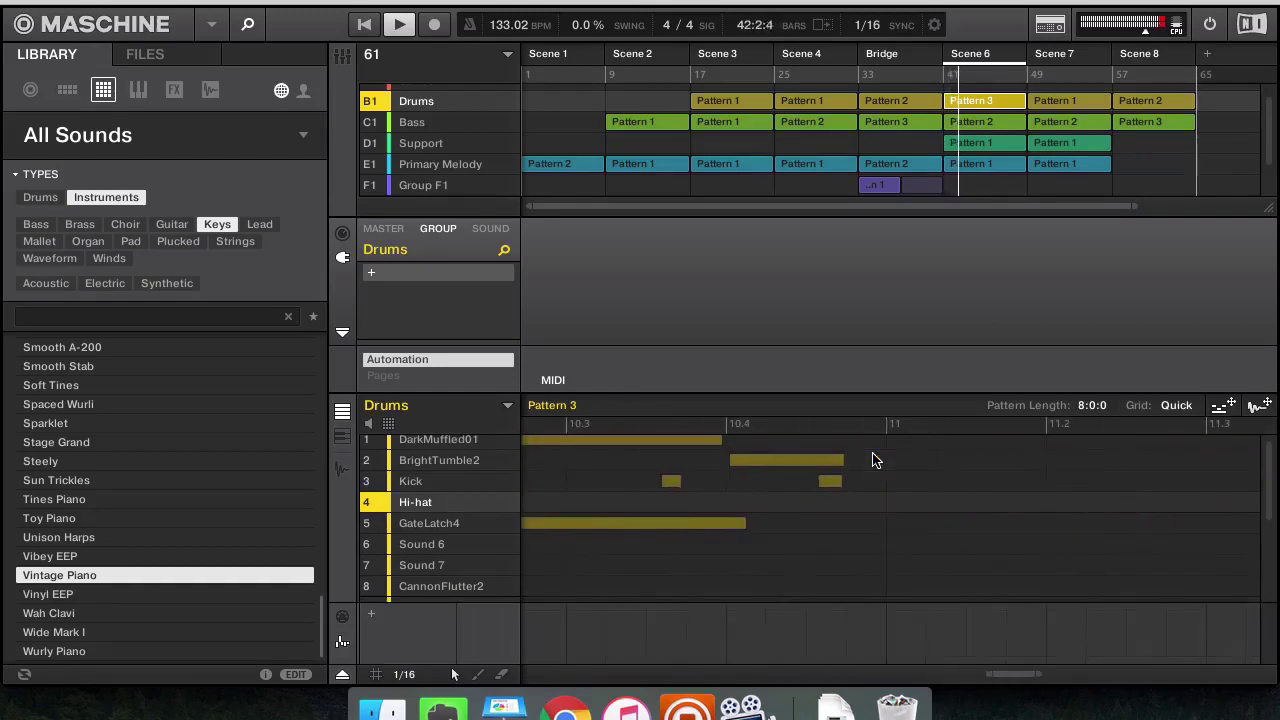
{"action": "left_click_drag", "start_coordinate": [949, 480], "coordinate": [530, 518]}
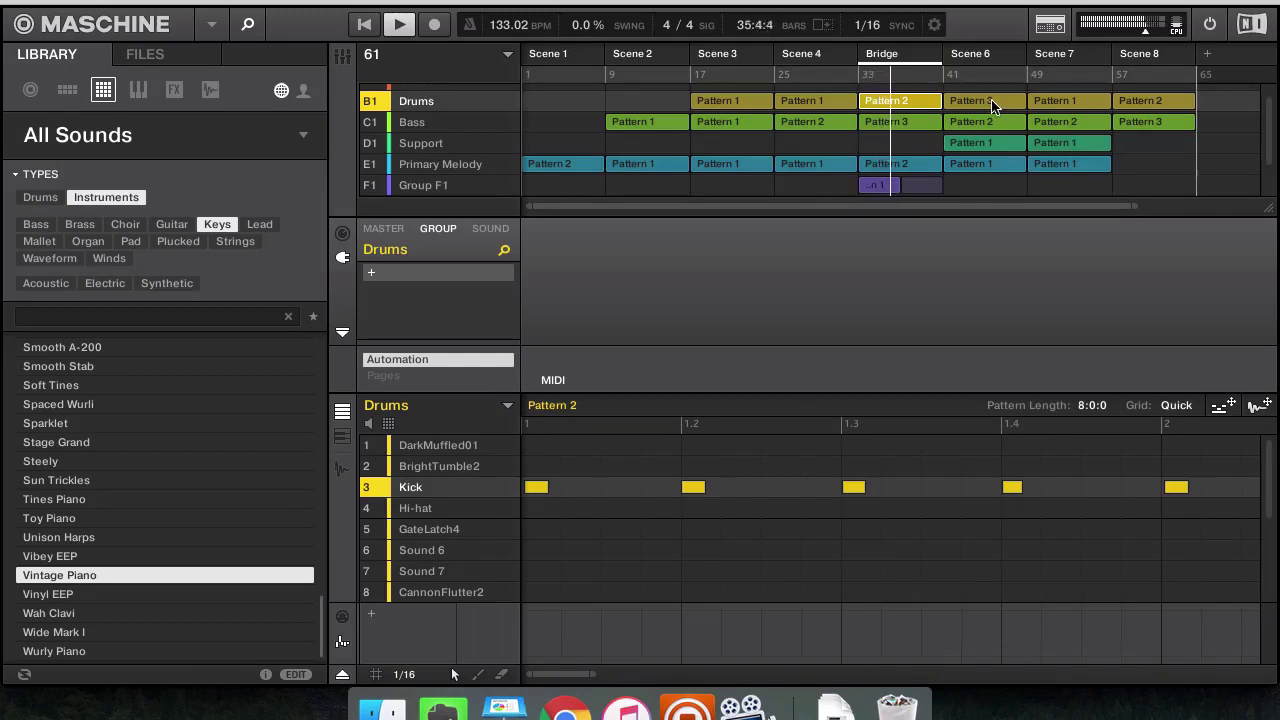
{"action": "key", "text": "XF86AudioRaiseVolume"}
{"action": "left_click", "coordinate": [990, 108]}
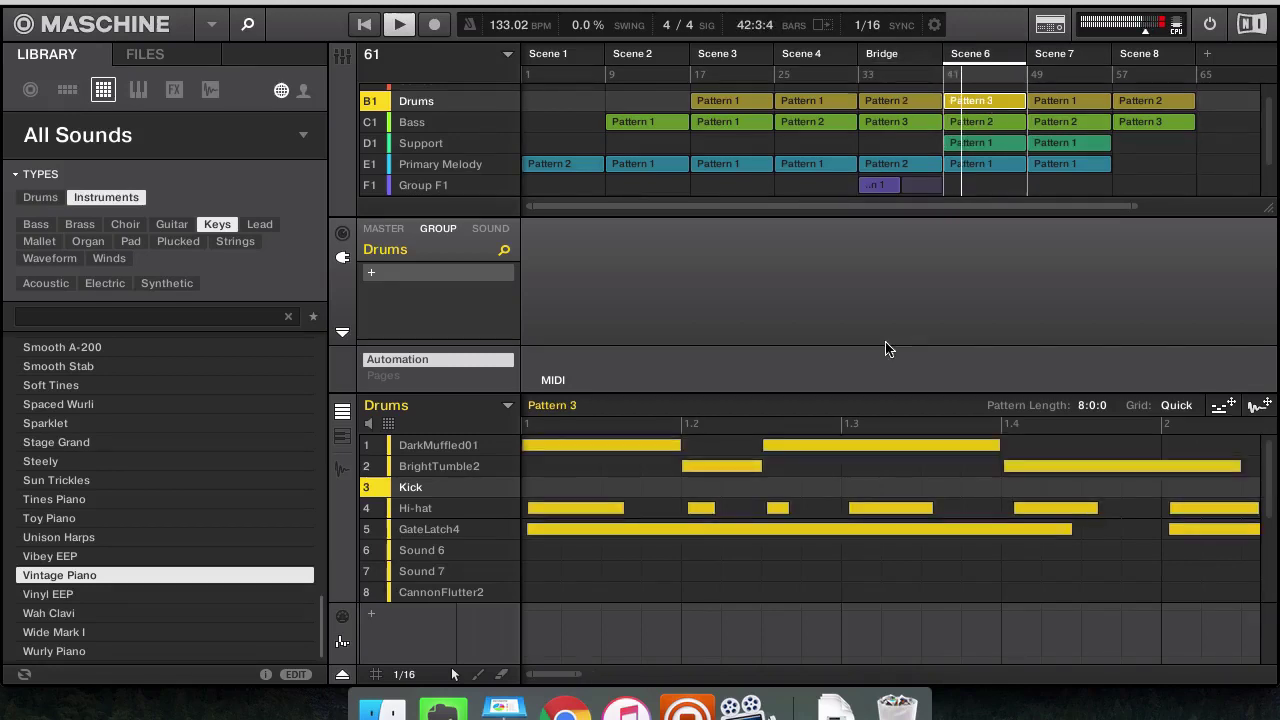
Mute the DarkMuffled01 sound in the Drums group while playing from the Bridge
{"action": "left_click", "coordinate": [890, 101]}
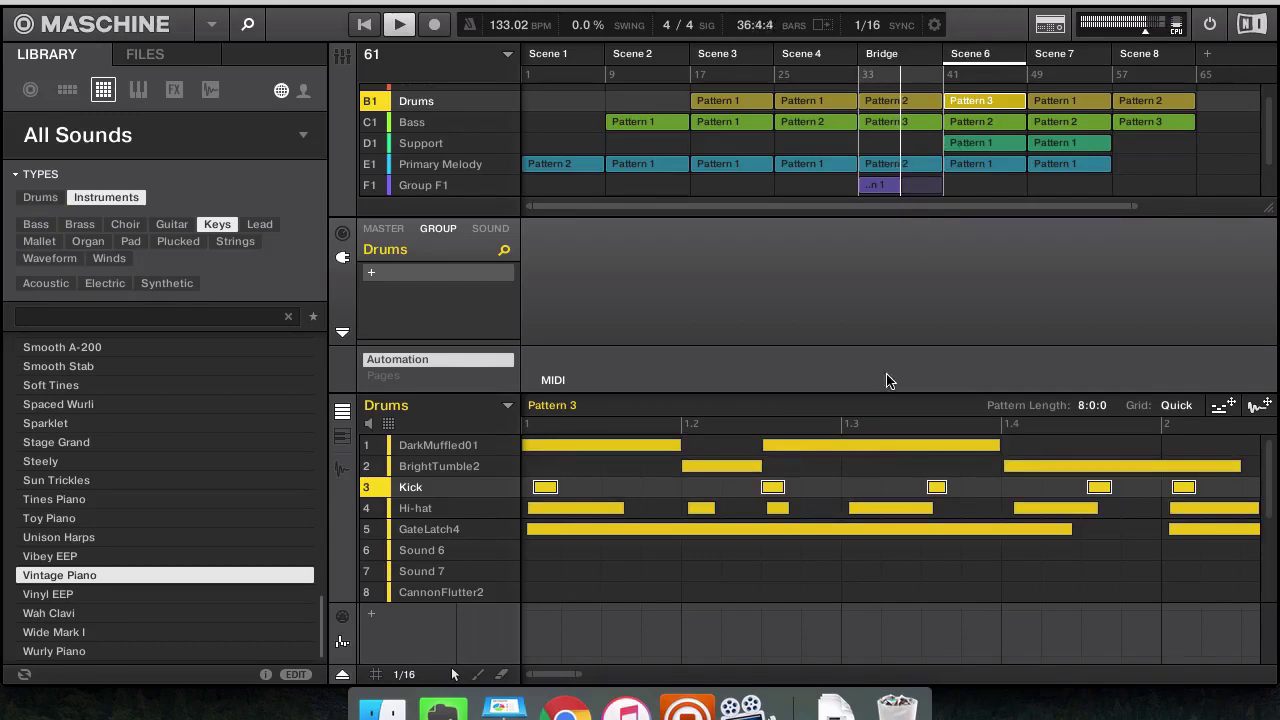
{"action": "left_click", "coordinate": [372, 447]}
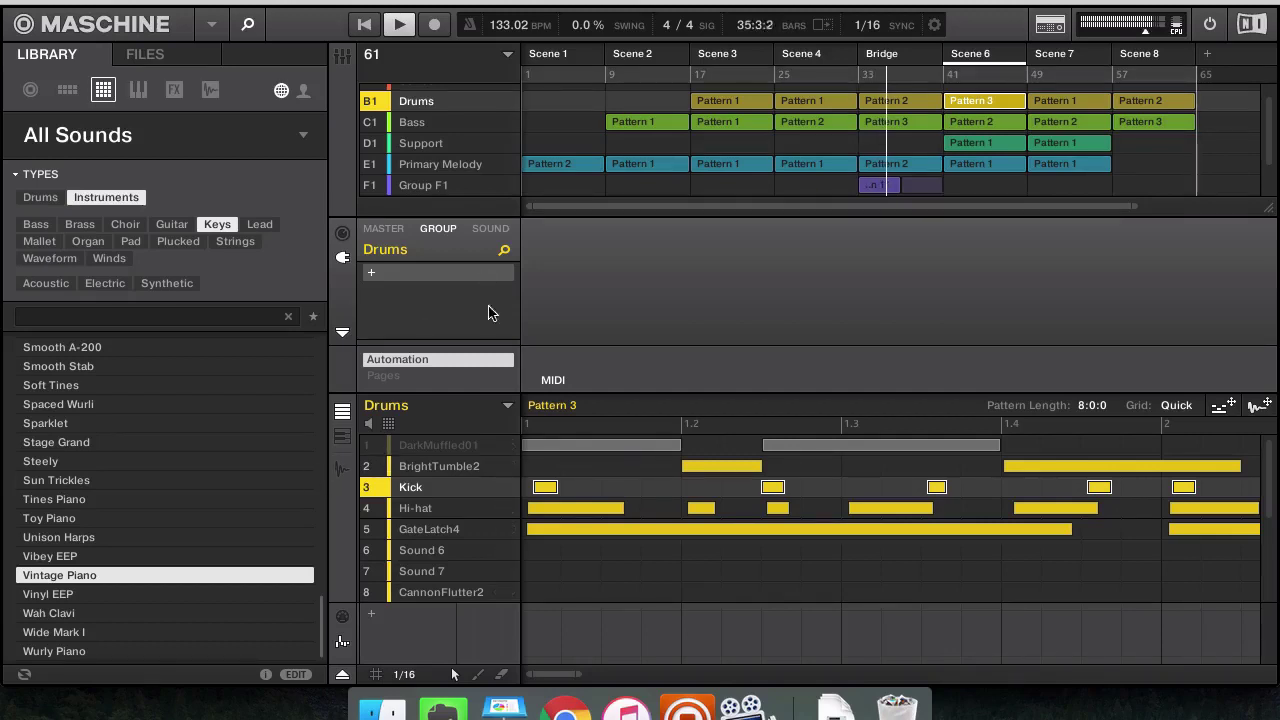
Add the internal Filter effect to the end of Group F1's effects chain
{"action": "left_click", "coordinate": [424, 188]}
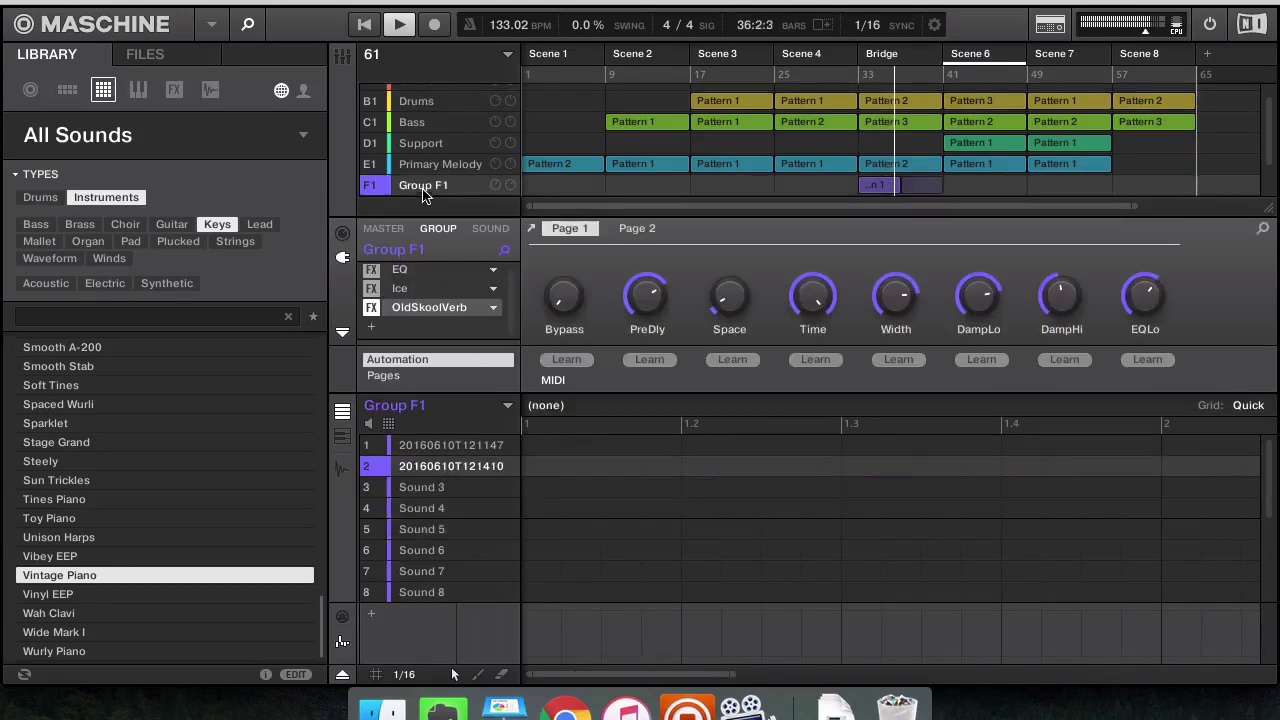
{"action": "left_click", "coordinate": [371, 327]}
{"action": "mouse_move", "coordinate": [455, 365]}
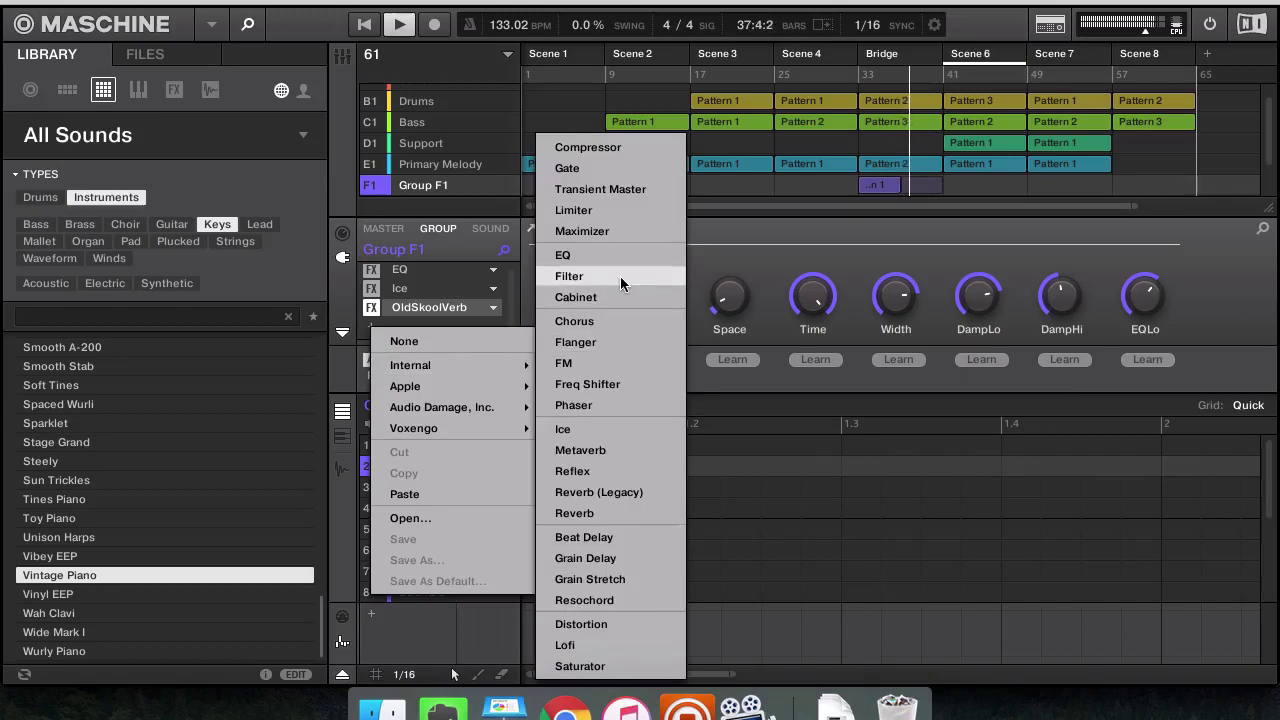
{"action": "left_click", "coordinate": [620, 276]}
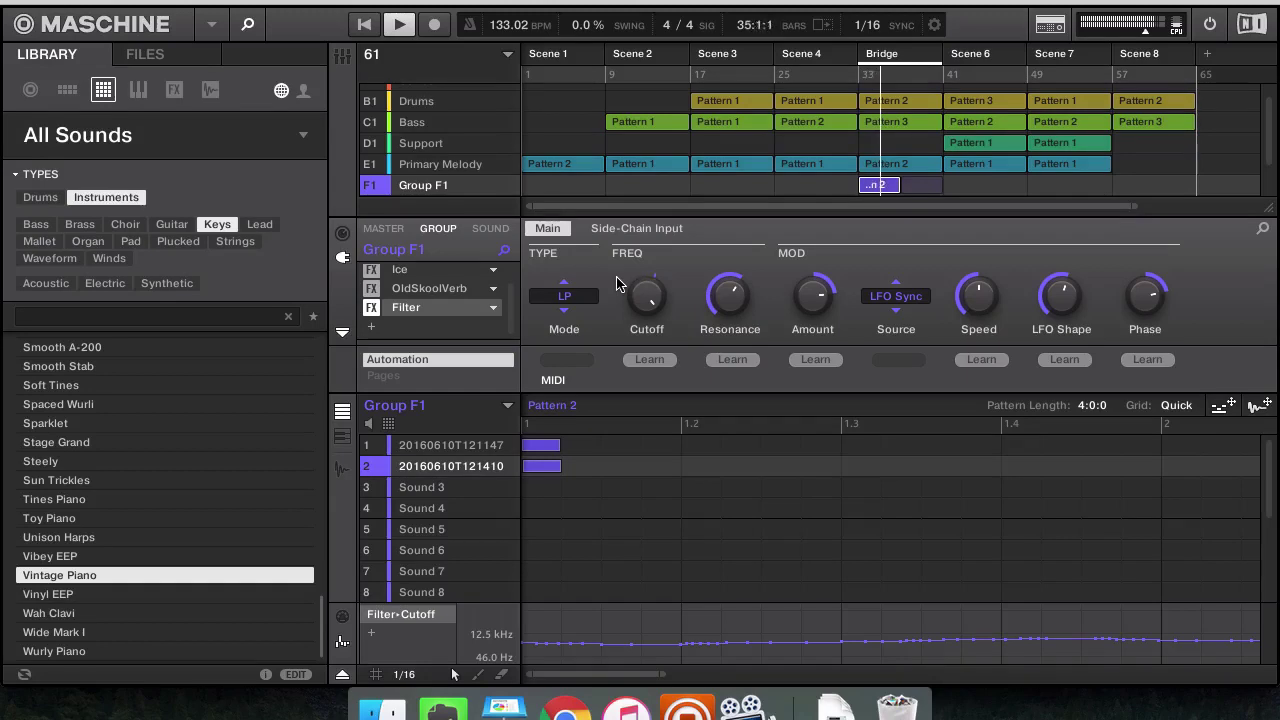
Try the internal Distortion effect on Group F1, placed ahead of the Filter in the chain
{"action": "left_click", "coordinate": [374, 333]}
{"action": "mouse_move", "coordinate": [487, 363]}
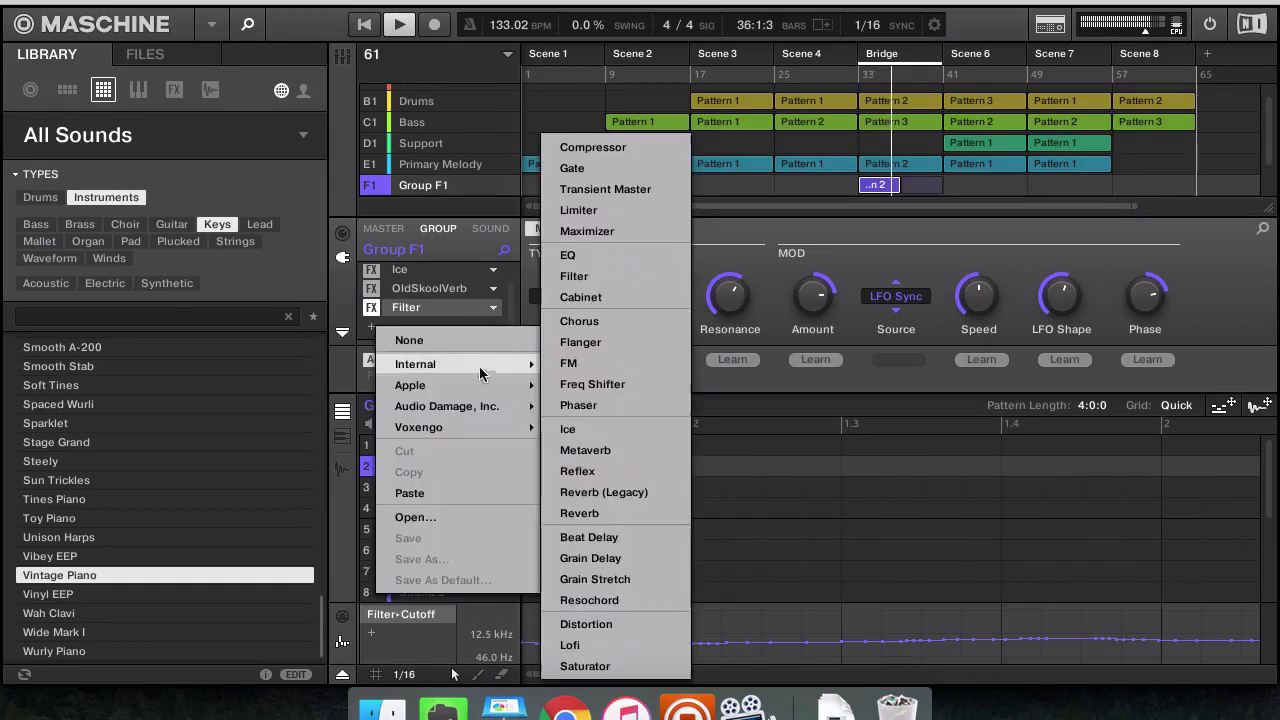
{"action": "left_click", "coordinate": [597, 625]}
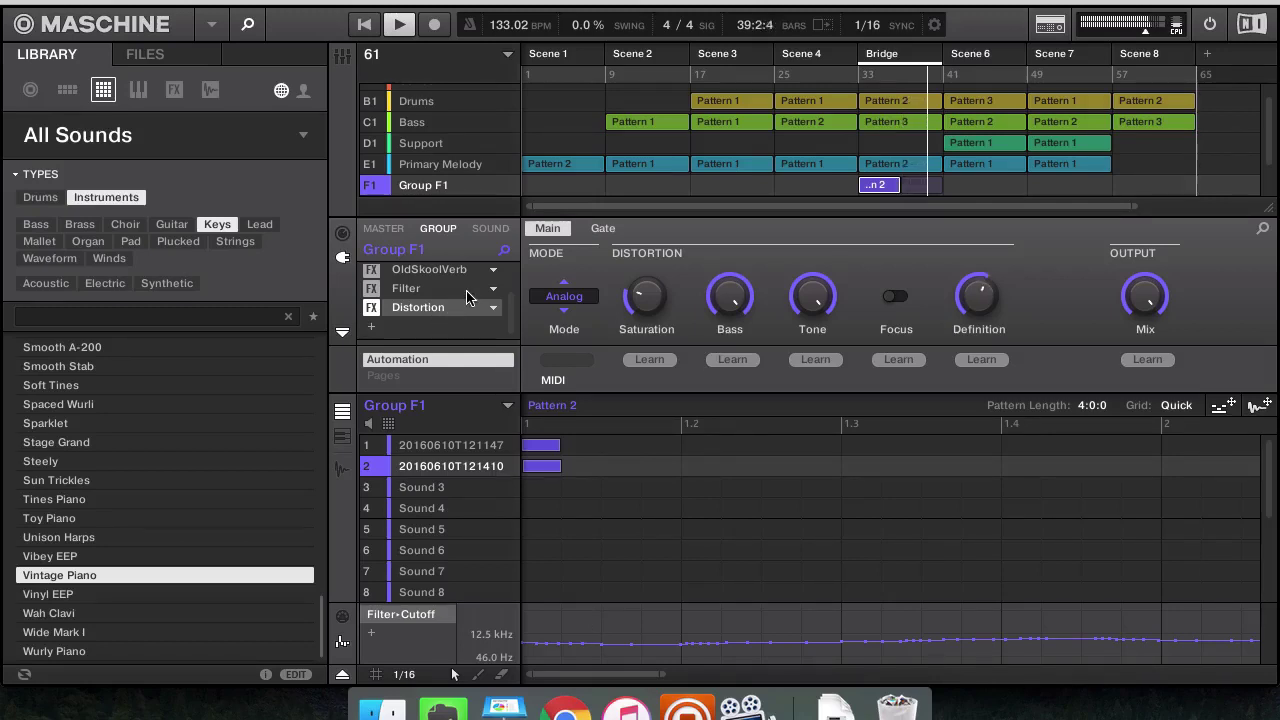
{"action": "left_click_drag", "start_coordinate": [418, 304], "coordinate": [420, 285]}
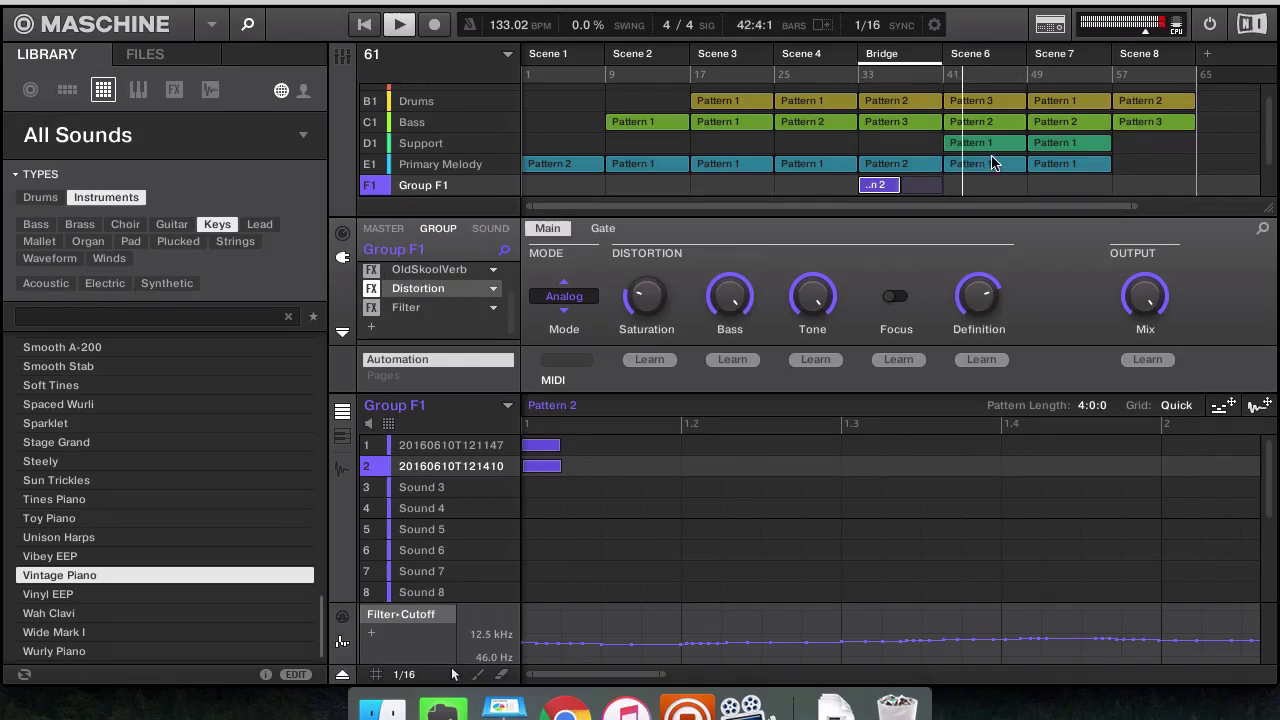
Place Pattern 2 of Group F1 in Scene 6 and remove the Distortion effect from the group
{"action": "left_click", "coordinate": [968, 185]}
{"action": "left_click", "coordinate": [970, 185]}
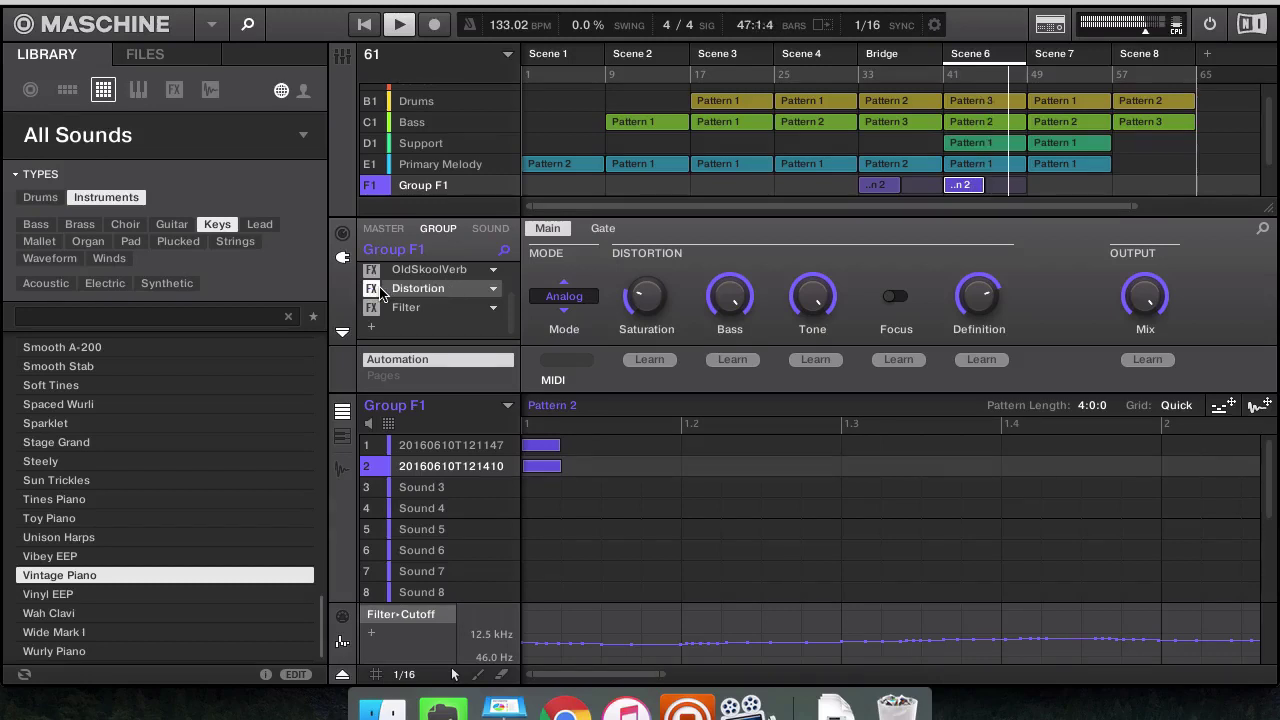
{"action": "left_click", "coordinate": [493, 288]}
{"action": "left_click", "coordinate": [517, 297]}
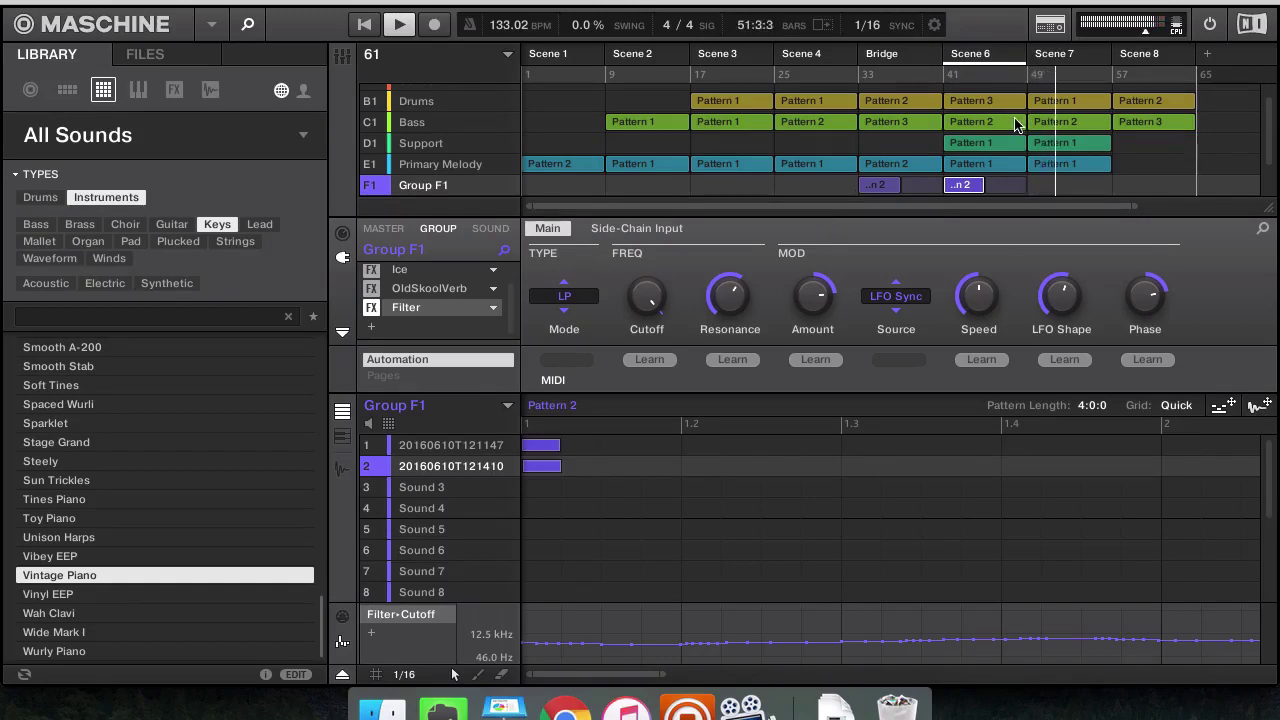
Remove the Drums pattern from Scene 8 and place Pattern 1 of Primary Melody in that scene
{"action": "left_click", "coordinate": [1149, 101]}
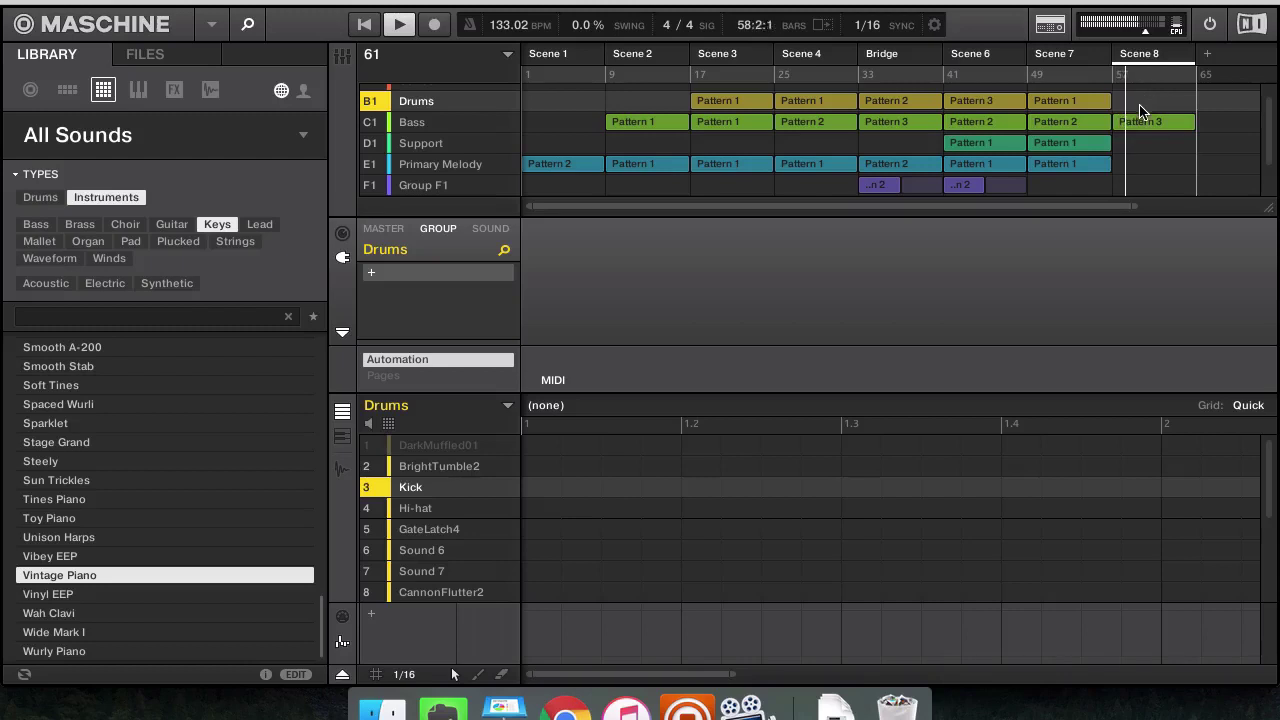
{"action": "left_click", "coordinate": [1133, 165]}
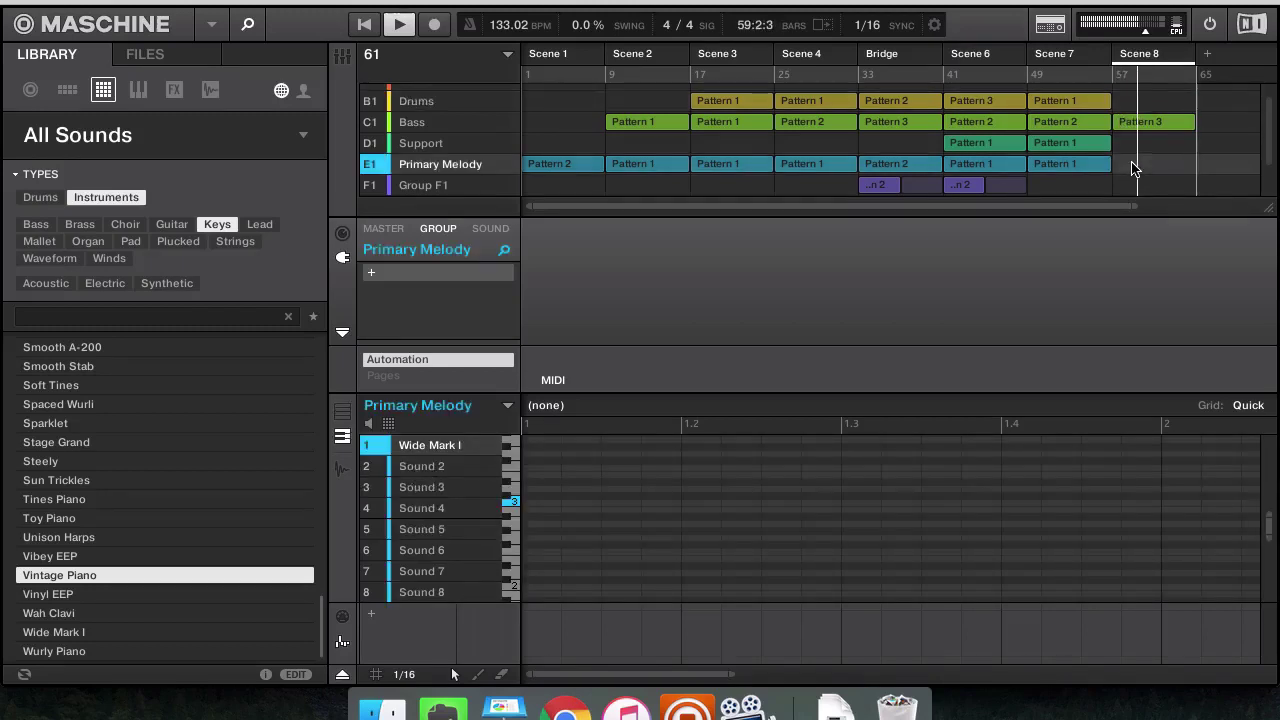
{"action": "left_click", "coordinate": [1133, 165]}
{"action": "left_click", "coordinate": [1133, 165]}
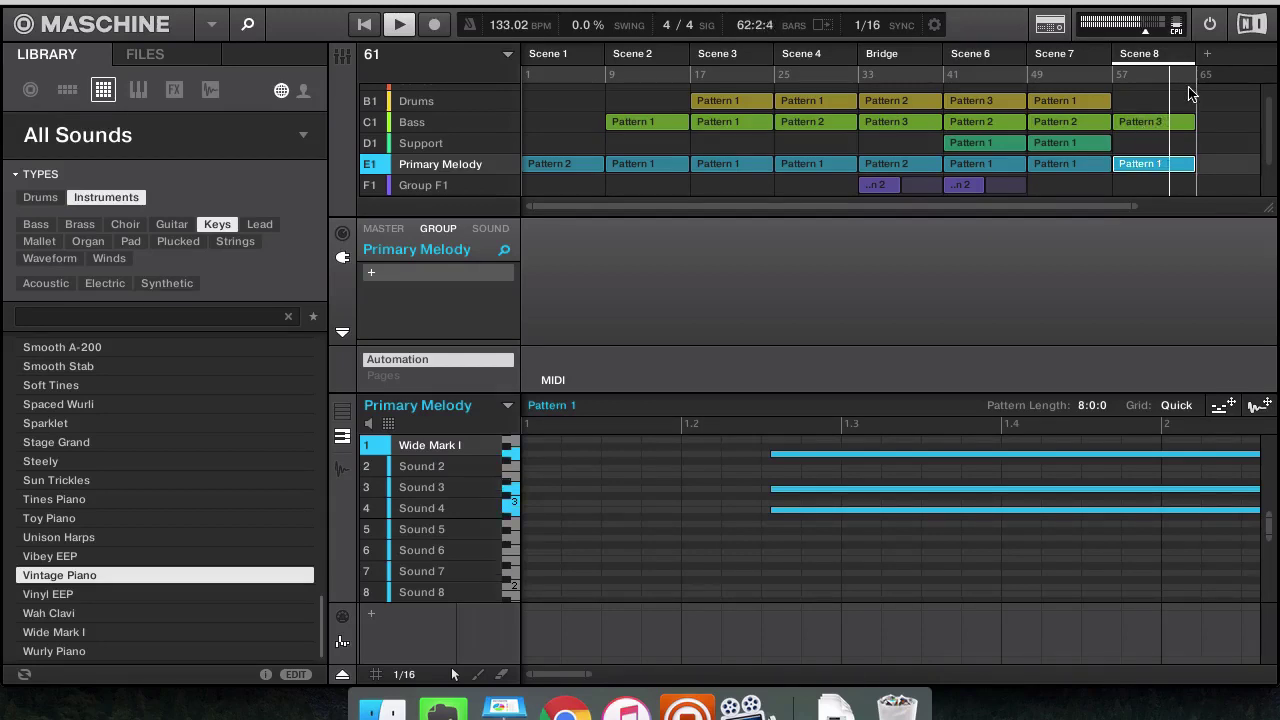
Duplicate Scene 7 and move the copy behind Scene 8 at the end of the arrangement
{"action": "left_click", "coordinate": [1063, 57]}
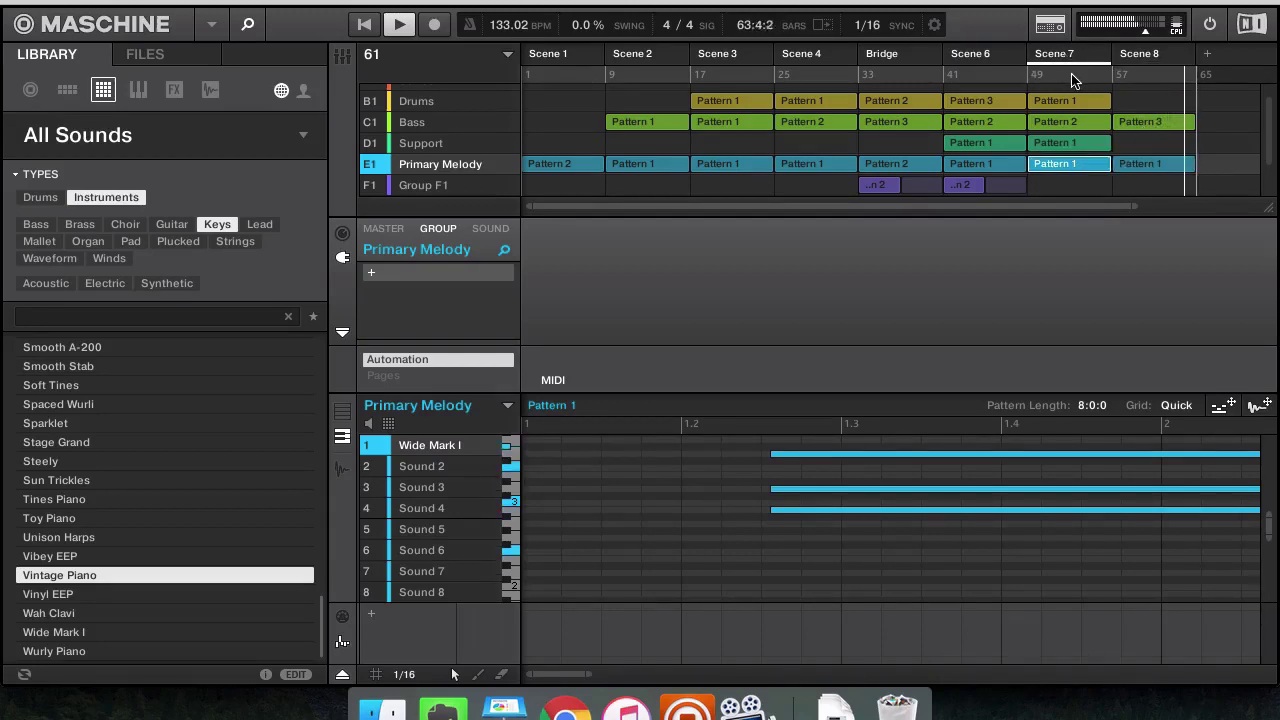
{"action": "right_click", "coordinate": [1060, 55]}
{"action": "left_click", "coordinate": [1103, 105]}
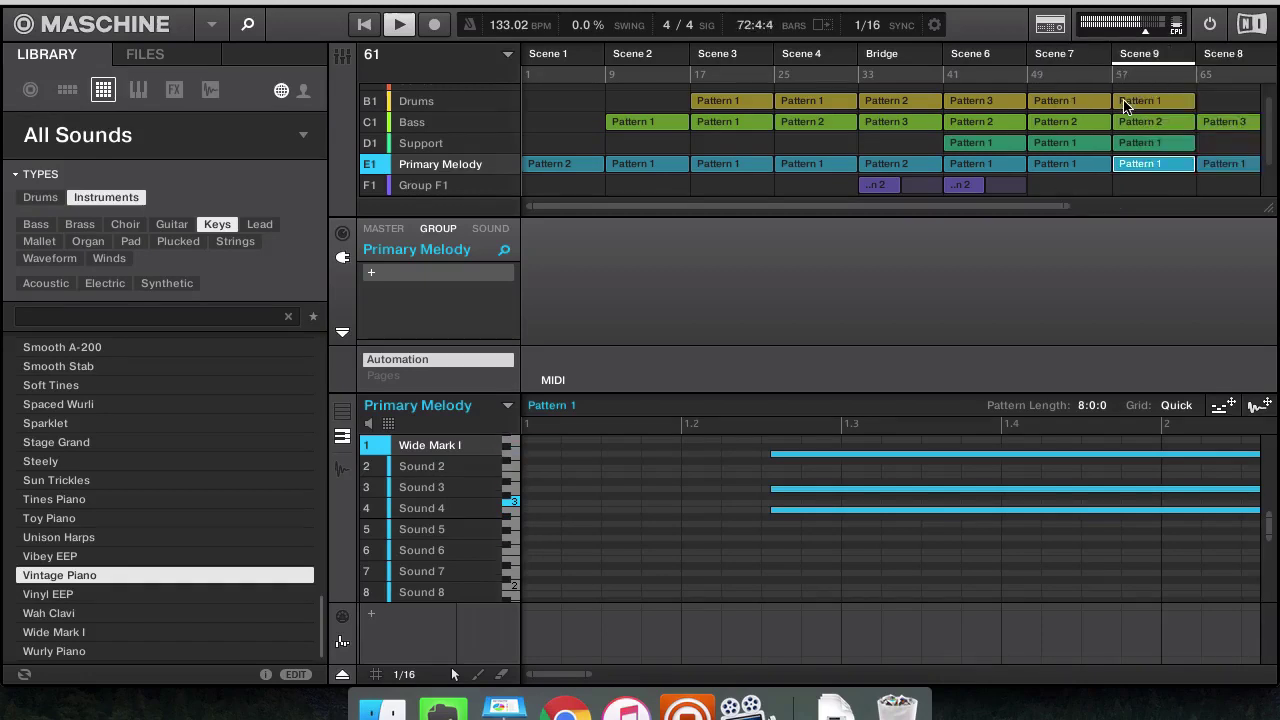
{"action": "scroll", "coordinate": [1198, 60], "scroll_direction": "right", "scroll_amount": 3}
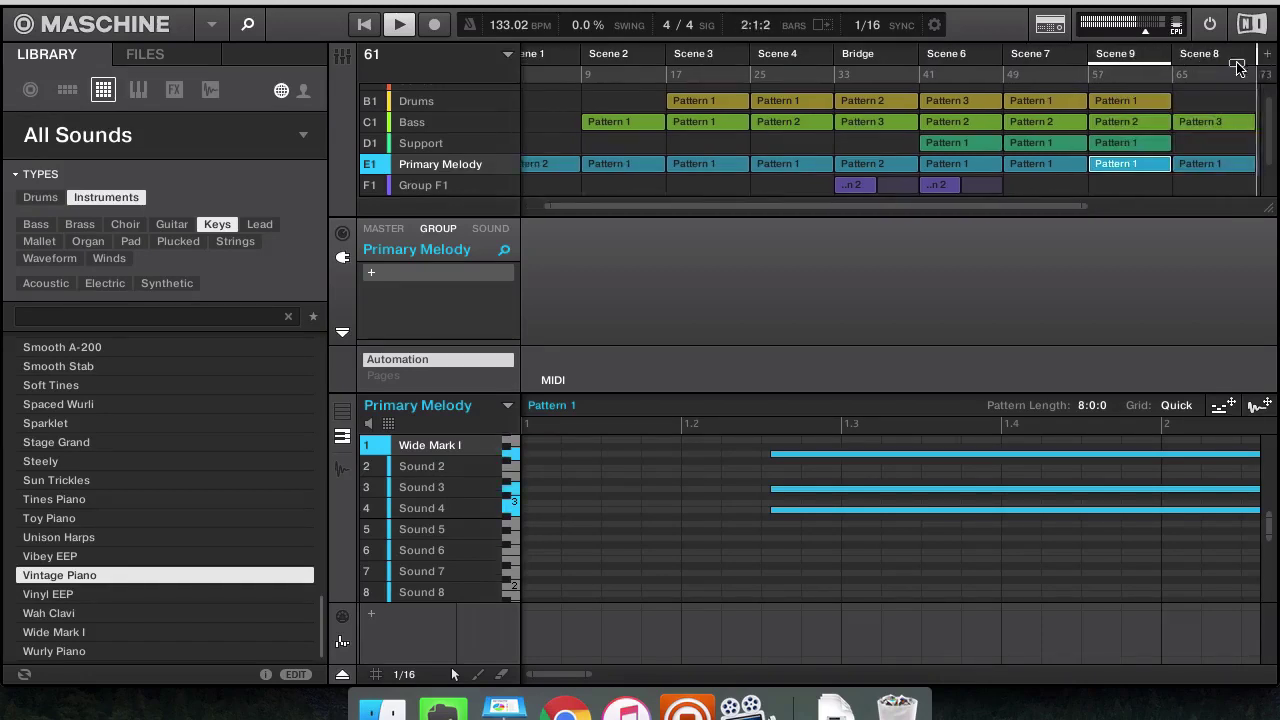
{"action": "left_click_drag", "start_coordinate": [1193, 62], "coordinate": [1190, 65]}
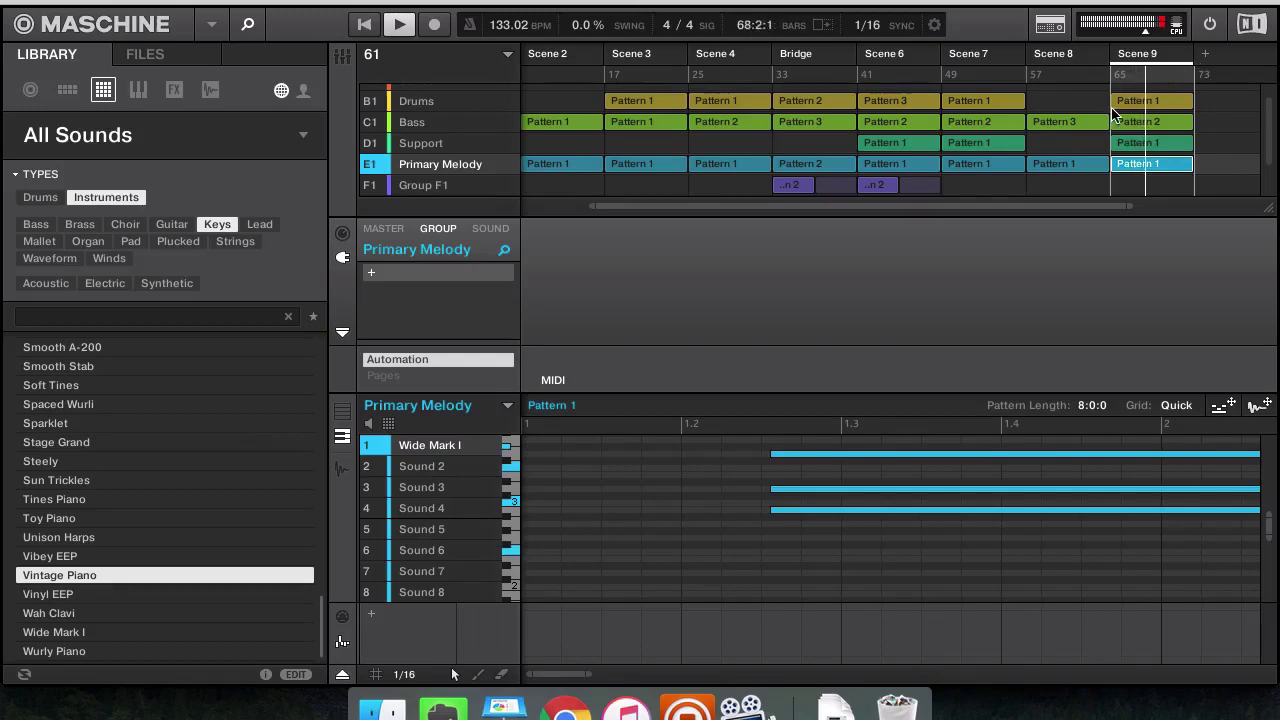
{"action": "key", "text": "space"}
{"action": "key", "text": "space"}
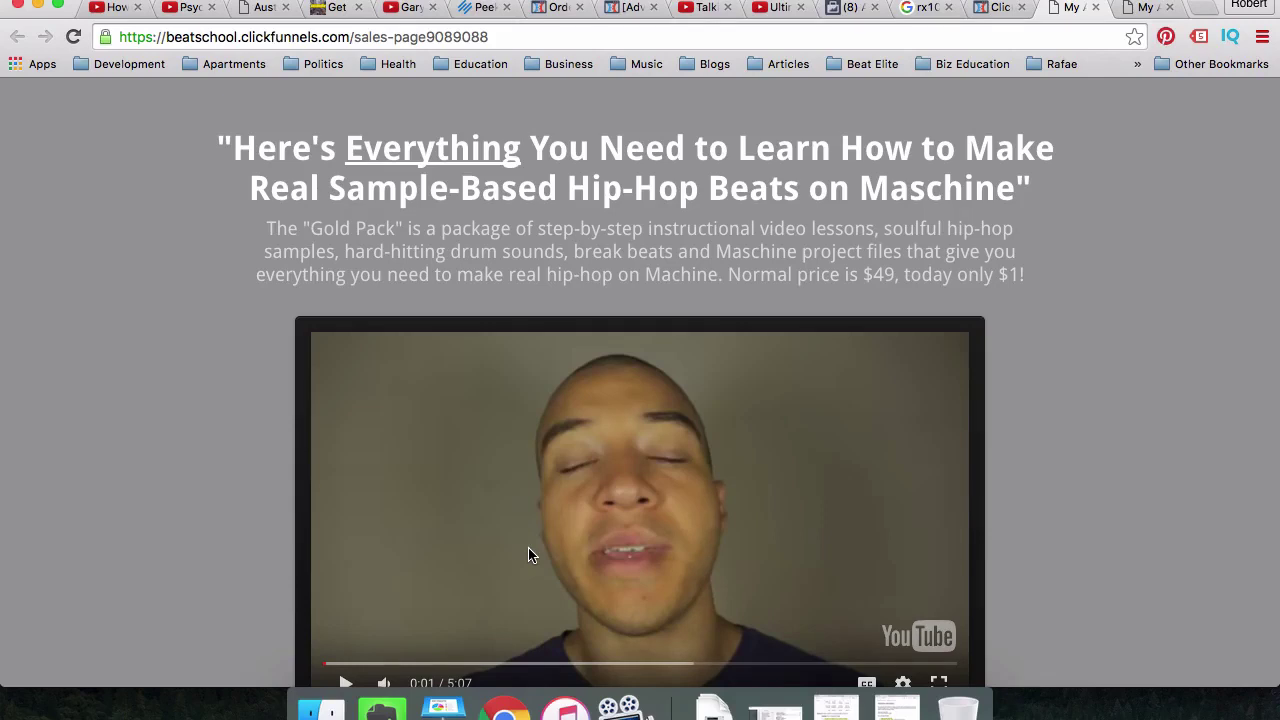
In Chrome, examine the "Gold Pack" sales page from its video and order button down to the "Do You Love 90's Hip-Hop?" text
{"action": "scroll", "coordinate": [530, 555], "scroll_direction": "down", "scroll_amount": 5}
{"action": "scroll", "coordinate": [530, 555], "scroll_direction": "up", "scroll_amount": 2}
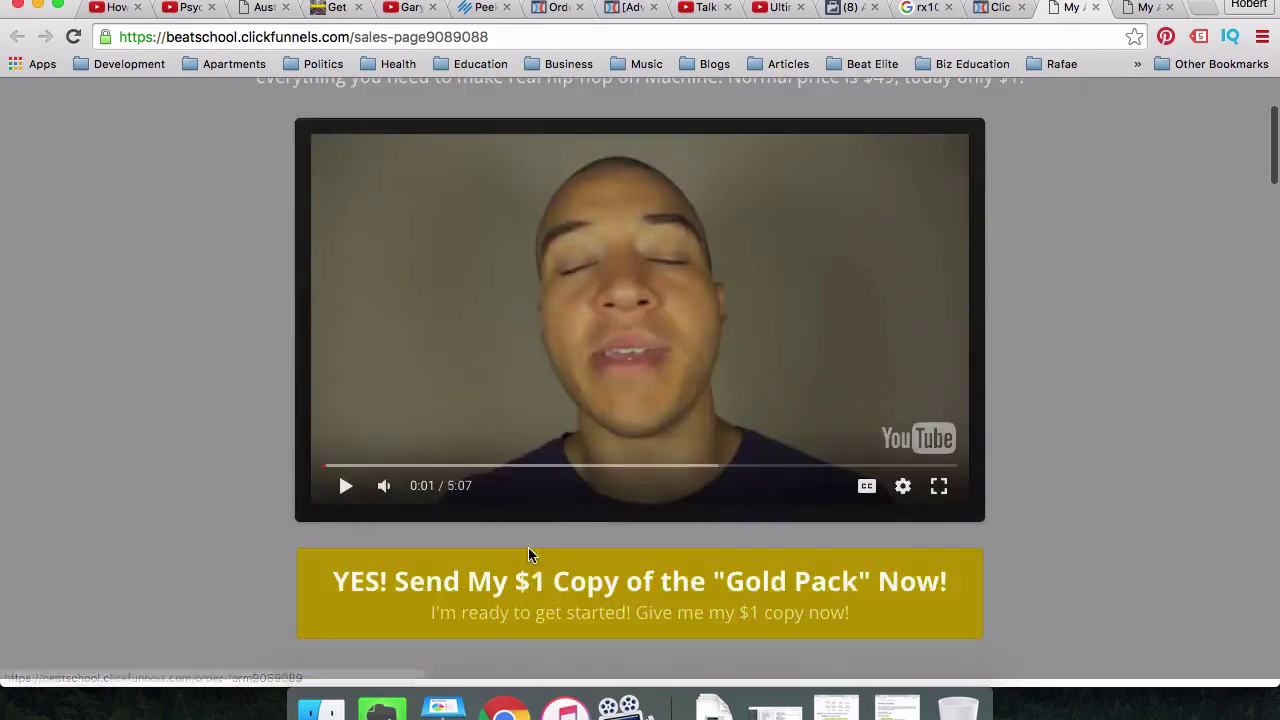
{"action": "scroll", "coordinate": [530, 555], "scroll_direction": "up", "scroll_amount": 1}
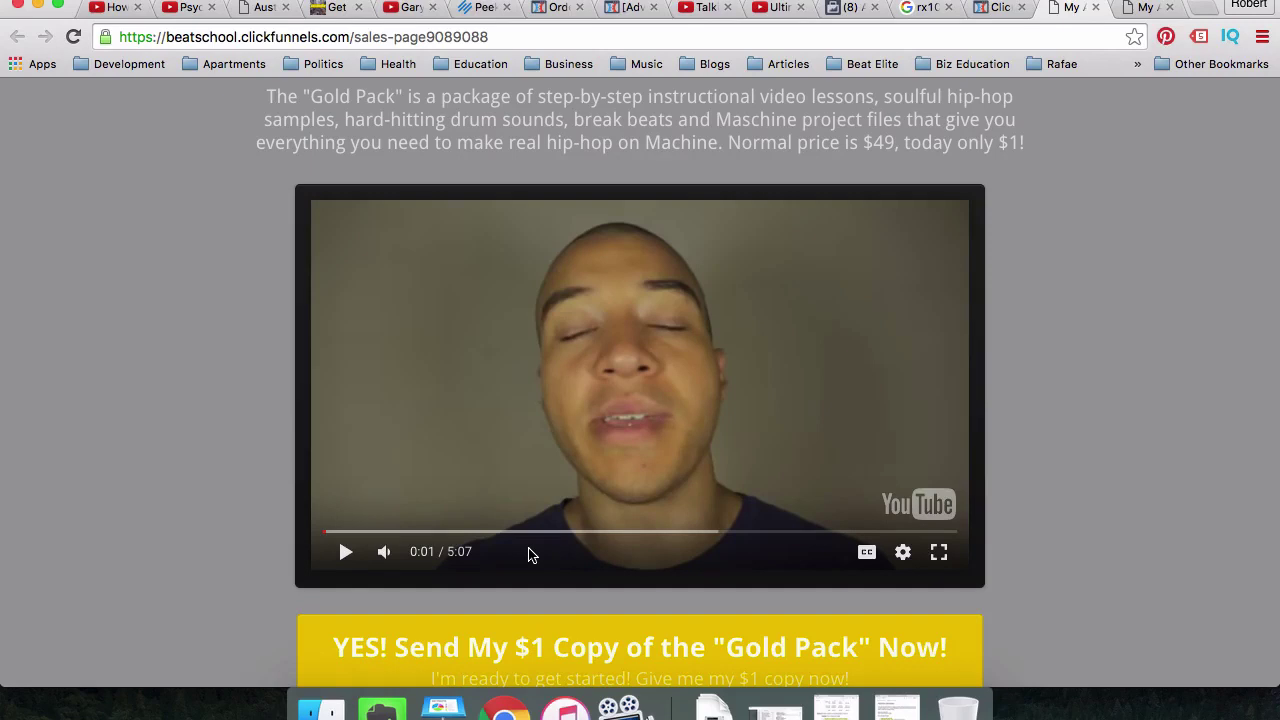
{"action": "scroll", "coordinate": [530, 553], "scroll_direction": "down", "scroll_amount": 2}
{"action": "scroll", "coordinate": [530, 553], "scroll_direction": "up", "scroll_amount": 3}
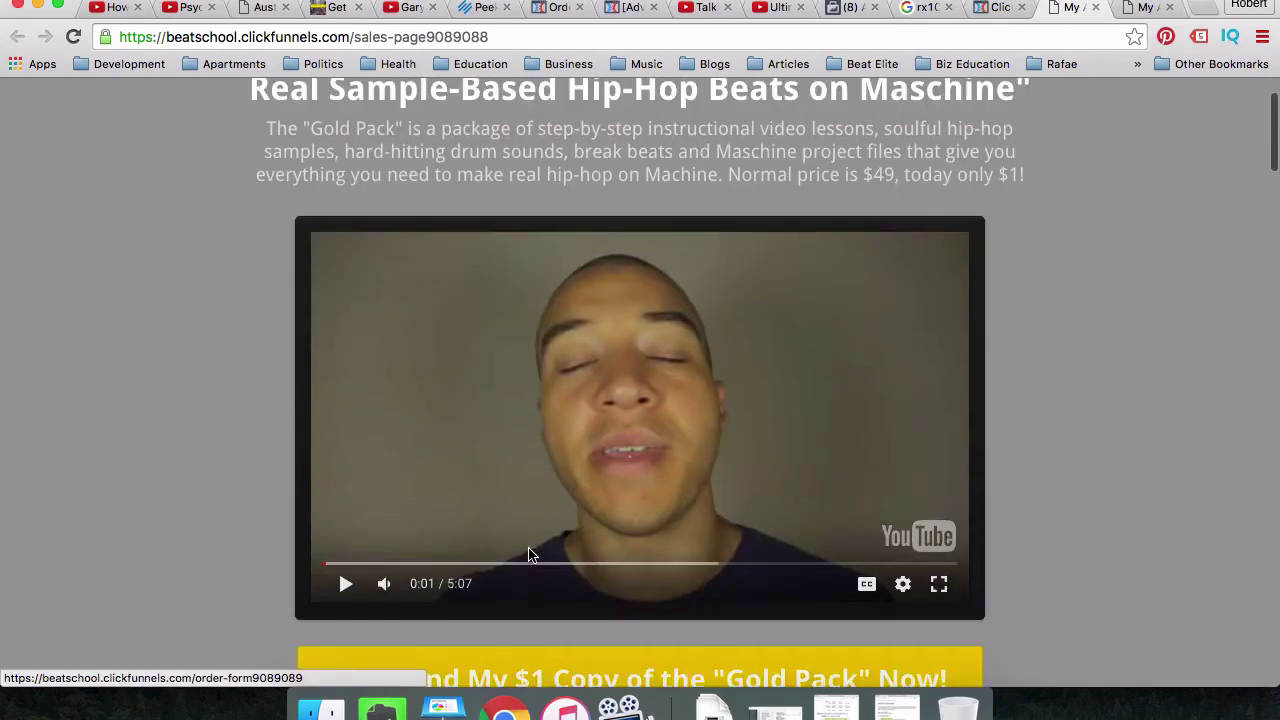
{"action": "scroll", "coordinate": [530, 557], "scroll_direction": "down", "scroll_amount": 2}
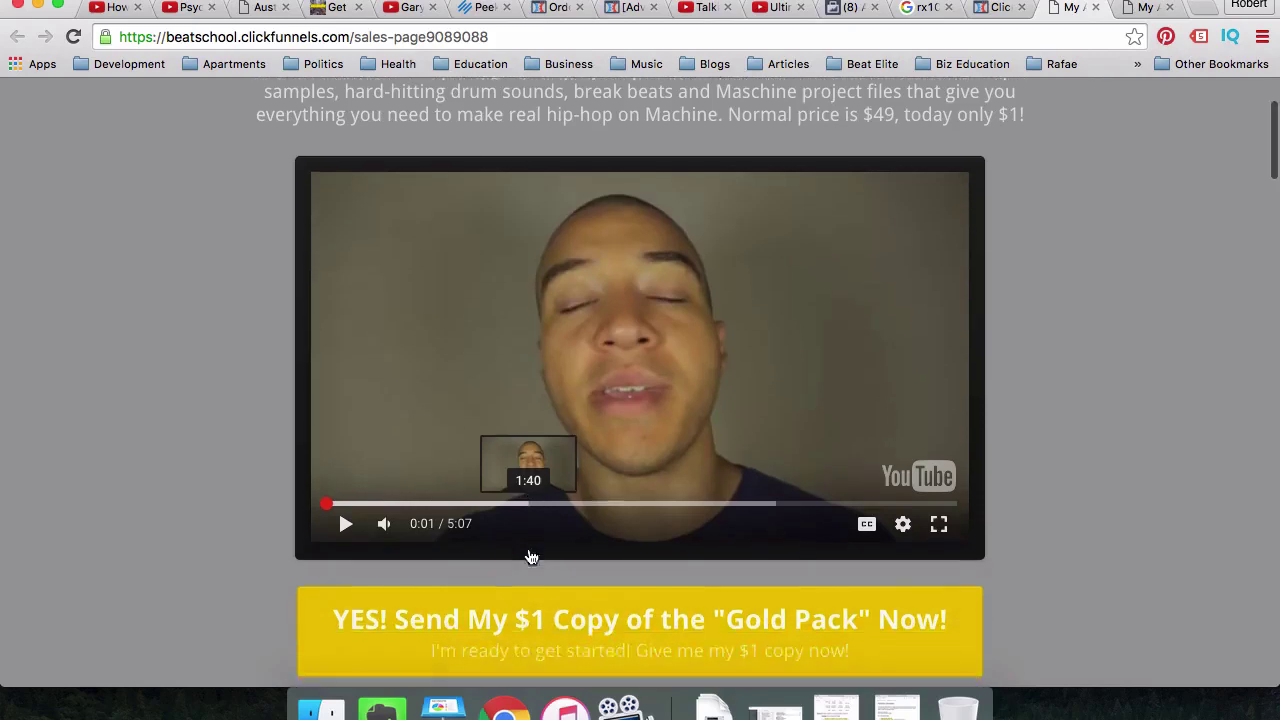
{"action": "scroll", "coordinate": [530, 557], "scroll_direction": "down", "scroll_amount": 6}
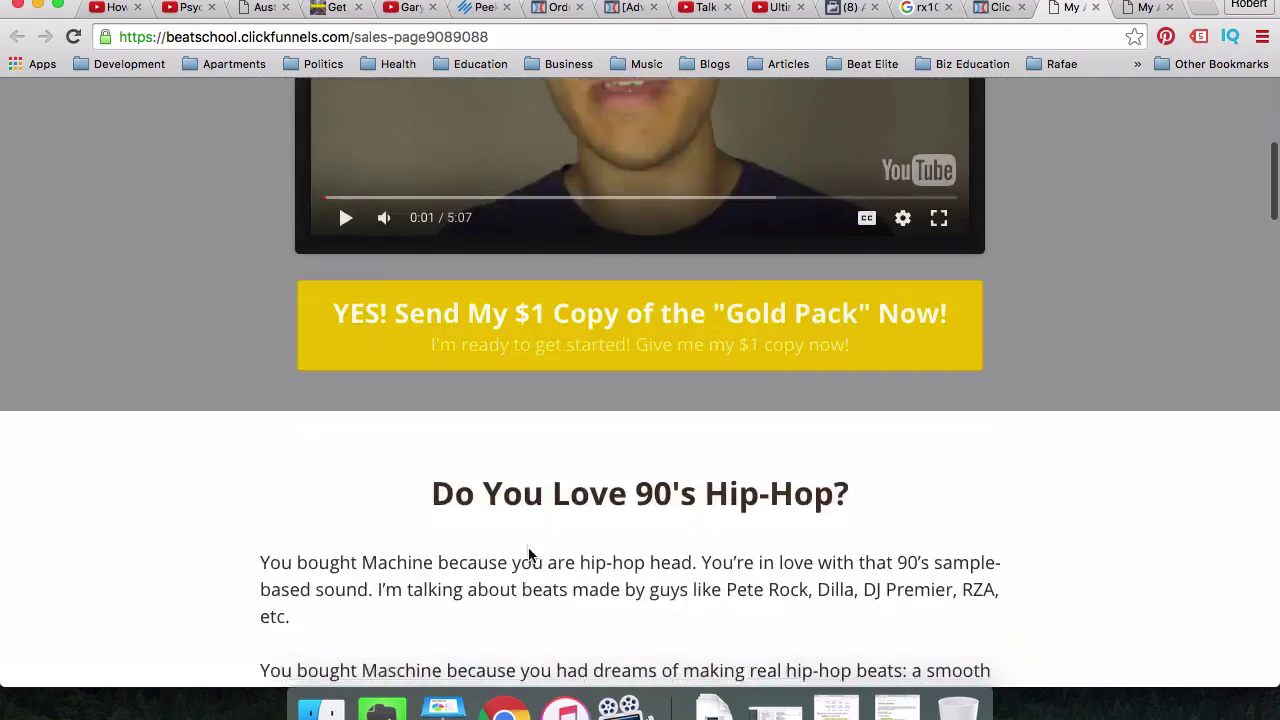
{"action": "scroll", "coordinate": [530, 556], "scroll_direction": "down", "scroll_amount": 1}
{"action": "scroll", "coordinate": [530, 556], "scroll_direction": "down", "scroll_amount": 2}
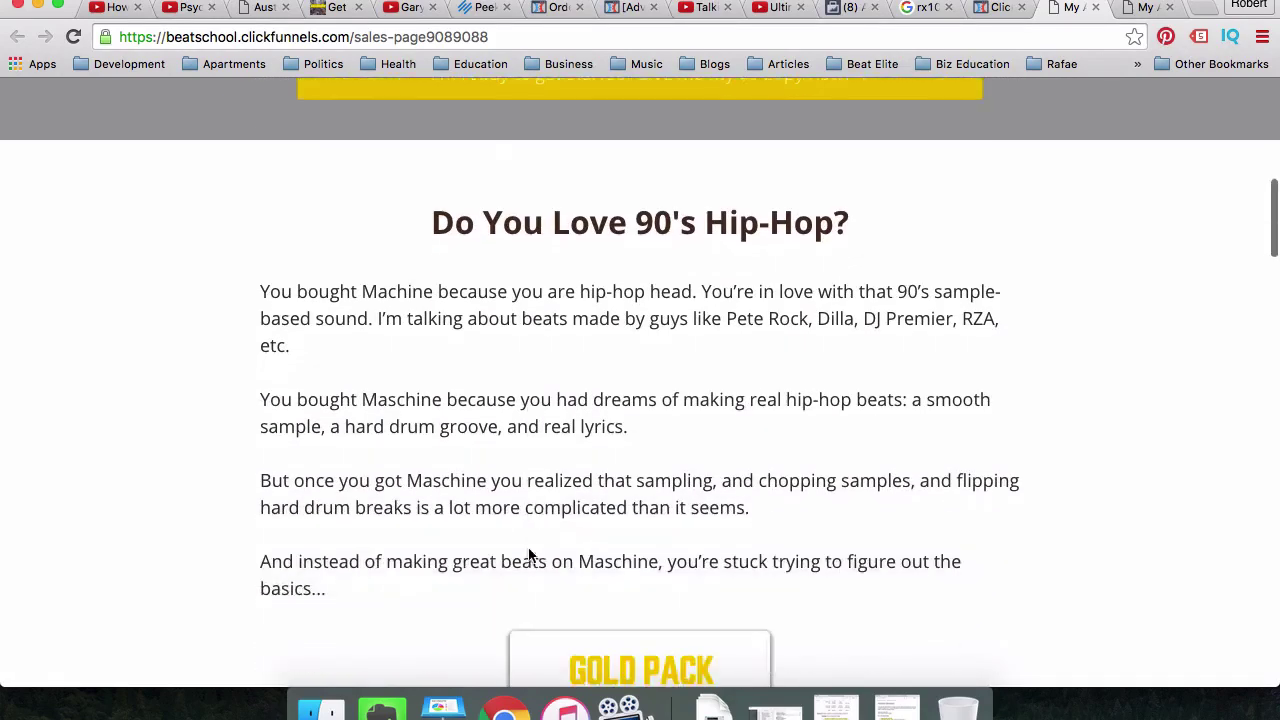
{"action": "scroll", "coordinate": [530, 556], "scroll_direction": "down", "scroll_amount": 1}
{"action": "scroll", "coordinate": [530, 557], "scroll_direction": "down", "scroll_amount": 5}
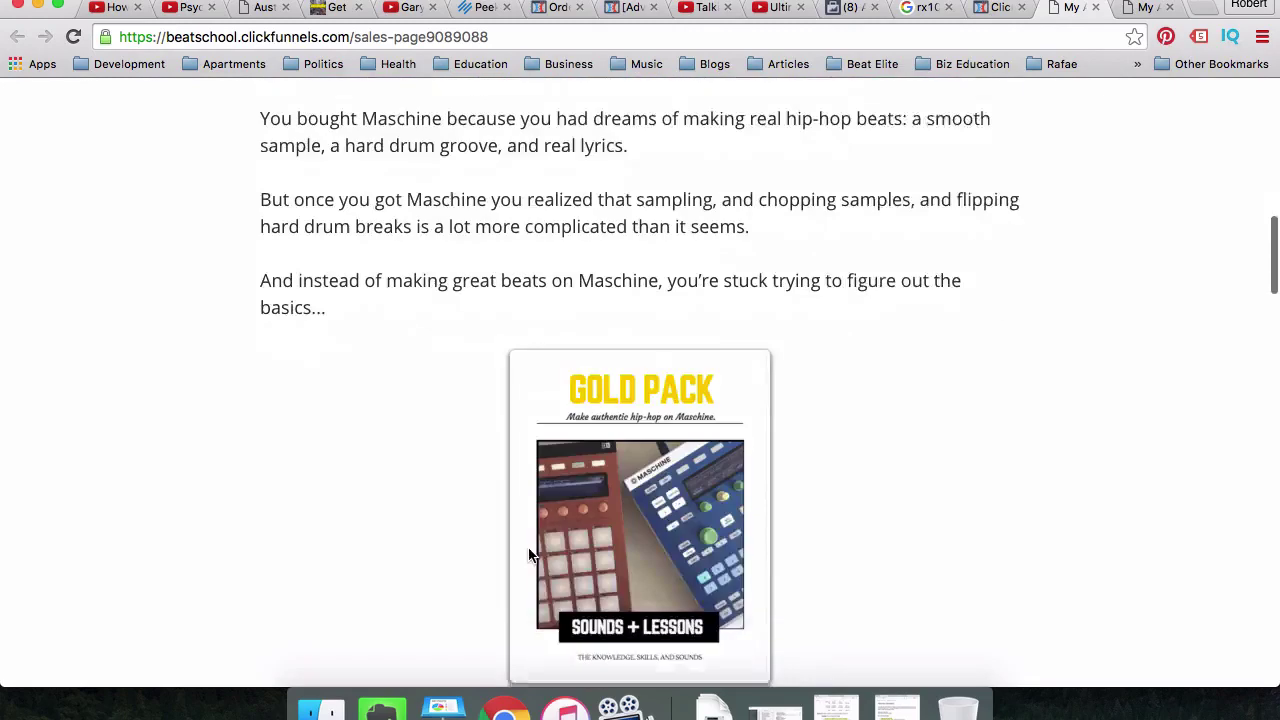
{"action": "scroll", "coordinate": [530, 557], "scroll_direction": "up", "scroll_amount": 4}
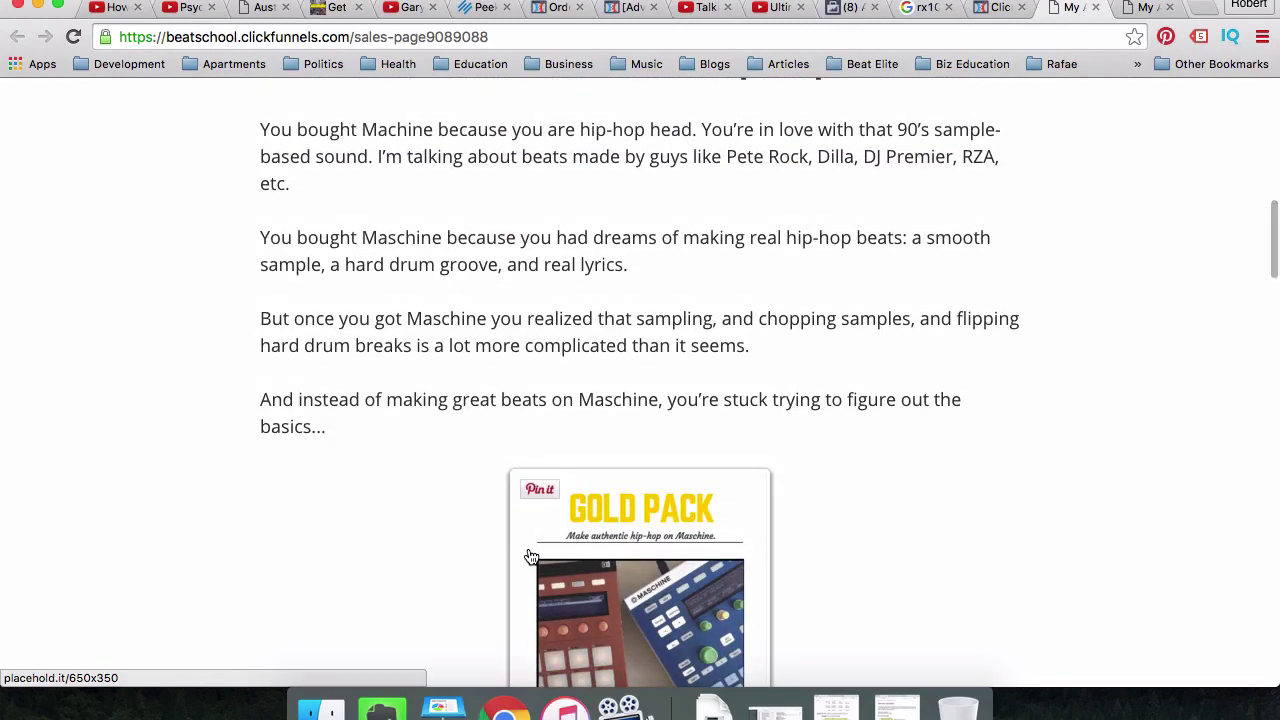